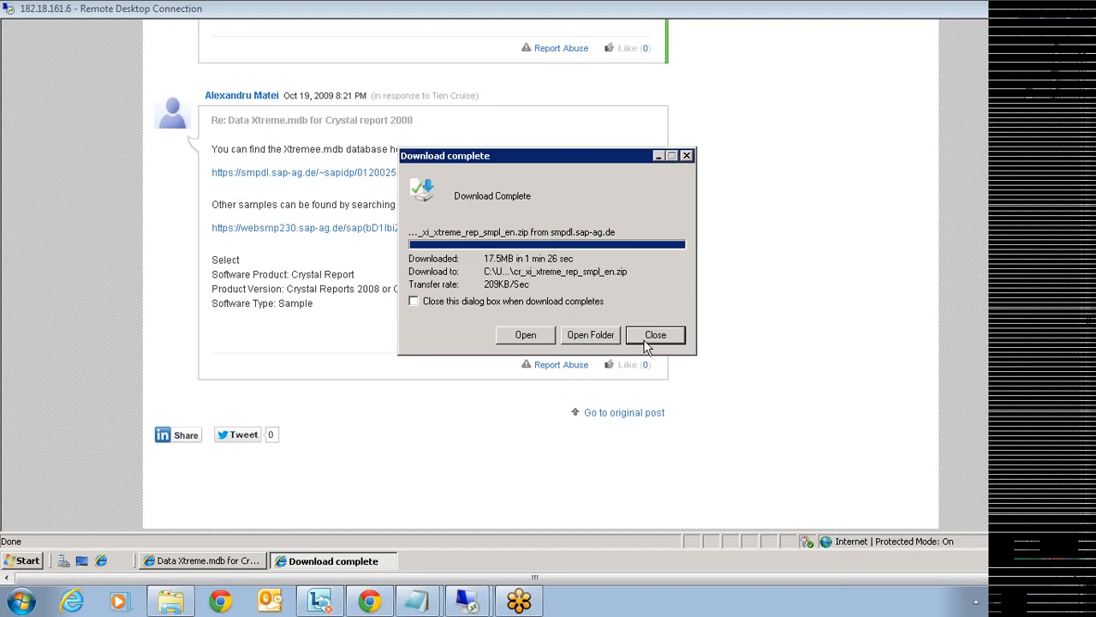
- Close the cr_xi_xtreme_rep_smpl_en.zip download notice and minimize Internet Explorer to reveal the desktop
{"action": "left_click", "coordinate": [654, 335]}
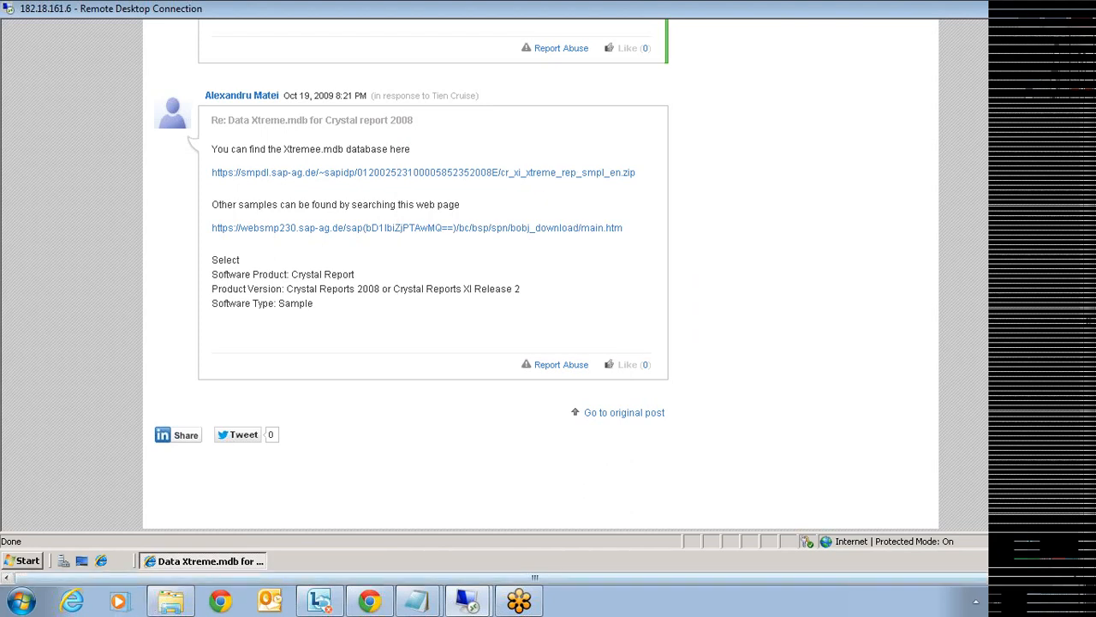
{"action": "left_click", "coordinate": [197, 561]}
{"action": "left_click", "coordinate": [25, 563]}
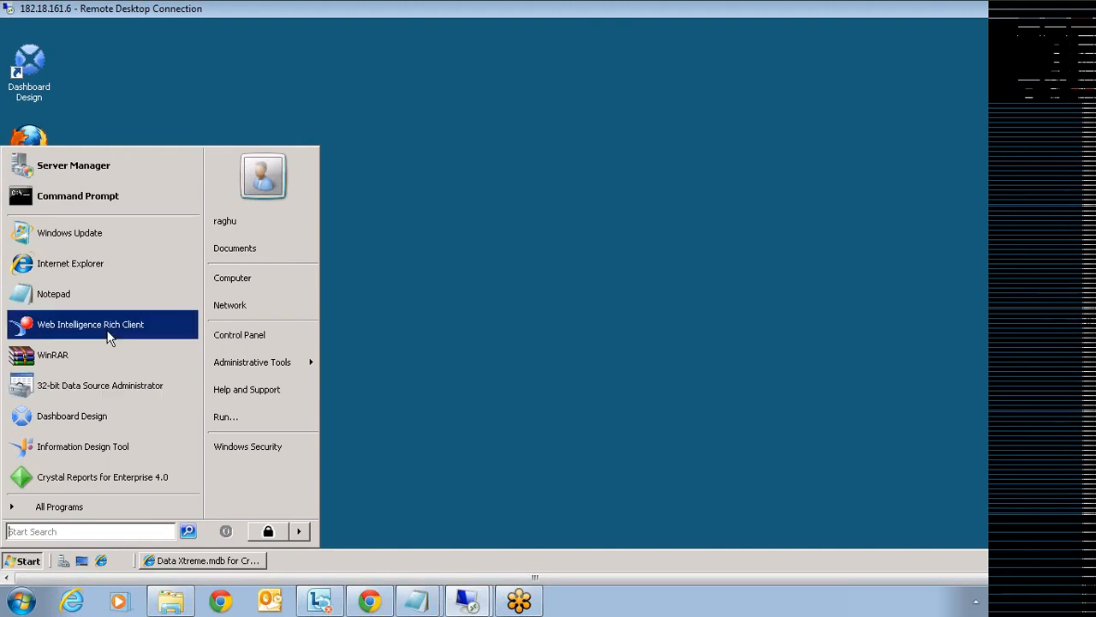
- Open Windows Explorer from Documents and go to the Public Downloads folder
{"action": "left_click", "coordinate": [402, 408]}
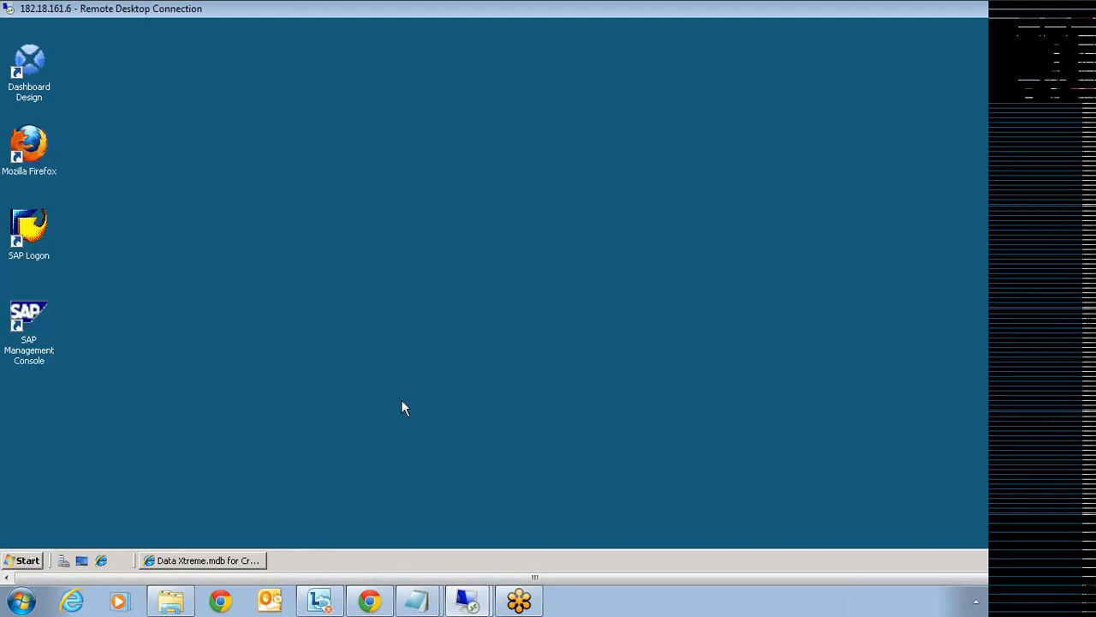
{"action": "left_click", "coordinate": [26, 561]}
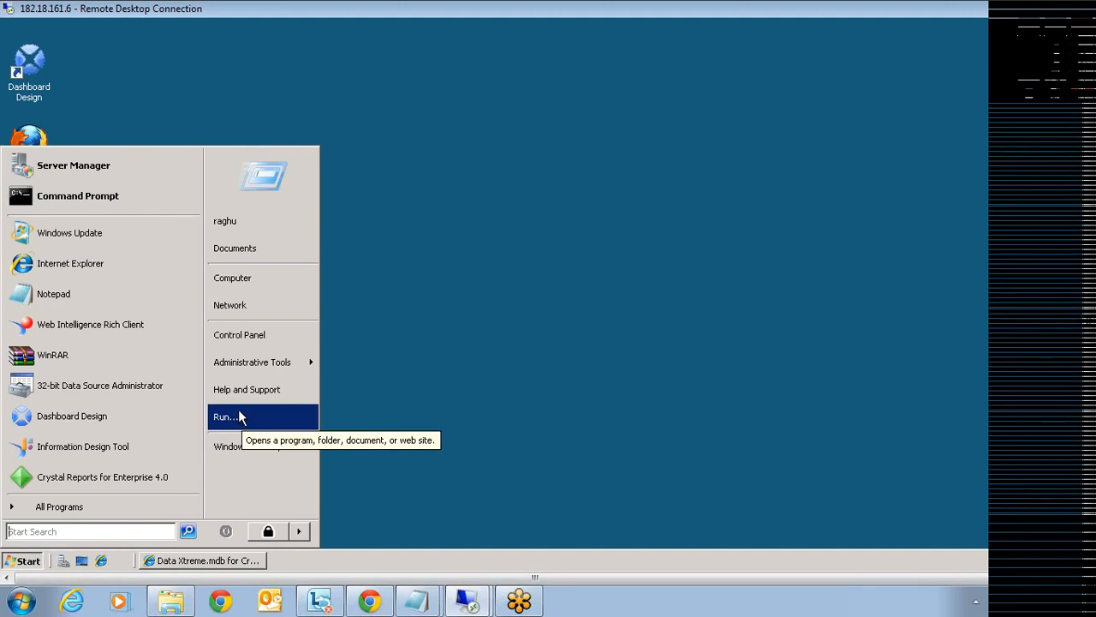
{"action": "left_click", "coordinate": [245, 249]}
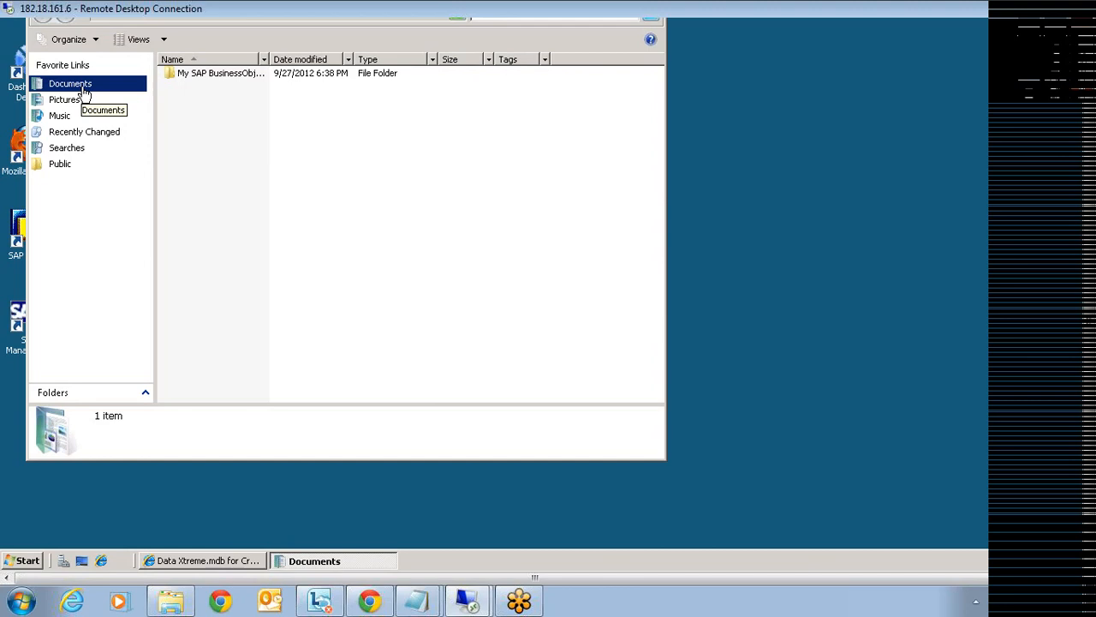
{"action": "left_click", "coordinate": [80, 168]}
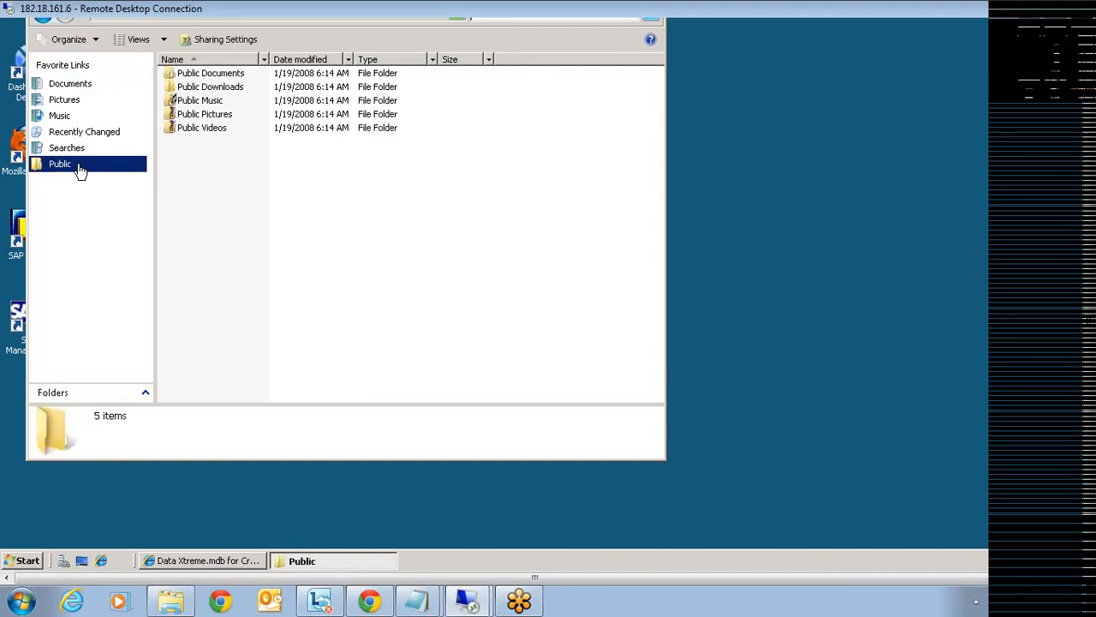
{"action": "double_click", "coordinate": [196, 88]}
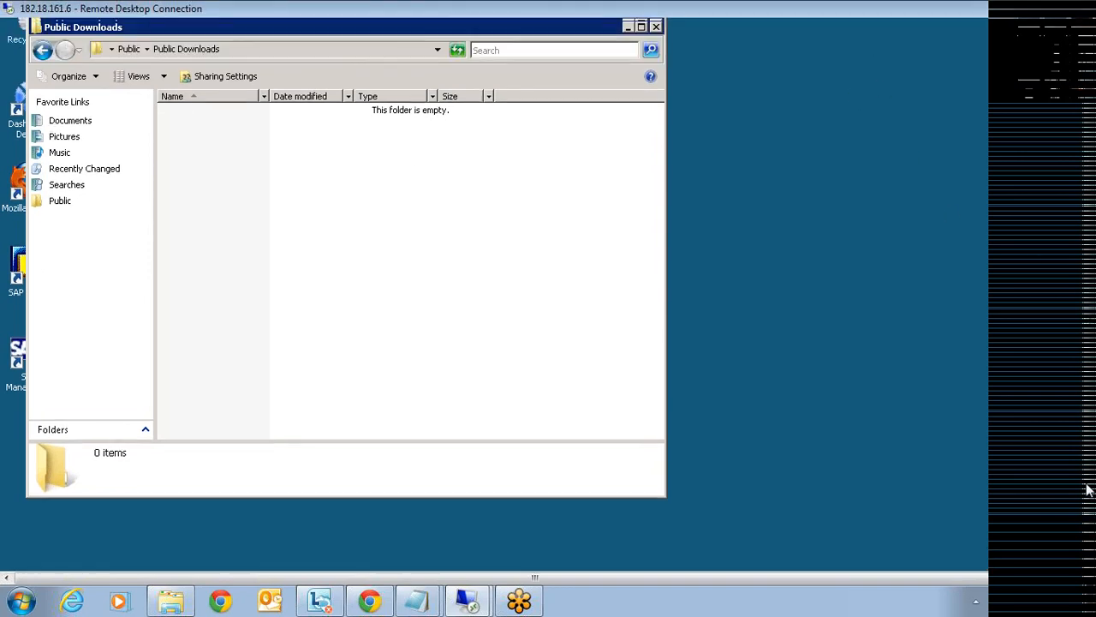
- Copy the cr_xi_xtreme_rep_smpl_en zip from the user's Downloads into Public Downloads
{"action": "left_click", "coordinate": [112, 77]}
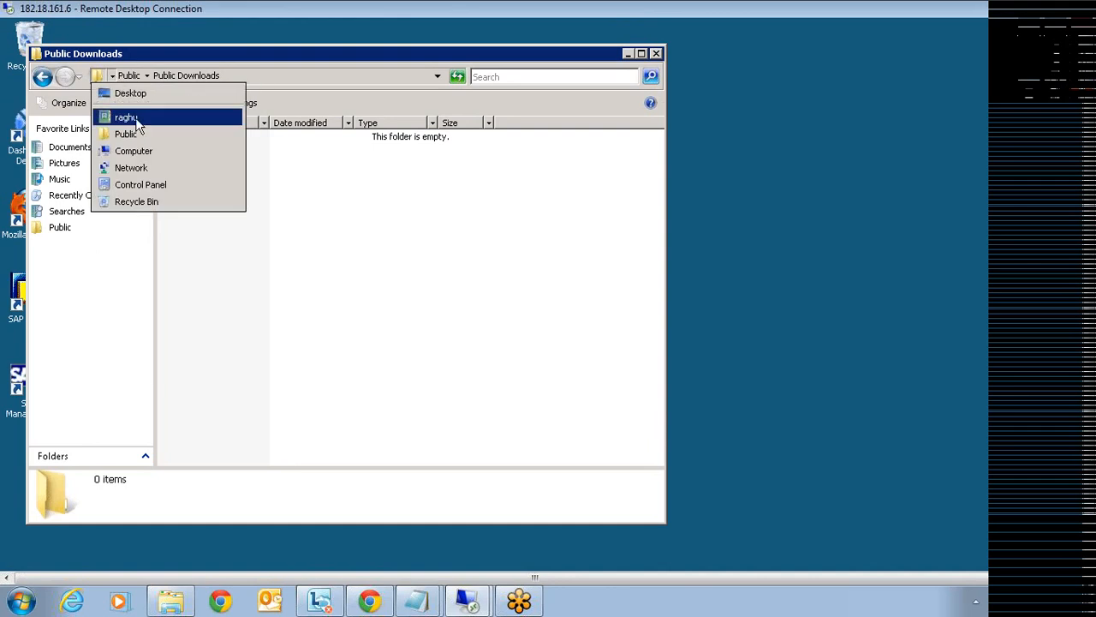
{"action": "left_click", "coordinate": [142, 117]}
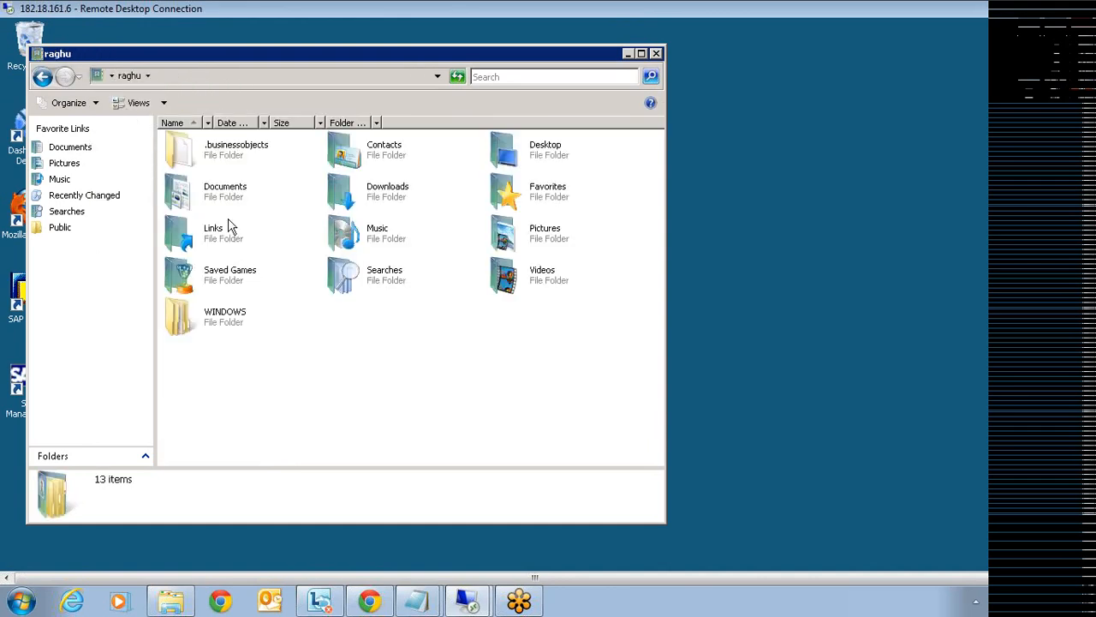
{"action": "double_click", "coordinate": [370, 199]}
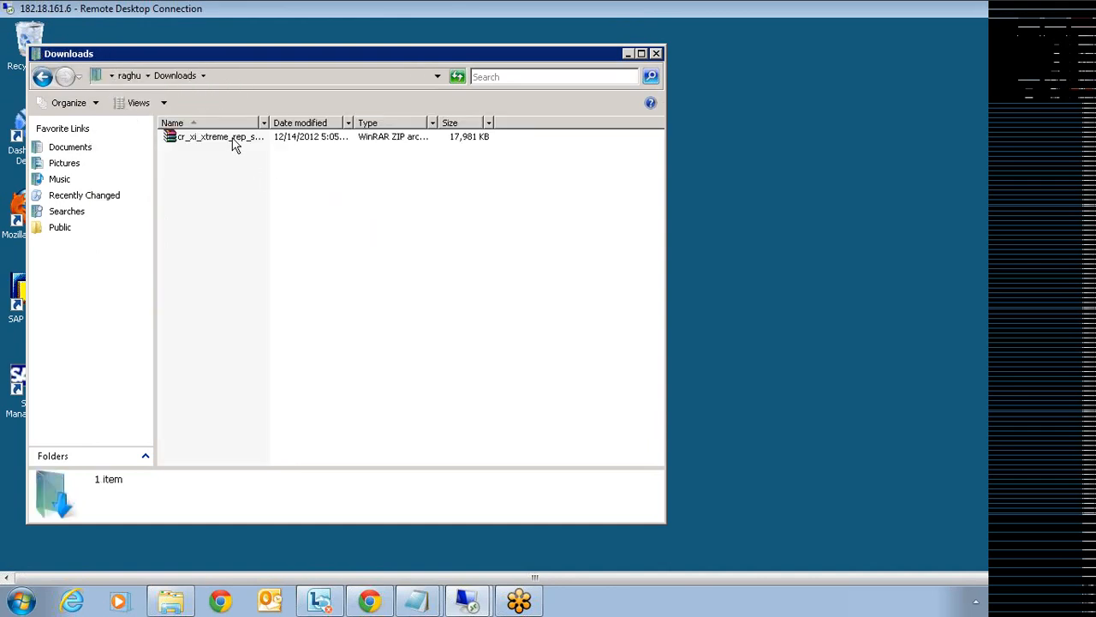
{"action": "left_click", "coordinate": [233, 144]}
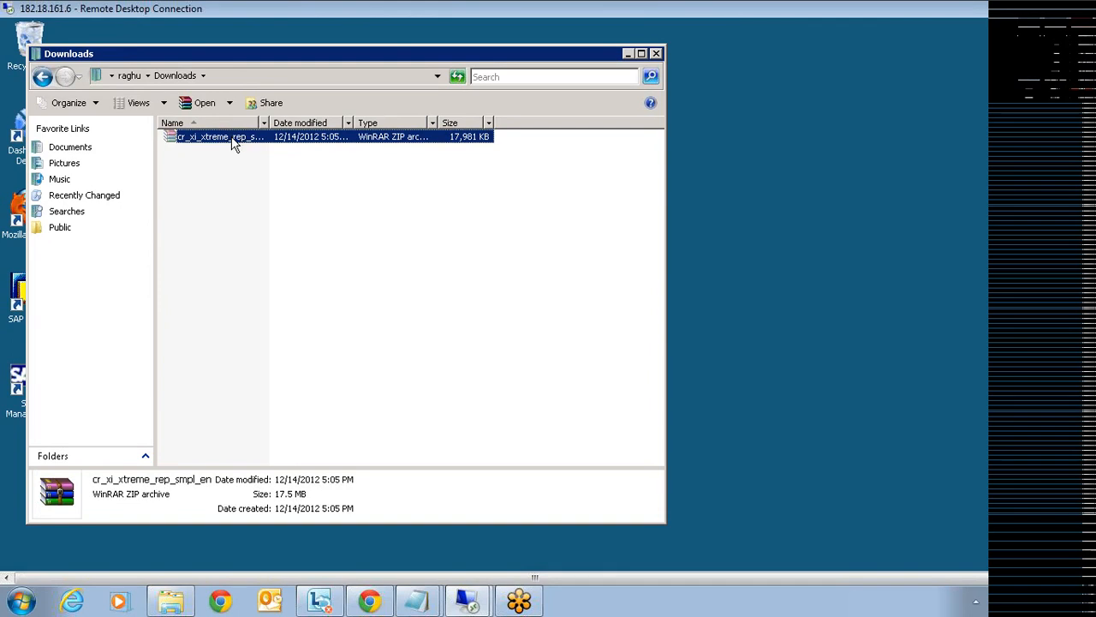
{"action": "left_click", "coordinate": [61, 229]}
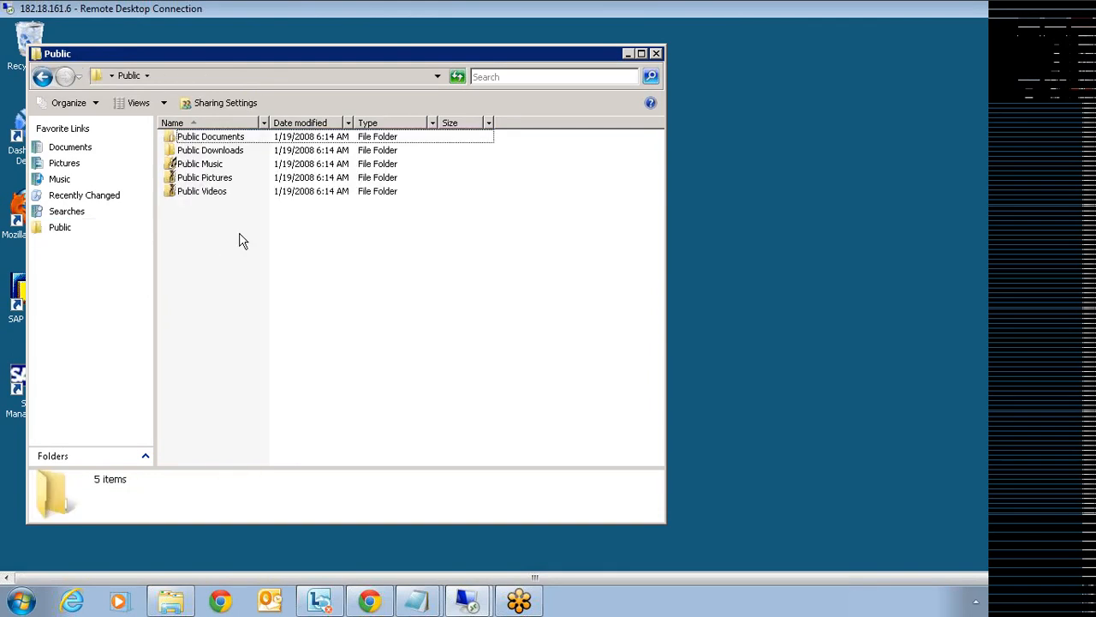
{"action": "double_click", "coordinate": [206, 150]}
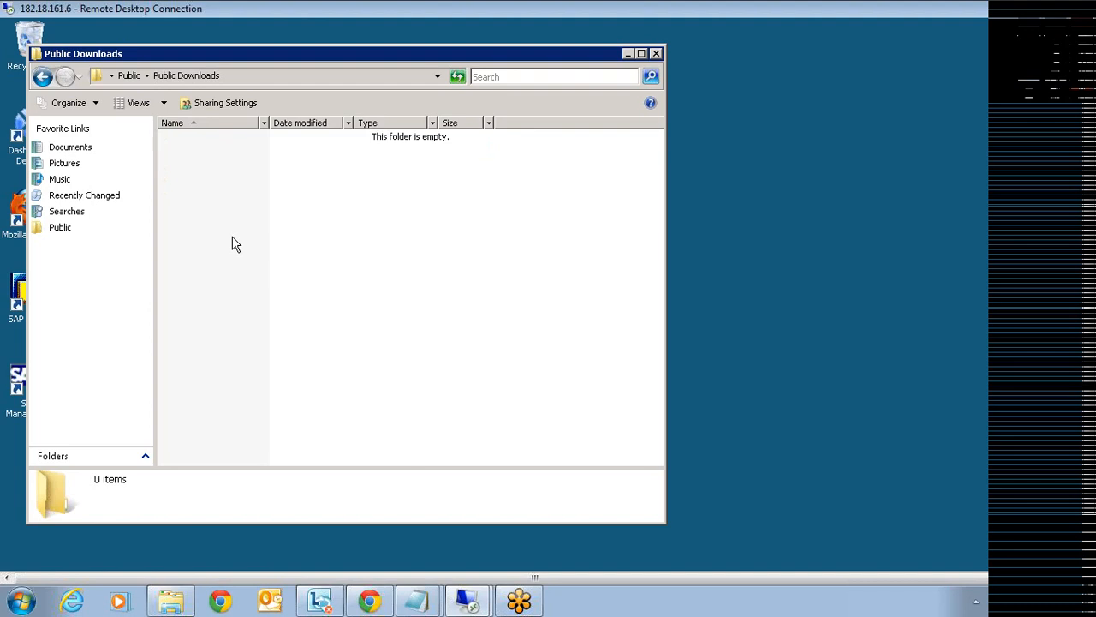
{"action": "key", "text": "ctrl+v"}
- Extract the zip in place and open en\Samples\Databases to show the xtreme database
{"action": "right_click", "coordinate": [223, 141]}
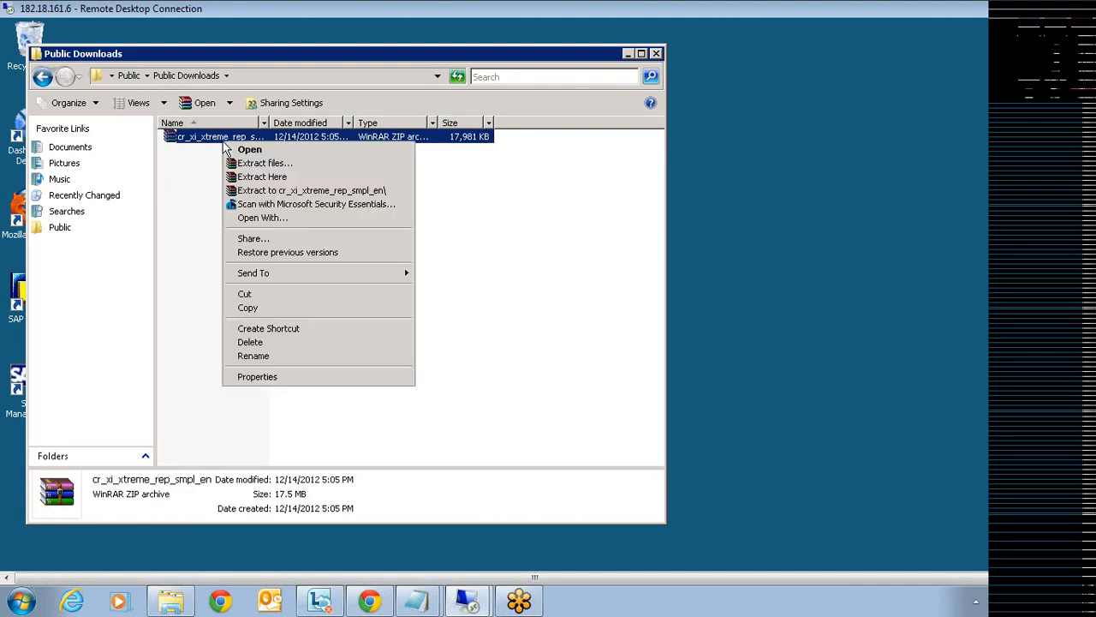
{"action": "left_click", "coordinate": [259, 177]}
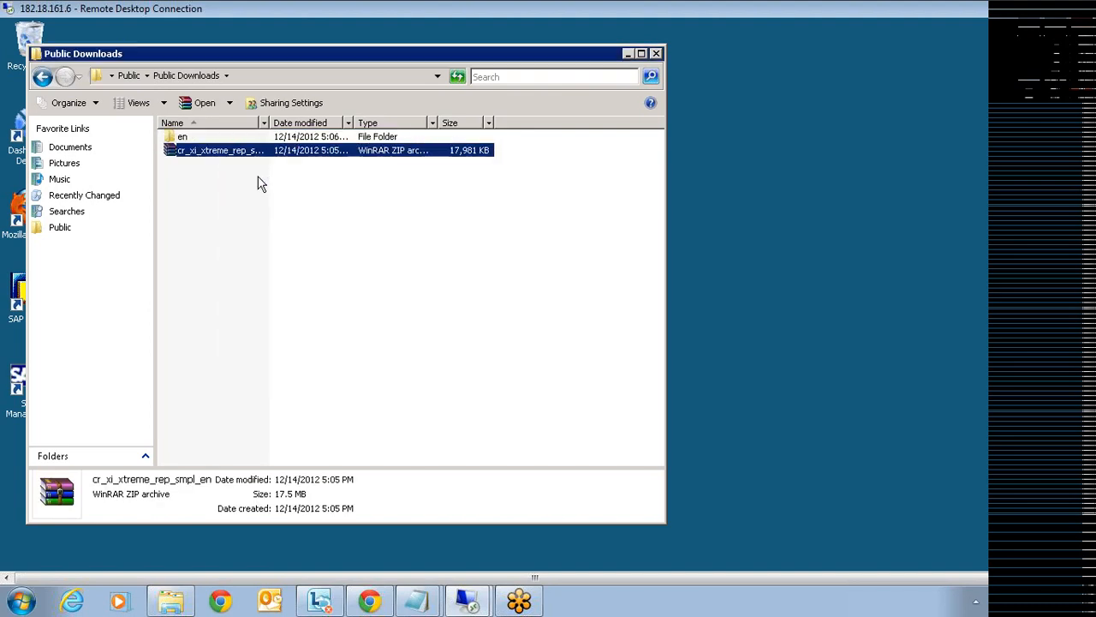
{"action": "double_click", "coordinate": [182, 139]}
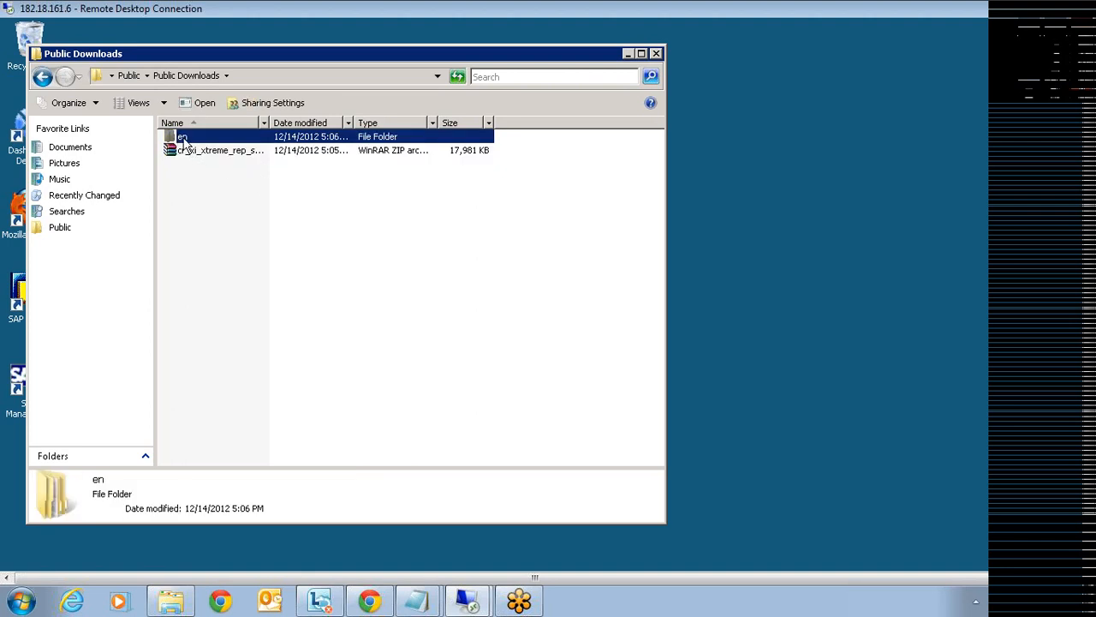
{"action": "double_click", "coordinate": [199, 140]}
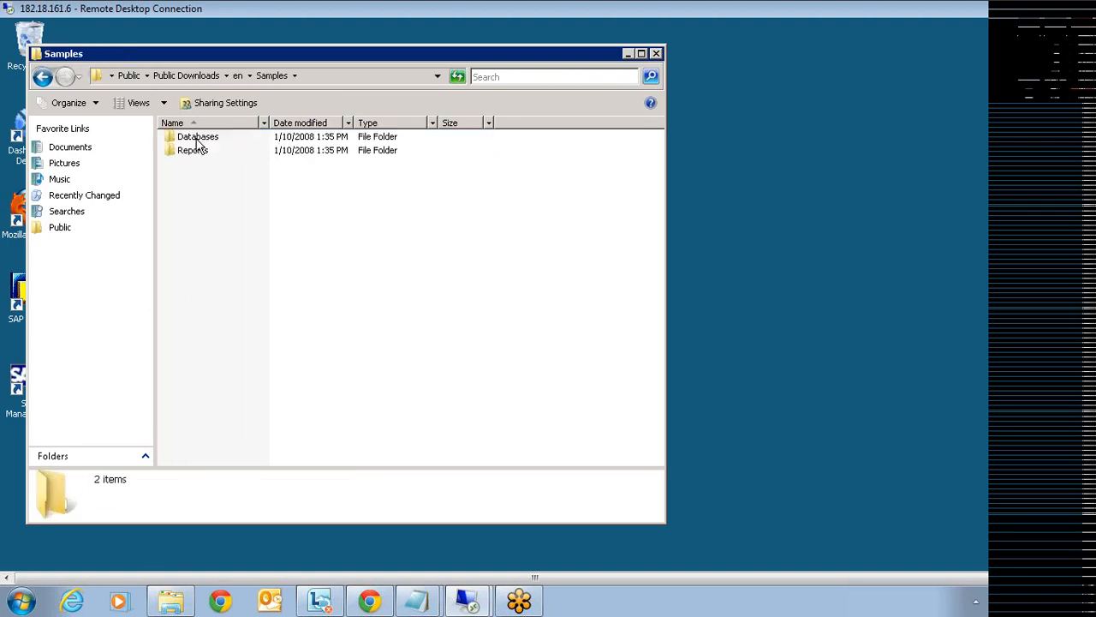
{"action": "left_click", "coordinate": [195, 151]}
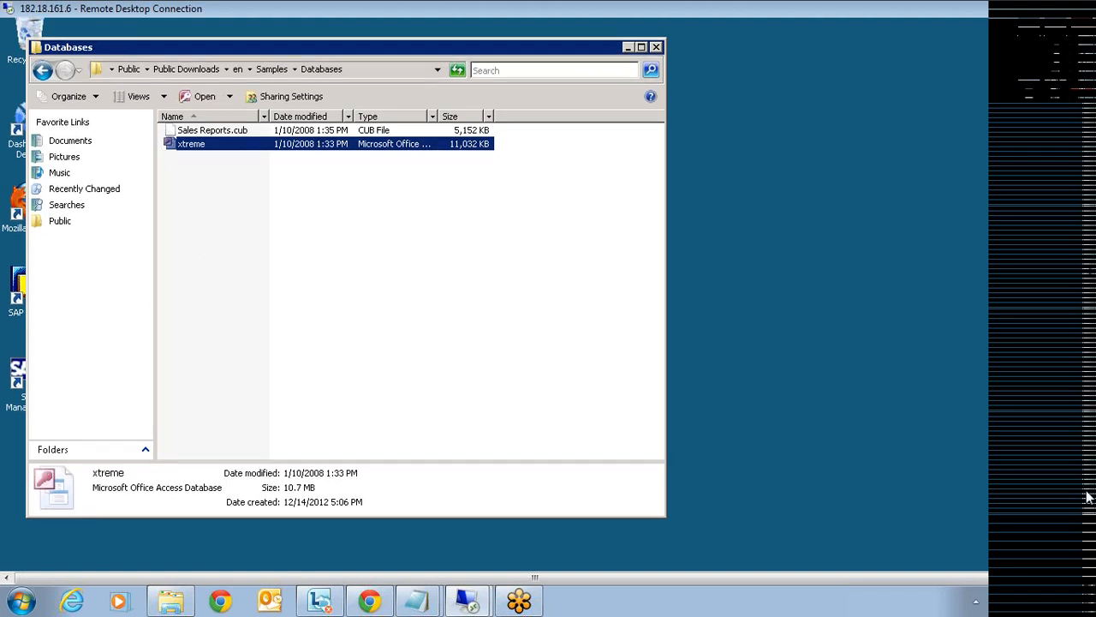
{"action": "left_click", "coordinate": [25, 560]}
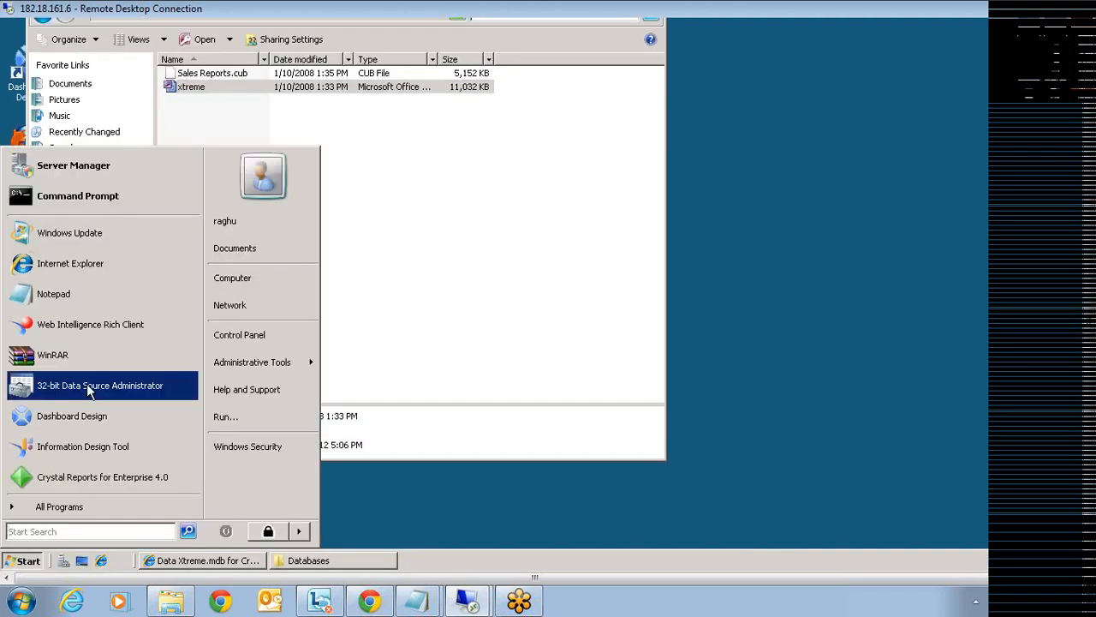
- In the 32-bit ODBC administrator, add a new System DSN using the Microsoft Access (*.mdb) driver
{"action": "left_click", "coordinate": [86, 385]}
{"action": "left_click", "coordinate": [451, 146]}
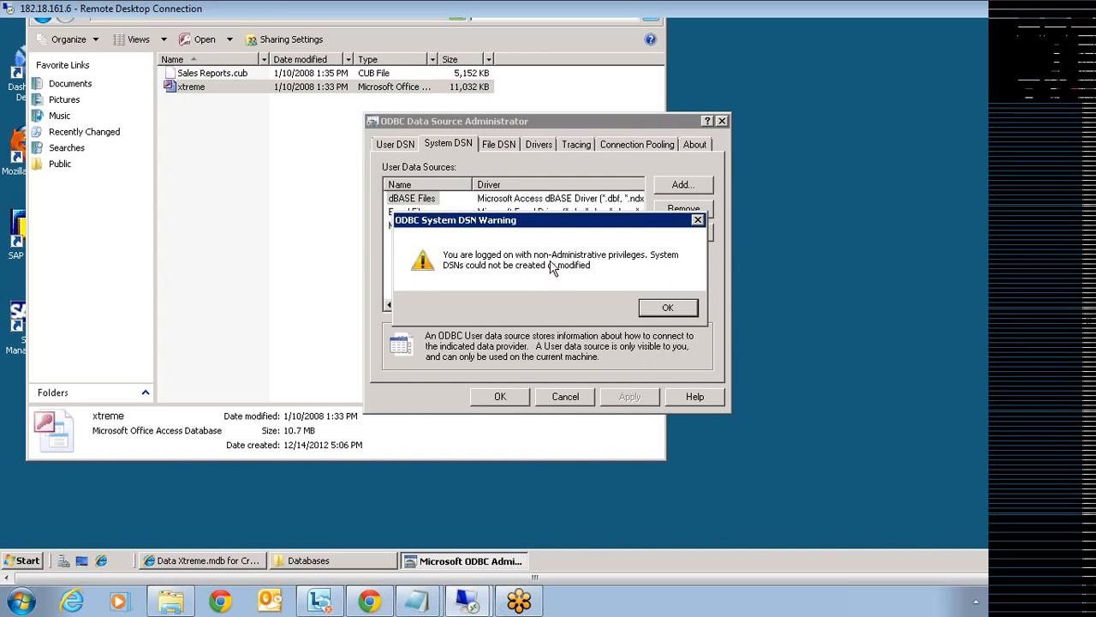
{"action": "left_click", "coordinate": [655, 312]}
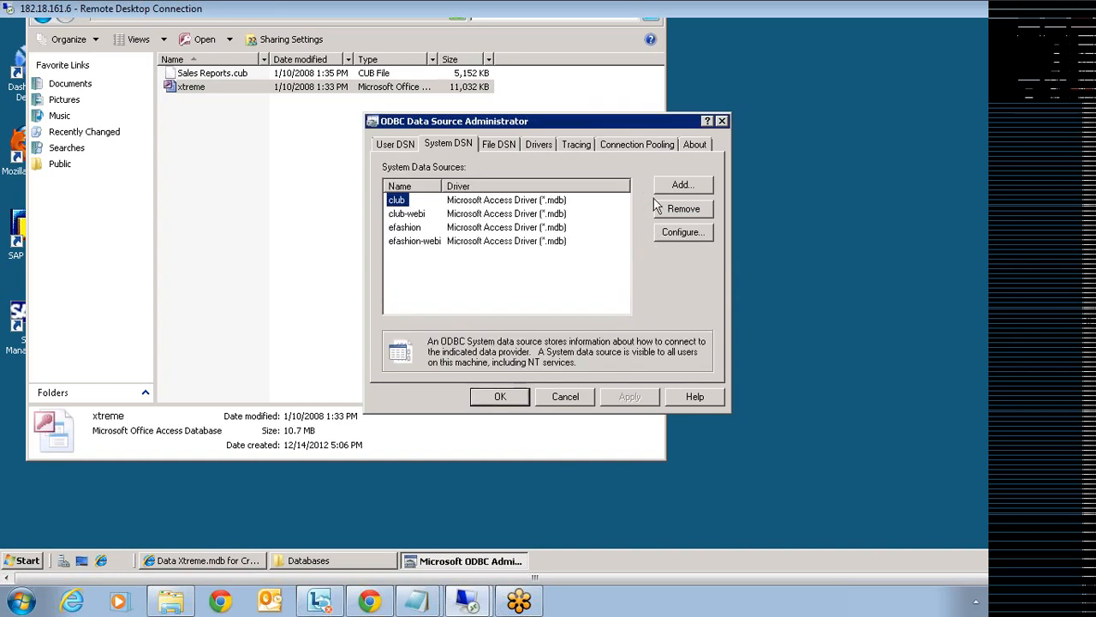
{"action": "left_click", "coordinate": [677, 189]}
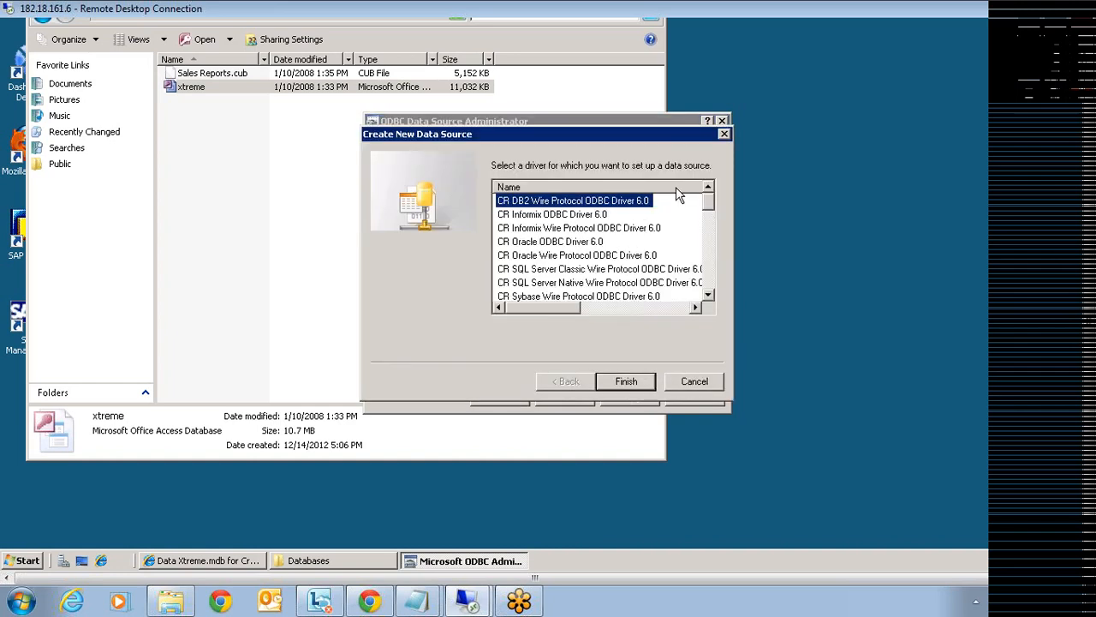
{"action": "left_click_drag", "start_coordinate": [710, 210], "coordinate": [709, 231]}
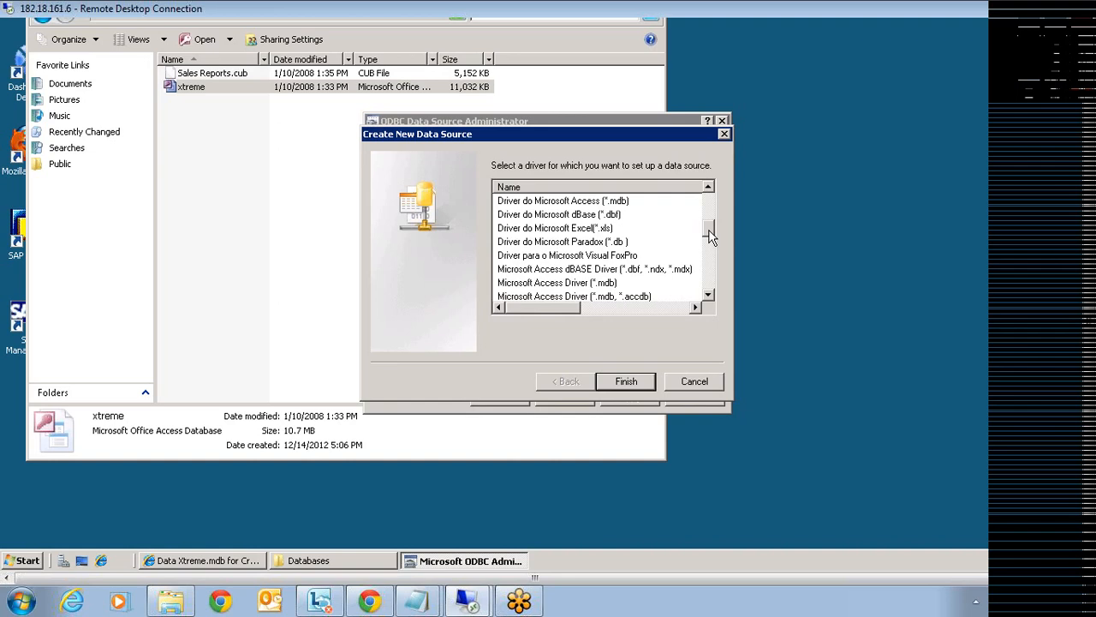
{"action": "left_click", "coordinate": [608, 283]}
- Confirm the Access driver, name the data source 'xreme', and open the Select Database browser
{"action": "left_click", "coordinate": [621, 380]}
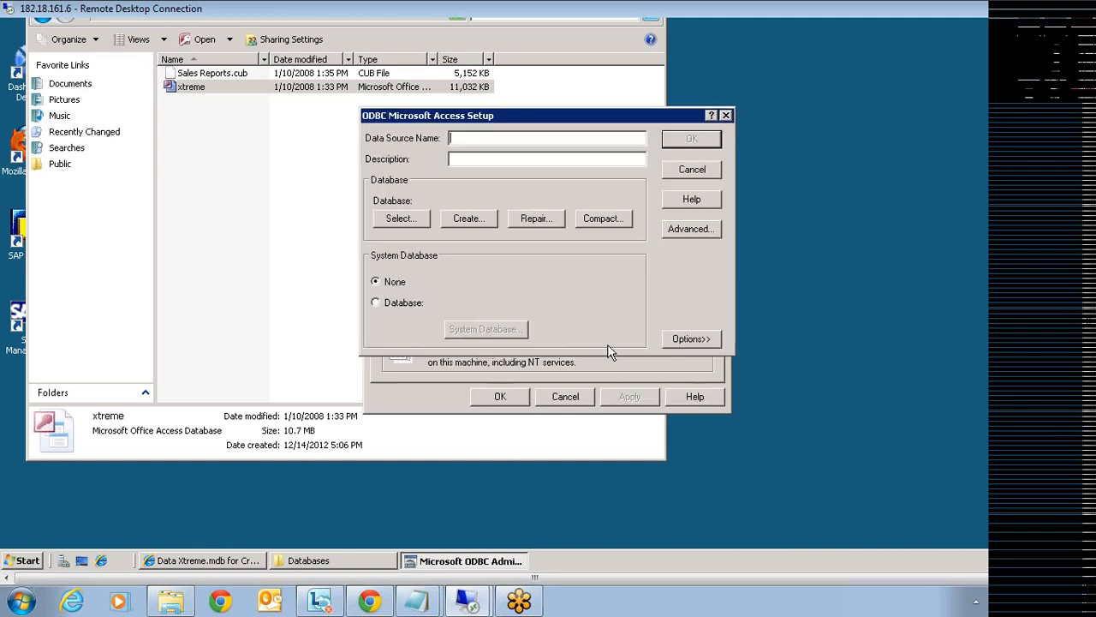
{"action": "type", "text": "xreme"}
{"action": "left_click", "coordinate": [409, 221]}
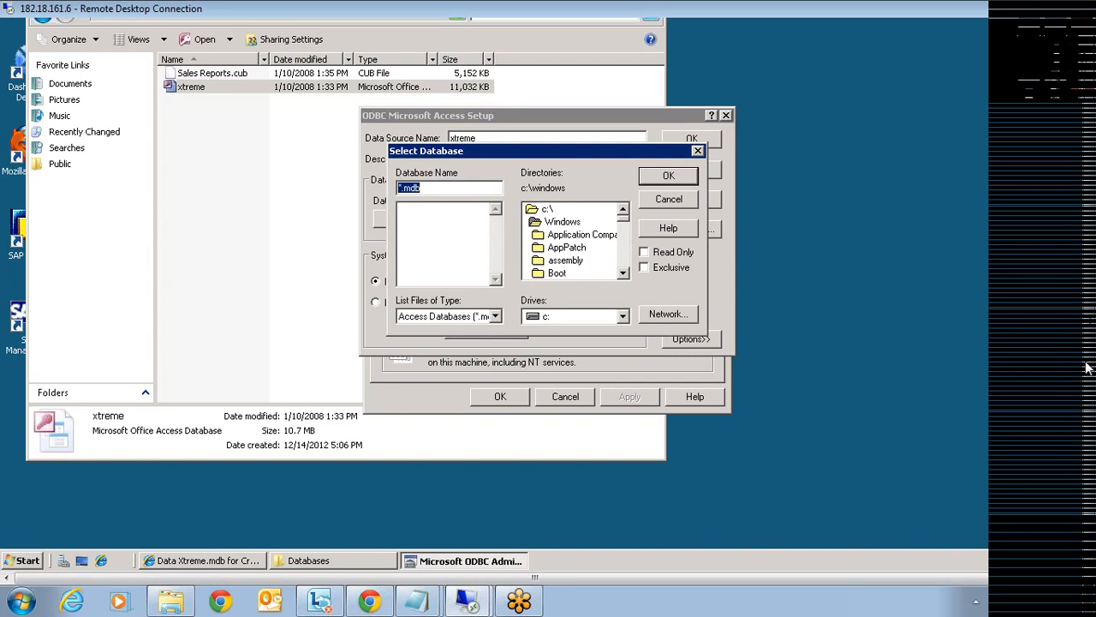
{"action": "left_click_drag", "start_coordinate": [1087, 368], "coordinate": [1088, 296]}
{"action": "left_click", "coordinate": [426, 77]}
{"action": "left_click", "coordinate": [697, 348]}
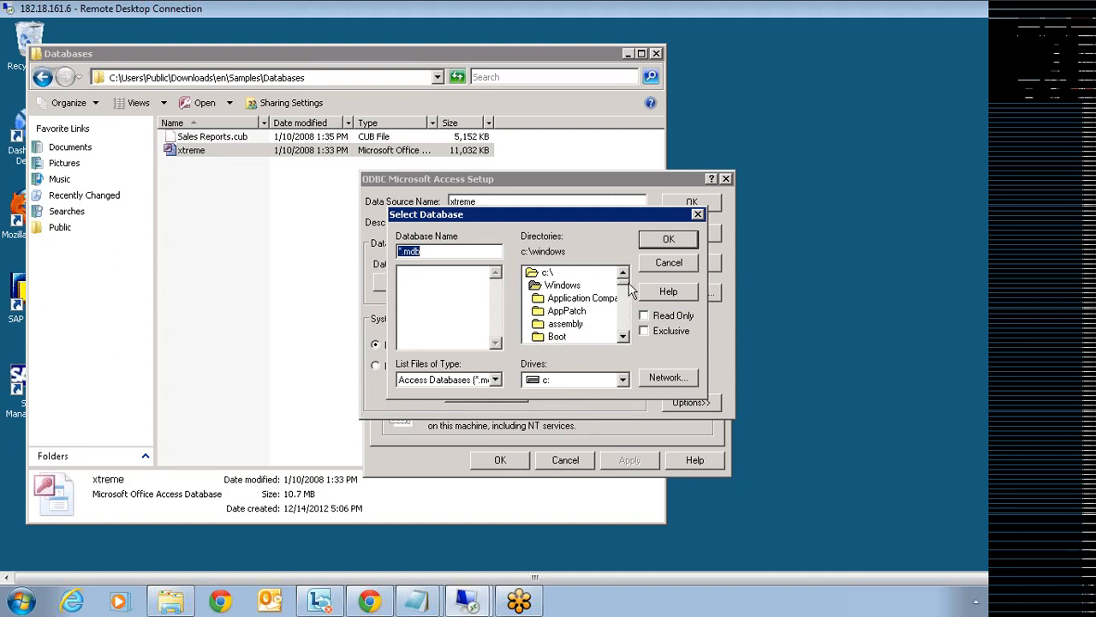
- Browse from the C drive root through Users into a user profile's Downloads folder
{"action": "double_click", "coordinate": [545, 274]}
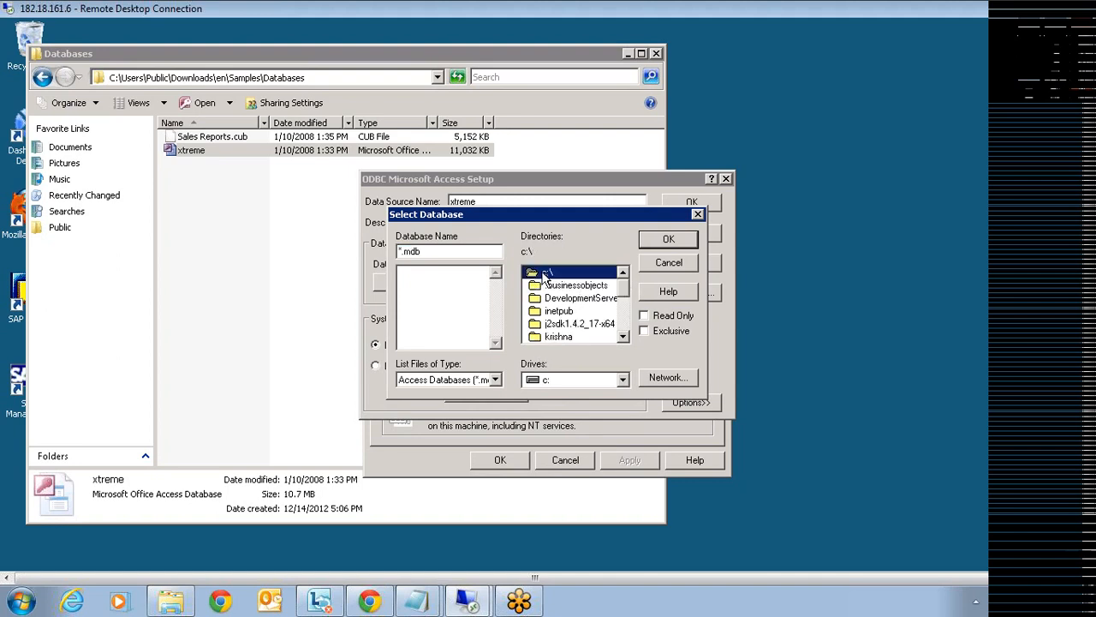
{"action": "left_click_drag", "start_coordinate": [625, 298], "coordinate": [623, 330]}
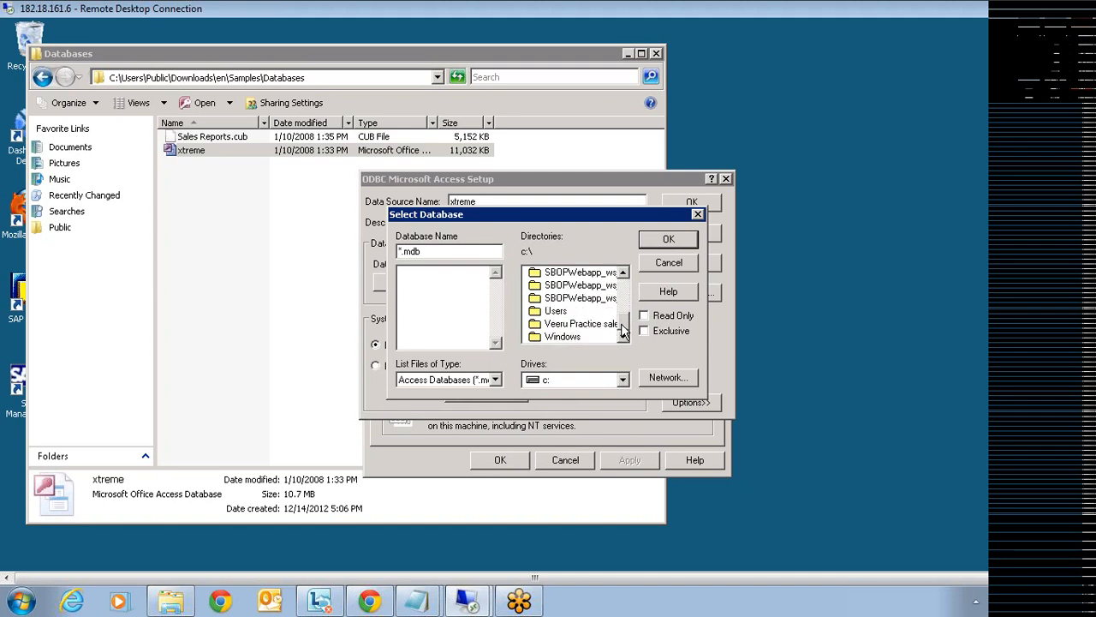
{"action": "double_click", "coordinate": [559, 311]}
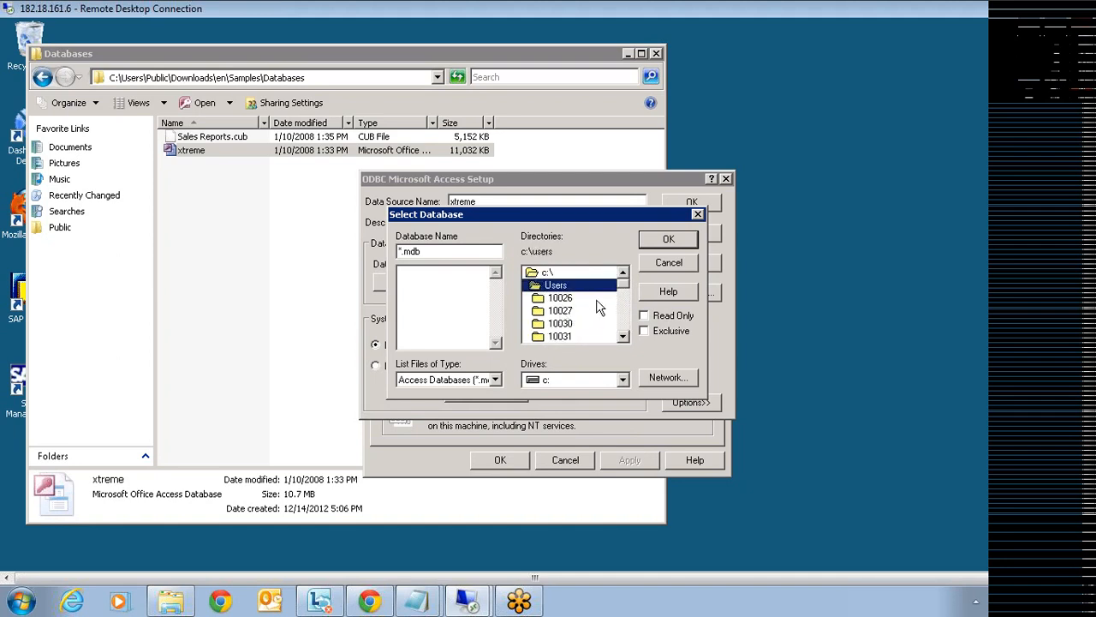
{"action": "left_click_drag", "start_coordinate": [625, 293], "coordinate": [625, 301]}
{"action": "double_click", "coordinate": [558, 325]}
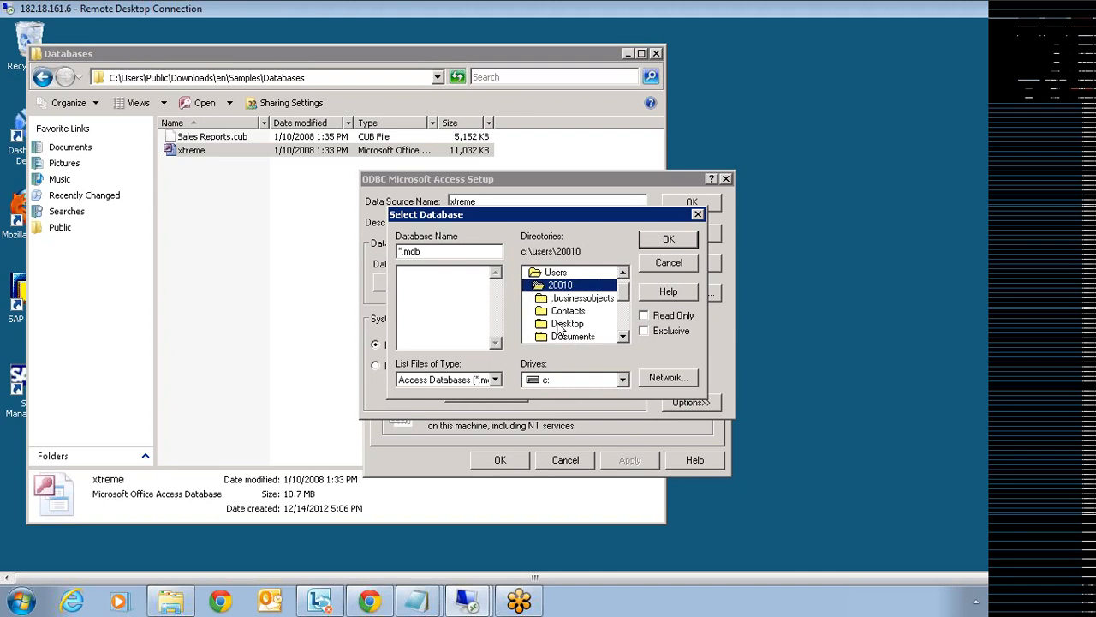
{"action": "left_click_drag", "start_coordinate": [624, 300], "coordinate": [626, 305]}
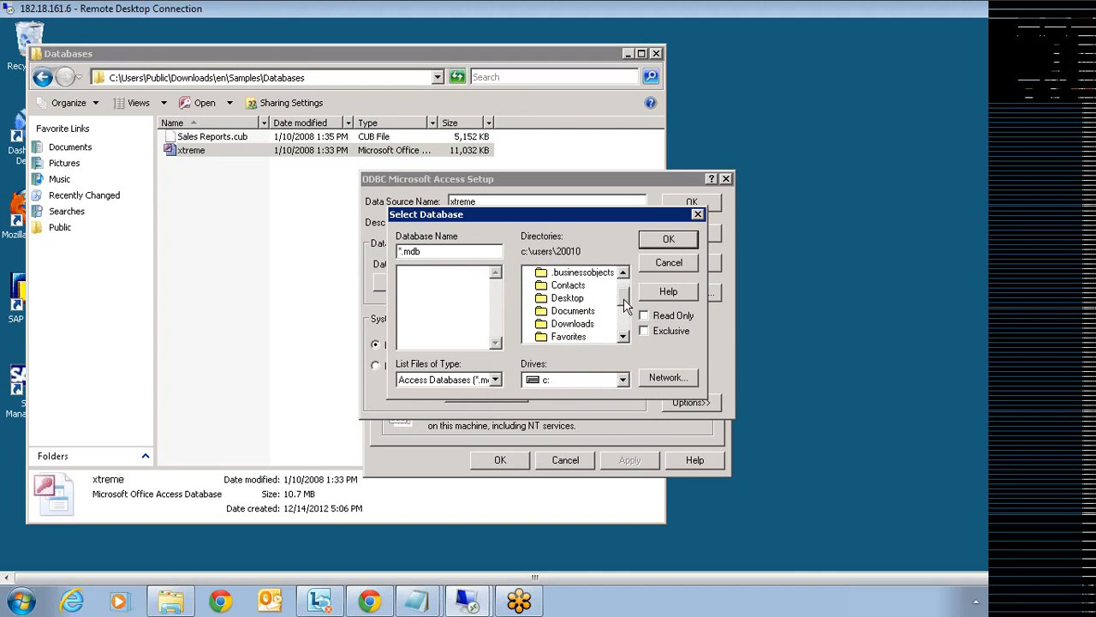
{"action": "double_click", "coordinate": [587, 325]}
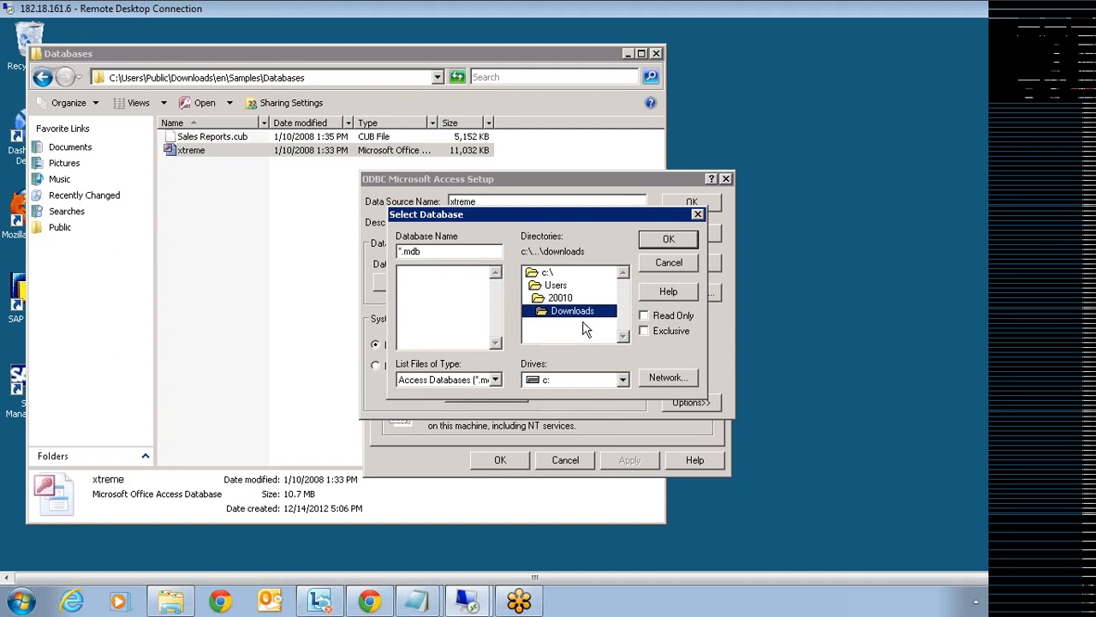
- Back out to Users and open Public\Downloads\en\Samples\Databases instead
{"action": "double_click", "coordinate": [560, 298]}
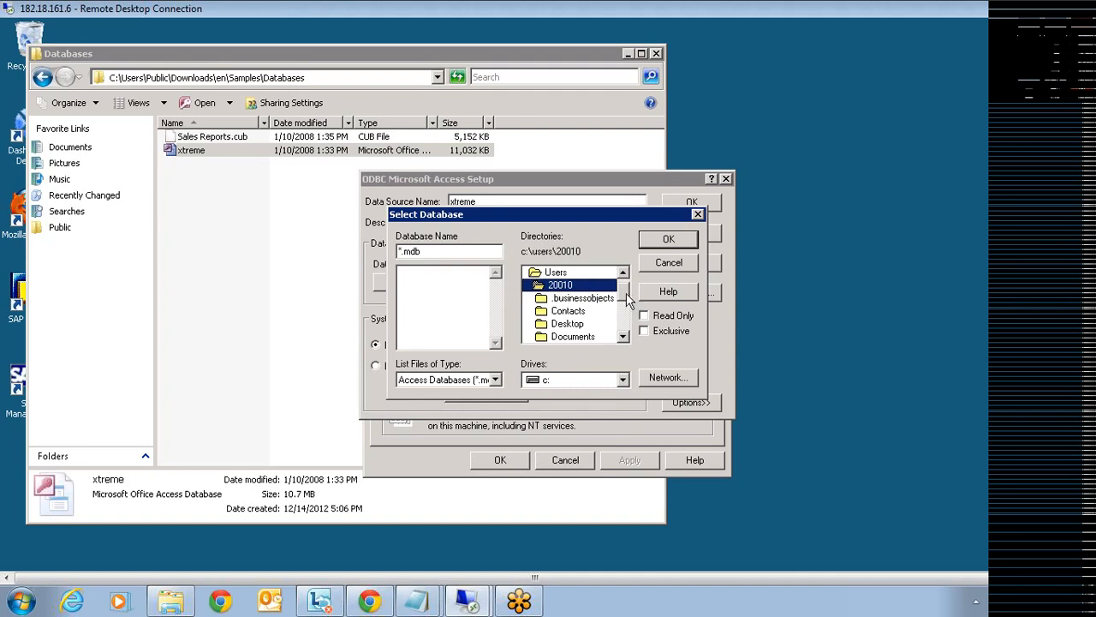
{"action": "scroll", "coordinate": [623, 303], "scroll_direction": "down", "scroll_amount": 1}
{"action": "scroll", "coordinate": [622, 312], "scroll_direction": "down", "scroll_amount": 2}
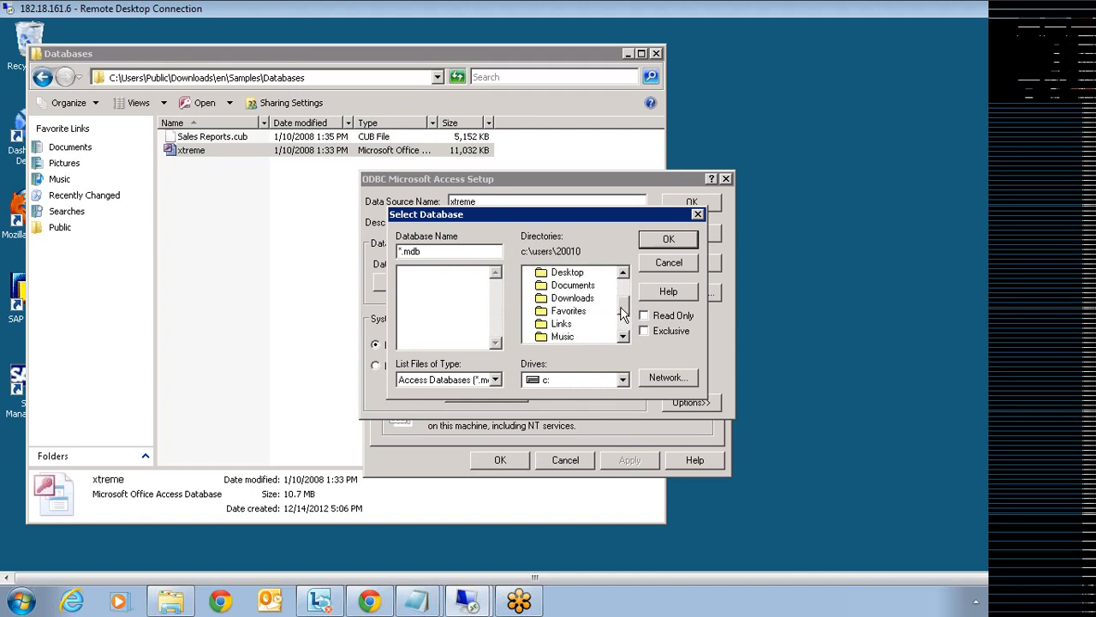
{"action": "left_click_drag", "start_coordinate": [620, 314], "coordinate": [620, 331]}
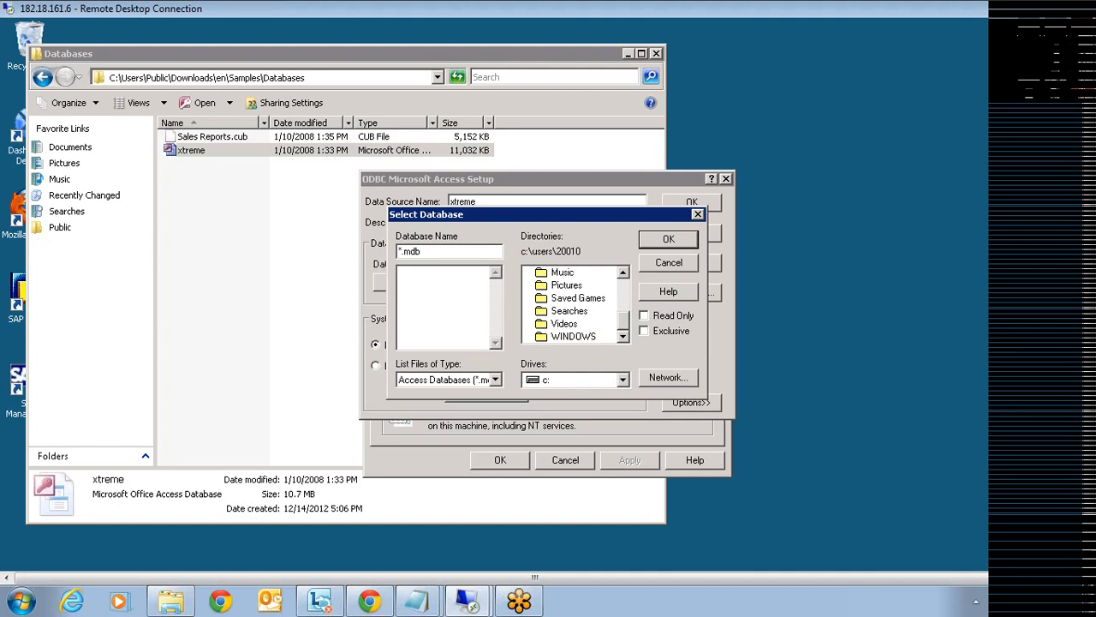
{"action": "left_click_drag", "start_coordinate": [622, 330], "coordinate": [623, 293]}
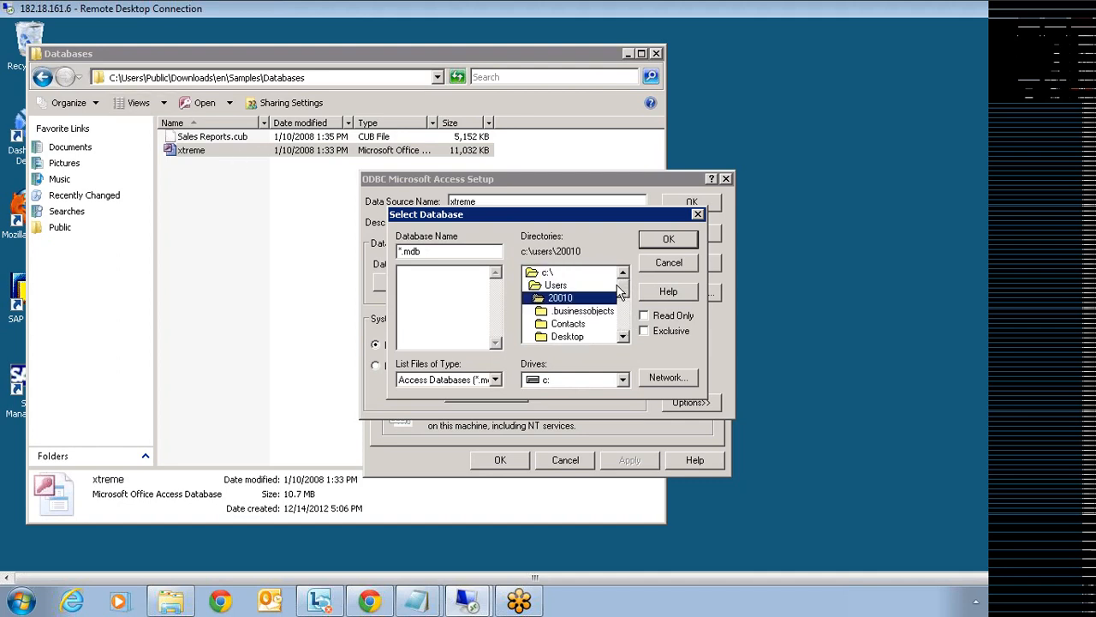
{"action": "double_click", "coordinate": [556, 285]}
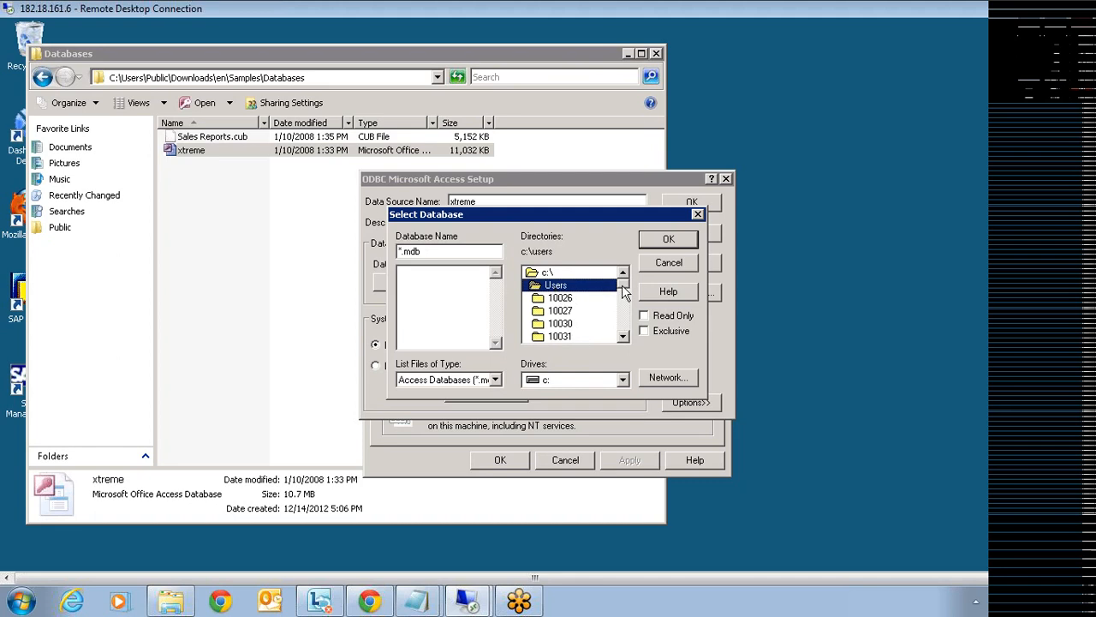
{"action": "left_click_drag", "start_coordinate": [623, 289], "coordinate": [623, 332]}
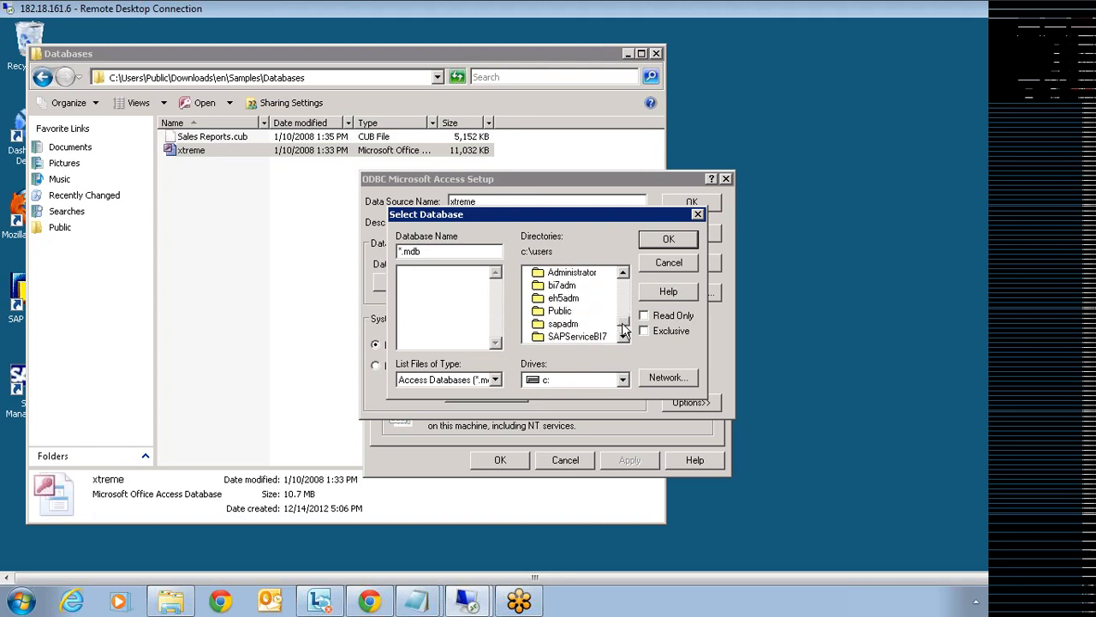
{"action": "double_click", "coordinate": [559, 312]}
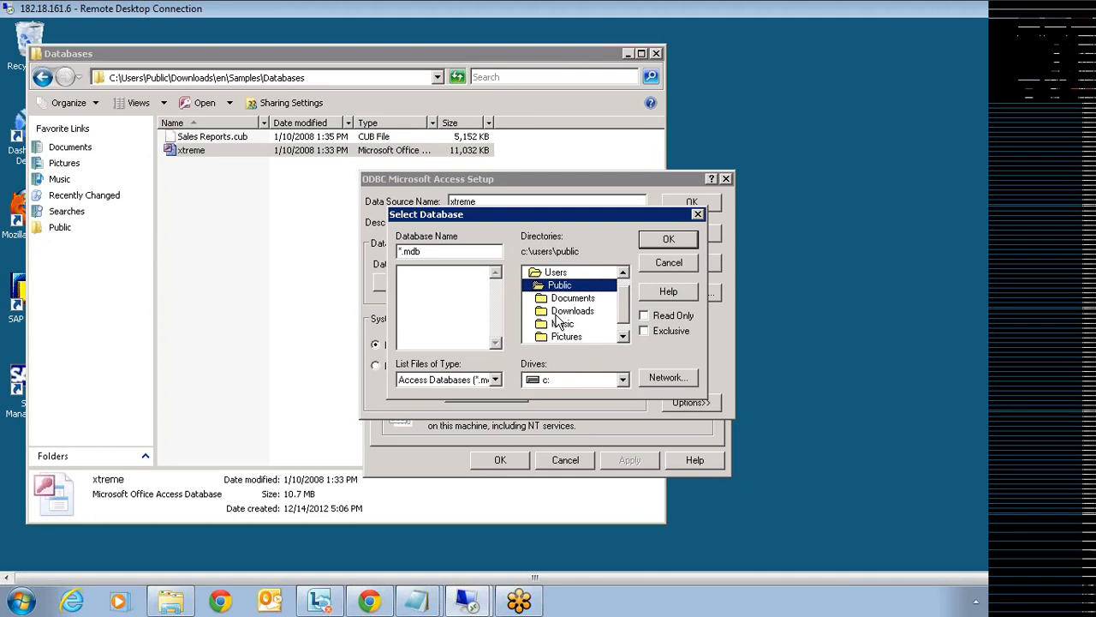
{"action": "double_click", "coordinate": [556, 311]}
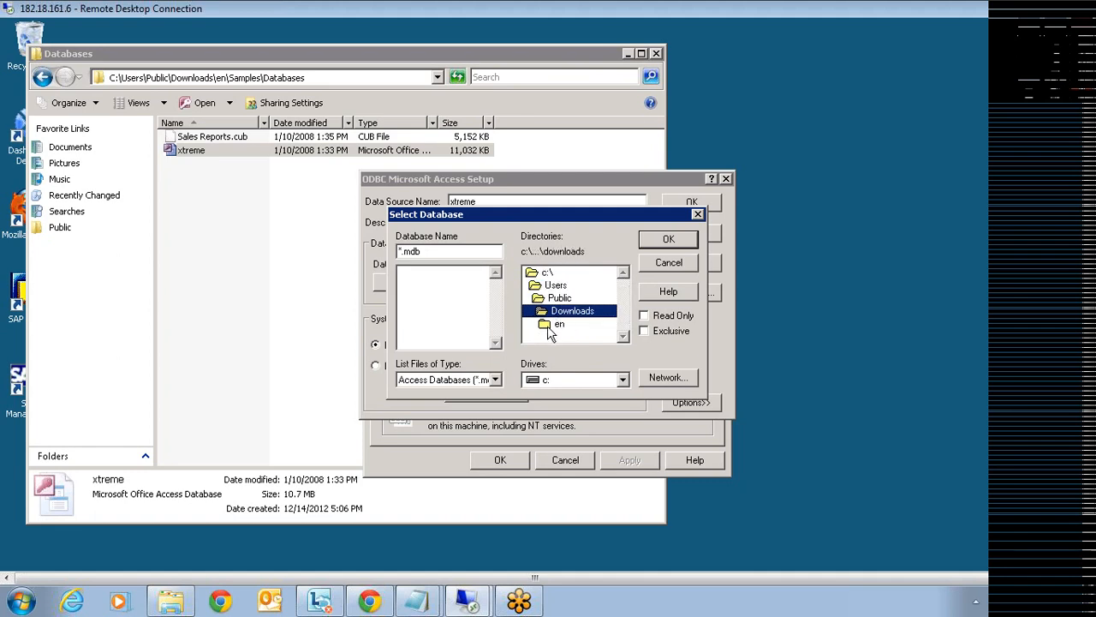
{"action": "double_click", "coordinate": [555, 326]}
{"action": "double_click", "coordinate": [557, 338]}
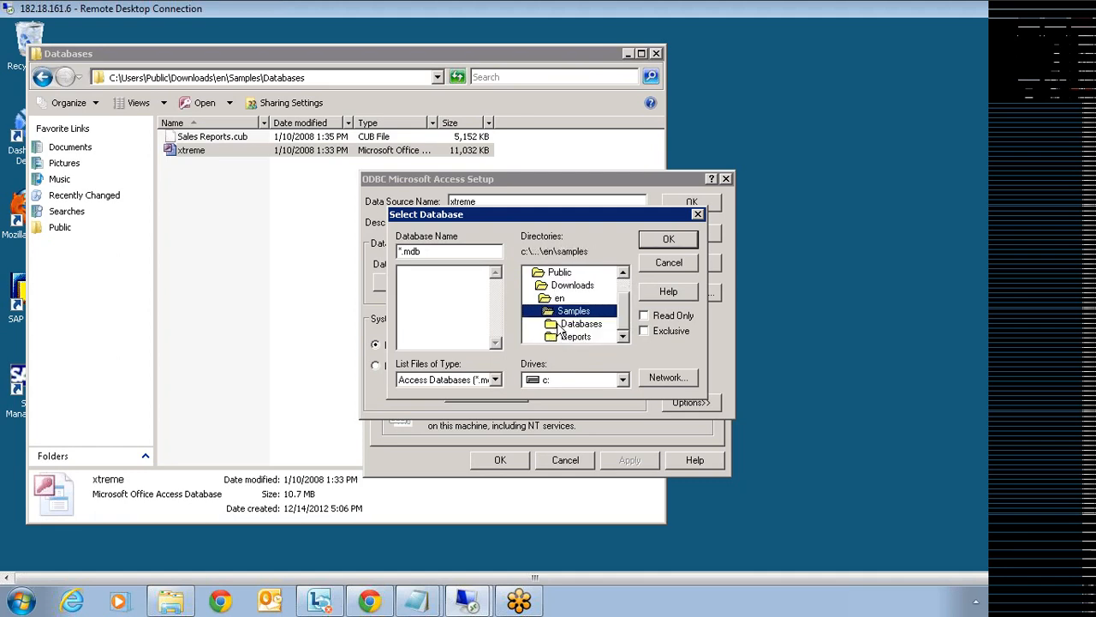
{"action": "double_click", "coordinate": [561, 325]}
- Choose xtreme.mdb, confirm the setup, dismiss both registry errors, and cancel the administrator
{"action": "left_click", "coordinate": [444, 272]}
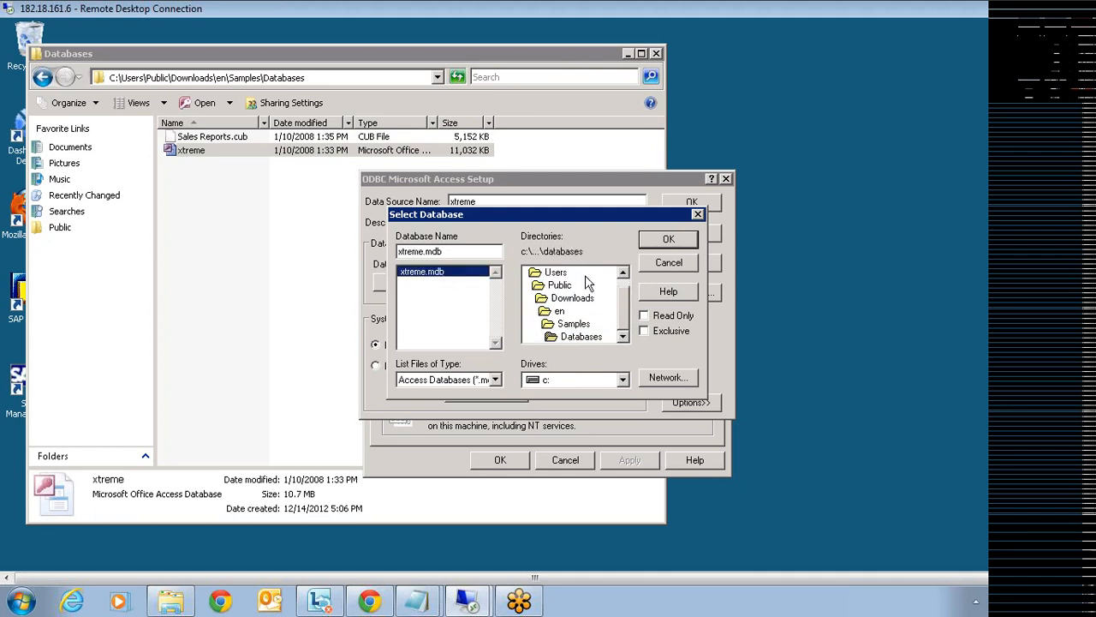
{"action": "left_click", "coordinate": [652, 243]}
{"action": "left_click", "coordinate": [689, 204]}
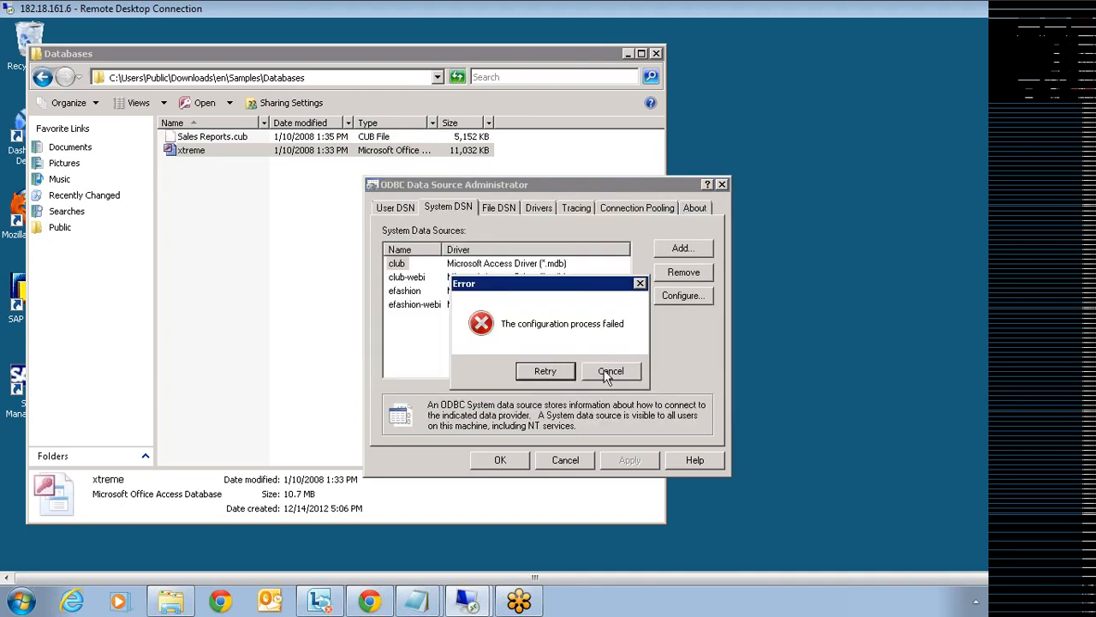
{"action": "left_click", "coordinate": [606, 375]}
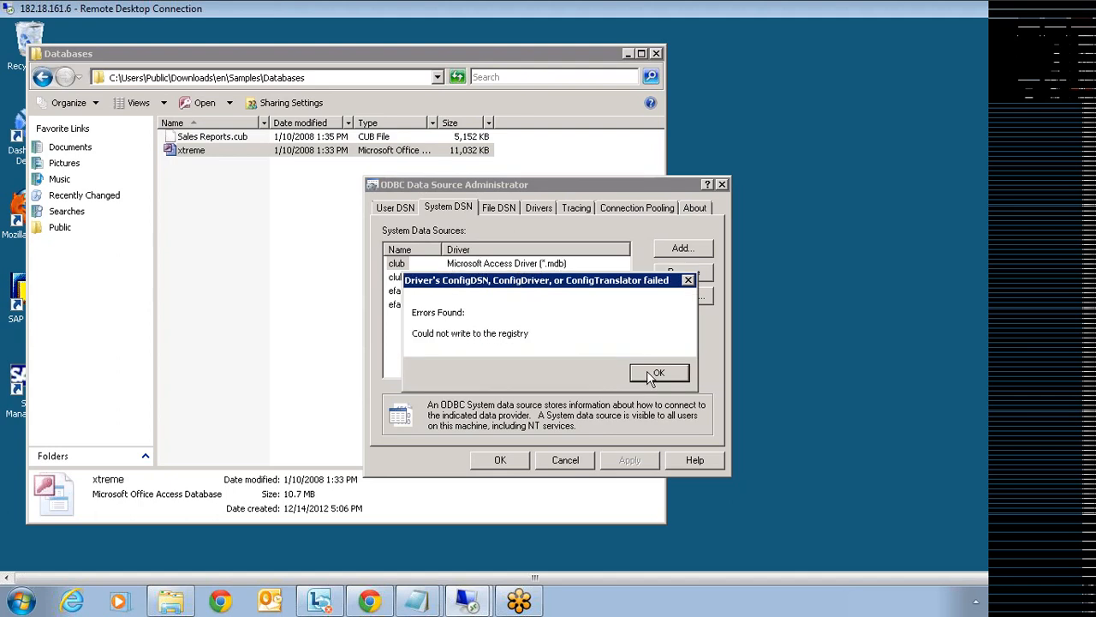
{"action": "left_click", "coordinate": [651, 375]}
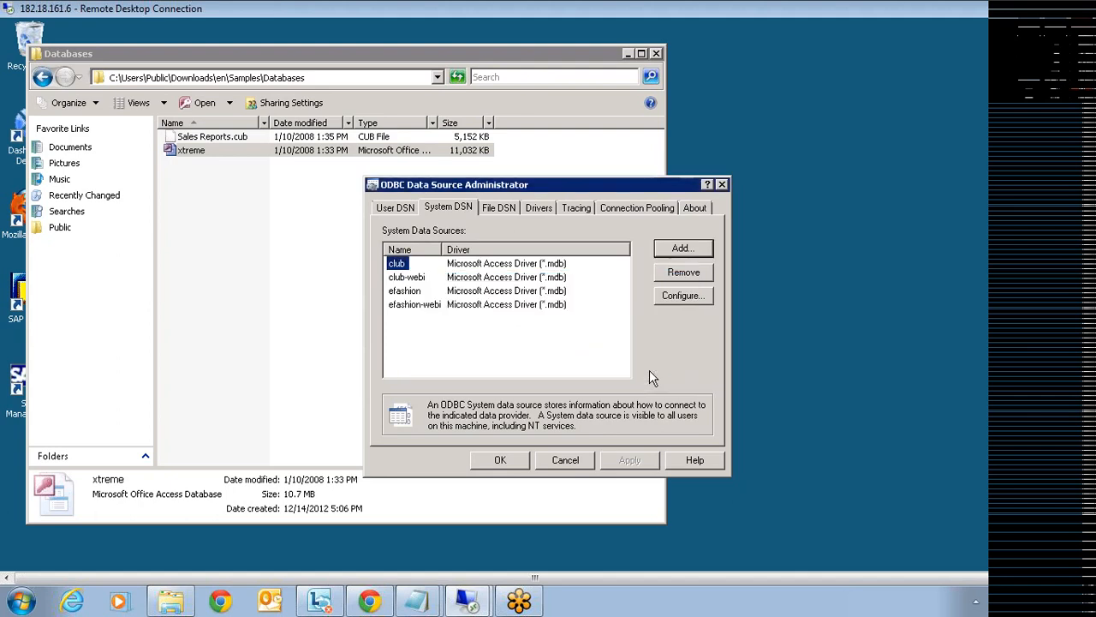
{"action": "left_click", "coordinate": [573, 465]}
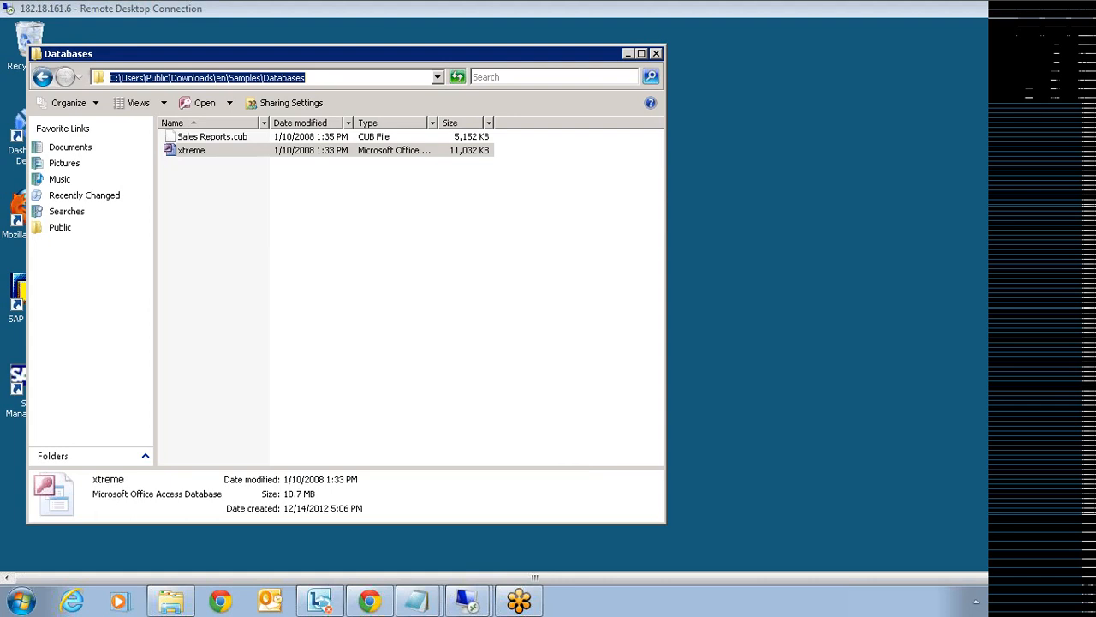
- Copy the address-bar path C:\Users\Public\Downloads\en\Samples\Databases to the clipboard
{"action": "right_click", "coordinate": [283, 78]}
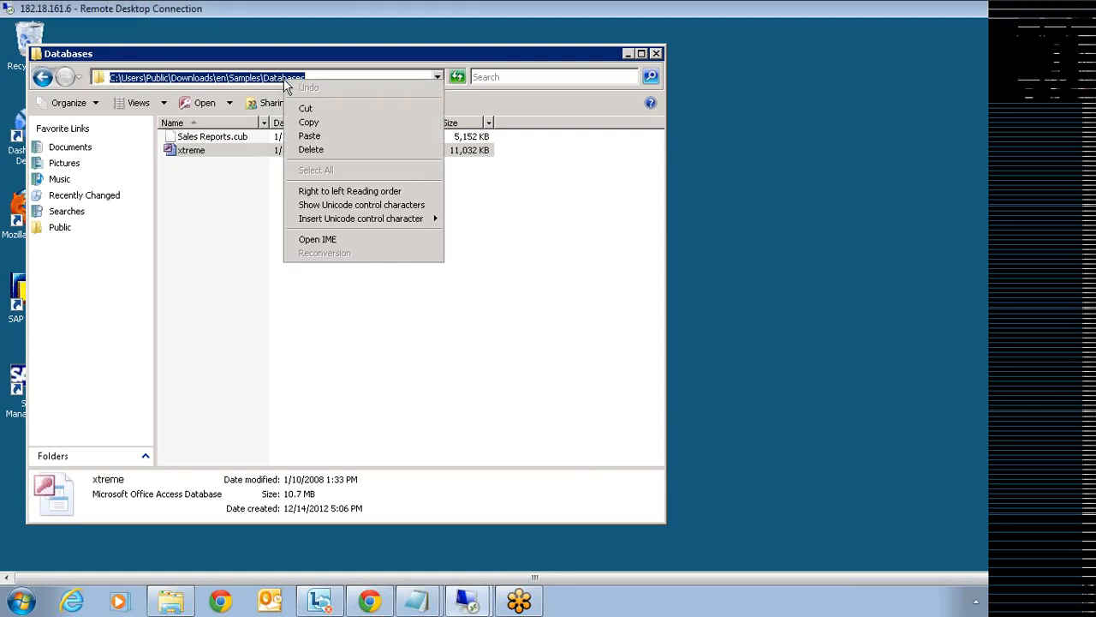
{"action": "left_click", "coordinate": [308, 123]}
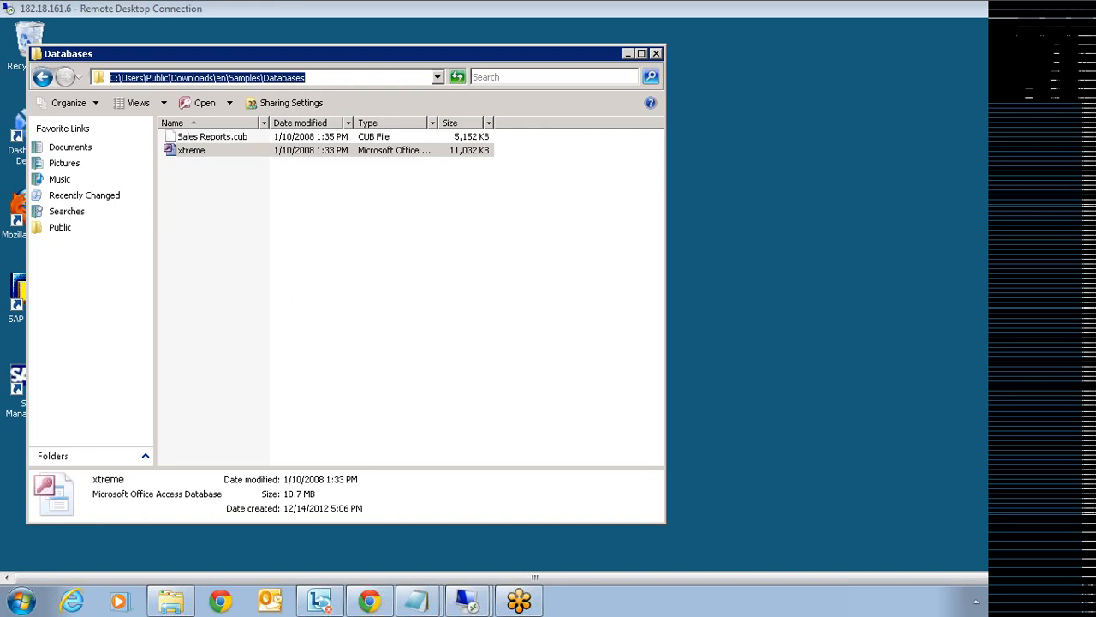
{"action": "left_click", "coordinate": [315, 78]}
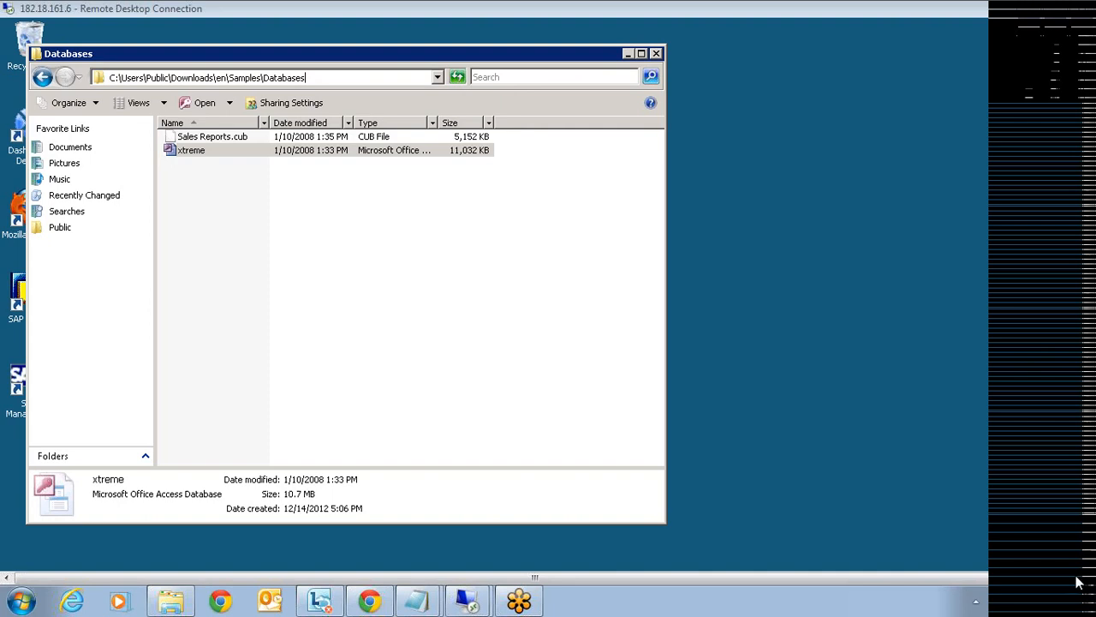
- Launch Crystal Reports 2011 from its folder under All Programs in the Start menu
{"action": "left_click_drag", "start_coordinate": [1092, 500], "coordinate": [1095, 555]}
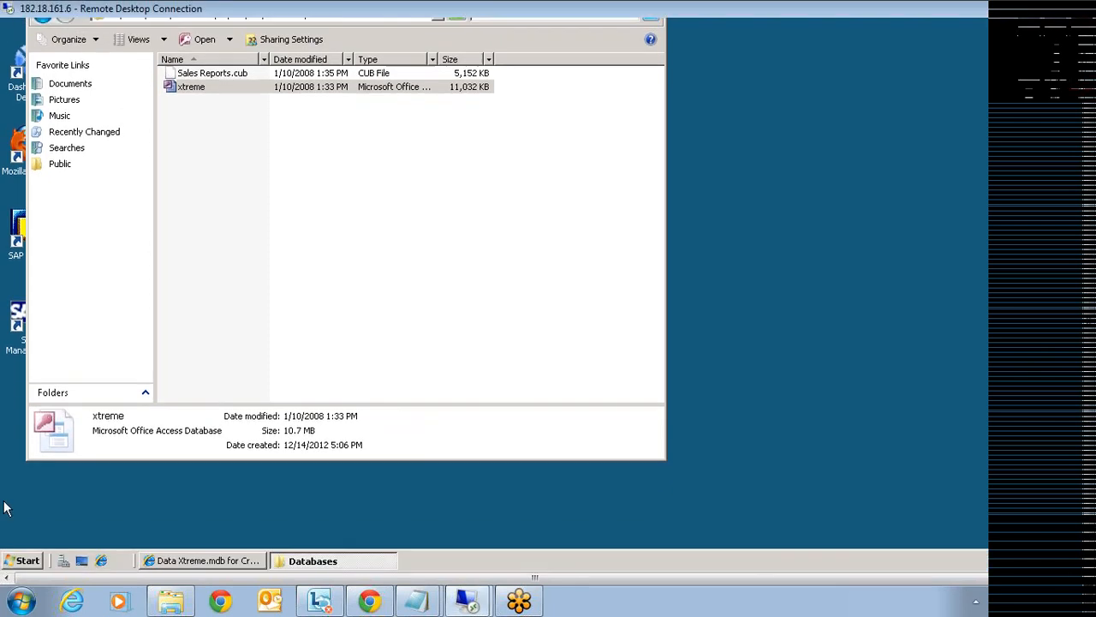
{"action": "left_click", "coordinate": [26, 560]}
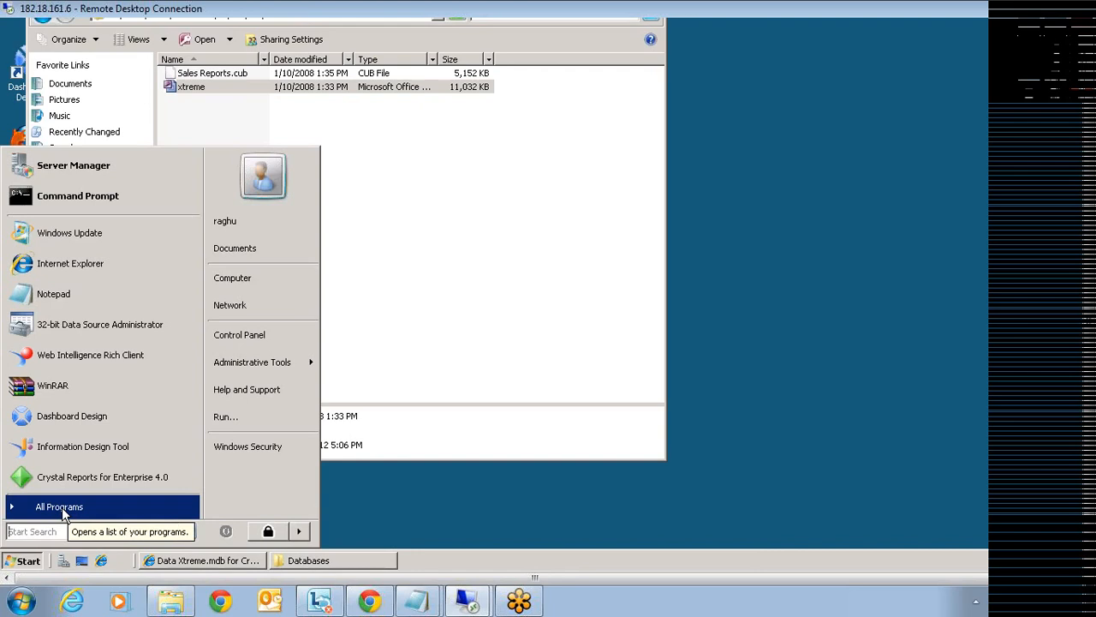
{"action": "left_click", "coordinate": [61, 507]}
{"action": "left_click", "coordinate": [62, 285]}
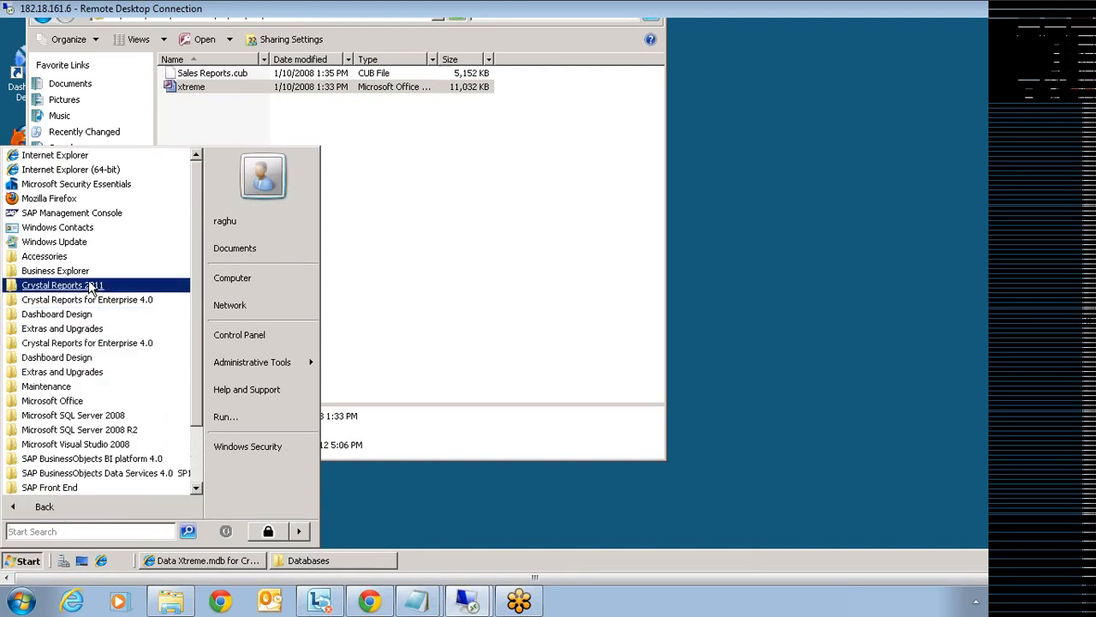
{"action": "left_click", "coordinate": [77, 314]}
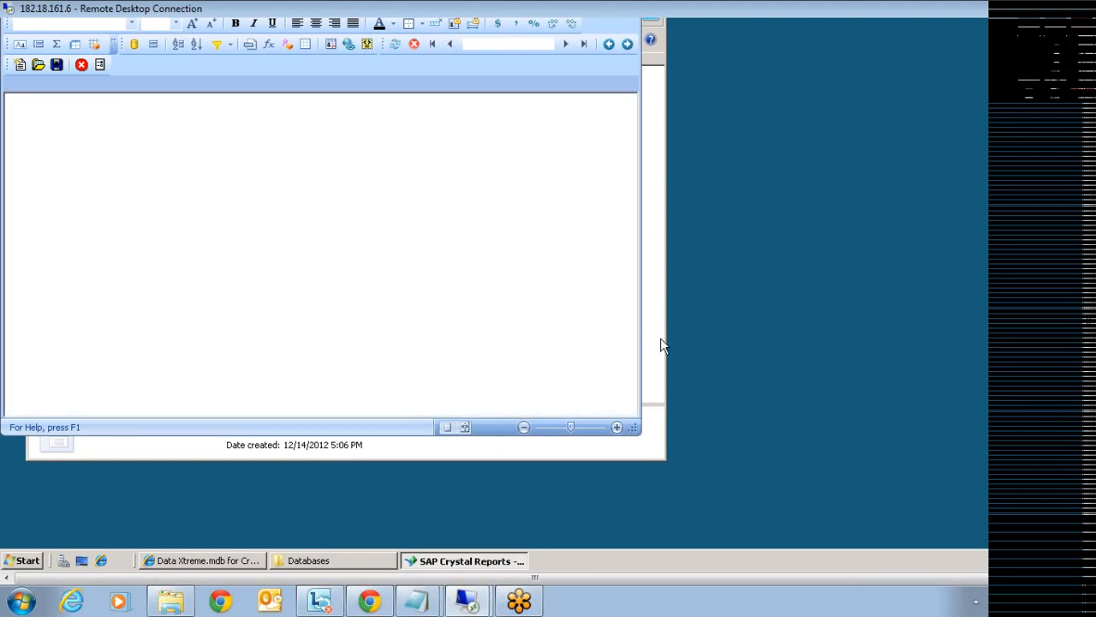
- Bring the Databases folder window in front of Crystal Reports and select its address path
{"action": "left_click", "coordinate": [661, 339]}
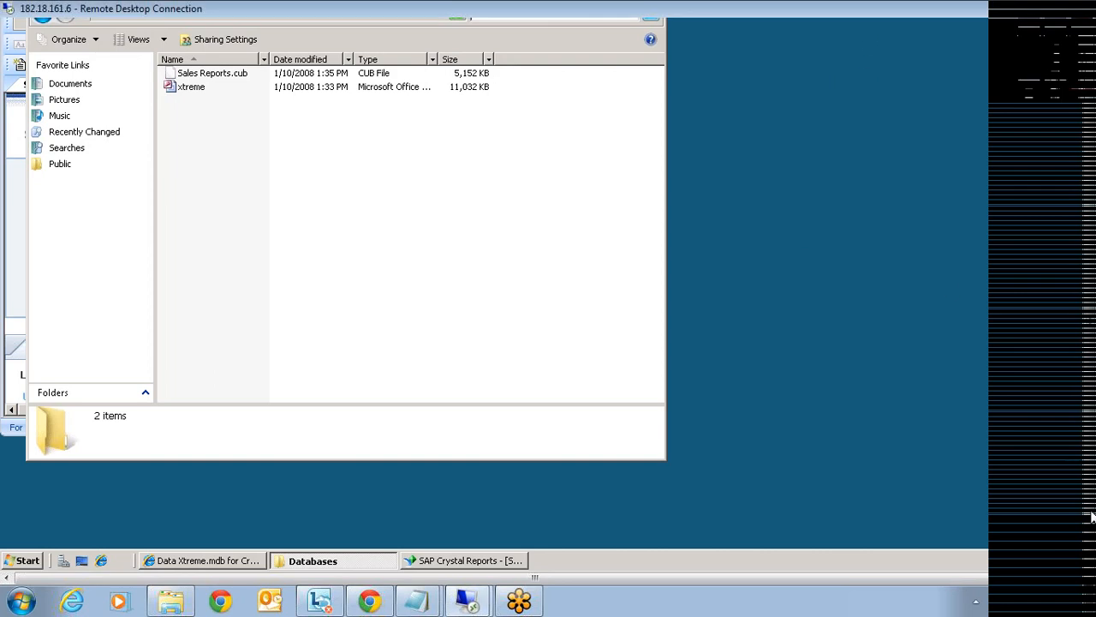
{"action": "left_click", "coordinate": [359, 77]}
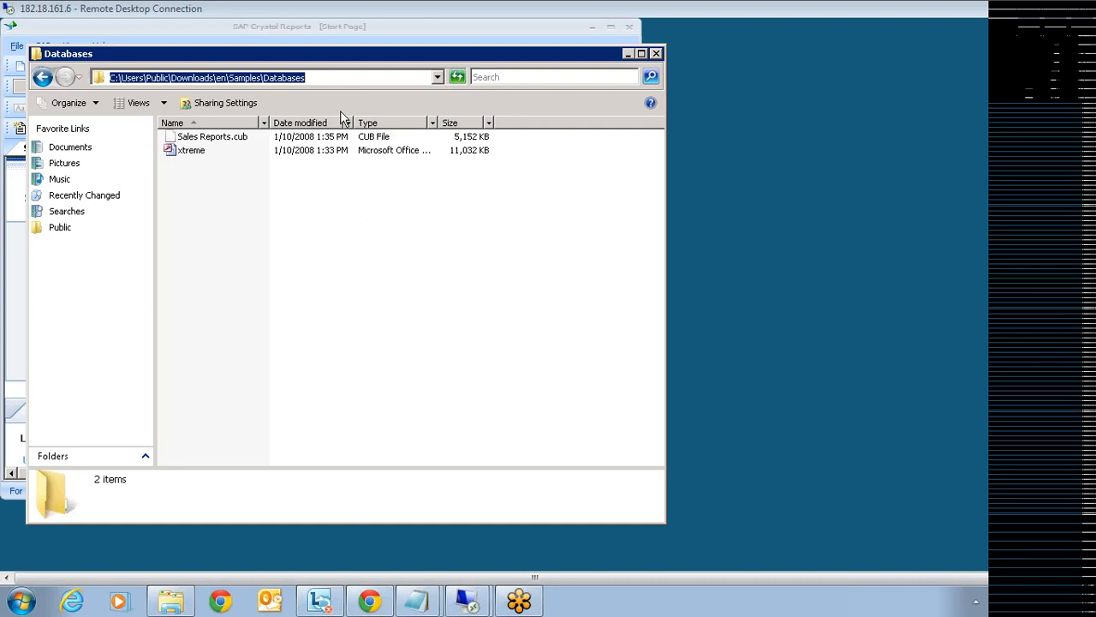
- Deselect the address path and switch back to the Crystal Reports Start Page
{"action": "left_click", "coordinate": [306, 77]}
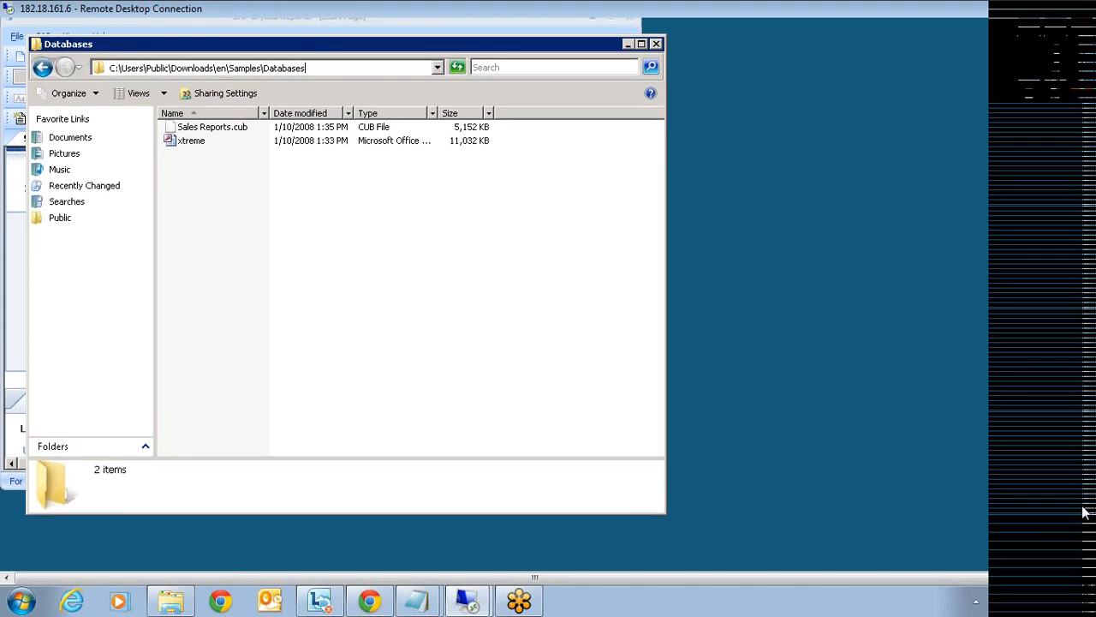
{"action": "left_click", "coordinate": [477, 569]}
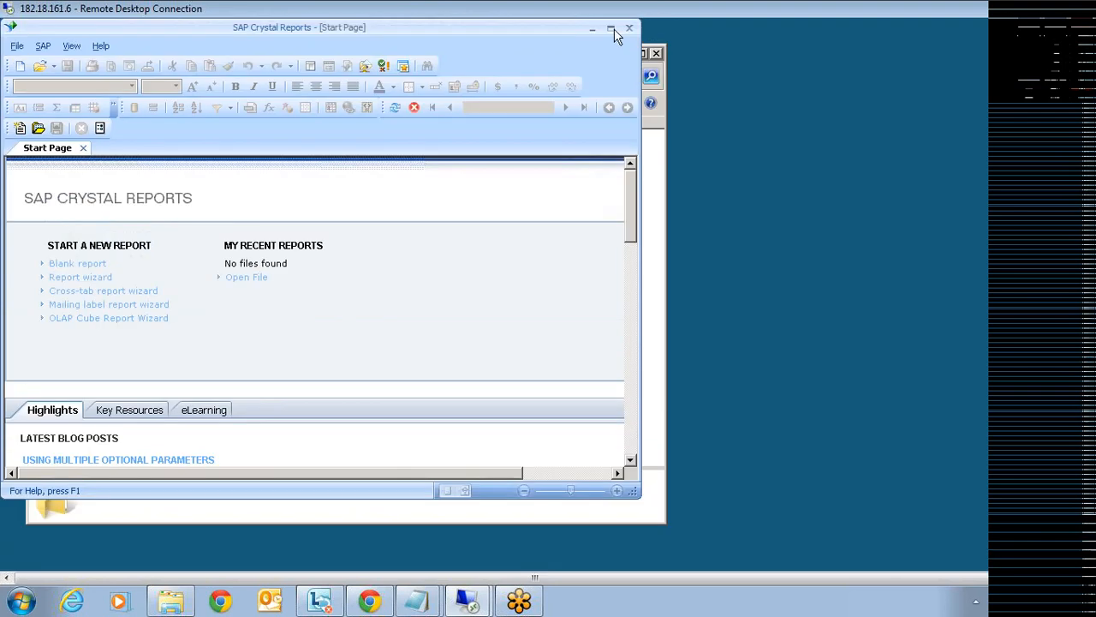
- Maximize Crystal Reports, start a new report, and choose Access/Excel (DAO) under Create New Connection
{"action": "left_click", "coordinate": [614, 30]}
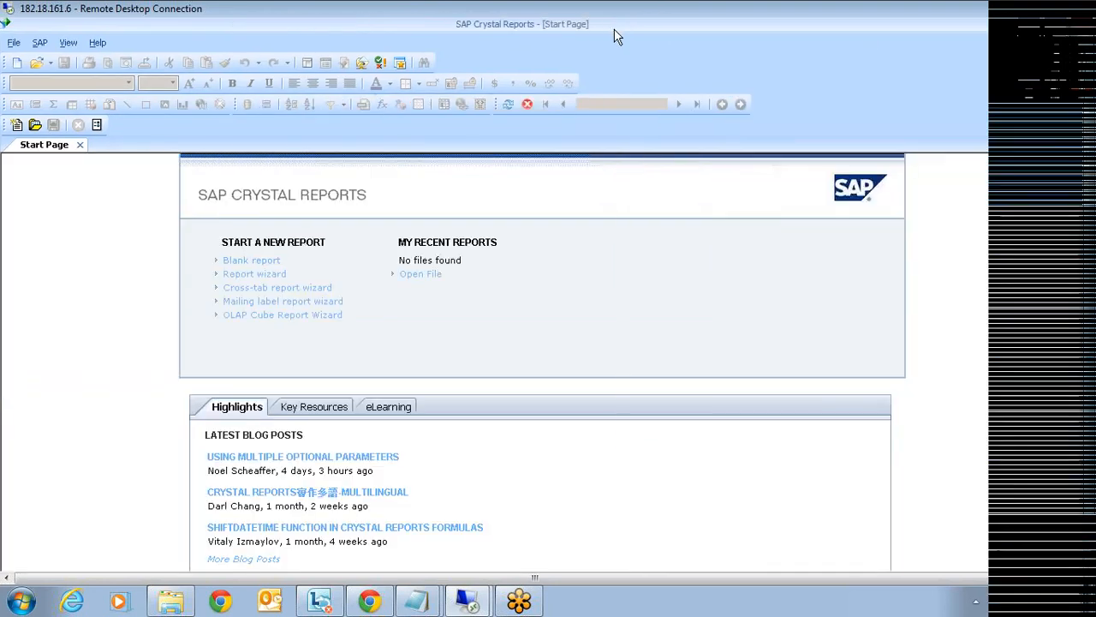
{"action": "left_click", "coordinate": [17, 64]}
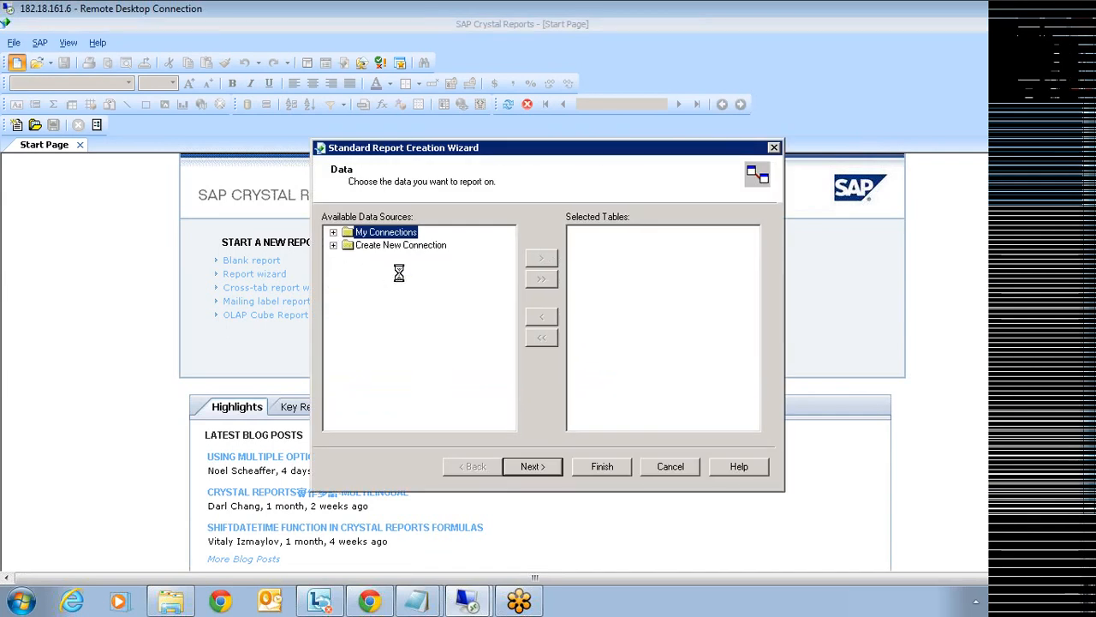
{"action": "left_click", "coordinate": [383, 247]}
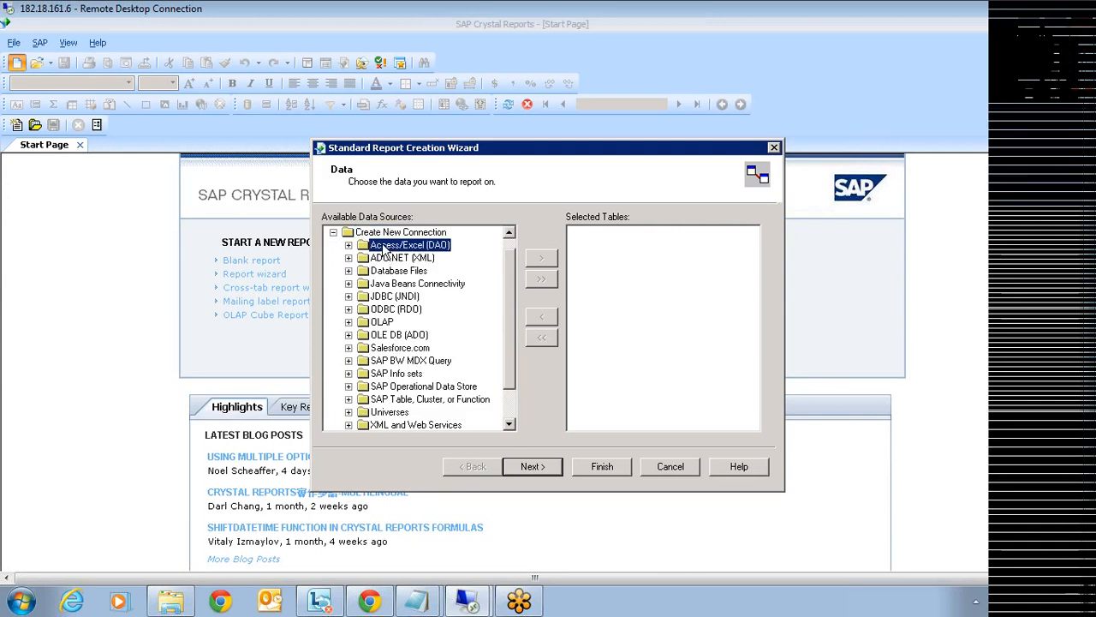
{"action": "left_click", "coordinate": [394, 311]}
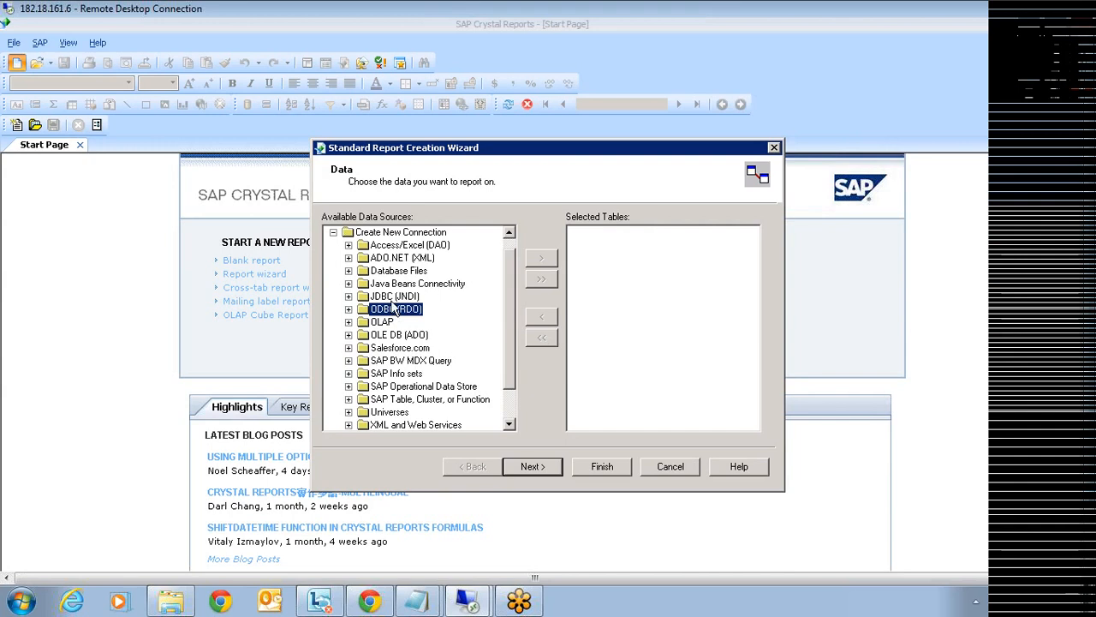
{"action": "left_click", "coordinate": [348, 245]}
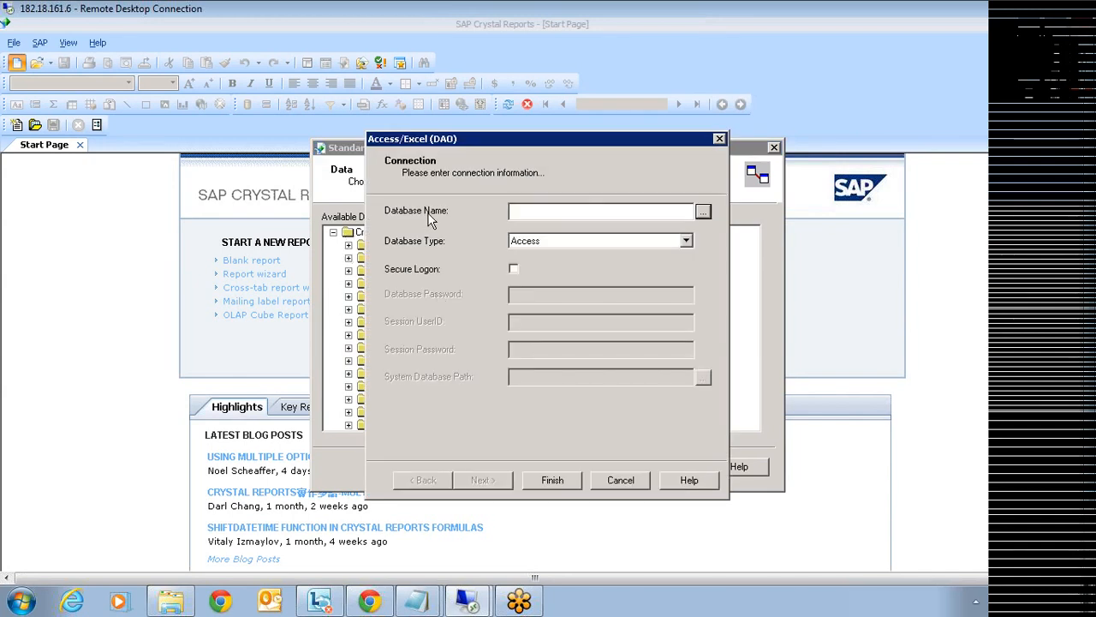
- Browse for the Access database file and navigate through Local Disk (C:) and Users to the Public folder
{"action": "left_click", "coordinate": [703, 212]}
{"action": "left_click", "coordinate": [535, 232]}
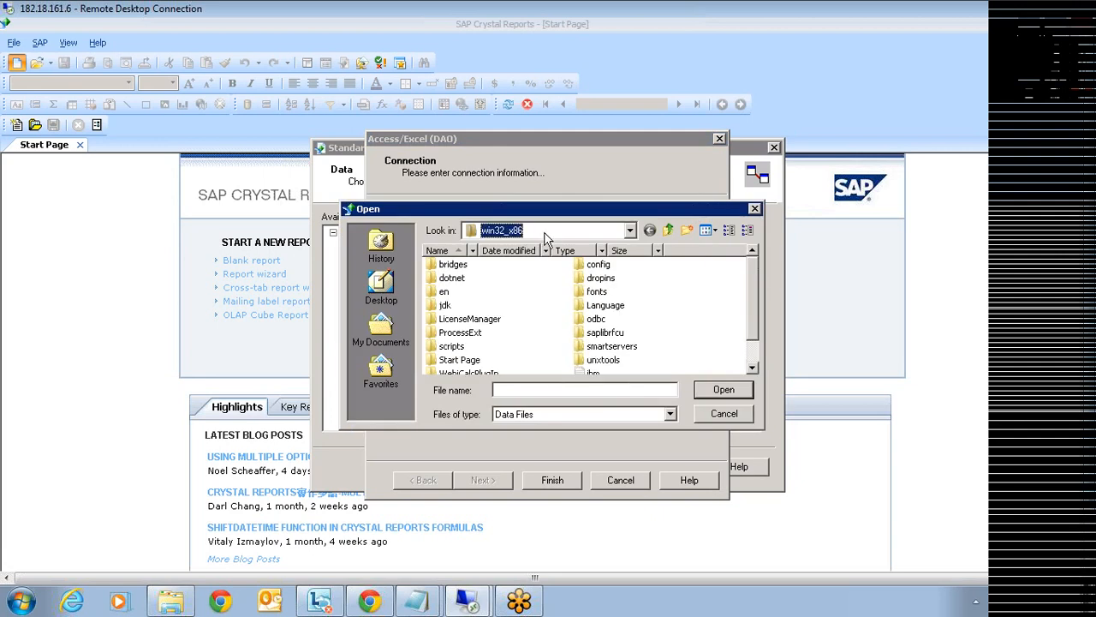
{"action": "left_click", "coordinate": [532, 233]}
{"action": "left_click", "coordinate": [630, 231]}
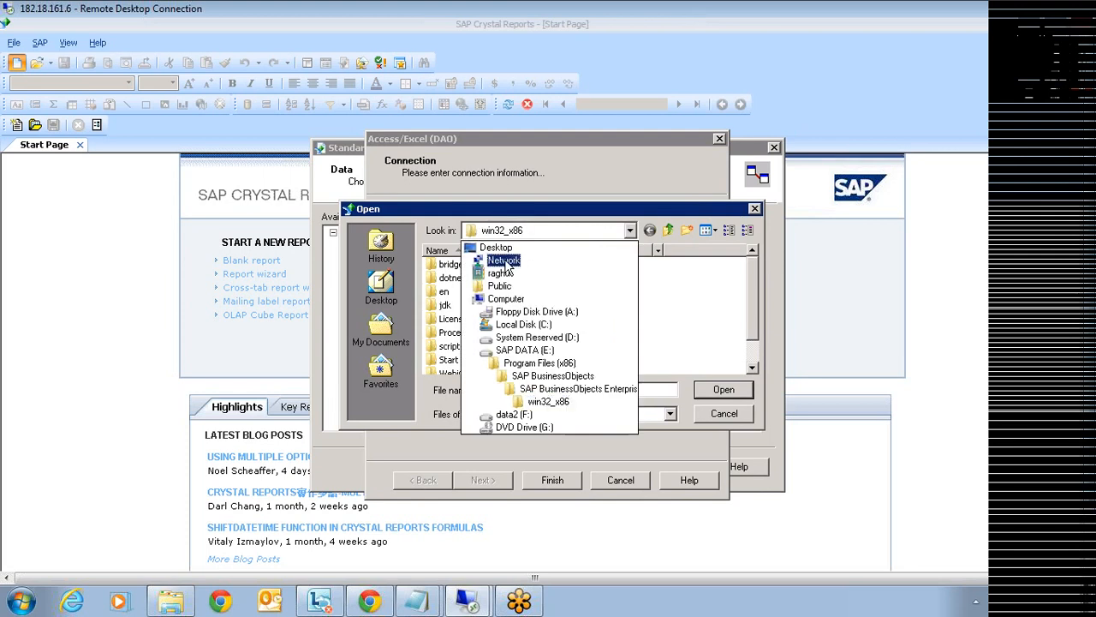
{"action": "left_click", "coordinate": [512, 299]}
{"action": "double_click", "coordinate": [495, 274]}
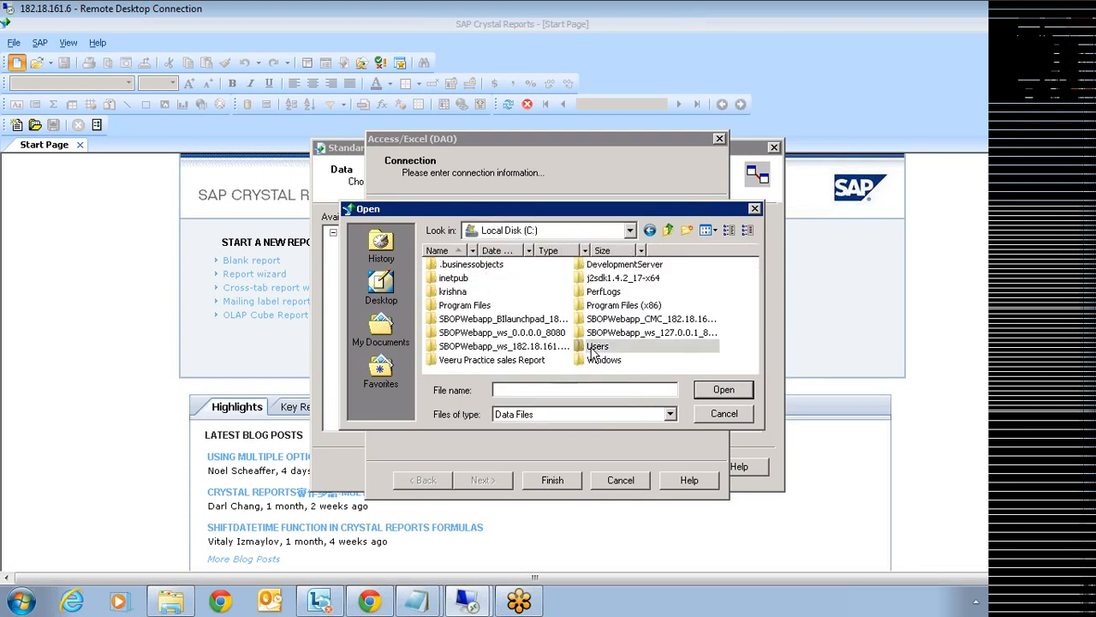
{"action": "double_click", "coordinate": [593, 347]}
{"action": "left_click", "coordinate": [442, 321]}
{"action": "key", "text": "p"}
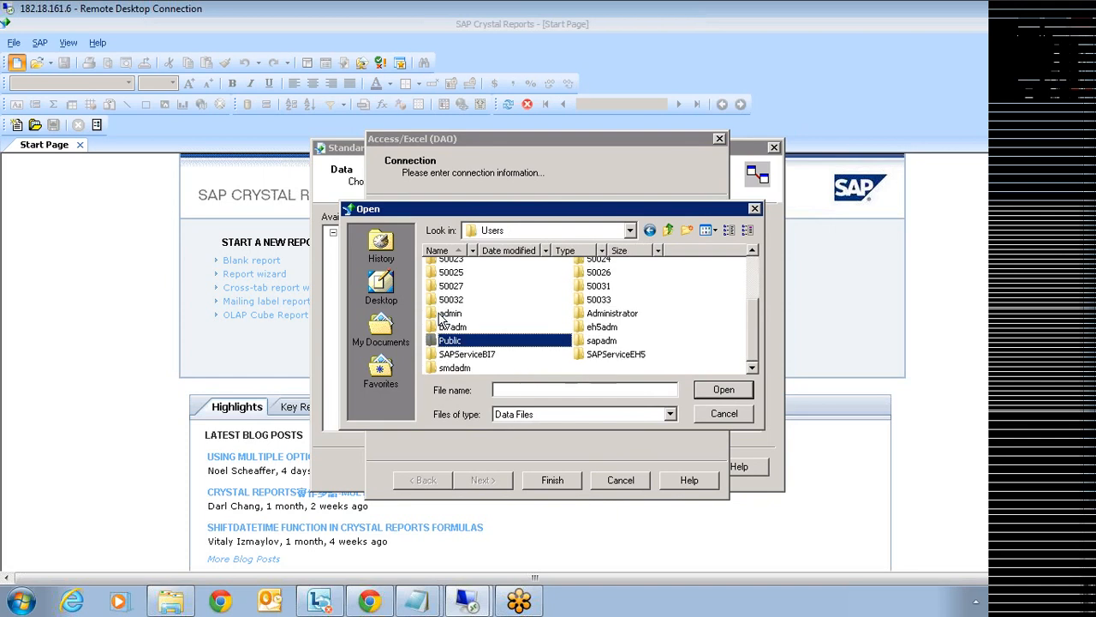
{"action": "double_click", "coordinate": [463, 346]}
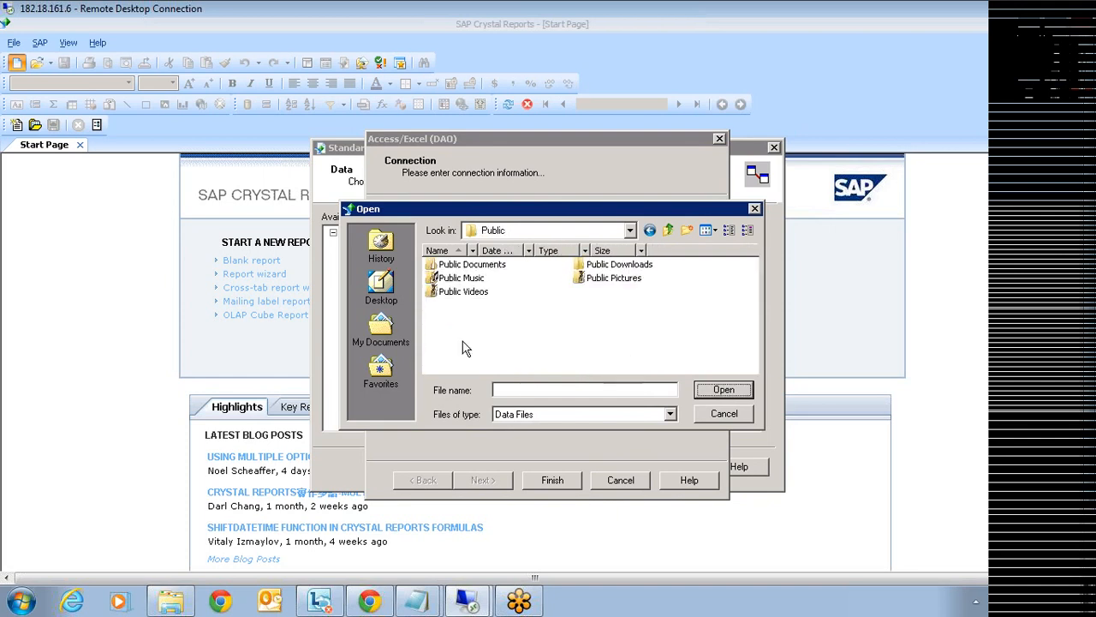
- Choose xtreme from Public Downloads\en\Samples\Databases and finish the Access connection
{"action": "left_click", "coordinate": [612, 264]}
{"action": "left_click", "coordinate": [612, 264]}
{"action": "double_click", "coordinate": [578, 264]}
{"action": "double_click", "coordinate": [444, 264]}
{"action": "double_click", "coordinate": [446, 266]}
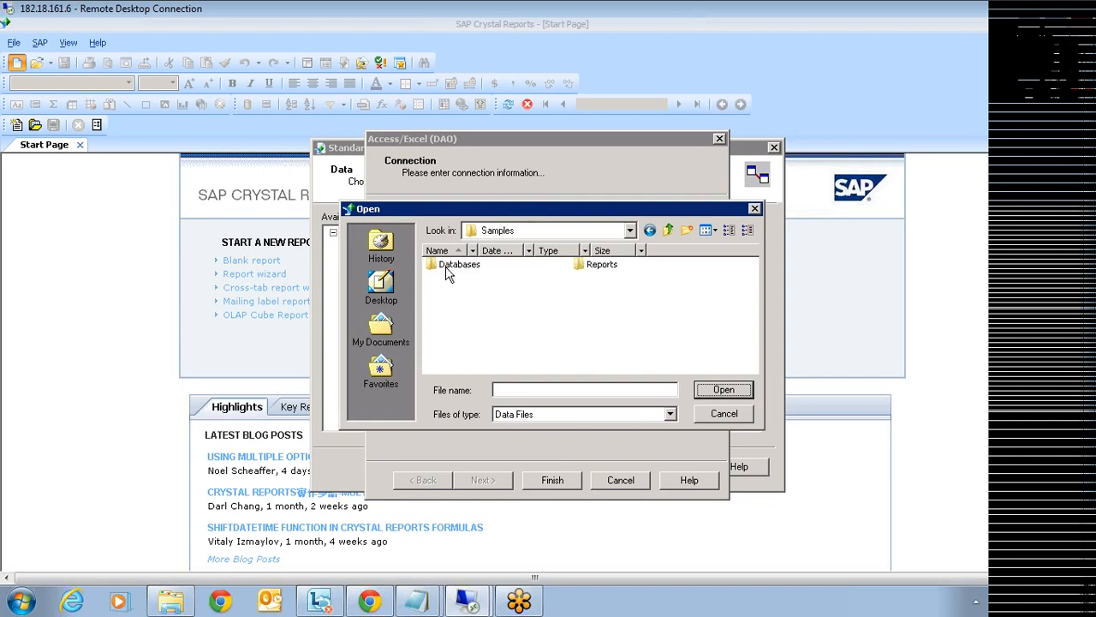
{"action": "double_click", "coordinate": [445, 268]}
{"action": "left_click", "coordinate": [447, 266]}
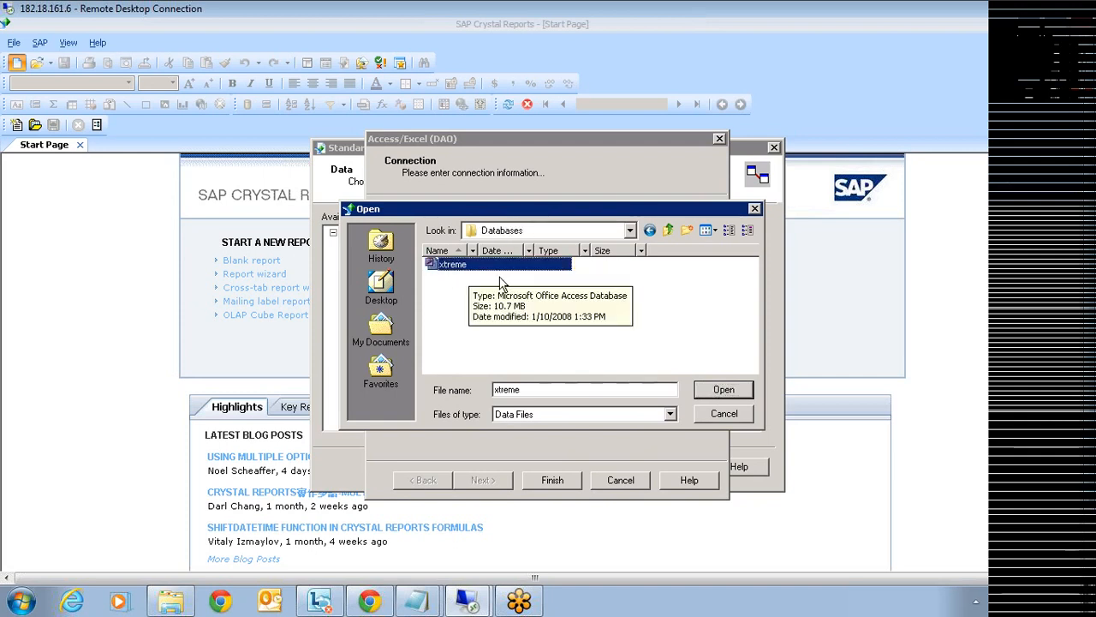
{"action": "left_click", "coordinate": [710, 387]}
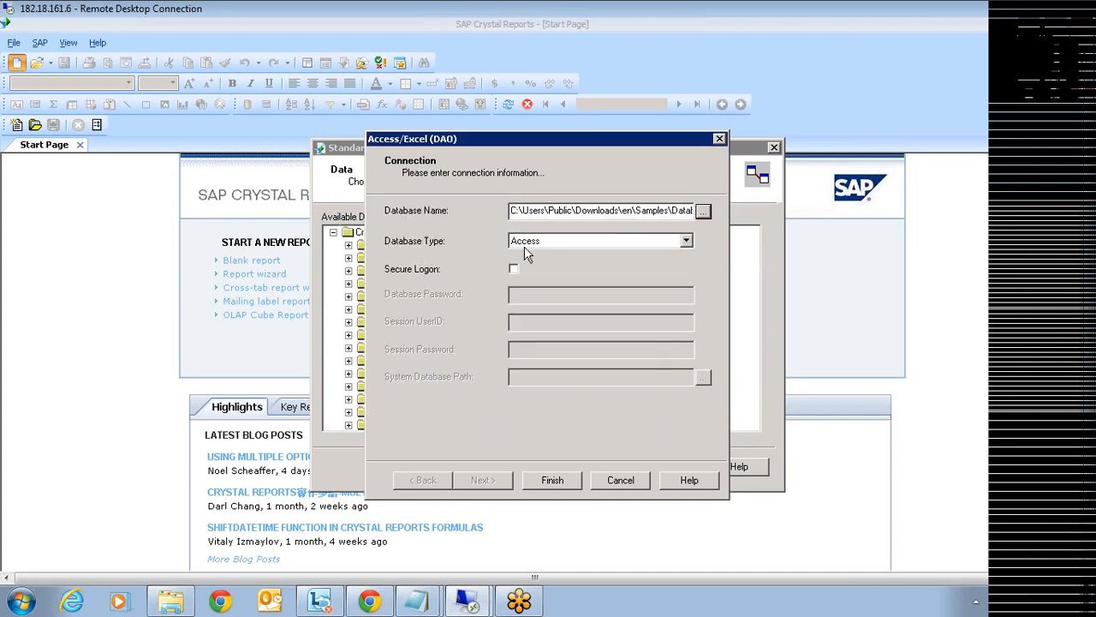
{"action": "left_click", "coordinate": [555, 481]}
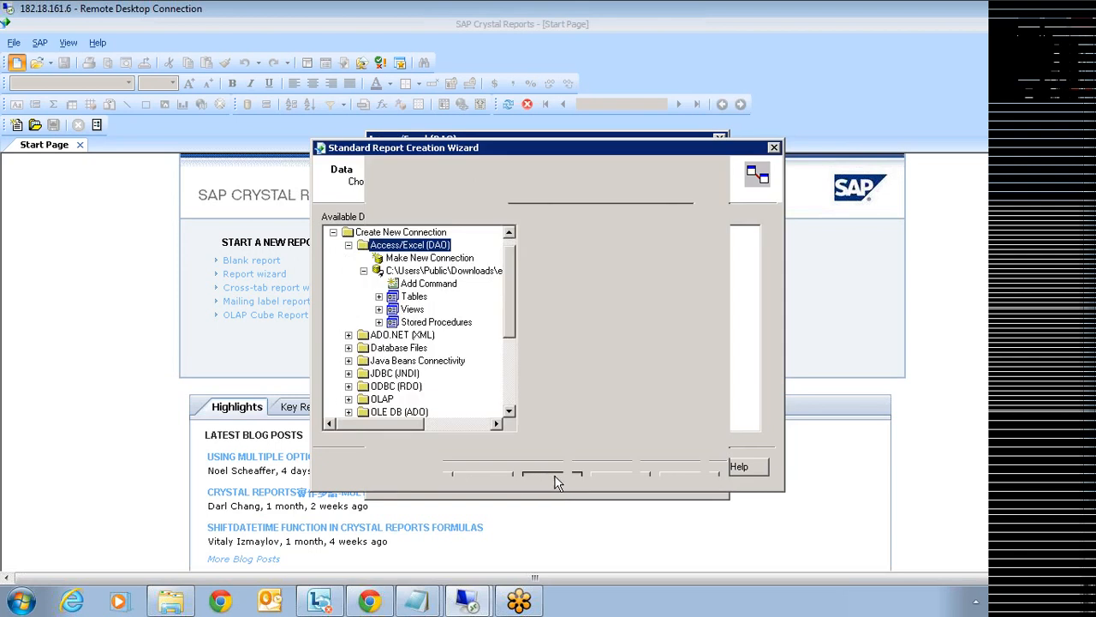
- Expand the xtreme tables, move Customer into Selected Tables and continue to field selection
{"action": "double_click", "coordinate": [392, 296]}
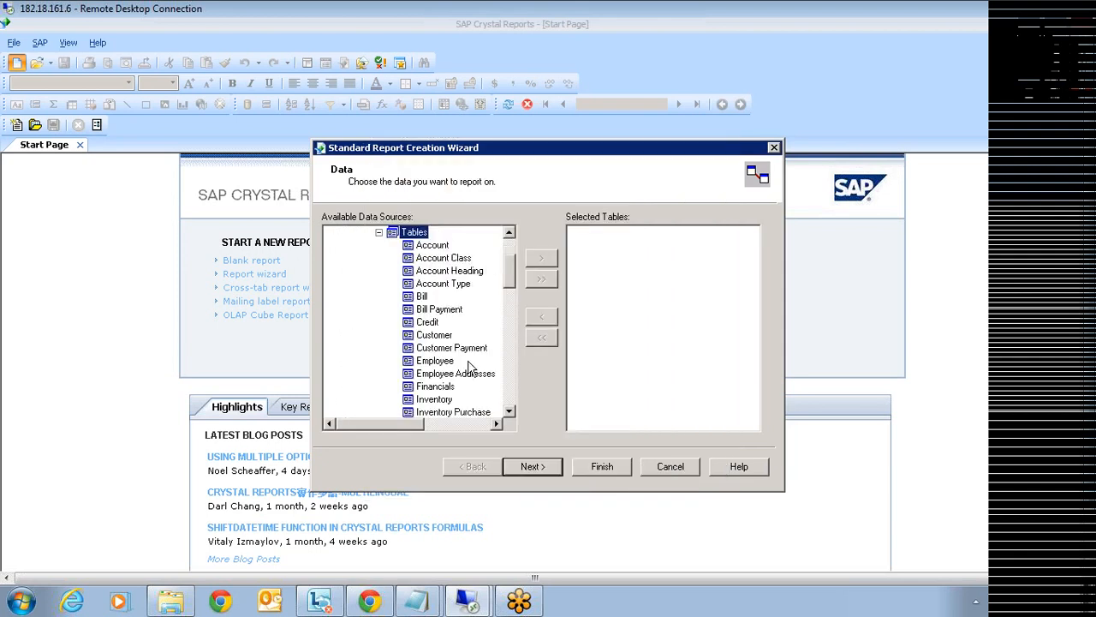
{"action": "left_click", "coordinate": [434, 335]}
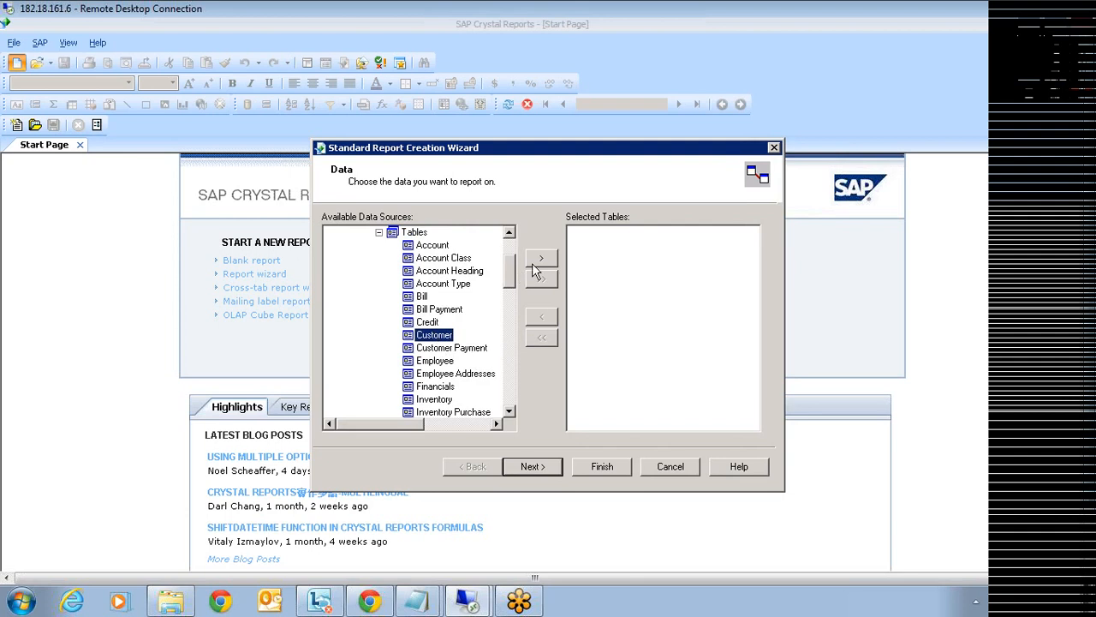
{"action": "left_click", "coordinate": [534, 262]}
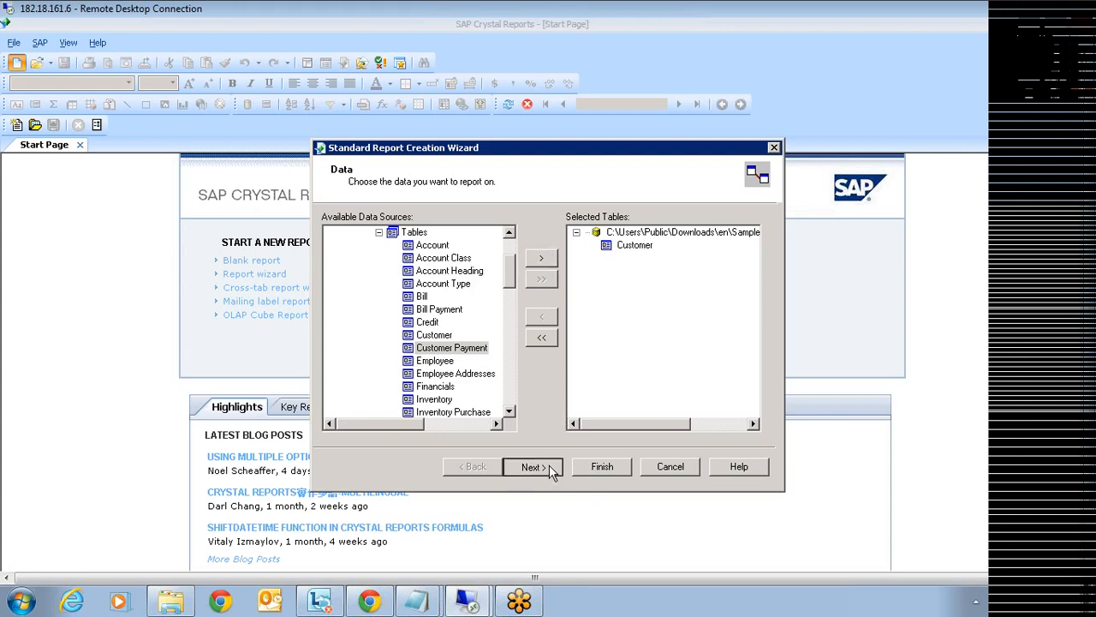
{"action": "left_click", "coordinate": [550, 470]}
- Add the Customer ID, Credit ID and Customer Name fields, generate Report1, then close it
{"action": "left_click", "coordinate": [542, 248]}
{"action": "left_click", "coordinate": [541, 248]}
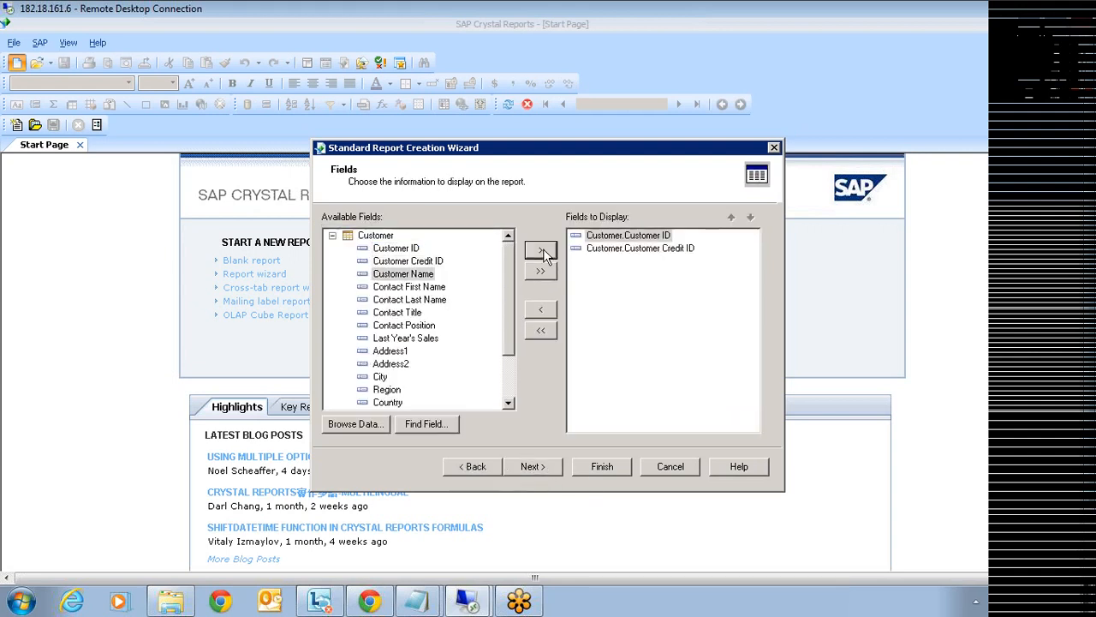
{"action": "left_click", "coordinate": [541, 249]}
{"action": "left_click", "coordinate": [542, 248]}
{"action": "left_click", "coordinate": [541, 249]}
{"action": "left_click", "coordinate": [600, 466]}
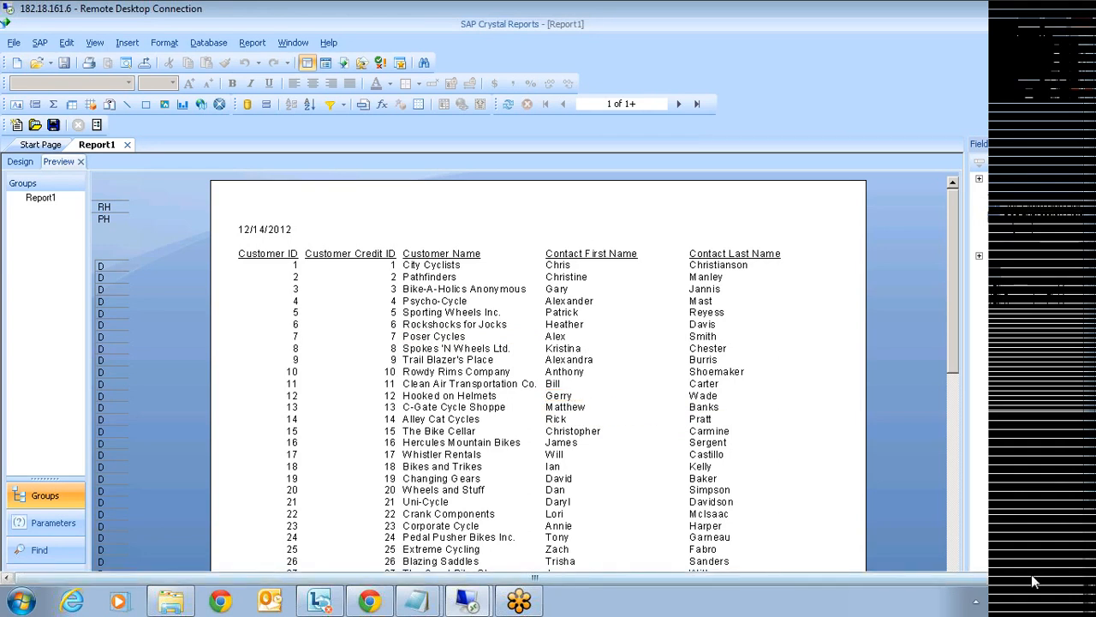
{"action": "left_click_drag", "start_coordinate": [1031, 580], "coordinate": [1050, 580]}
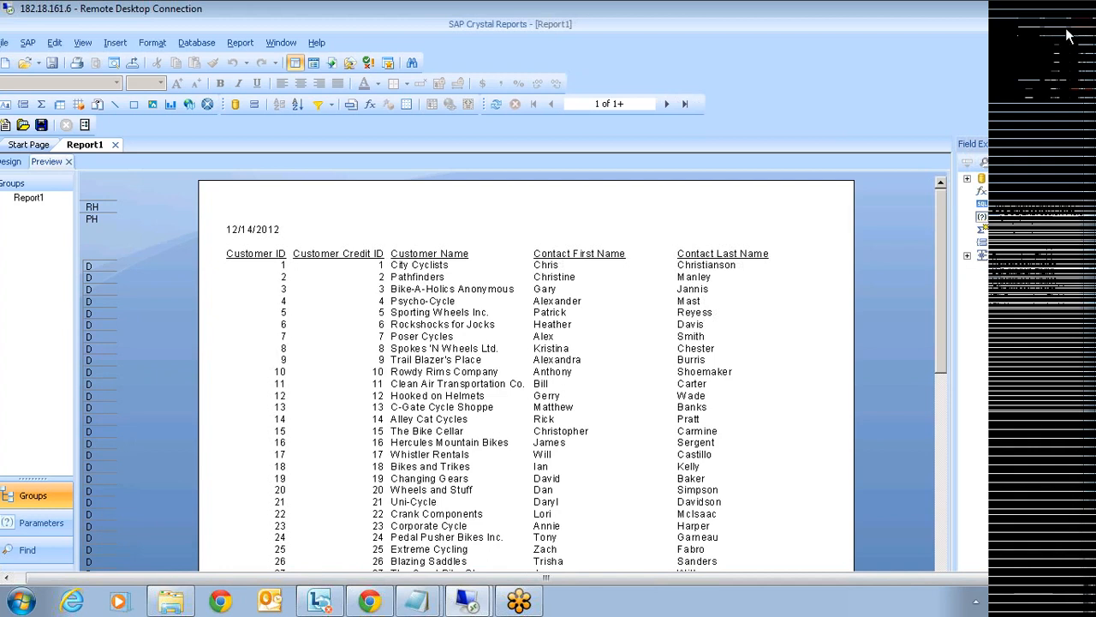
{"action": "left_click", "coordinate": [1067, 23]}
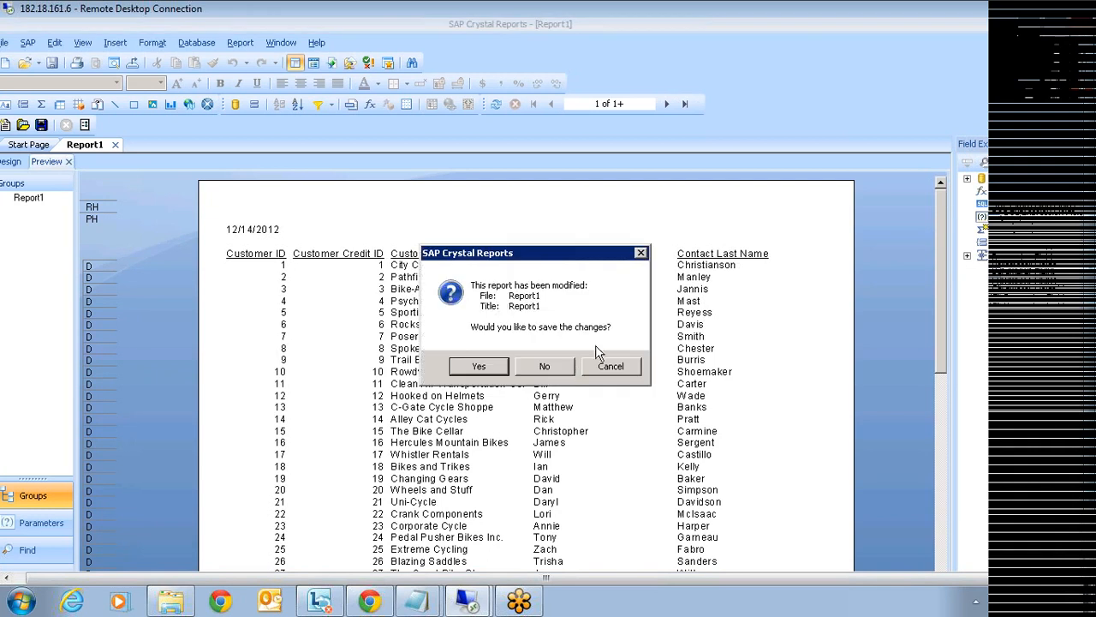
- Discard Report1 without saving and close the Databases folder window
{"action": "left_click", "coordinate": [558, 367]}
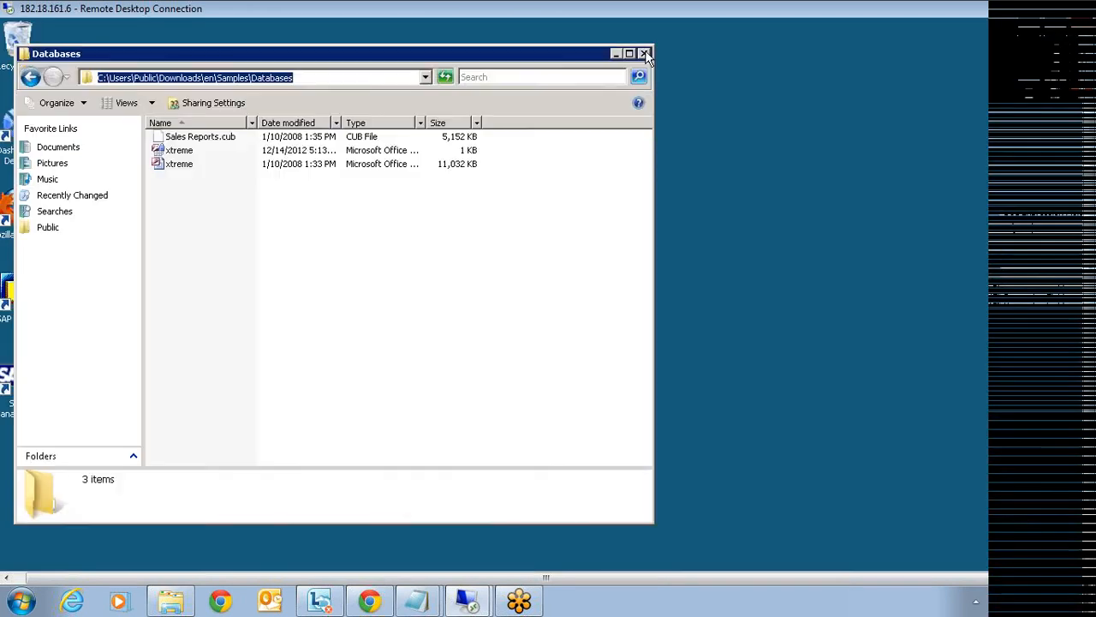
{"action": "left_click", "coordinate": [644, 53]}
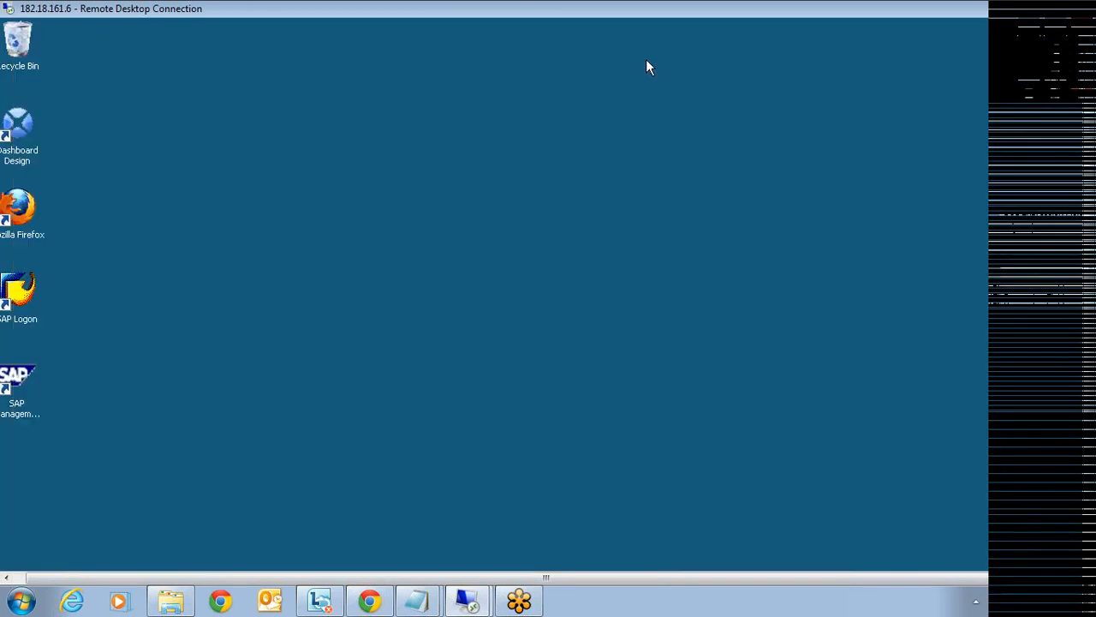
{"action": "left_click", "coordinate": [1074, 225]}
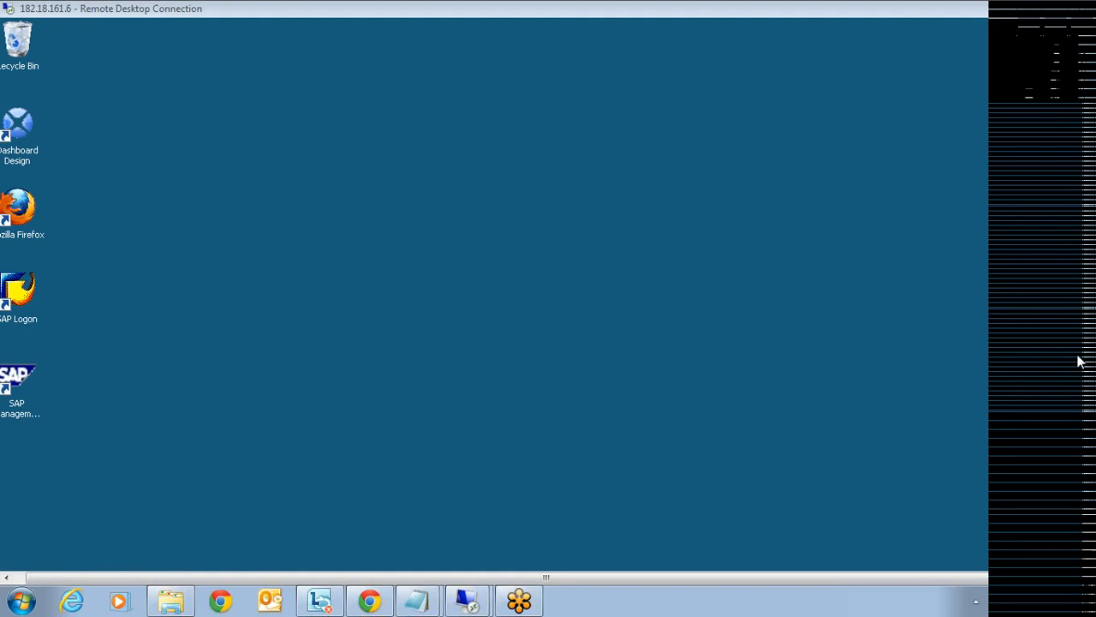
{"action": "left_click", "coordinate": [1084, 499]}
{"action": "left_click_drag", "start_coordinate": [1084, 499], "coordinate": [1090, 555]}
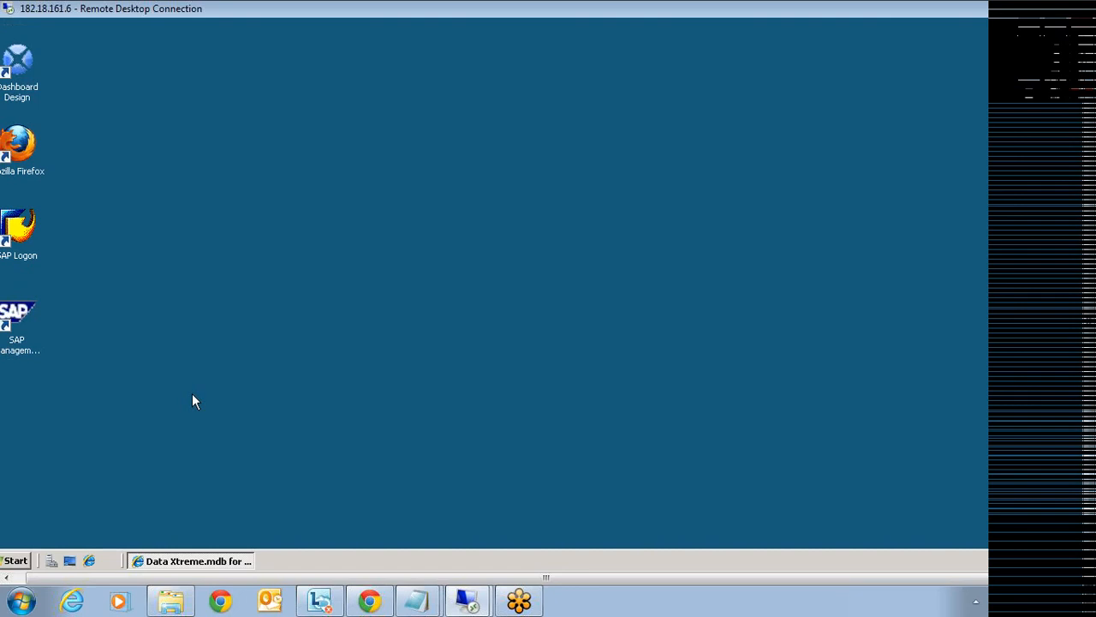
{"action": "left_click", "coordinate": [78, 580]}
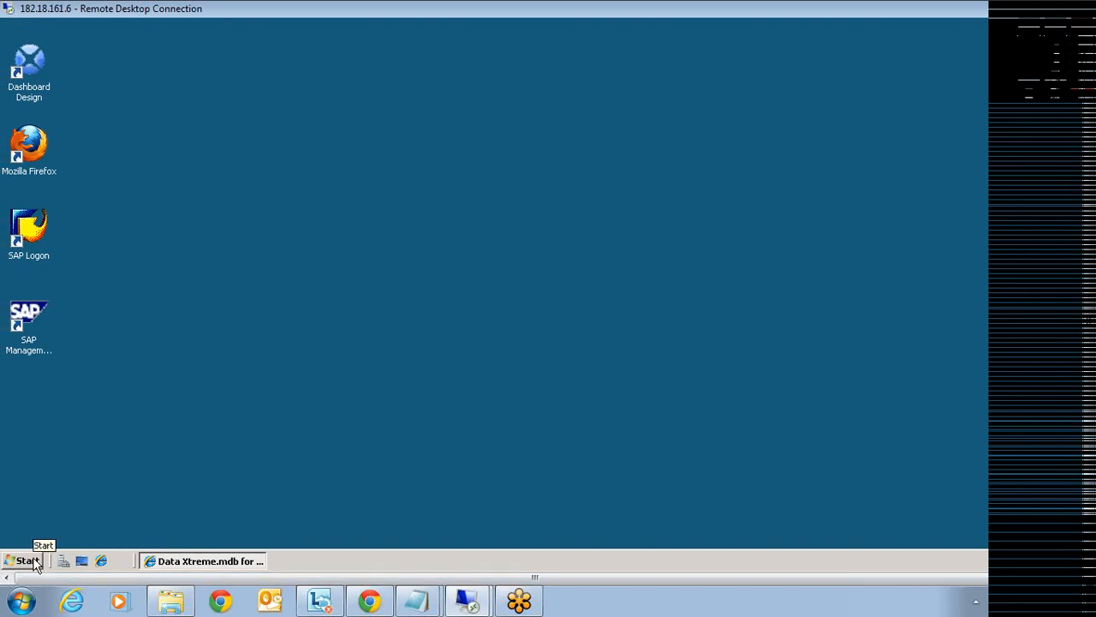
- From the Start menu, go through Documents and Public into the Public Downloads folder
{"action": "left_click", "coordinate": [28, 561]}
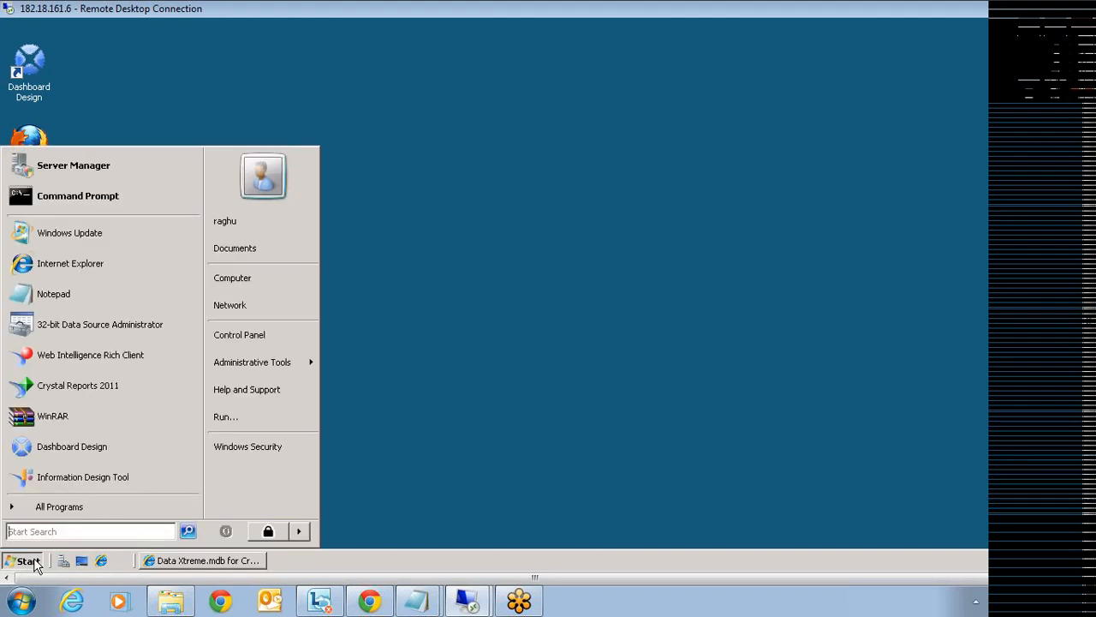
{"action": "left_click", "coordinate": [238, 253]}
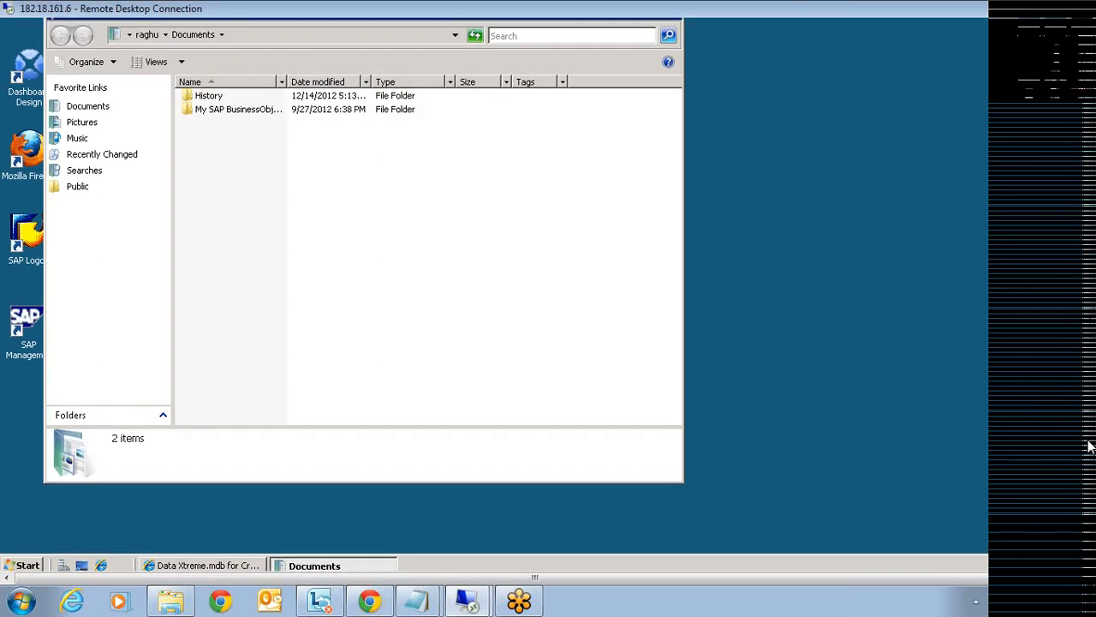
{"action": "left_click", "coordinate": [77, 247]}
{"action": "double_click", "coordinate": [228, 168]}
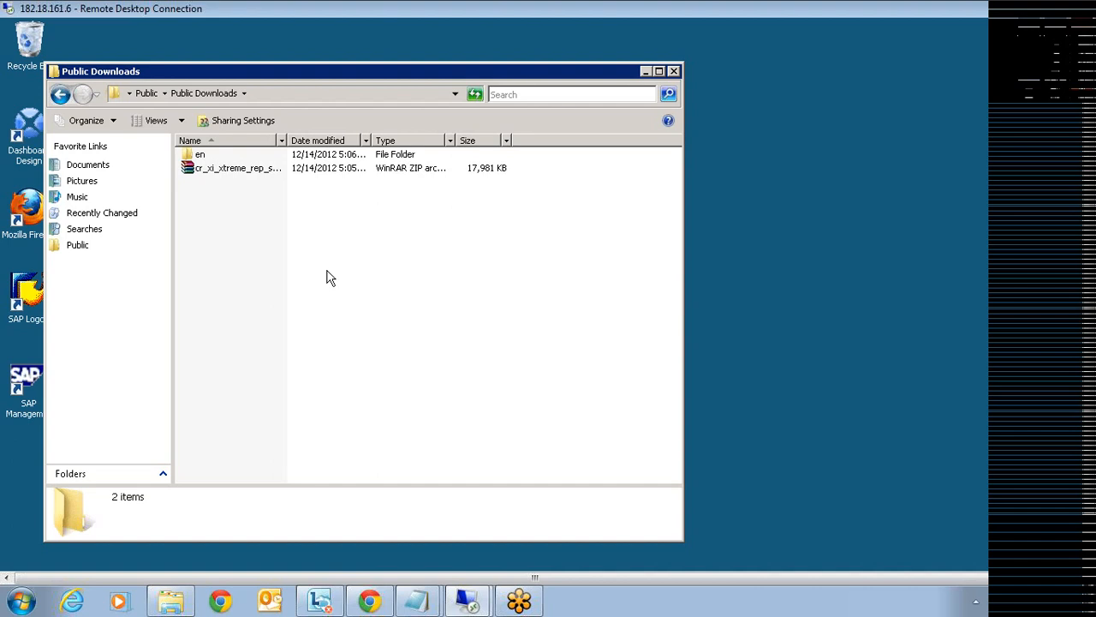
{"action": "left_click", "coordinate": [306, 93]}
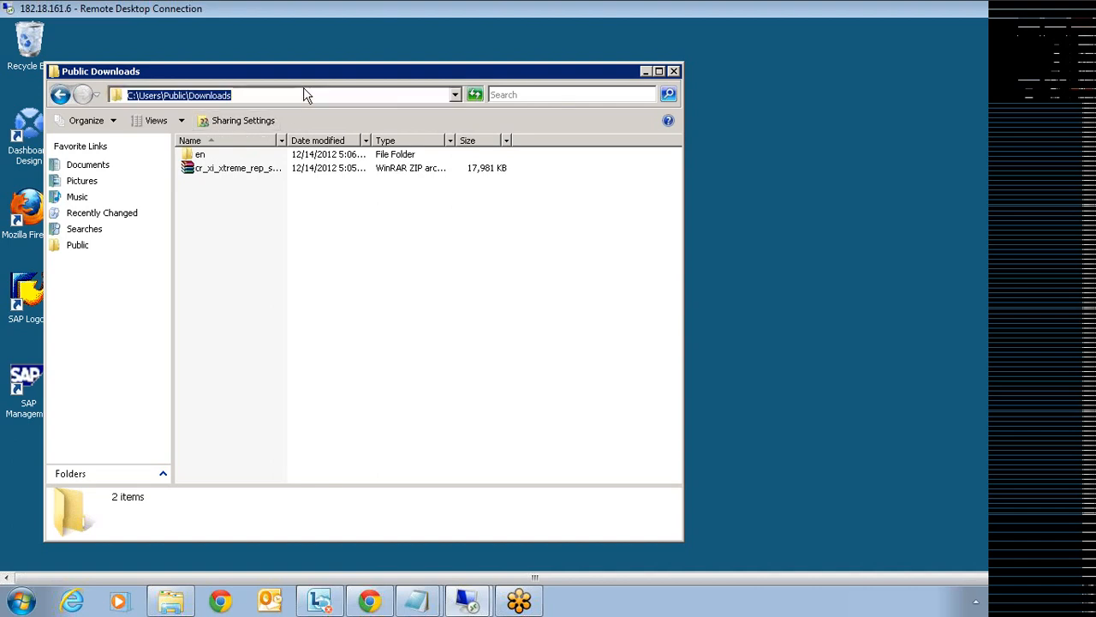
- Open en\Samples\Databases, select the xtreme database and reveal the folder's full path
{"action": "double_click", "coordinate": [199, 158]}
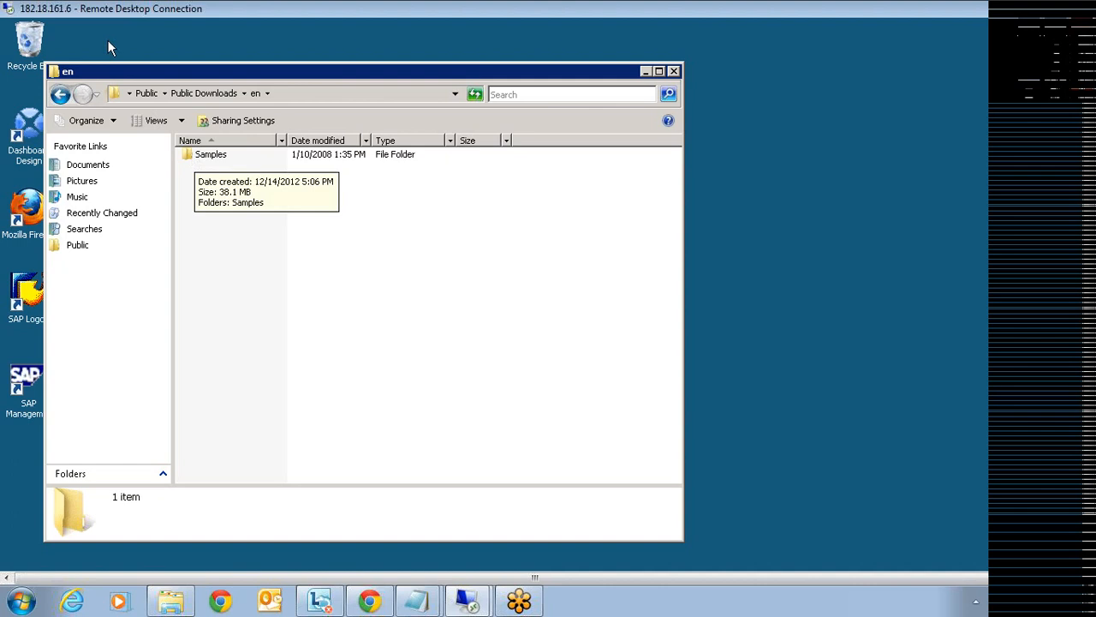
{"action": "double_click", "coordinate": [218, 160]}
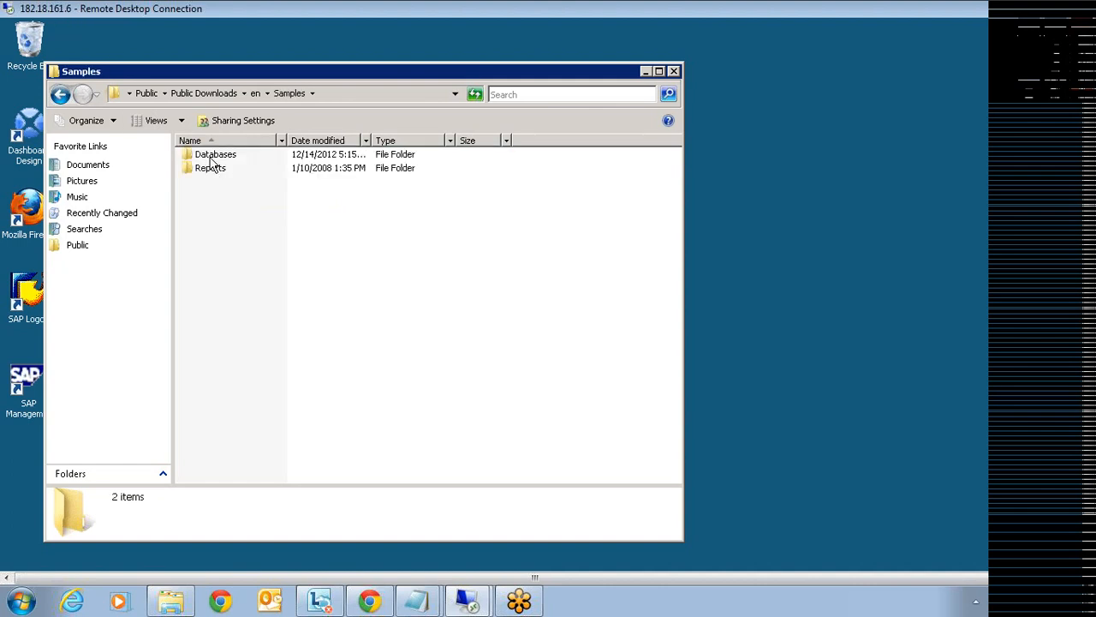
{"action": "double_click", "coordinate": [211, 155]}
{"action": "left_click", "coordinate": [210, 182]}
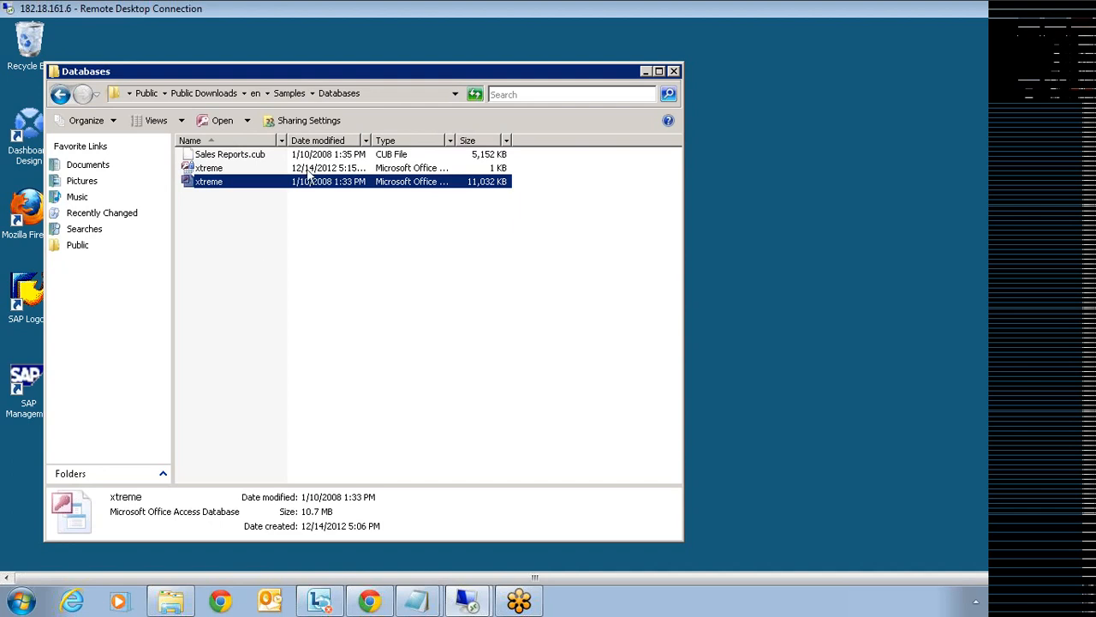
{"action": "key", "text": "alt+d"}
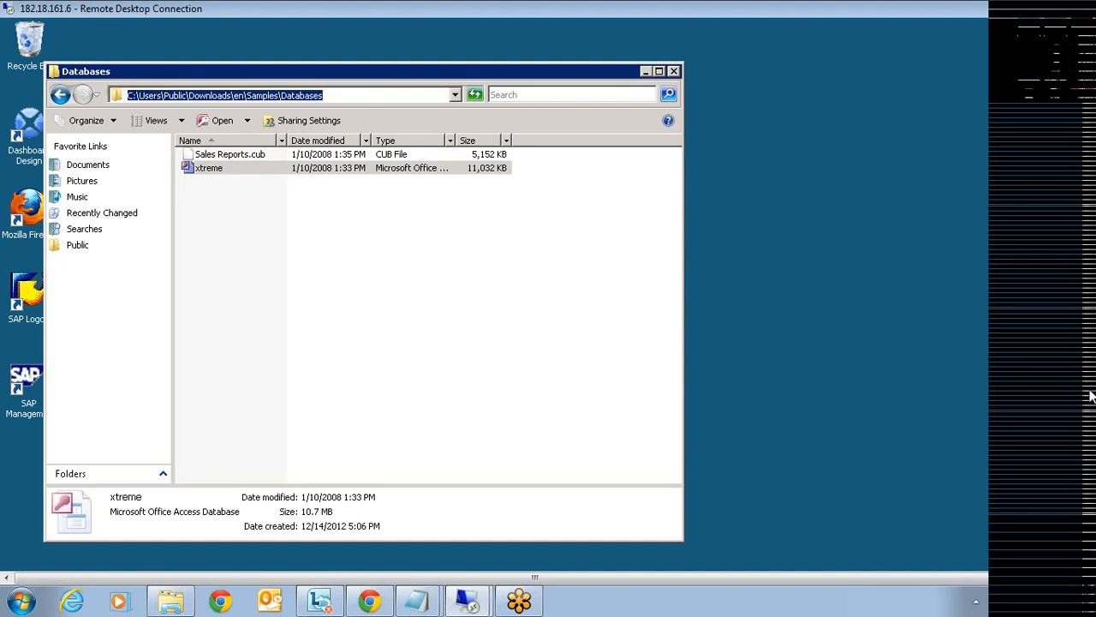
{"action": "left_click_drag", "start_coordinate": [1093, 397], "coordinate": [1095, 454]}
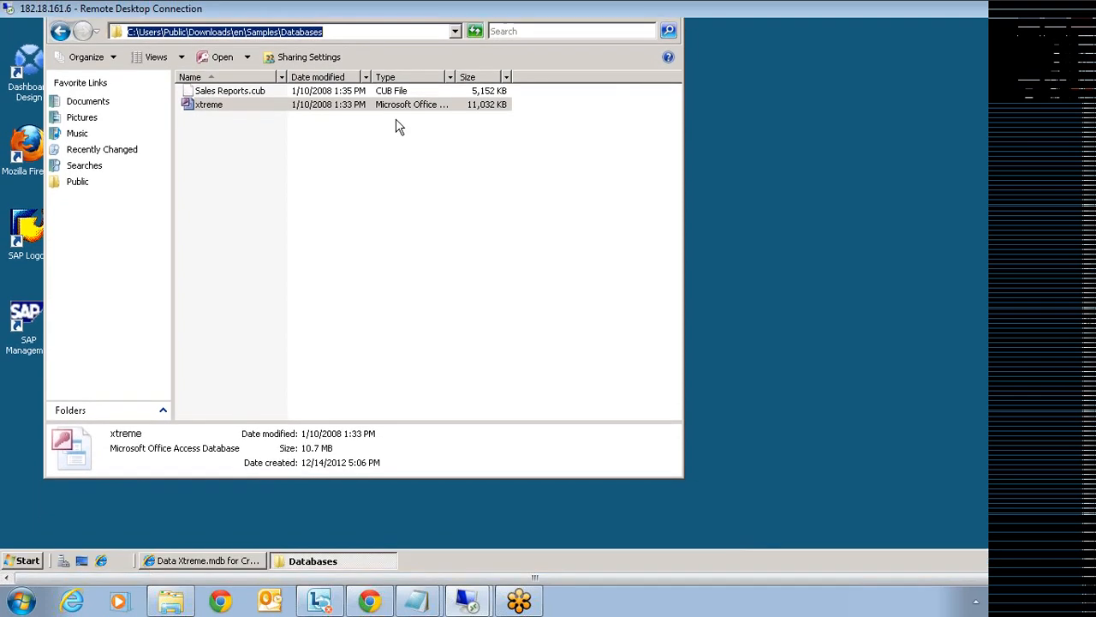
{"action": "left_click", "coordinate": [26, 553]}
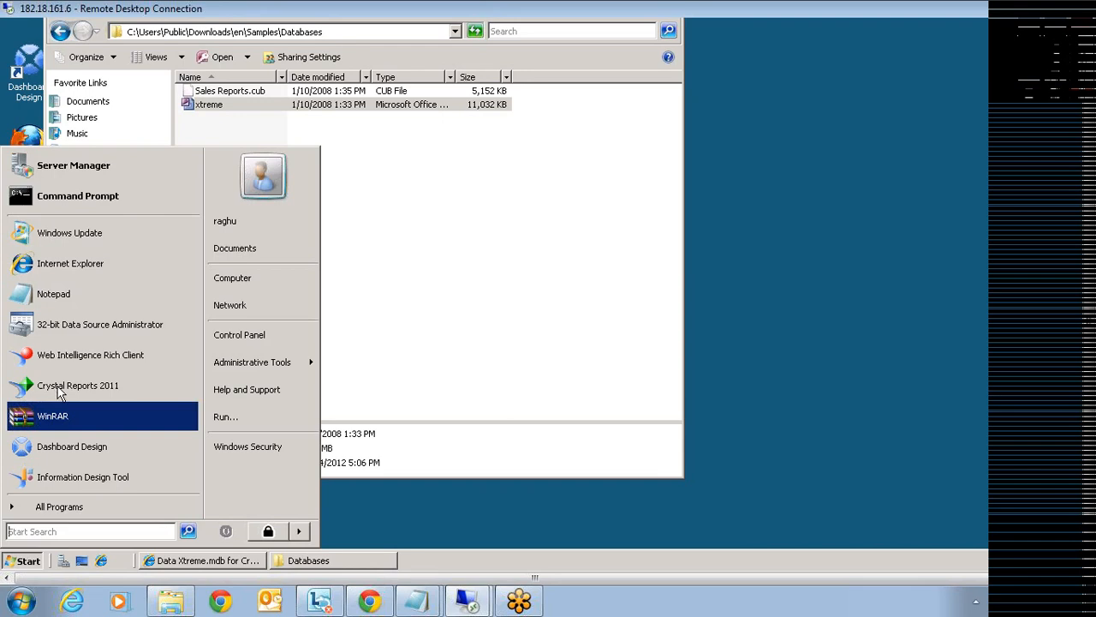
- Launch Crystal Reports 2011 and create an Access/Excel (DAO) connection to the xtreme database
{"action": "left_click", "coordinate": [62, 387]}
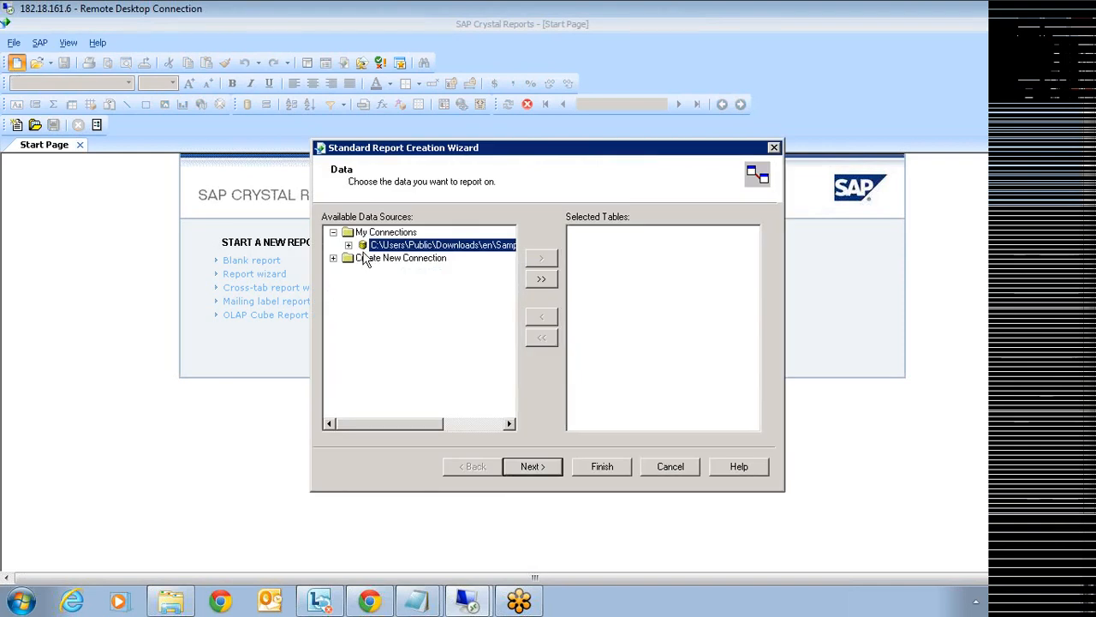
{"action": "left_click", "coordinate": [333, 258]}
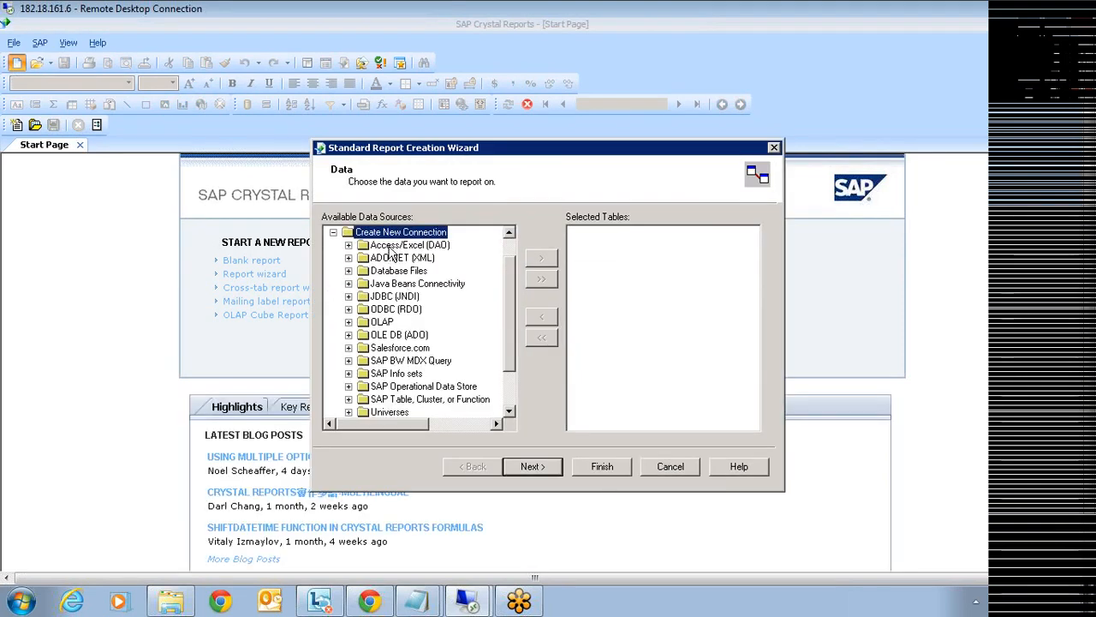
{"action": "left_click", "coordinate": [391, 248]}
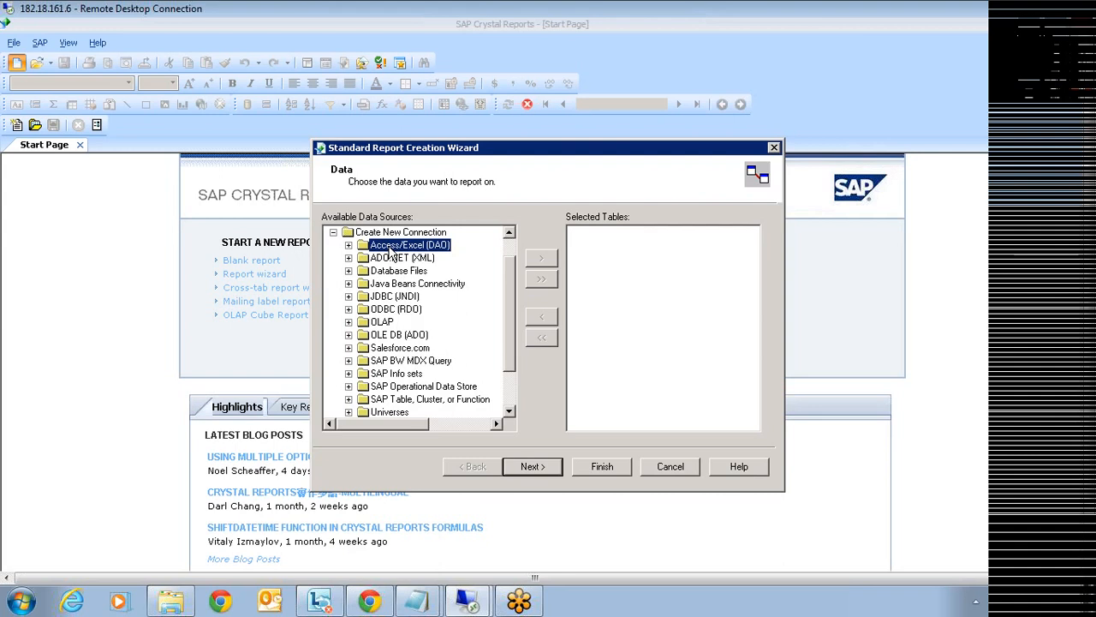
{"action": "left_click", "coordinate": [348, 244]}
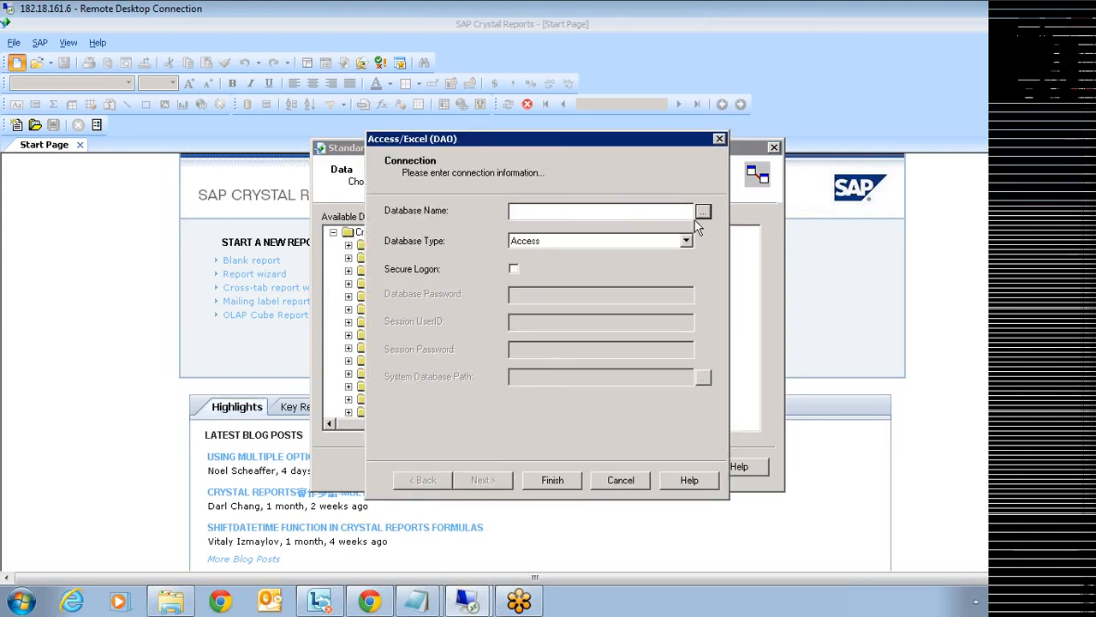
{"action": "left_click", "coordinate": [699, 212]}
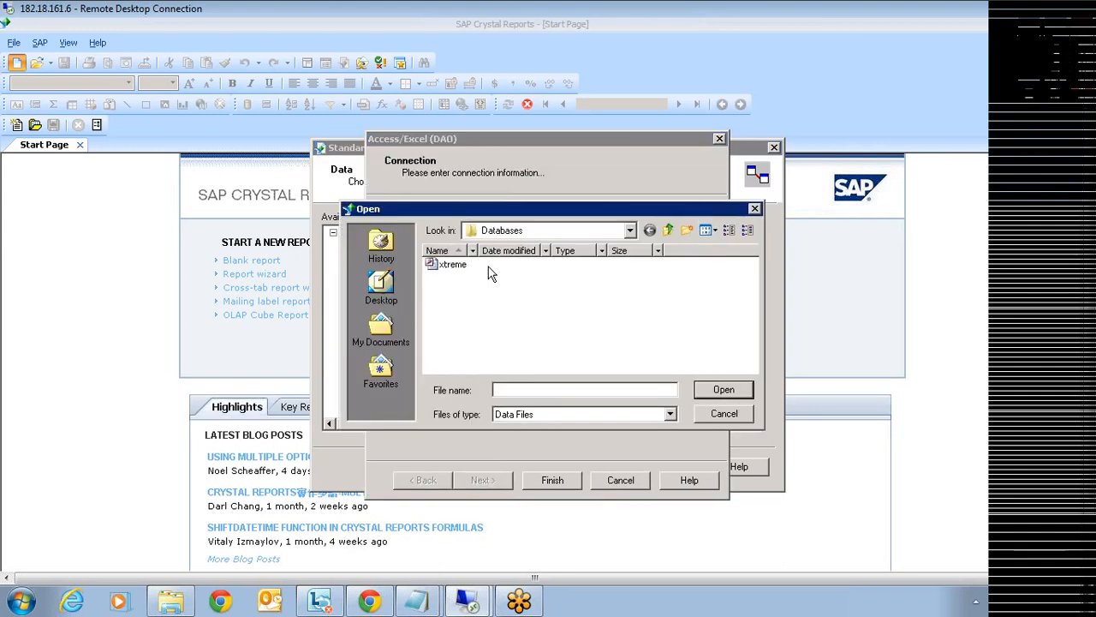
{"action": "left_click", "coordinate": [447, 266]}
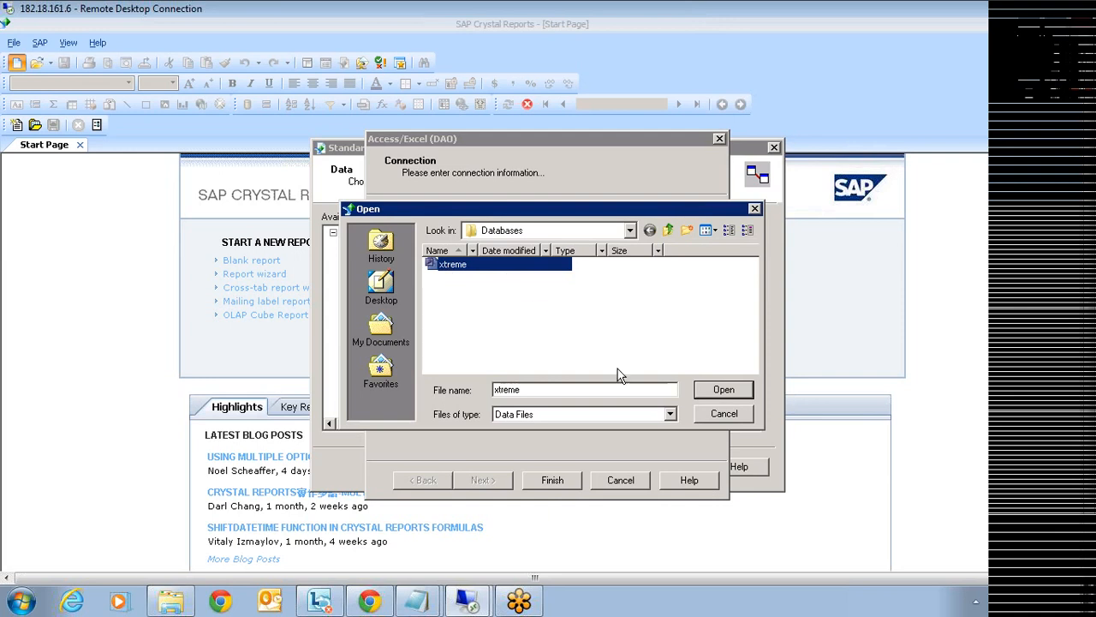
{"action": "left_click", "coordinate": [703, 387]}
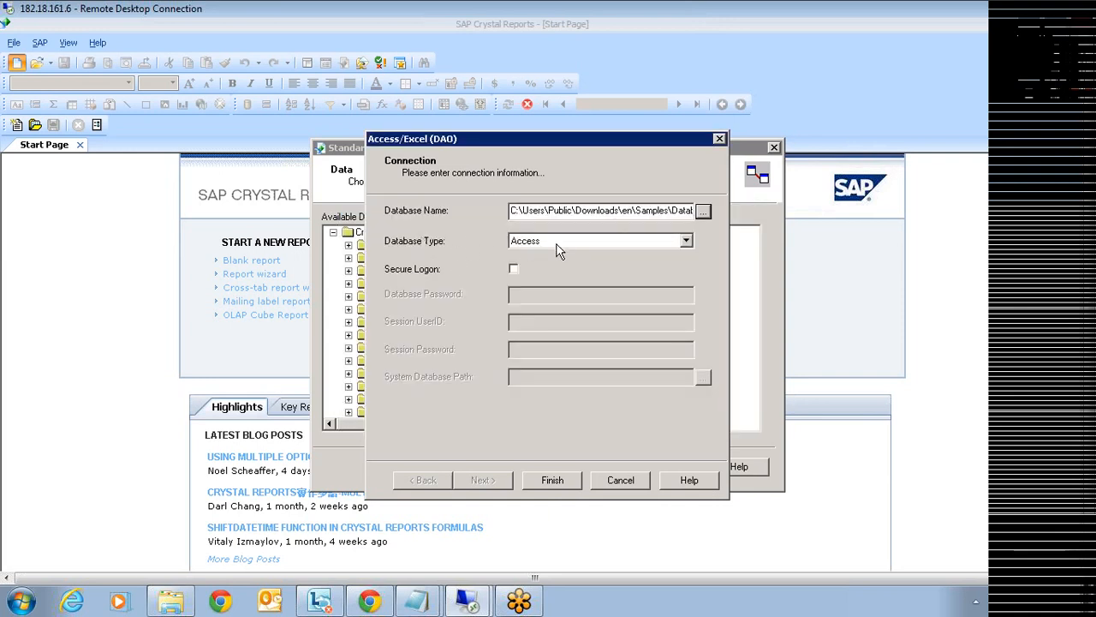
{"action": "left_click", "coordinate": [552, 480]}
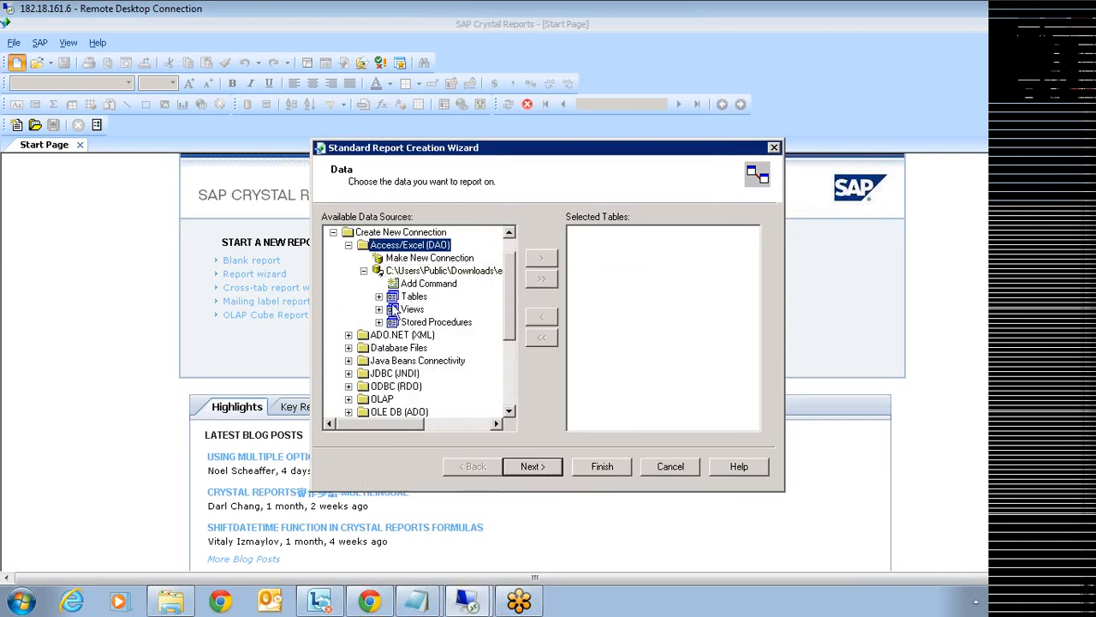
{"action": "left_click", "coordinate": [380, 296]}
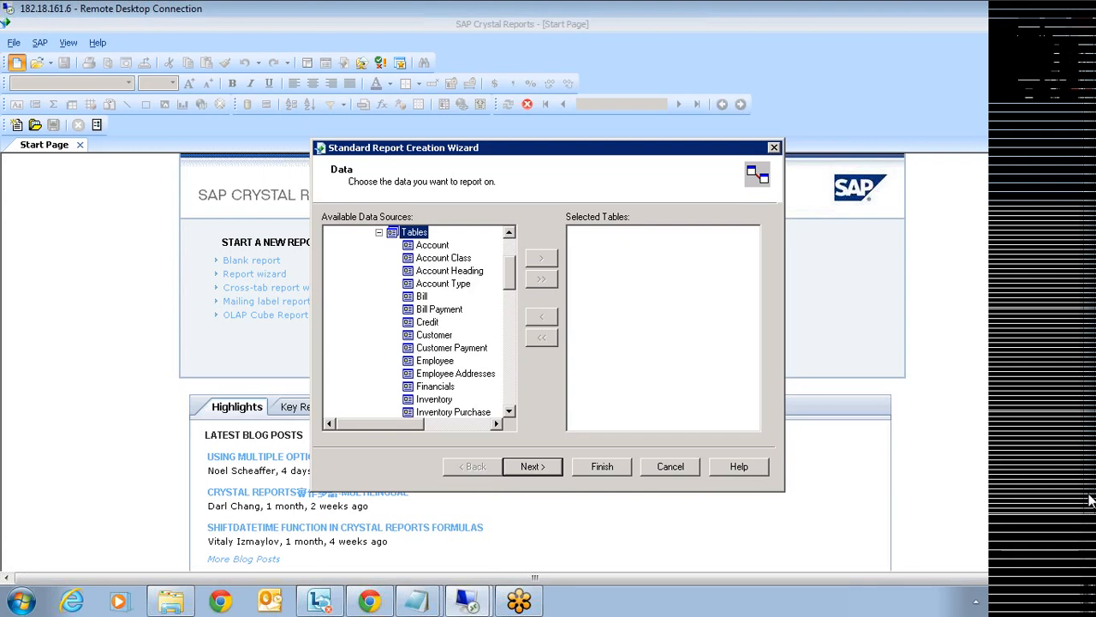
- Bring the Databases folder window in front of the Crystal Reports wizard
{"action": "left_click_drag", "start_coordinate": [1090, 502], "coordinate": [1091, 553]}
{"action": "left_click", "coordinate": [309, 560]}
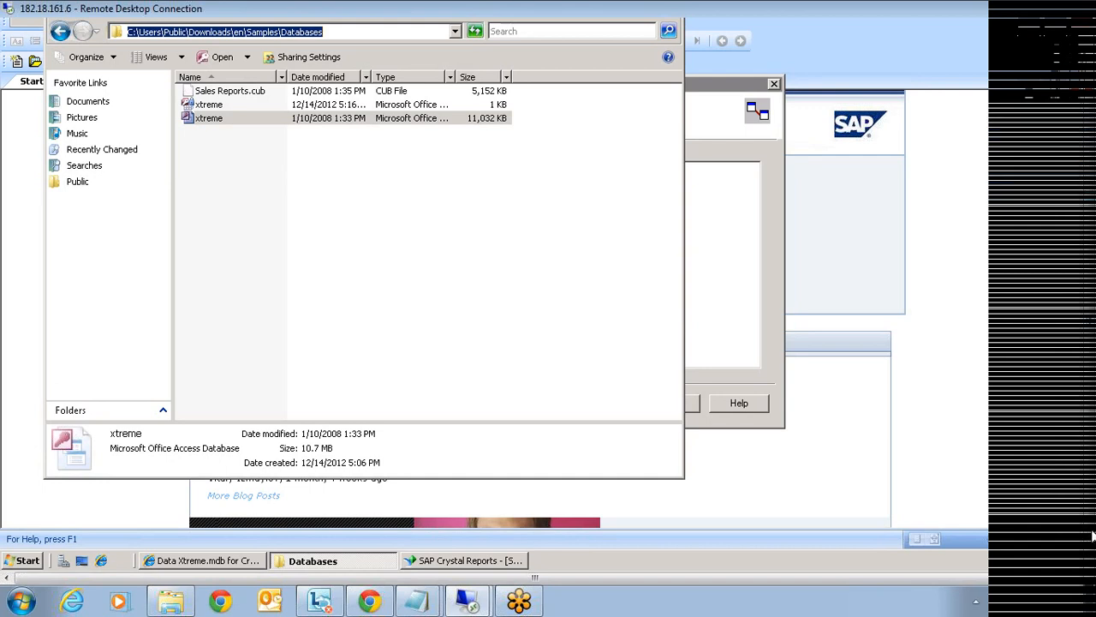
- Close the Databases folder window, cancel the Standard Report Creation Wizard and exit Crystal Reports
{"action": "left_click_drag", "start_coordinate": [1093, 535], "coordinate": [1092, 476]}
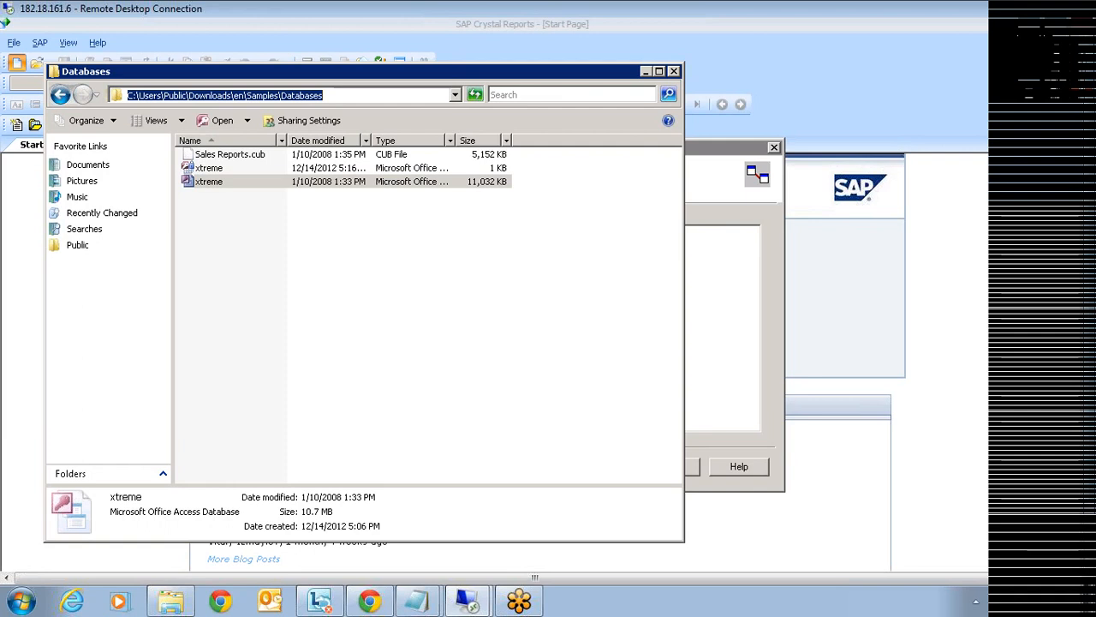
{"action": "left_click", "coordinate": [327, 95]}
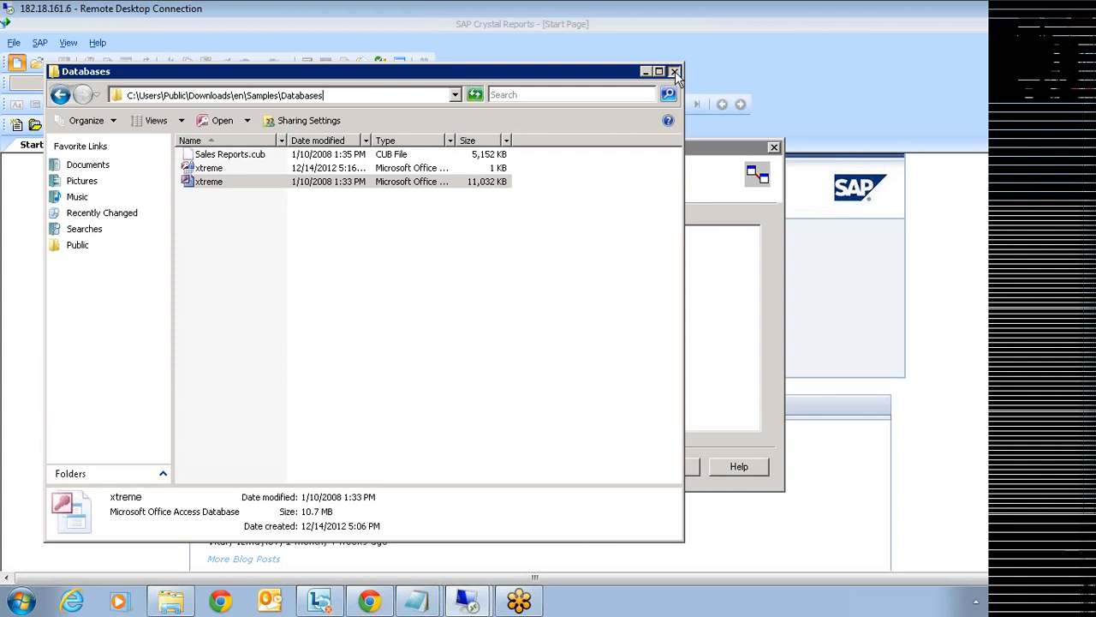
{"action": "left_click", "coordinate": [733, 284]}
{"action": "left_click", "coordinate": [681, 469]}
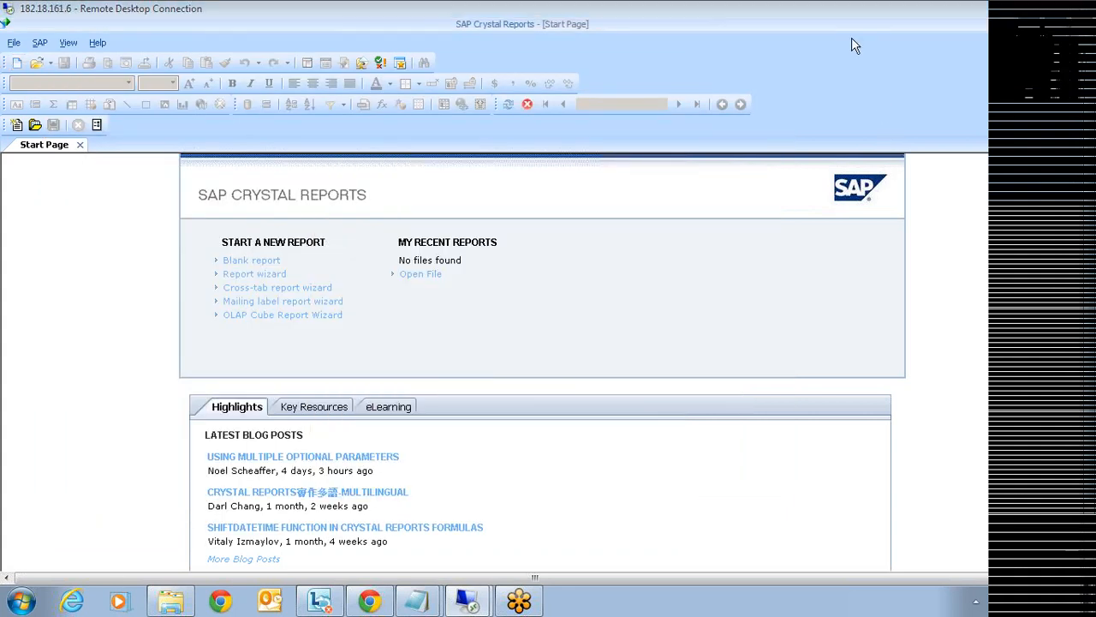
{"action": "left_click", "coordinate": [1063, 27]}
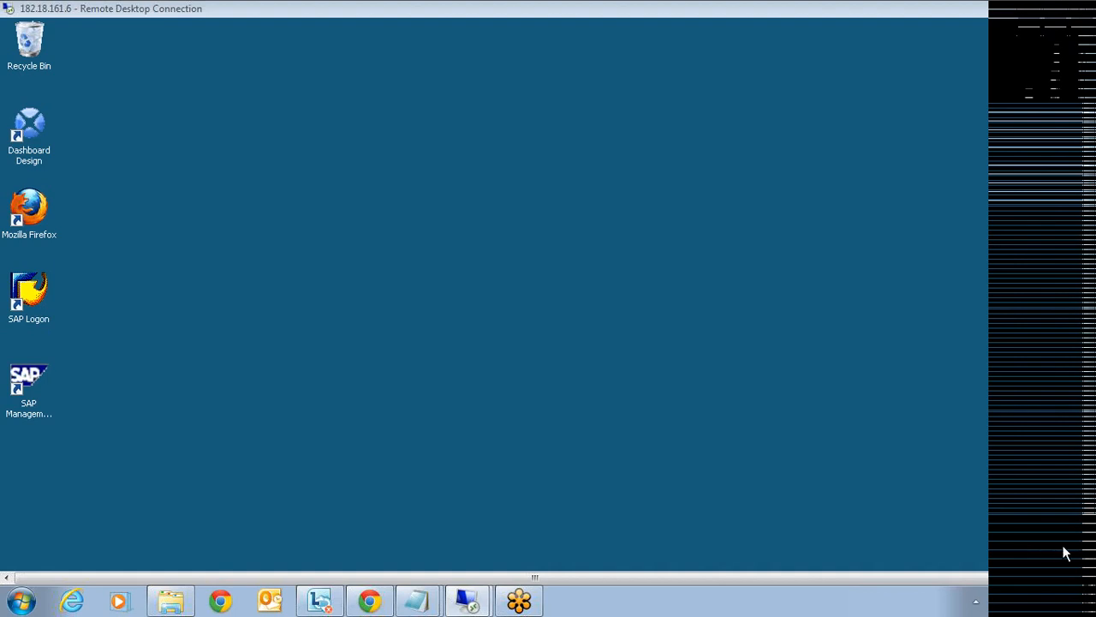
- Close the Data Xtreme.mdb browser window from the taskbar and log off the remote session
{"action": "left_click_drag", "start_coordinate": [1093, 507], "coordinate": [1093, 565]}
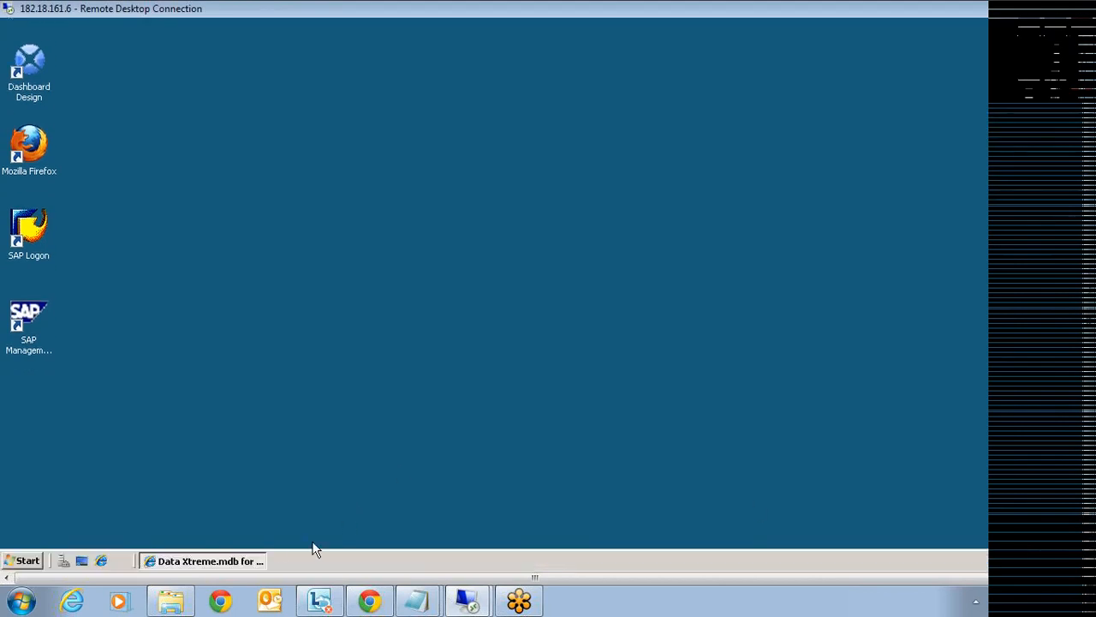
{"action": "left_click", "coordinate": [244, 554]}
{"action": "left_click", "coordinate": [240, 561]}
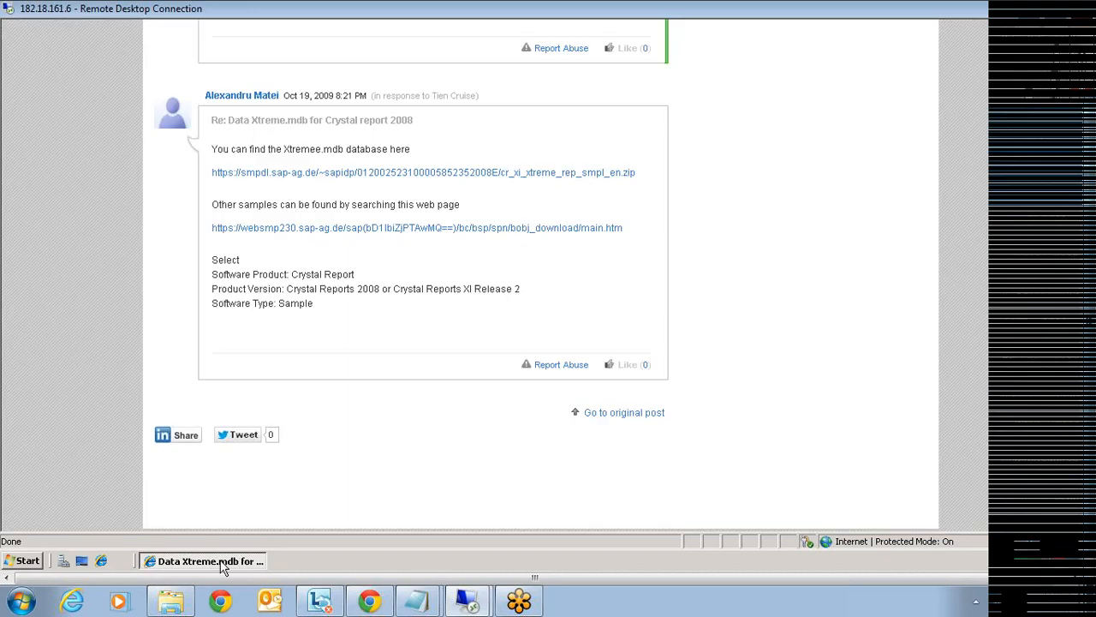
{"action": "right_click", "coordinate": [221, 561]}
{"action": "left_click", "coordinate": [236, 553]}
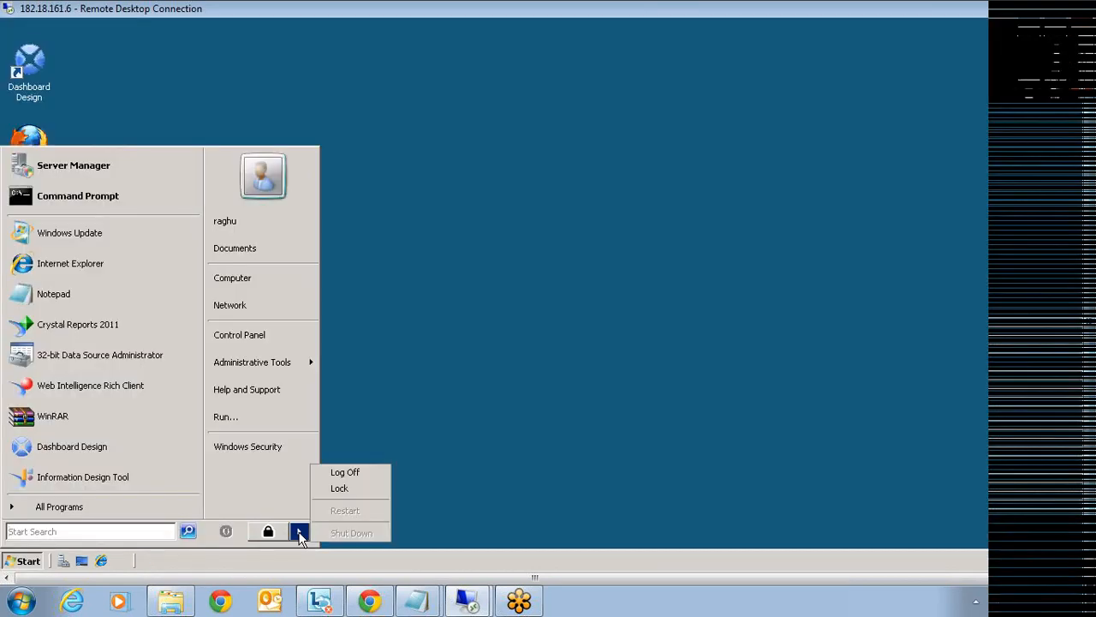
{"action": "left_click", "coordinate": [358, 474]}
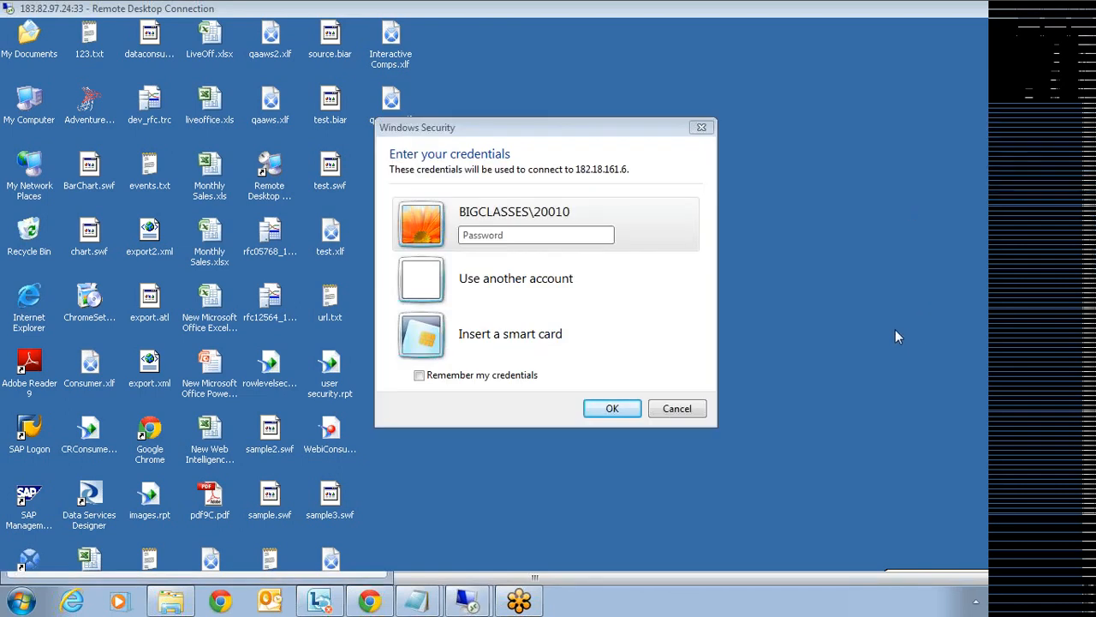
- Sign in to the remote server using another account's user name and pasted password
{"action": "left_click", "coordinate": [516, 287]}
{"action": "type", "text": "50024"}
{"action": "left_click", "coordinate": [553, 300]}
{"action": "left_click", "coordinate": [953, 359]}
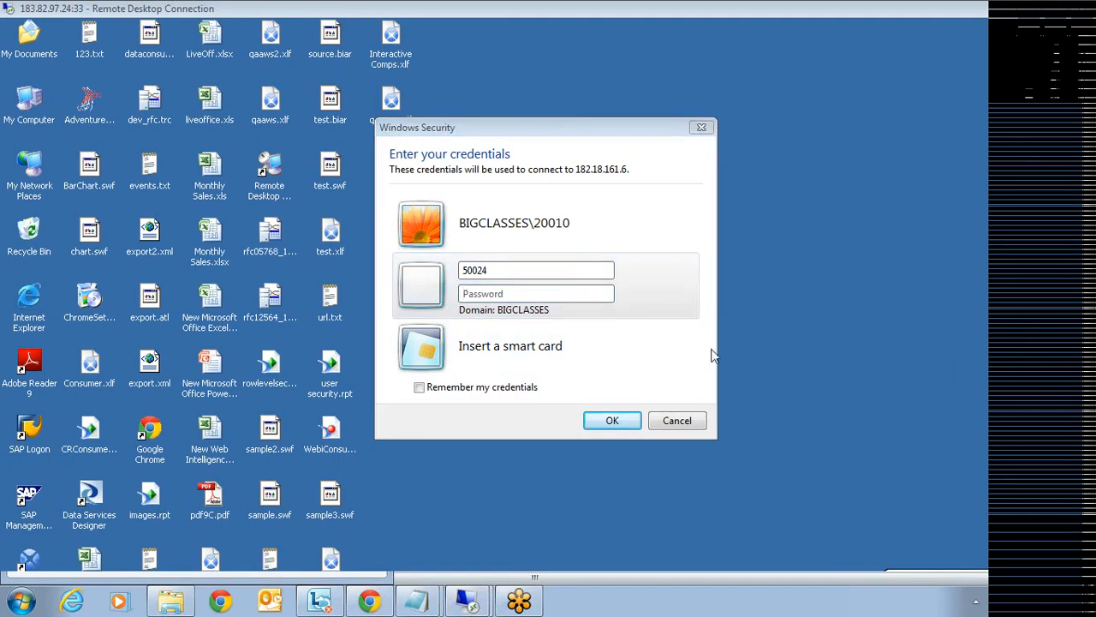
{"action": "left_click", "coordinate": [548, 295]}
{"action": "key", "text": "ctrl+v"}
{"action": "left_click", "coordinate": [610, 418]}
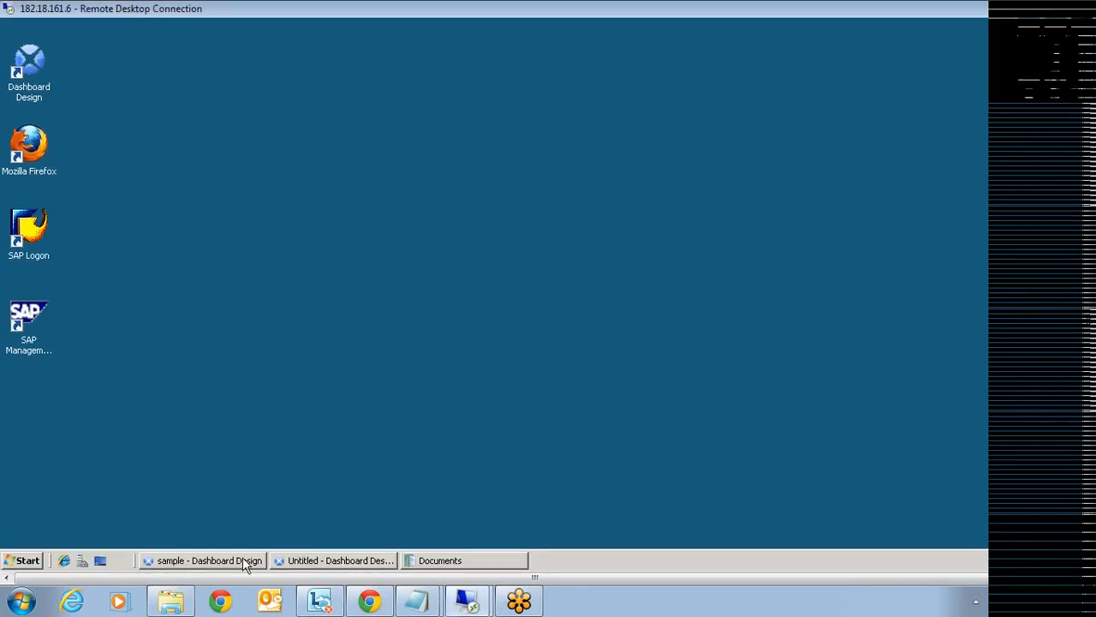
- Browse to Public Downloads\en\Samples\Databases and select the xtreme Access database
{"action": "left_click", "coordinate": [440, 561]}
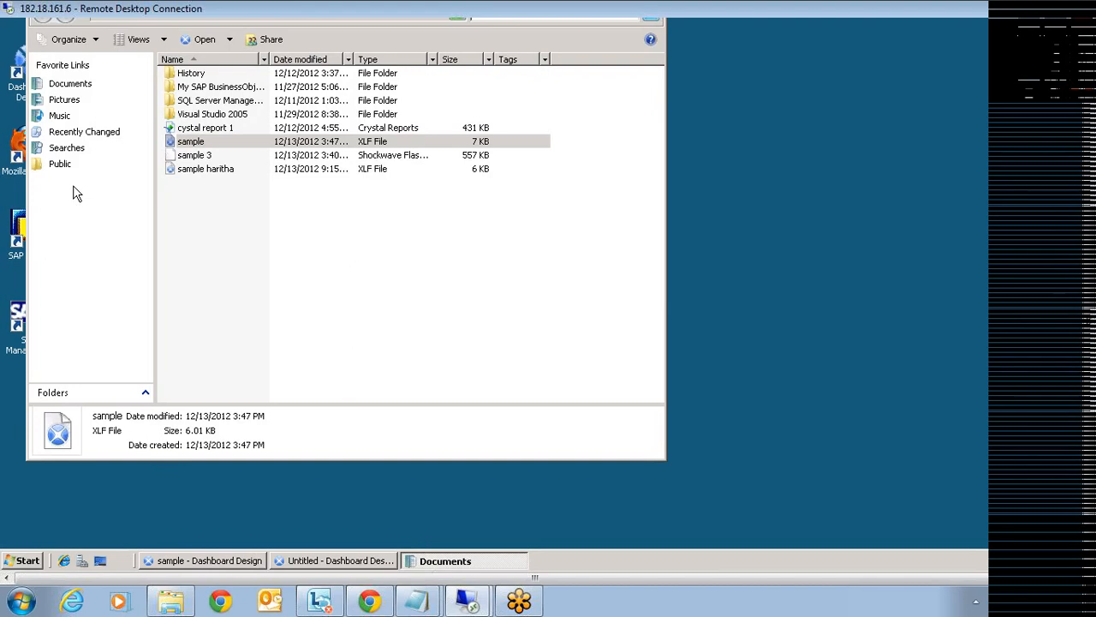
{"action": "left_click", "coordinate": [64, 168]}
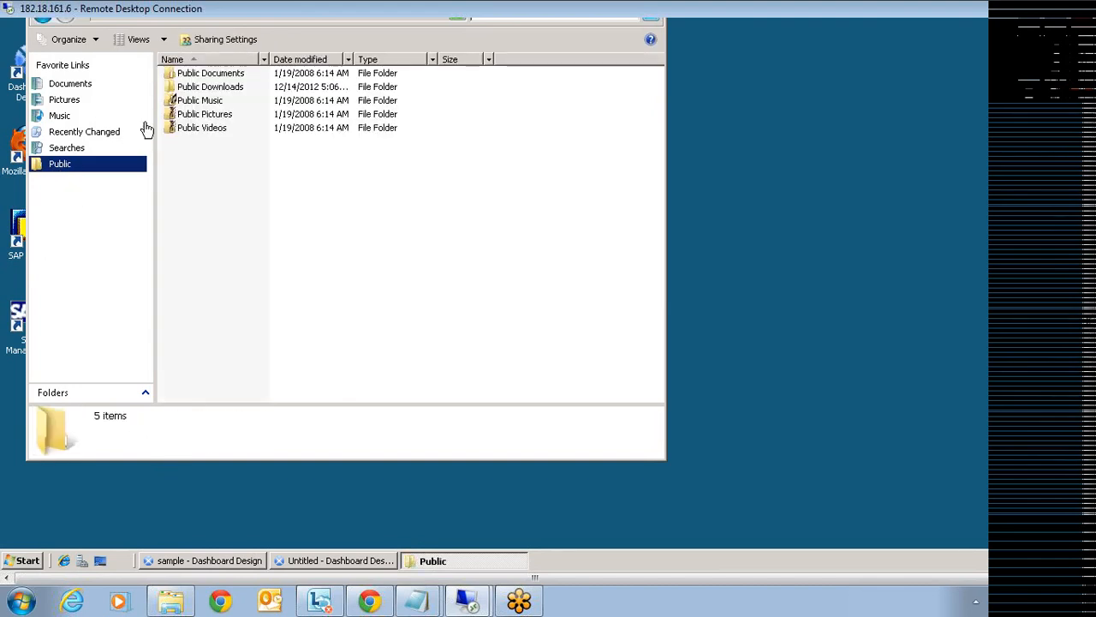
{"action": "double_click", "coordinate": [196, 89]}
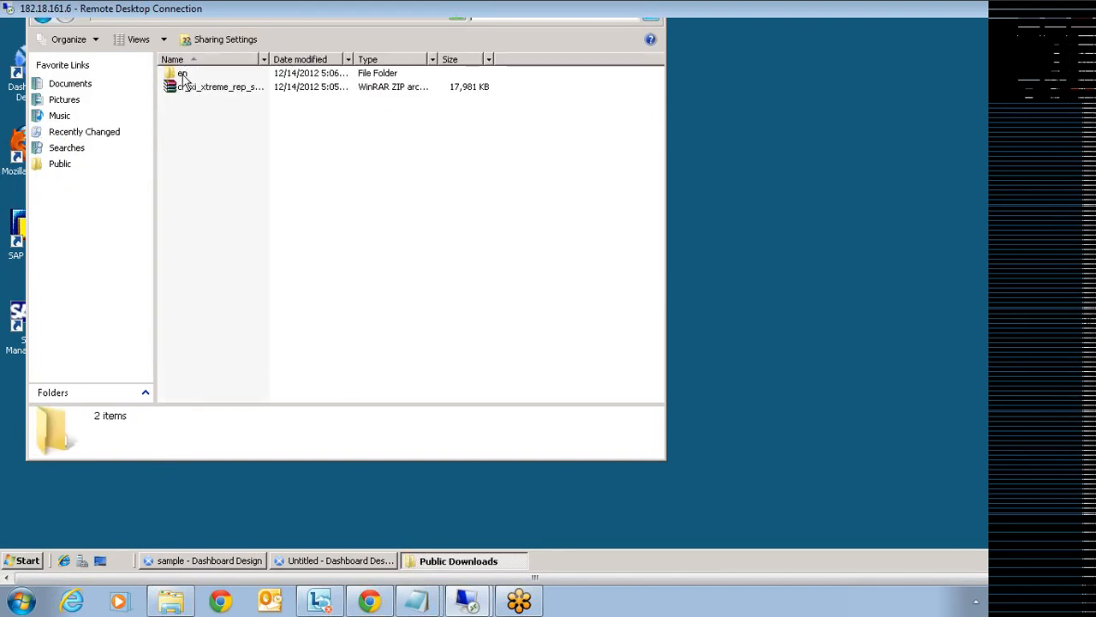
{"action": "double_click", "coordinate": [183, 74]}
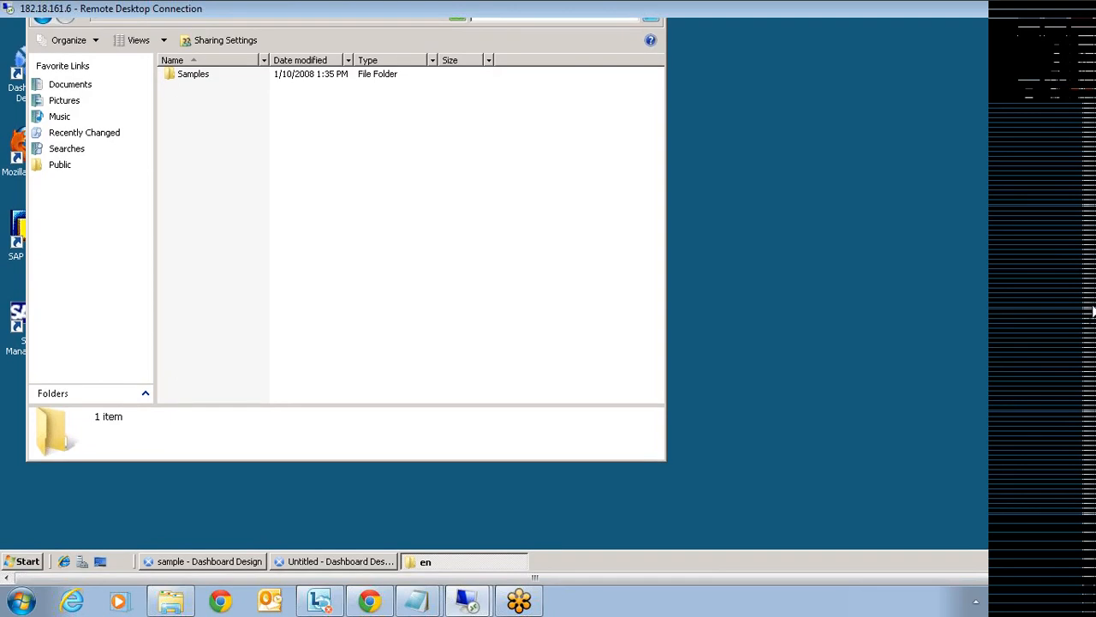
{"action": "double_click", "coordinate": [193, 136]}
{"action": "double_click", "coordinate": [205, 137]}
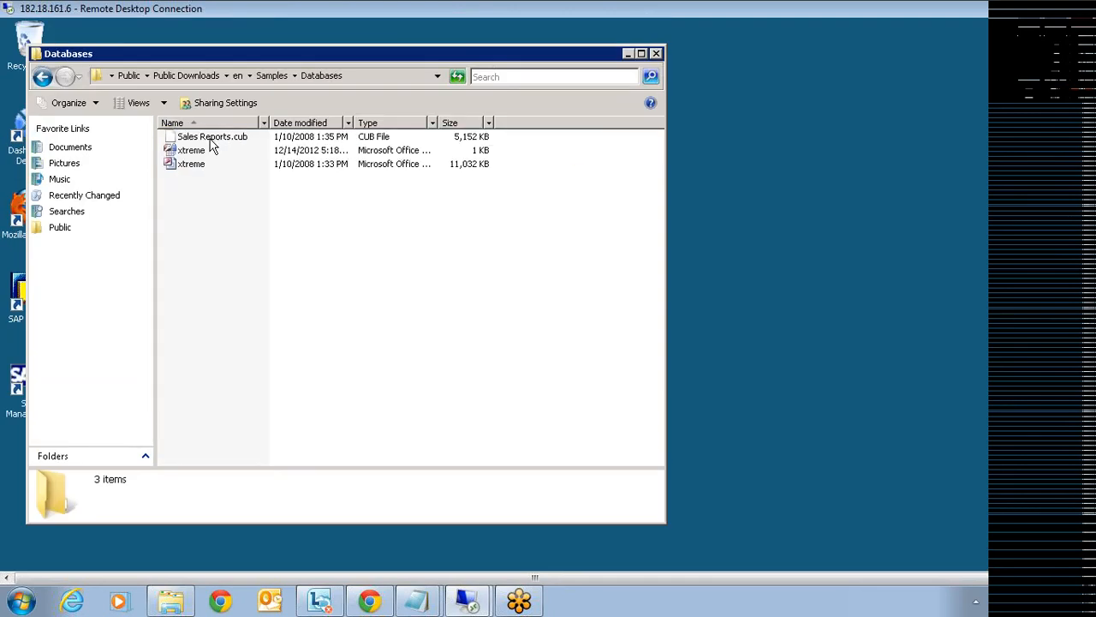
{"action": "left_click", "coordinate": [195, 164]}
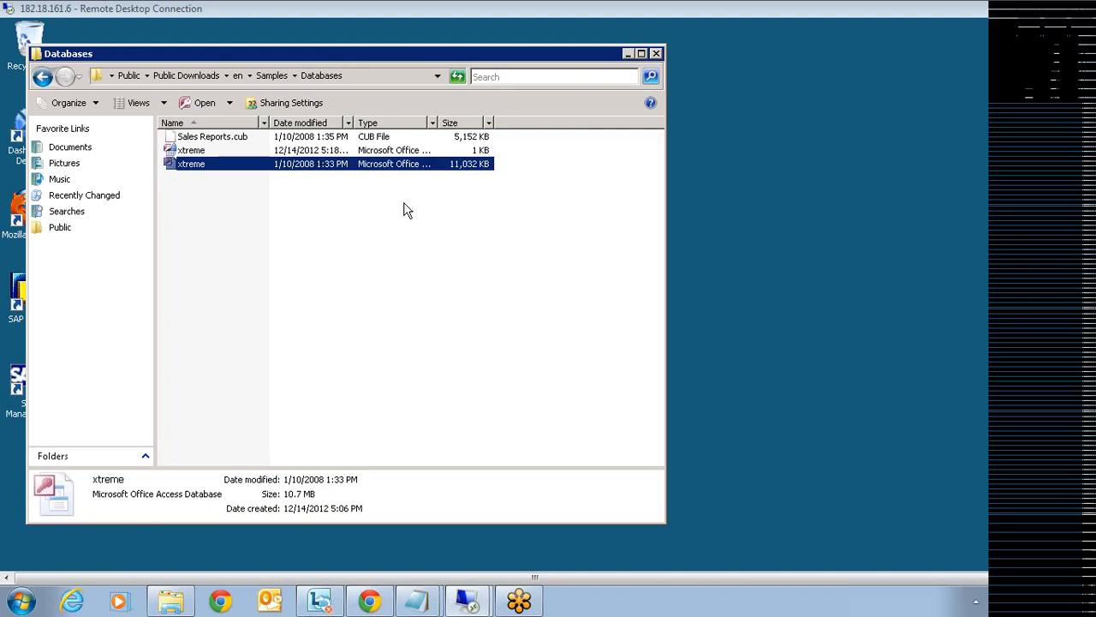
- Check the Databases folder's full path, then disconnect the remote desktop session
{"action": "left_click", "coordinate": [371, 77]}
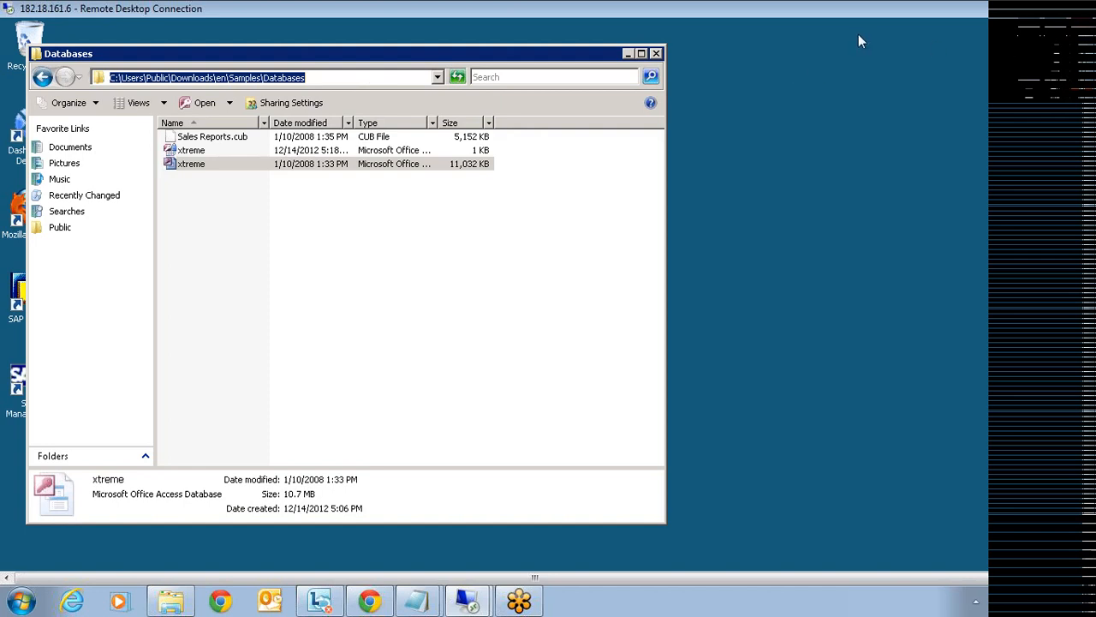
{"action": "left_click", "coordinate": [1081, 13]}
{"action": "left_click", "coordinate": [619, 360]}
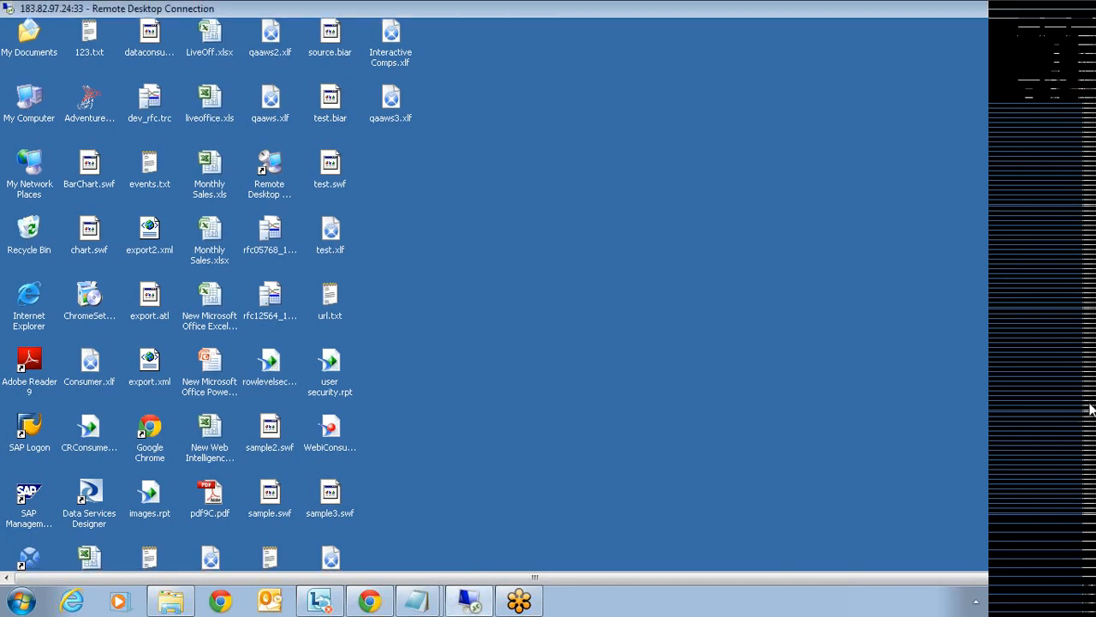
- Launch Xcelsius 2008 past the Excel and security warnings, and enlarge the embedded spreadsheet
{"action": "left_click_drag", "start_coordinate": [1090, 404], "coordinate": [1090, 467]}
{"action": "double_click", "coordinate": [30, 499]}
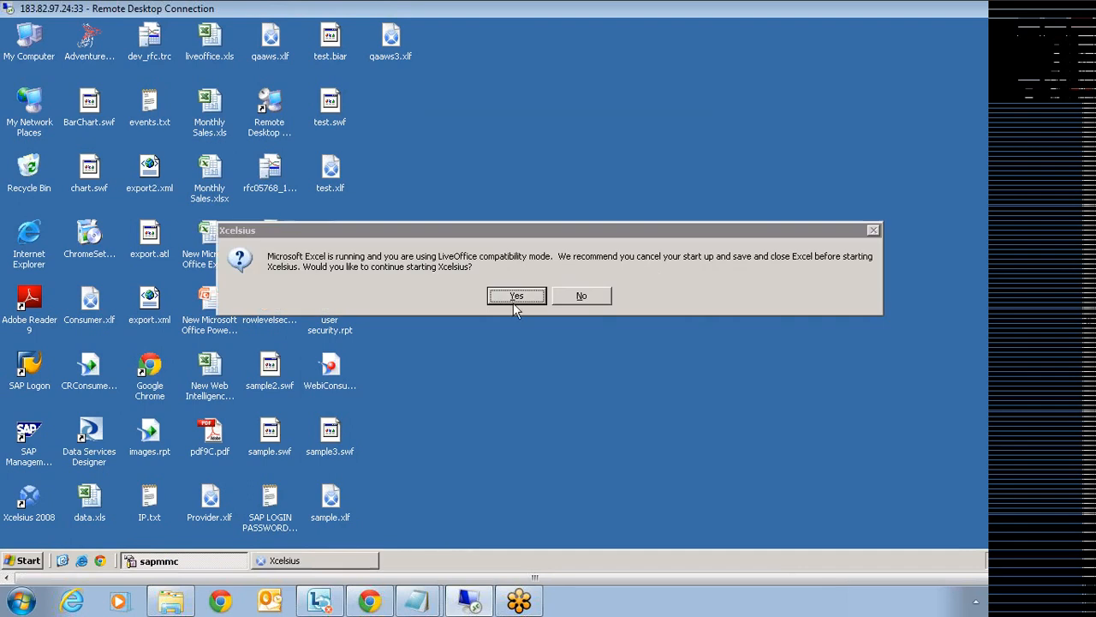
{"action": "left_click", "coordinate": [511, 297]}
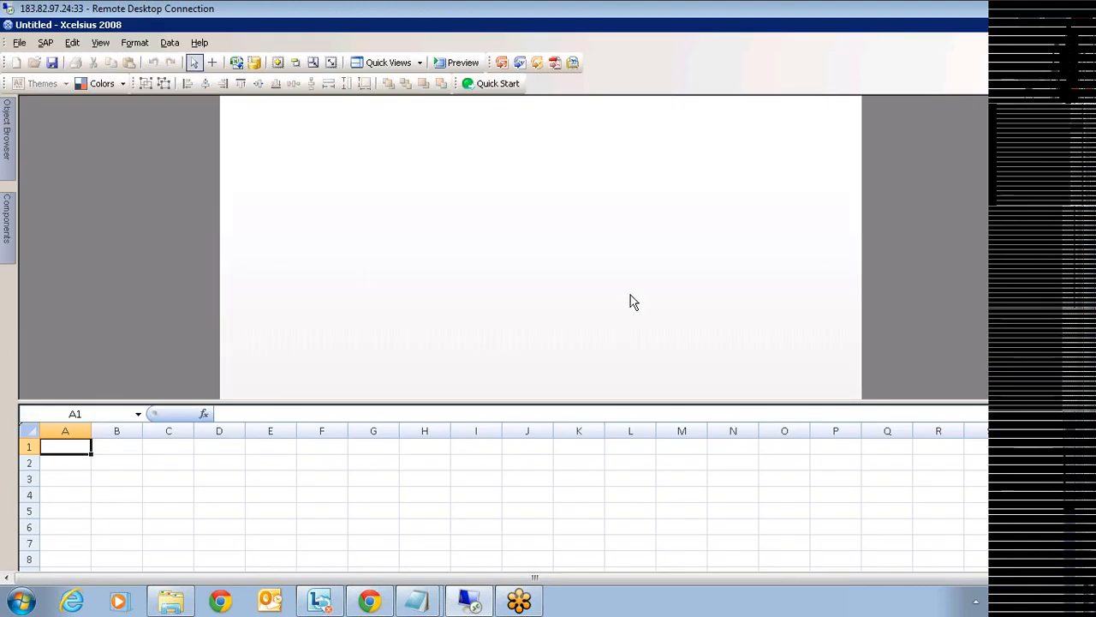
{"action": "left_click", "coordinate": [683, 213]}
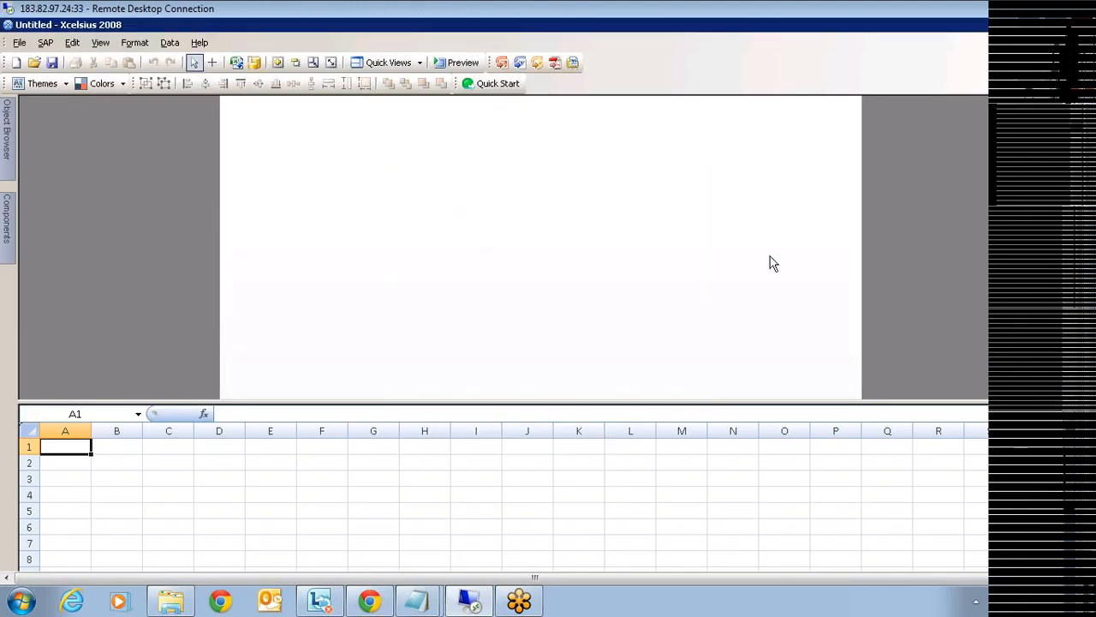
{"action": "left_click_drag", "start_coordinate": [712, 400], "coordinate": [722, 272]}
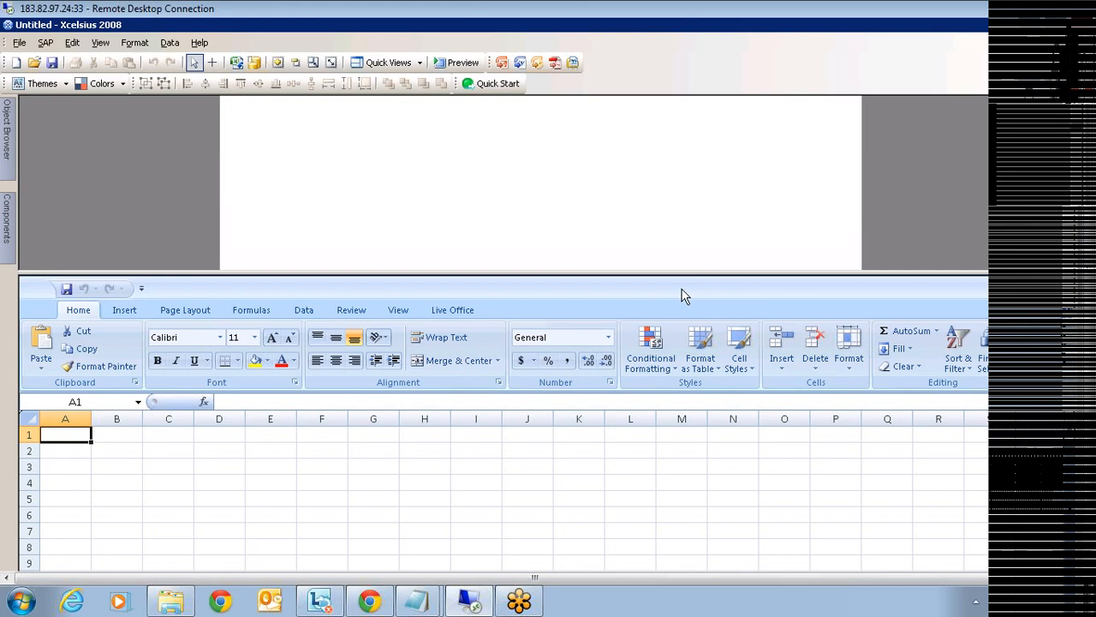
{"action": "left_click", "coordinate": [257, 67]}
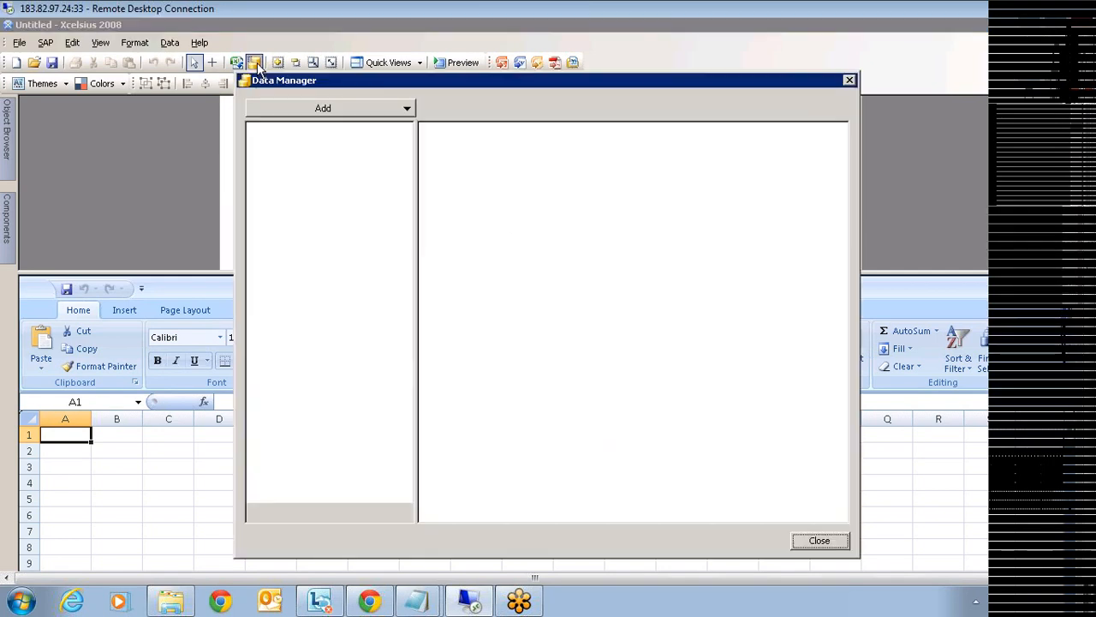
{"action": "left_click", "coordinate": [301, 111]}
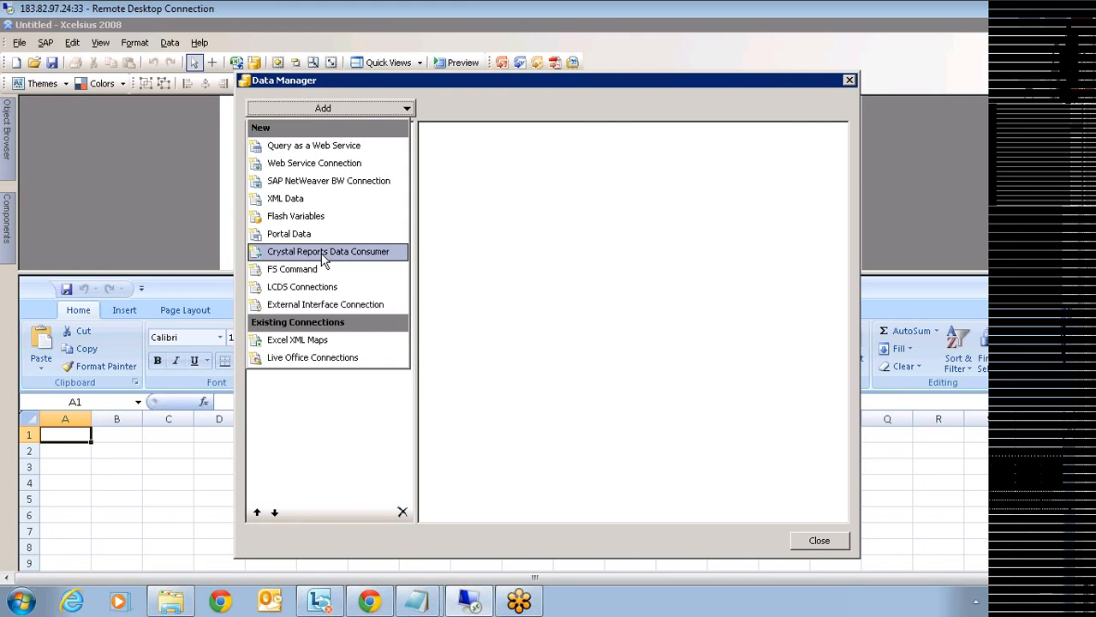
{"action": "left_click", "coordinate": [823, 543]}
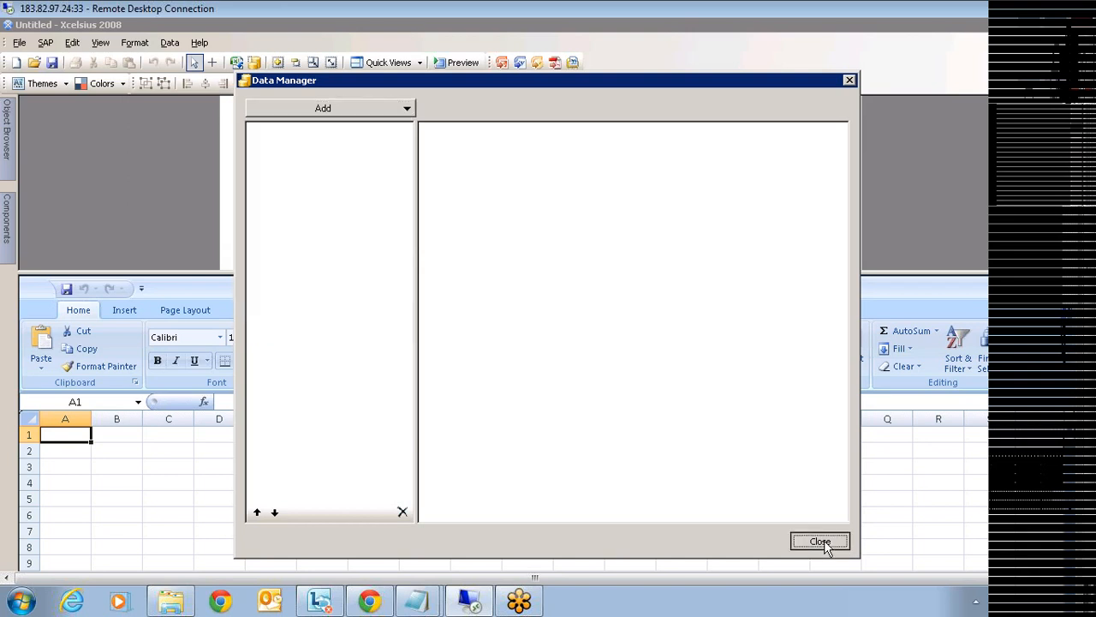
{"action": "left_click", "coordinate": [824, 543]}
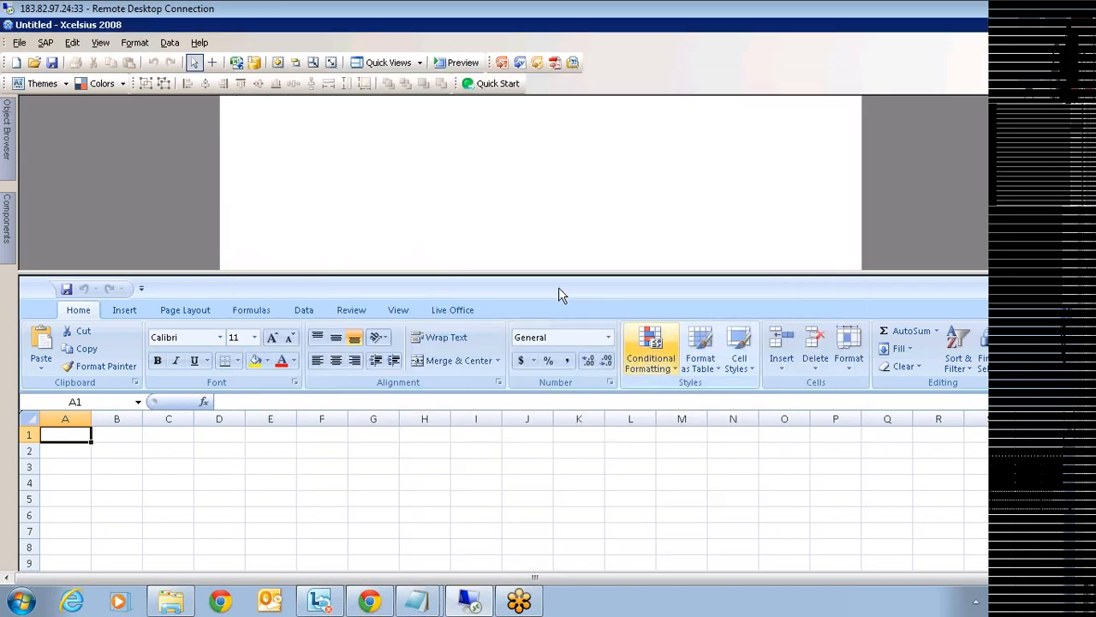
- Insert a Column Chart from the Charts components onto the canvas and re-enlarge the spreadsheet
{"action": "left_click_drag", "start_coordinate": [564, 288], "coordinate": [551, 364]}
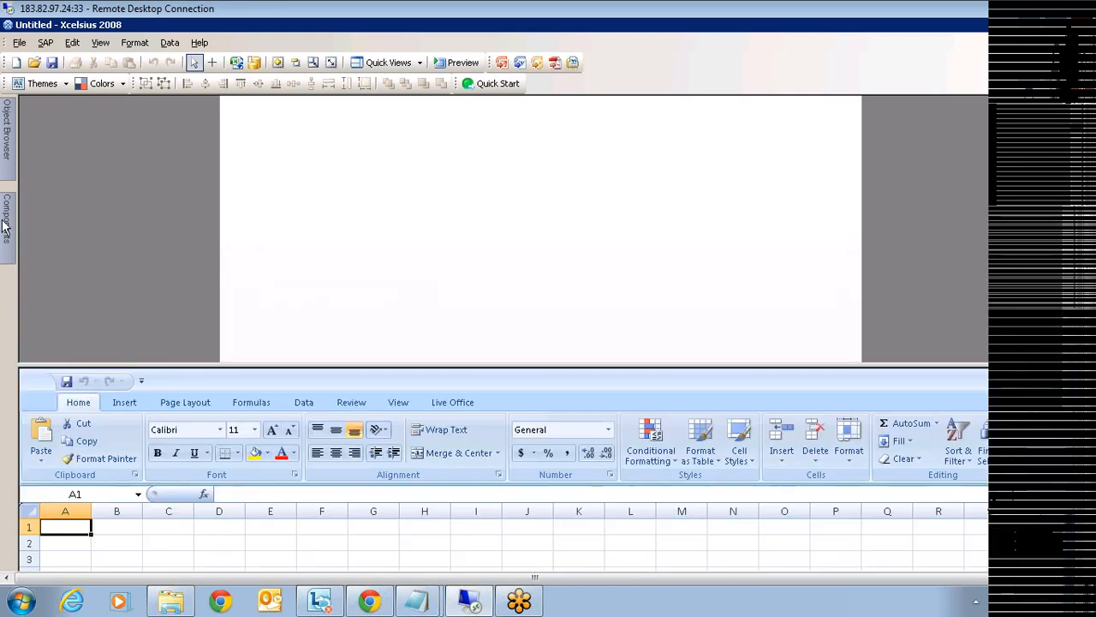
{"action": "mouse_move", "coordinate": [5, 215]}
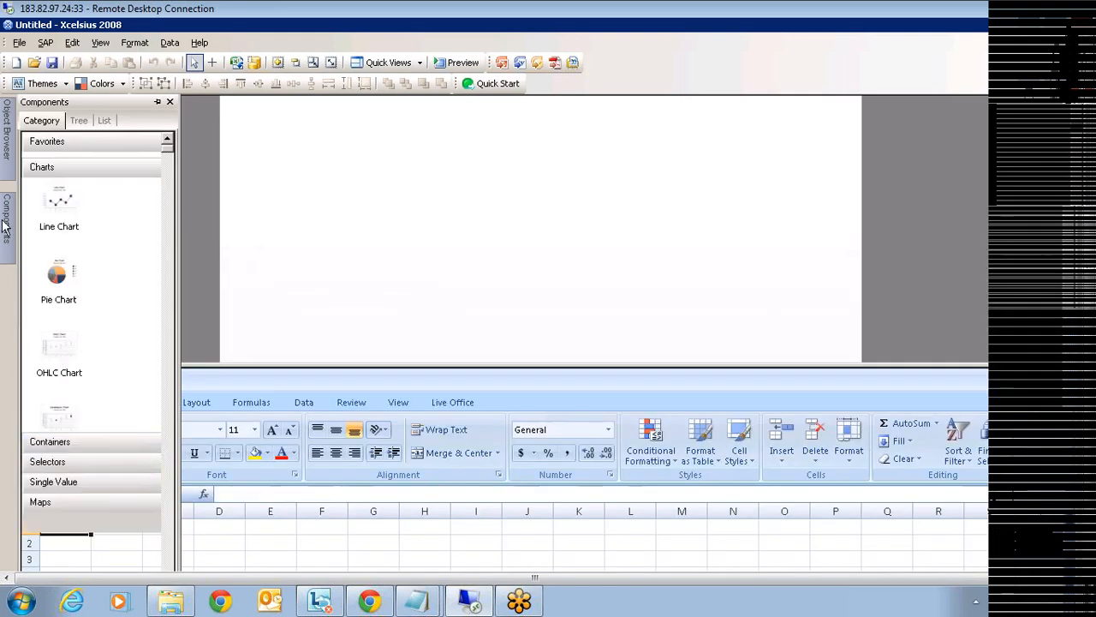
{"action": "left_click", "coordinate": [89, 370]}
{"action": "scroll", "coordinate": [90, 369], "scroll_direction": "down", "scroll_amount": 2}
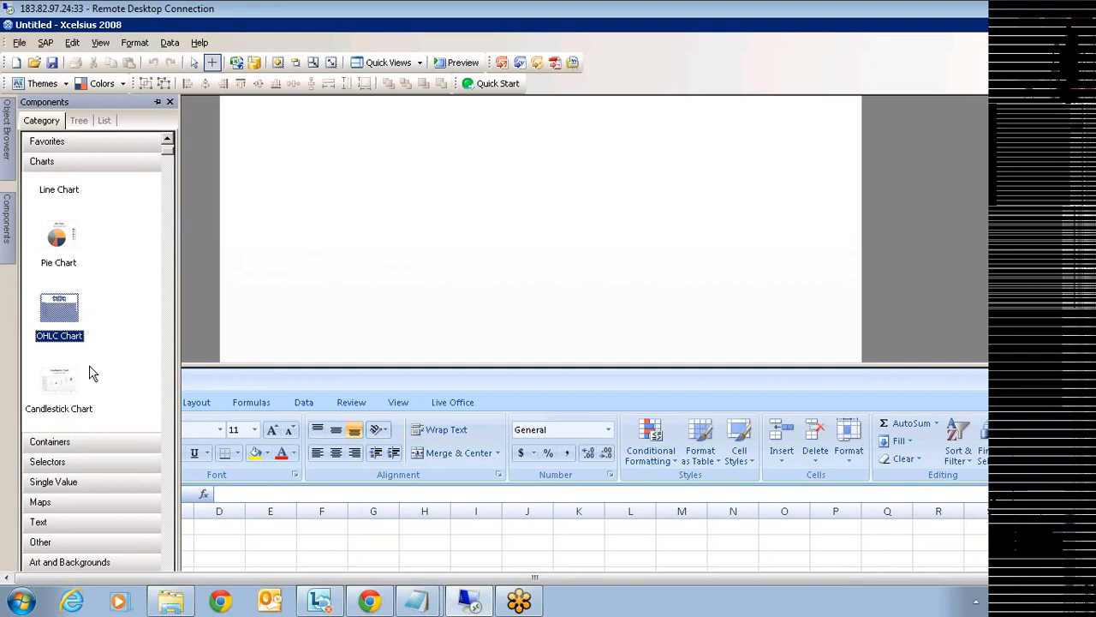
{"action": "scroll", "coordinate": [85, 370], "scroll_direction": "down", "scroll_amount": 2}
{"action": "left_click", "coordinate": [64, 338]}
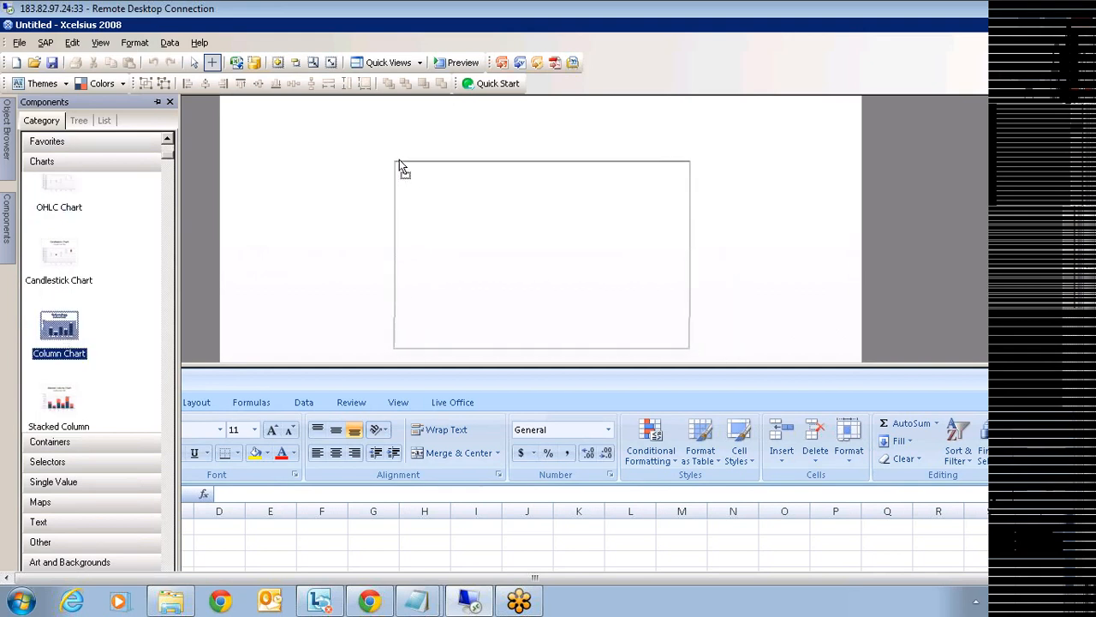
{"action": "left_click", "coordinate": [399, 161]}
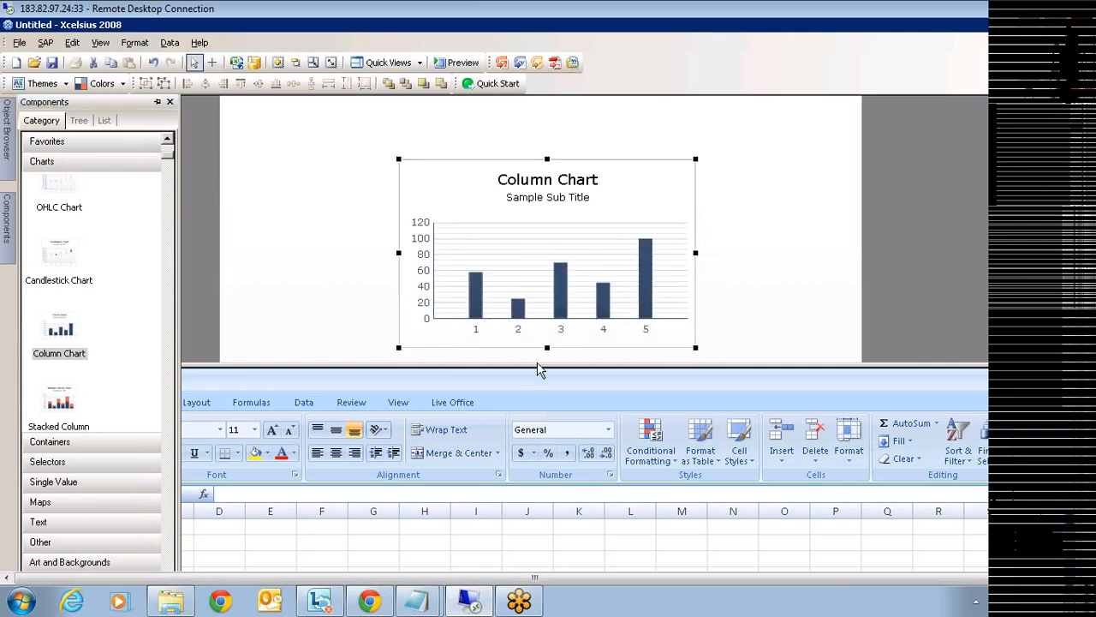
{"action": "mouse_move", "coordinate": [538, 364]}
{"action": "left_mouse_down"}
{"action": "mouse_move", "coordinate": [544, 253]}
{"action": "mouse_move", "coordinate": [536, 263]}
{"action": "left_mouse_up"}
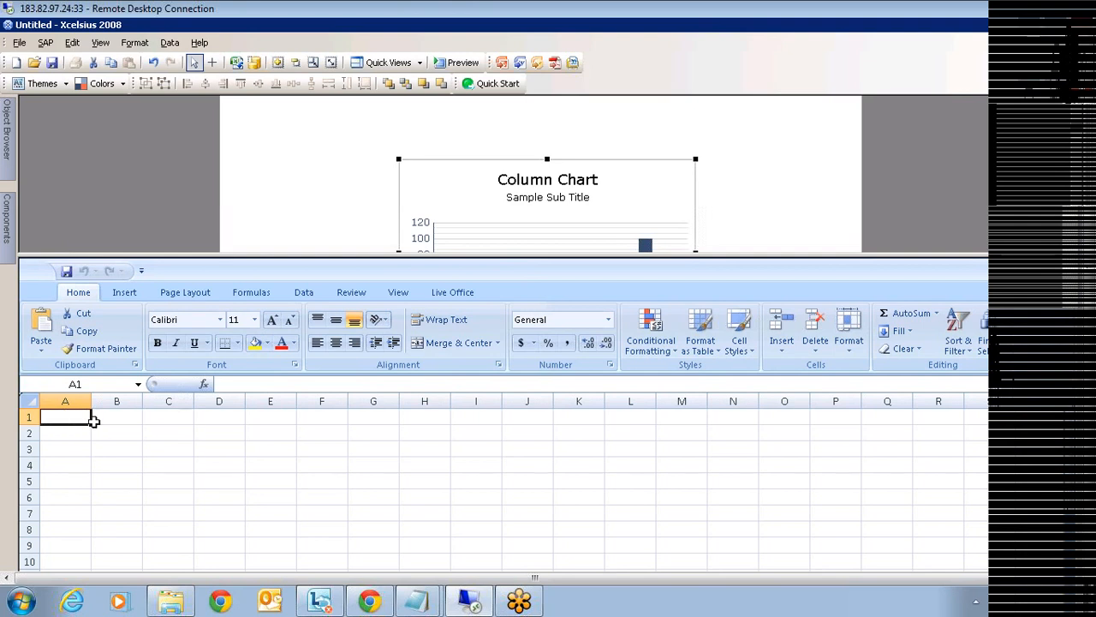
- Enter headers Country and Sales with rows USA 1234, India 232, UK 2342
{"action": "type", "text": "Country"}
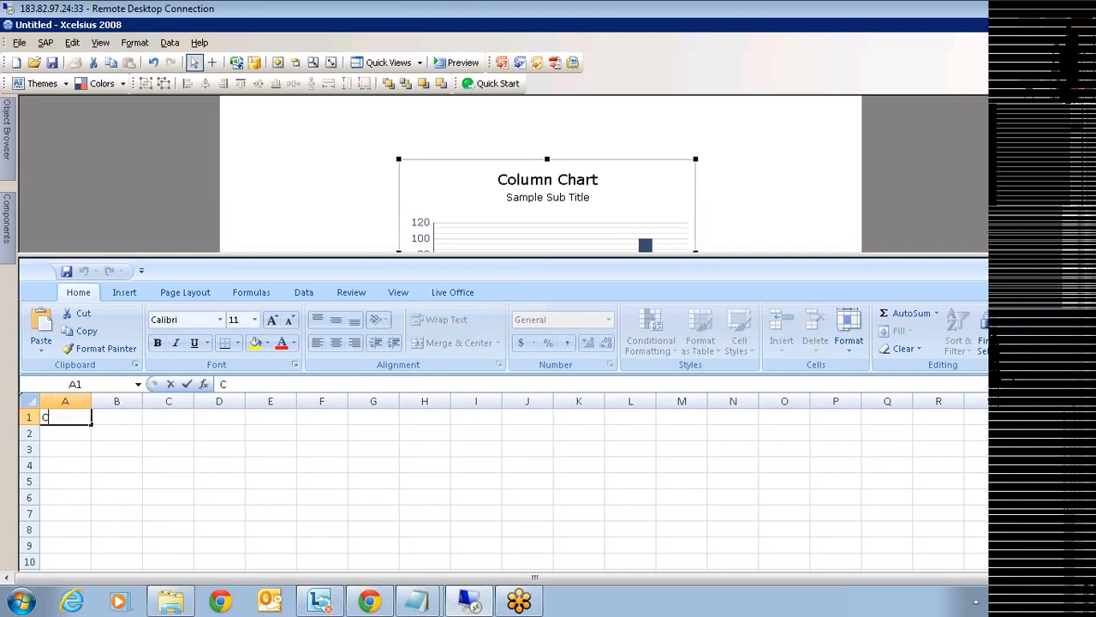
{"action": "key", "text": "Tab"}
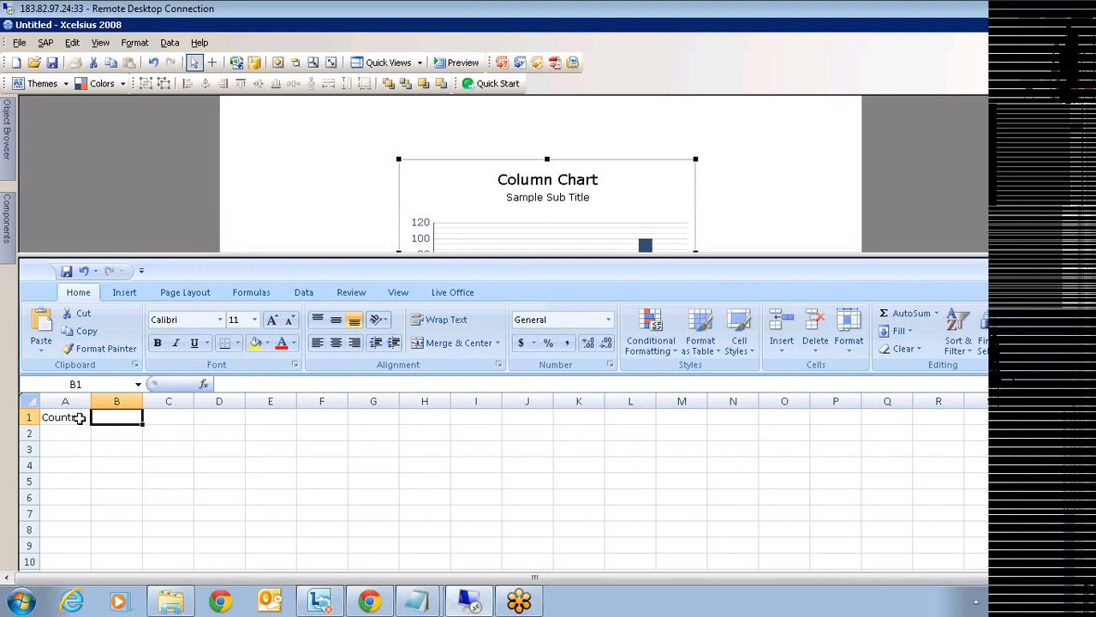
{"action": "type", "text": "Sales"}
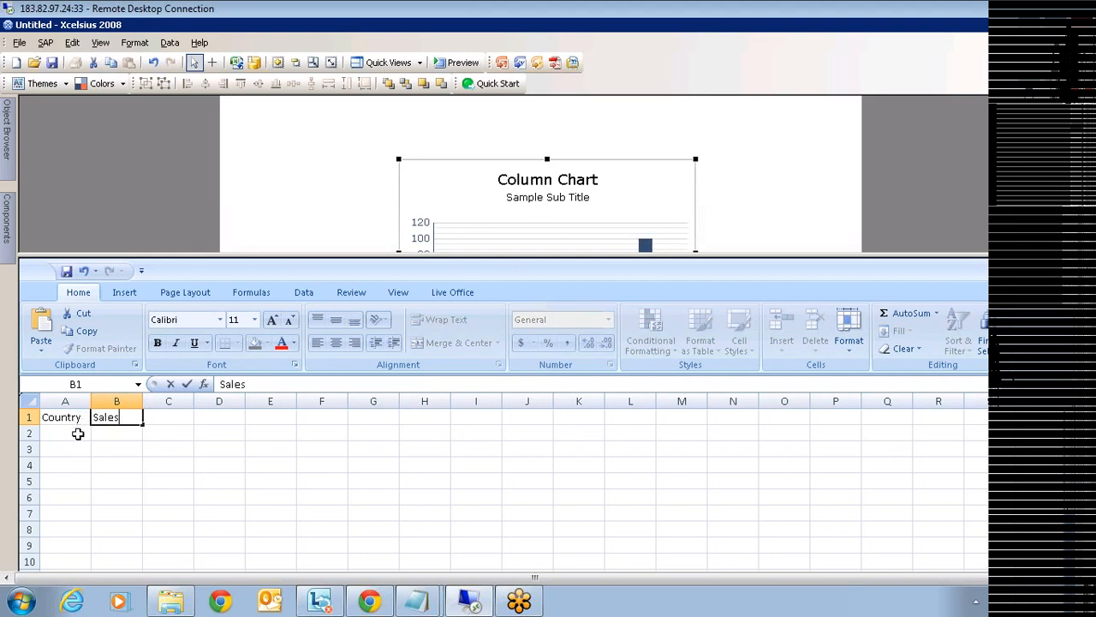
{"action": "left_click", "coordinate": [78, 429]}
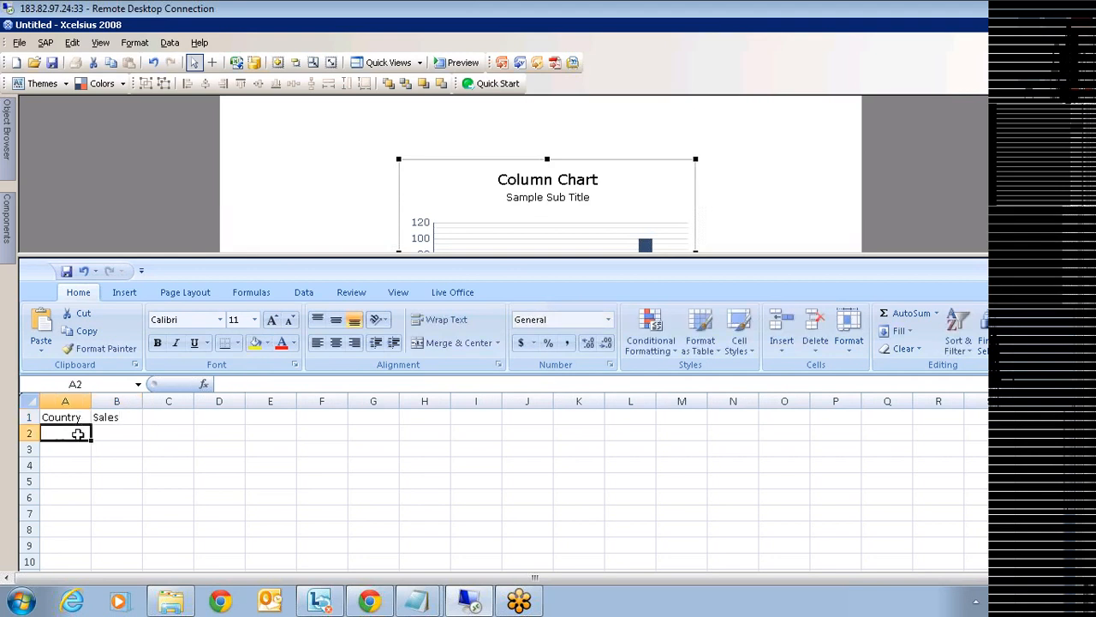
{"action": "type", "text": "USA"}
{"action": "key", "text": "Tab"}
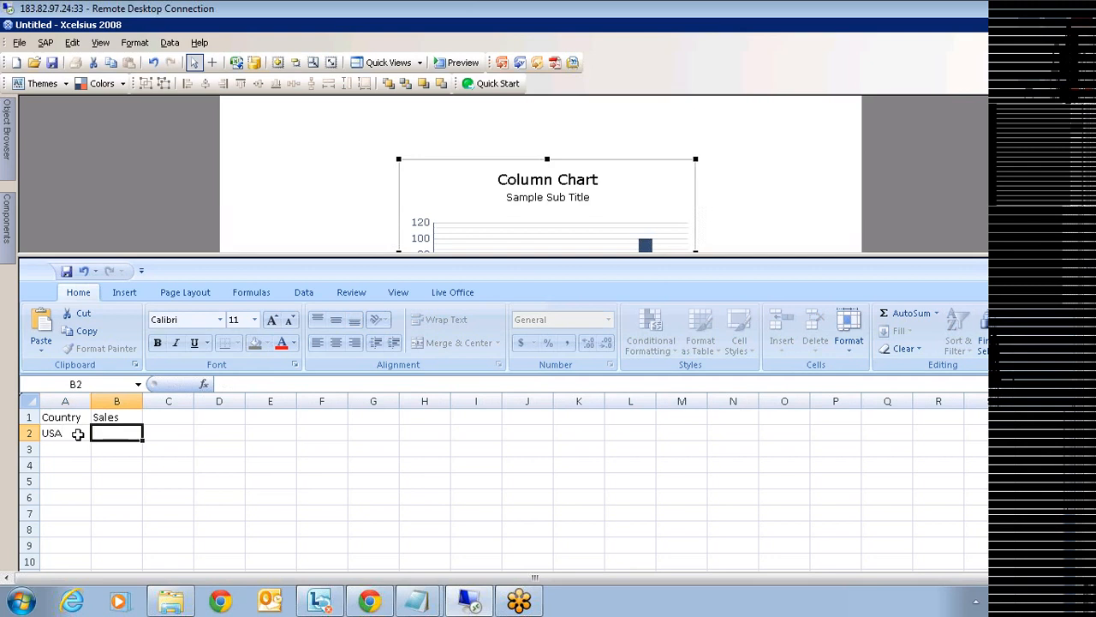
{"action": "type", "text": "1234"}
{"action": "left_click", "coordinate": [62, 448]}
{"action": "type", "text": "India"}
{"action": "left_click", "coordinate": [135, 449]}
{"action": "type", "text": "232"}
{"action": "left_click", "coordinate": [68, 465]}
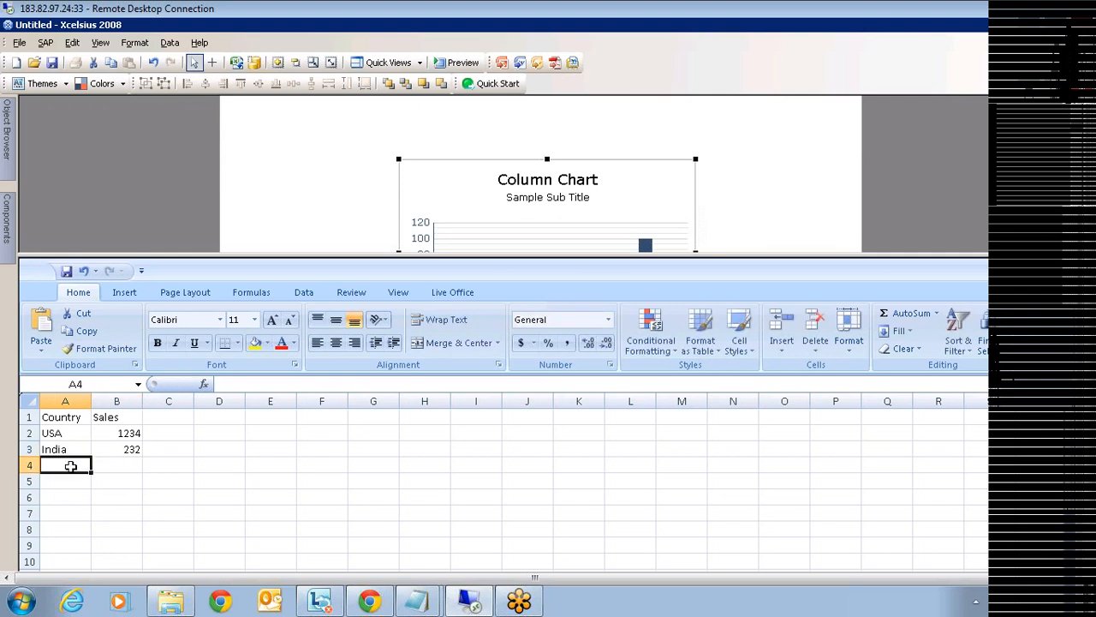
{"action": "type", "text": "UK"}
{"action": "key", "text": "Tab"}
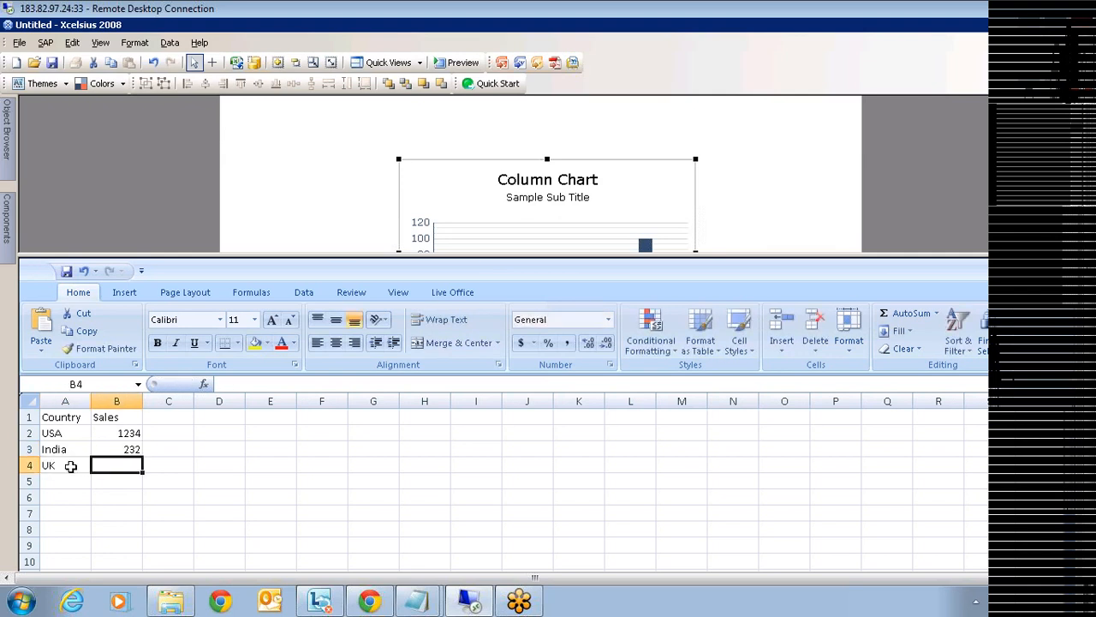
{"action": "type", "text": "2342"}
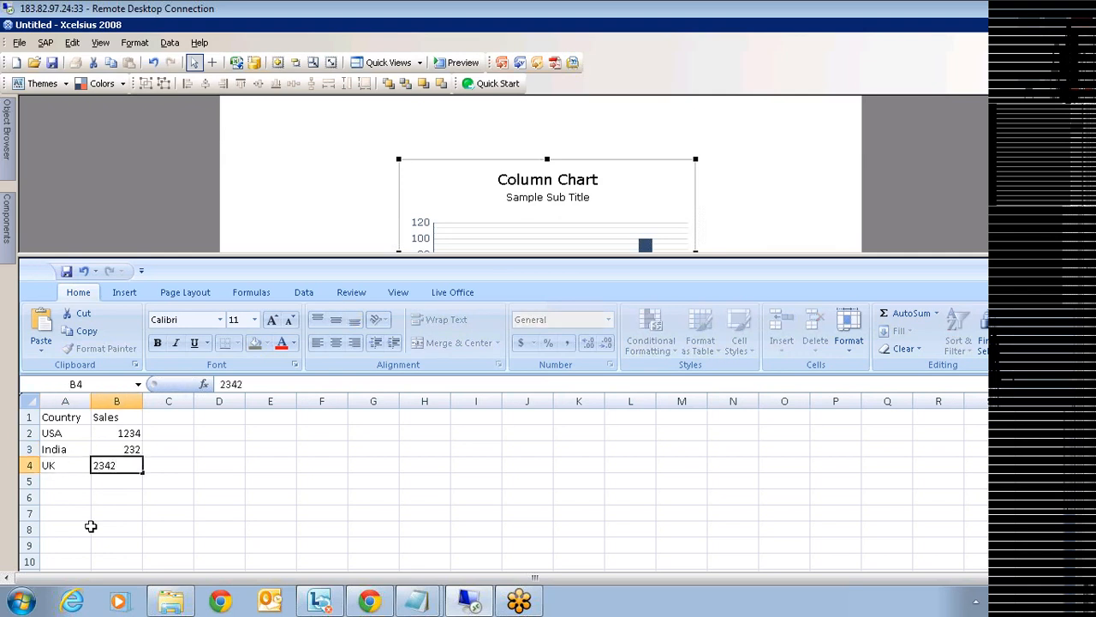
{"action": "left_click_drag", "start_coordinate": [89, 528], "coordinate": [120, 529]}
- Give range A2:B11 a yellow fill and all borders
{"action": "left_click_drag", "start_coordinate": [556, 256], "coordinate": [571, 159]}
{"action": "left_click_drag", "start_coordinate": [51, 338], "coordinate": [116, 479]}
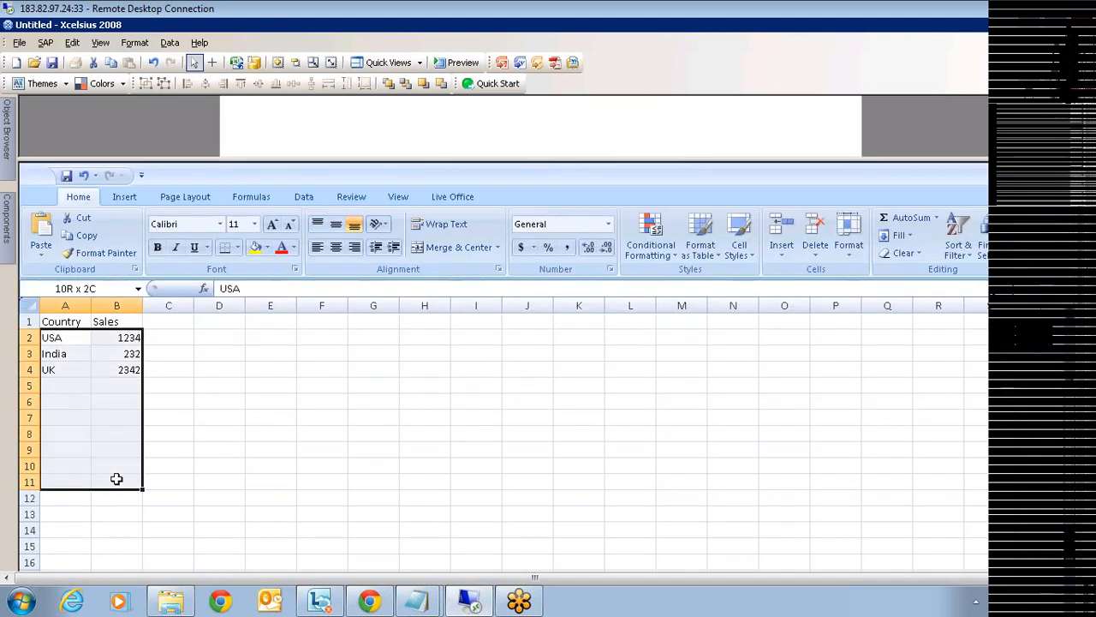
{"action": "left_click", "coordinate": [255, 248]}
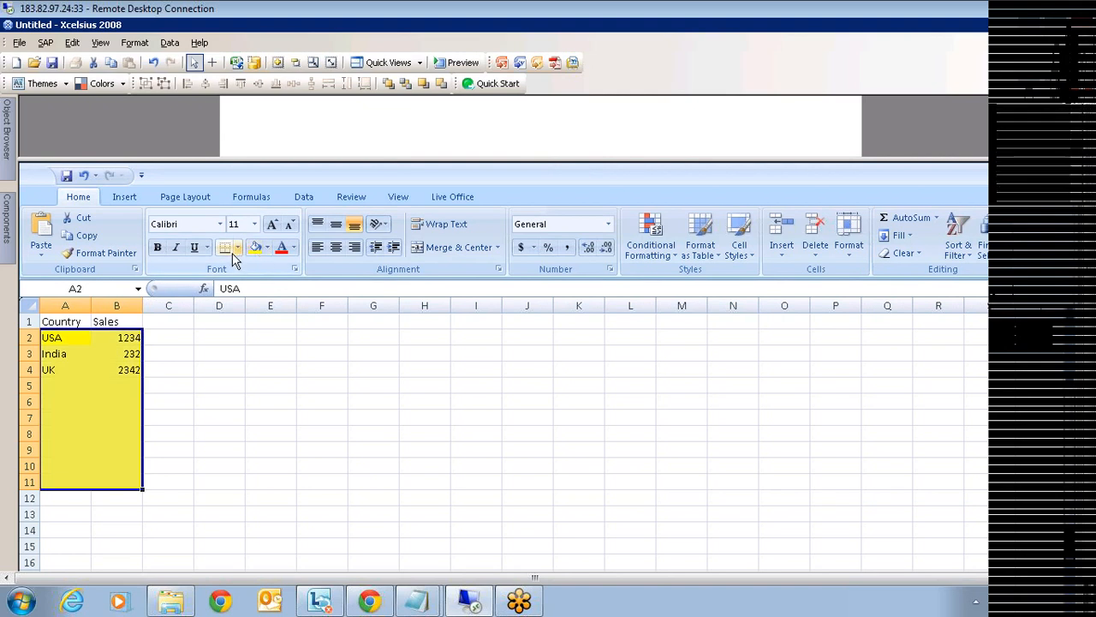
{"action": "left_click", "coordinate": [238, 249]}
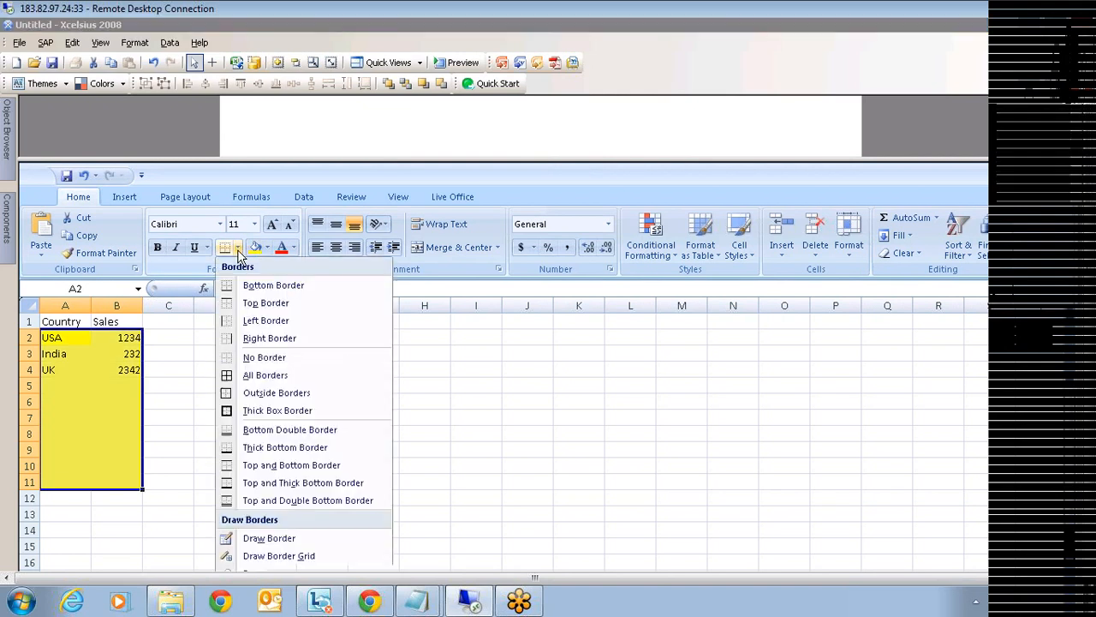
{"action": "left_click", "coordinate": [257, 377]}
{"action": "left_click", "coordinate": [198, 469]}
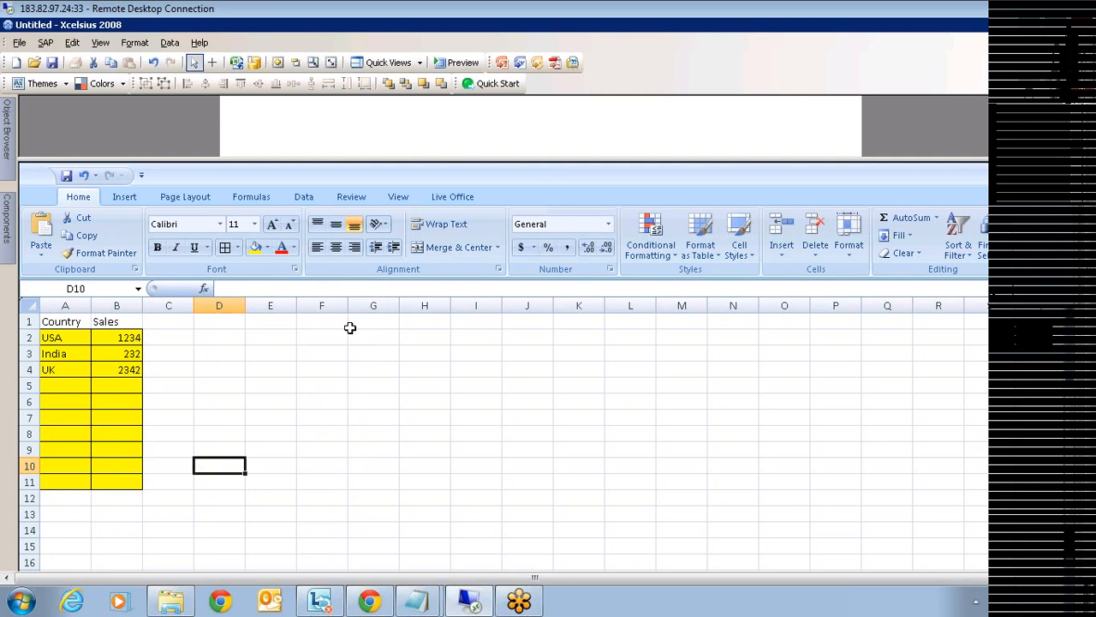
- Make the Country and Sales headers in A1:B1 bold
{"action": "left_click_drag", "start_coordinate": [71, 321], "coordinate": [115, 321]}
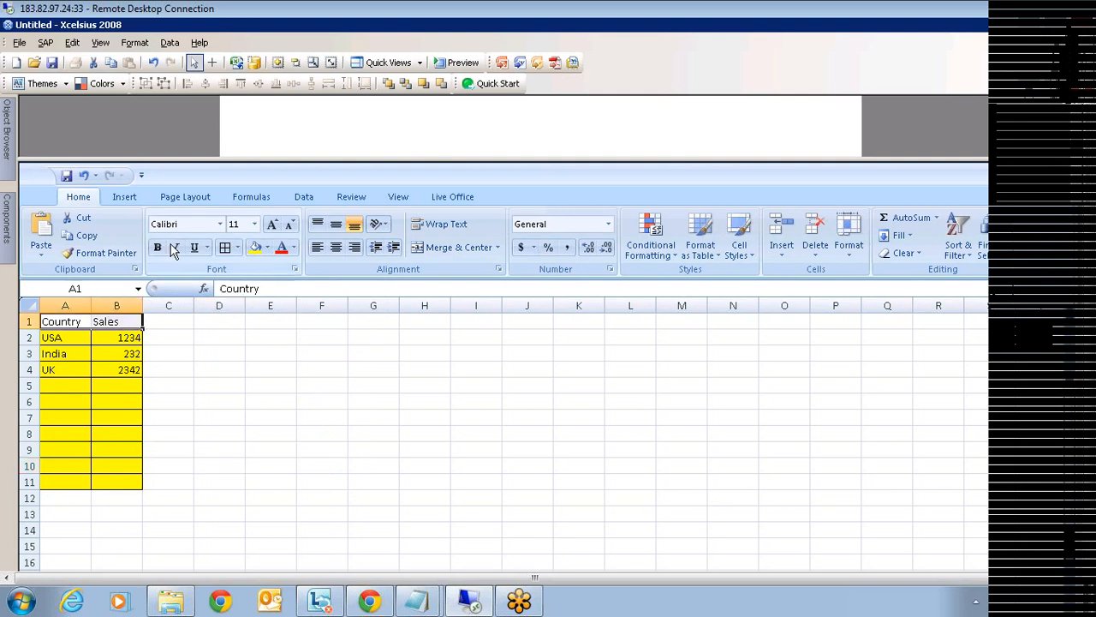
{"action": "left_click", "coordinate": [156, 247]}
{"action": "left_click", "coordinate": [259, 399]}
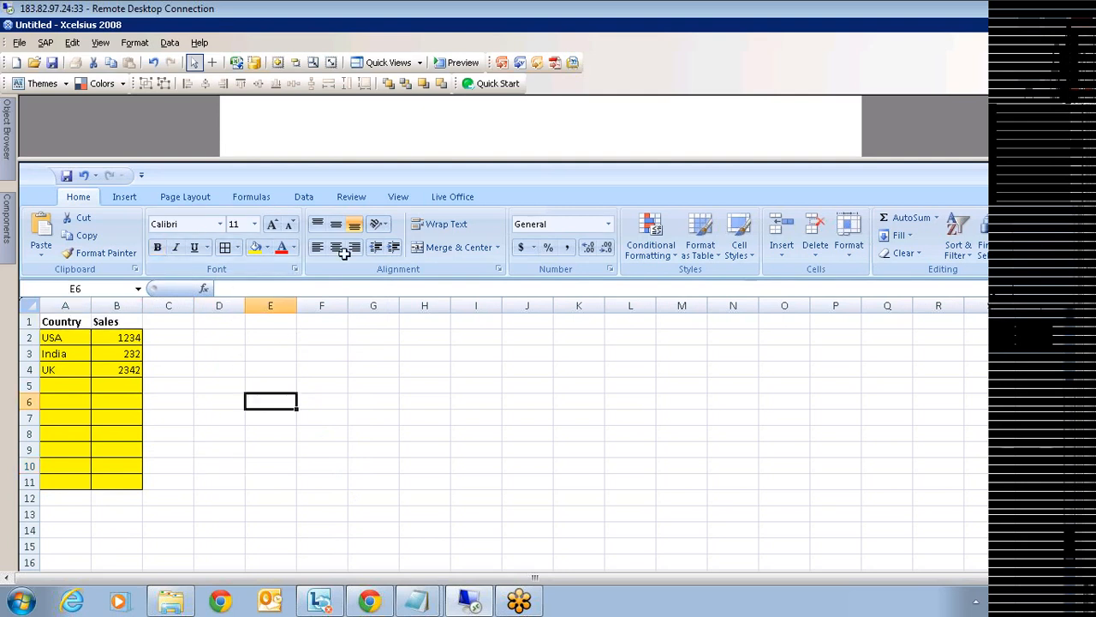
{"action": "left_click_drag", "start_coordinate": [532, 161], "coordinate": [526, 366]}
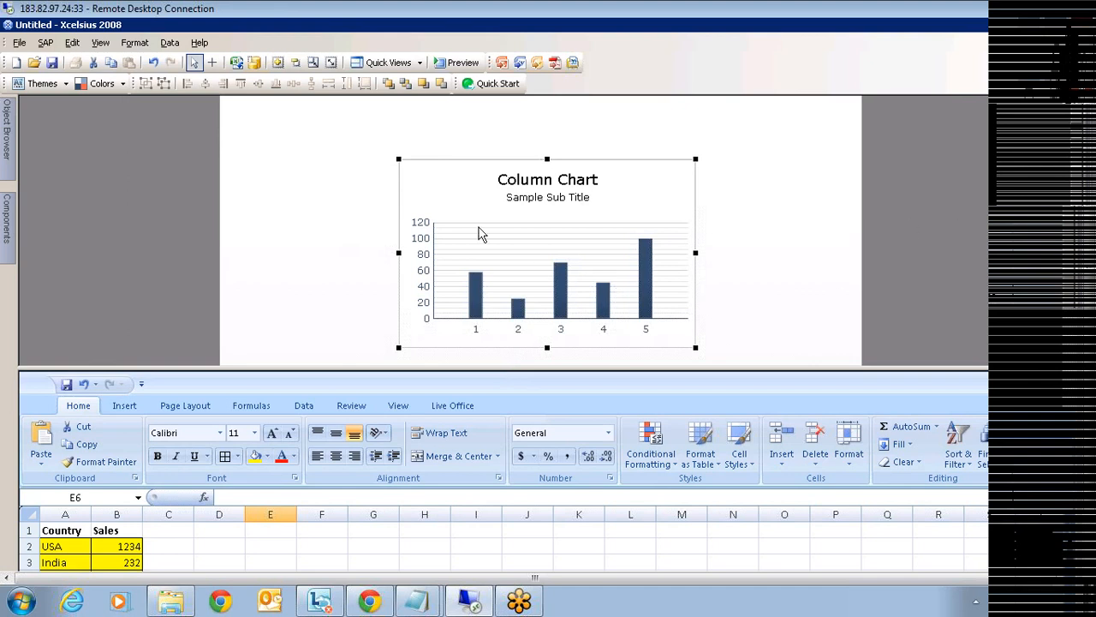
- Stretch the column chart leftward and downward, then bring up Column Chart 1's properties
{"action": "left_click_drag", "start_coordinate": [399, 254], "coordinate": [357, 261]}
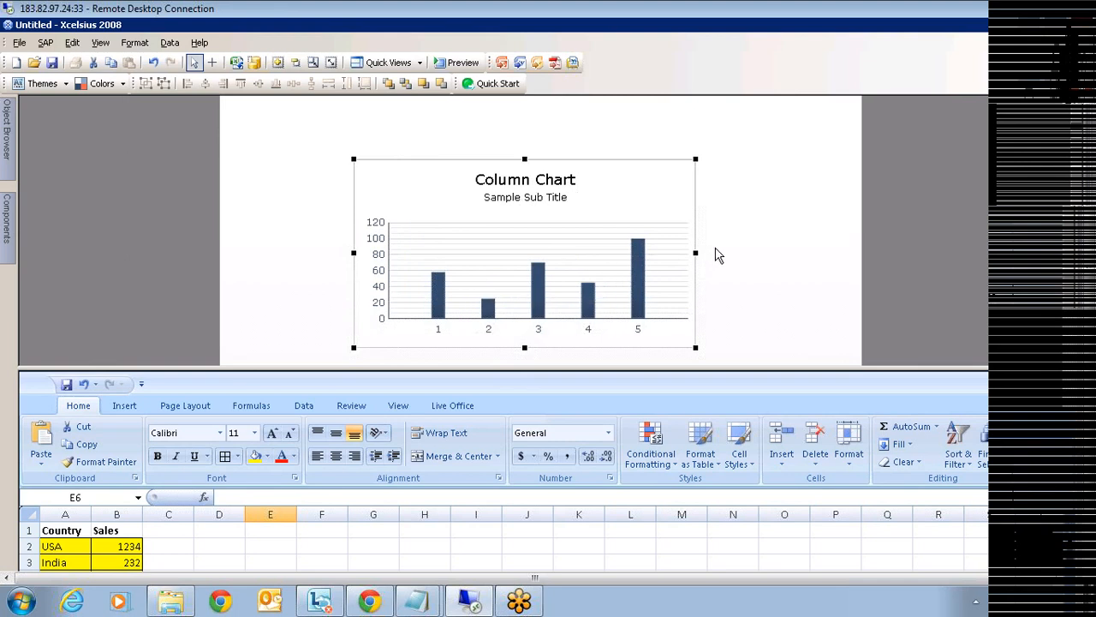
{"action": "left_click_drag", "start_coordinate": [525, 348], "coordinate": [528, 382]}
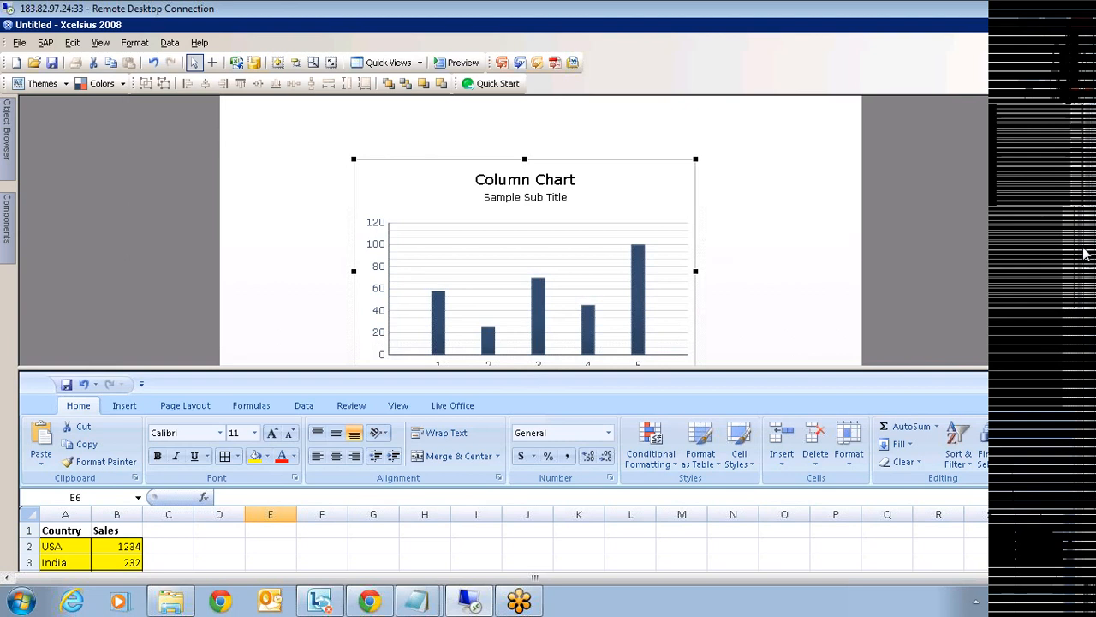
{"action": "mouse_move", "coordinate": [1082, 249]}
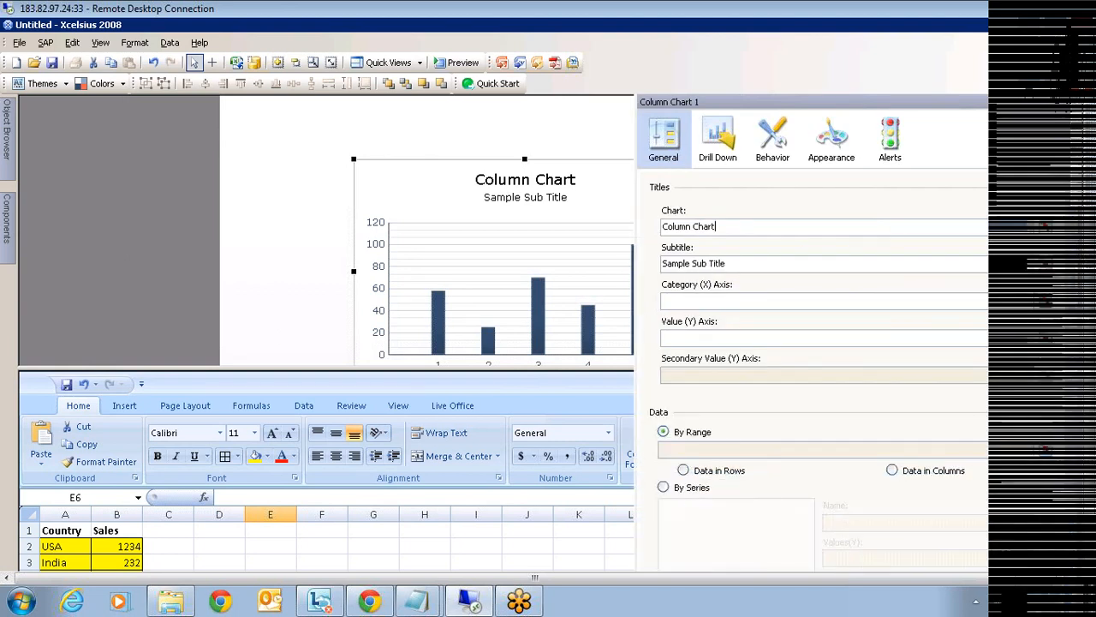
- Delete the 'Column Chart' title and 'Sample Sub Title' text, and bind the title to cell E1
{"action": "left_click_drag", "start_coordinate": [716, 227], "coordinate": [623, 246]}
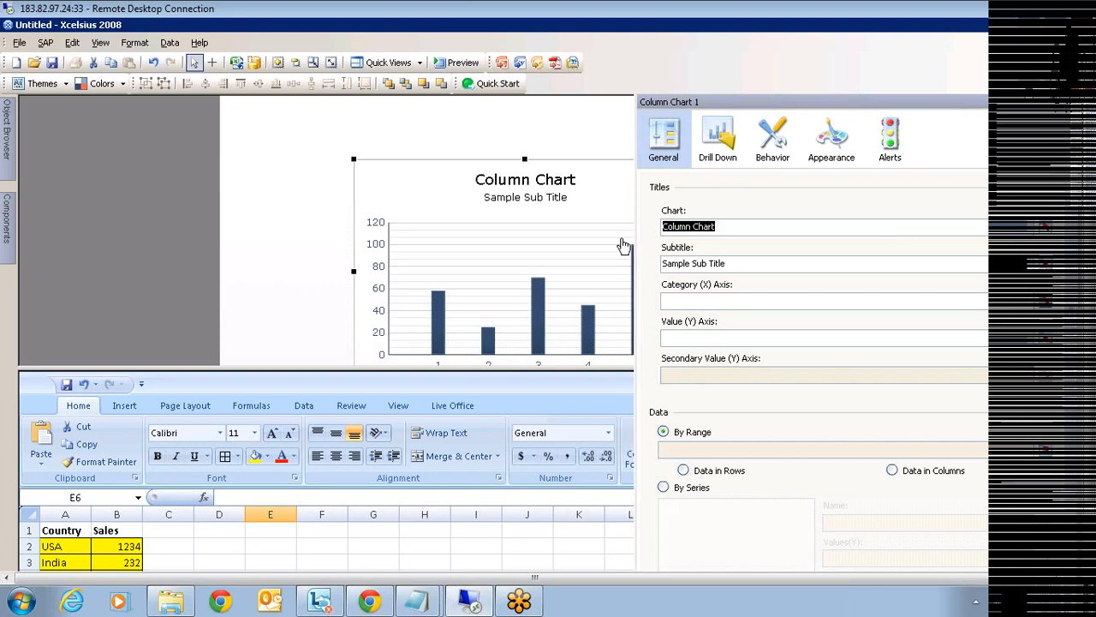
{"action": "key", "text": "Delete"}
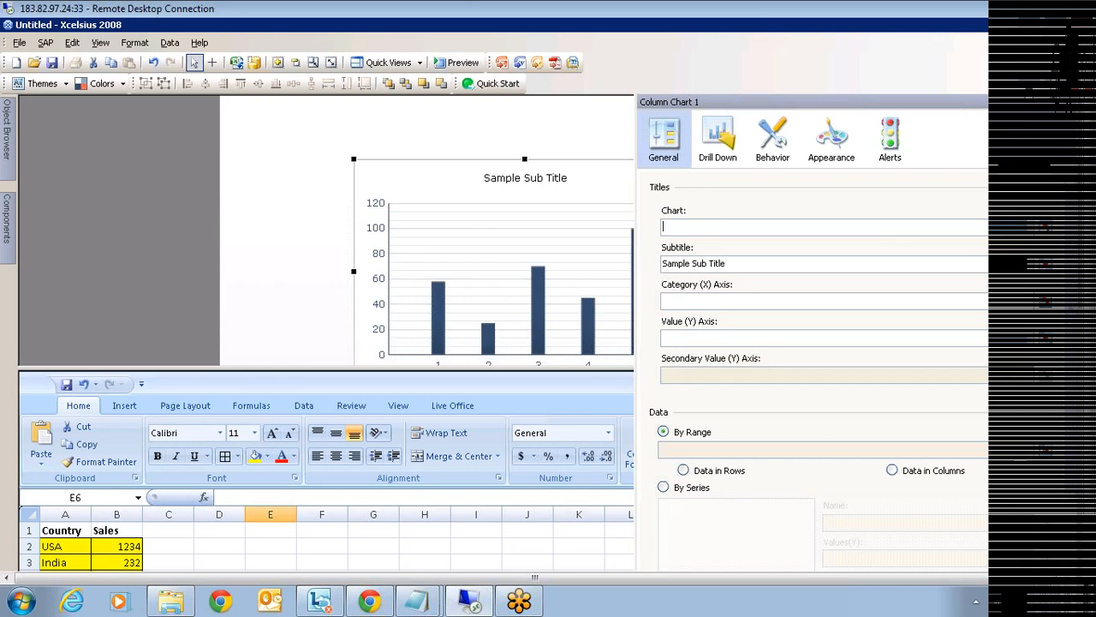
{"action": "left_click_drag", "start_coordinate": [729, 263], "coordinate": [609, 266]}
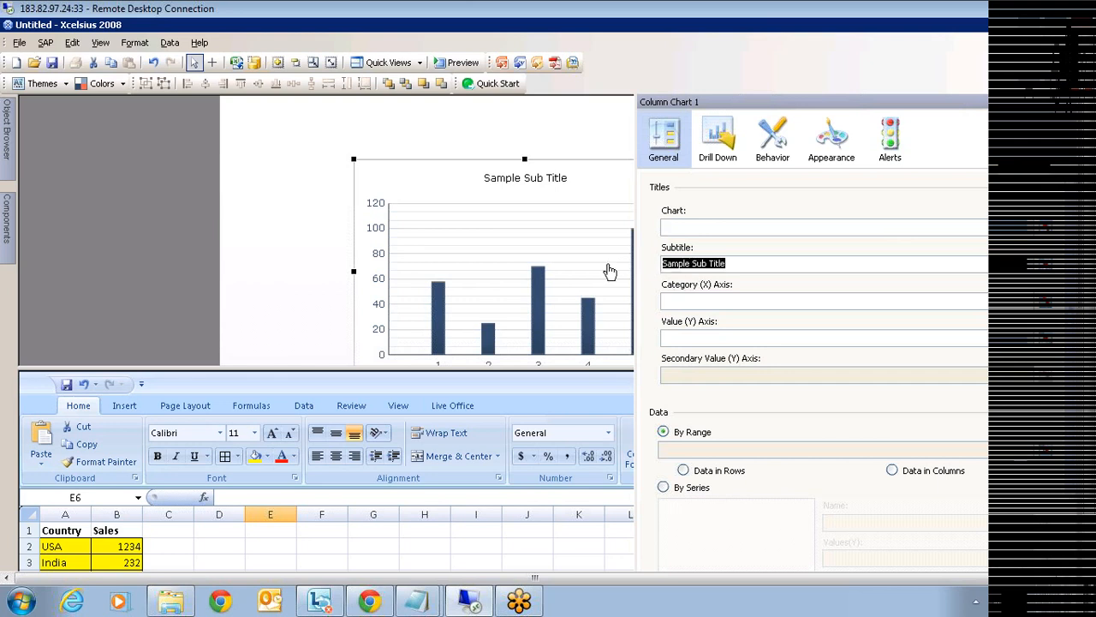
{"action": "key", "text": "Delete"}
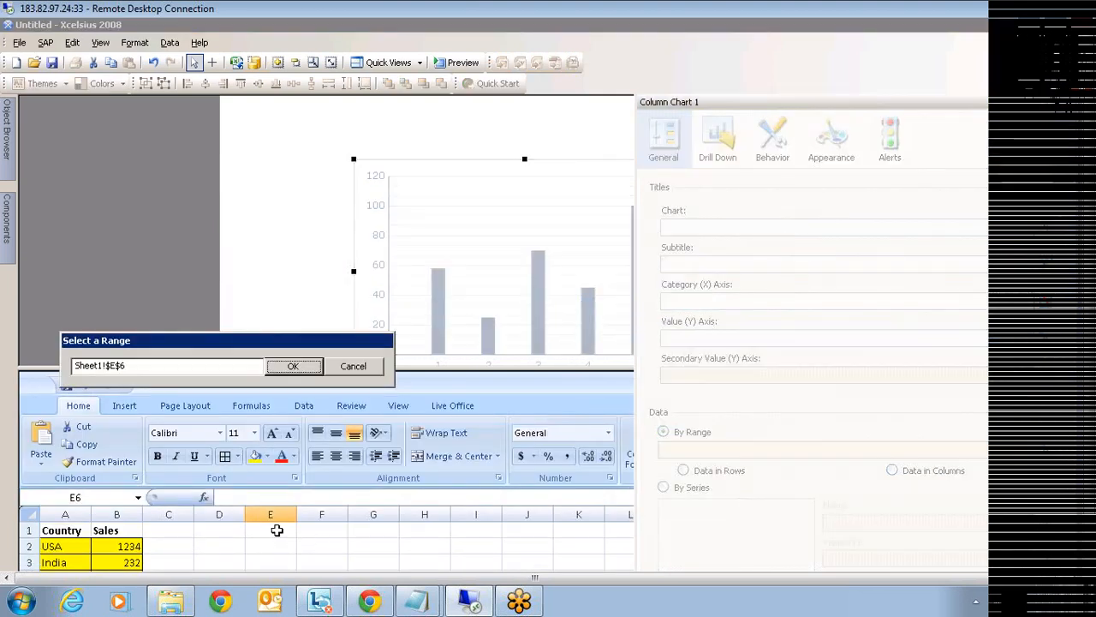
{"action": "left_click", "coordinate": [277, 530]}
{"action": "left_click", "coordinate": [293, 366]}
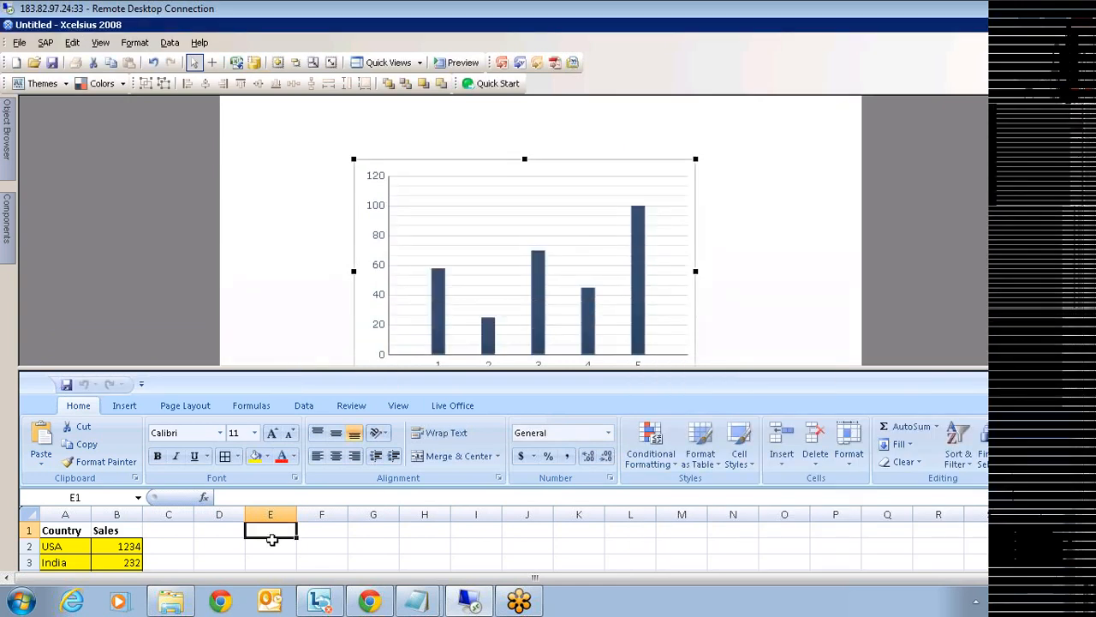
- Enter '<--Heading' in F1 and 'XXXX' in E1 so the chart title reads XXXX
{"action": "left_click", "coordinate": [314, 532]}
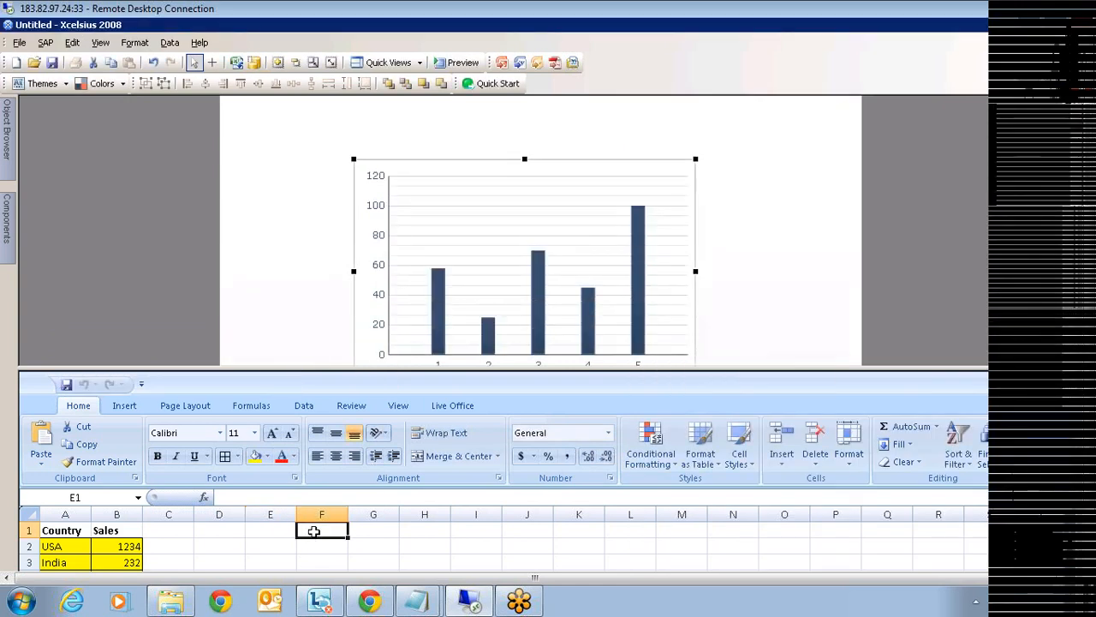
{"action": "type", "text": "<"}
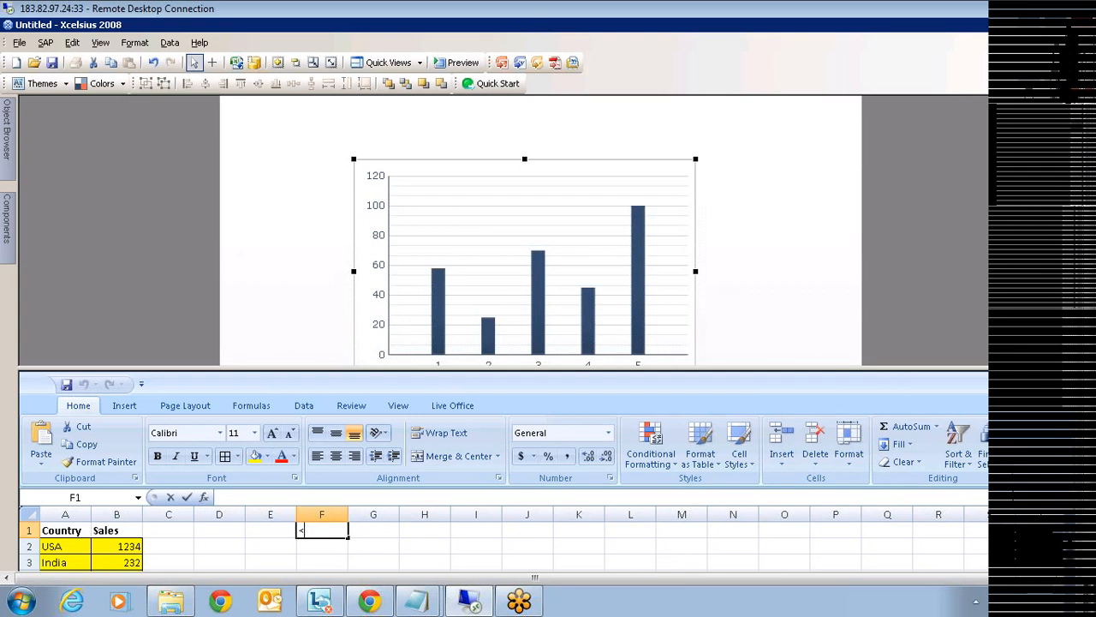
{"action": "type", "text": "--Hea"}
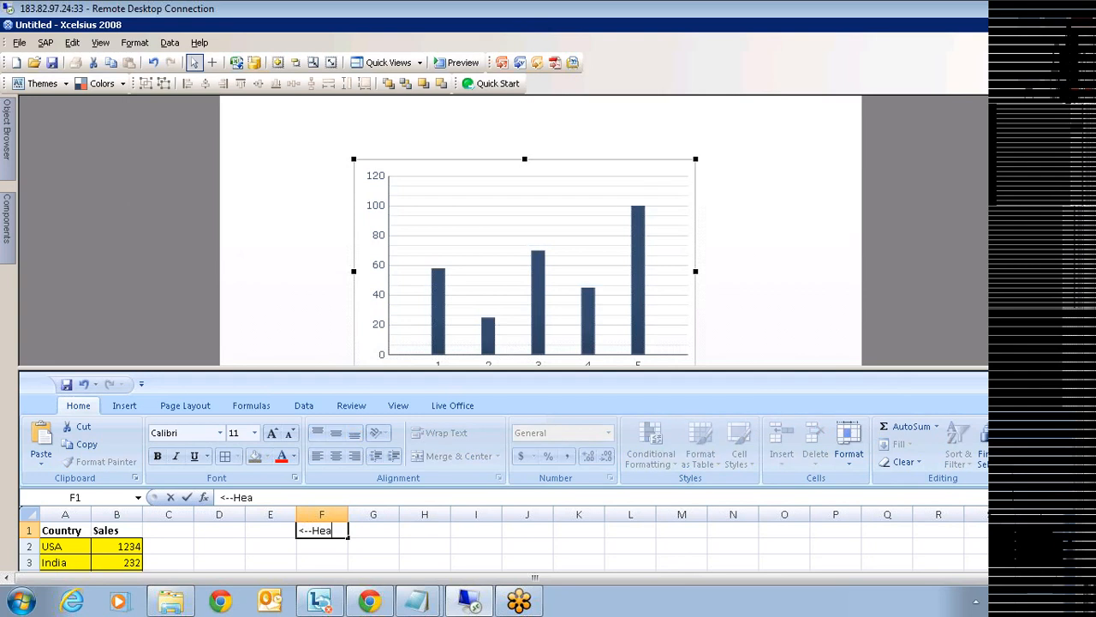
{"action": "type", "text": "ding"}
{"action": "key", "text": "Return"}
{"action": "left_click", "coordinate": [284, 531]}
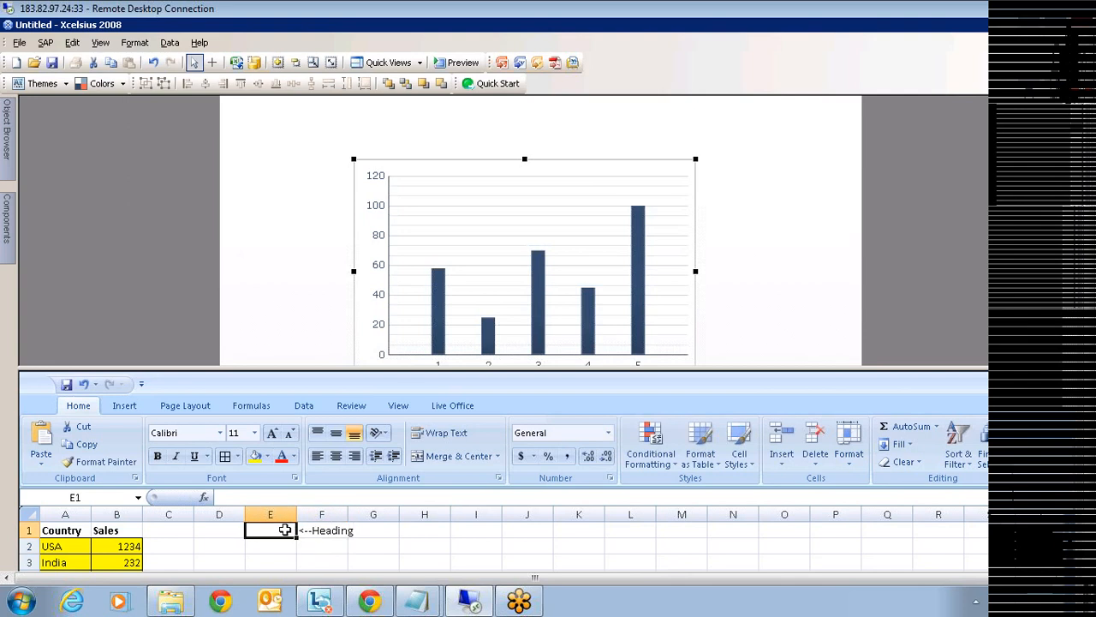
{"action": "type", "text": "XXXX"}
{"action": "key", "text": "Return"}
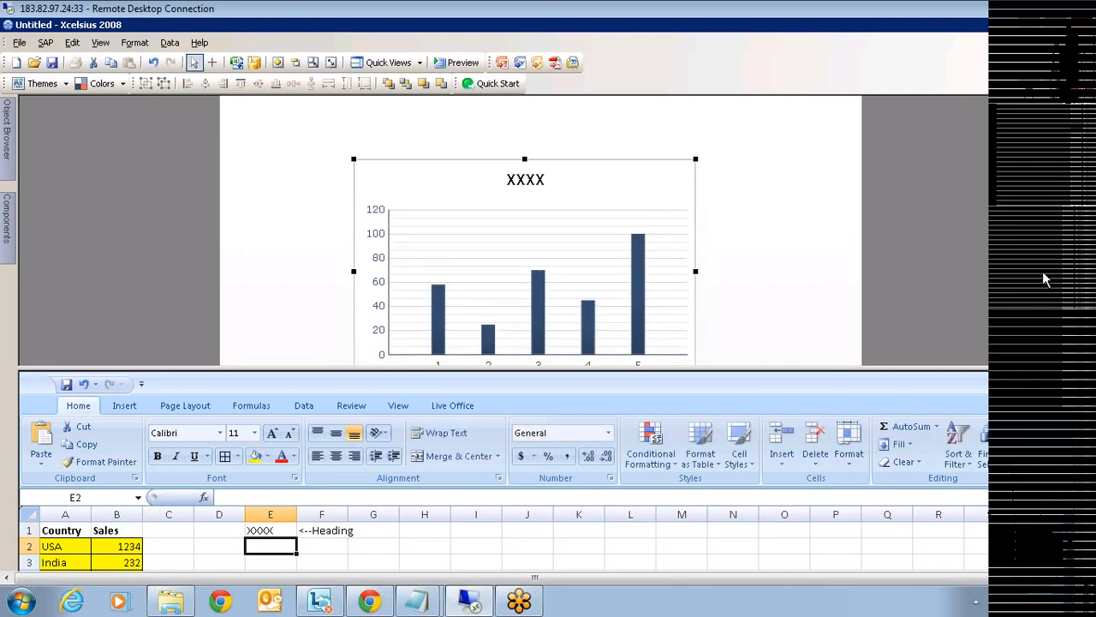
{"action": "mouse_move", "coordinate": [1084, 249]}
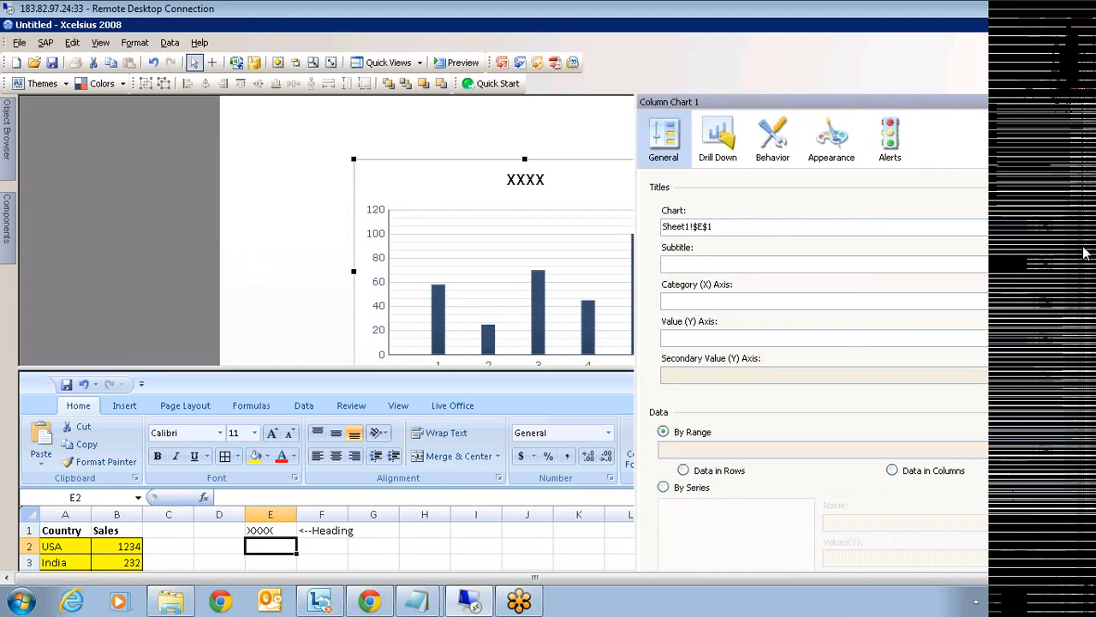
- Set the chart to Data in Columns with values from Sheet1!$B$2:$B$11
{"action": "left_click", "coordinate": [891, 471]}
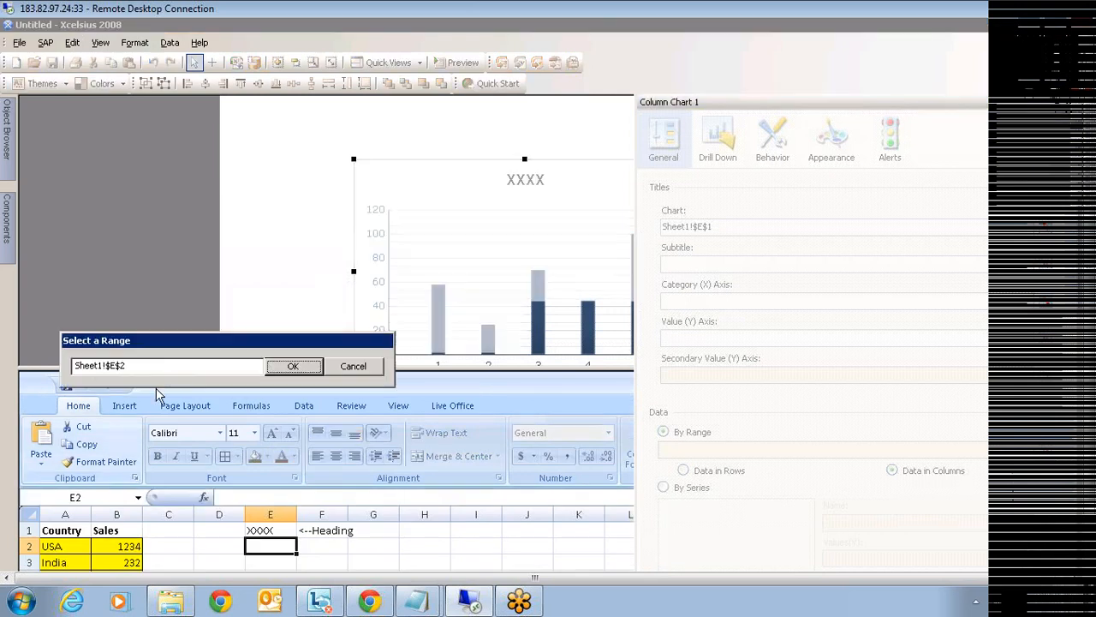
{"action": "left_click", "coordinate": [129, 547]}
{"action": "scroll", "coordinate": [117, 555], "scroll_direction": "down", "scroll_amount": 1}
{"action": "scroll", "coordinate": [116, 555], "scroll_direction": "down", "scroll_amount": 2}
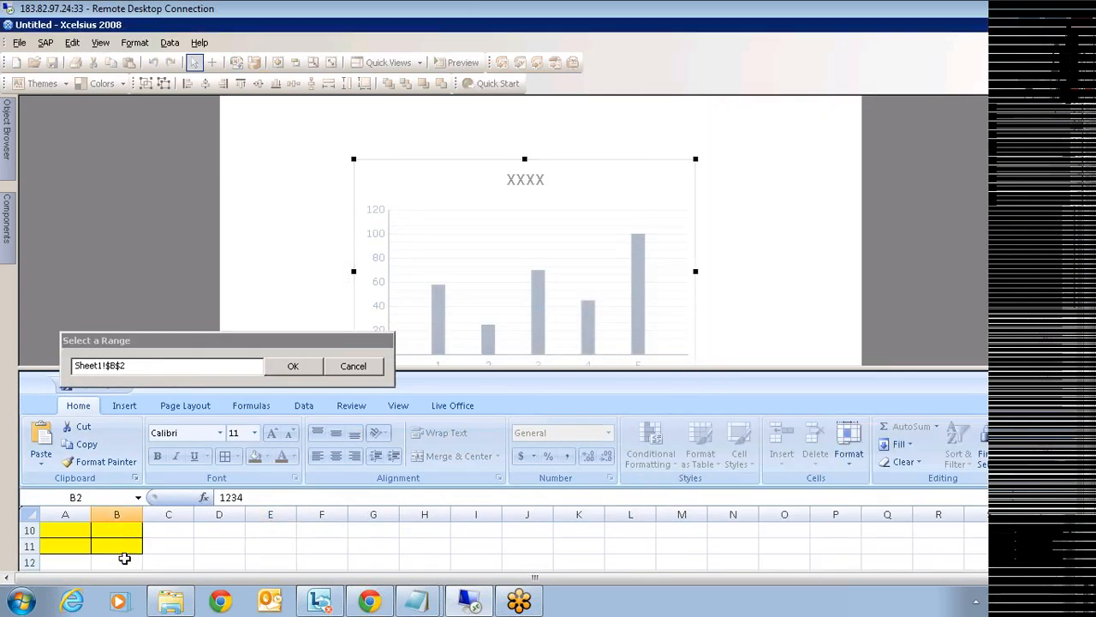
{"action": "left_click", "coordinate": [127, 548], "text": "shift"}
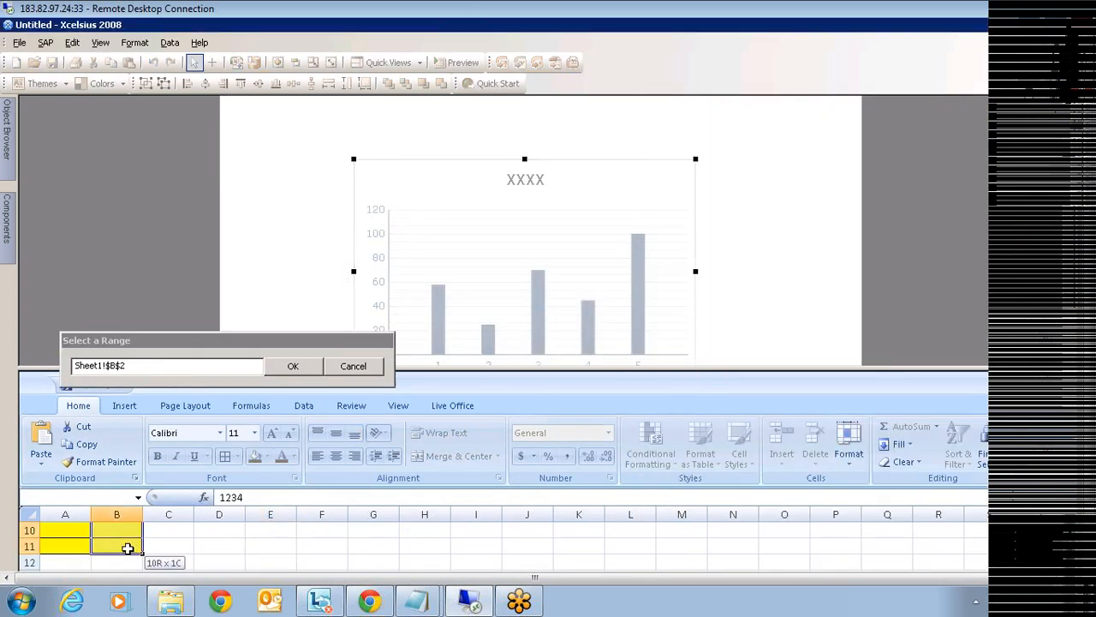
{"action": "left_click", "coordinate": [293, 366]}
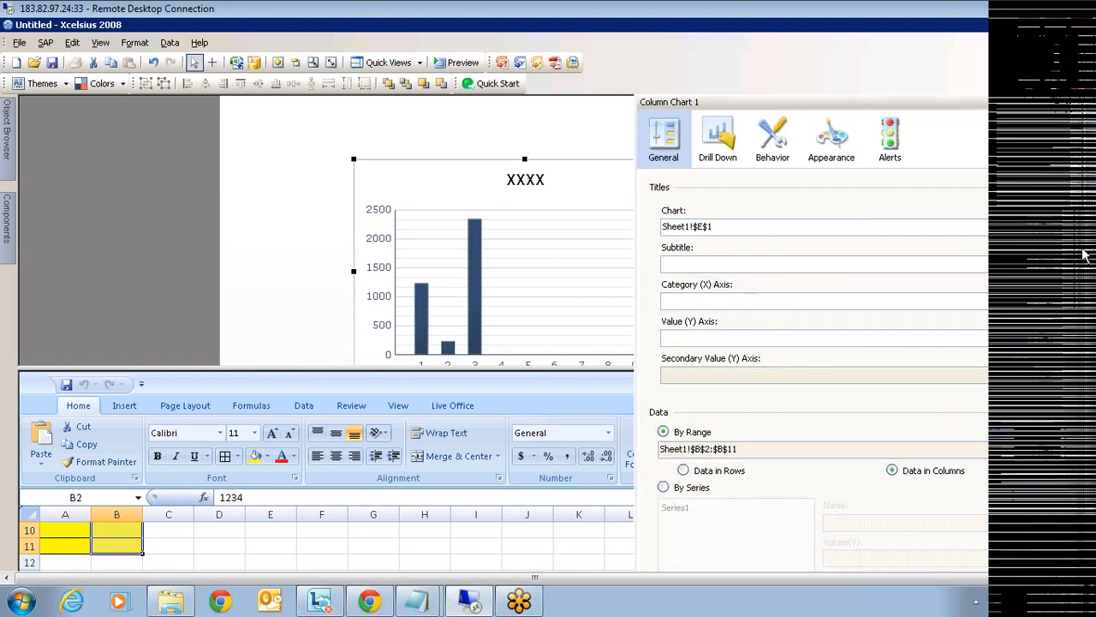
{"action": "left_click", "coordinate": [1094, 485]}
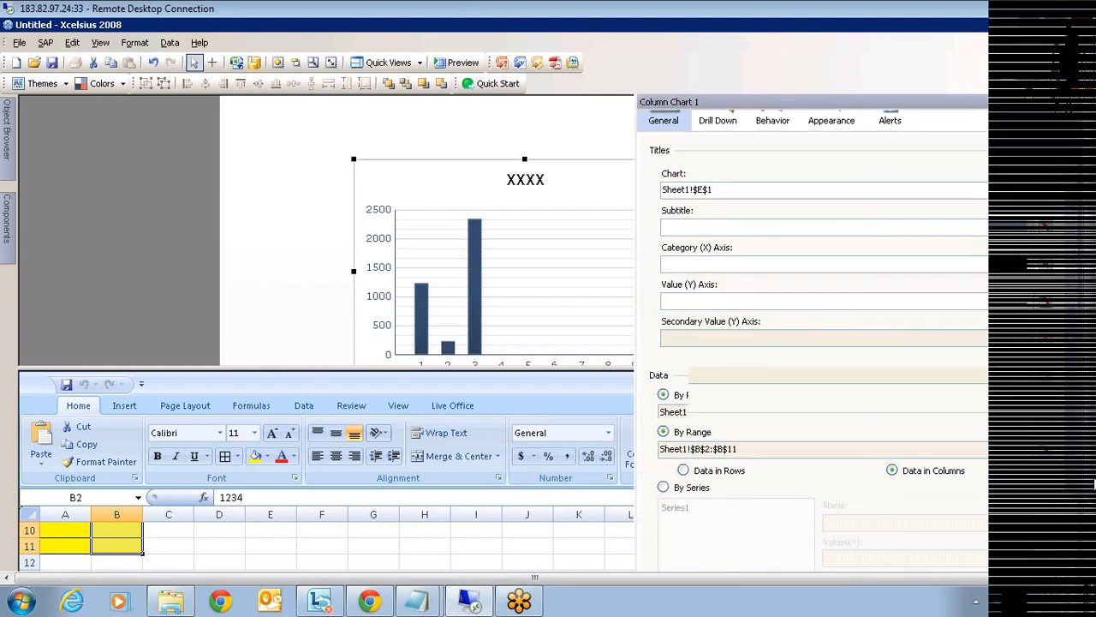
- Switch the chart to By Series with category labels from Sheet1!$A$2:$A$11
{"action": "left_click_drag", "start_coordinate": [1094, 484], "coordinate": [1089, 541]}
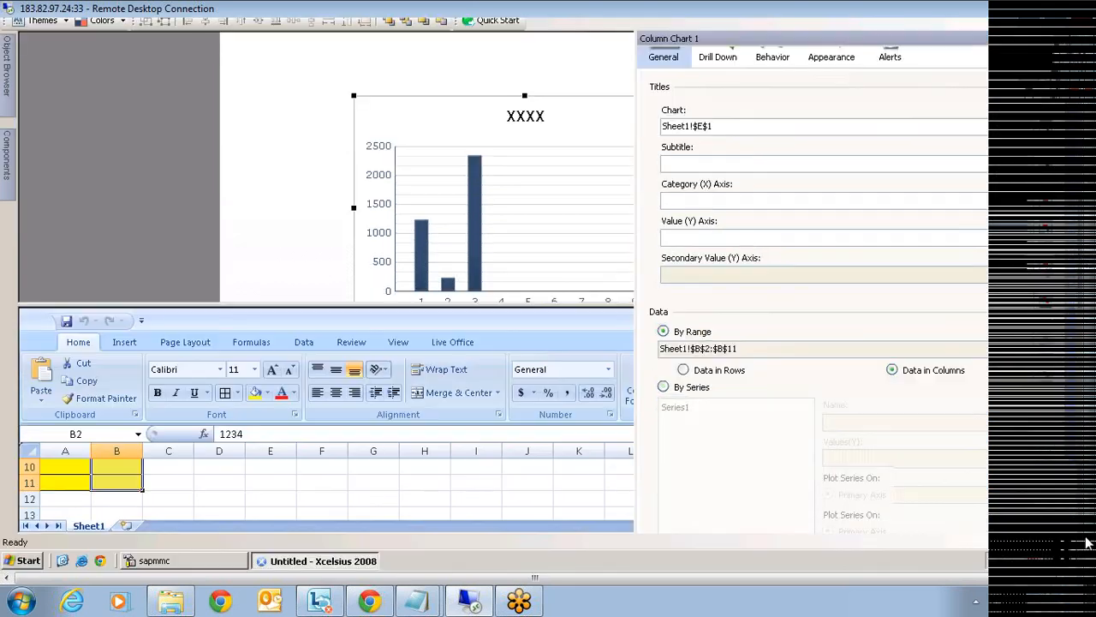
{"action": "left_click", "coordinate": [682, 389]}
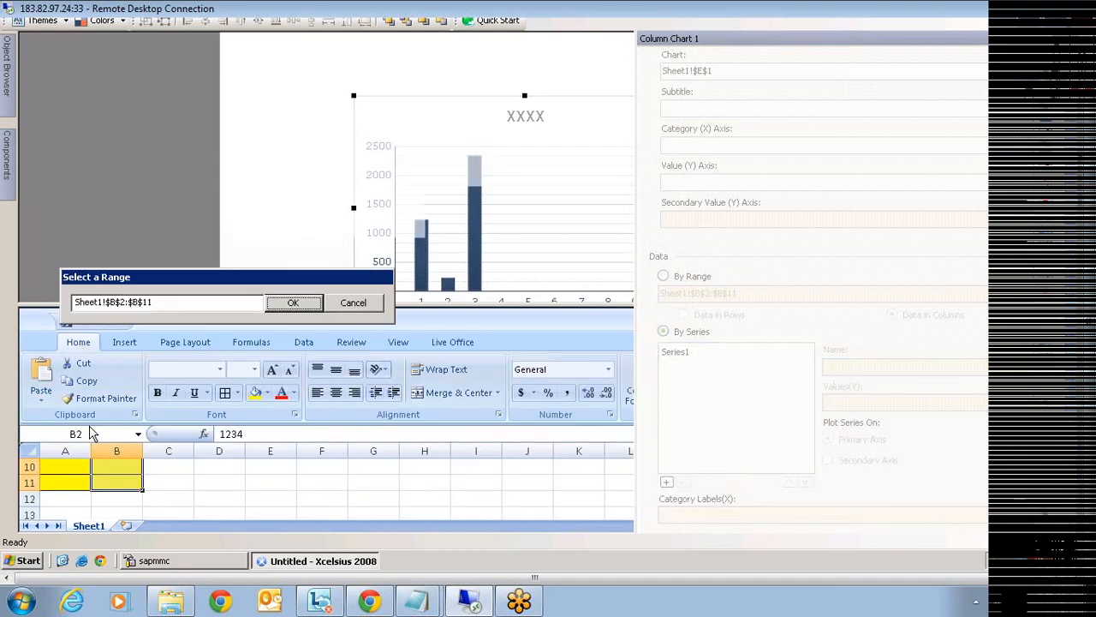
{"action": "left_click_drag", "start_coordinate": [73, 489], "coordinate": [52, 482]}
{"action": "left_click", "coordinate": [292, 304]}
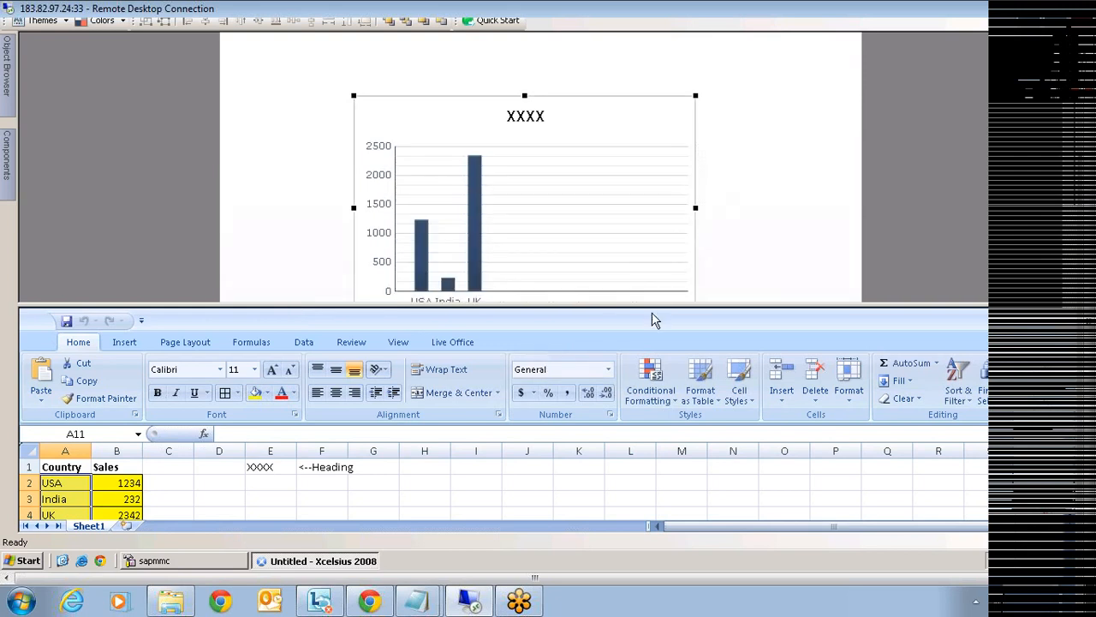
{"action": "left_click_drag", "start_coordinate": [649, 319], "coordinate": [619, 447]}
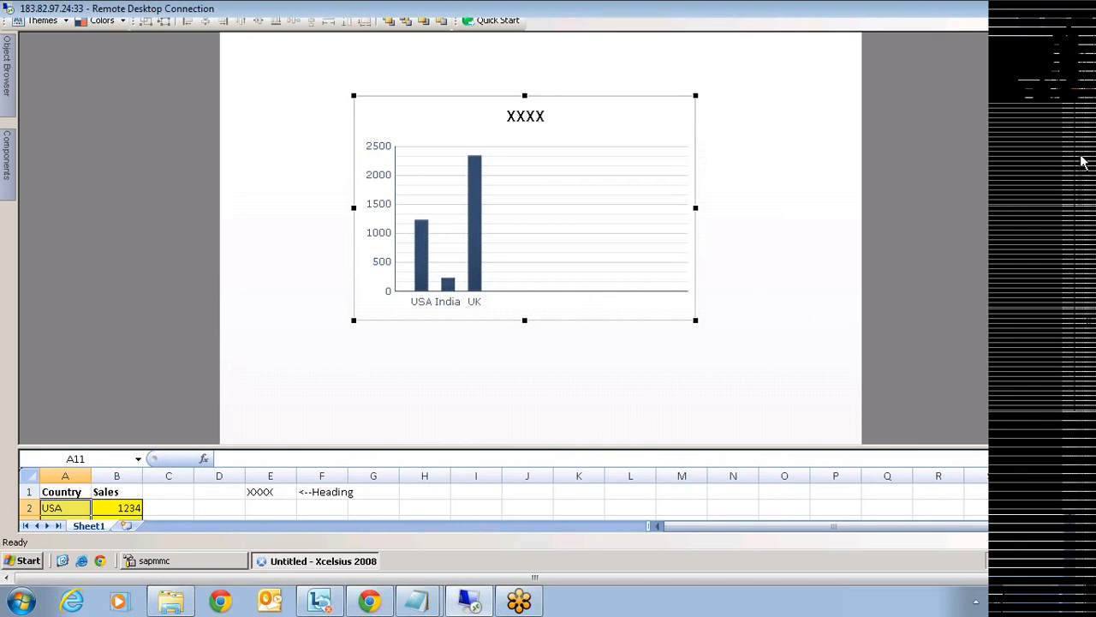
{"action": "mouse_move", "coordinate": [1083, 161]}
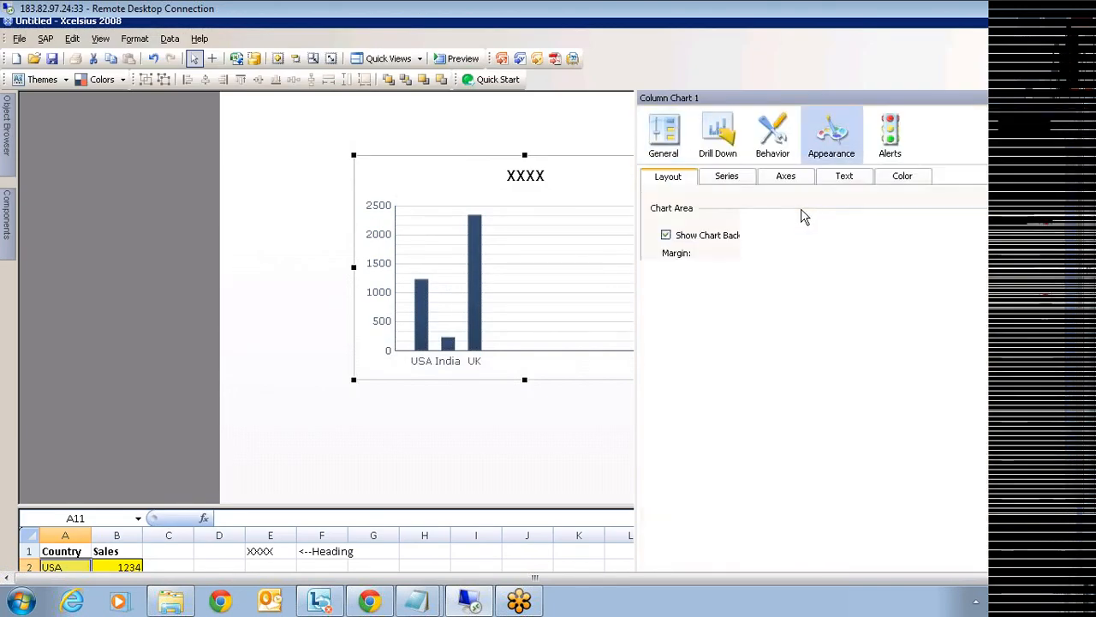
- In the chart's Behavior settings, ignore blank cells in series and values
{"action": "left_click", "coordinate": [771, 136]}
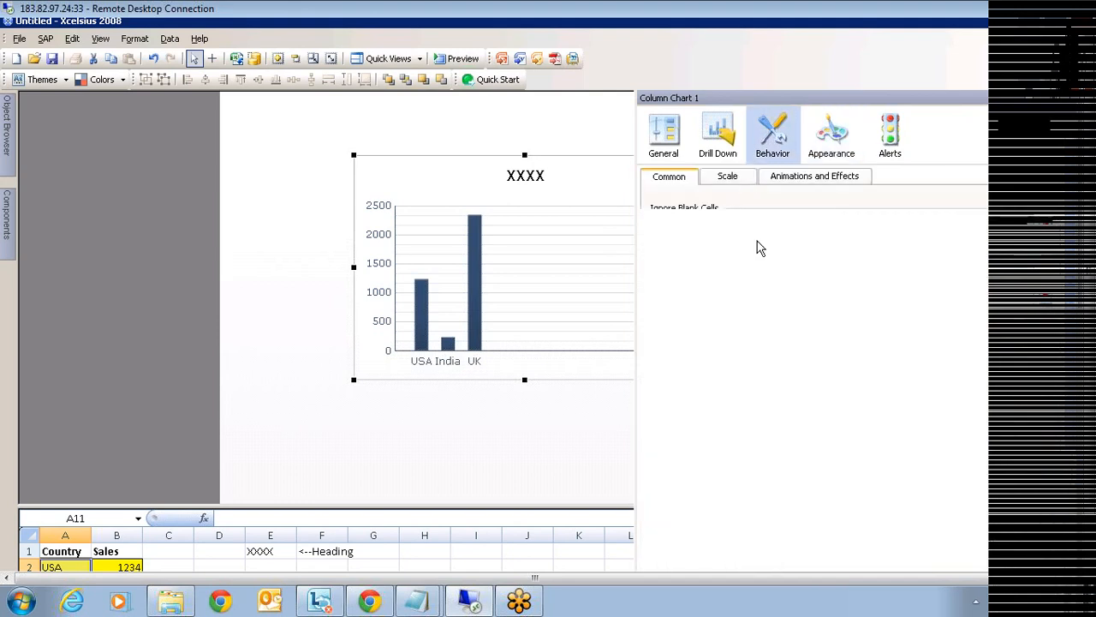
{"action": "left_click", "coordinate": [665, 256]}
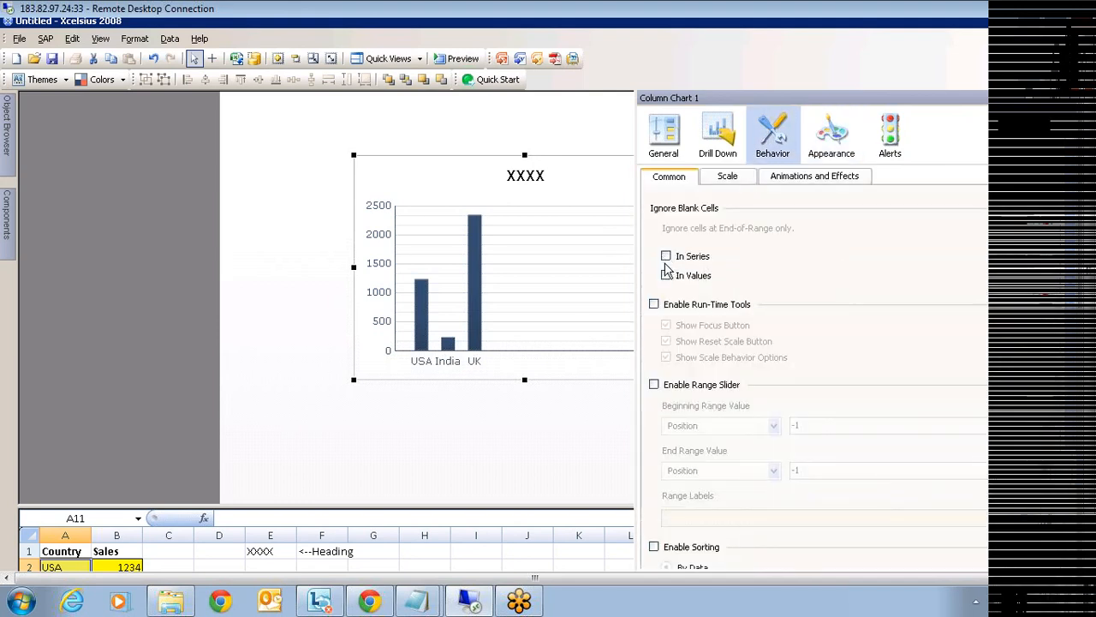
{"action": "left_click", "coordinate": [667, 276]}
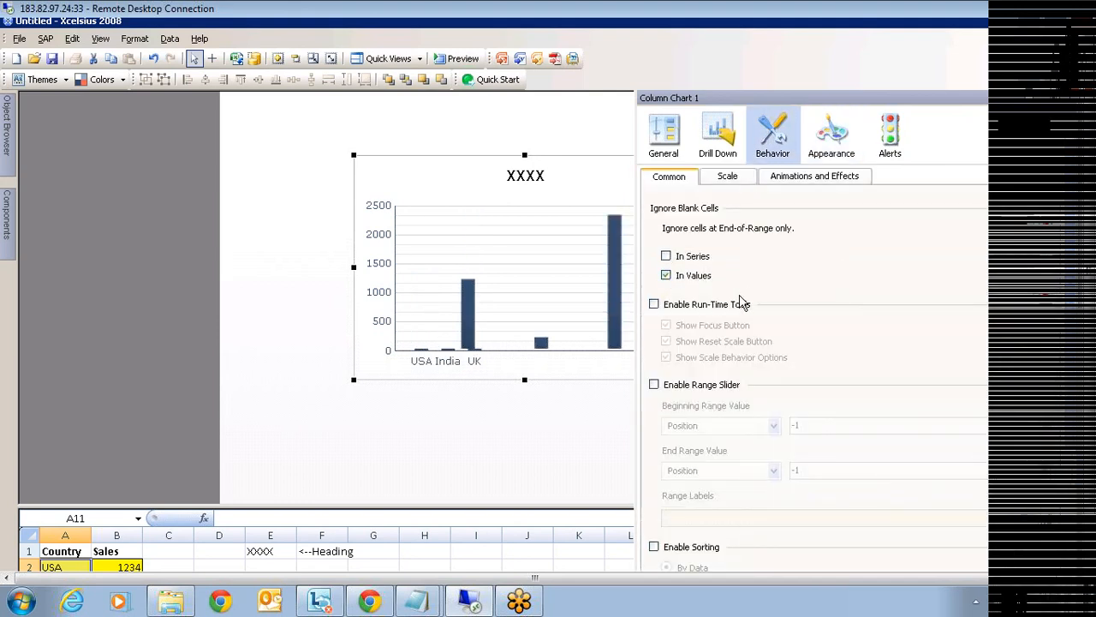
- Uncheck Show Major Gridlines and Show Minor Gridlines under Appearance > Axes
{"action": "left_click", "coordinate": [830, 135]}
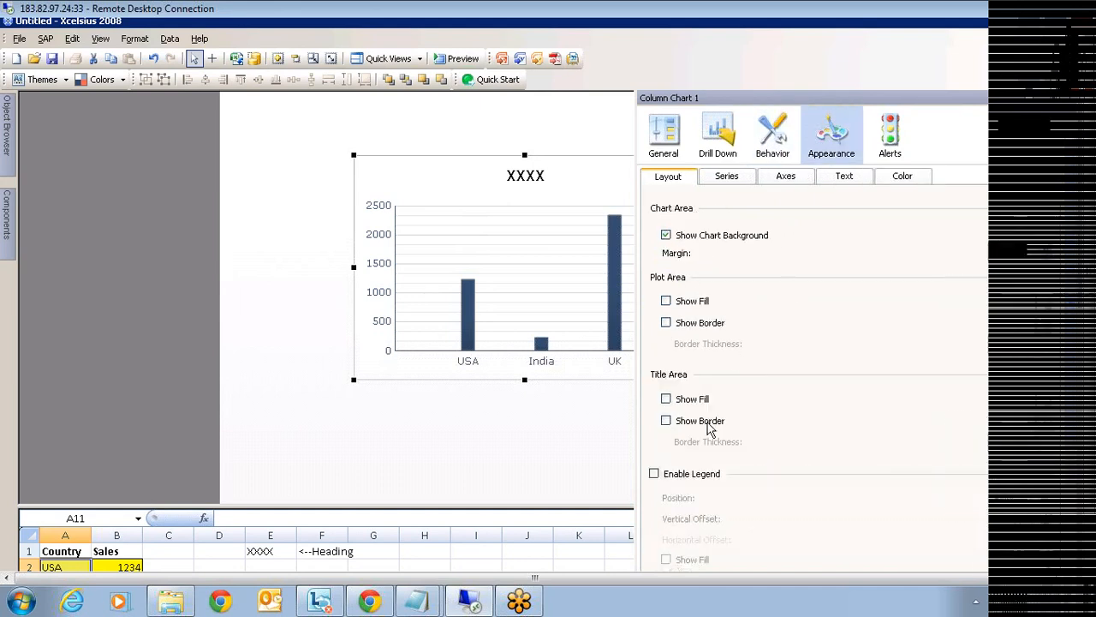
{"action": "left_click", "coordinate": [781, 178]}
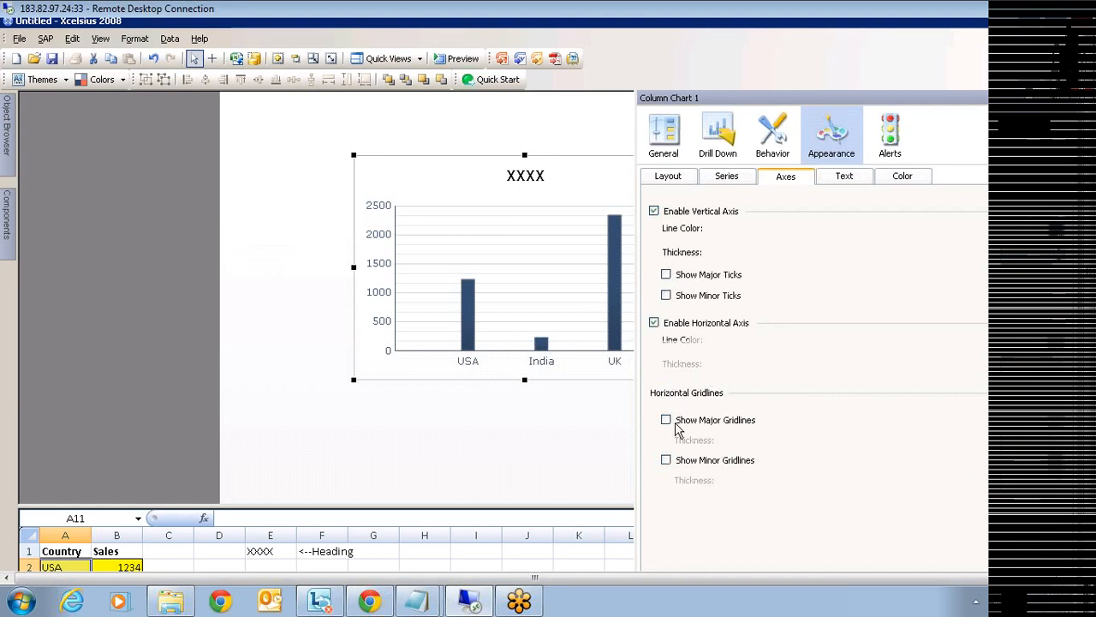
{"action": "left_click", "coordinate": [666, 420]}
{"action": "left_click", "coordinate": [666, 460]}
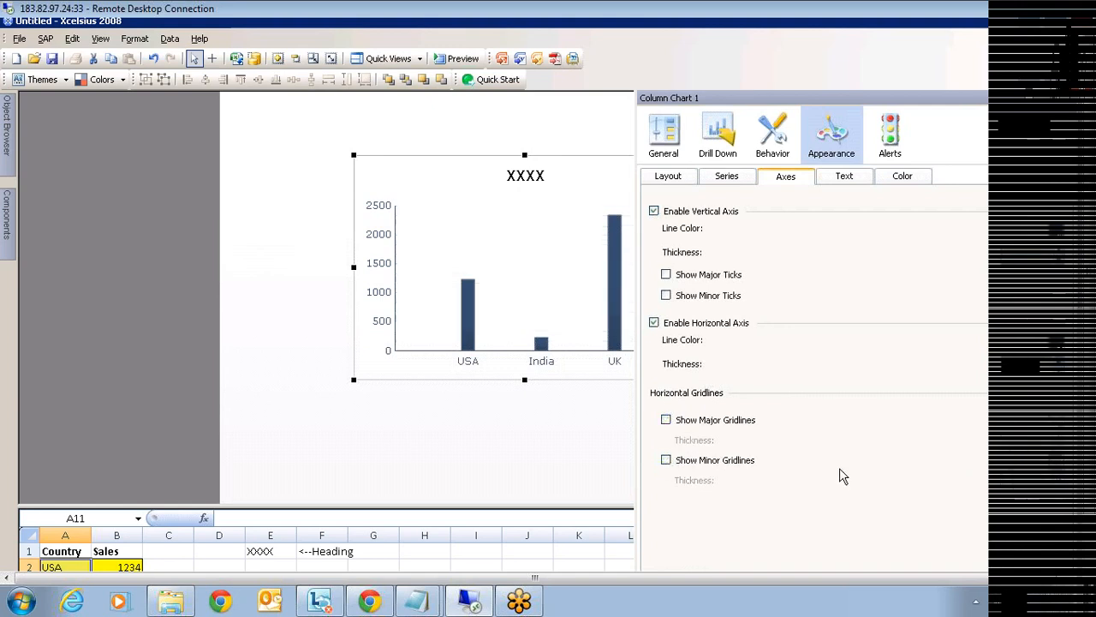
{"action": "left_click", "coordinate": [598, 449]}
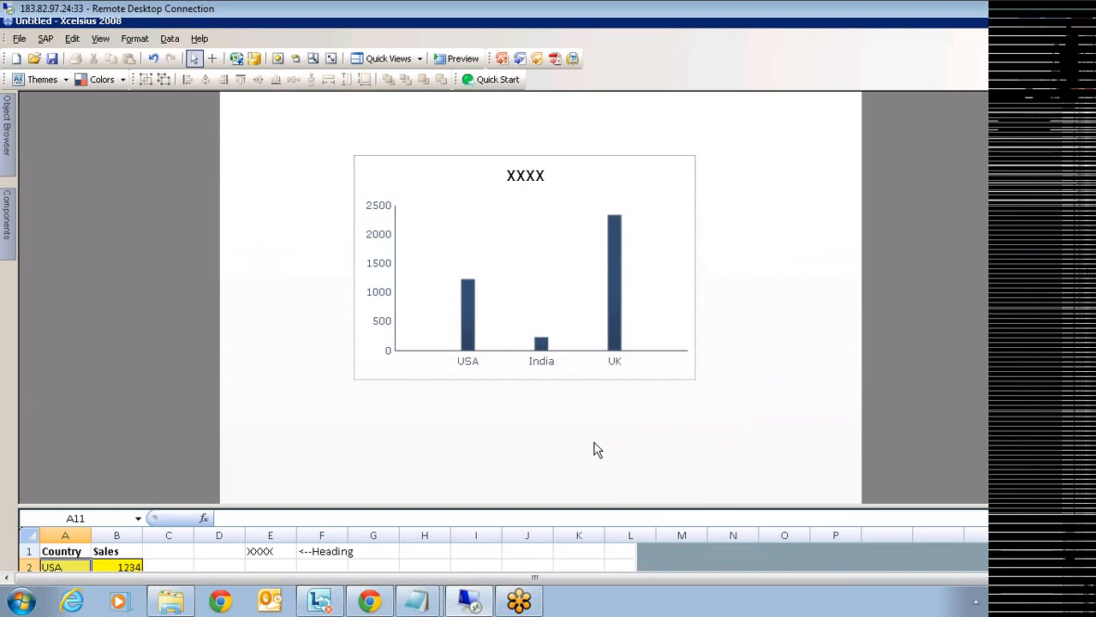
- Apply the Aqua theme so the column chart's bars turn glossy light blue
{"action": "left_click", "coordinate": [66, 80]}
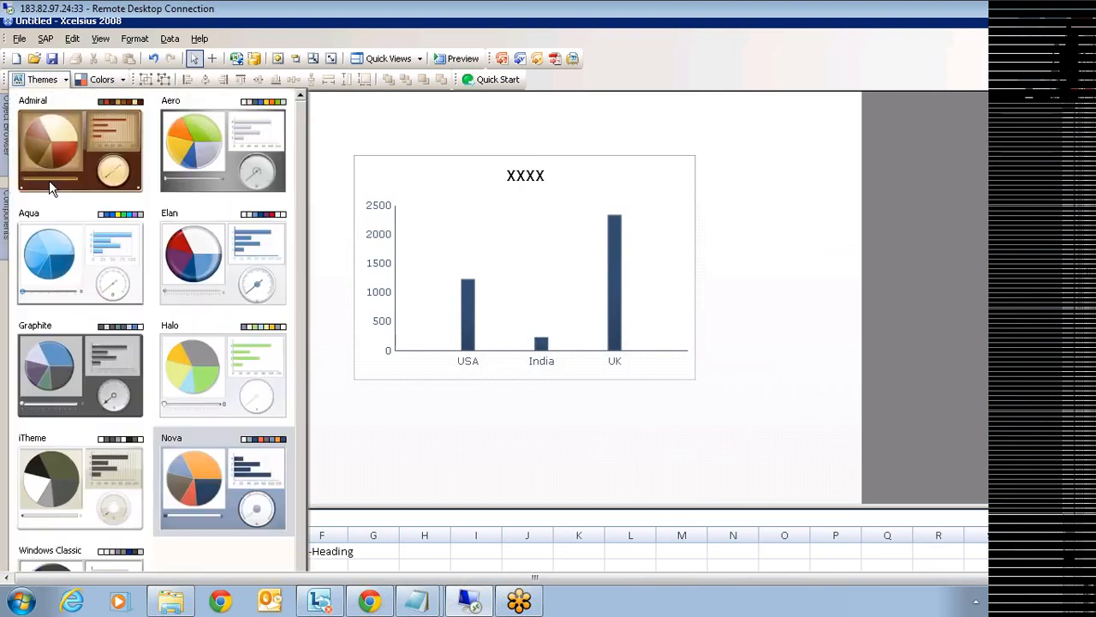
{"action": "left_click", "coordinate": [76, 267]}
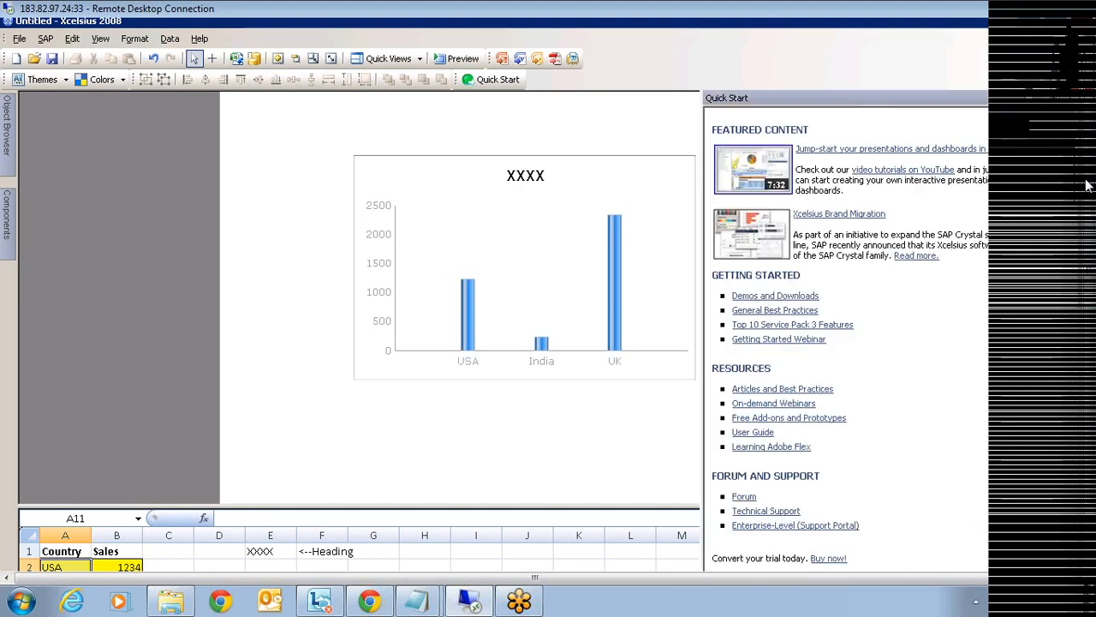
- Set the canvas background to dark blue and enlarge the canvas to frame the column chart
{"action": "left_click", "coordinate": [1060, 233]}
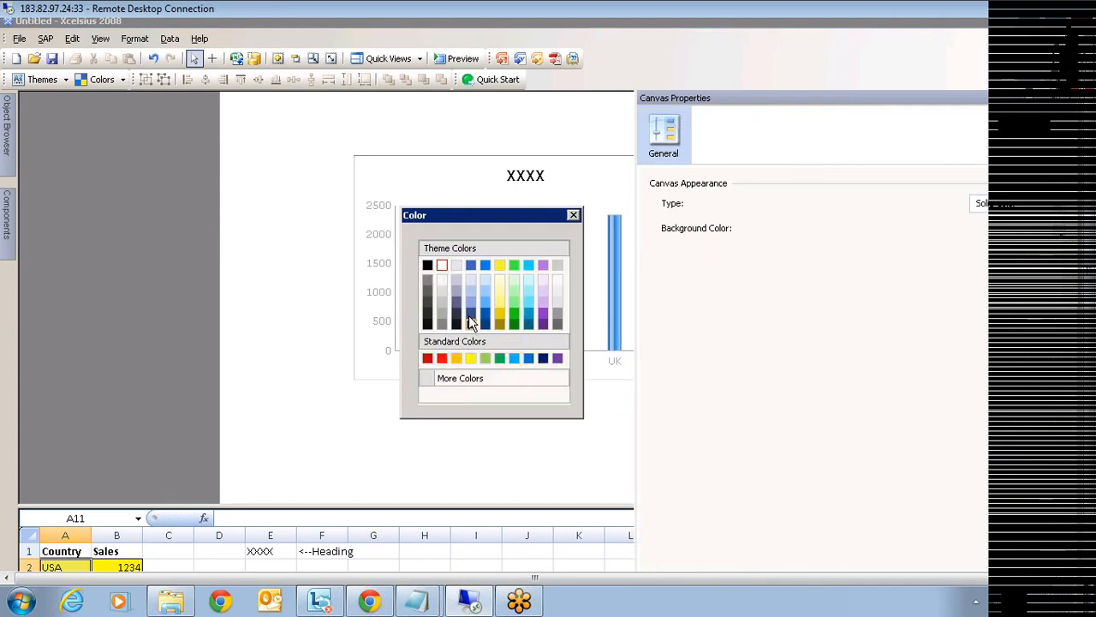
{"action": "left_click", "coordinate": [469, 317]}
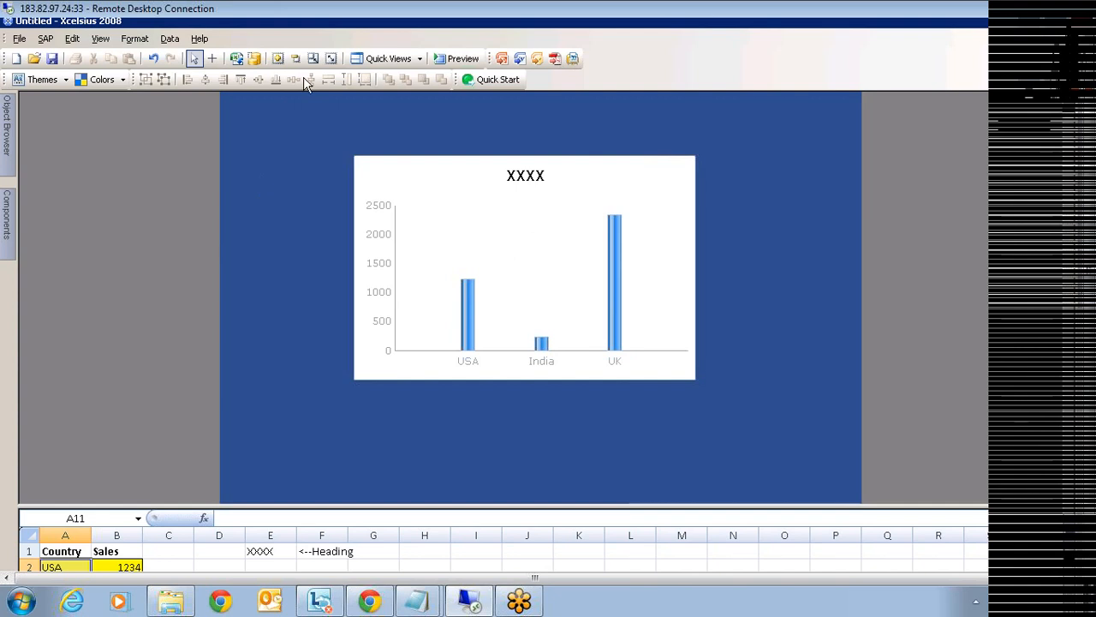
{"action": "left_click", "coordinate": [314, 60]}
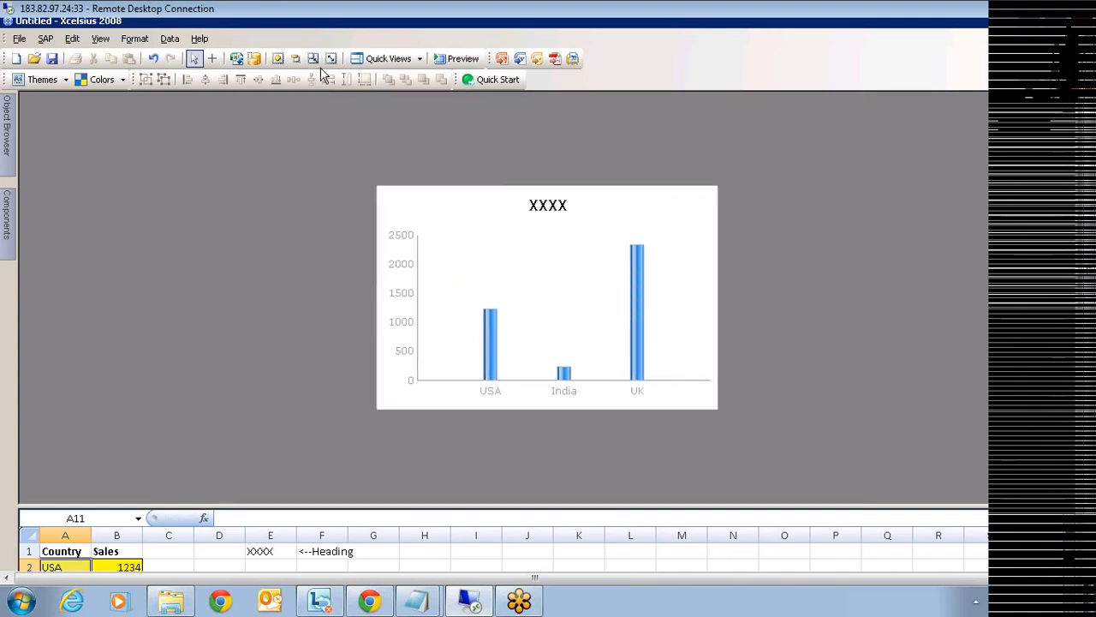
{"action": "left_click", "coordinate": [279, 60]}
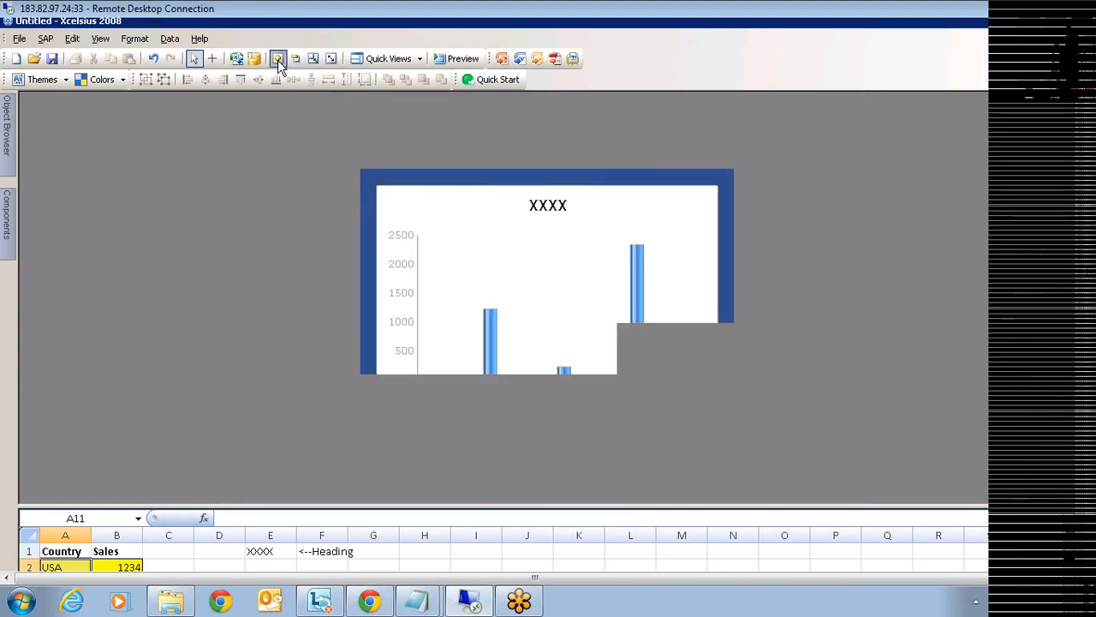
{"action": "left_click", "coordinate": [278, 60]}
{"action": "left_click", "coordinate": [278, 60]}
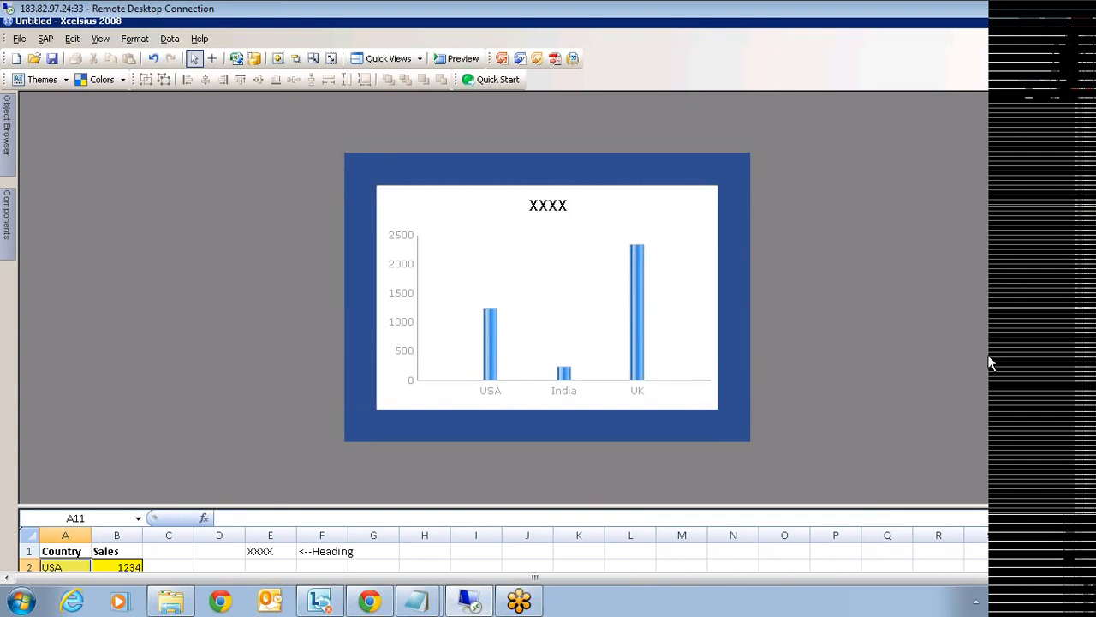
{"action": "left_click", "coordinate": [468, 246]}
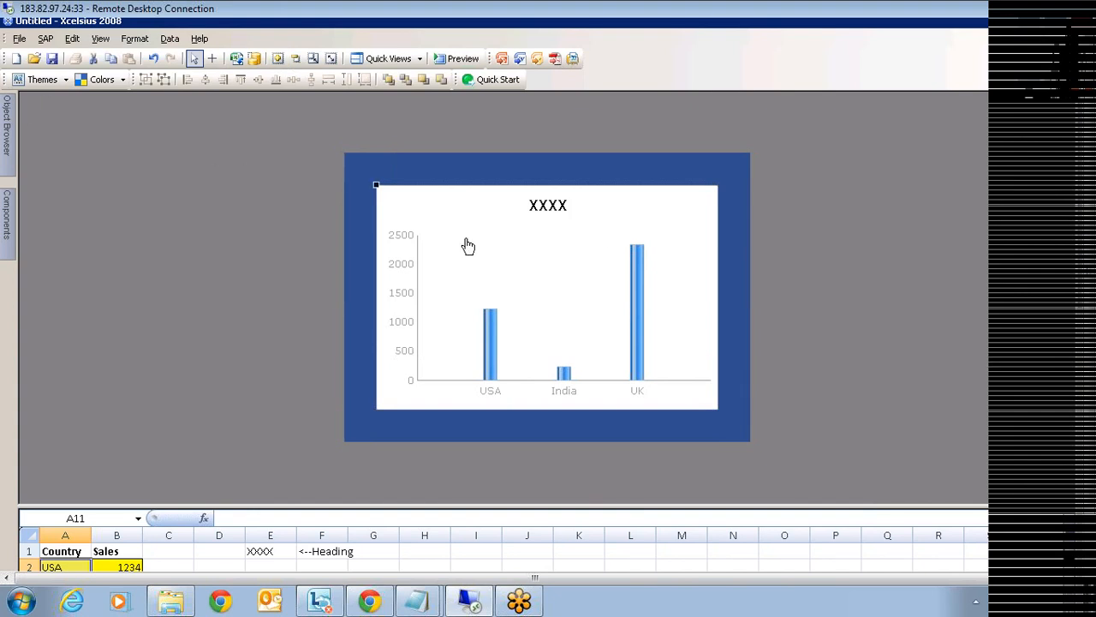
{"action": "left_click", "coordinate": [66, 79]}
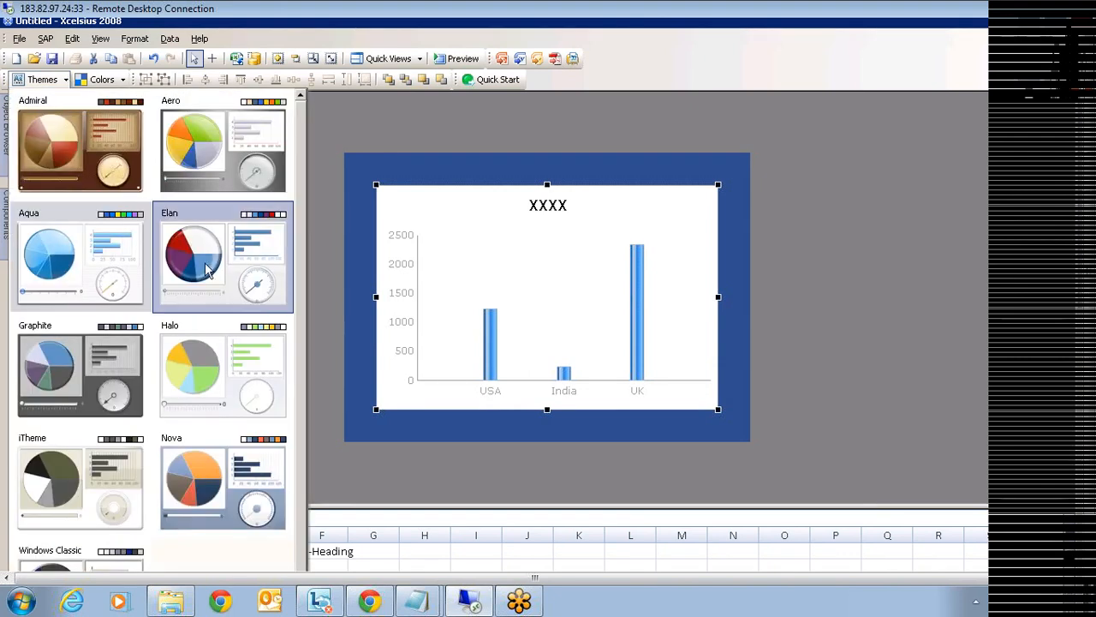
- Apply the Elan theme for flat blue columns on a light panel, then deselect the chart
{"action": "left_click", "coordinate": [206, 269]}
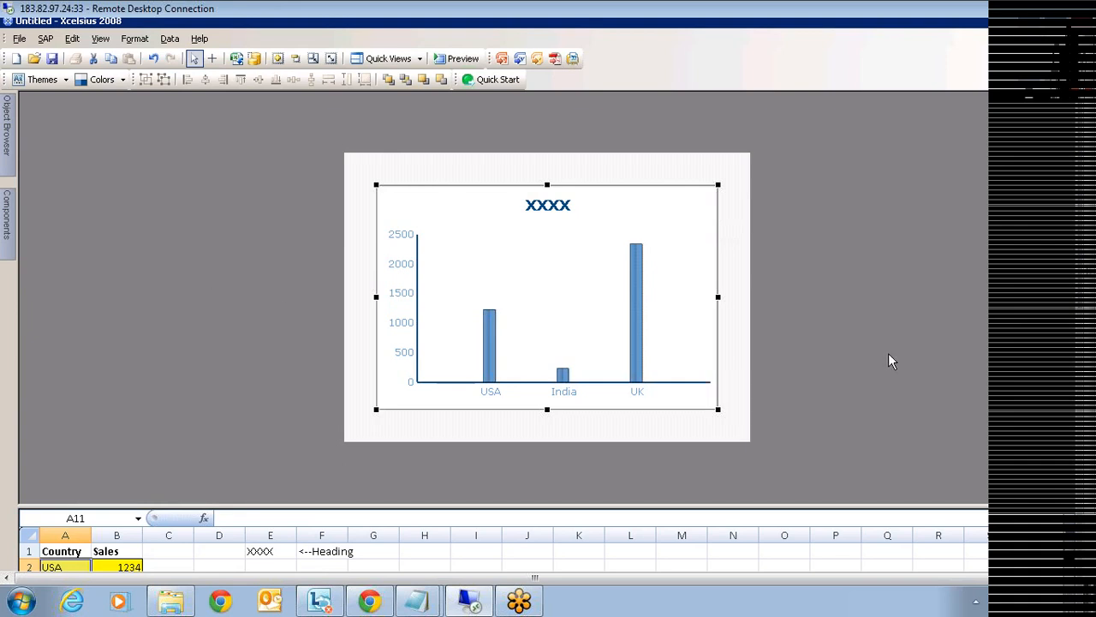
{"action": "left_click", "coordinate": [846, 324]}
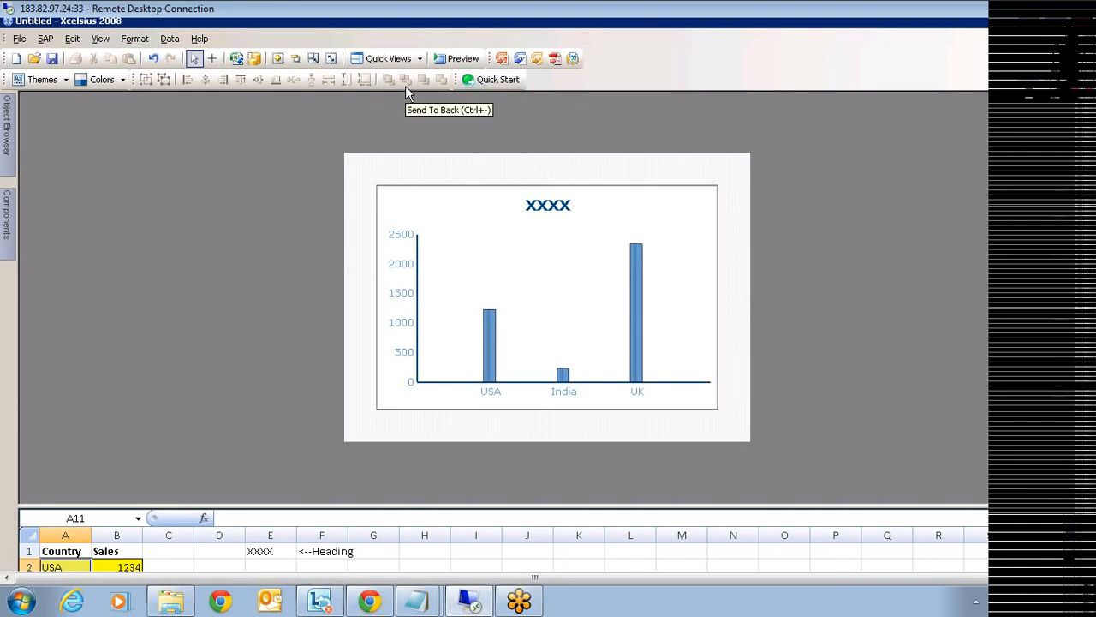
- Add Connection 1 as a Flash Variables connection in CSV format with a new range Range_0
{"action": "left_click", "coordinate": [256, 65]}
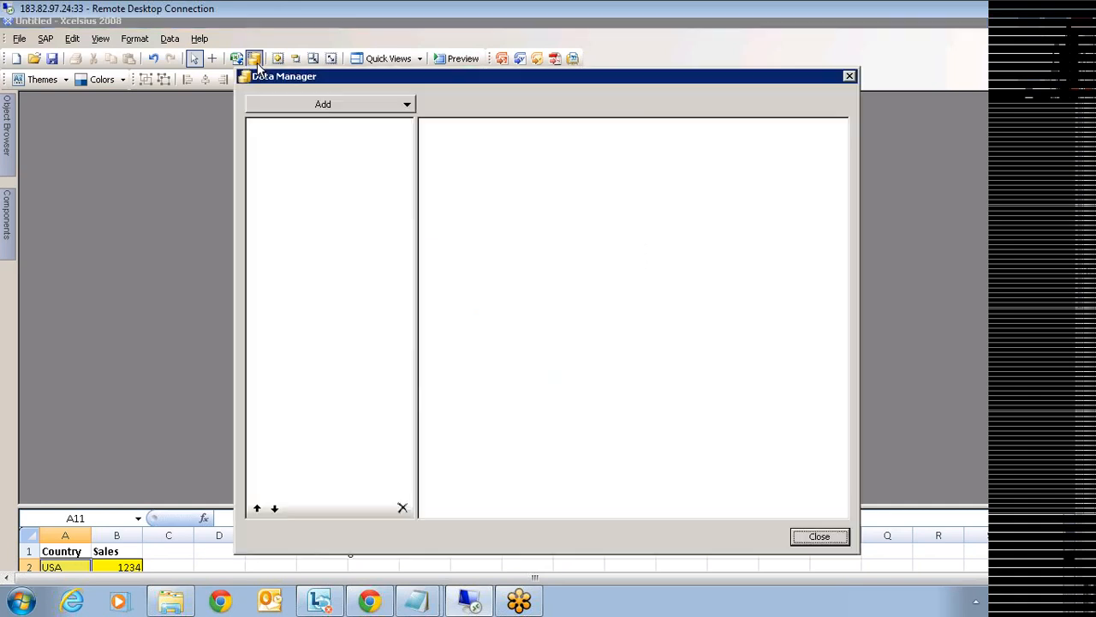
{"action": "left_click", "coordinate": [341, 106]}
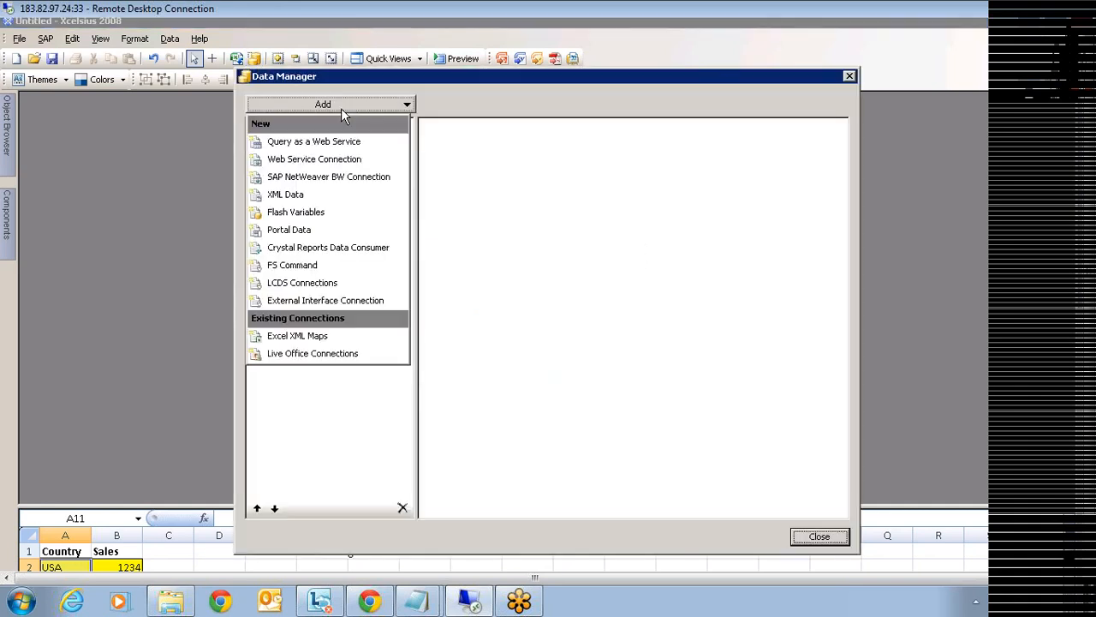
{"action": "left_click", "coordinate": [313, 213]}
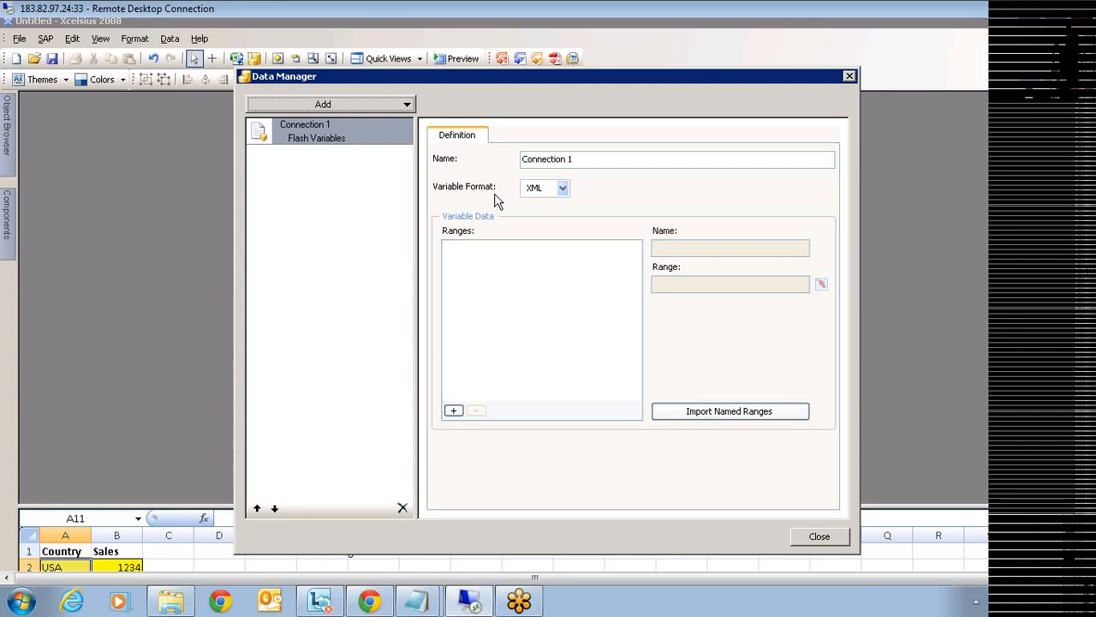
{"action": "left_click", "coordinate": [541, 192]}
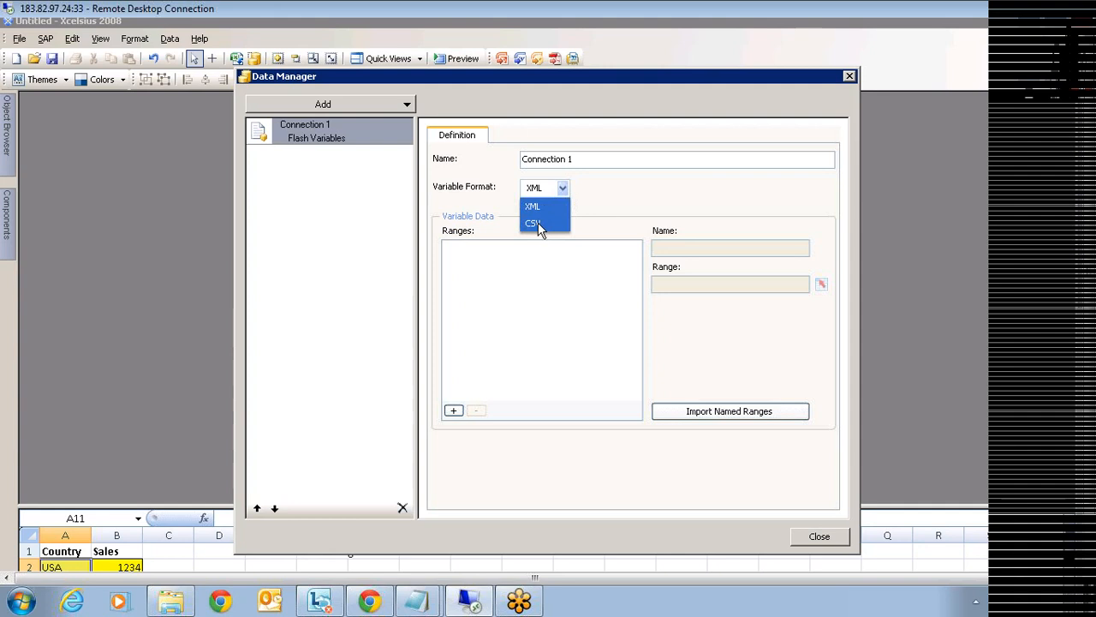
{"action": "left_click", "coordinate": [537, 223]}
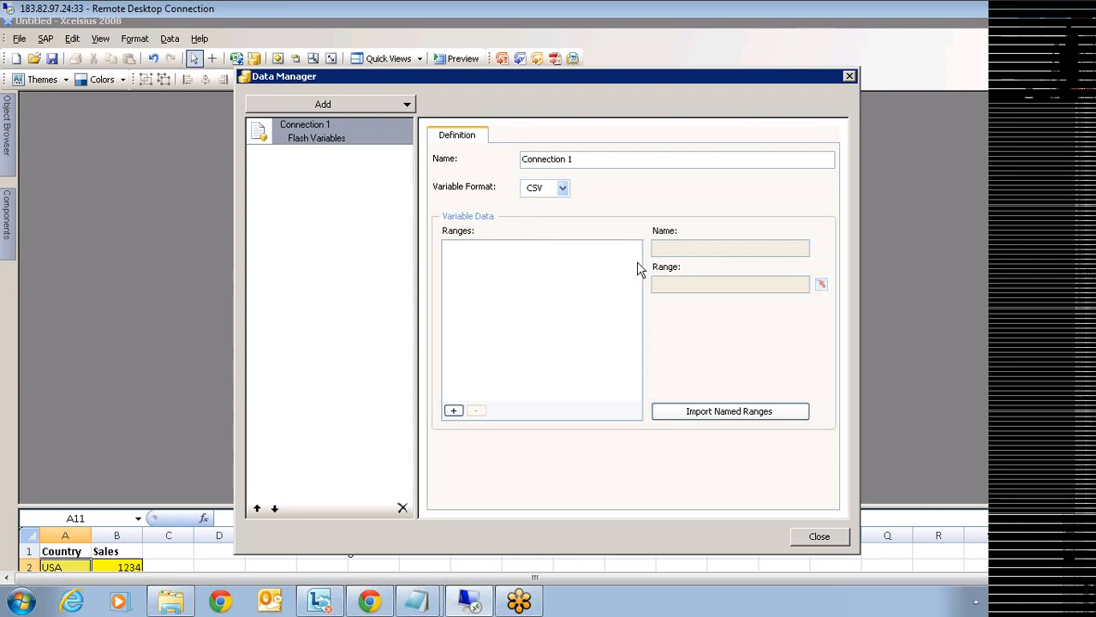
{"action": "left_click", "coordinate": [454, 411]}
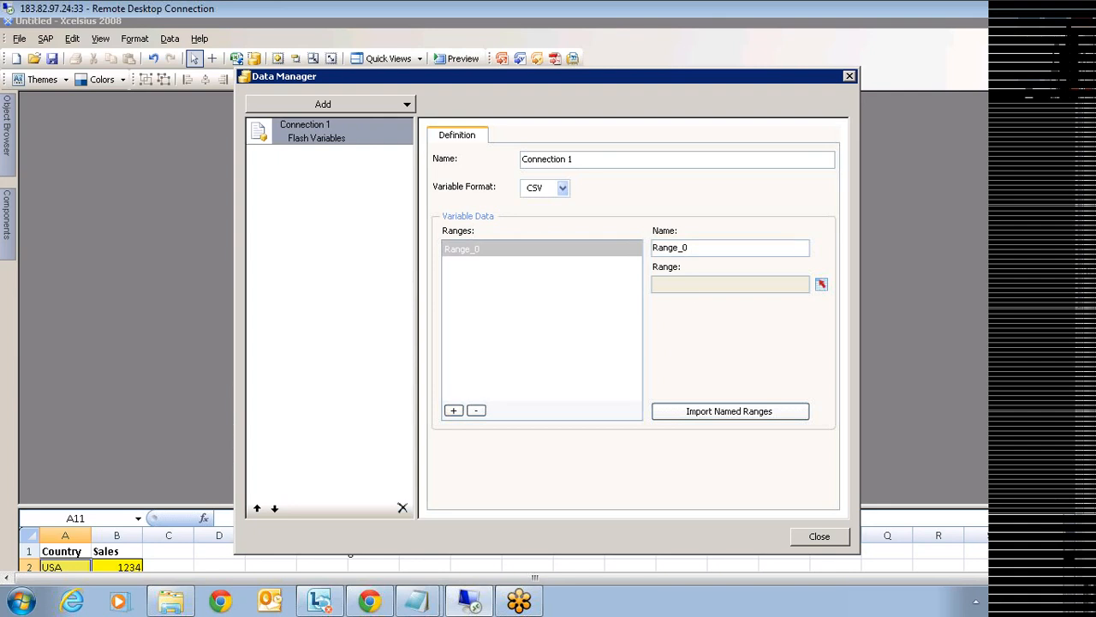
- Rename Range_0 to 'Title' and bind it to cell E1 on Sheet1
{"action": "left_click_drag", "start_coordinate": [690, 248], "coordinate": [599, 234]}
{"action": "type", "text": "Title"}
{"action": "left_click", "coordinate": [822, 286]}
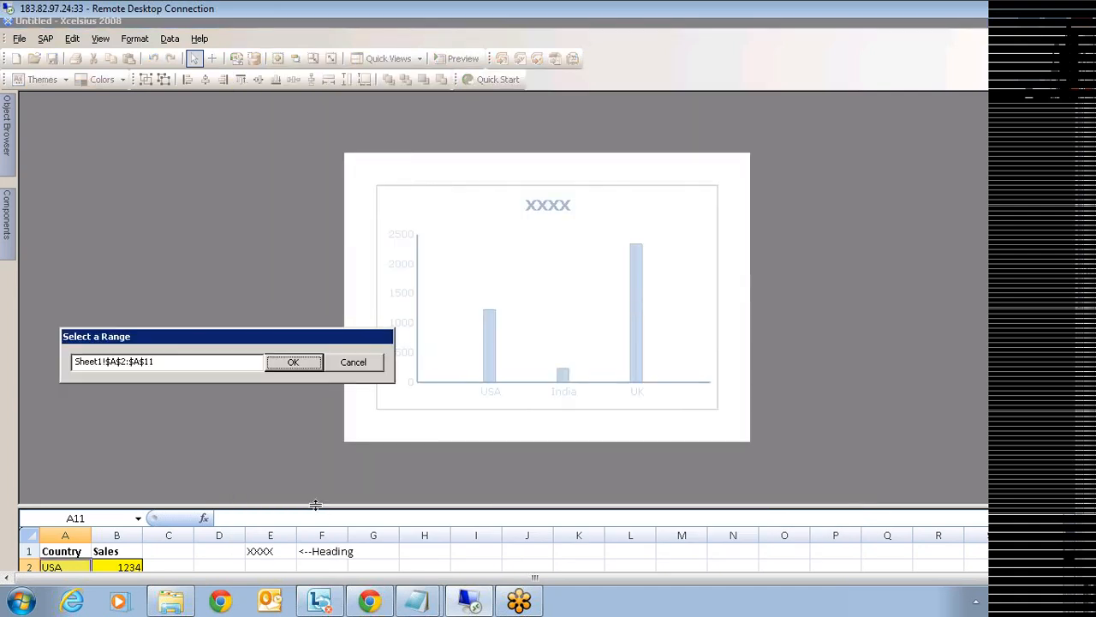
{"action": "left_click_drag", "start_coordinate": [315, 505], "coordinate": [314, 254]}
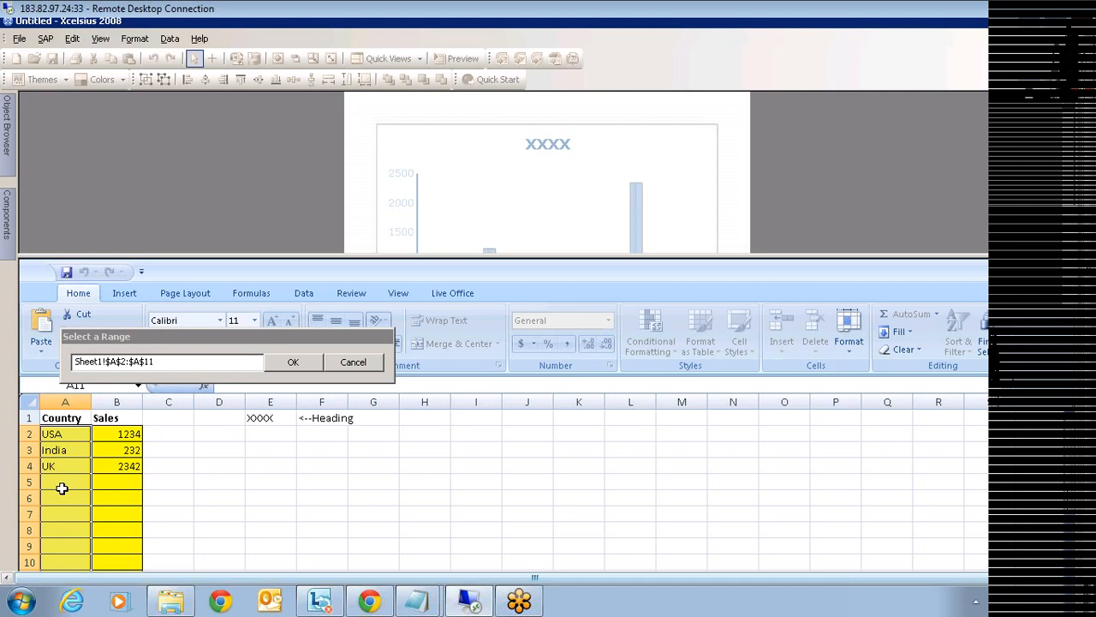
{"action": "left_click", "coordinate": [262, 418]}
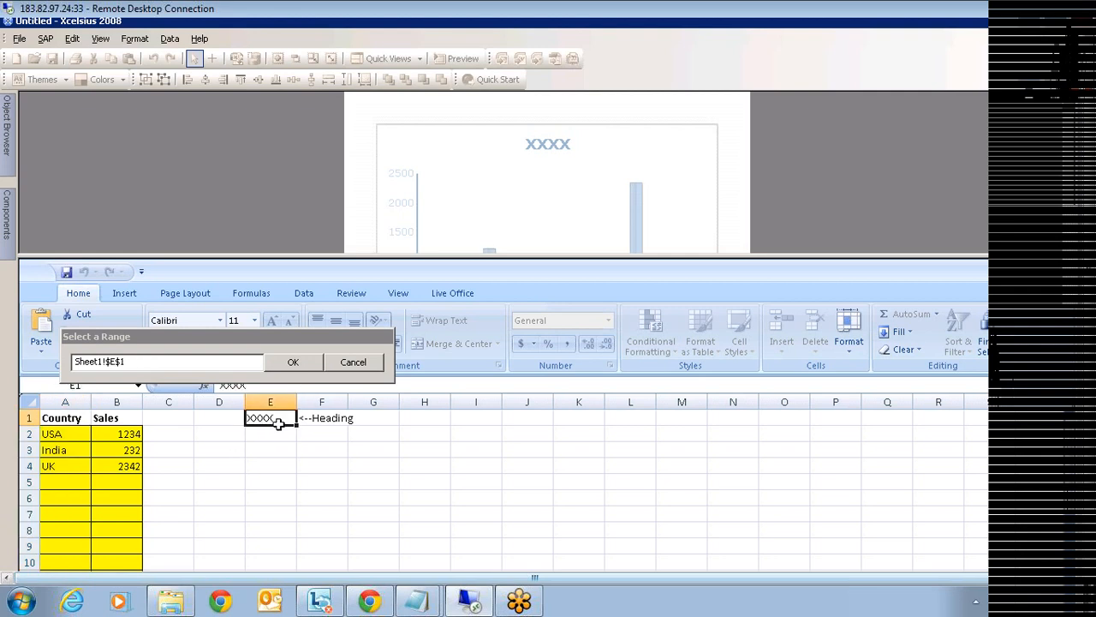
{"action": "left_click", "coordinate": [293, 362]}
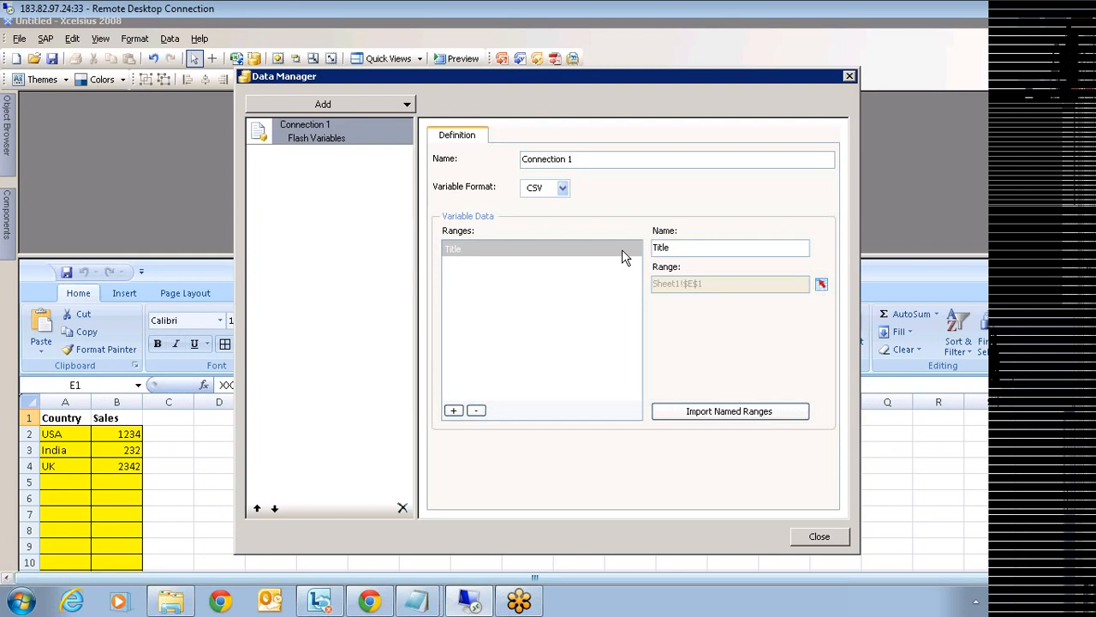
- Rebind the Title range to Sheet1 E1:E2 and close the Data Manager
{"action": "left_click", "coordinate": [821, 283]}
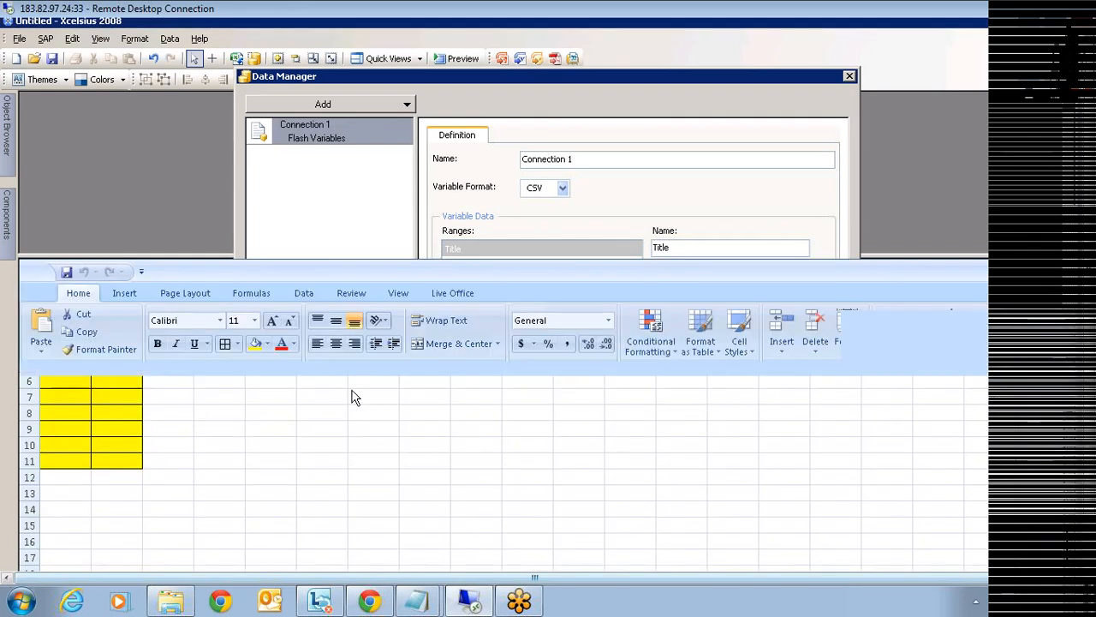
{"action": "left_click", "coordinate": [271, 417]}
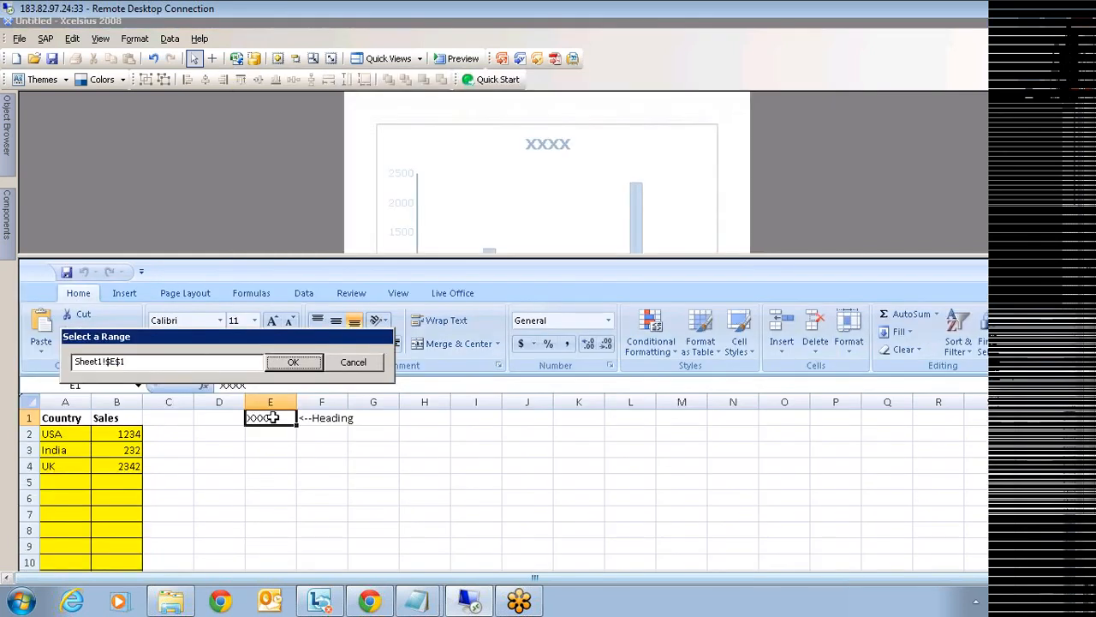
{"action": "left_click_drag", "start_coordinate": [272, 417], "coordinate": [272, 435]}
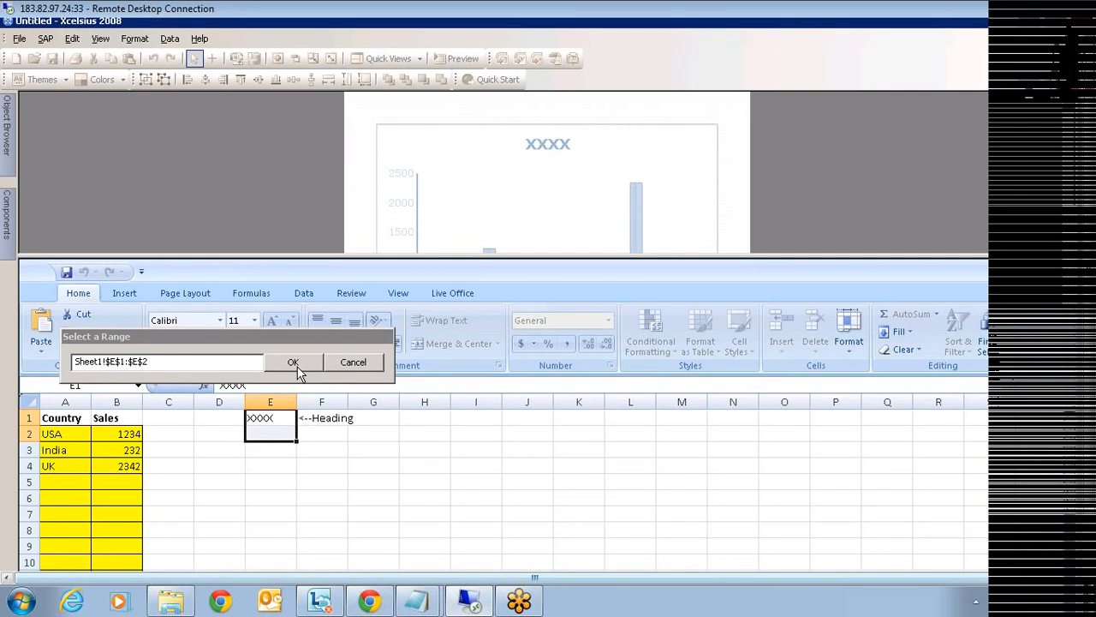
{"action": "left_click", "coordinate": [293, 362]}
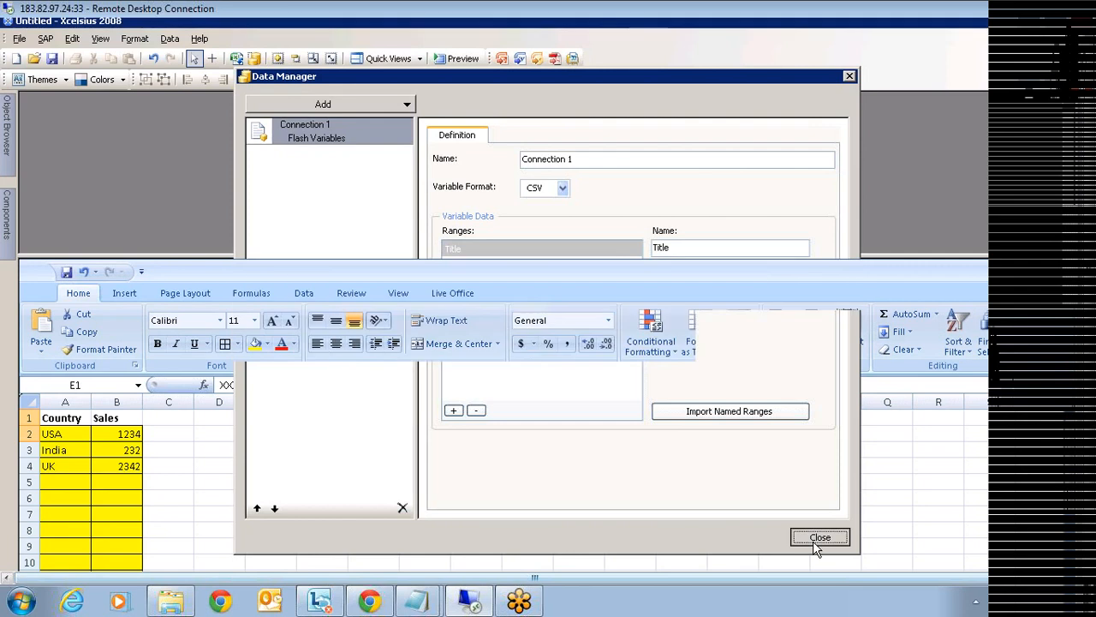
{"action": "left_click", "coordinate": [815, 538]}
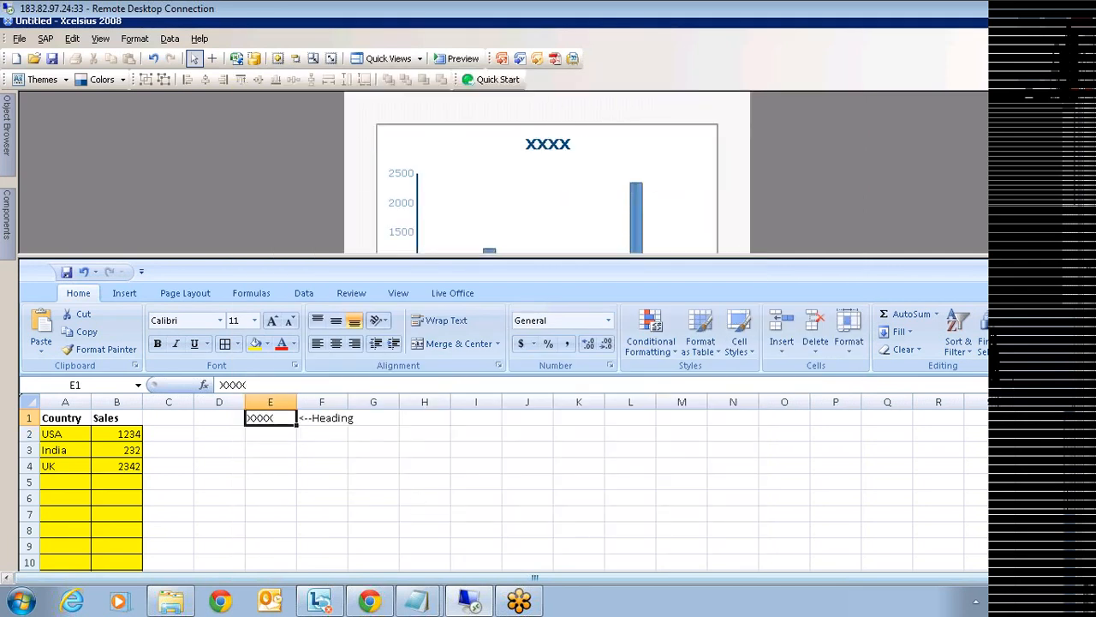
- Fill cell E1 red and change F1's note from Heading to '<--Title'
{"action": "left_click", "coordinate": [269, 342]}
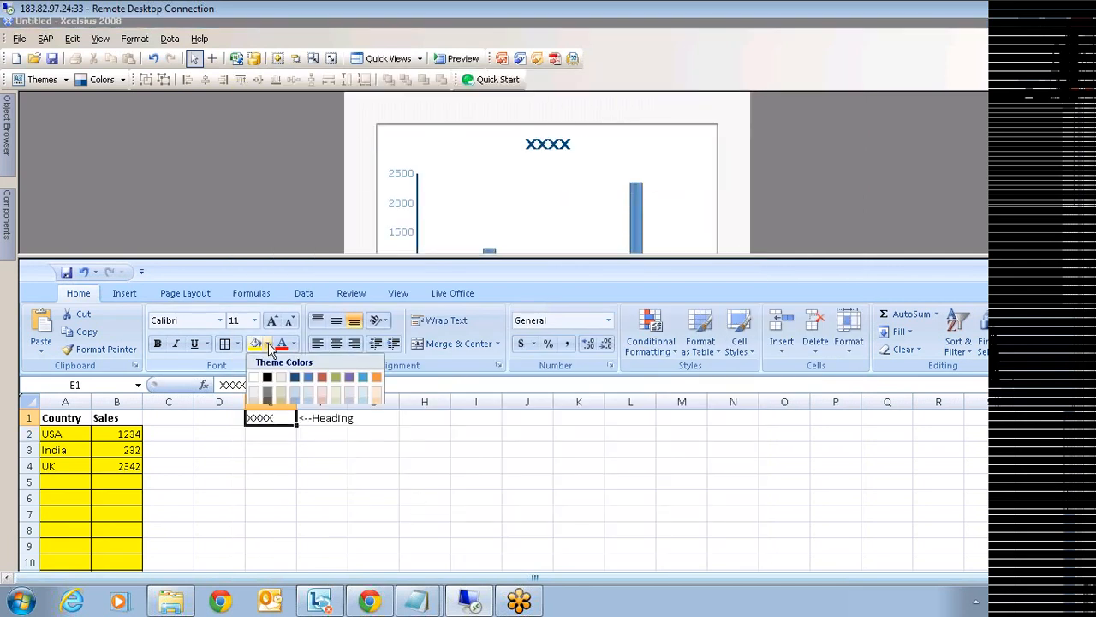
{"action": "left_click", "coordinate": [256, 465]}
{"action": "left_click", "coordinate": [304, 418]}
{"action": "left_click_drag", "start_coordinate": [233, 384], "coordinate": [274, 384]}
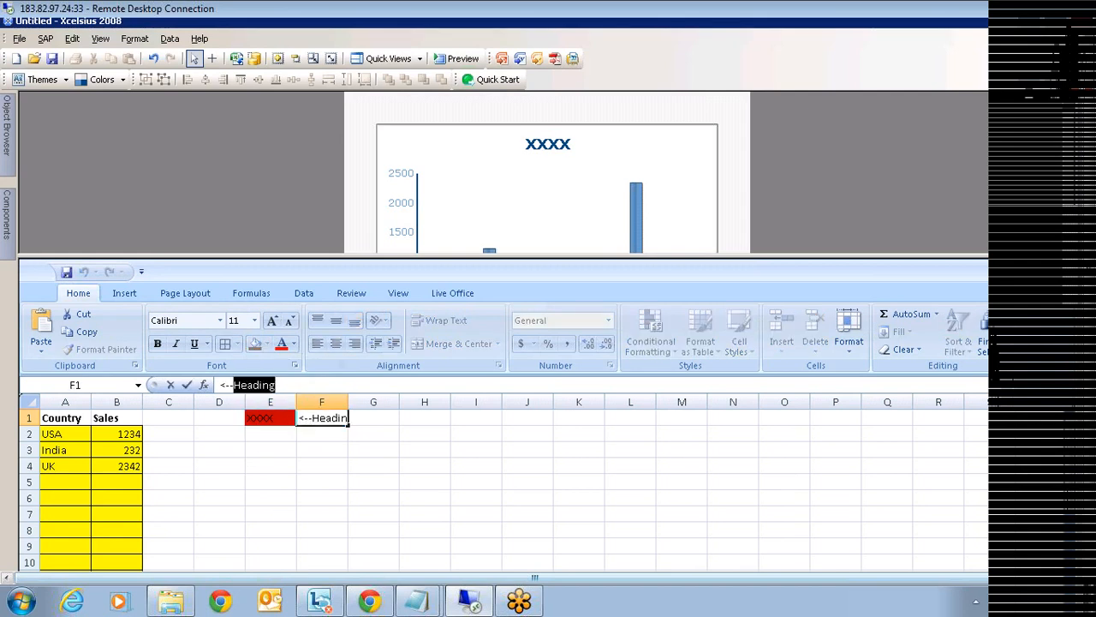
{"action": "type", "text": "Title"}
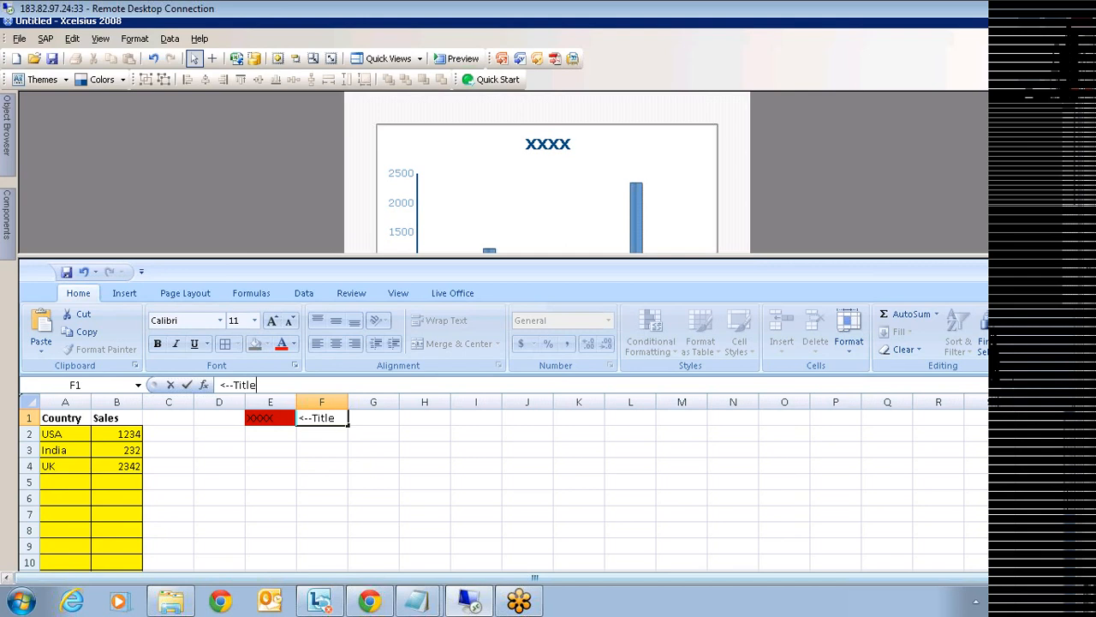
{"action": "left_click", "coordinate": [271, 435]}
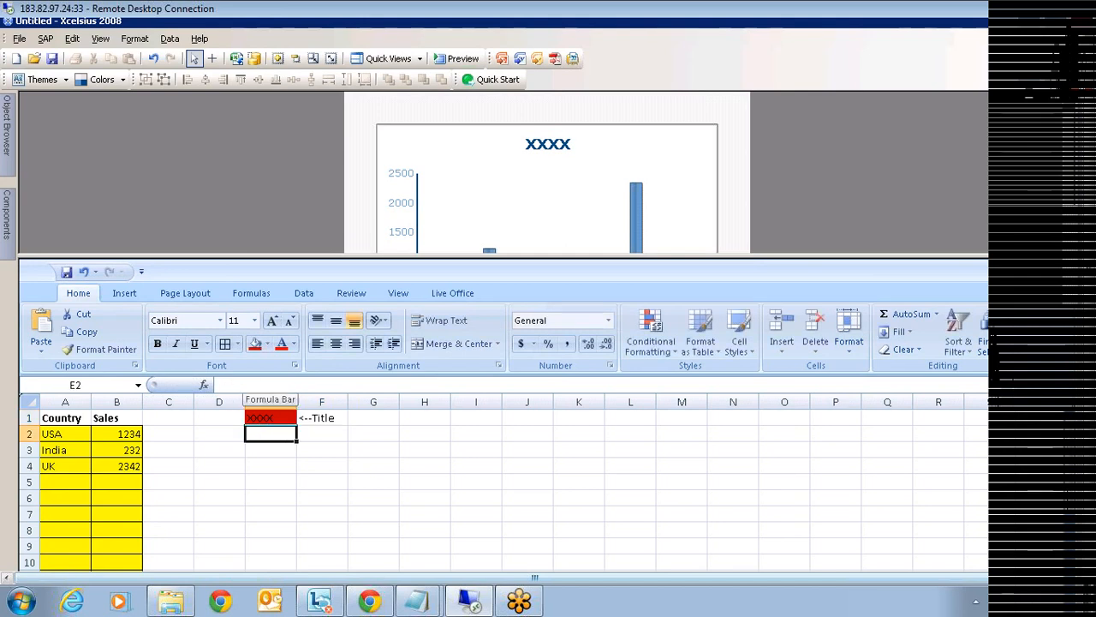
- Fill cell E2 orange and type '<--Sub Title' in F2
{"action": "left_click", "coordinate": [268, 344]}
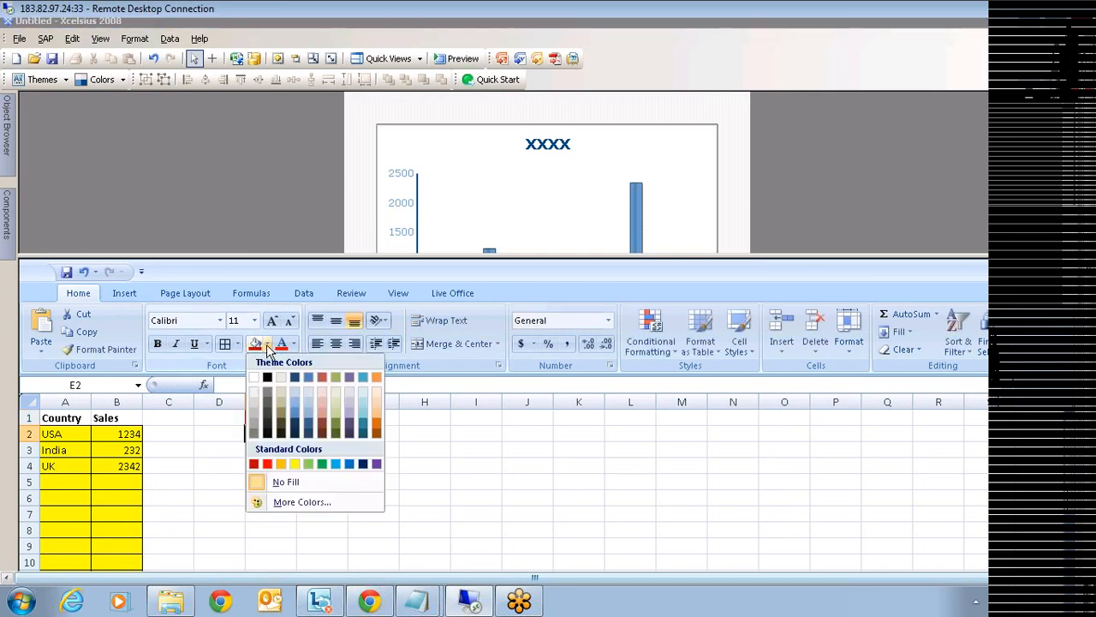
{"action": "left_click", "coordinate": [281, 464]}
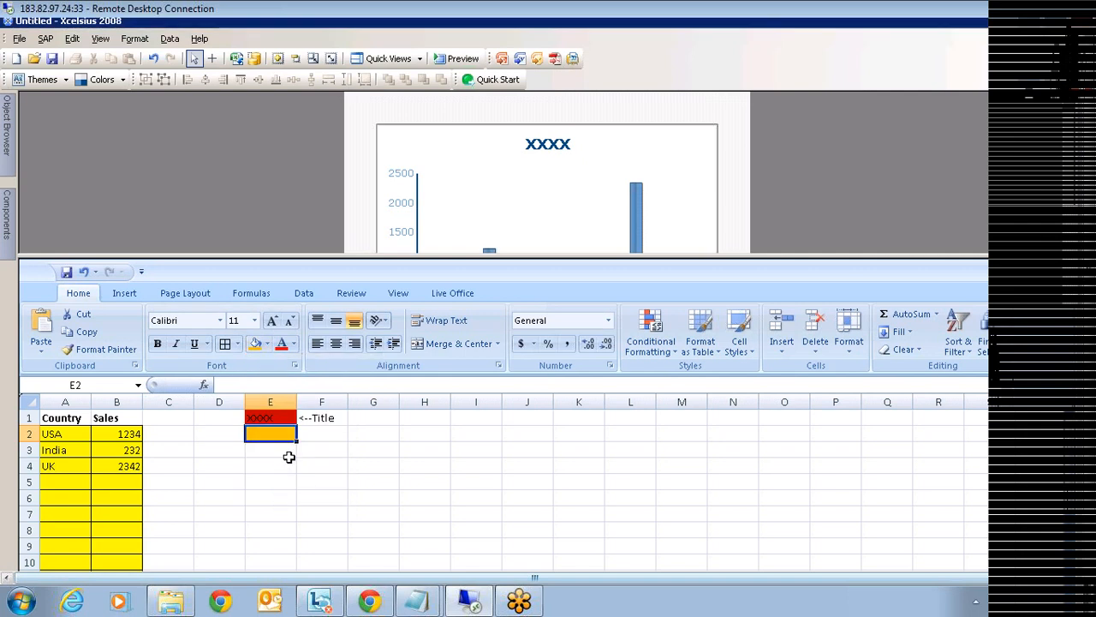
{"action": "left_click", "coordinate": [308, 437]}
{"action": "type", "text": "<"}
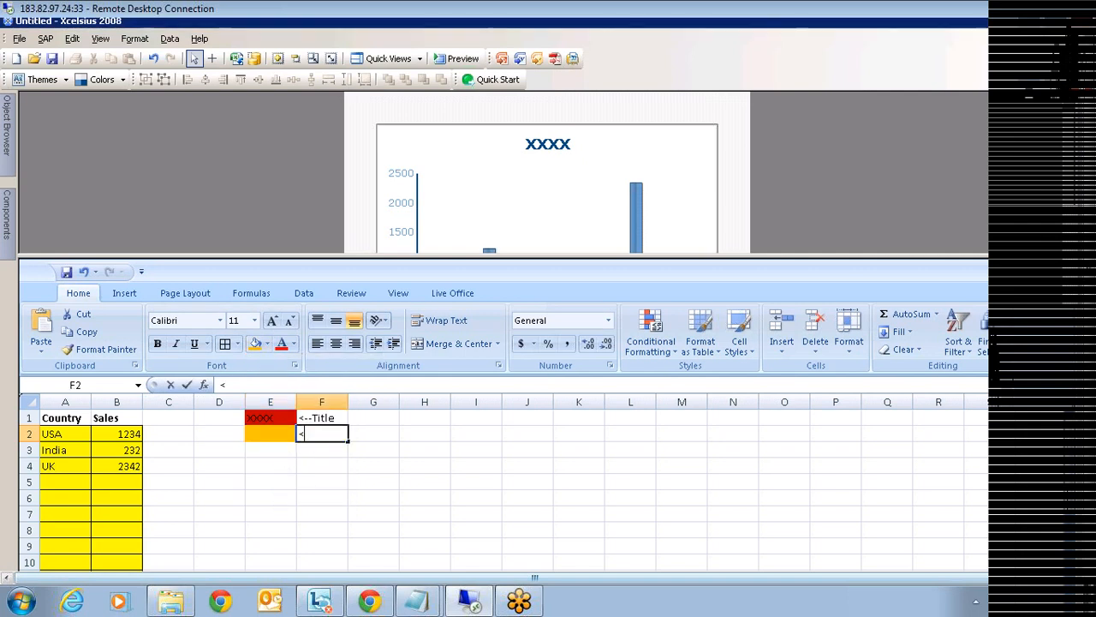
{"action": "type", "text": "--Sub Title"}
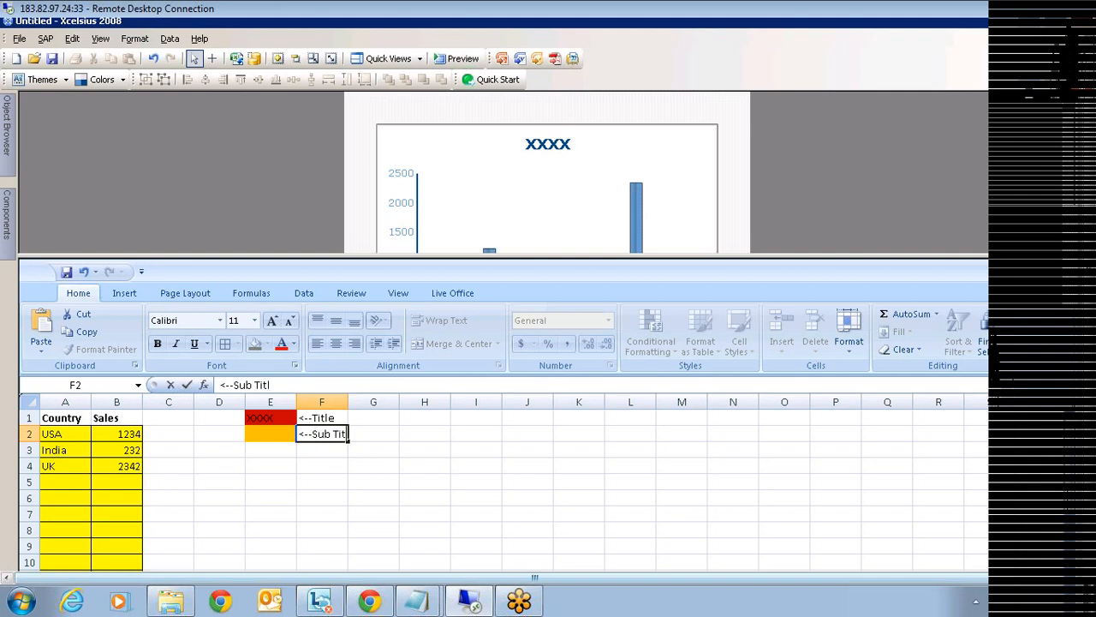
{"action": "left_click", "coordinate": [257, 510]}
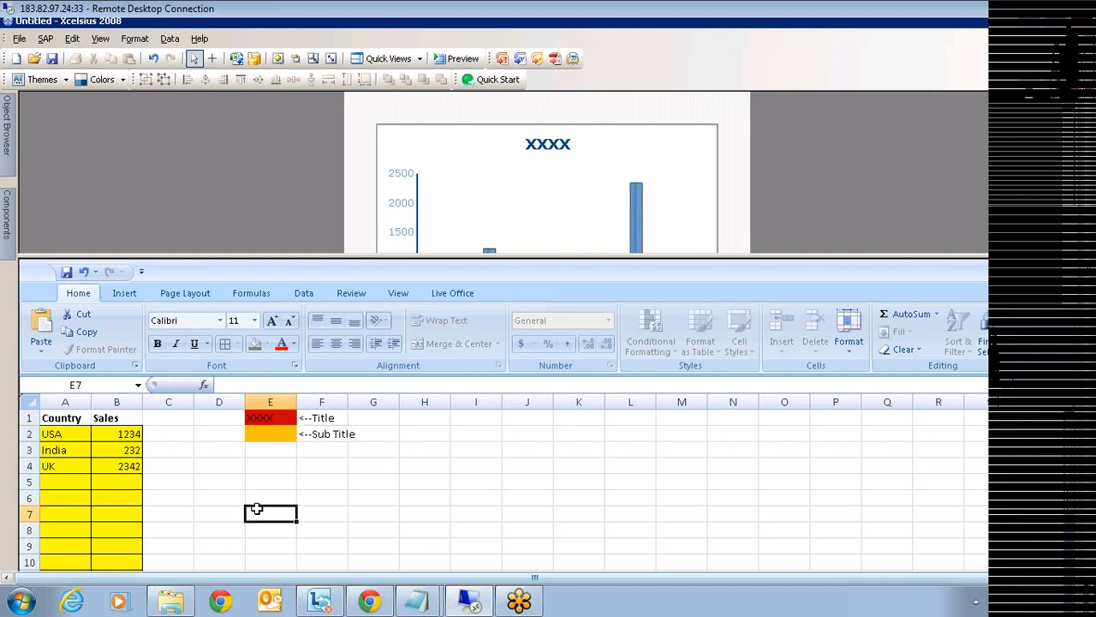
{"action": "left_click", "coordinate": [589, 156]}
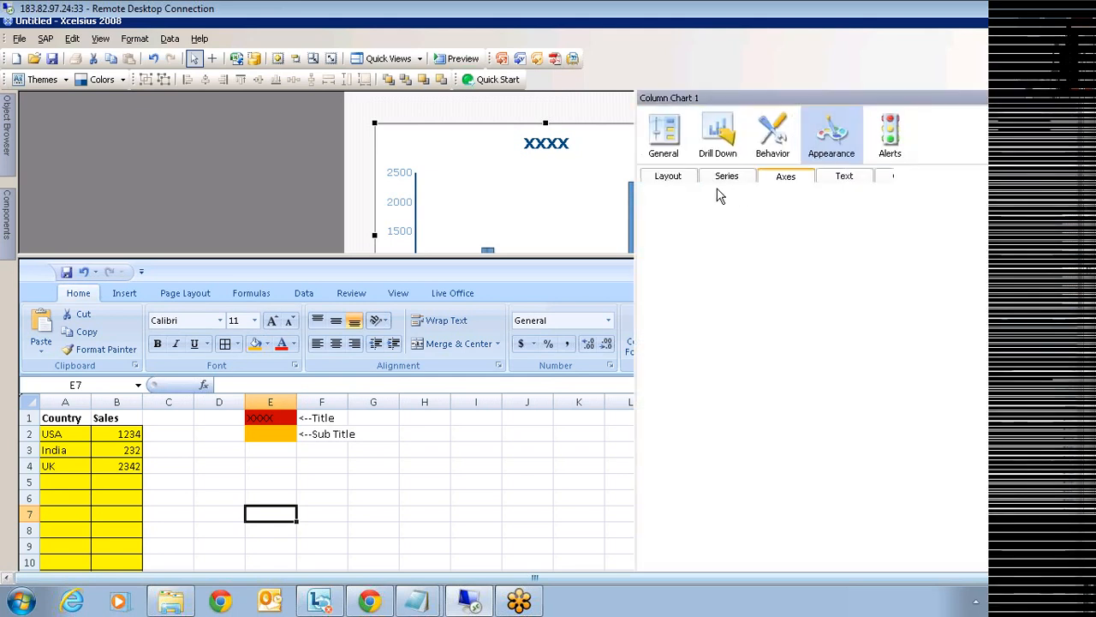
- Open Column Chart 1's General title settings and confirm the logon prompt
{"action": "left_click", "coordinate": [665, 145]}
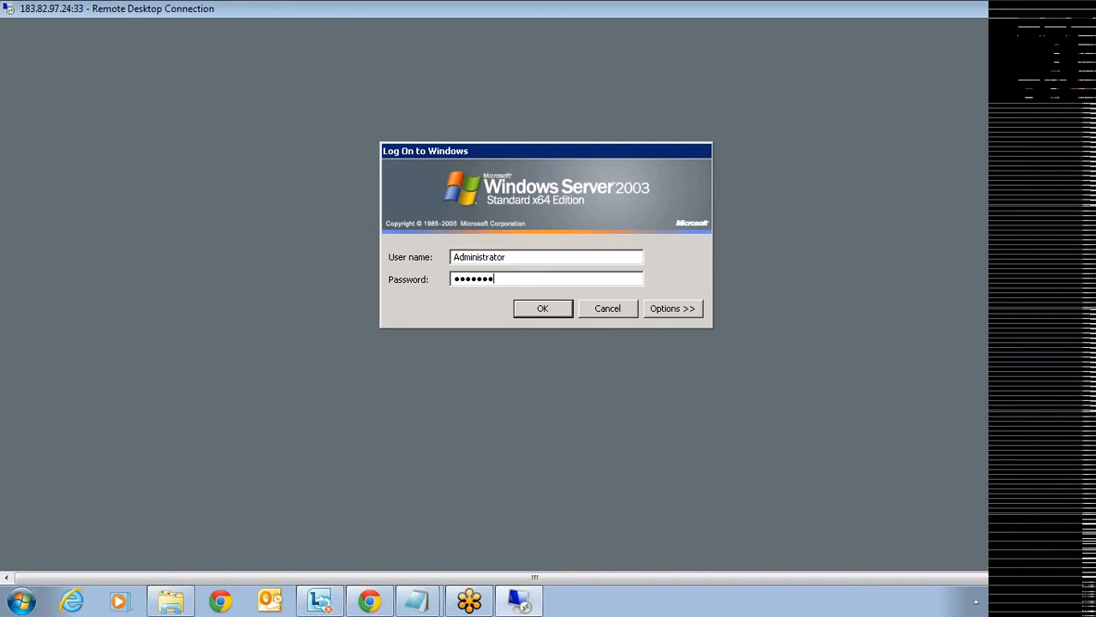
{"action": "key", "text": "Return"}
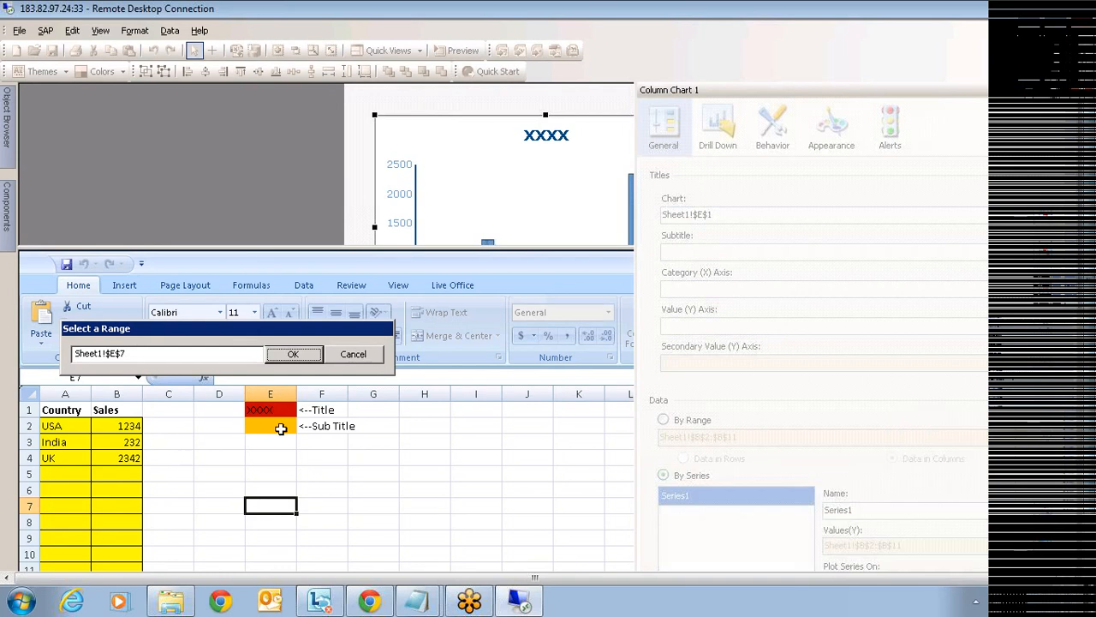
- Bind the chart subtitle to cell E2 and test it by entering 'asd' there
{"action": "left_click", "coordinate": [281, 428]}
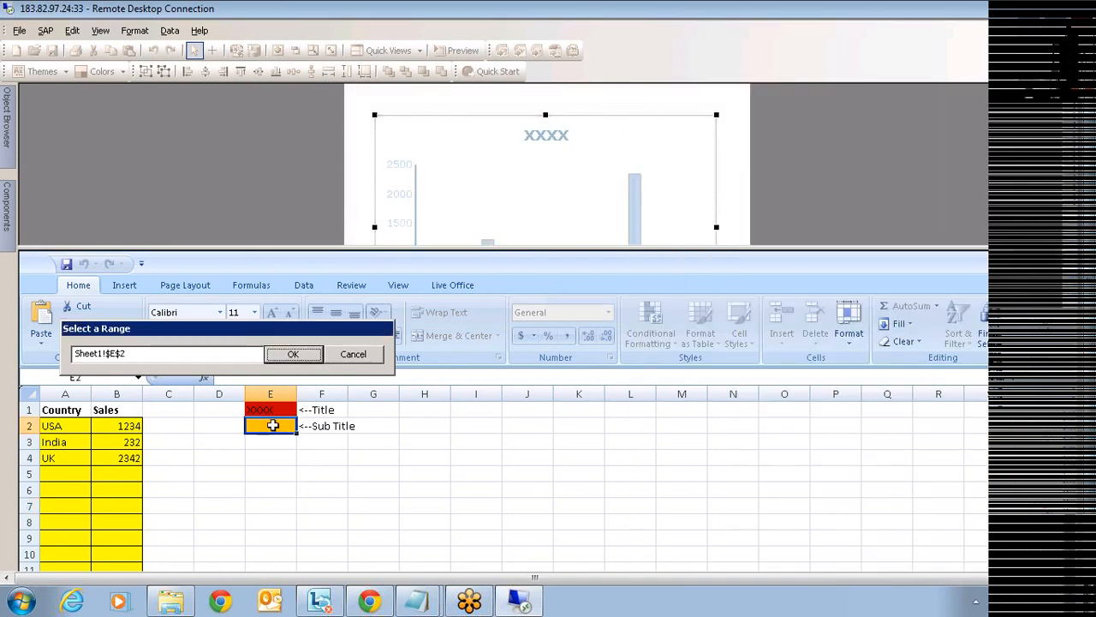
{"action": "left_click", "coordinate": [293, 355]}
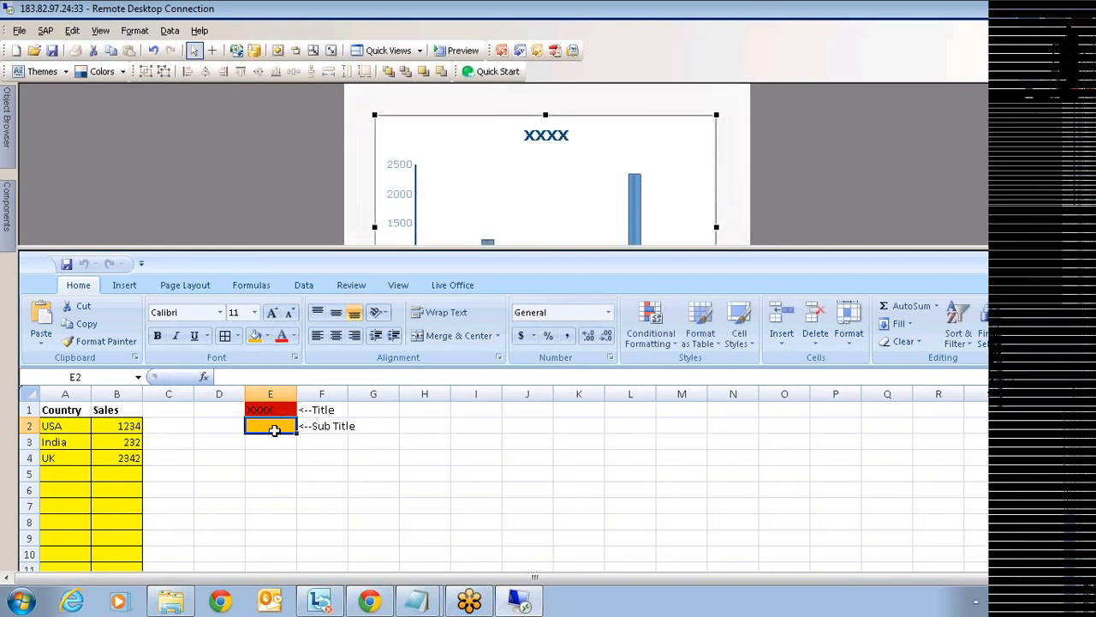
{"action": "left_click", "coordinate": [272, 408]}
{"action": "left_click", "coordinate": [268, 426]}
{"action": "type", "text": "asd"}
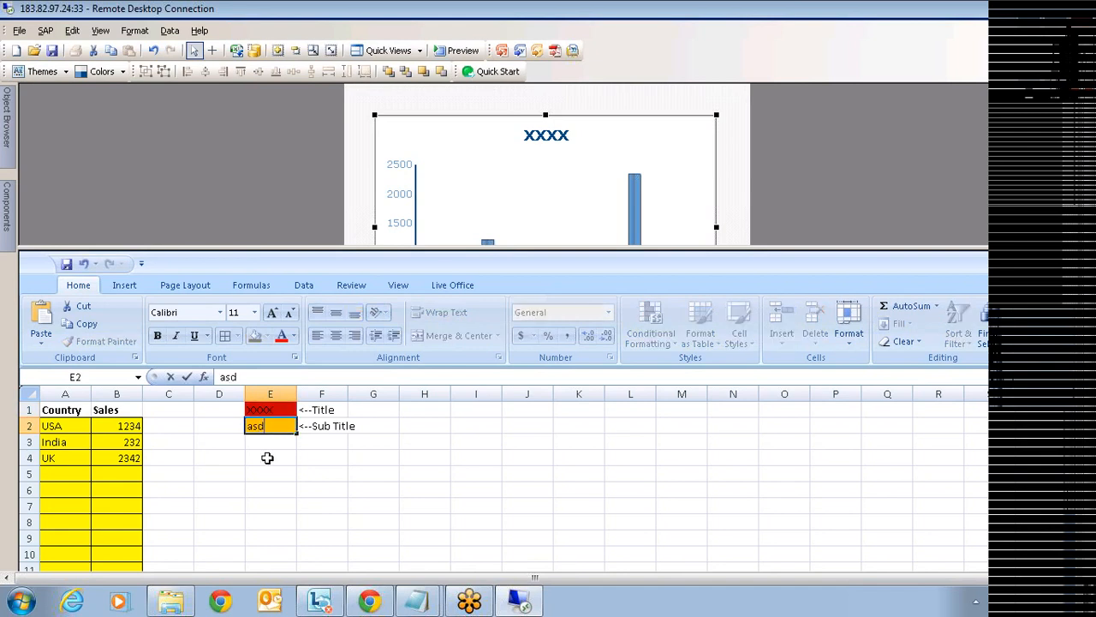
{"action": "left_click", "coordinate": [264, 457]}
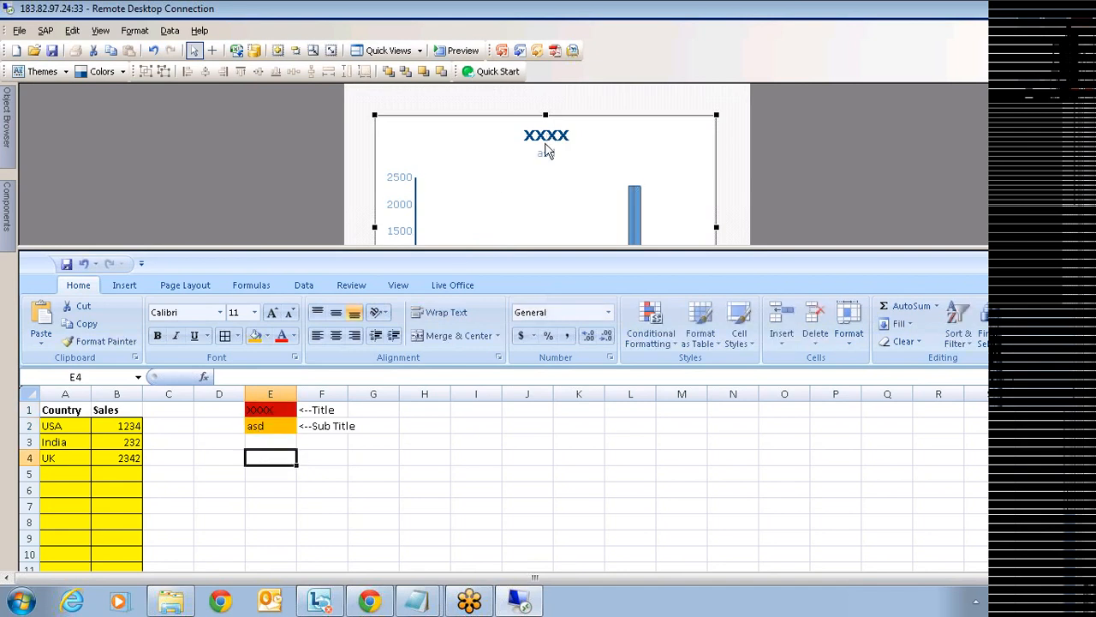
- Delete the contents of E1:E2 so the chart shows no title or subtitle
{"action": "left_click_drag", "start_coordinate": [280, 413], "coordinate": [281, 434]}
{"action": "key", "text": "Delete"}
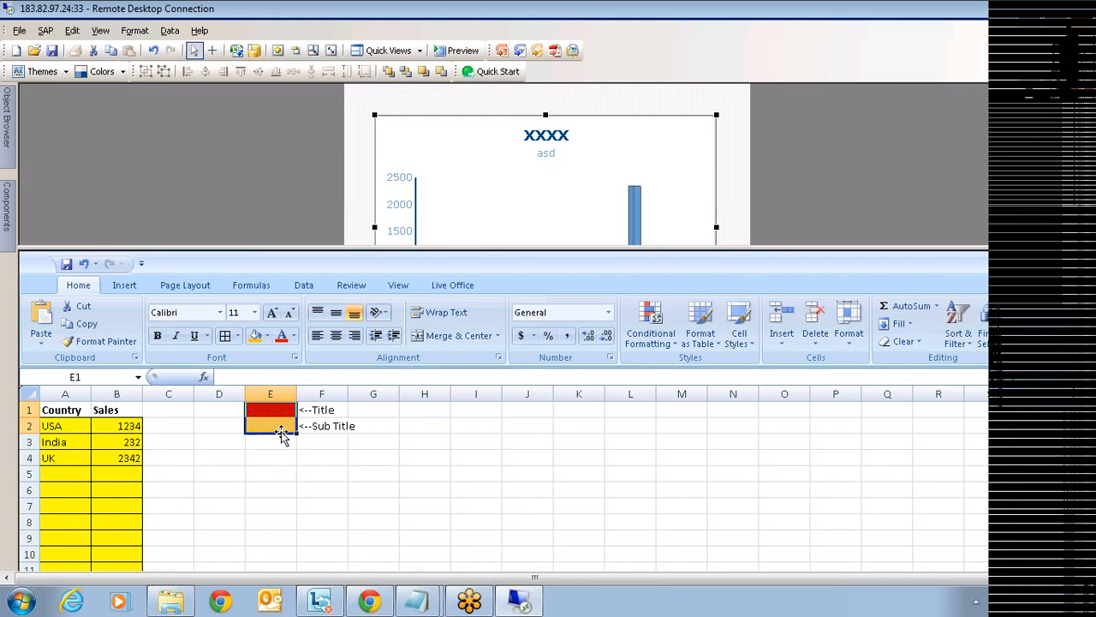
{"action": "left_click_drag", "start_coordinate": [54, 428], "coordinate": [115, 458]}
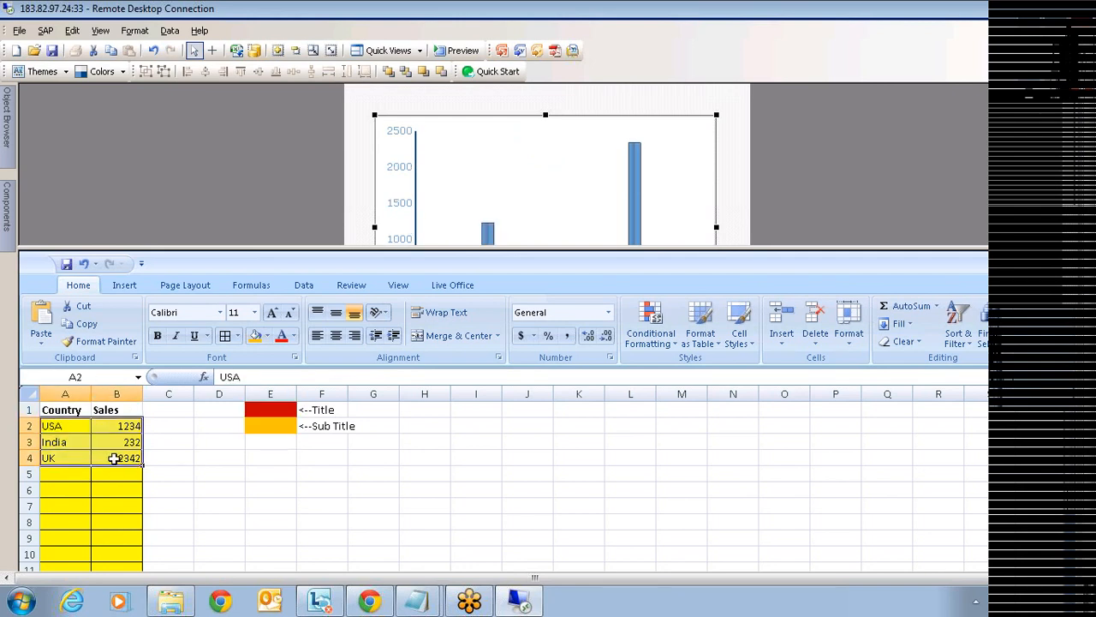
- Delete the USA, India and UK rows from A2:B4, leaving the chart without bars
{"action": "key", "text": "Delete"}
{"action": "left_click", "coordinate": [279, 488]}
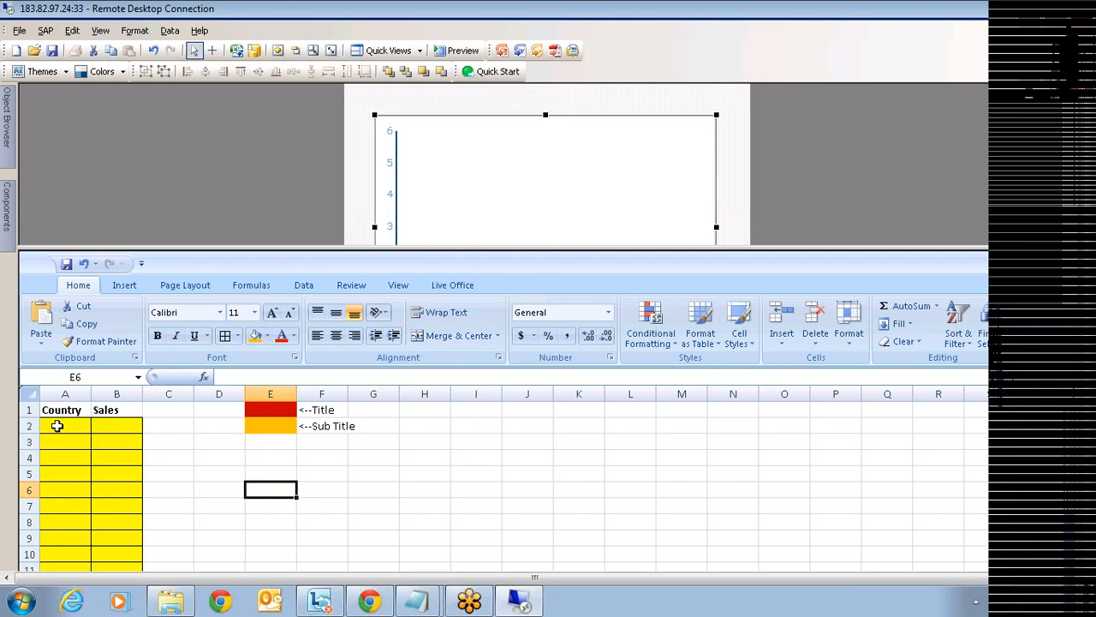
{"action": "left_click_drag", "start_coordinate": [56, 426], "coordinate": [117, 536]}
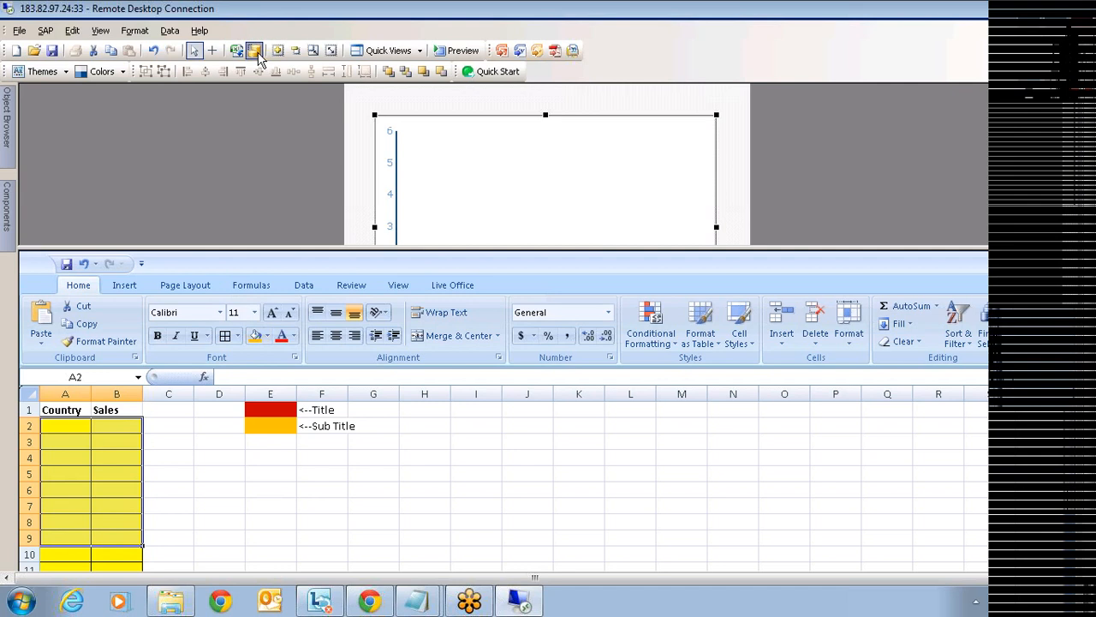
- Add Connection 2 as a Crystal Reports Data Consumer and view its settings
{"action": "left_click", "coordinate": [255, 51]}
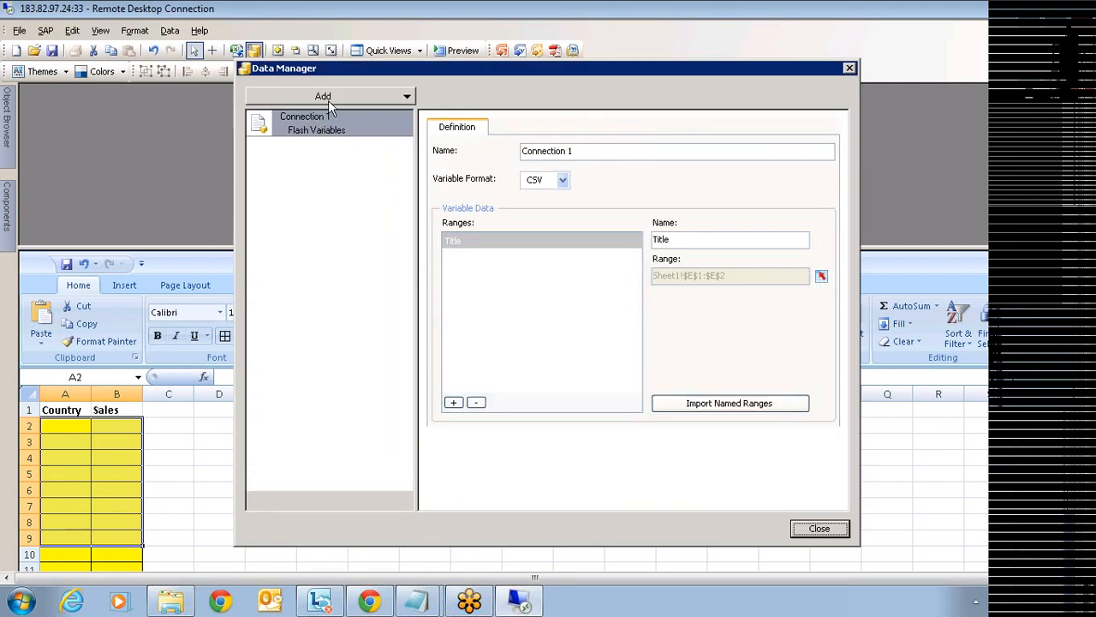
{"action": "left_click", "coordinate": [328, 100]}
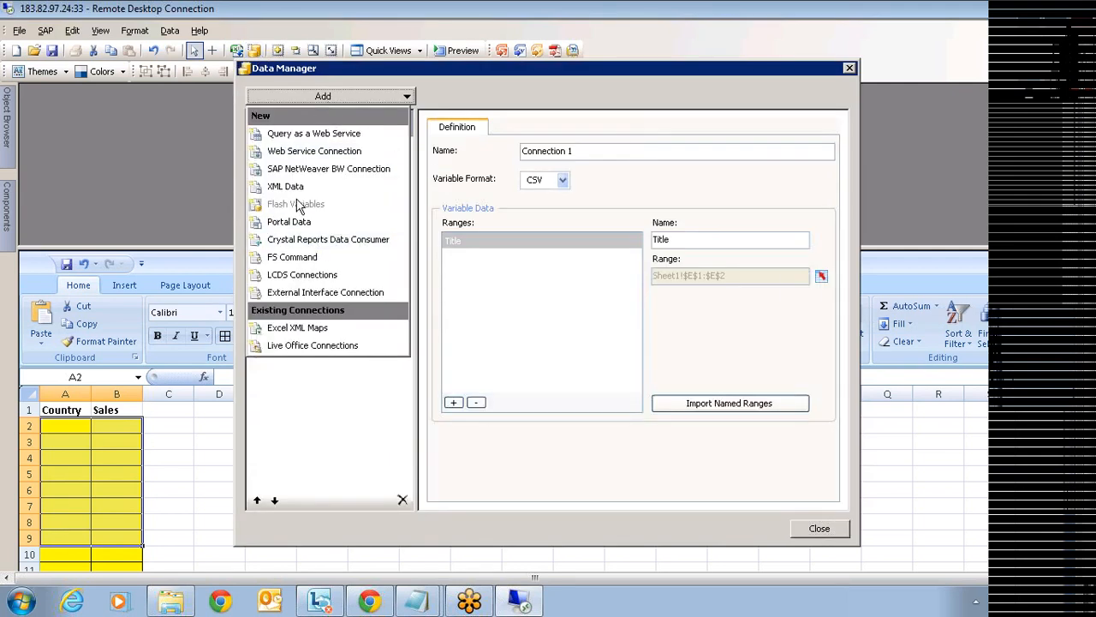
{"action": "left_click", "coordinate": [354, 100]}
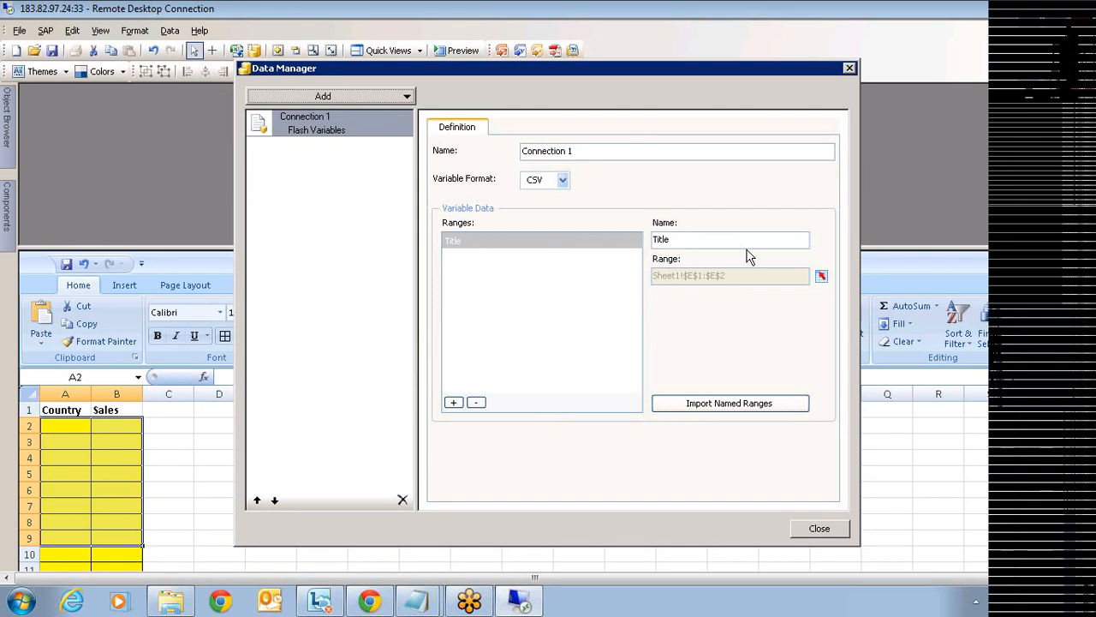
{"action": "left_click", "coordinate": [392, 98]}
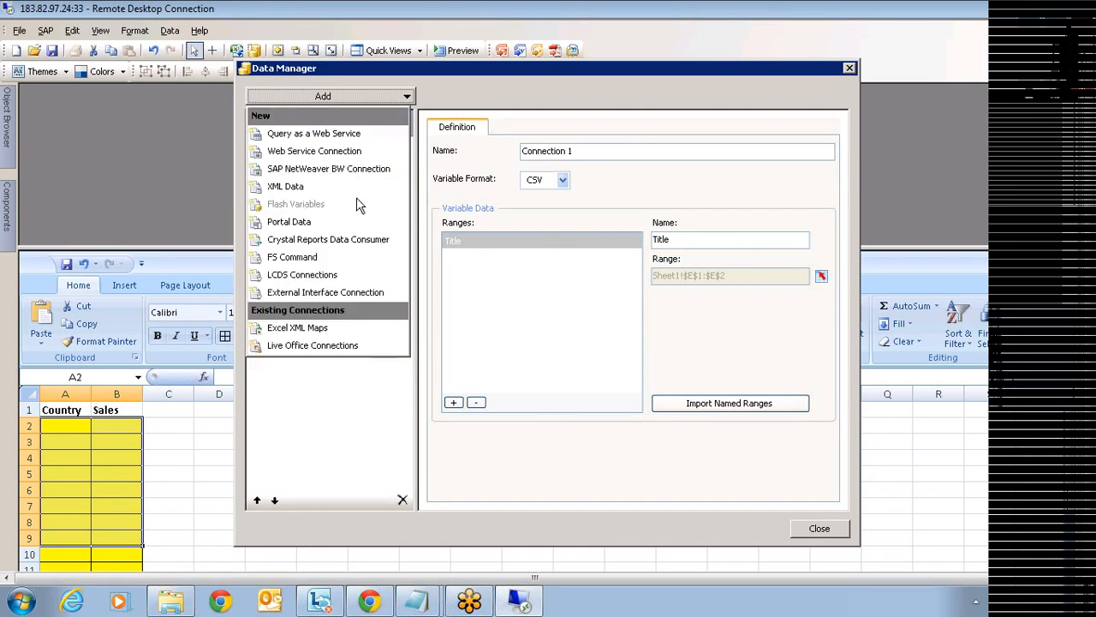
{"action": "left_click", "coordinate": [333, 239]}
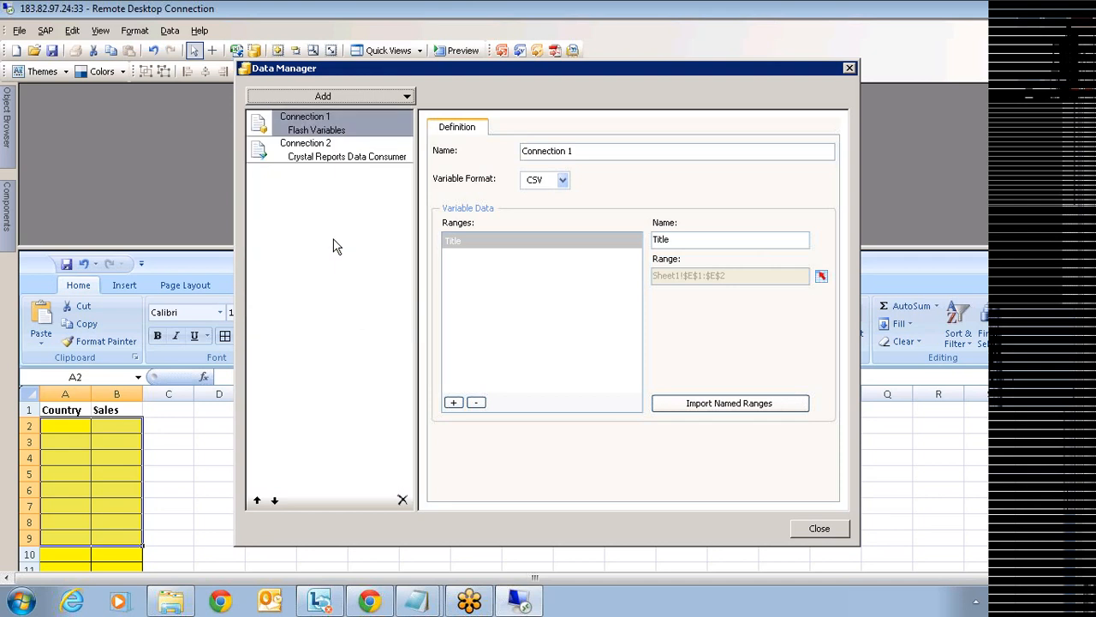
{"action": "left_click", "coordinate": [351, 161]}
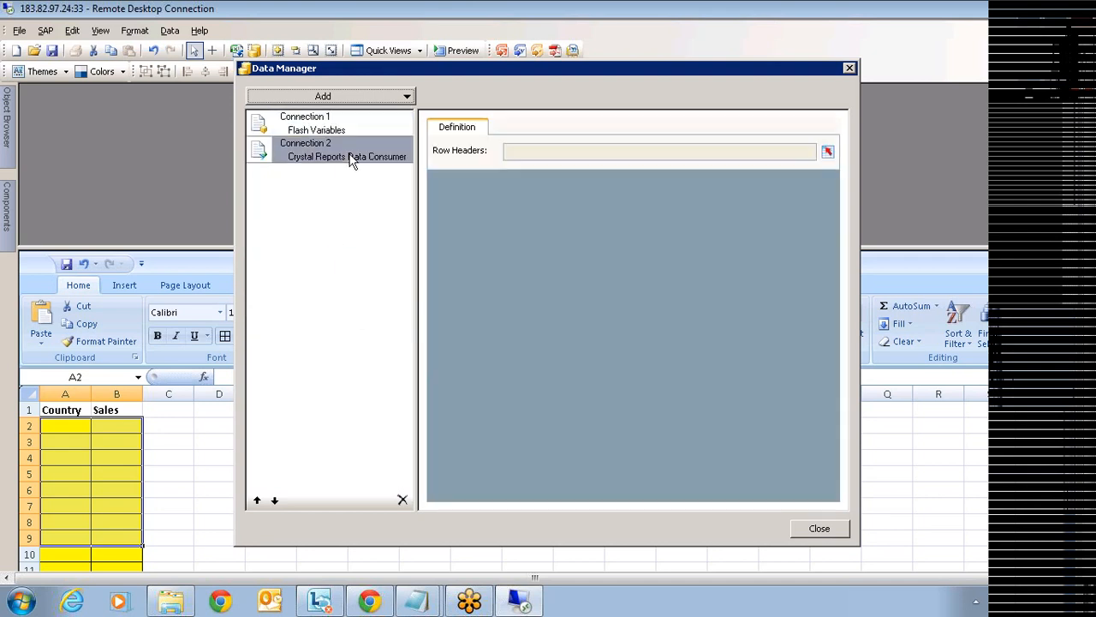
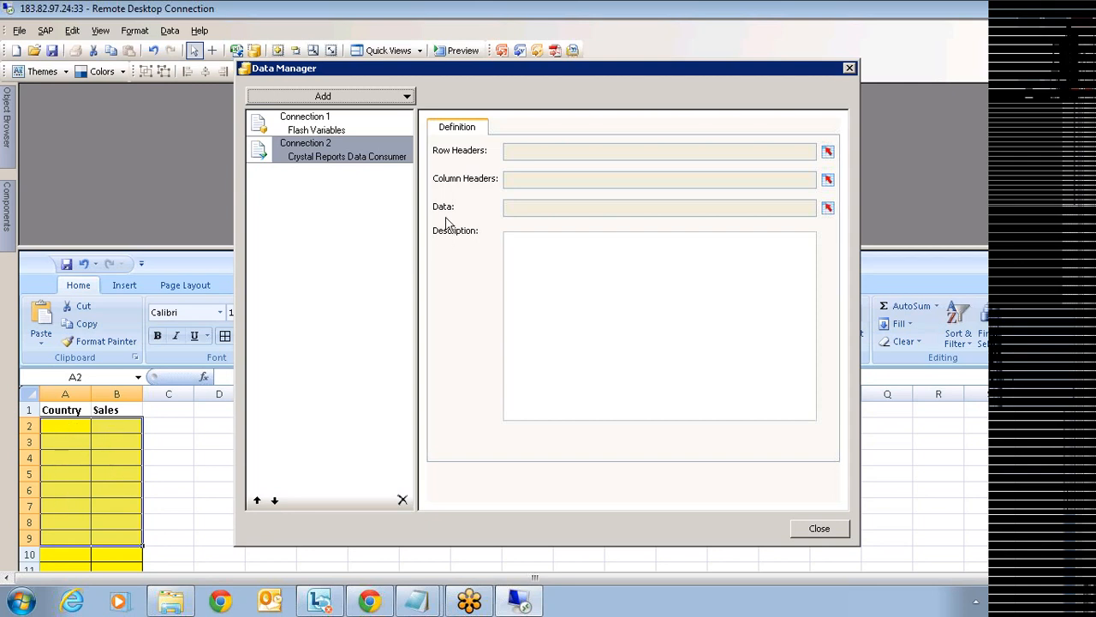
- Bind Connection 2's row headers to Sheet1 cells A2:A11
{"action": "left_click", "coordinate": [828, 152]}
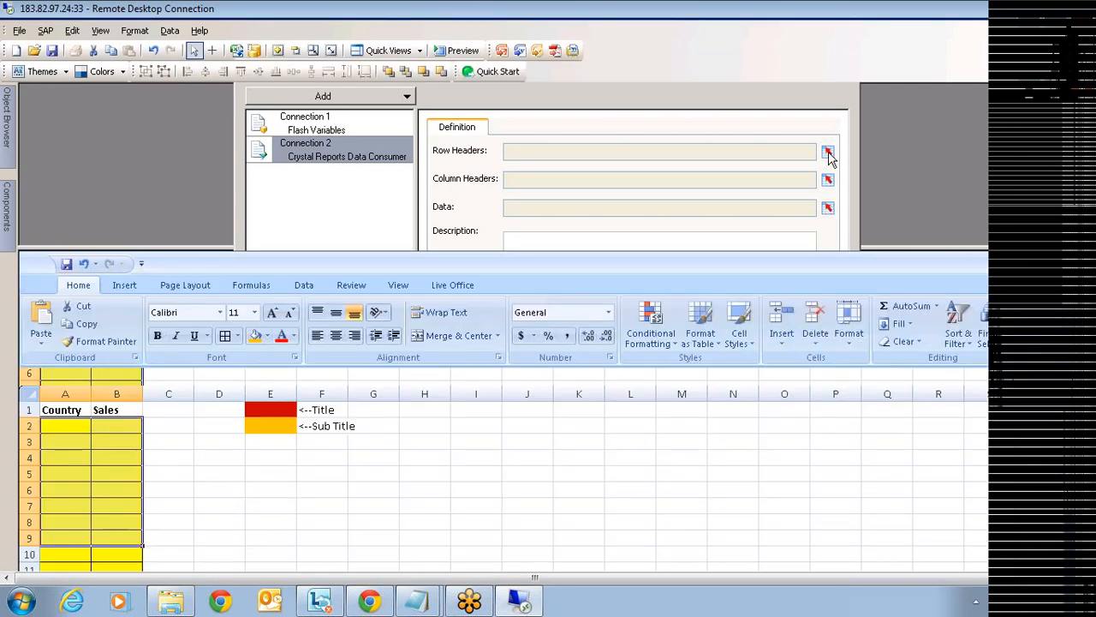
{"action": "left_click", "coordinate": [66, 423]}
{"action": "scroll", "coordinate": [59, 479], "scroll_direction": "down", "scroll_amount": 2}
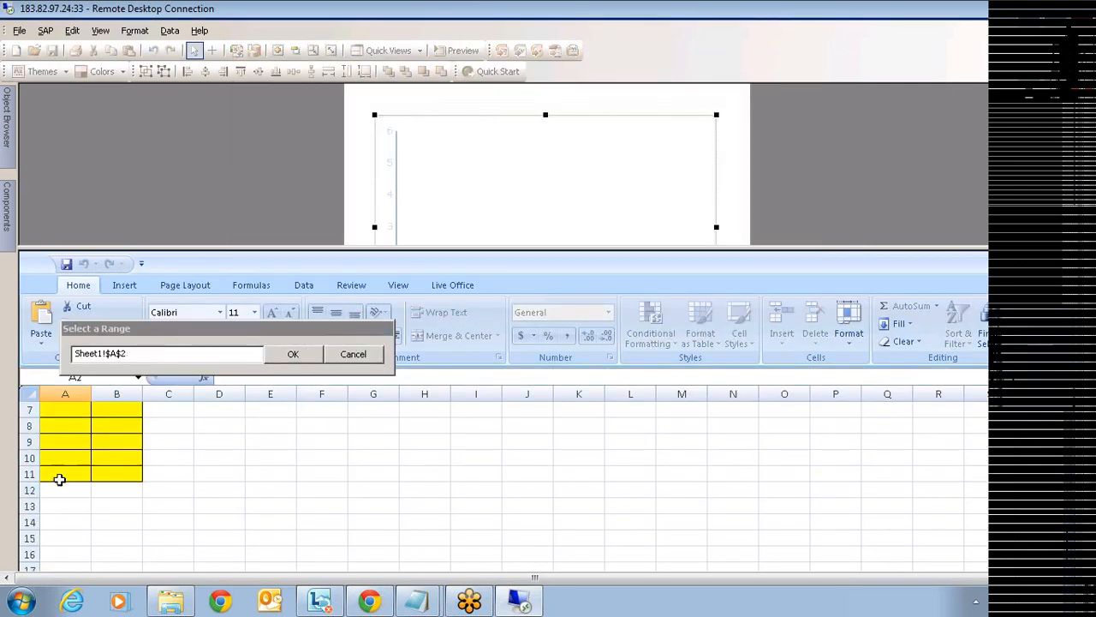
{"action": "left_click", "coordinate": [59, 480], "text": "shift"}
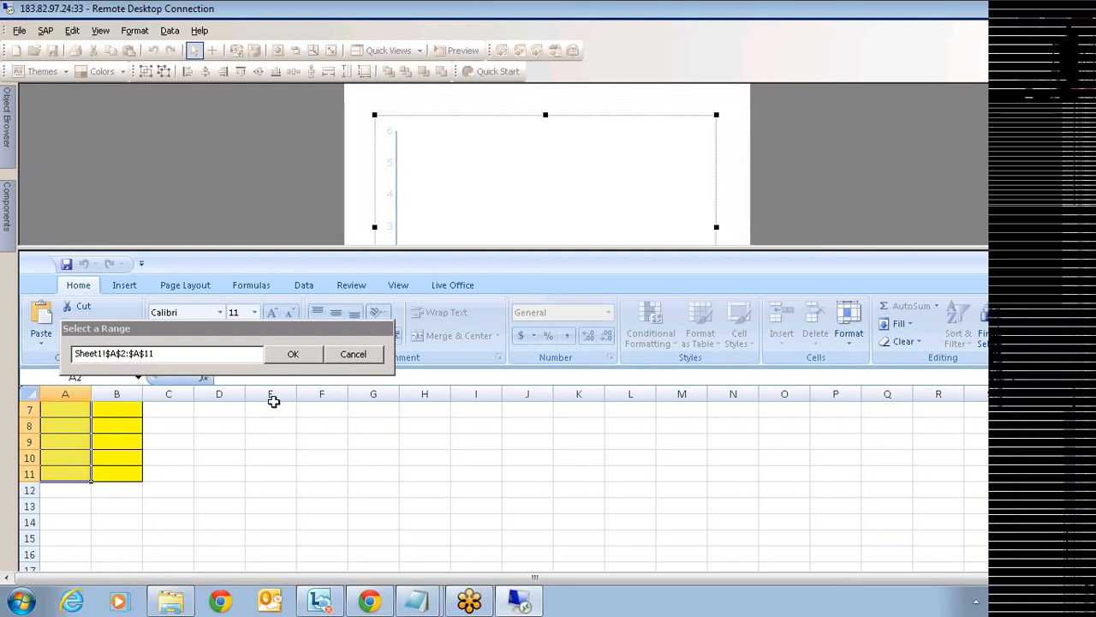
{"action": "left_click", "coordinate": [289, 358]}
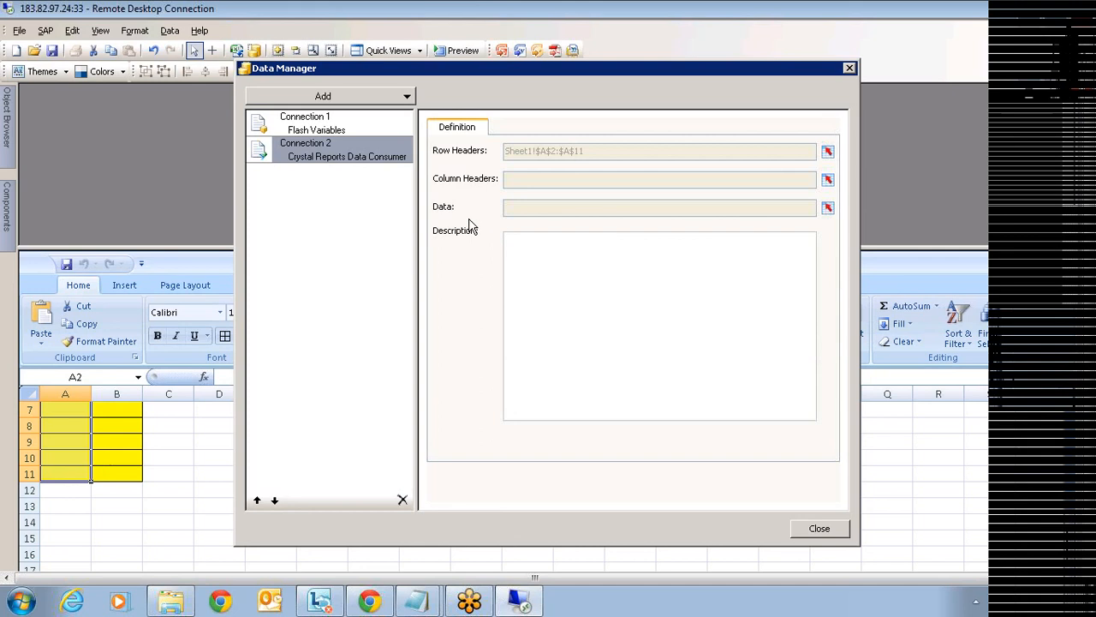
- Bind the connection's data to B2:B11 and close the Data Manager
{"action": "left_click", "coordinate": [827, 207]}
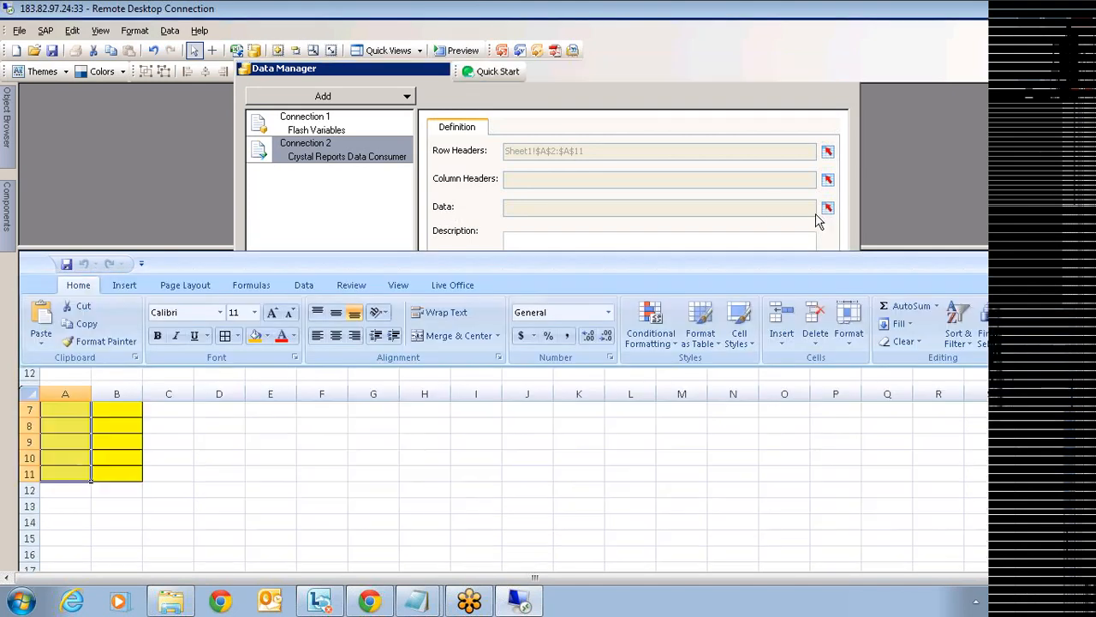
{"action": "left_click", "coordinate": [124, 472]}
{"action": "scroll", "coordinate": [125, 467], "scroll_direction": "up", "scroll_amount": 2}
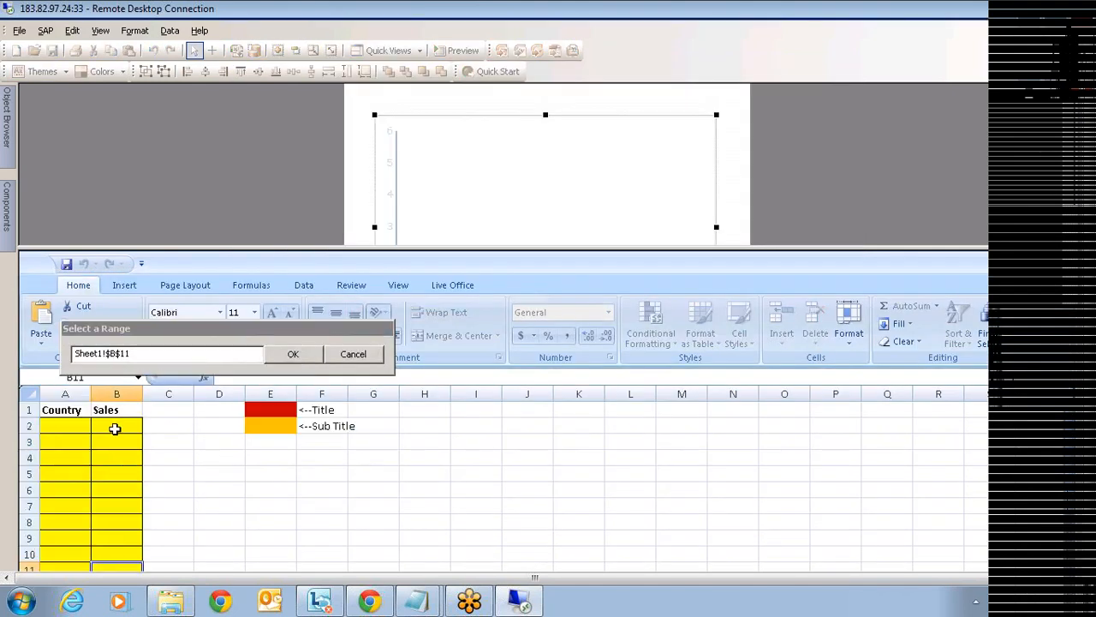
{"action": "left_click", "coordinate": [113, 428], "text": "shift"}
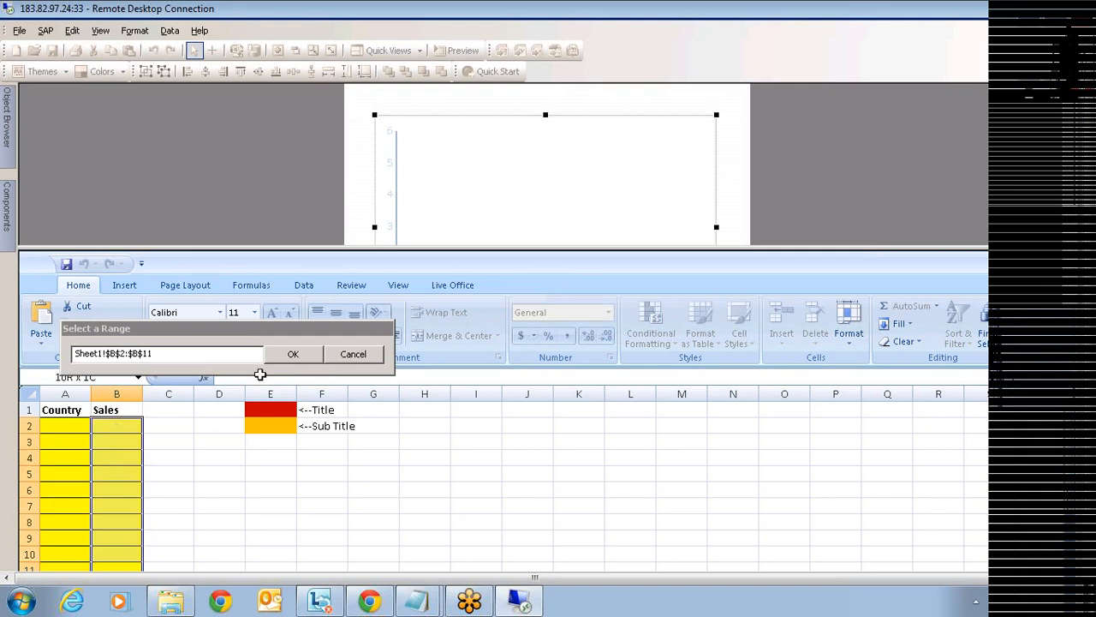
{"action": "left_click", "coordinate": [293, 356]}
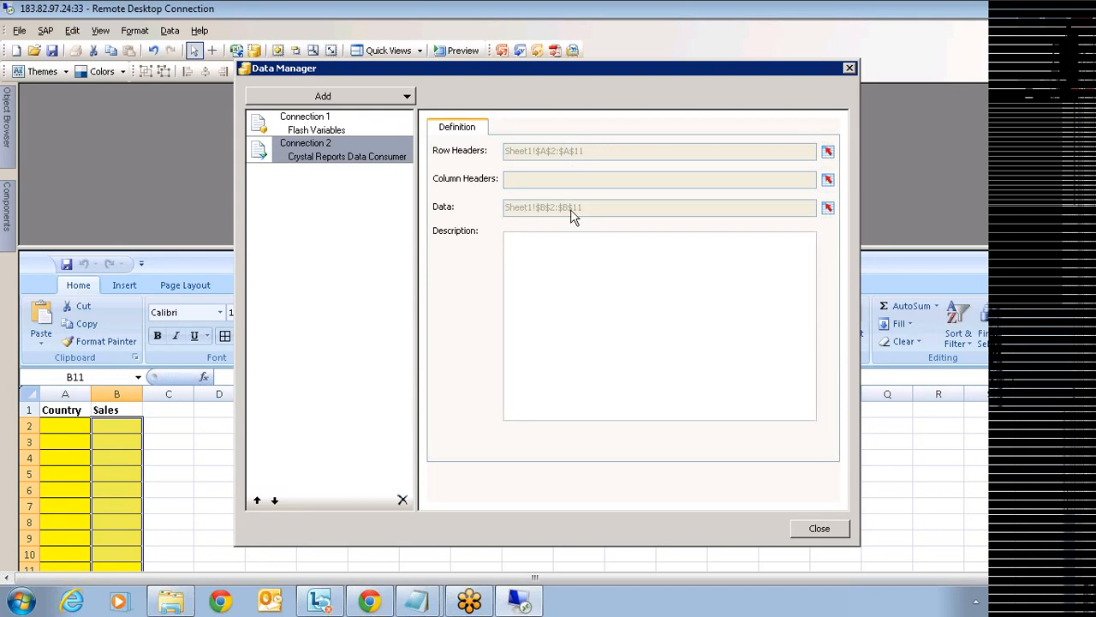
{"action": "left_click", "coordinate": [829, 528]}
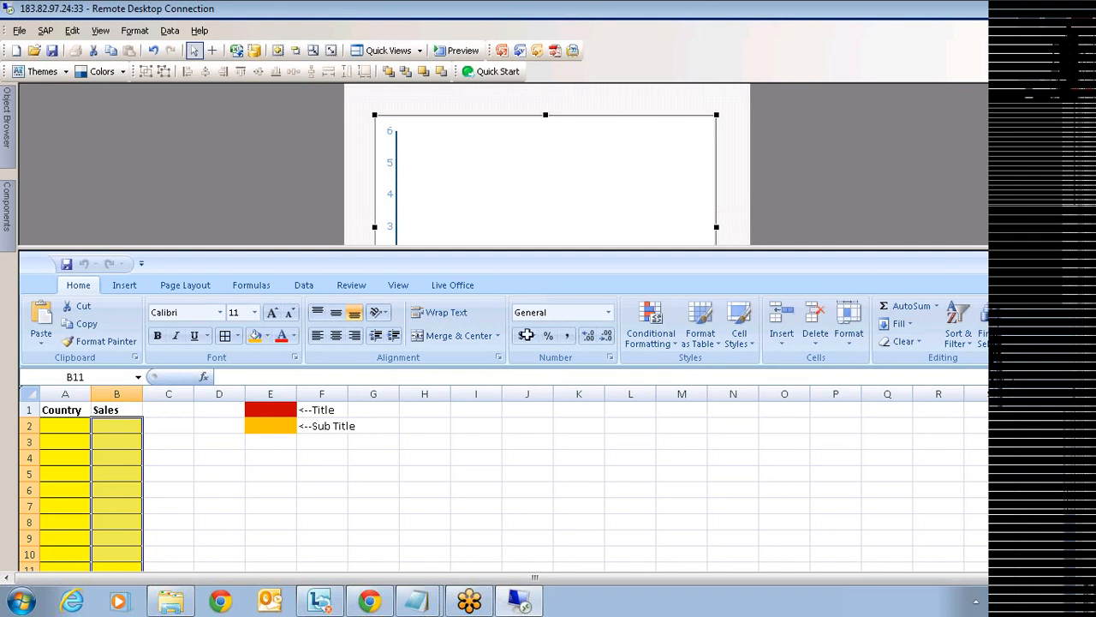
- Save the dashboard to the Desktop as 'crystal data consumer'
{"action": "left_click", "coordinate": [52, 52]}
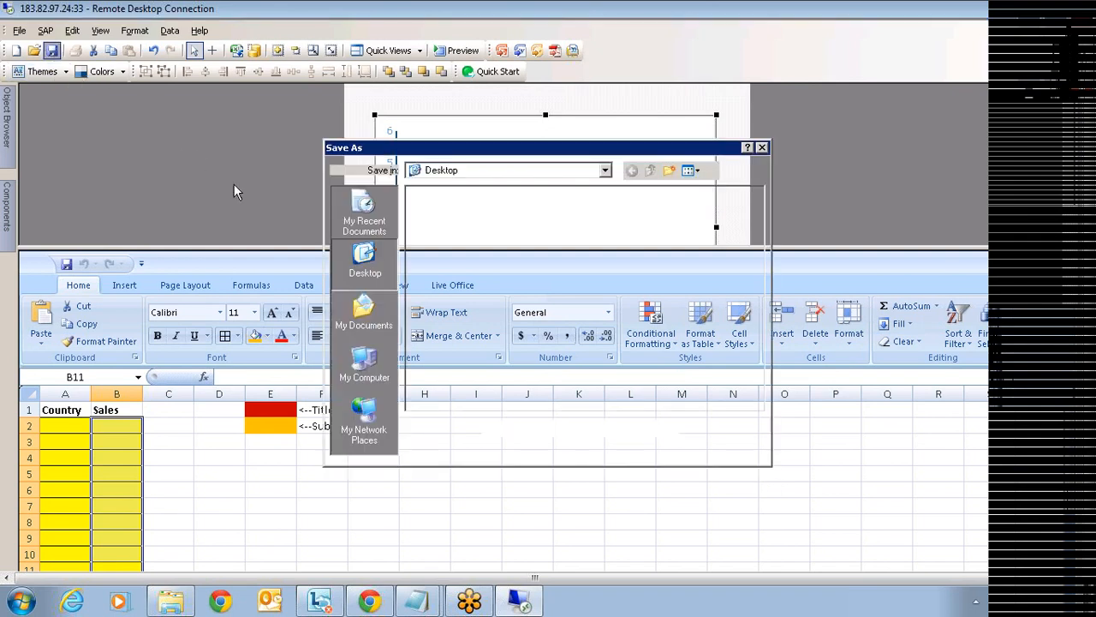
{"action": "type", "text": "cryst"}
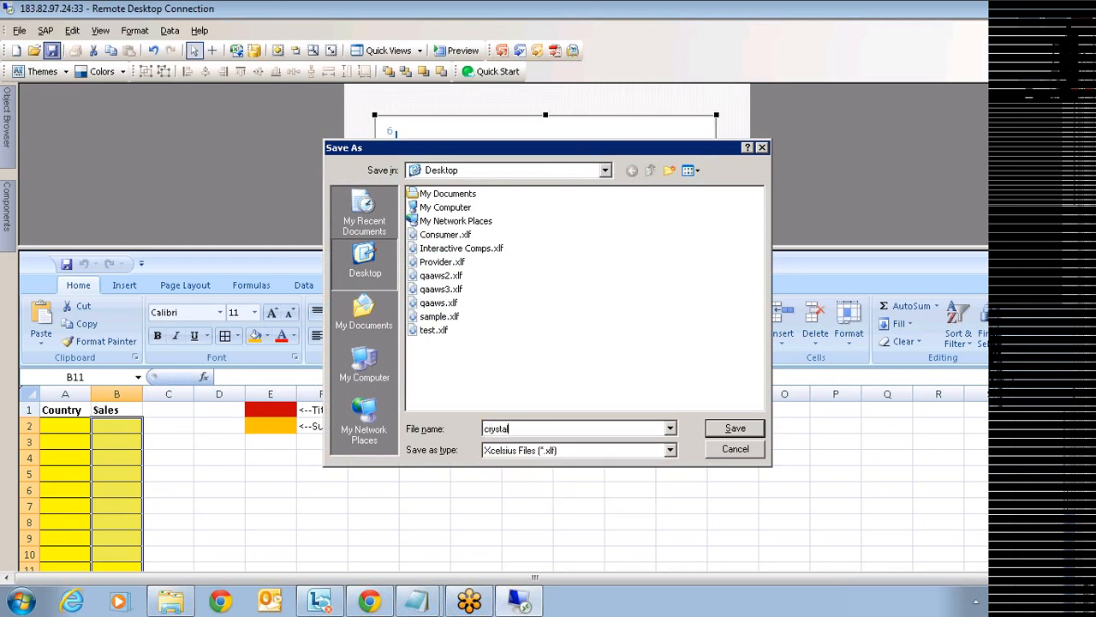
{"action": "type", "text": "al data consumer"}
{"action": "left_click", "coordinate": [737, 430]}
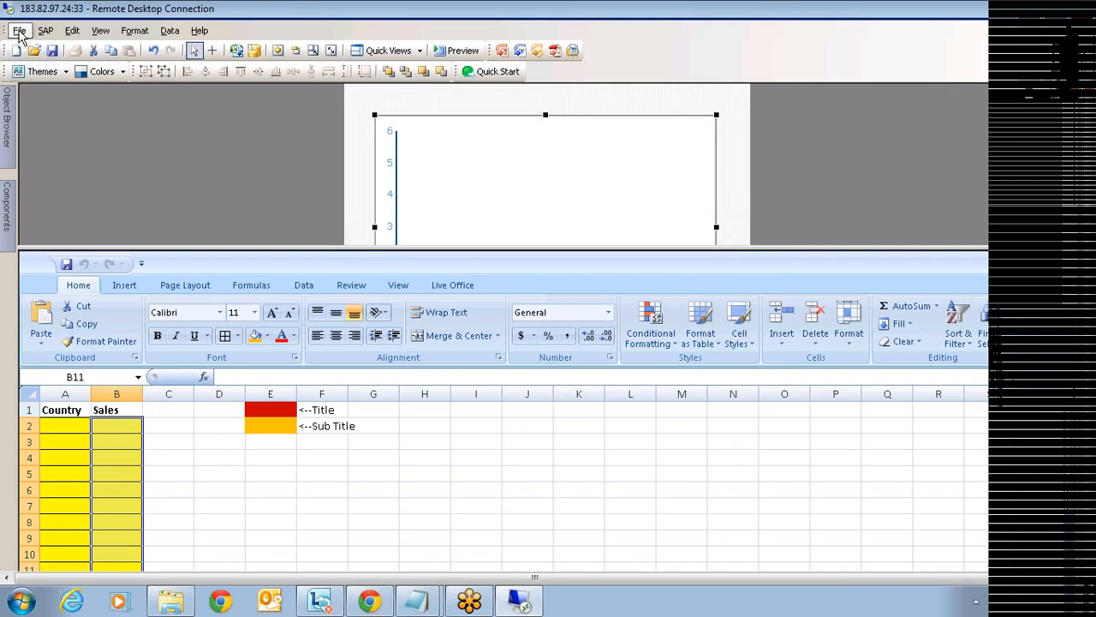
- Export the dashboard to the Desktop as Flash file DataConsumer.swf, replacing the existing file
{"action": "left_click", "coordinate": [19, 31]}
{"action": "mouse_move", "coordinate": [92, 292]}
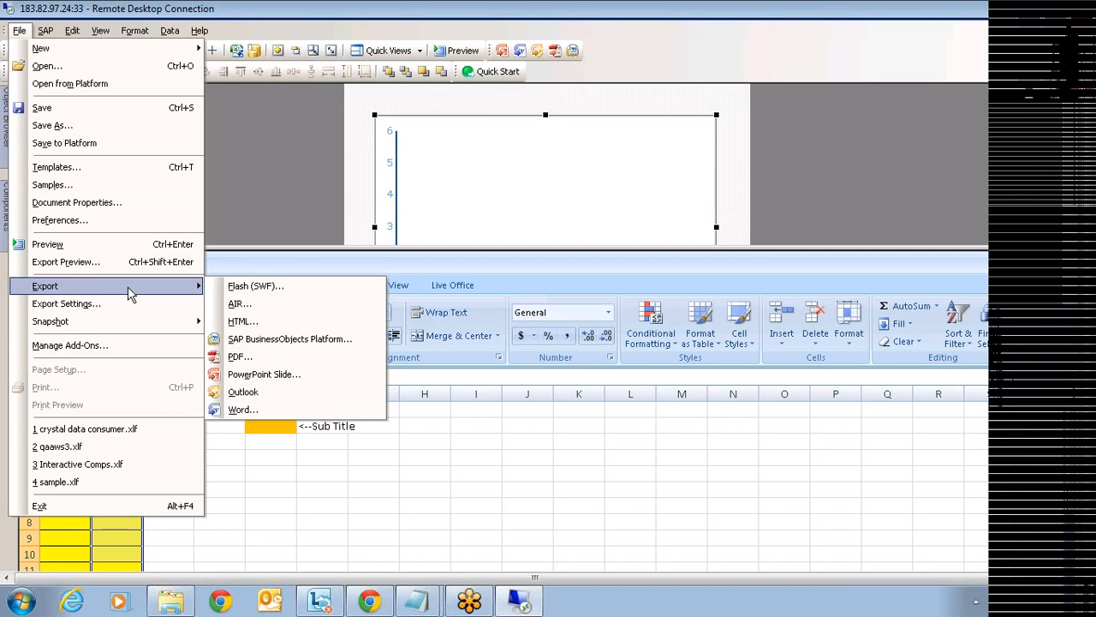
{"action": "left_click", "coordinate": [278, 290]}
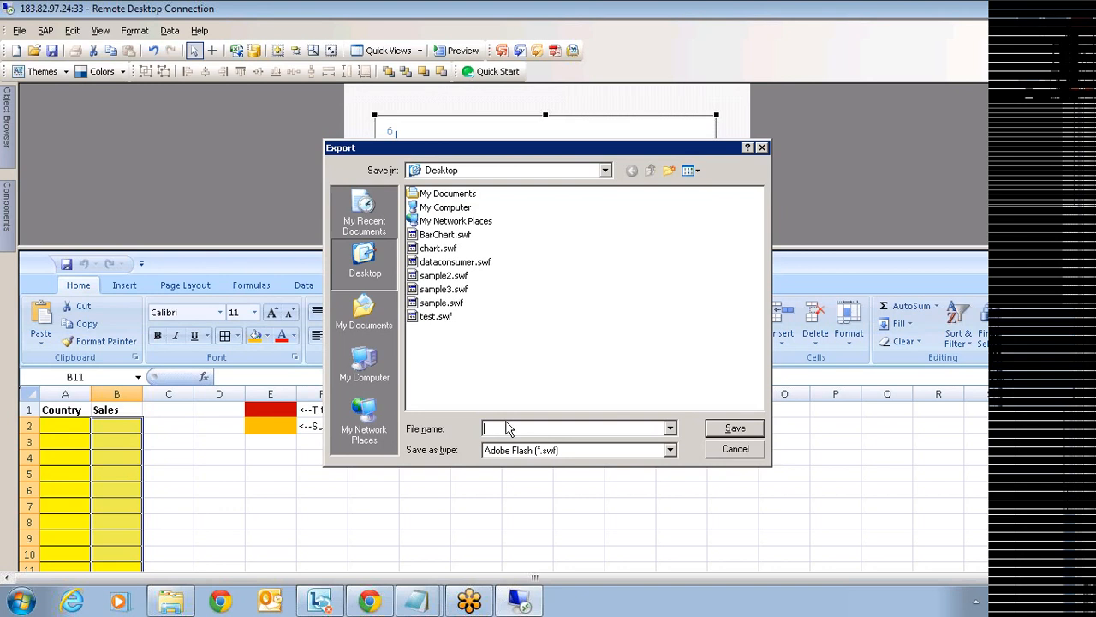
{"action": "type", "text": "Data"}
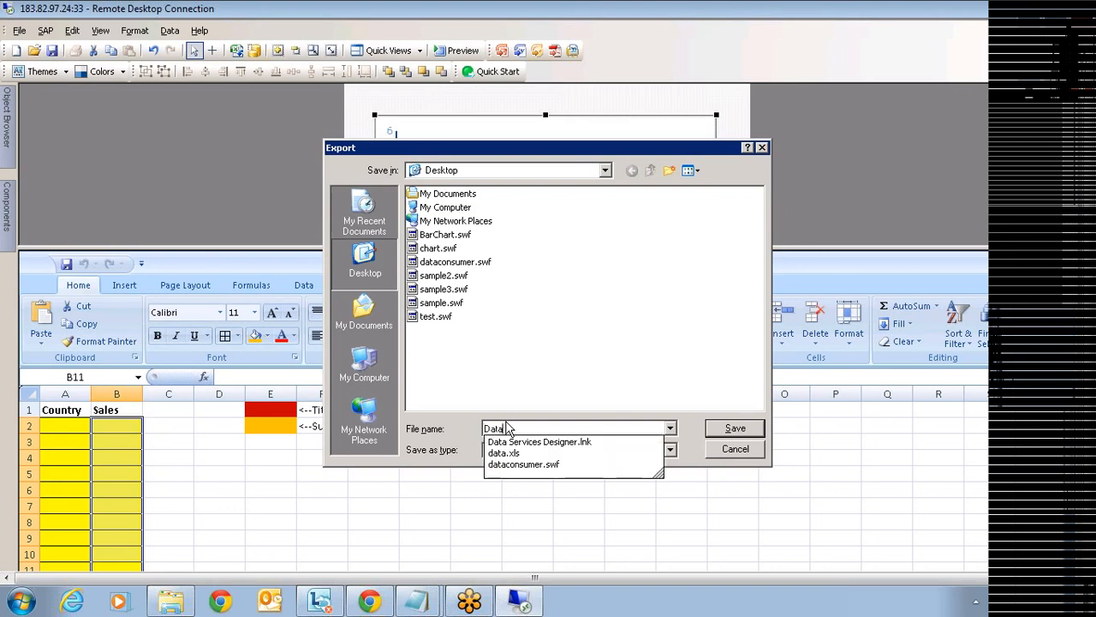
{"action": "type", "text": "consumer"}
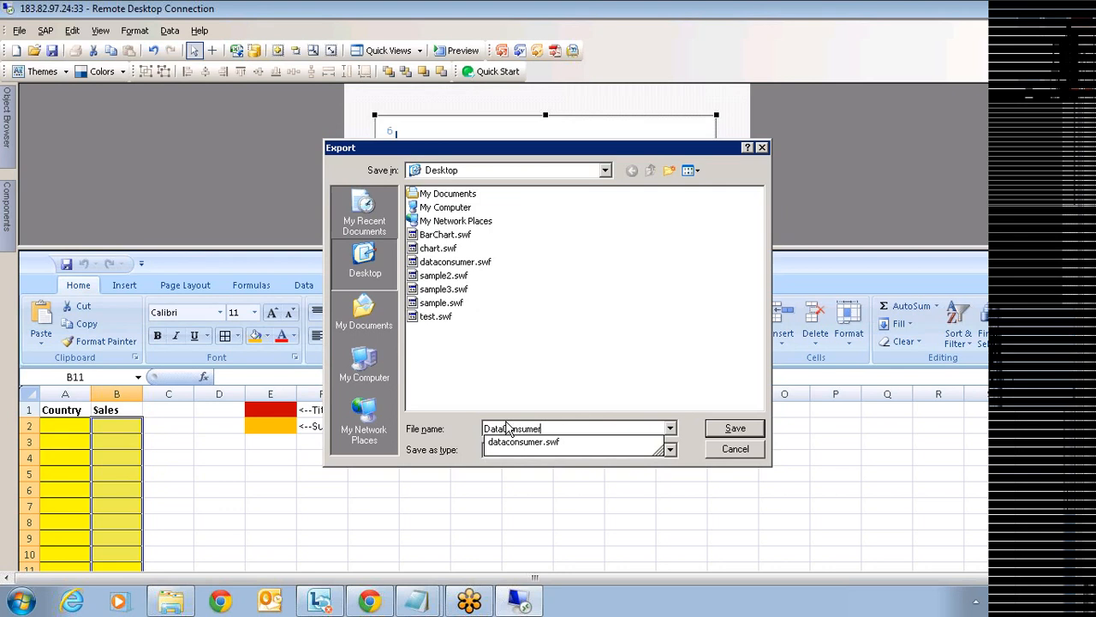
{"action": "left_click", "coordinate": [724, 429]}
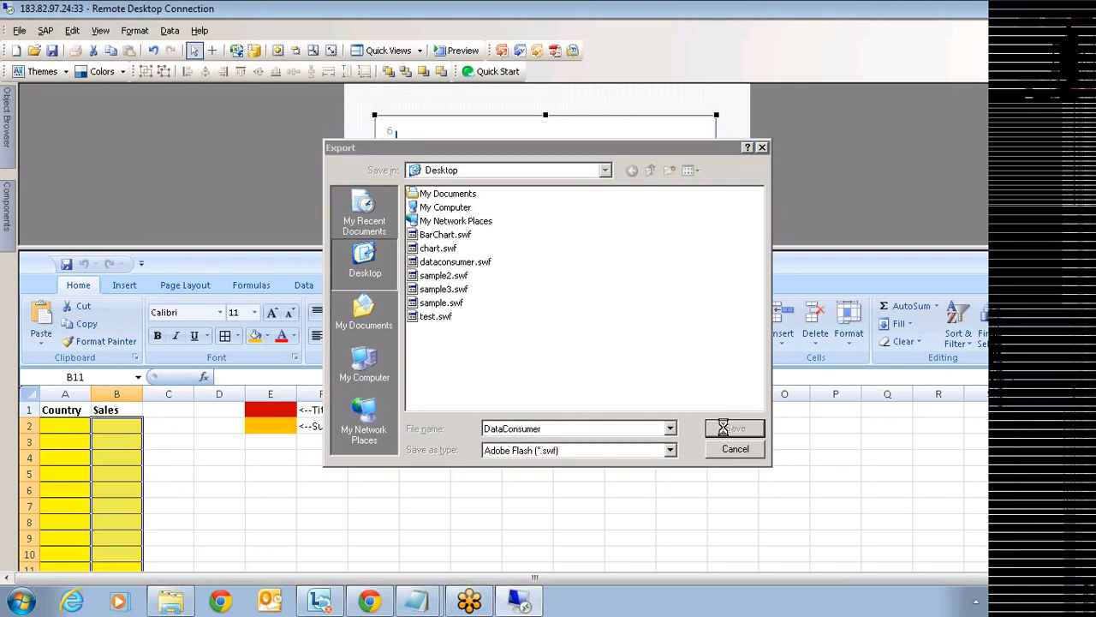
{"action": "left_click", "coordinate": [515, 334]}
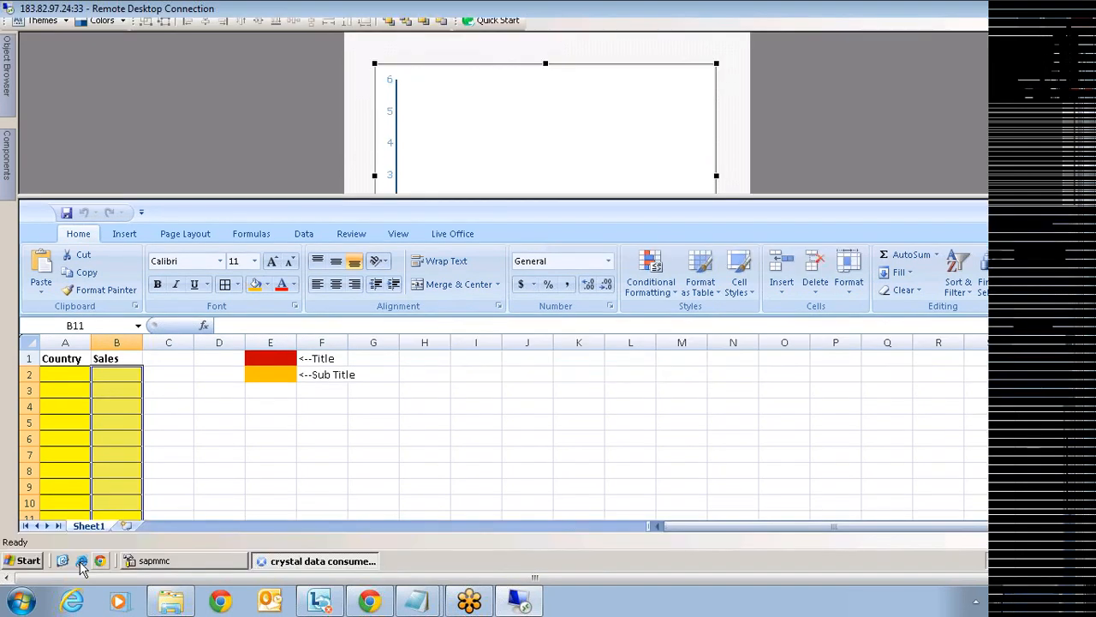
- Show the desktop and arrange its icons by type
{"action": "left_click", "coordinate": [80, 562]}
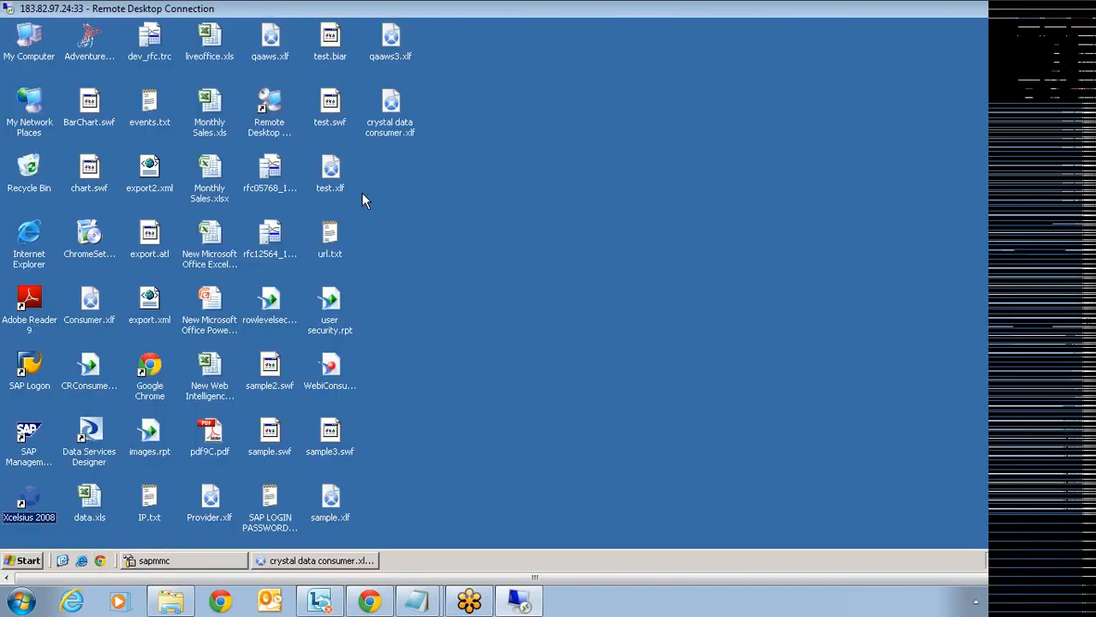
{"action": "right_click", "coordinate": [489, 194]}
{"action": "mouse_move", "coordinate": [557, 210]}
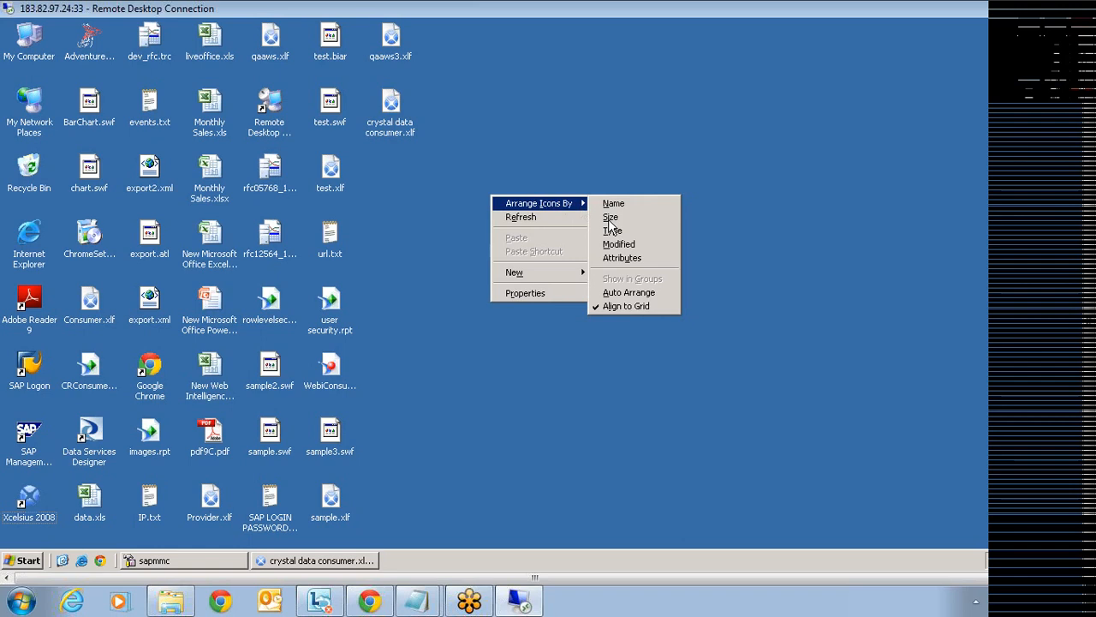
{"action": "left_click", "coordinate": [635, 230]}
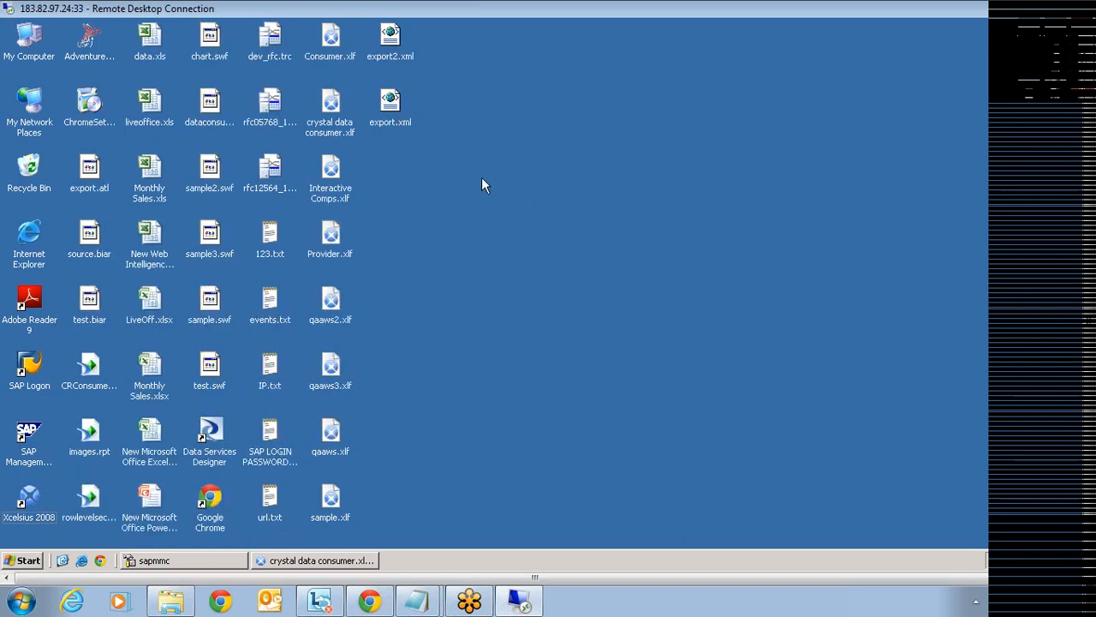
- Open dataconsumer.swf with Internet Explorer
{"action": "left_click", "coordinate": [208, 300]}
{"action": "left_click", "coordinate": [210, 121]}
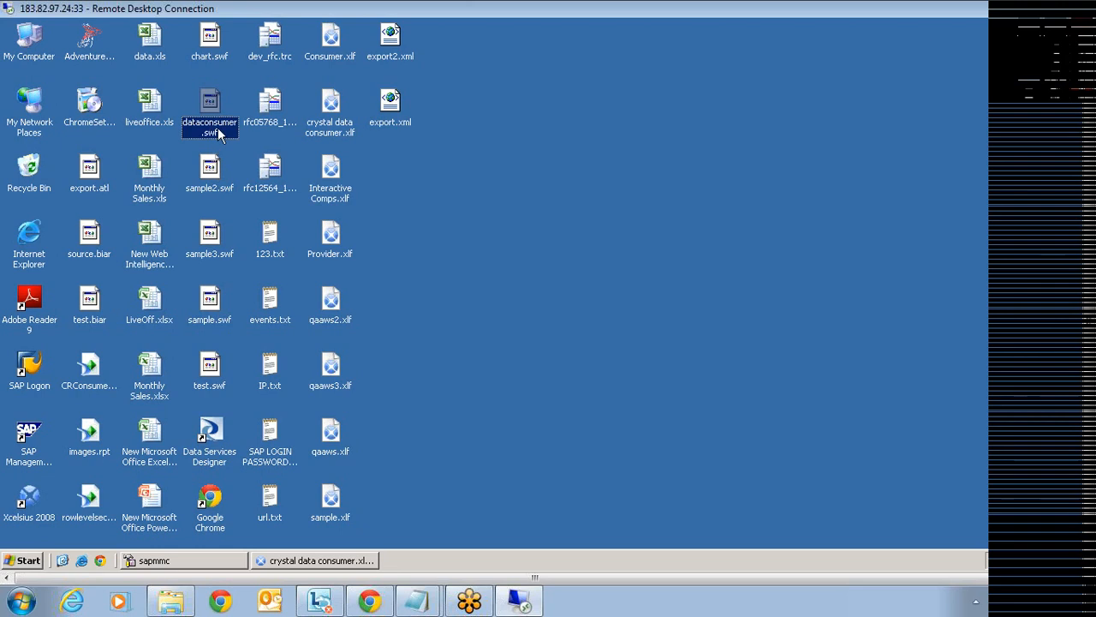
{"action": "right_click", "coordinate": [218, 127]}
{"action": "mouse_move", "coordinate": [274, 146]}
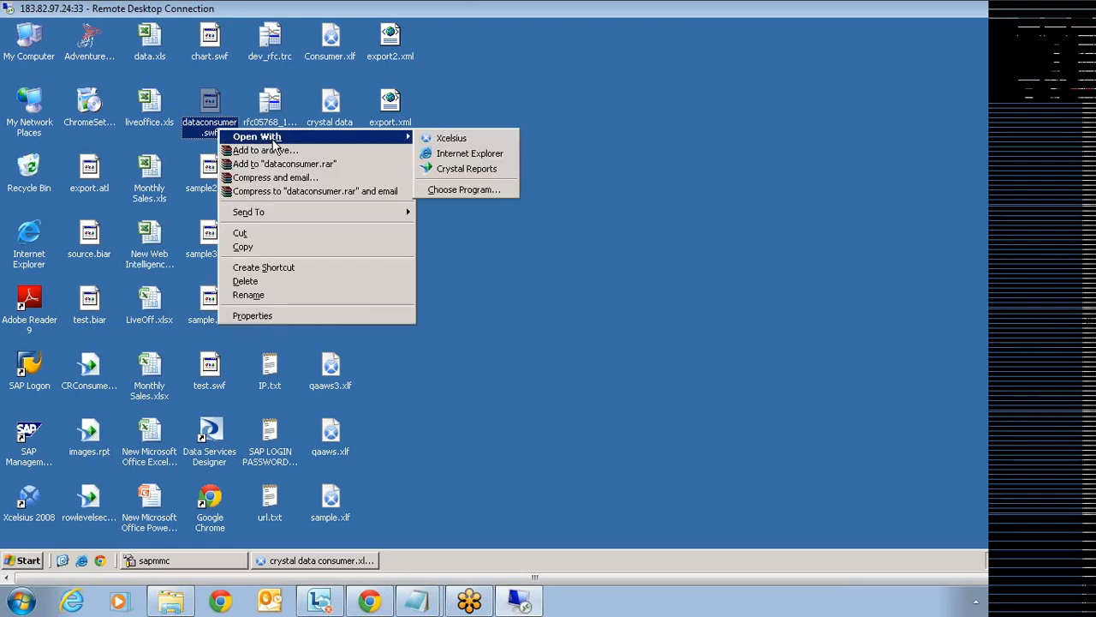
{"action": "left_click", "coordinate": [458, 153]}
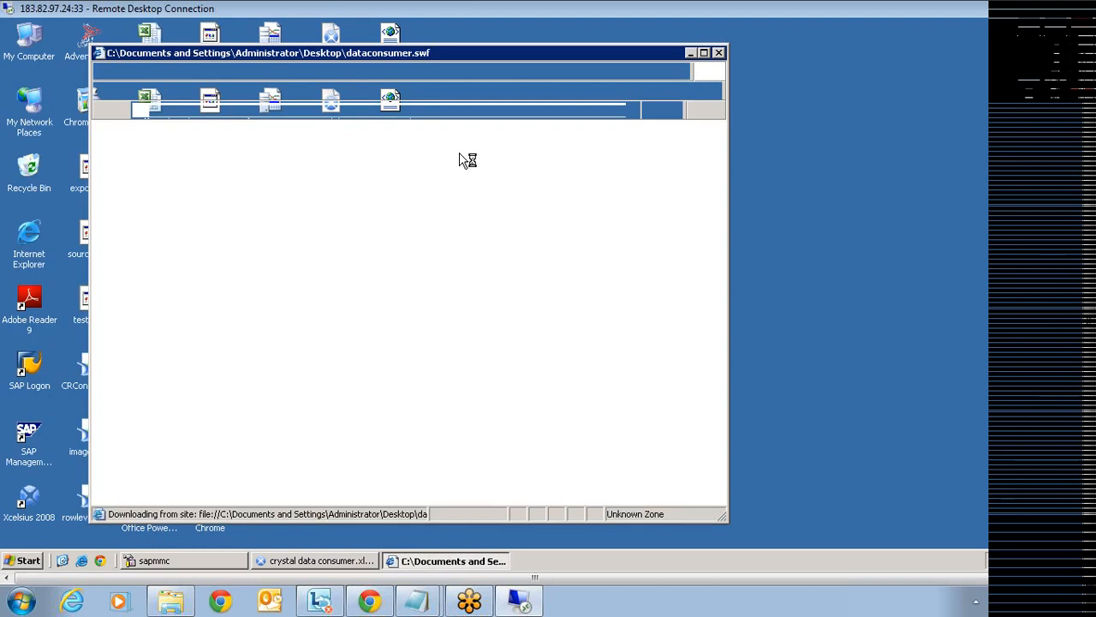
- Allow the blocked active content to view the empty chart, then close Internet Explorer
{"action": "left_click", "coordinate": [463, 130]}
{"action": "left_click", "coordinate": [483, 136]}
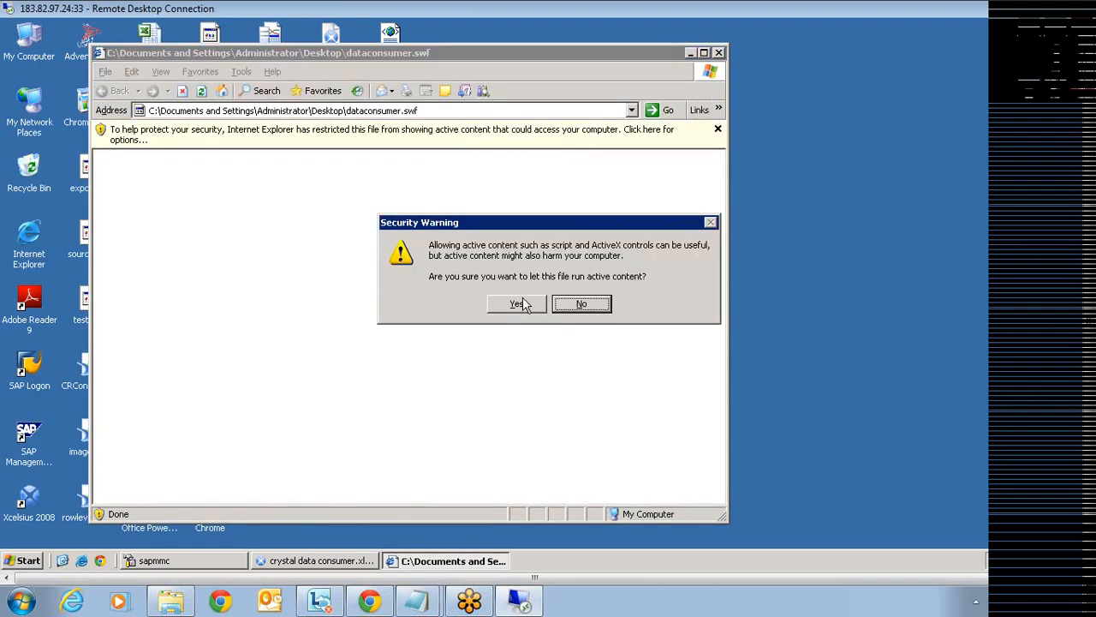
{"action": "left_click", "coordinate": [518, 304]}
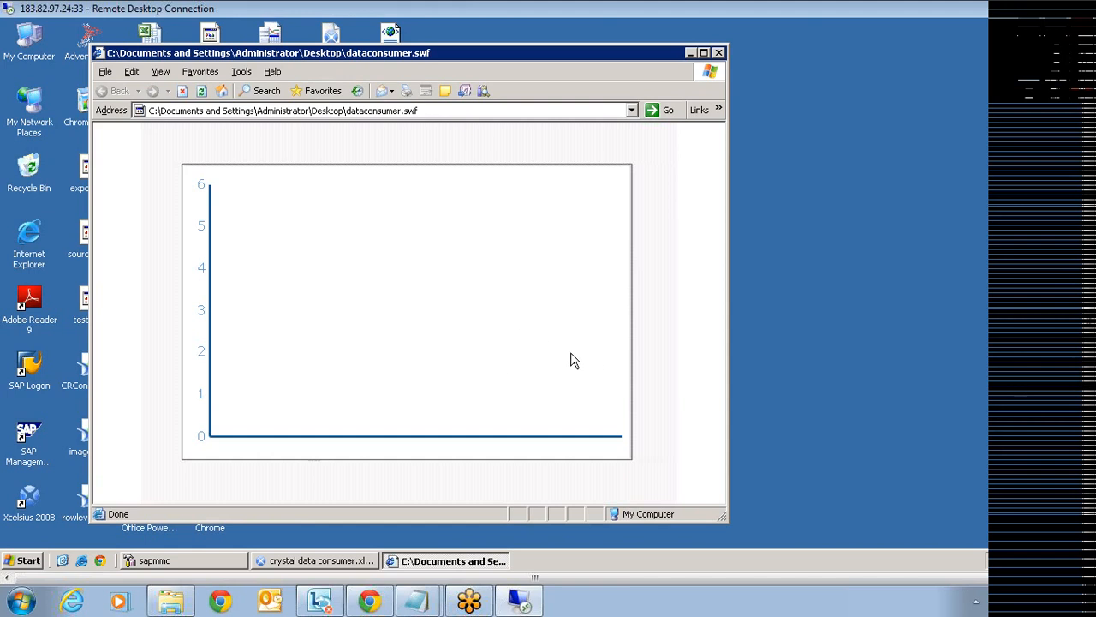
{"action": "left_click", "coordinate": [719, 54]}
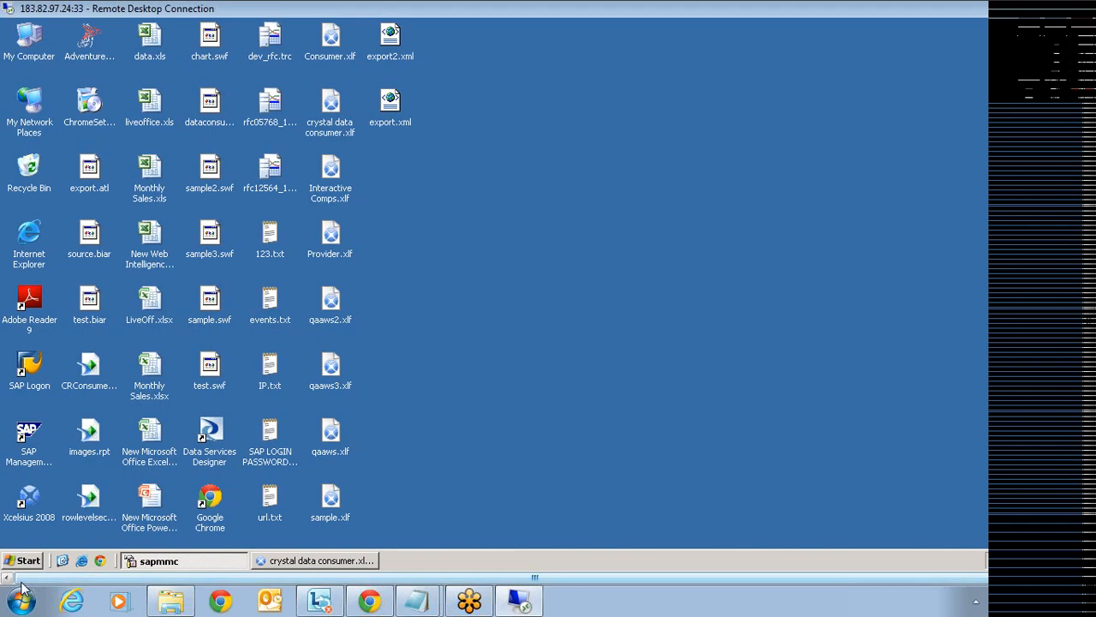
- Launch Crystal Reports 2008 from the Start menu and begin a new report
{"action": "left_click", "coordinate": [24, 563]}
{"action": "mouse_move", "coordinate": [77, 350]}
{"action": "mouse_move", "coordinate": [267, 375]}
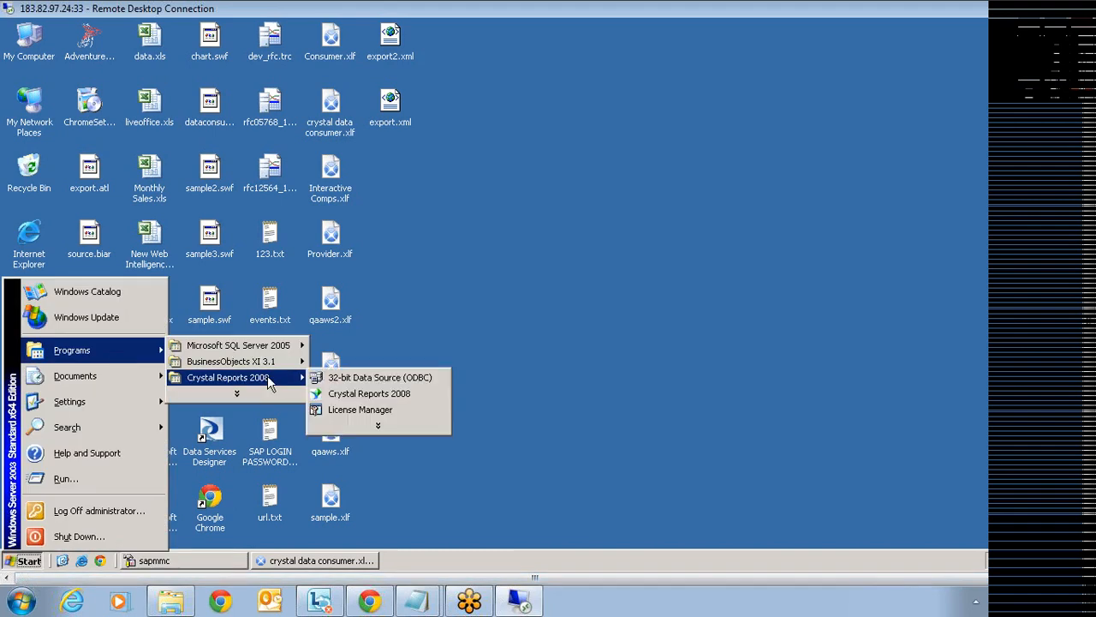
{"action": "left_click", "coordinate": [410, 395]}
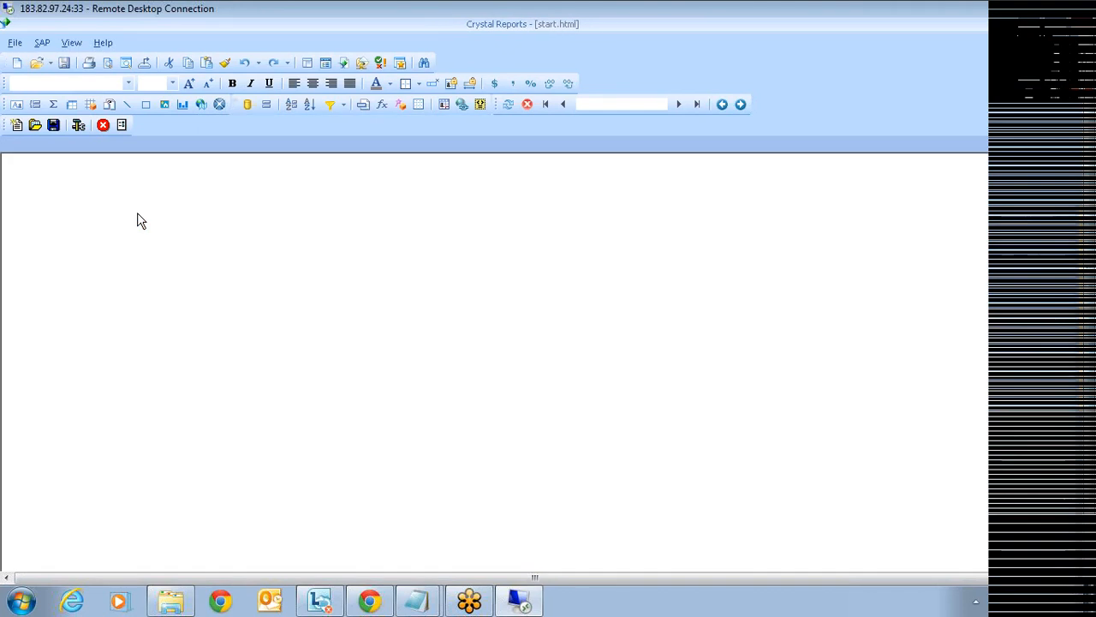
{"action": "left_click", "coordinate": [23, 66]}
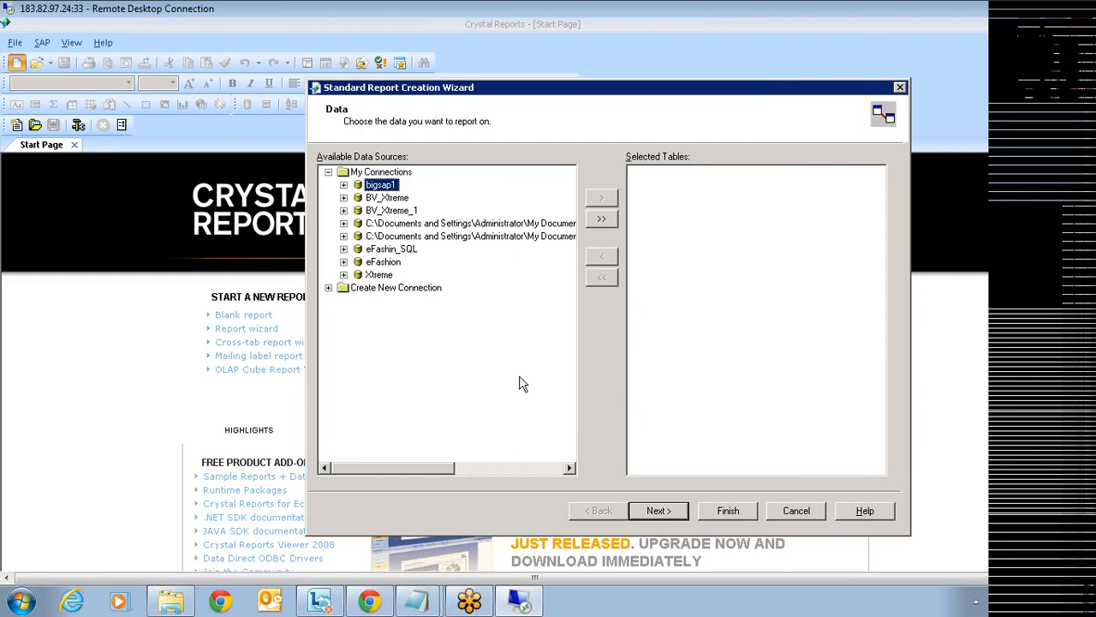
- Add the Customer table from the Xtreme connection as the report's data source
{"action": "left_click", "coordinate": [345, 275]}
{"action": "left_click", "coordinate": [359, 301]}
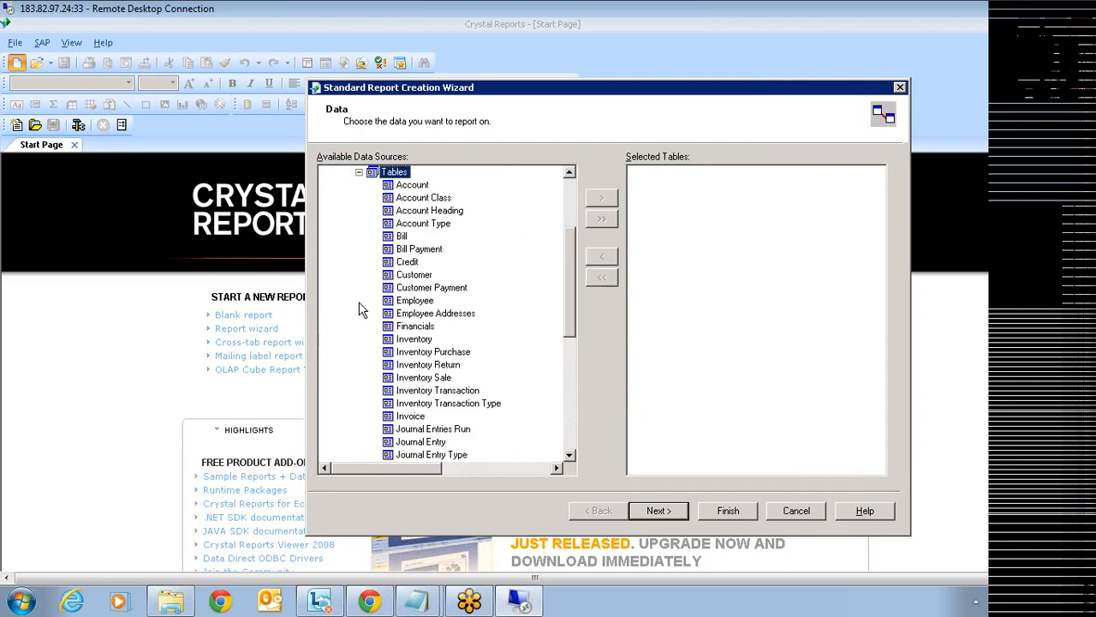
{"action": "left_click", "coordinate": [414, 275]}
{"action": "left_click", "coordinate": [601, 198]}
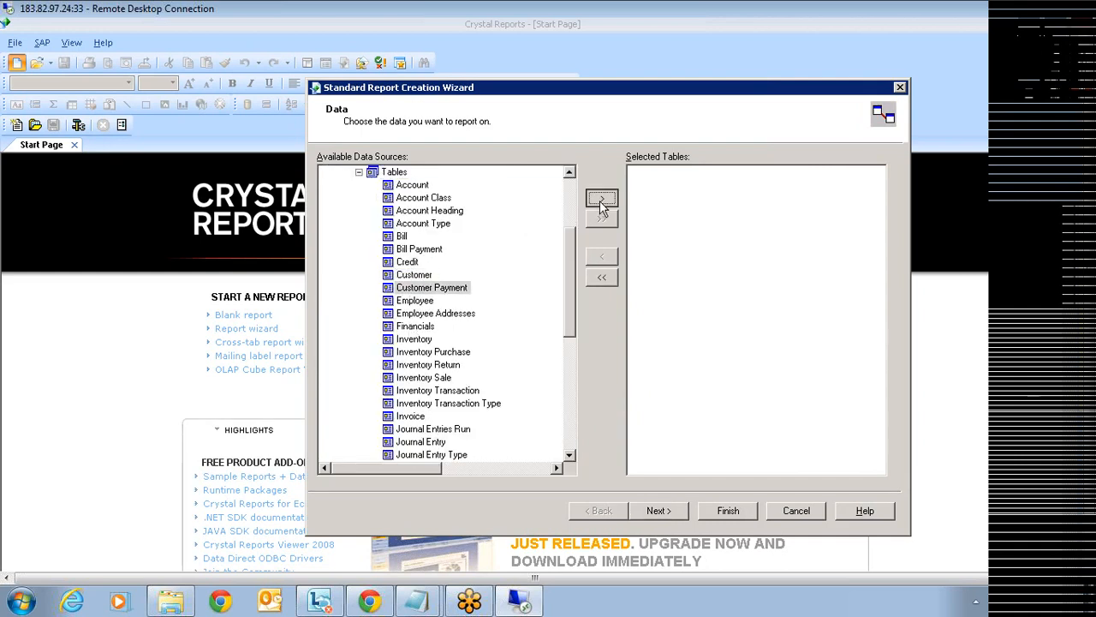
{"action": "left_click", "coordinate": [658, 511]}
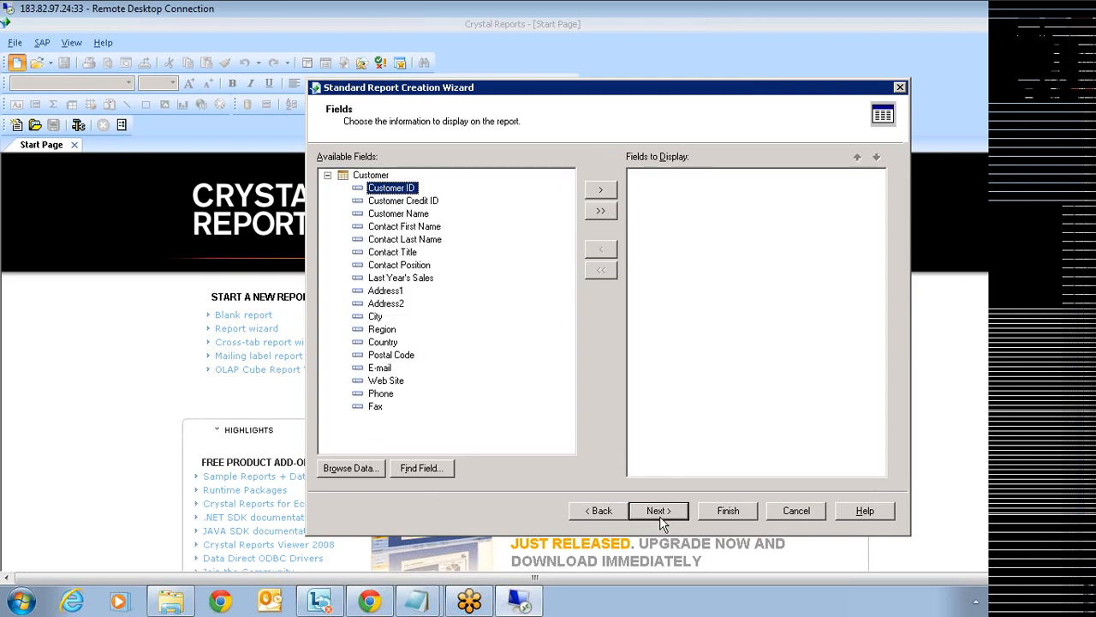
{"action": "left_click", "coordinate": [659, 510]}
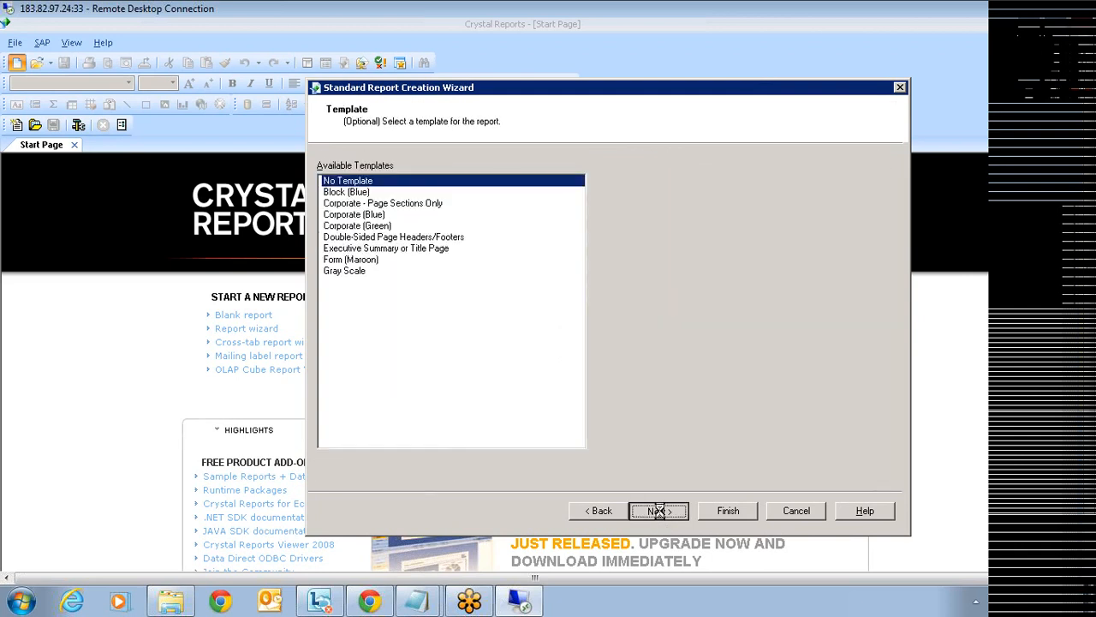
{"action": "left_click", "coordinate": [623, 512]}
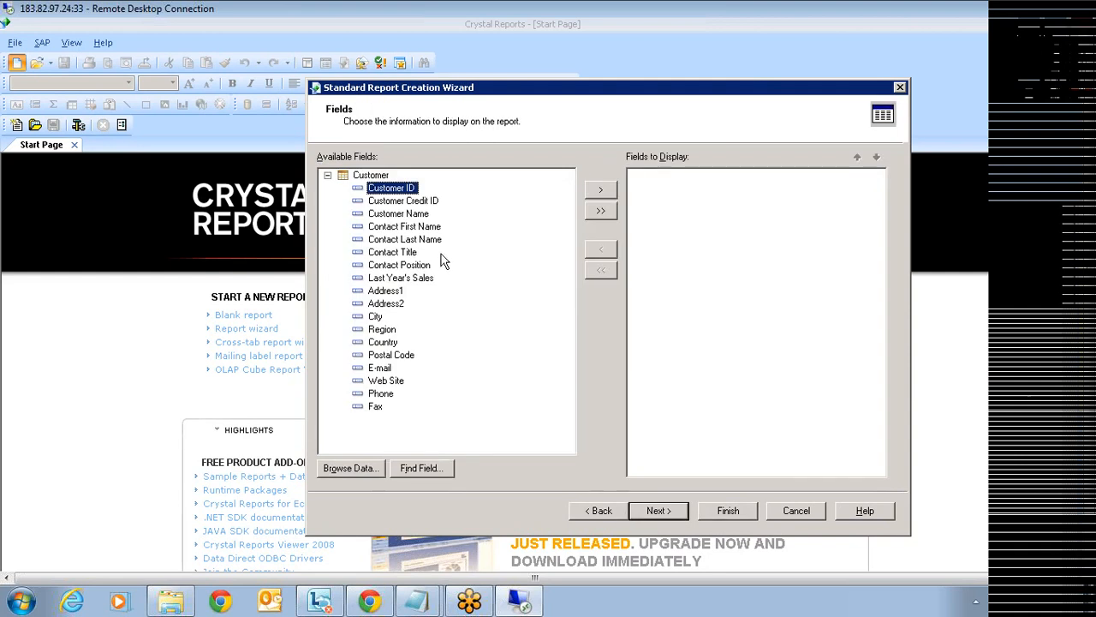
- Display the Customer Name and Last Year's Sales fields
{"action": "left_click", "coordinate": [420, 218]}
{"action": "left_click", "coordinate": [601, 191]}
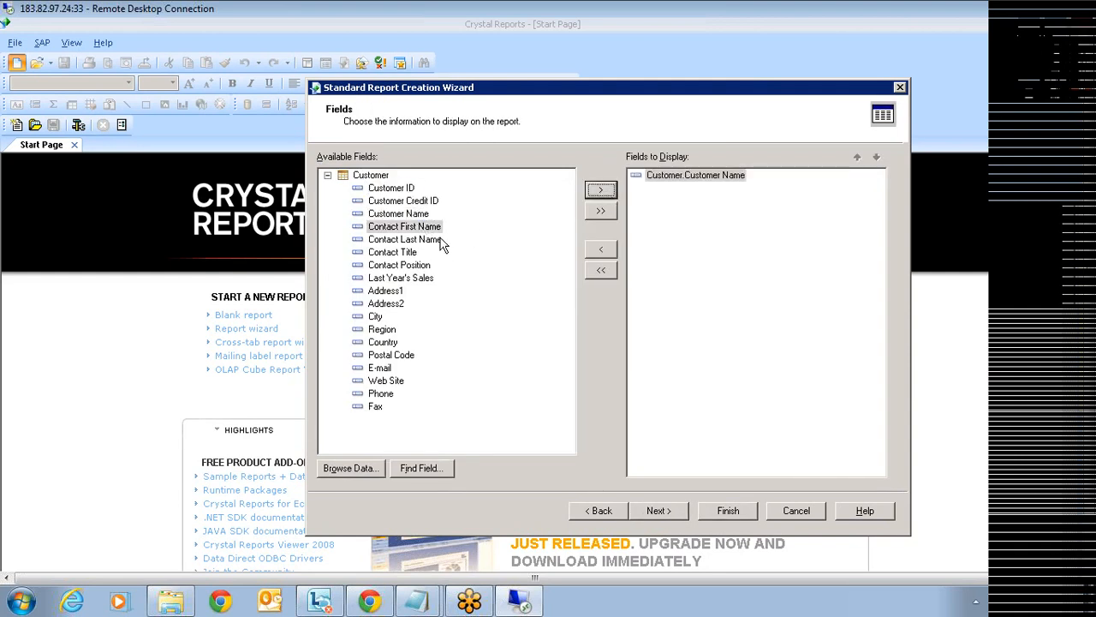
{"action": "left_click", "coordinate": [426, 279]}
{"action": "left_click", "coordinate": [602, 190]}
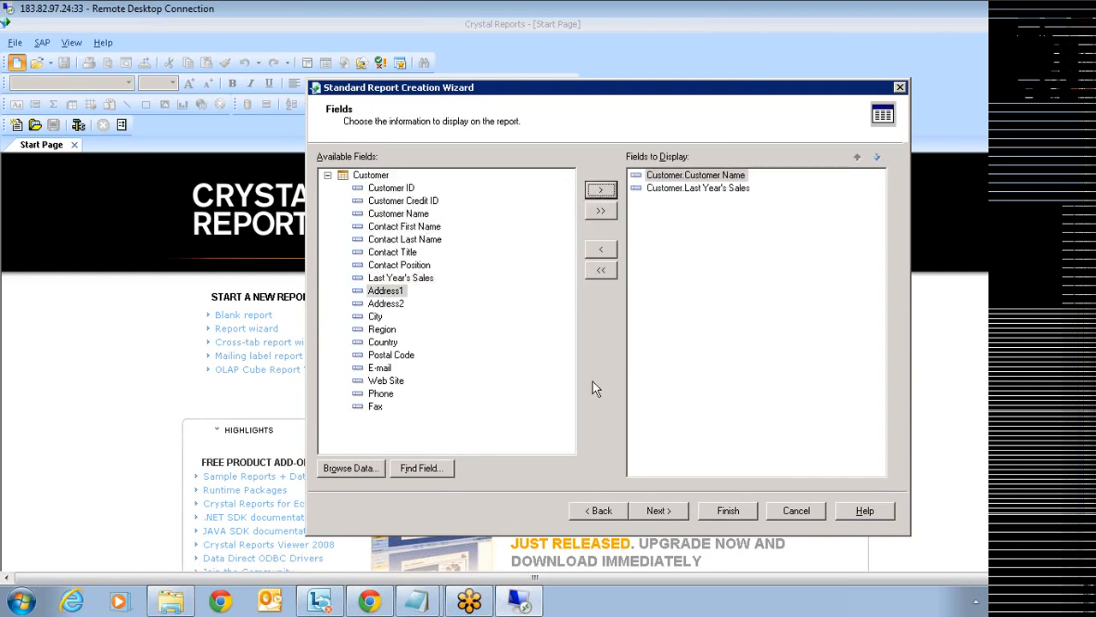
{"action": "left_click", "coordinate": [653, 510]}
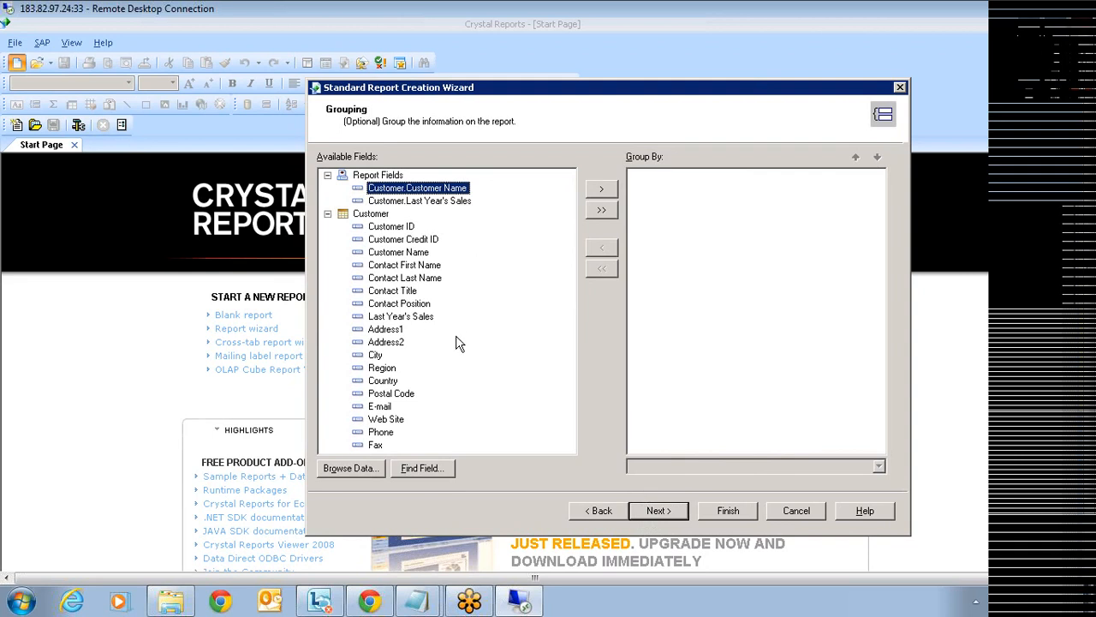
- Group the report by Country, keep the Sum summary, and finish the wizard
{"action": "left_click", "coordinate": [396, 383]}
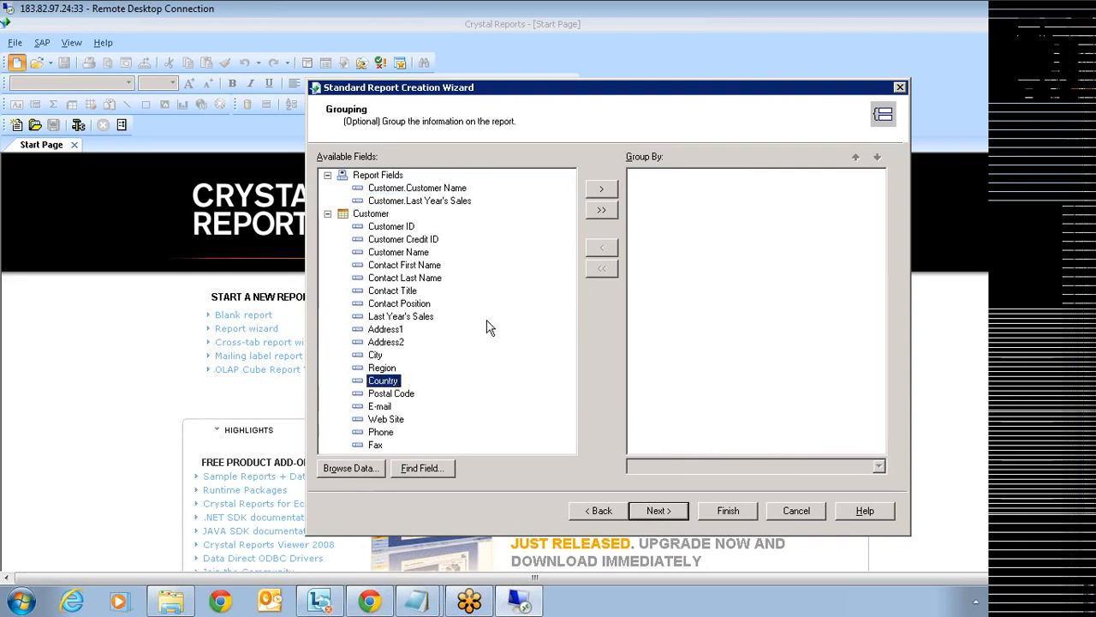
{"action": "left_click", "coordinate": [601, 189]}
{"action": "left_click", "coordinate": [662, 516]}
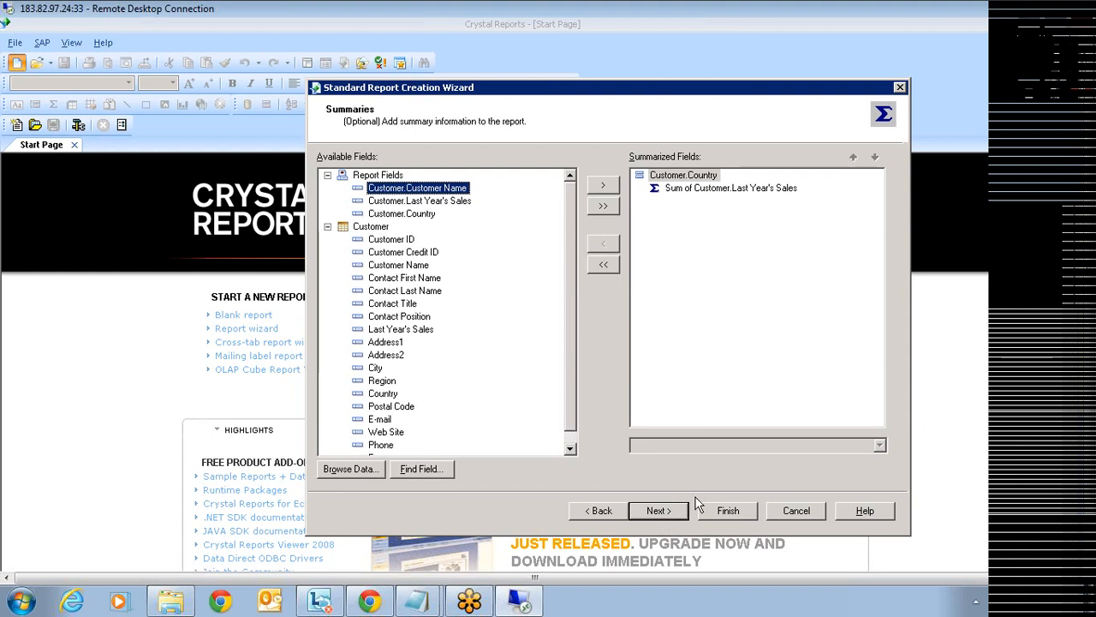
{"action": "left_click", "coordinate": [724, 514]}
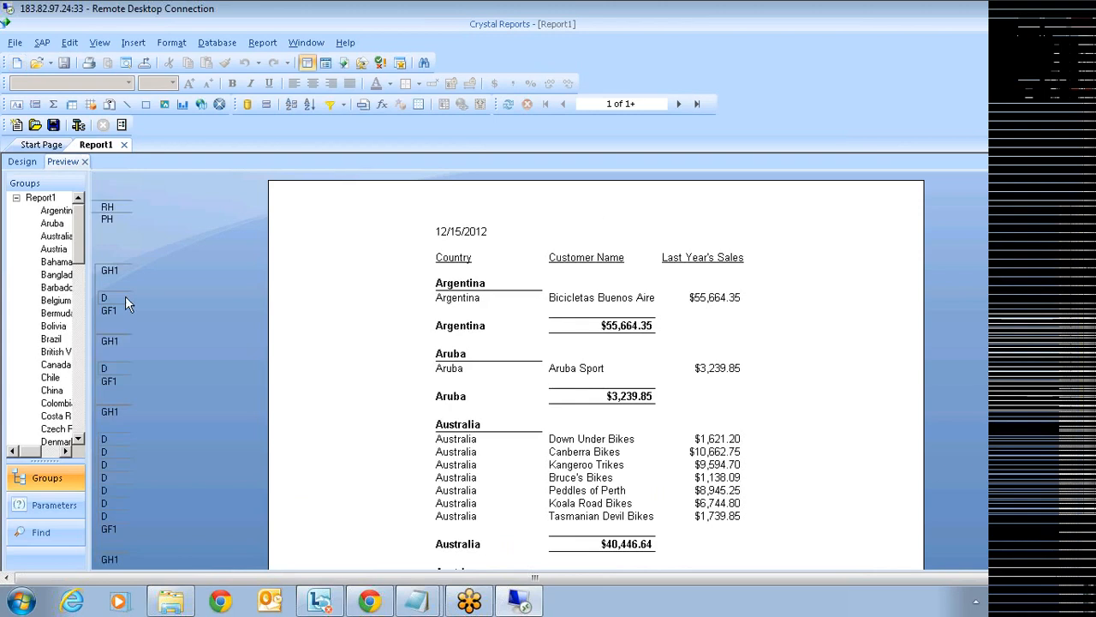
- Suppress the Details section and move the sales sum into Group Header #1
{"action": "right_click", "coordinate": [125, 298]}
{"action": "left_click", "coordinate": [160, 350]}
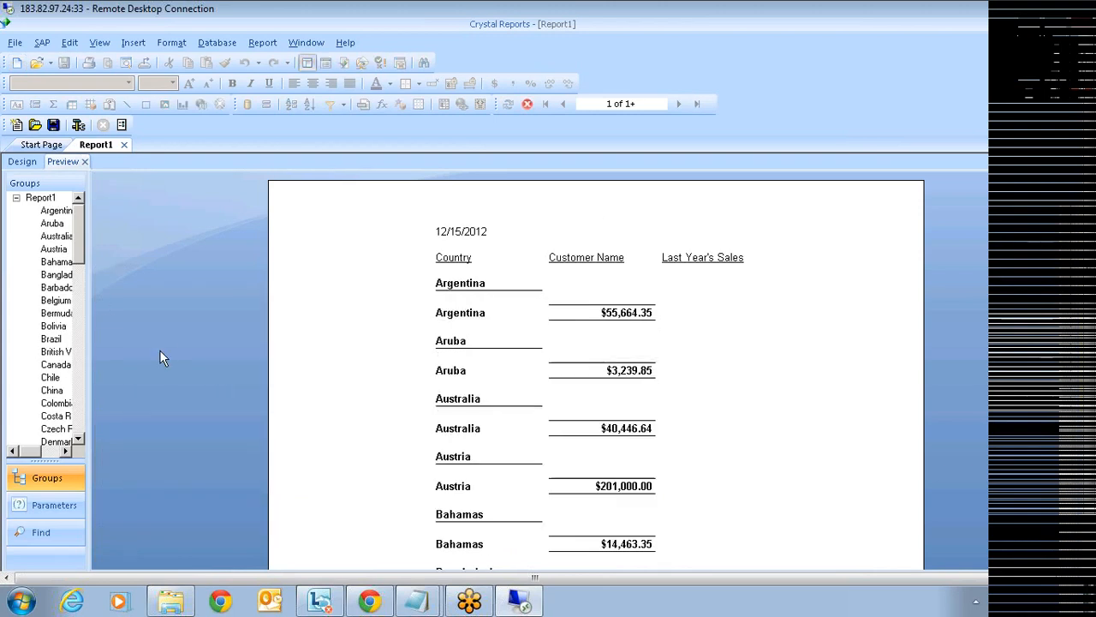
{"action": "left_click", "coordinate": [611, 315]}
{"action": "left_click_drag", "start_coordinate": [612, 315], "coordinate": [609, 283]}
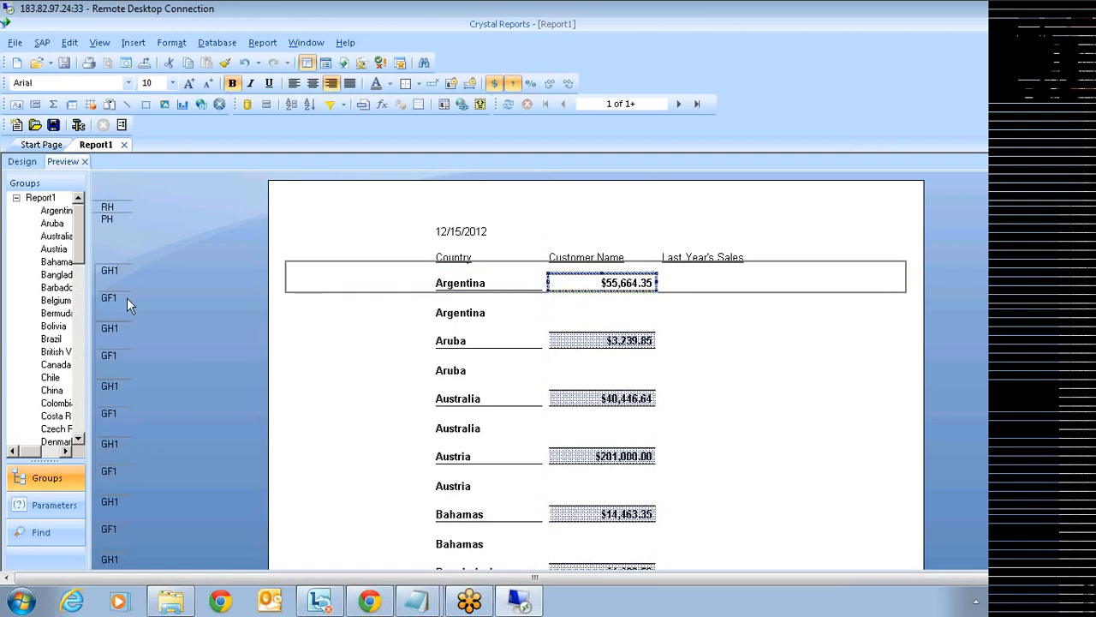
- Suppress Group Footer #1 and switch to the Design layout
{"action": "right_click", "coordinate": [120, 300]}
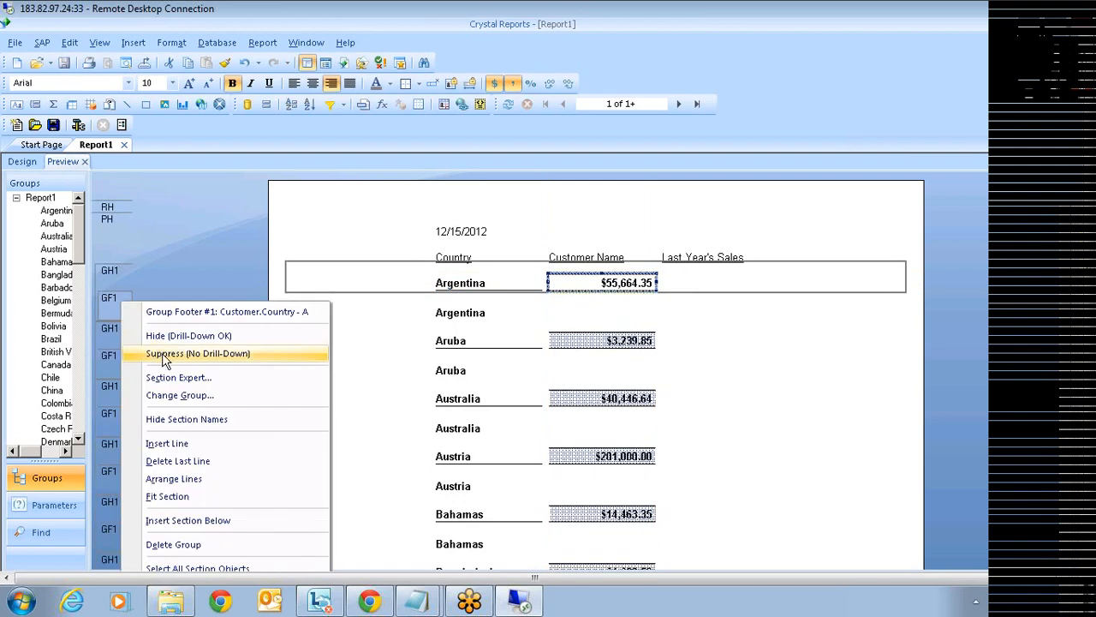
{"action": "left_click", "coordinate": [163, 353]}
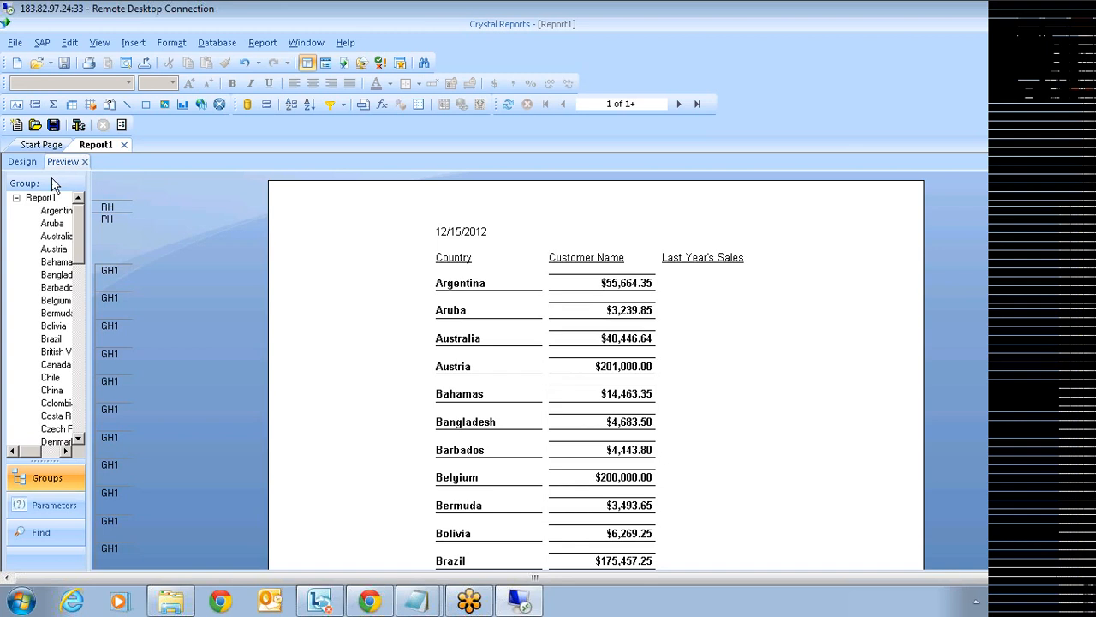
{"action": "left_click", "coordinate": [24, 163]}
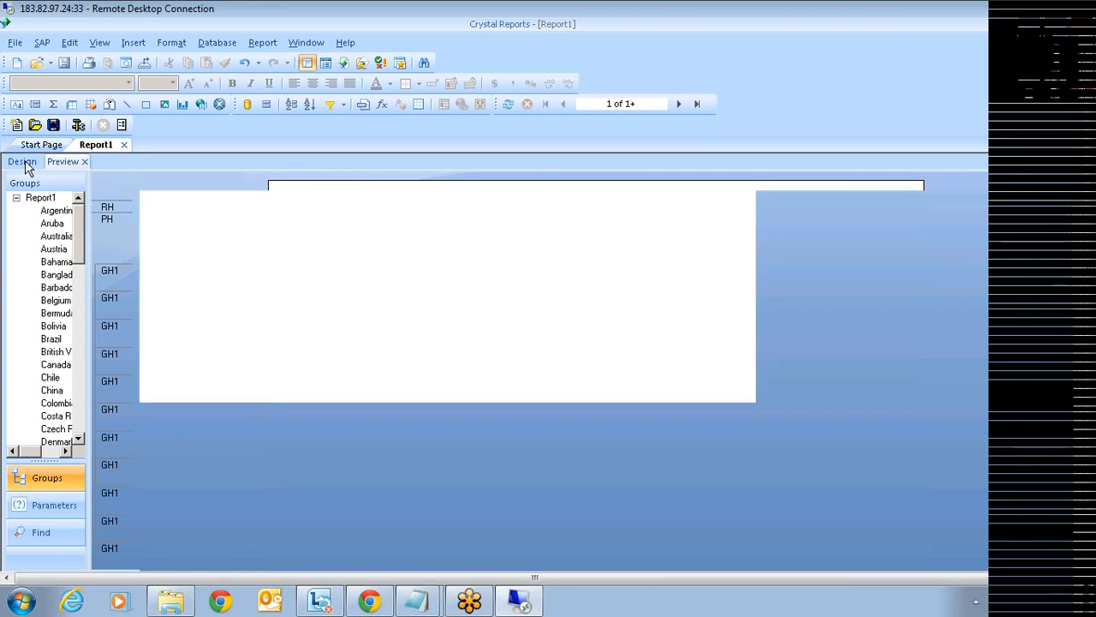
- Enlarge the Report Header, place the dataconsumer.swf Flash object in it, and preview
{"action": "left_click_drag", "start_coordinate": [417, 243], "coordinate": [418, 309]}
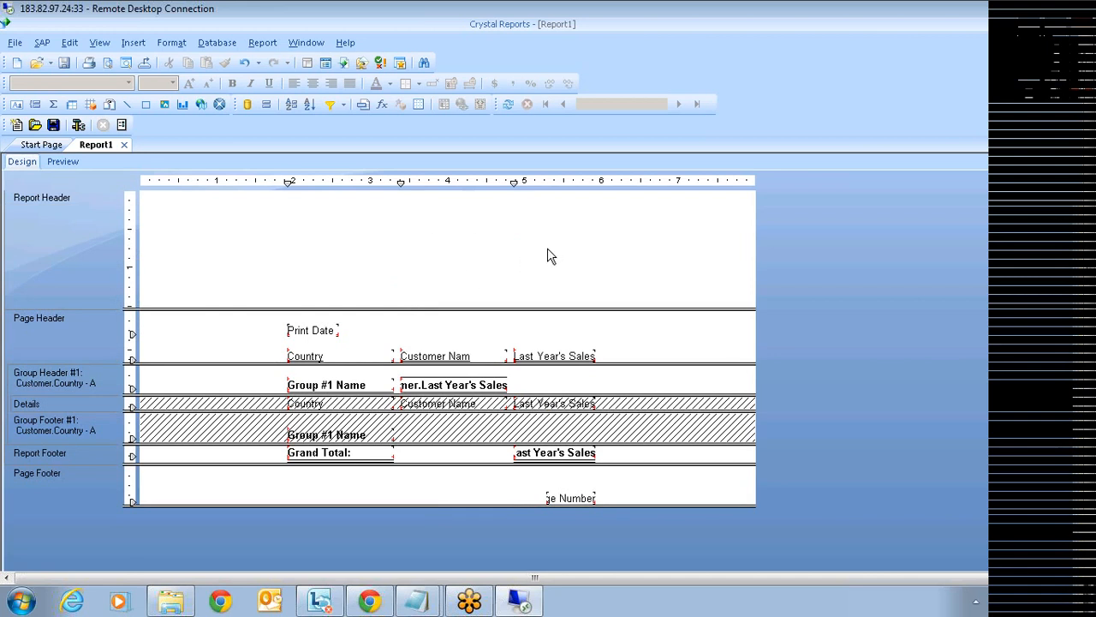
{"action": "left_click", "coordinate": [220, 110]}
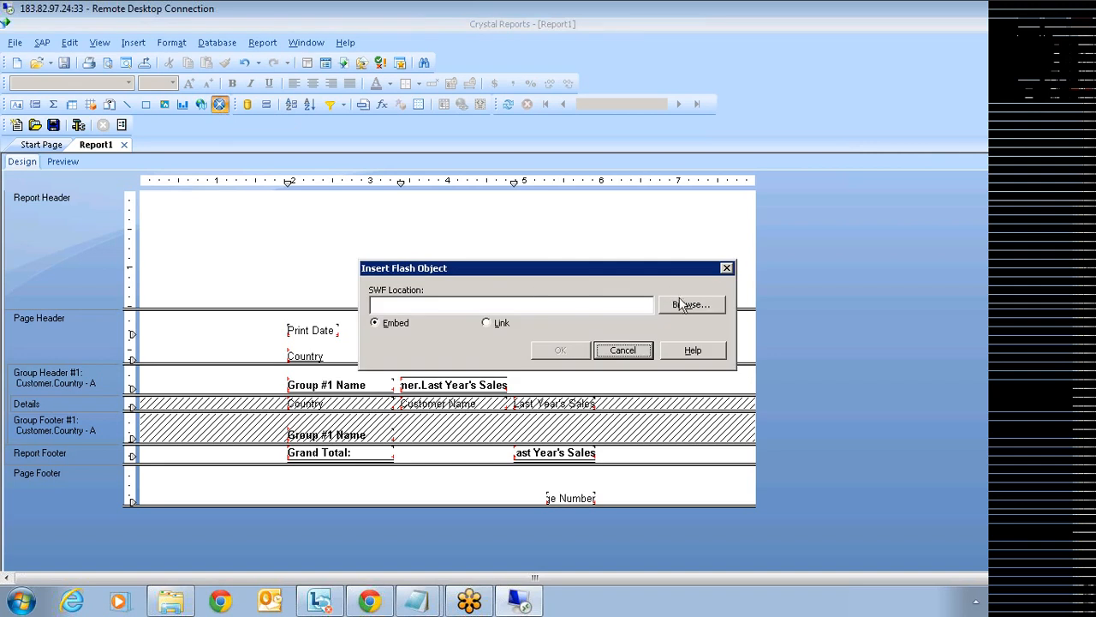
{"action": "left_click", "coordinate": [686, 308]}
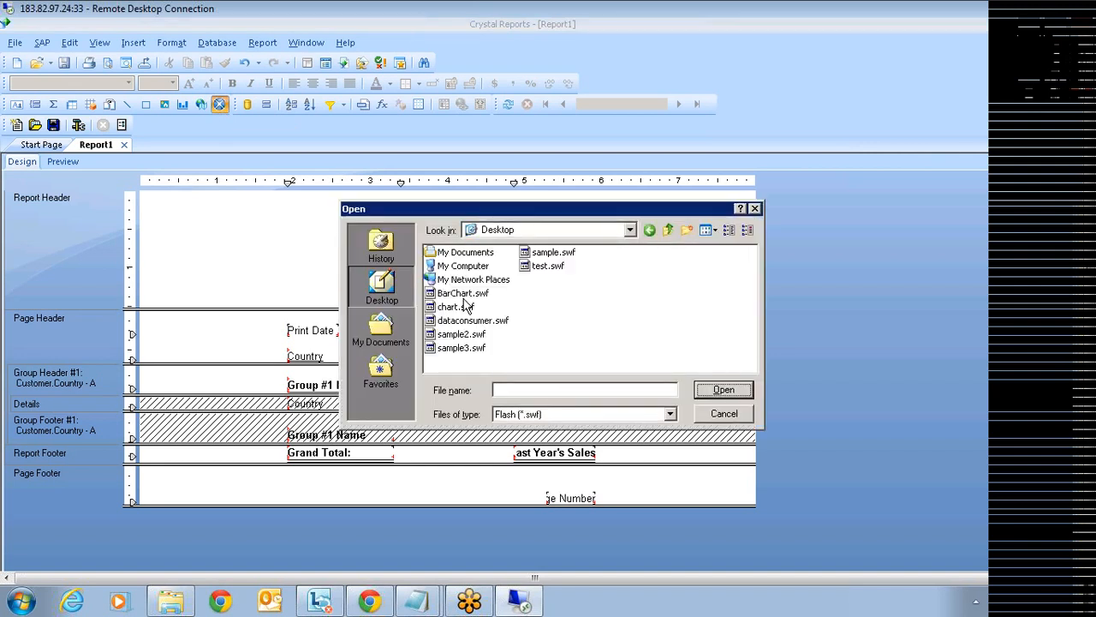
{"action": "left_click", "coordinate": [492, 322]}
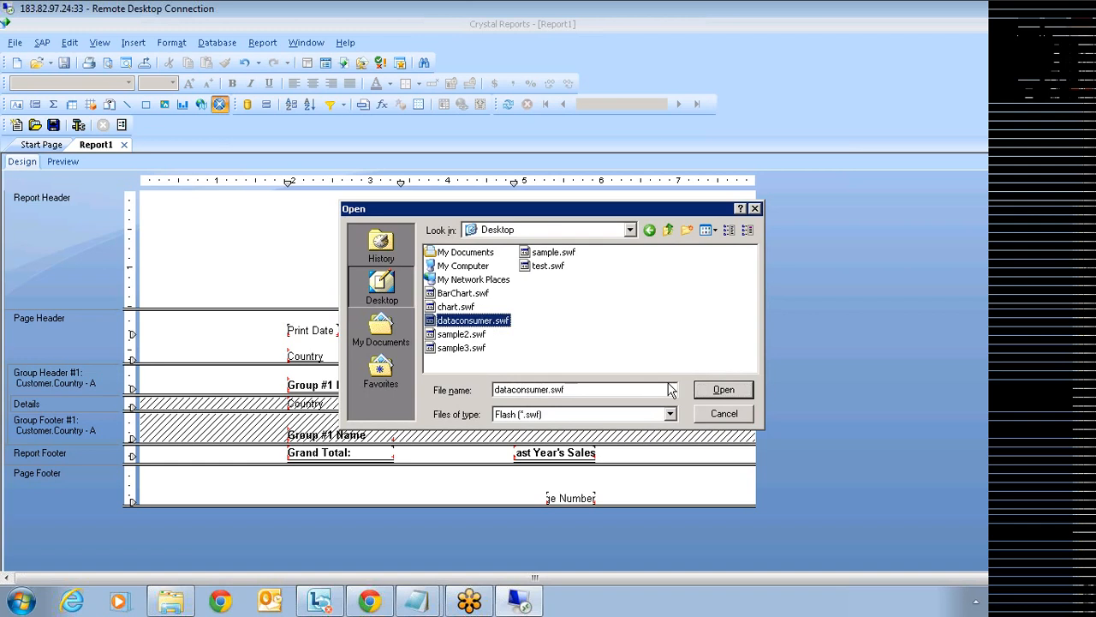
{"action": "left_click", "coordinate": [721, 392]}
{"action": "left_click", "coordinate": [558, 350]}
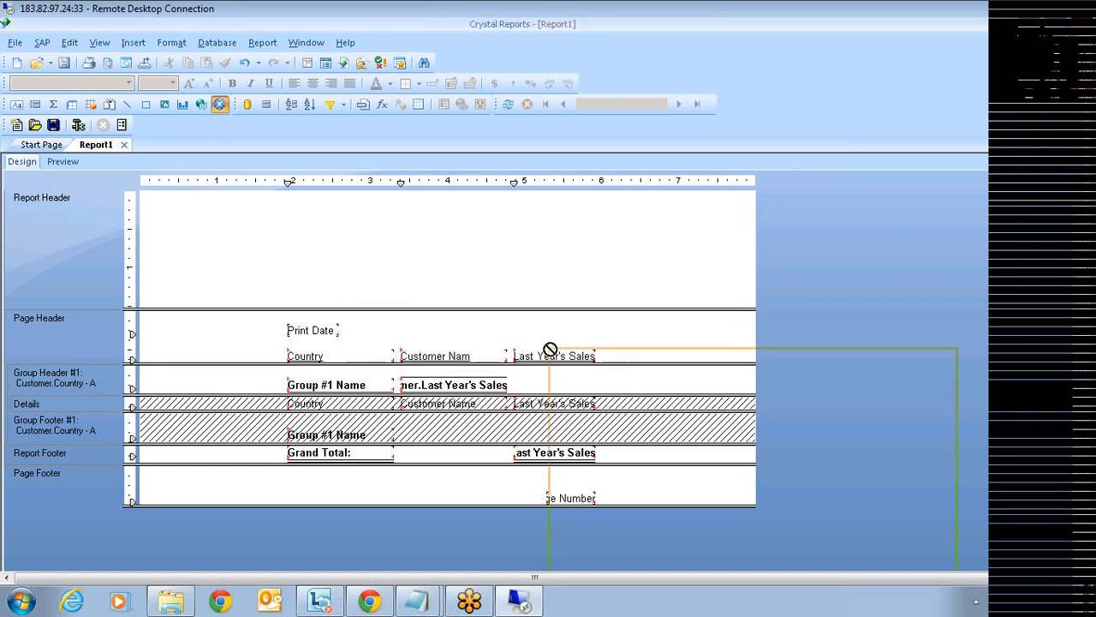
{"action": "left_click", "coordinate": [244, 209]}
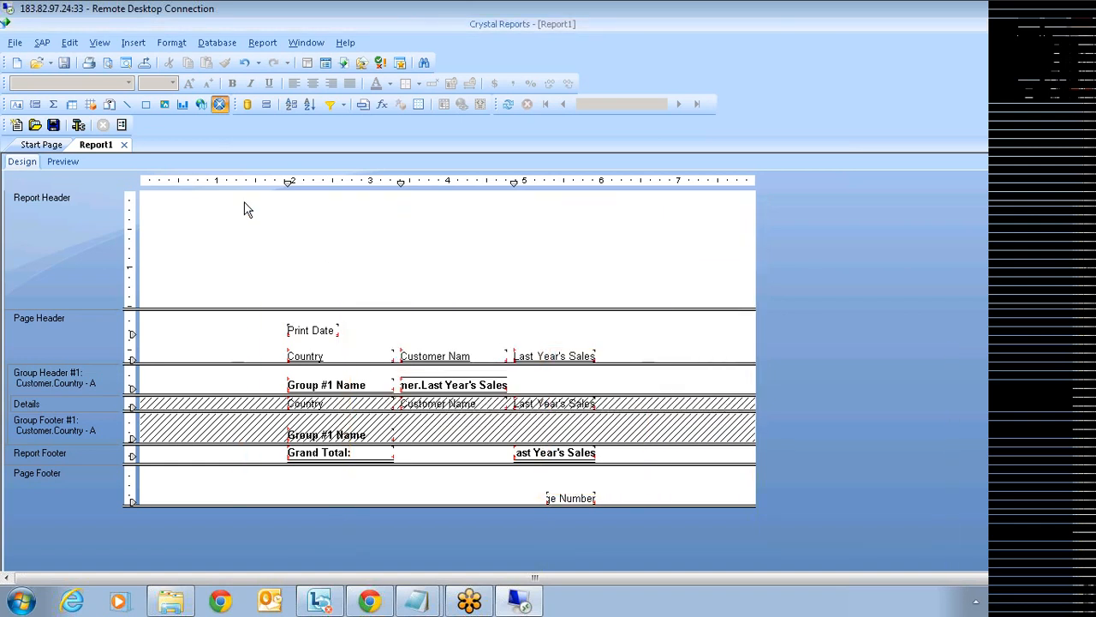
{"action": "left_click", "coordinate": [64, 162]}
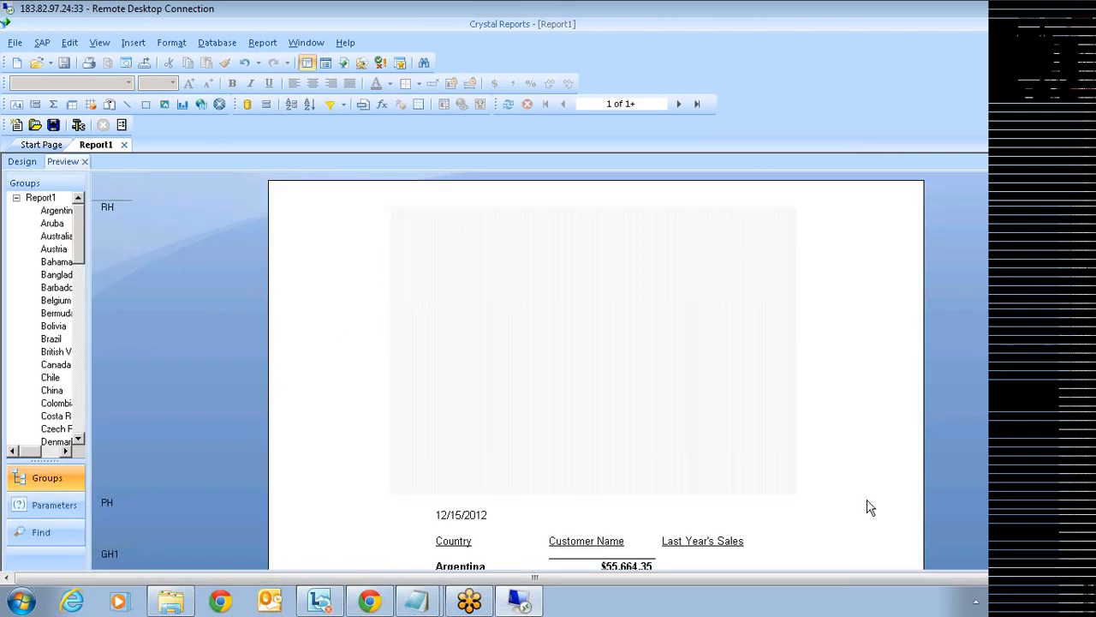
- Select the empty Flash chart in Preview and bring up its context menu
{"action": "scroll", "coordinate": [644, 560], "scroll_direction": "down", "scroll_amount": 2}
{"action": "scroll", "coordinate": [609, 369], "scroll_direction": "up", "scroll_amount": 1}
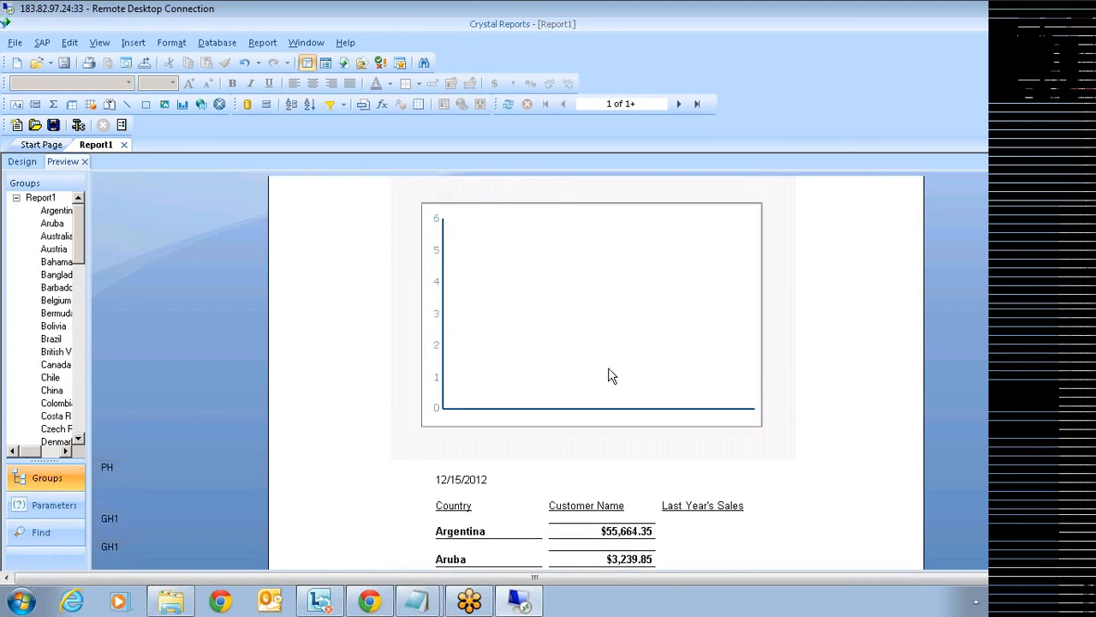
{"action": "left_click", "coordinate": [612, 376]}
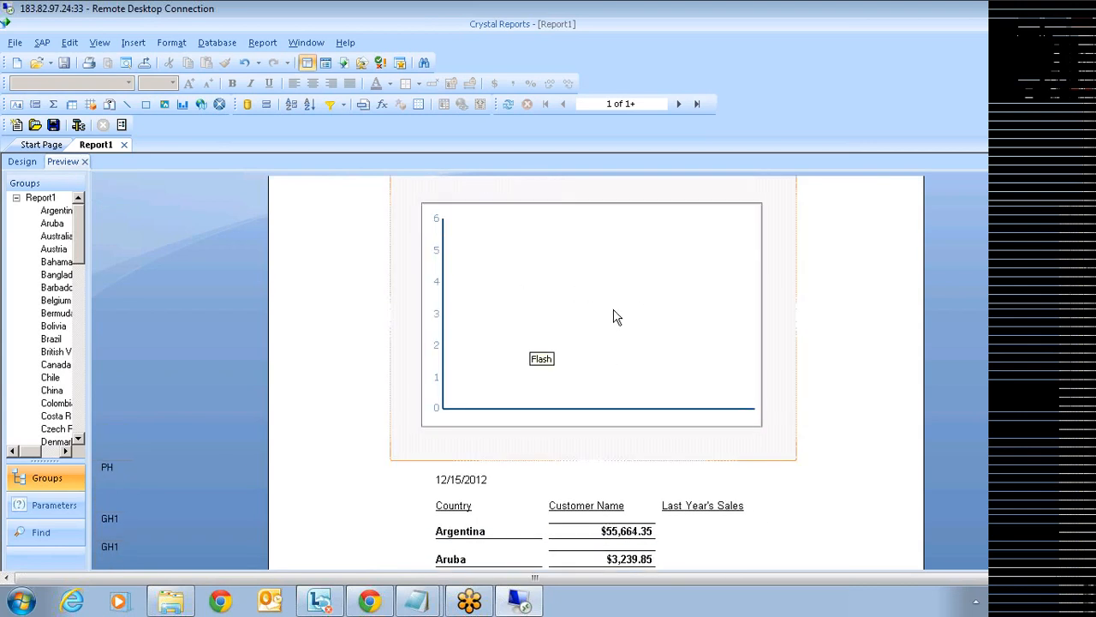
{"action": "scroll", "coordinate": [613, 317], "scroll_direction": "up", "scroll_amount": 1}
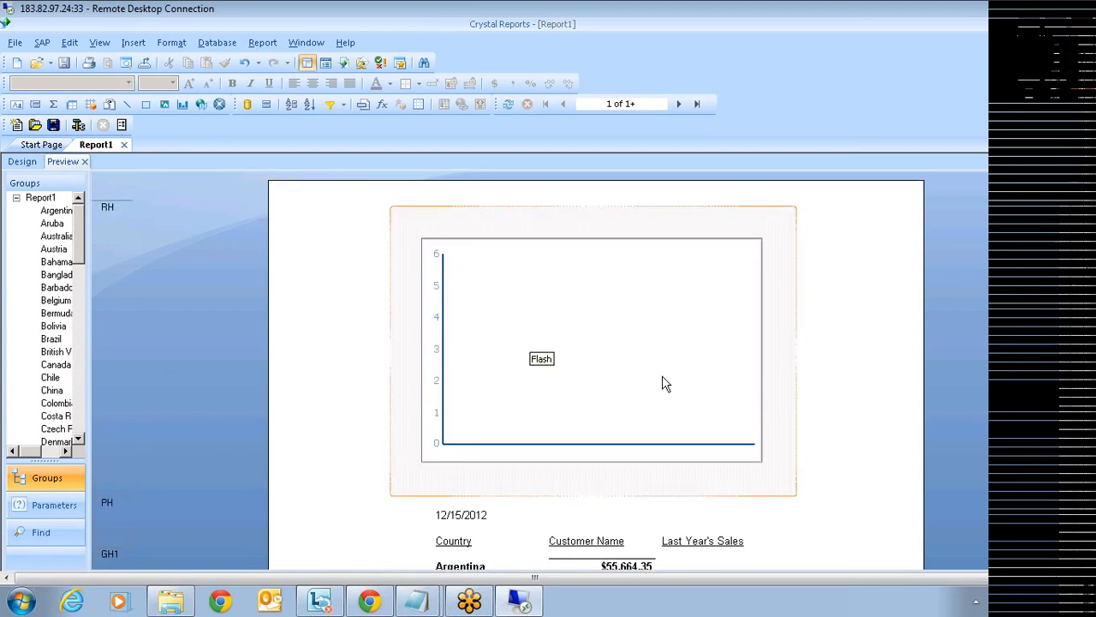
{"action": "left_click", "coordinate": [674, 505]}
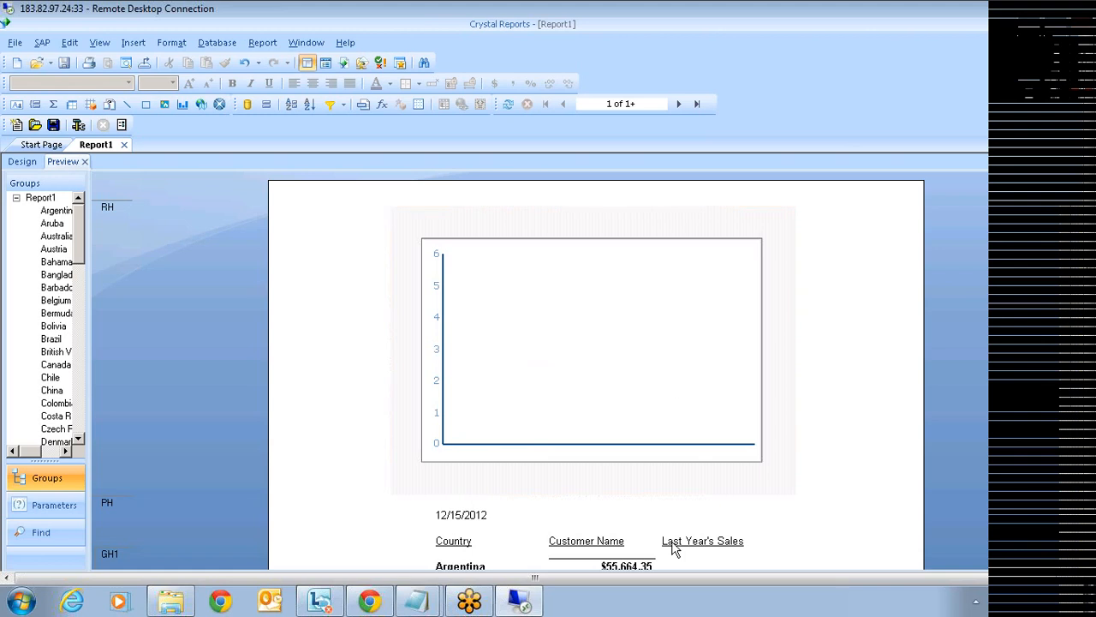
{"action": "scroll", "coordinate": [705, 531], "scroll_direction": "down", "scroll_amount": 1}
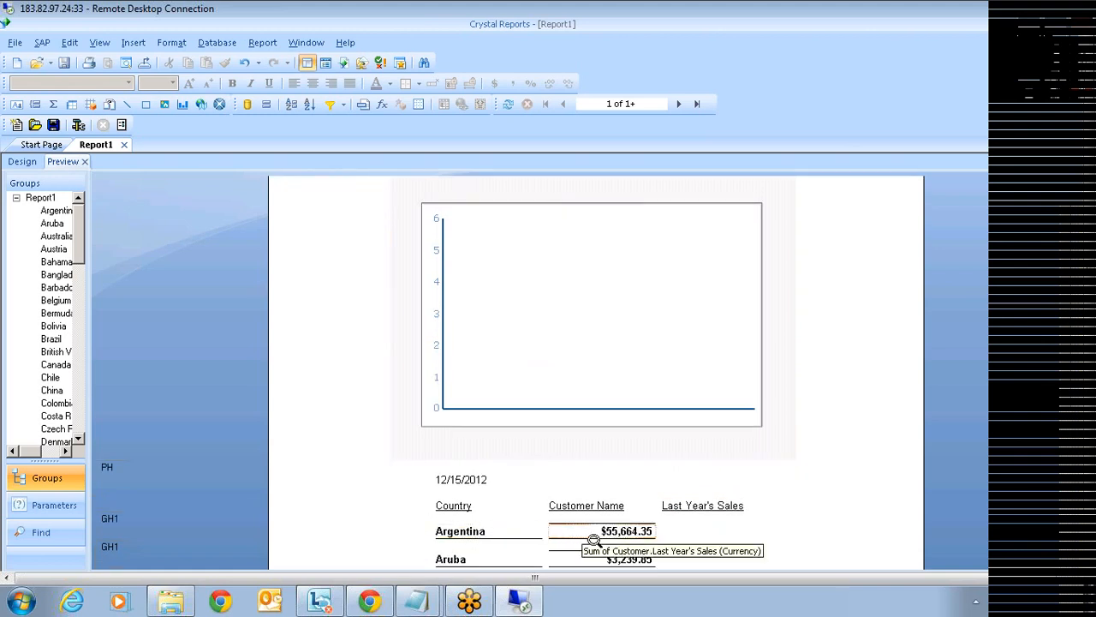
{"action": "left_click", "coordinate": [622, 253]}
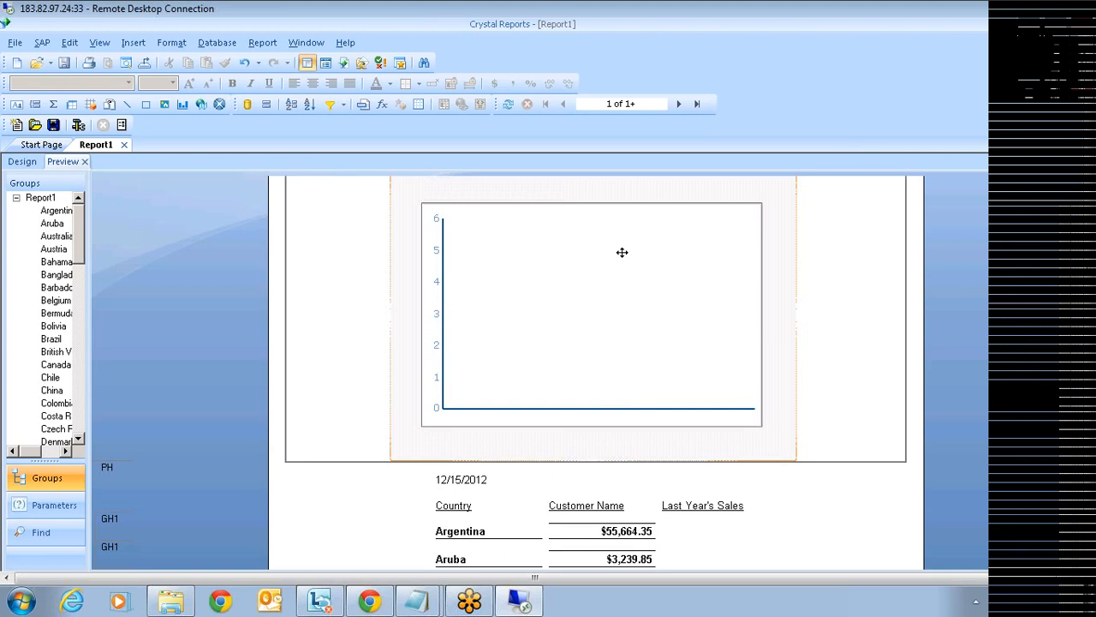
{"action": "right_click", "coordinate": [621, 253]}
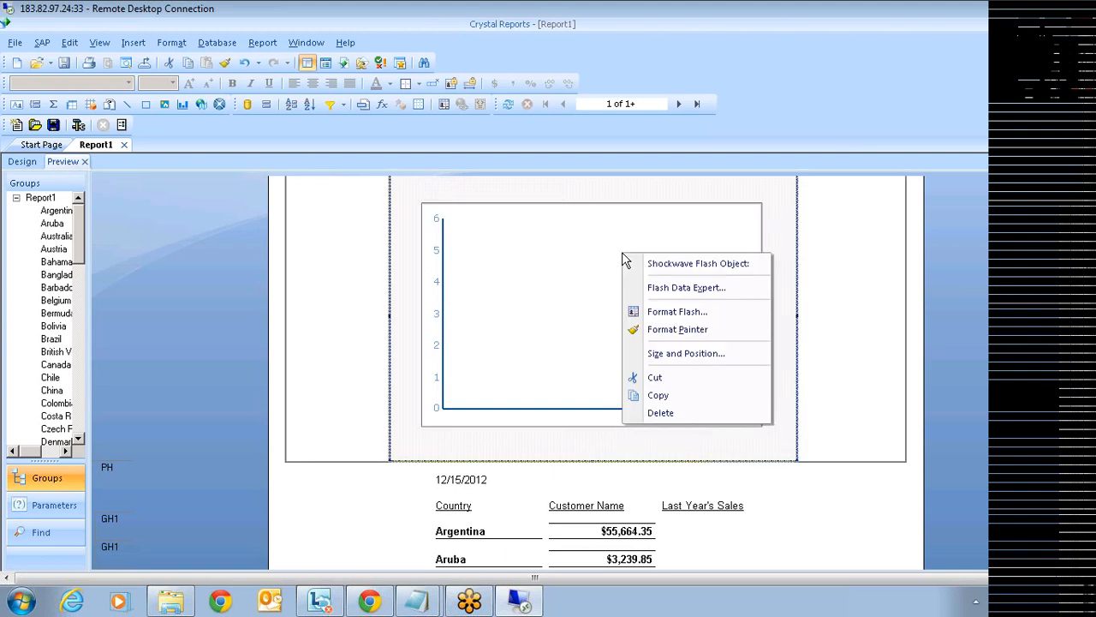
- In the Flash Data Binding Expert, bind Customer.Country as row labels and Last Year's Sales as values
{"action": "left_click", "coordinate": [697, 291]}
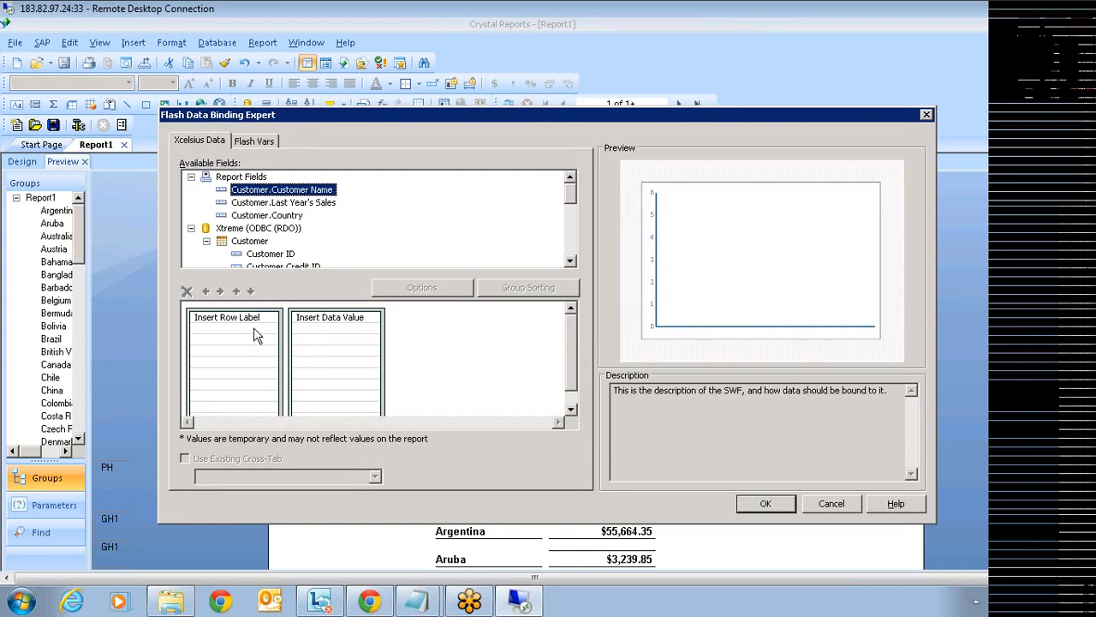
{"action": "left_click", "coordinate": [274, 218]}
{"action": "left_click_drag", "start_coordinate": [274, 218], "coordinate": [252, 353]}
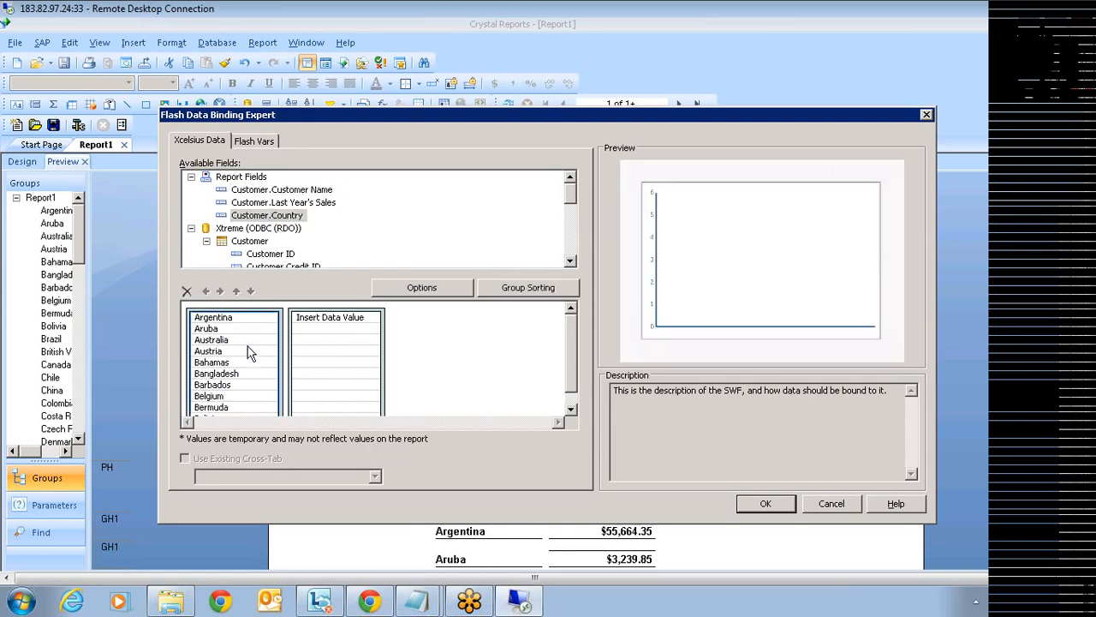
{"action": "left_click", "coordinate": [301, 204]}
{"action": "left_click_drag", "start_coordinate": [304, 210], "coordinate": [336, 358]}
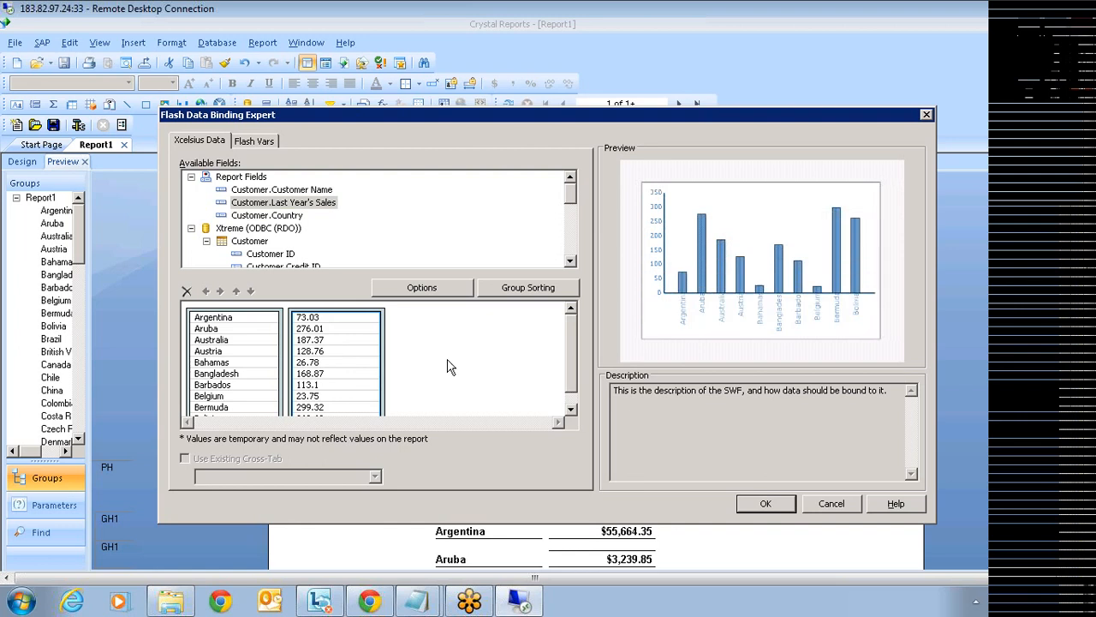
{"action": "left_click", "coordinate": [765, 509]}
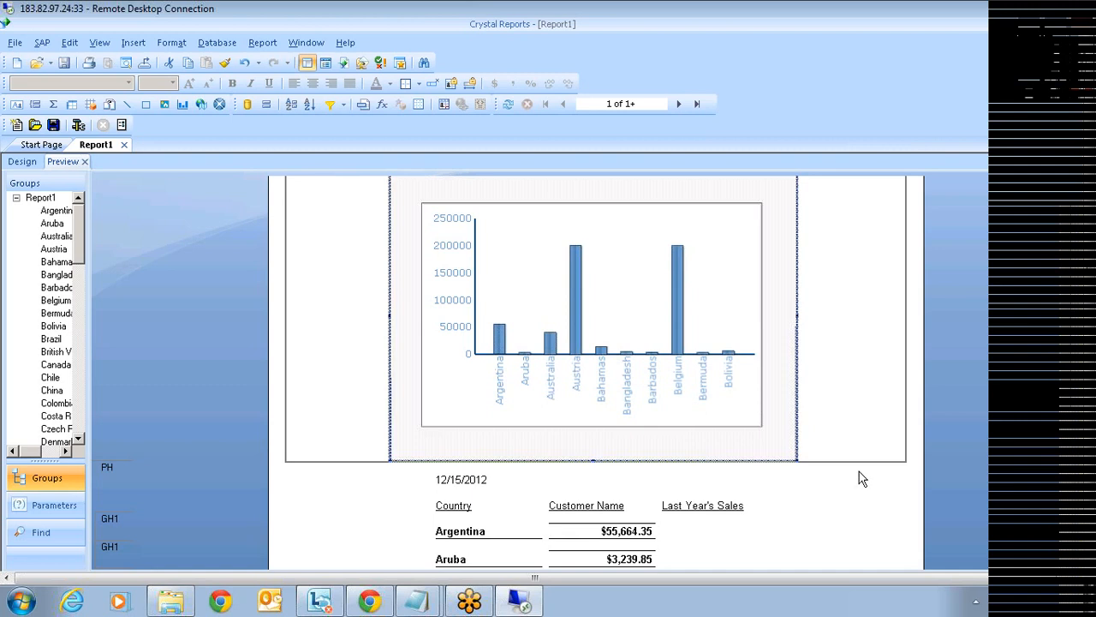
- Scroll through the preview to review the chart and the country sales rows
{"action": "scroll", "coordinate": [644, 514], "scroll_direction": "down", "scroll_amount": 2}
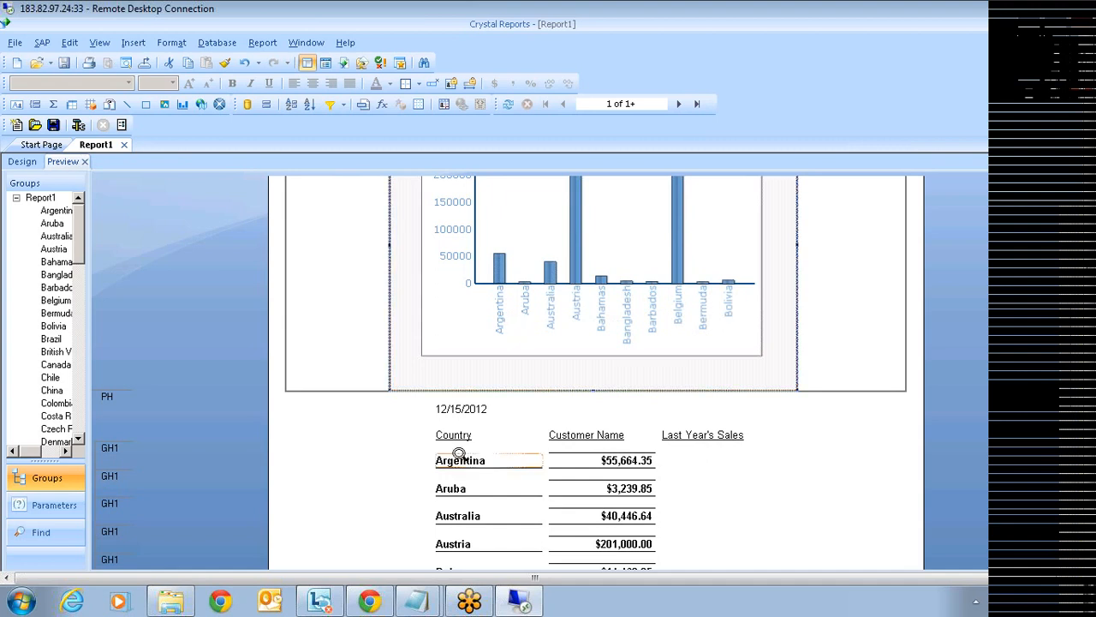
{"action": "scroll", "coordinate": [472, 515], "scroll_direction": "down", "scroll_amount": 2}
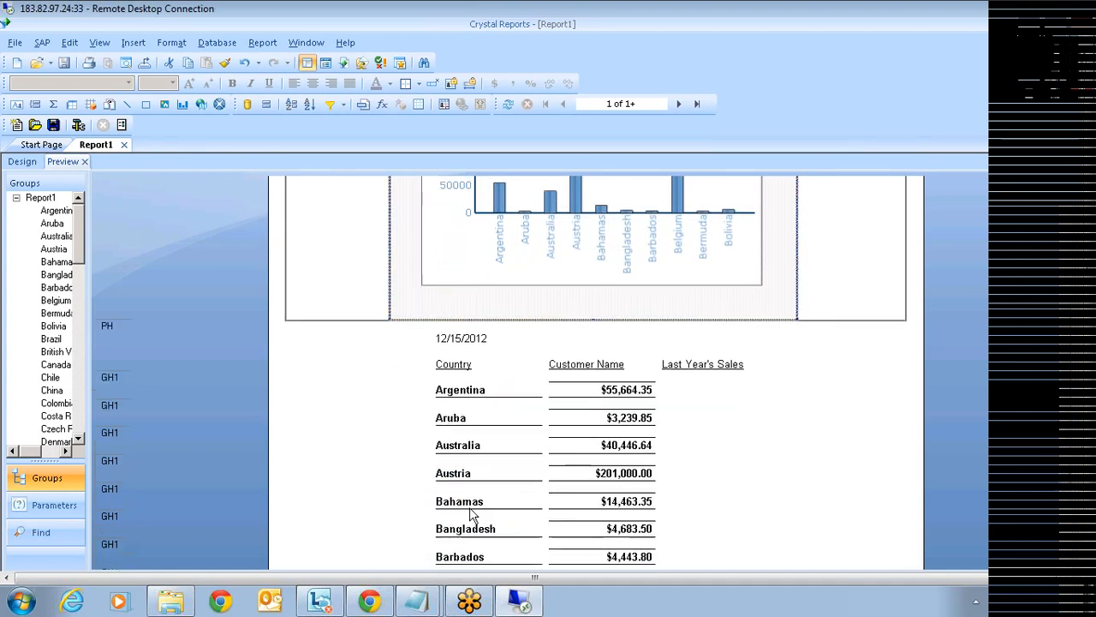
{"action": "scroll", "coordinate": [830, 398], "scroll_direction": "up", "scroll_amount": 1}
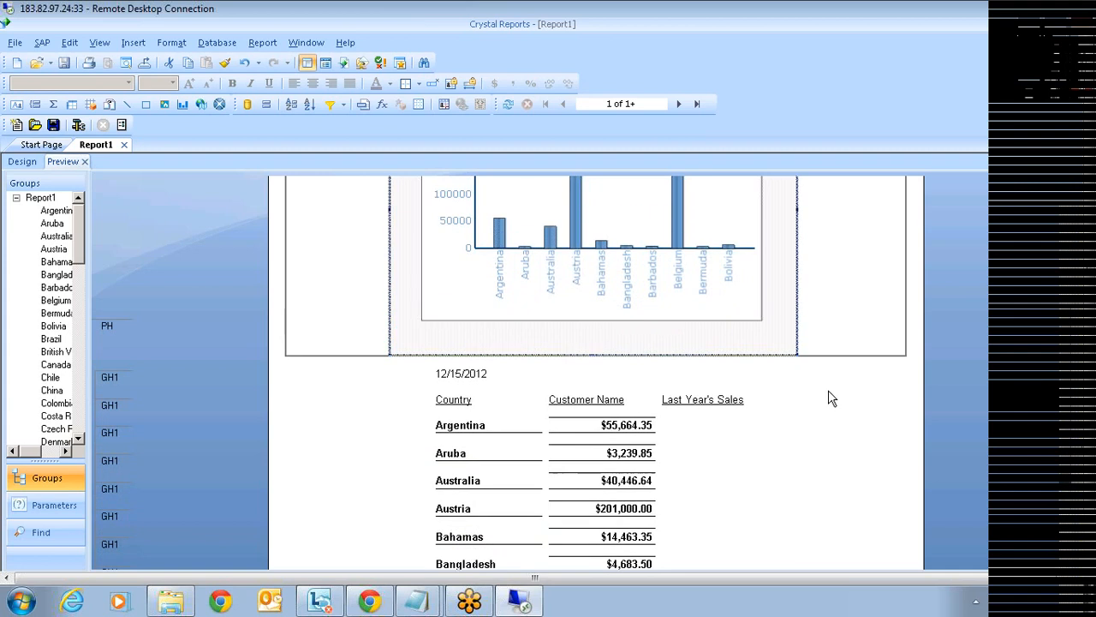
{"action": "scroll", "coordinate": [829, 398], "scroll_direction": "up", "scroll_amount": 3}
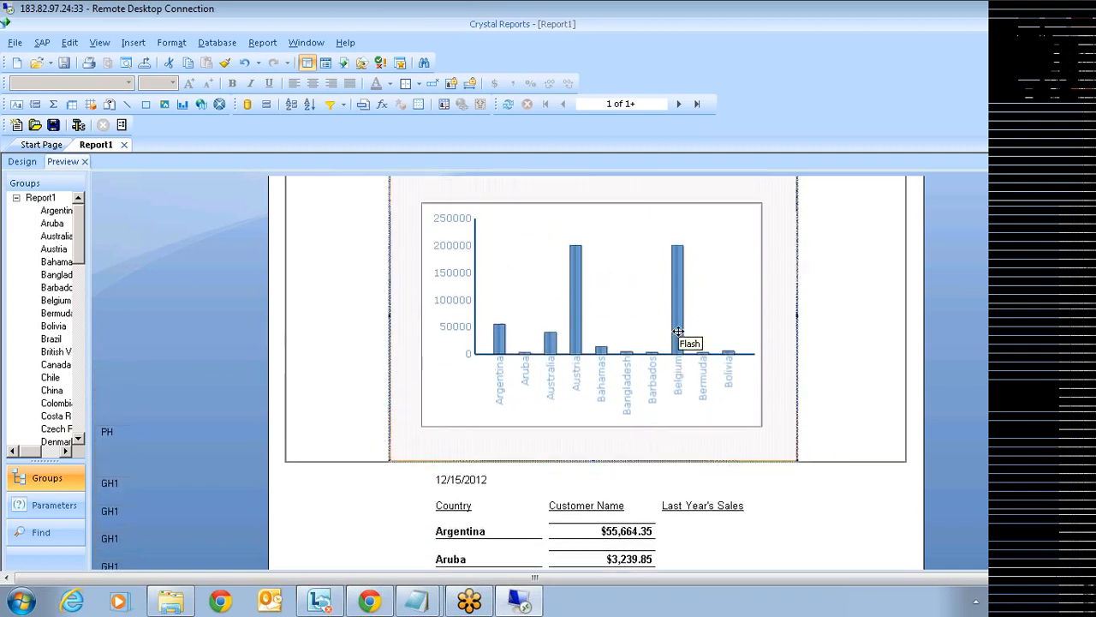
{"action": "scroll", "coordinate": [835, 362], "scroll_direction": "up", "scroll_amount": 1}
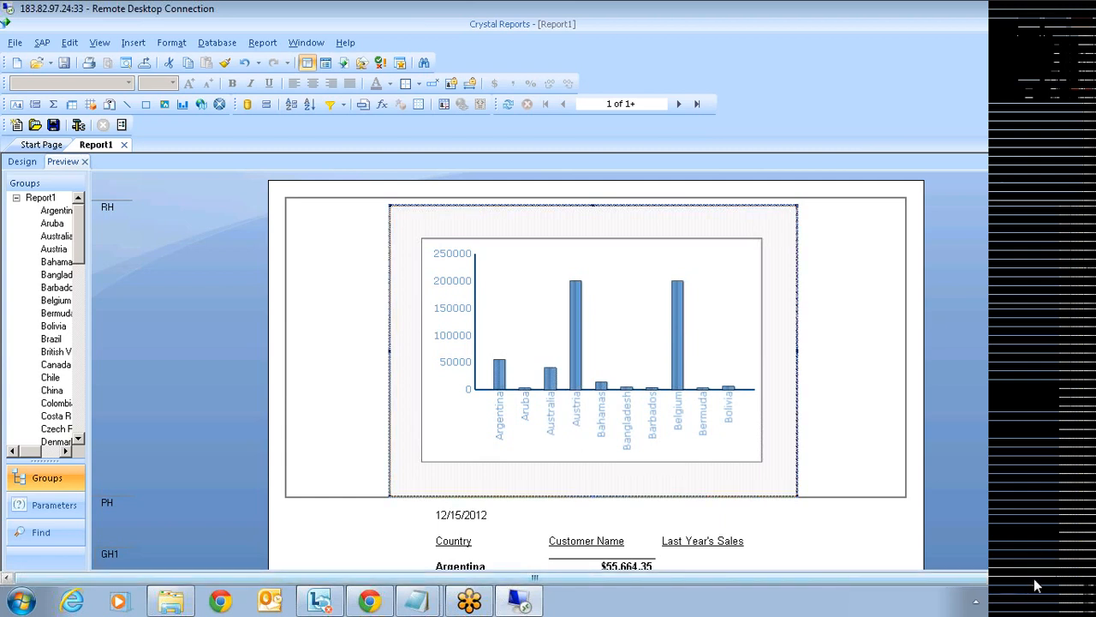
- Open the Field Explorer and select the Formula Fields category
{"action": "left_click_drag", "start_coordinate": [1034, 579], "coordinate": [1048, 578]}
{"action": "mouse_move", "coordinate": [1075, 270]}
{"action": "left_click", "coordinate": [773, 190]}
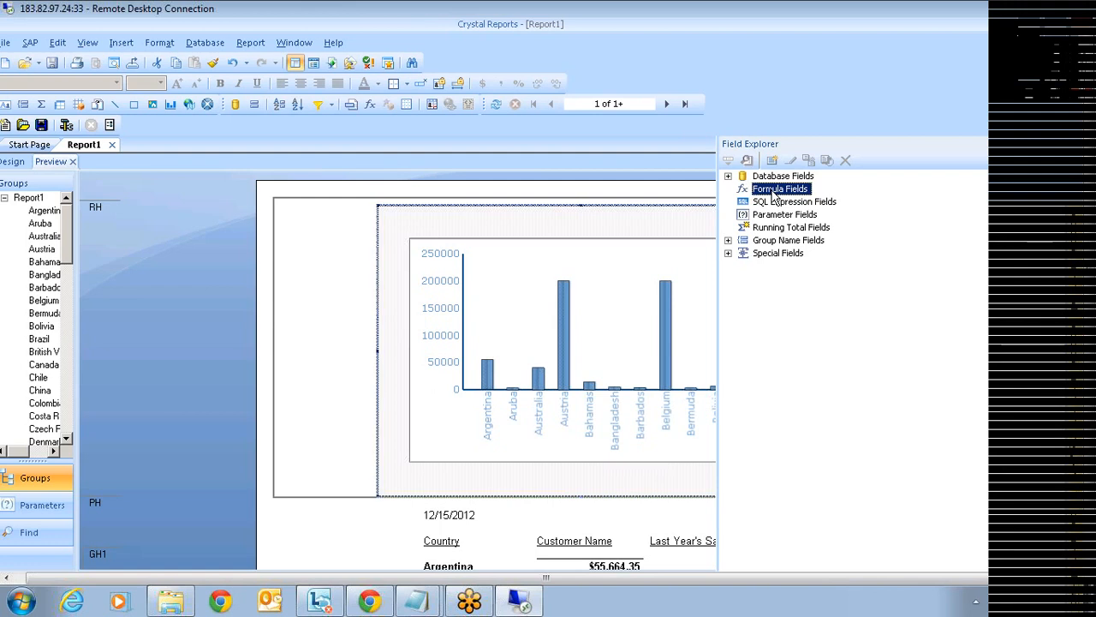
- Create a new formula named Title containing 'Sales Revenue' and 'By Country'
{"action": "right_click", "coordinate": [773, 194]}
{"action": "left_click", "coordinate": [809, 202]}
{"action": "type", "text": "Title"}
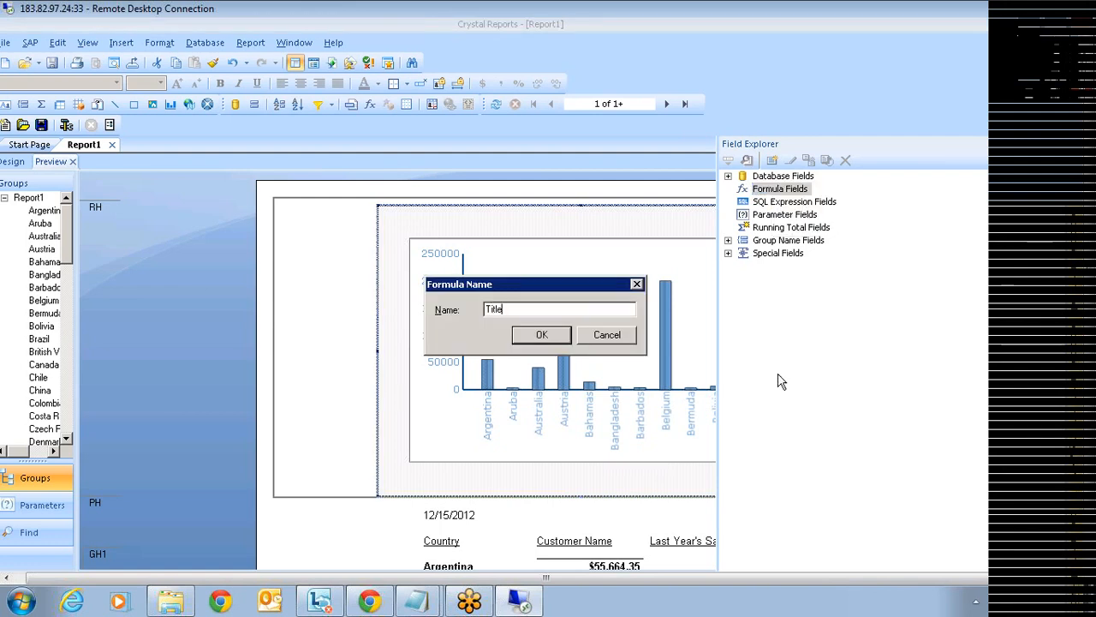
{"action": "left_click", "coordinate": [538, 336]}
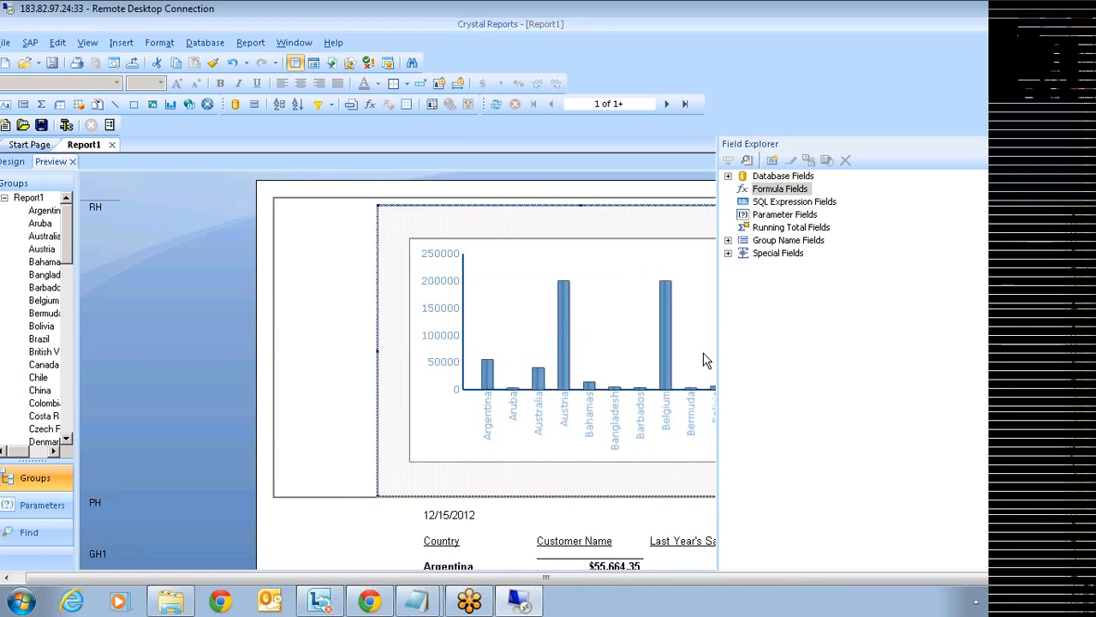
{"action": "type", "text": "\"\""}
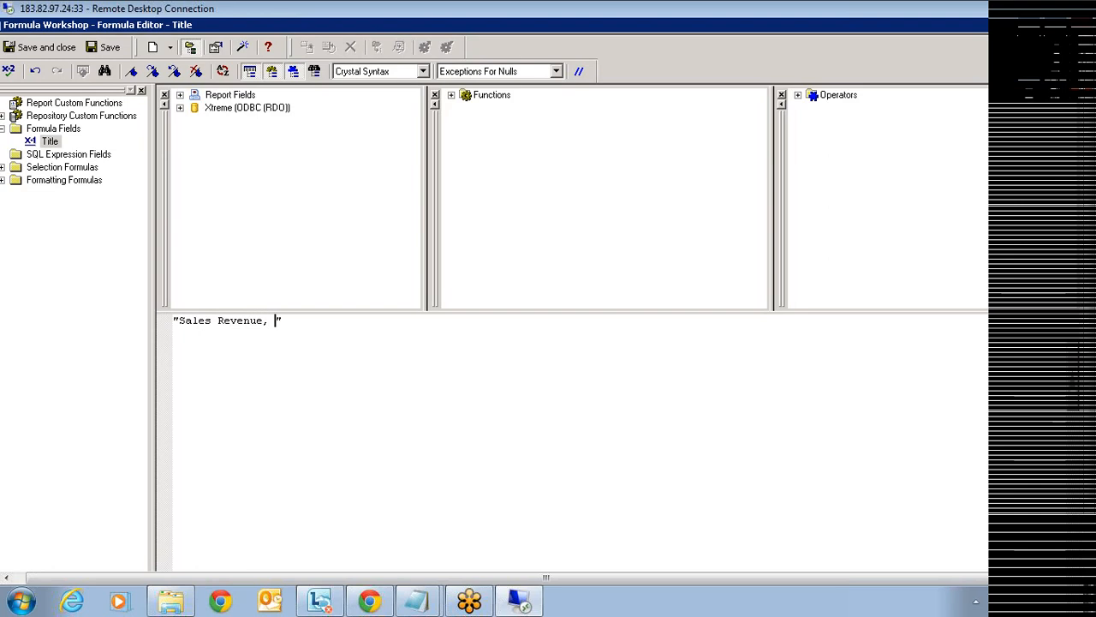
{"action": "type", "text": "By Country"}
- Remove the space before 'By Country' in the formula text, then save and close the editor
{"action": "left_click_drag", "start_coordinate": [264, 320], "coordinate": [183, 320]}
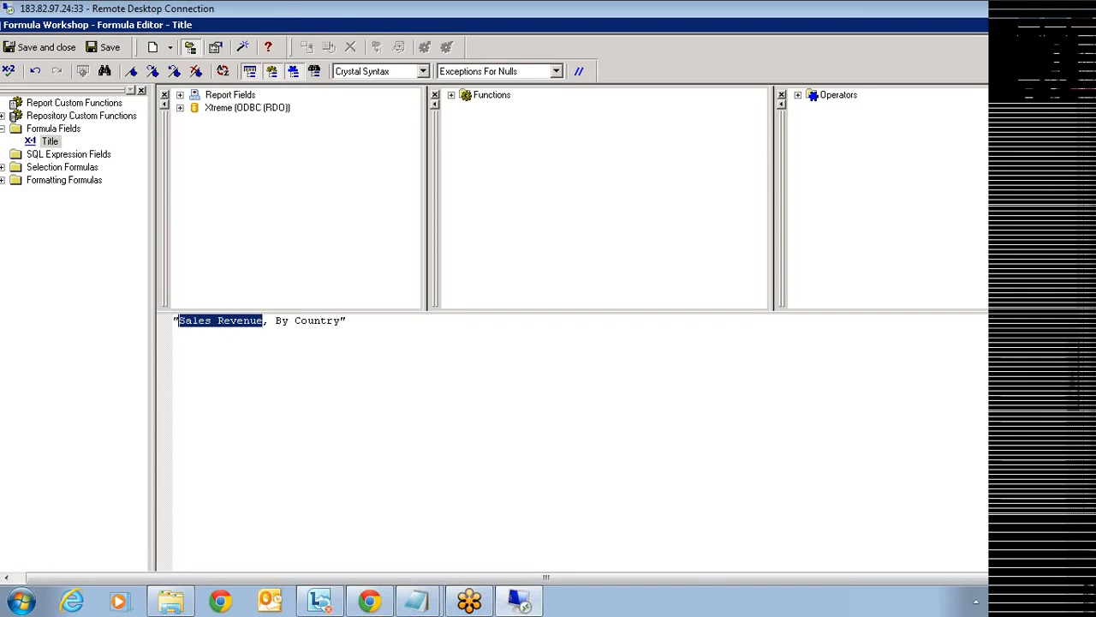
{"action": "left_click", "coordinate": [275, 321]}
{"action": "left_click_drag", "start_coordinate": [274, 320], "coordinate": [343, 321]}
{"action": "left_click", "coordinate": [262, 320]}
{"action": "left_click_drag", "start_coordinate": [263, 320], "coordinate": [191, 320]}
{"action": "left_click", "coordinate": [275, 320]}
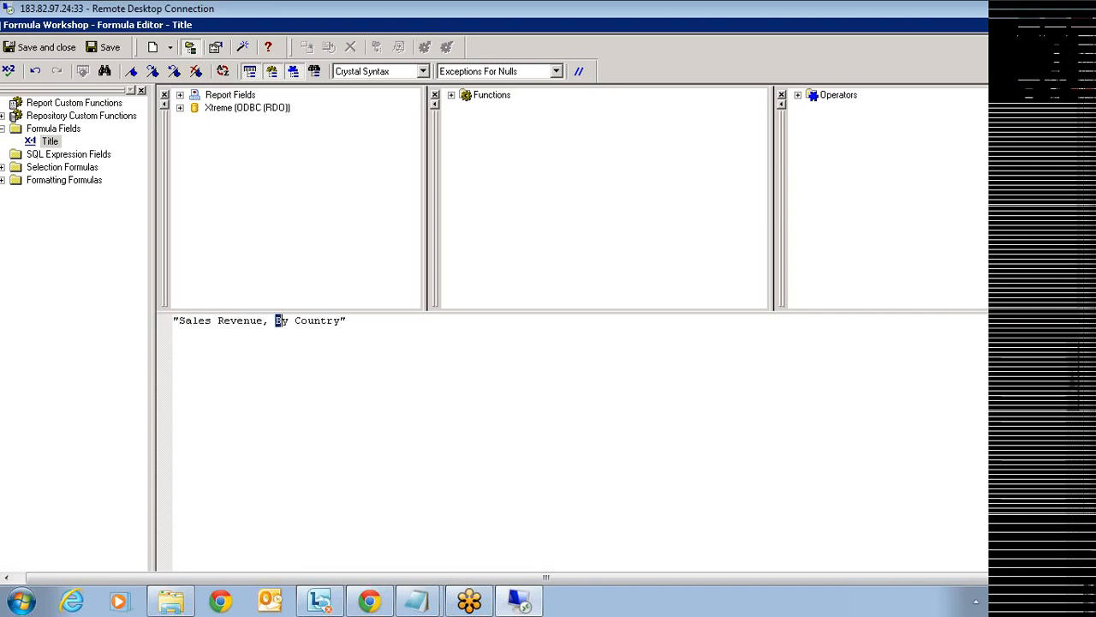
{"action": "left_click_drag", "start_coordinate": [275, 321], "coordinate": [343, 320]}
{"action": "left_click", "coordinate": [275, 320]}
{"action": "key", "text": "BackSpace"}
{"action": "left_click", "coordinate": [59, 47]}
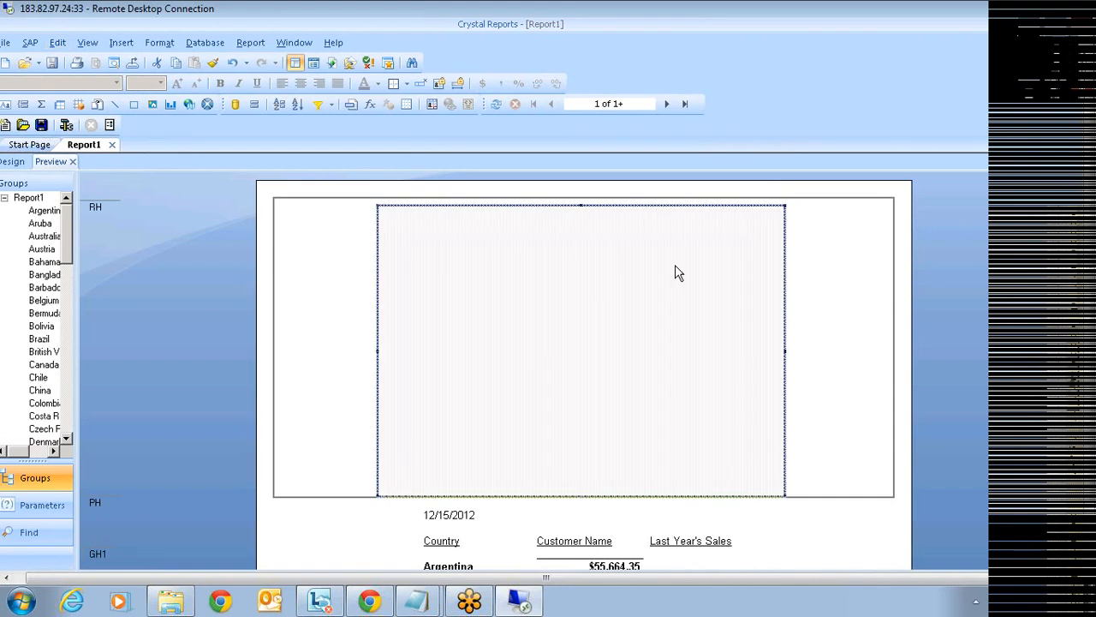
- Add a Flash variable named Title to the chart, using the Title formula as its value
{"action": "right_click", "coordinate": [682, 227]}
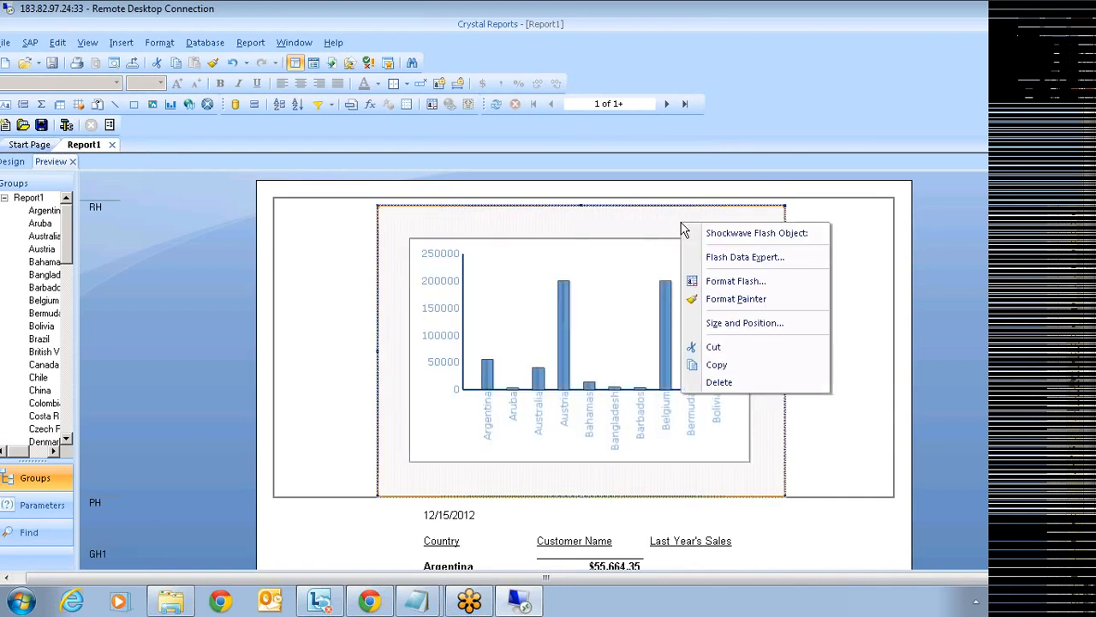
{"action": "left_click", "coordinate": [762, 259]}
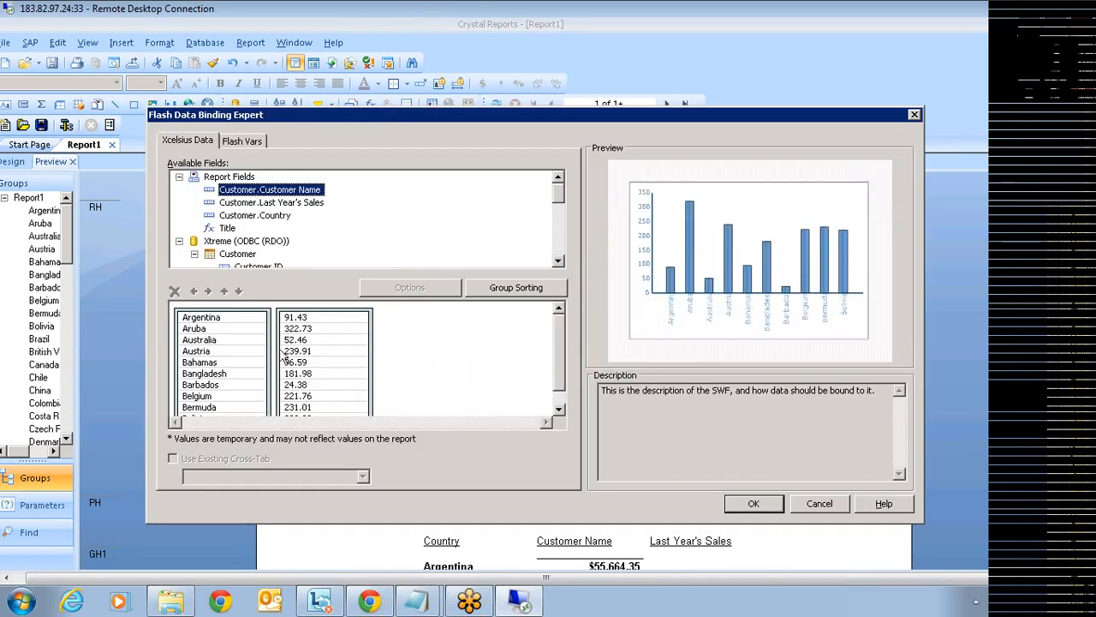
{"action": "left_click", "coordinate": [247, 144]}
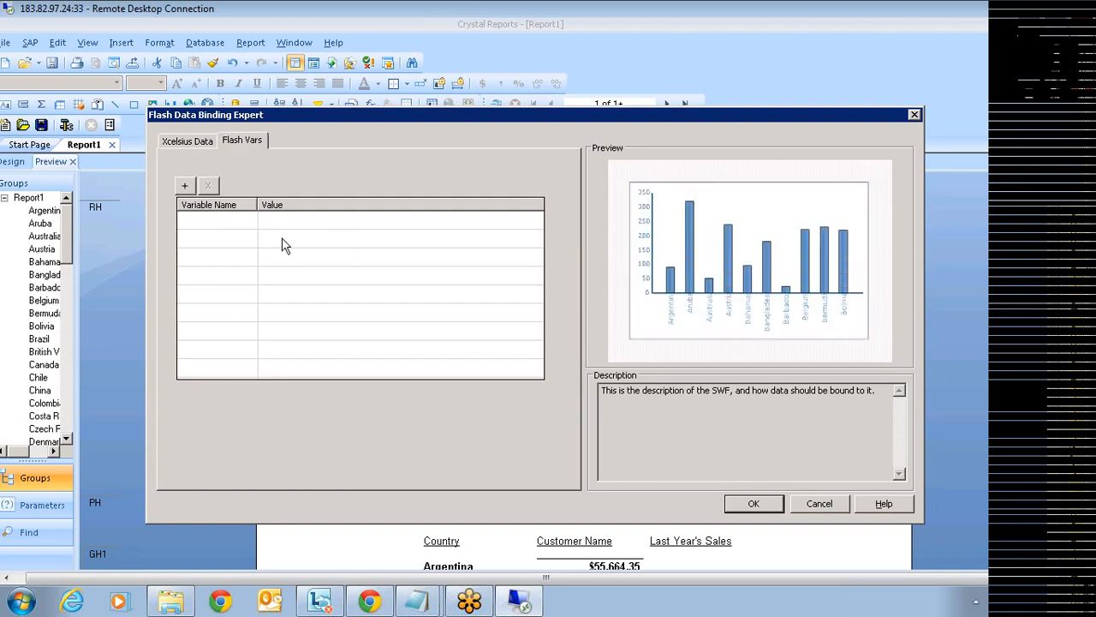
{"action": "left_click", "coordinate": [185, 186]}
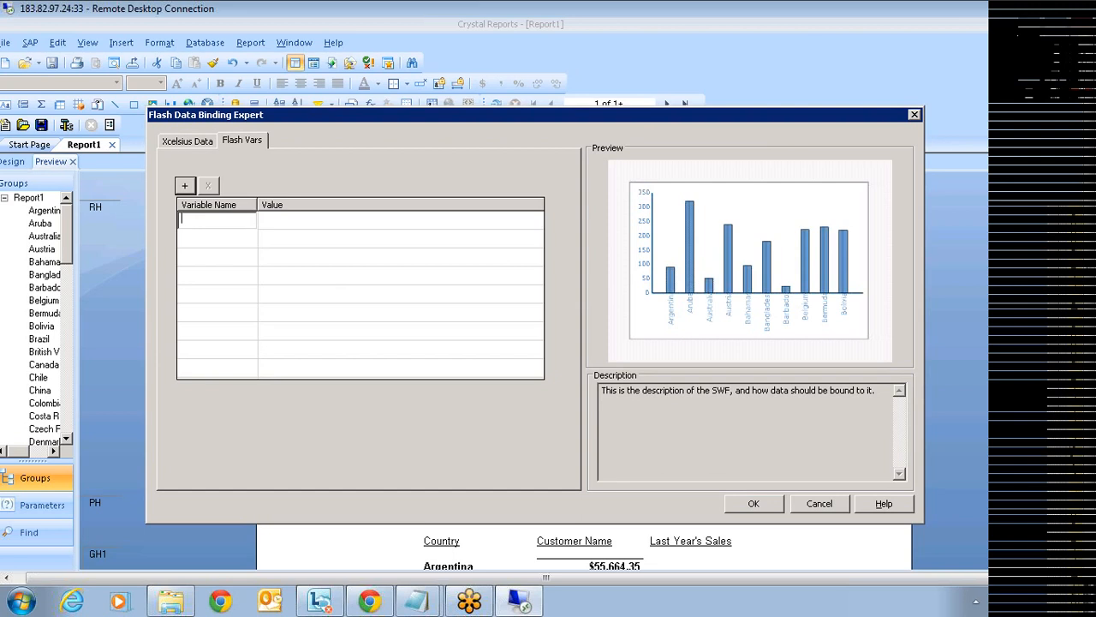
{"action": "type", "text": "Title"}
{"action": "left_click", "coordinate": [315, 221]}
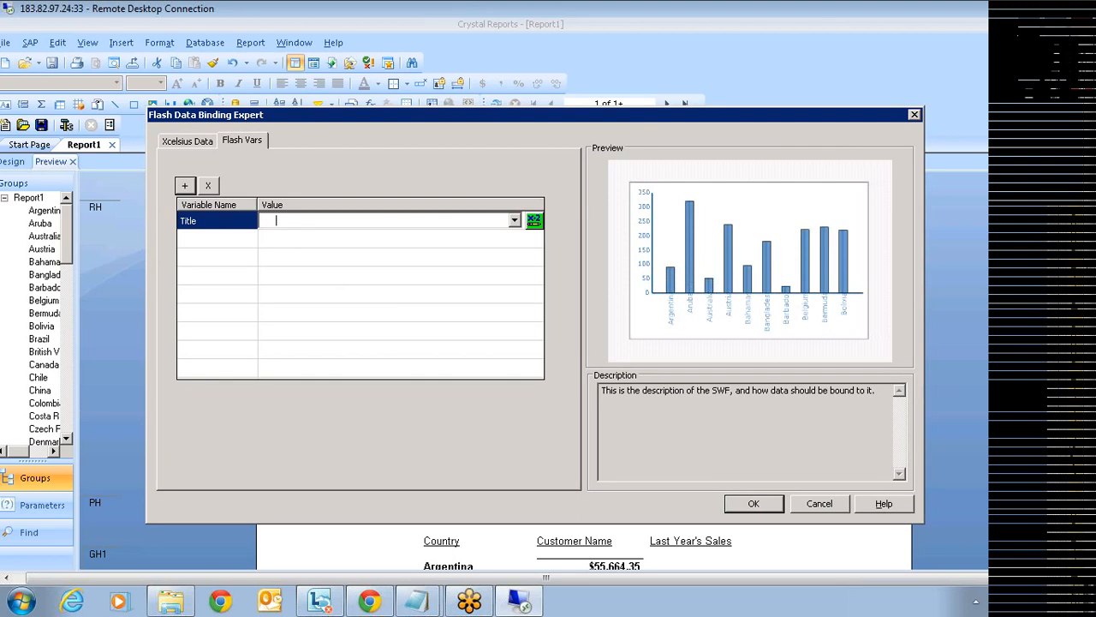
{"action": "left_click", "coordinate": [513, 221]}
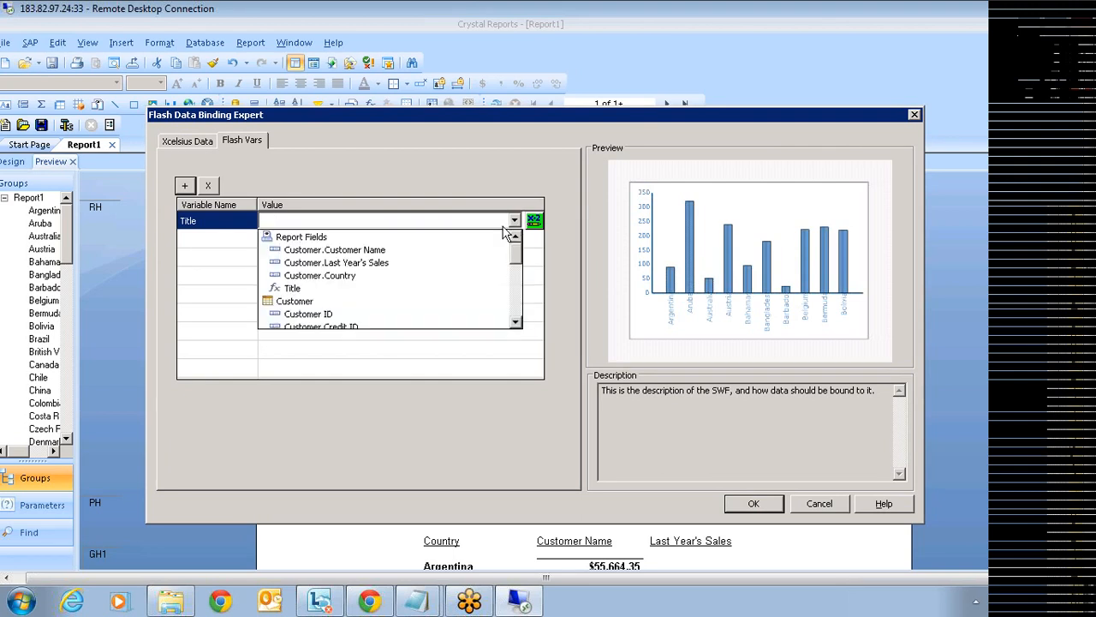
{"action": "left_click", "coordinate": [293, 289]}
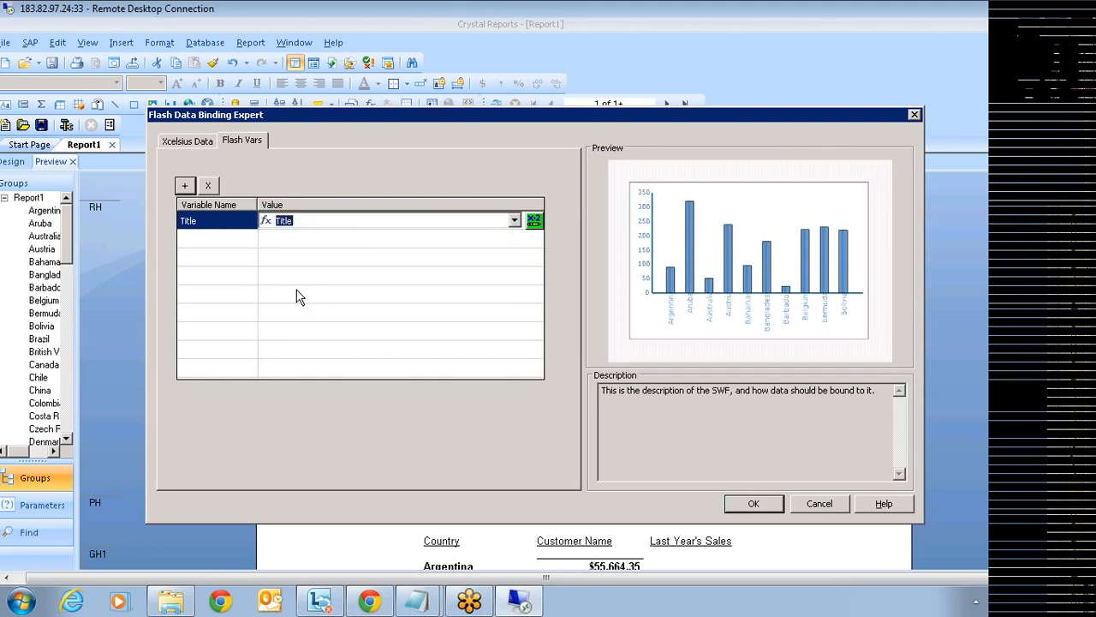
{"action": "left_click", "coordinate": [745, 507]}
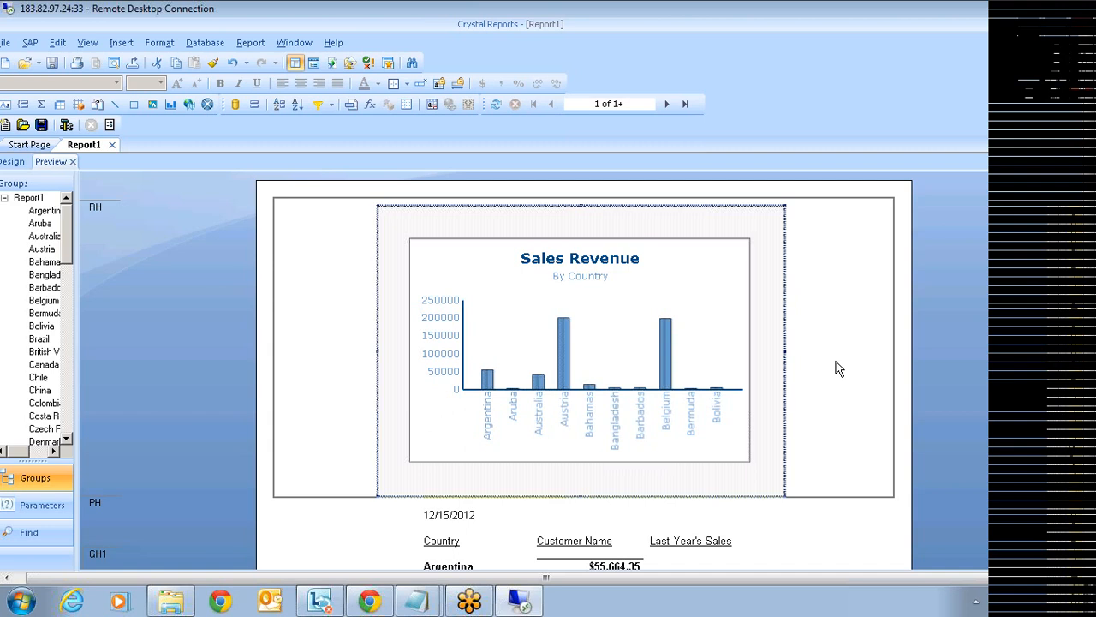
- Check the chart's Sales Revenue / By Country title, then go to the Start Page
{"action": "left_click", "coordinate": [841, 370]}
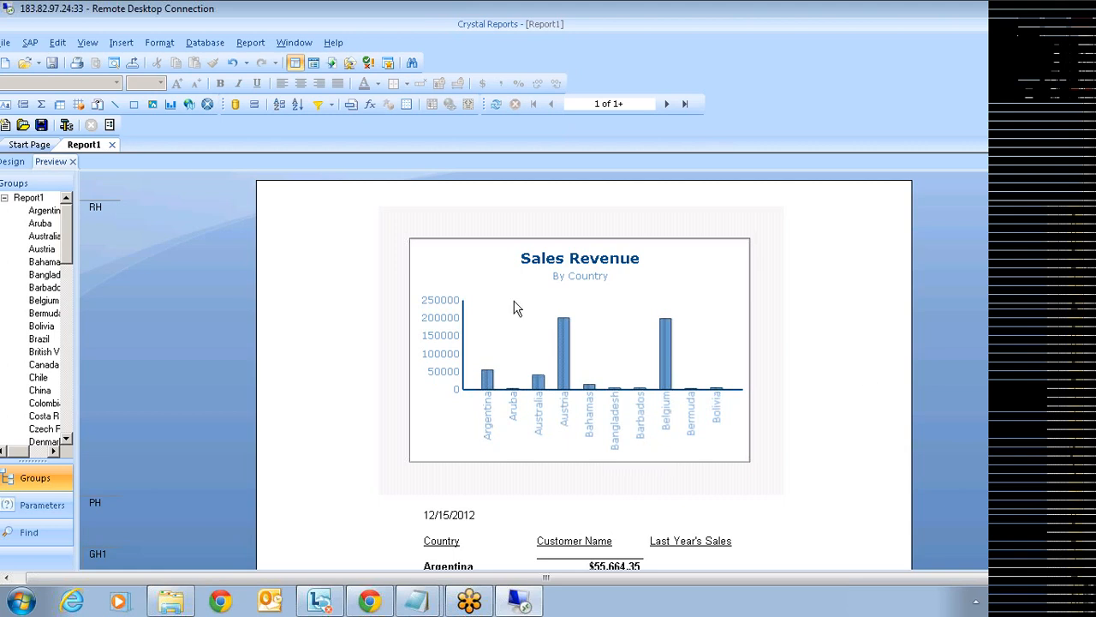
{"action": "left_click", "coordinate": [447, 305]}
{"action": "left_click", "coordinate": [32, 146]}
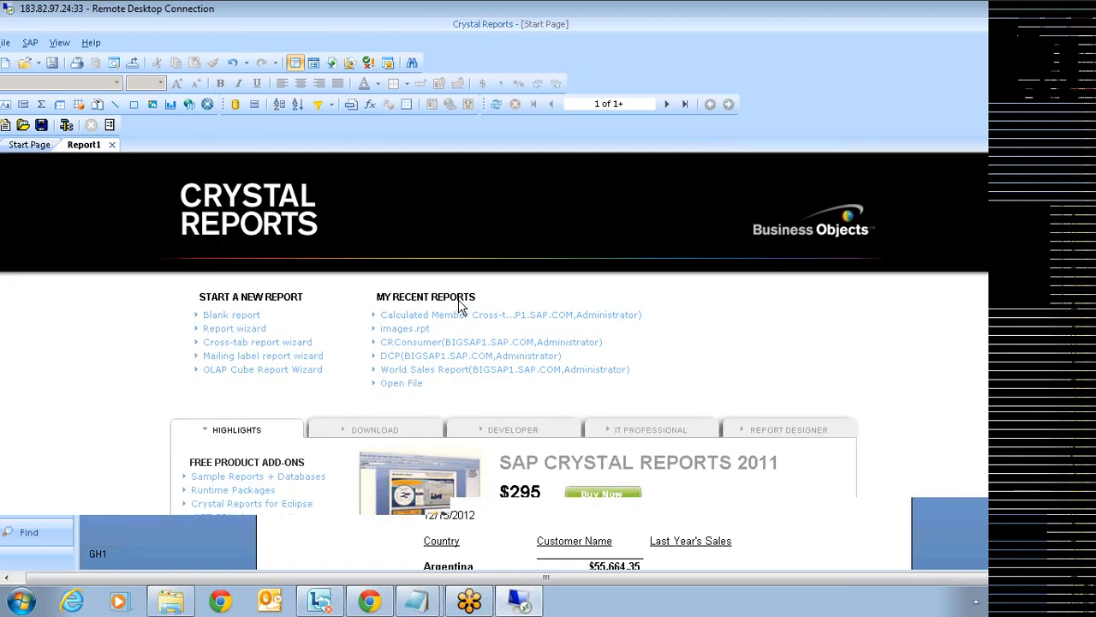
- Open the Calculated Member Cross-tab Chart report, logging on to BusinessObjects Enterprise with the account password
{"action": "left_click", "coordinate": [497, 317]}
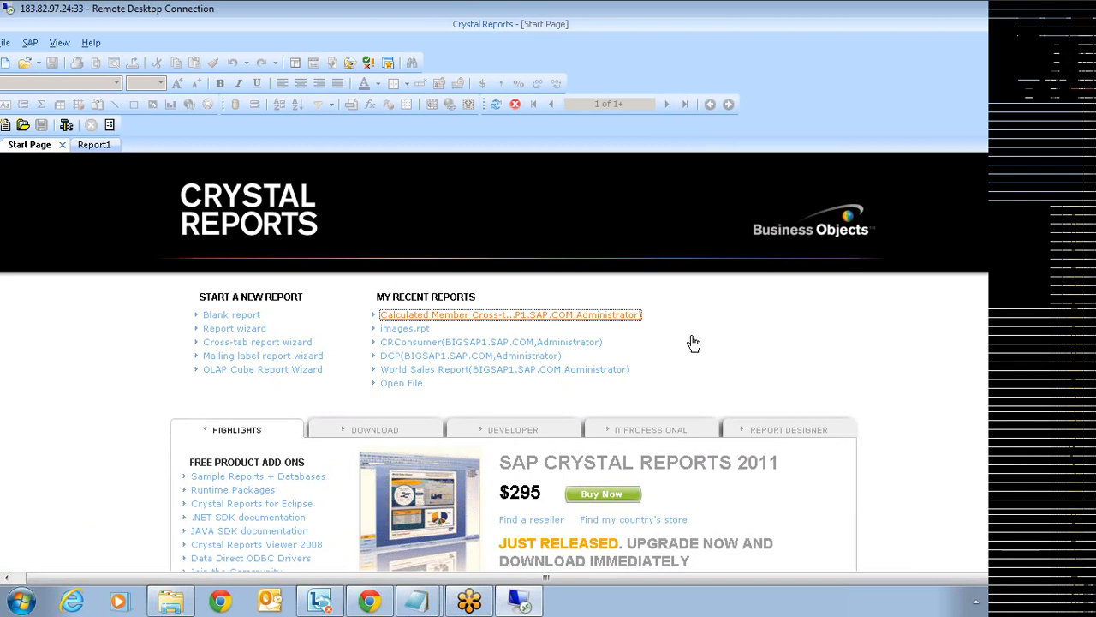
{"action": "left_click", "coordinate": [484, 316]}
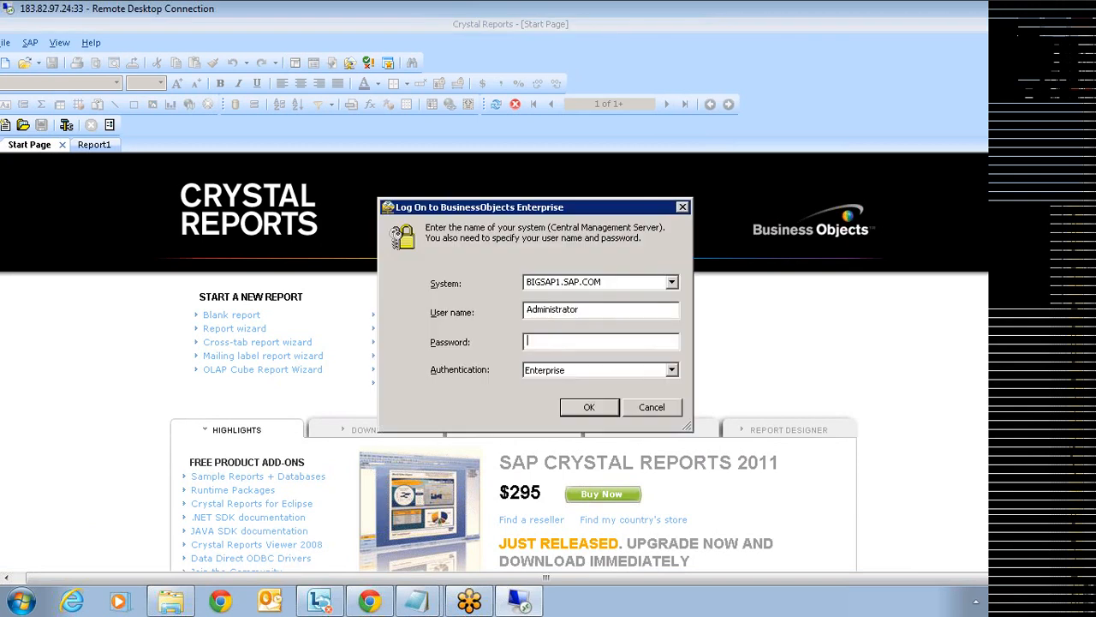
{"action": "type", "text": "*********"}
{"action": "key", "text": "Return"}
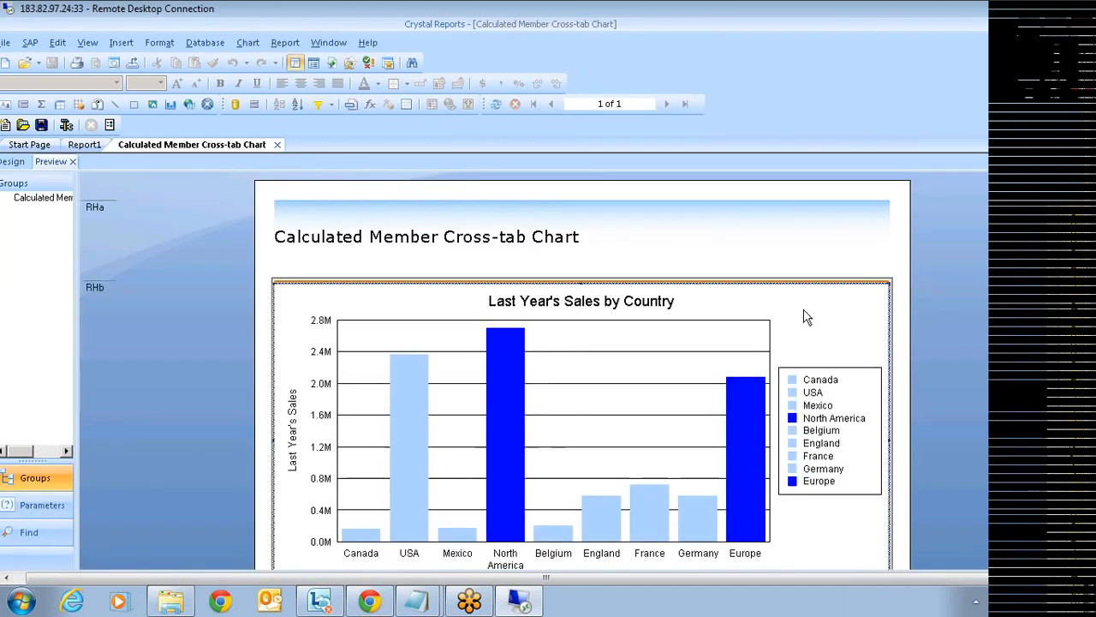
- Delete the chart from the report and scroll down to the country sales cross-tab
{"action": "key", "text": "Delete"}
{"action": "scroll", "coordinate": [674, 379], "scroll_direction": "down", "scroll_amount": 1}
{"action": "scroll", "coordinate": [674, 380], "scroll_direction": "down", "scroll_amount": 5}
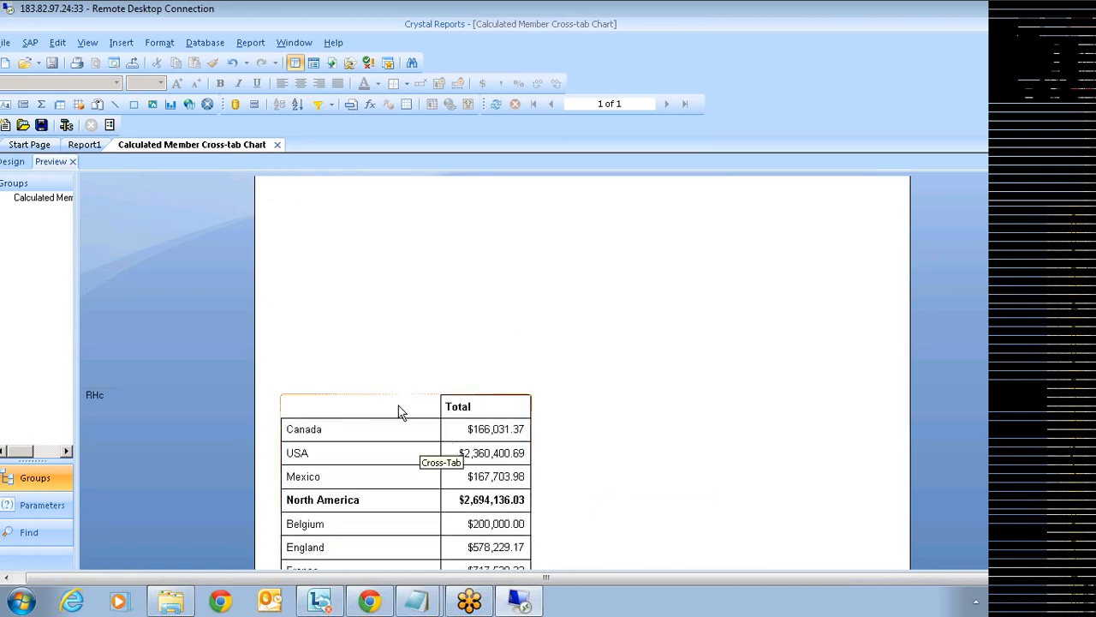
{"action": "scroll", "coordinate": [479, 419], "scroll_direction": "down", "scroll_amount": 2}
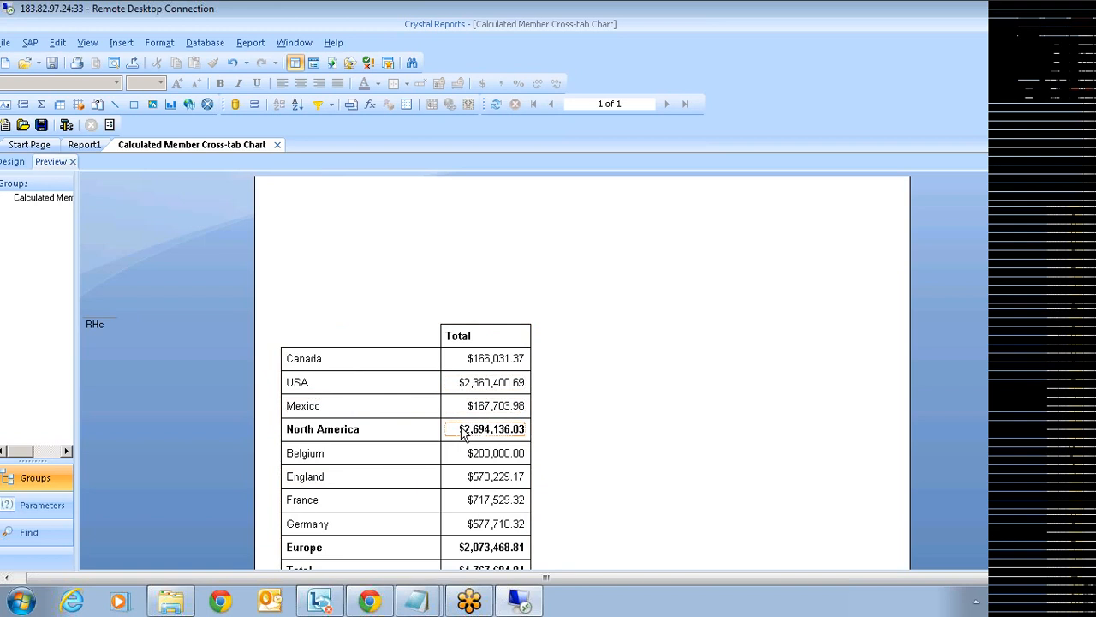
{"action": "scroll", "coordinate": [643, 408], "scroll_direction": "up", "scroll_amount": 4}
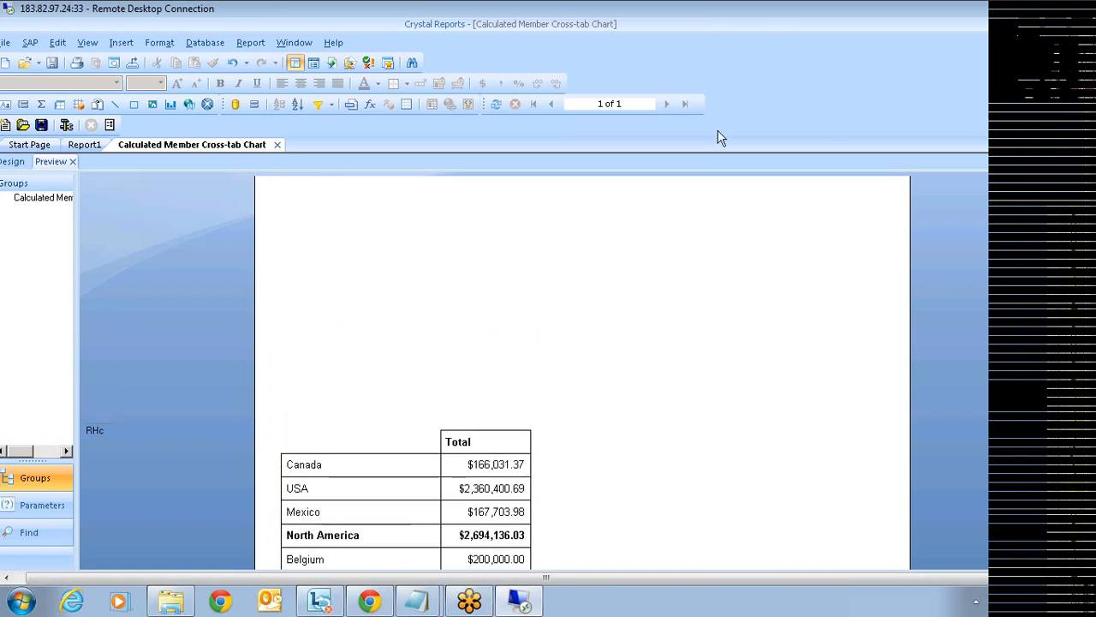
- Insert the dataconsumer.swf Flash object above the country totals table
{"action": "left_click", "coordinate": [208, 105]}
{"action": "left_click", "coordinate": [683, 301]}
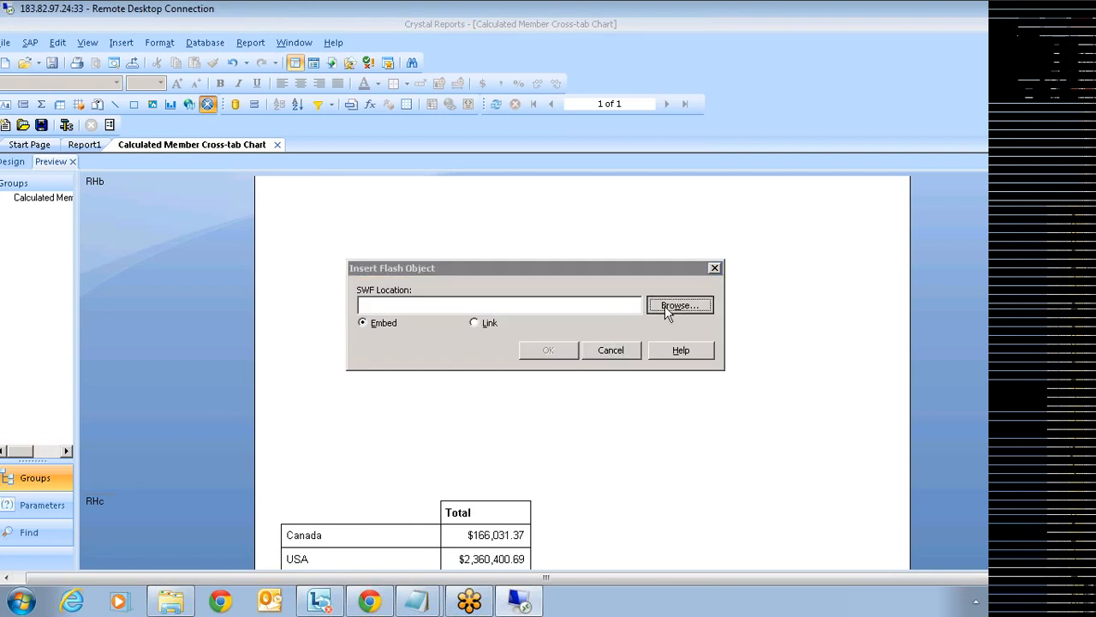
{"action": "left_click", "coordinate": [455, 322]}
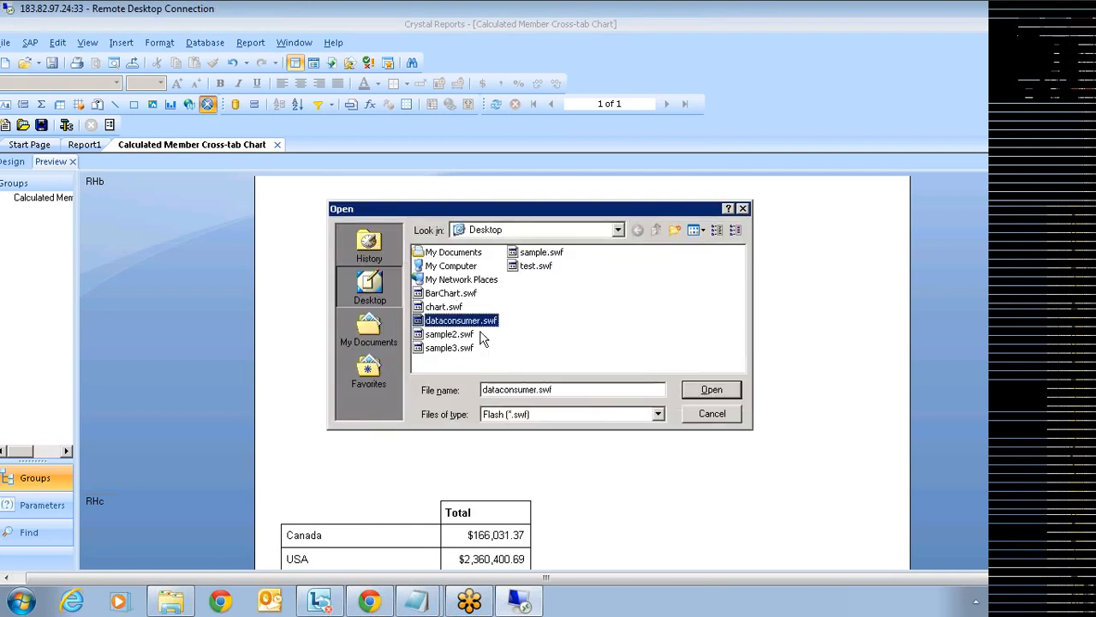
{"action": "left_click", "coordinate": [711, 396]}
{"action": "left_click", "coordinate": [555, 349]}
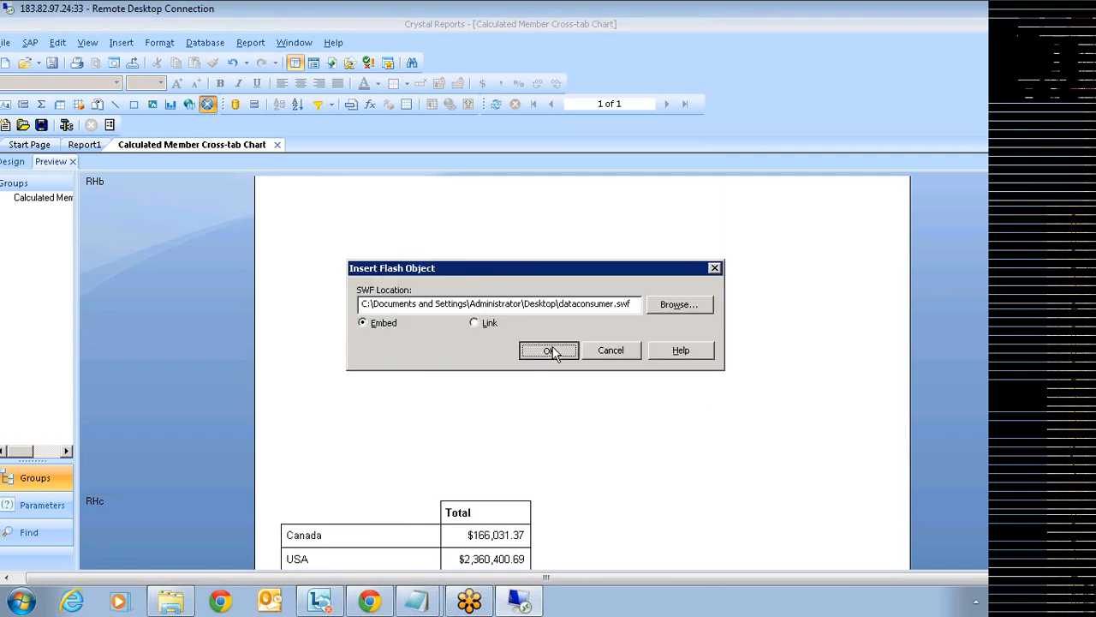
{"action": "left_click", "coordinate": [375, 198]}
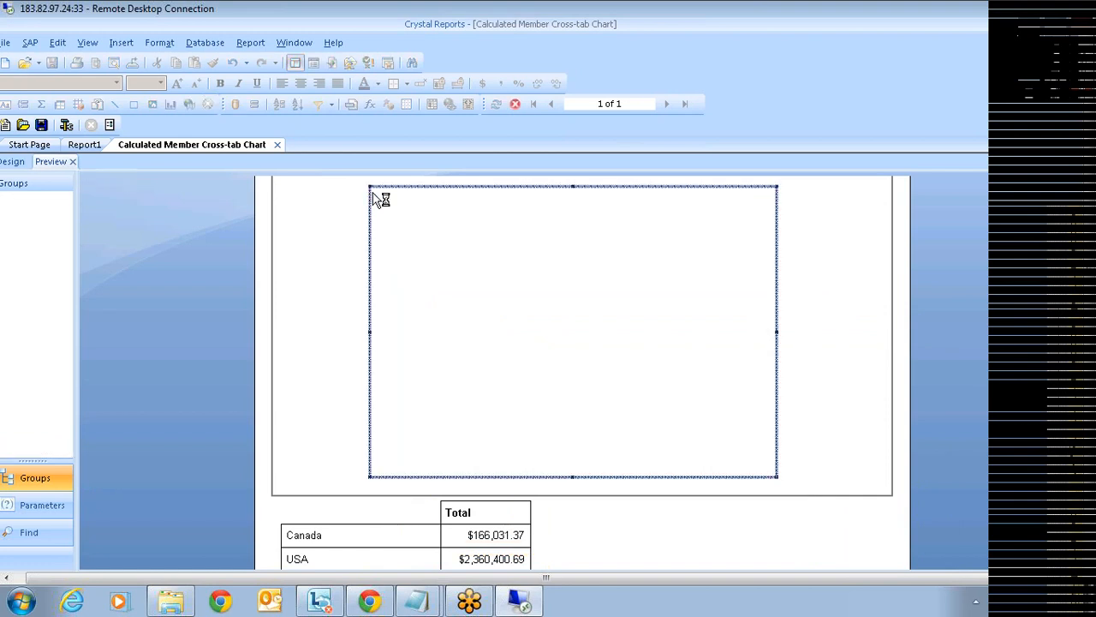
- Bind the Flash chart's data to the existing cross-tab CrossTab1
{"action": "right_click", "coordinate": [664, 248]}
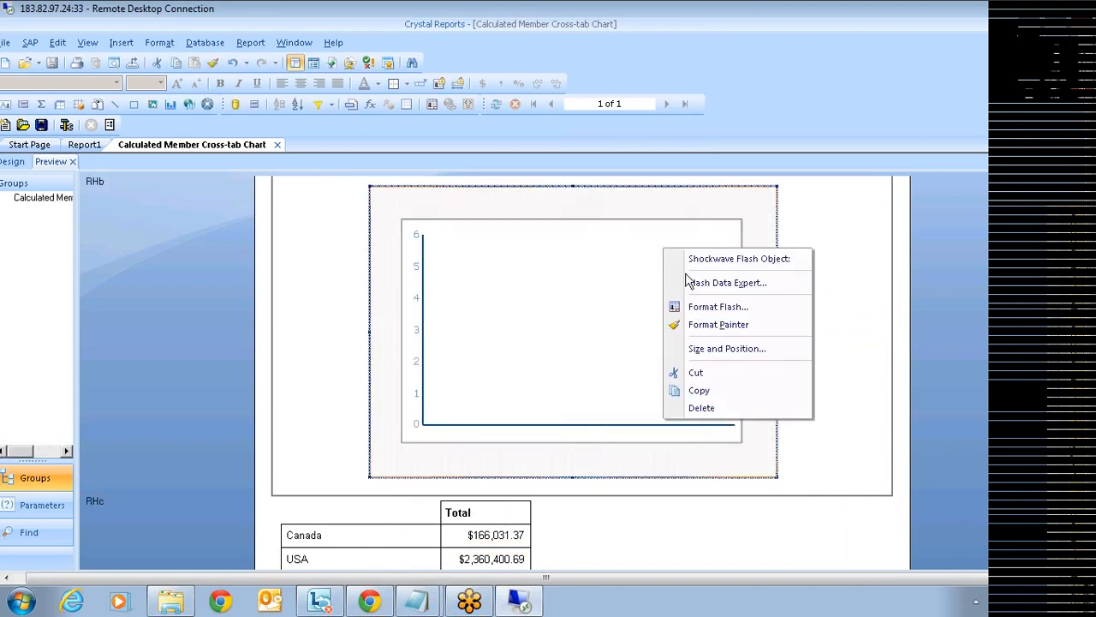
{"action": "left_click", "coordinate": [723, 282]}
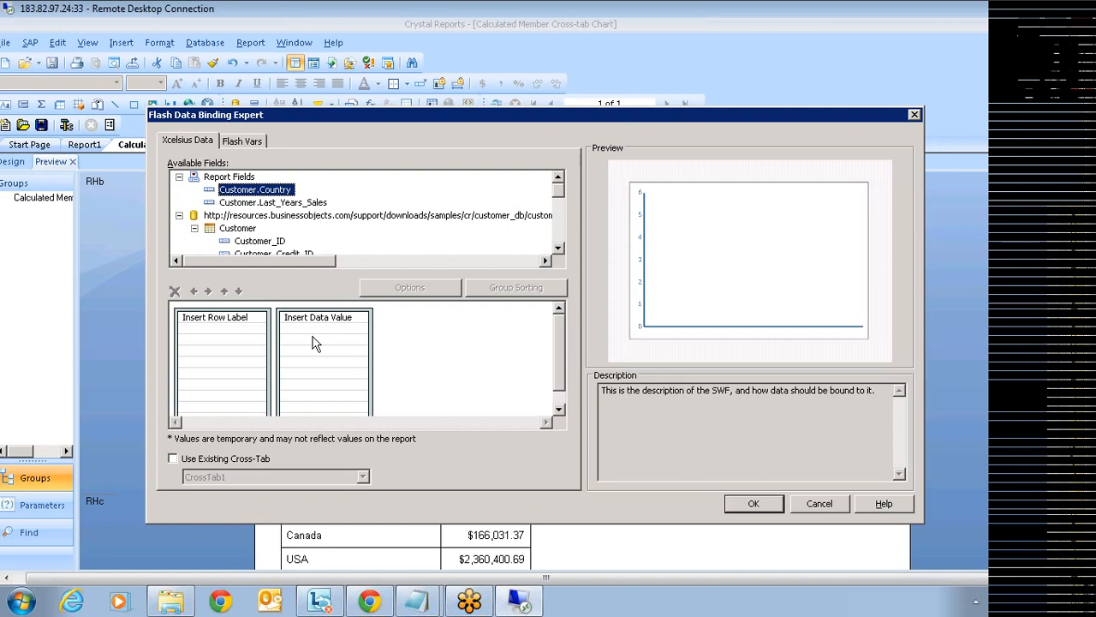
{"action": "left_click", "coordinate": [173, 460]}
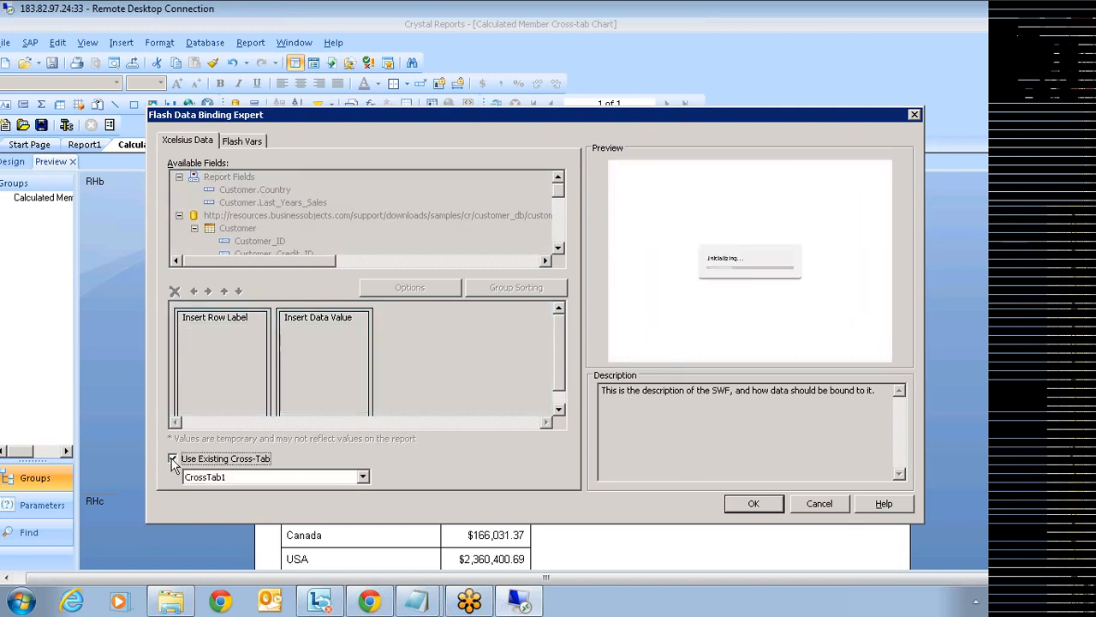
{"action": "left_click", "coordinate": [363, 477]}
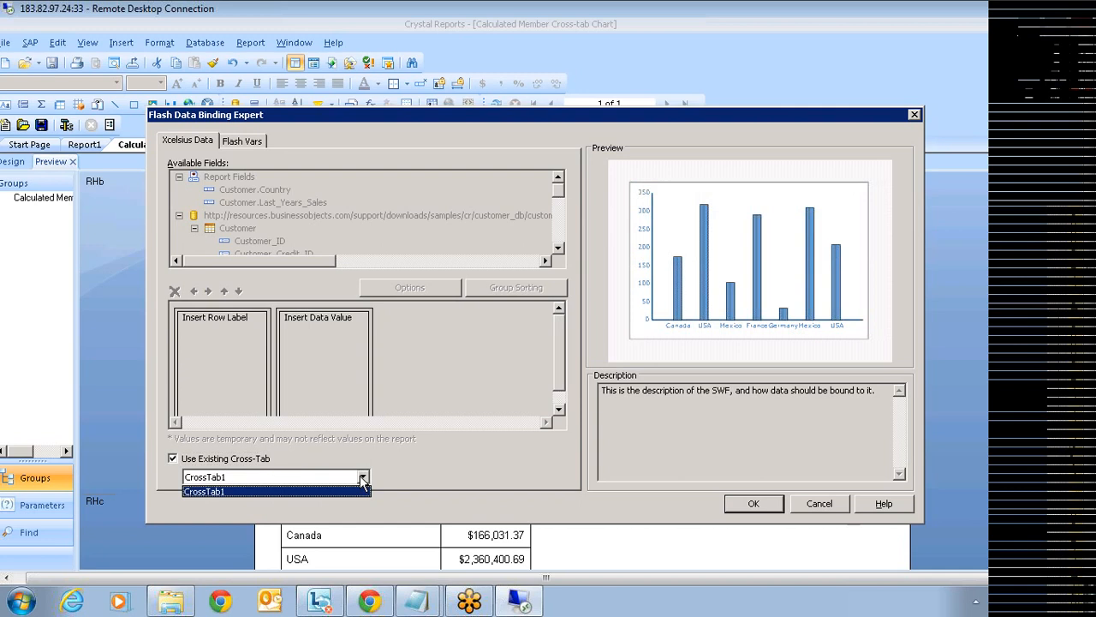
{"action": "left_click", "coordinate": [221, 491]}
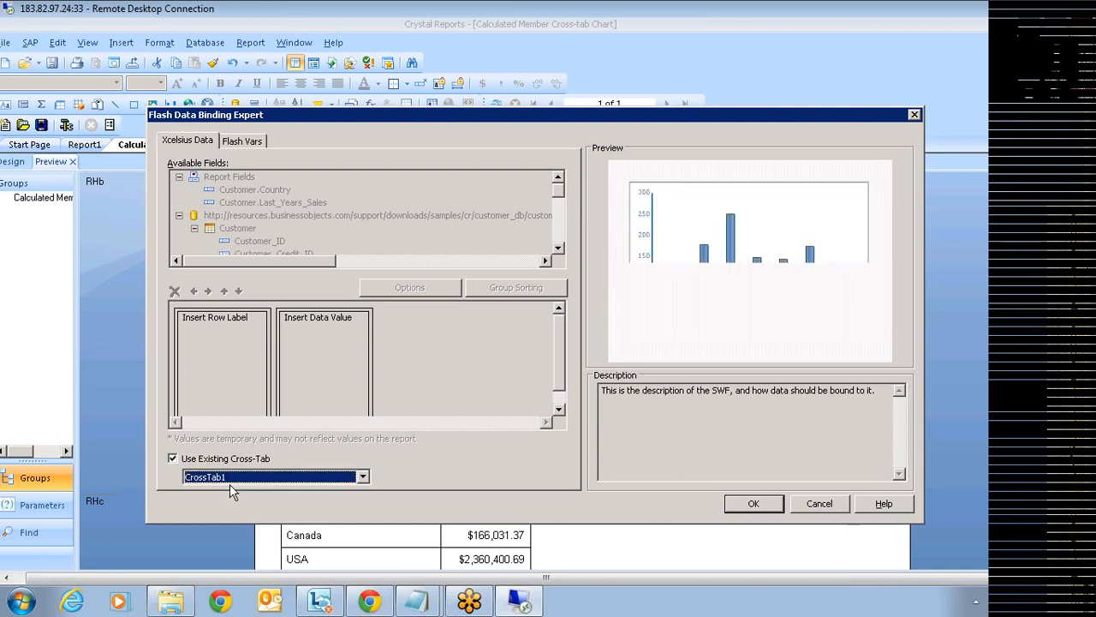
{"action": "left_click", "coordinate": [752, 503]}
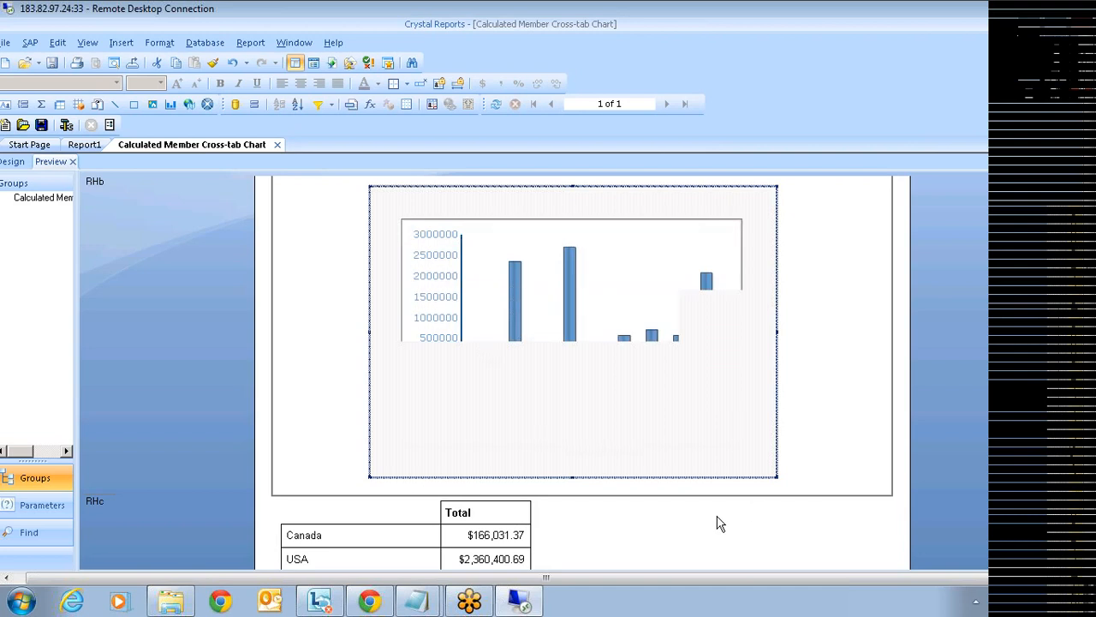
- Scroll through the report to review the new Flash chart and the country totals table
{"action": "scroll", "coordinate": [718, 524], "scroll_direction": "down", "scroll_amount": 1}
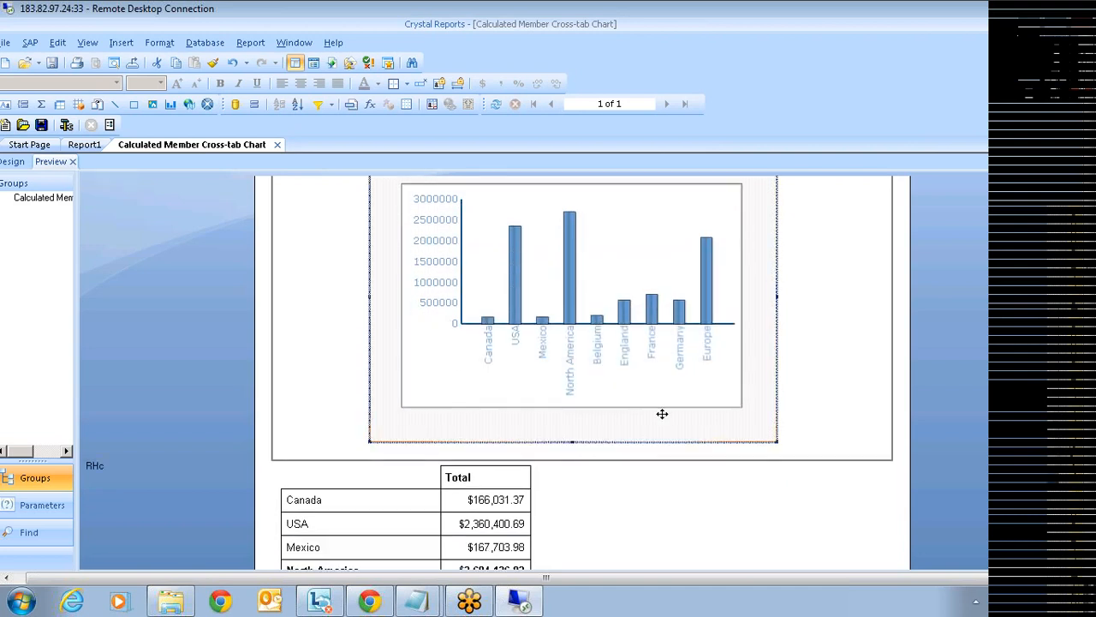
{"action": "scroll", "coordinate": [637, 373], "scroll_direction": "down", "scroll_amount": 1}
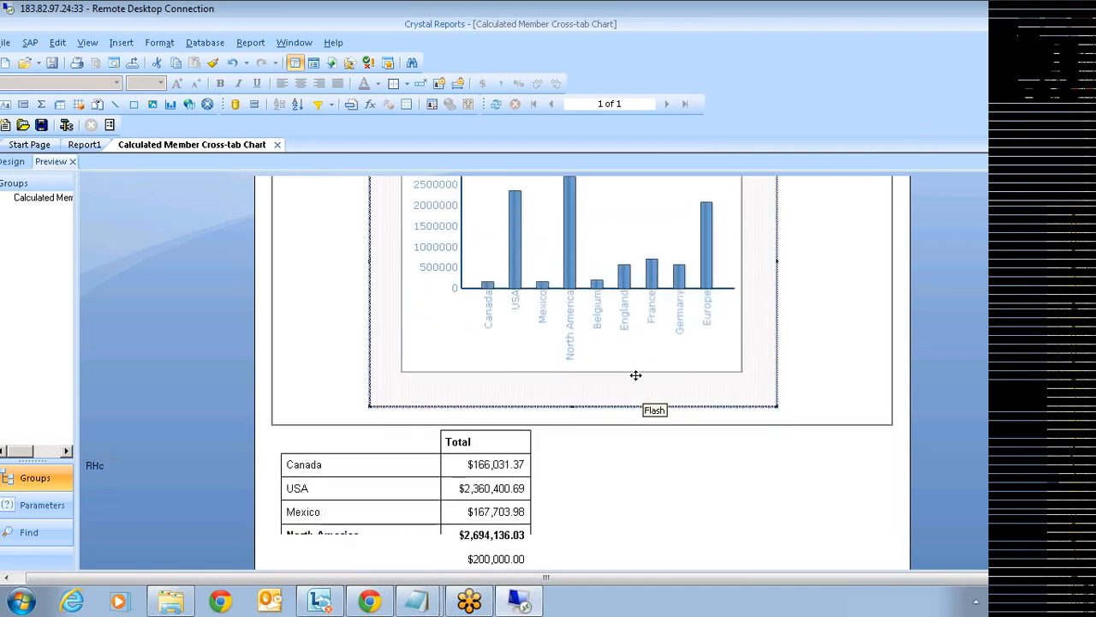
{"action": "scroll", "coordinate": [579, 334], "scroll_direction": "down", "scroll_amount": 1}
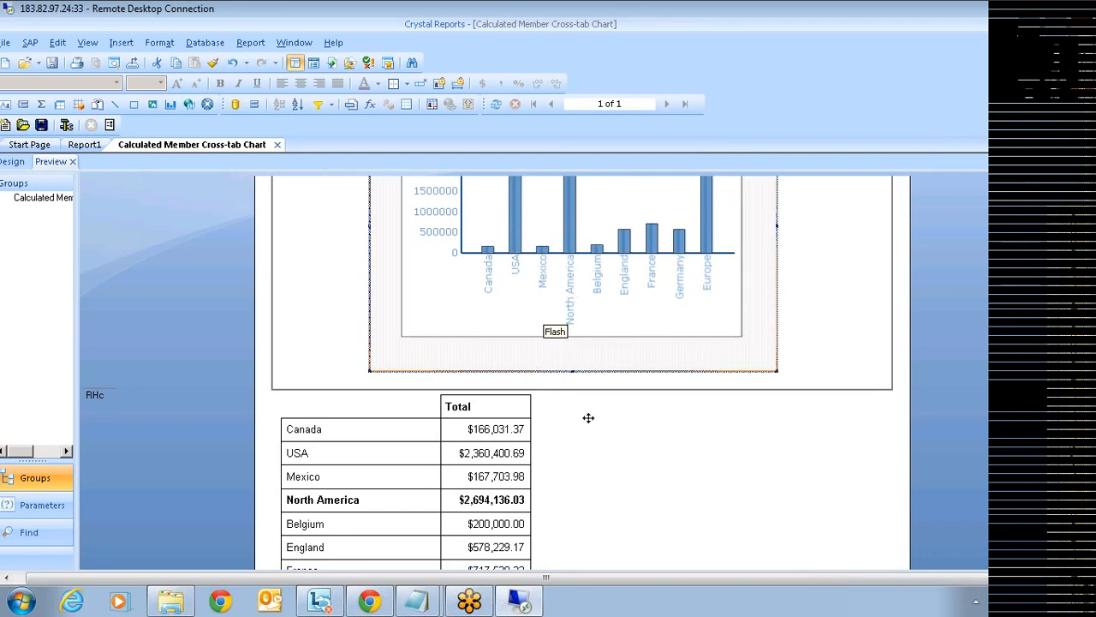
{"action": "scroll", "coordinate": [570, 437], "scroll_direction": "down", "scroll_amount": 2}
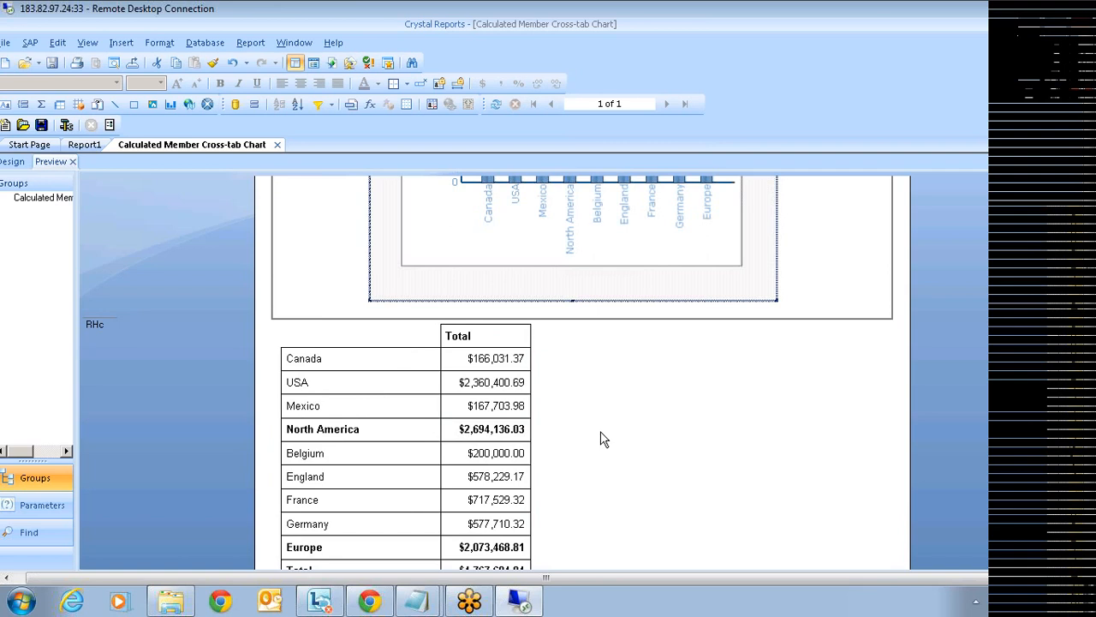
{"action": "scroll", "coordinate": [602, 440], "scroll_direction": "up", "scroll_amount": 3}
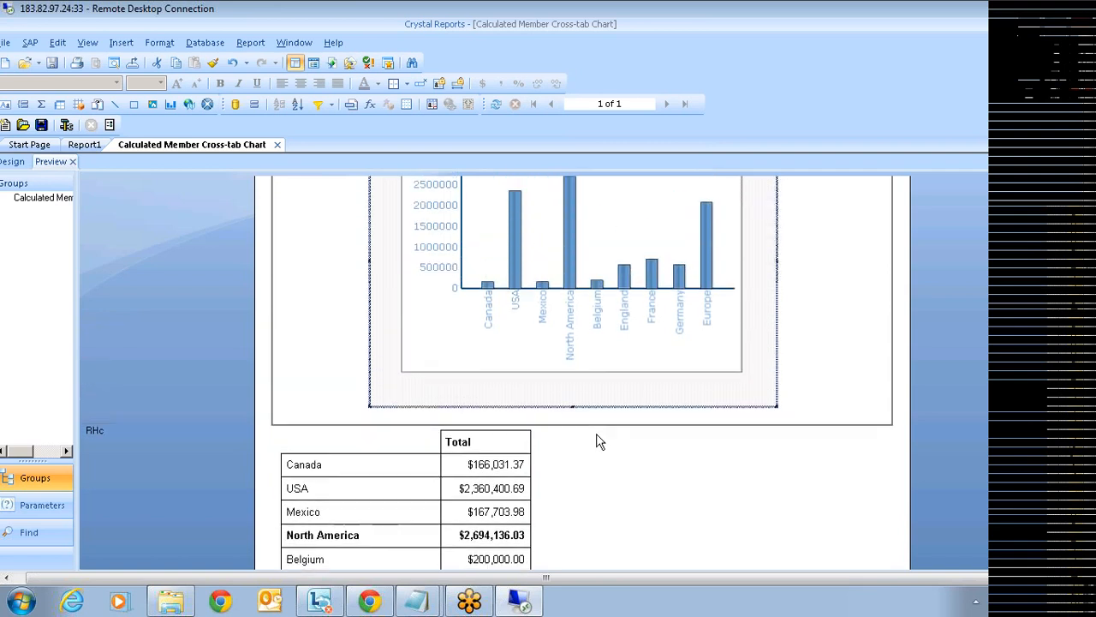
{"action": "scroll", "coordinate": [858, 522], "scroll_direction": "up", "scroll_amount": 1}
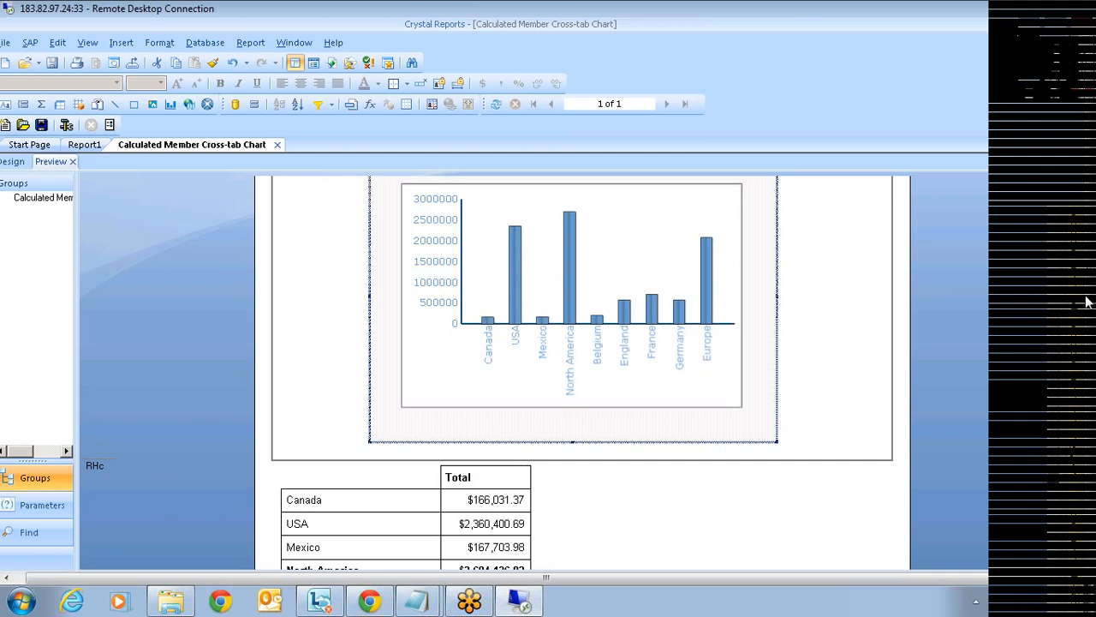
{"action": "mouse_move", "coordinate": [1086, 301]}
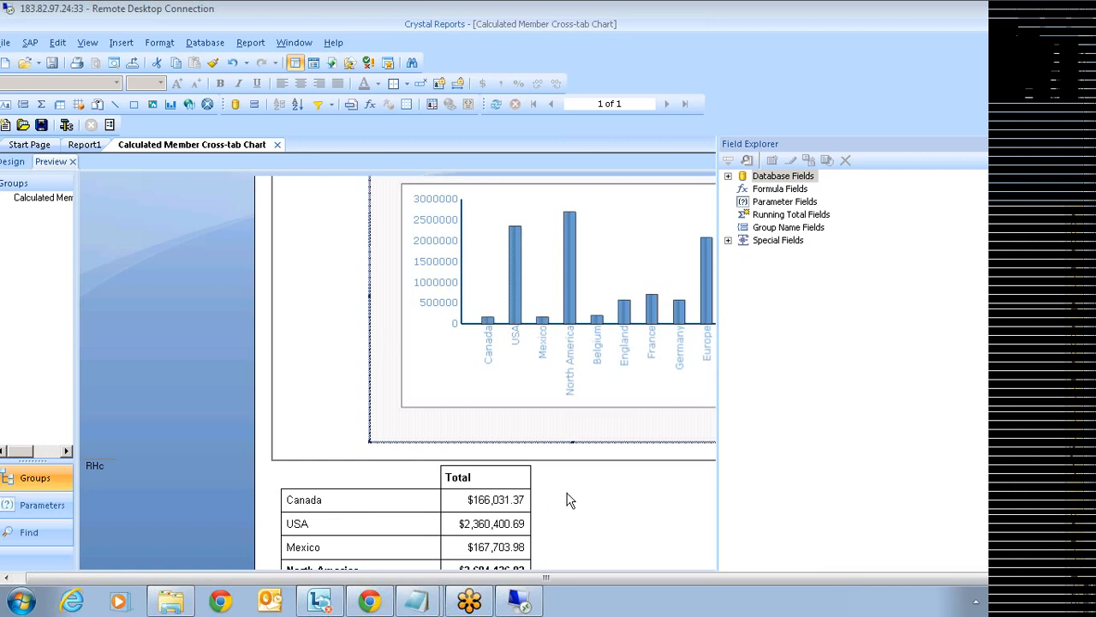
- Close the Calculated Member Cross-tab Chart report without saving and review Report1's Sales Revenue chart
{"action": "left_click", "coordinate": [277, 145]}
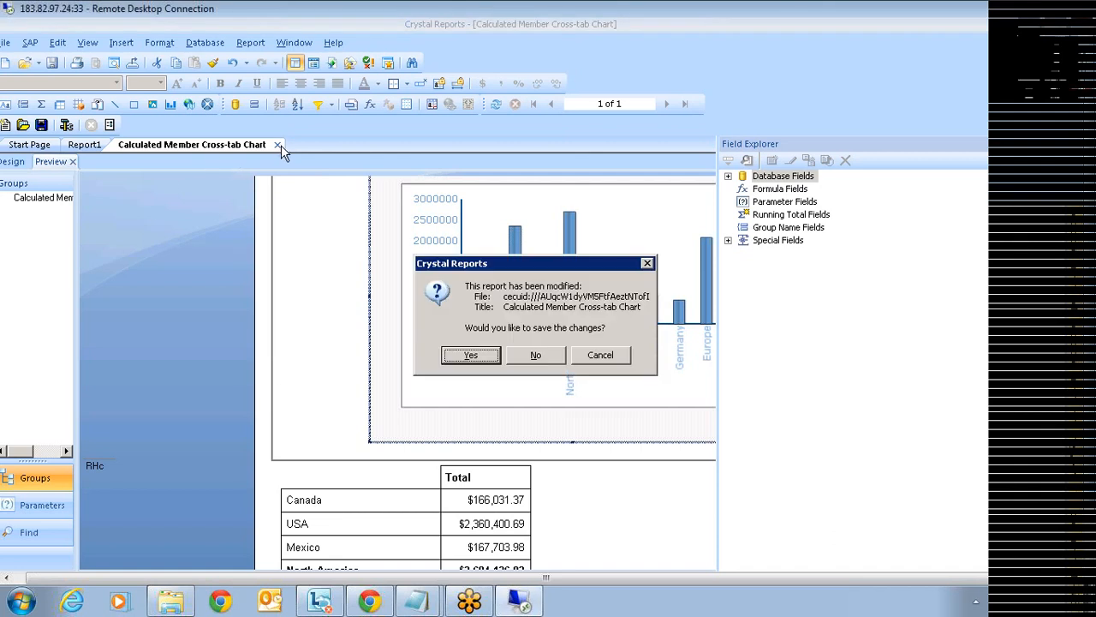
{"action": "left_click", "coordinate": [512, 356]}
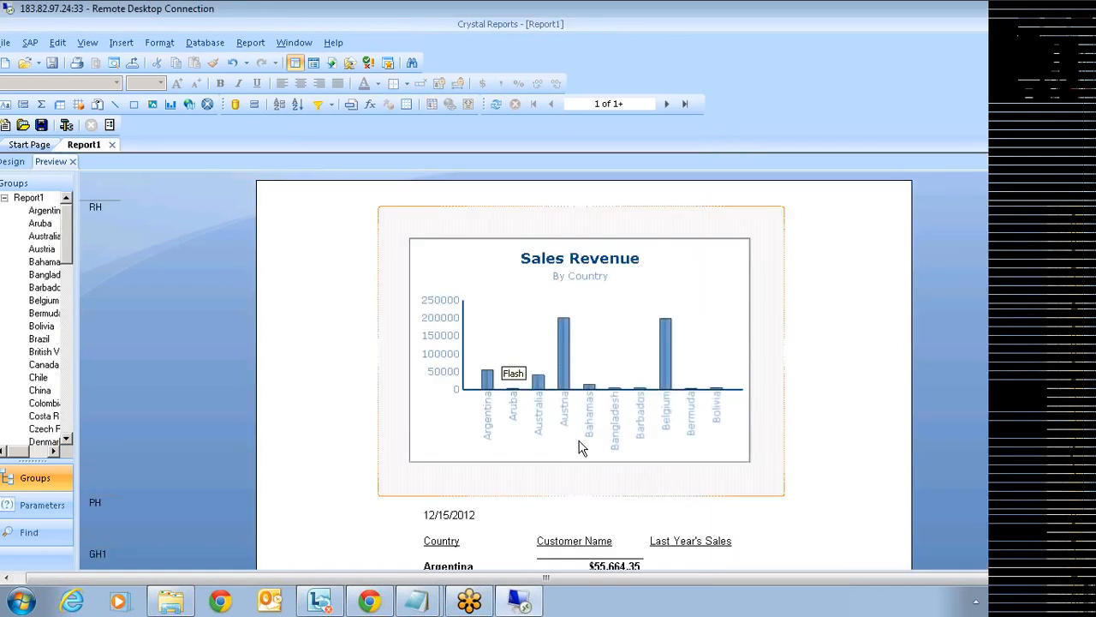
{"action": "scroll", "coordinate": [573, 457], "scroll_direction": "down", "scroll_amount": 1}
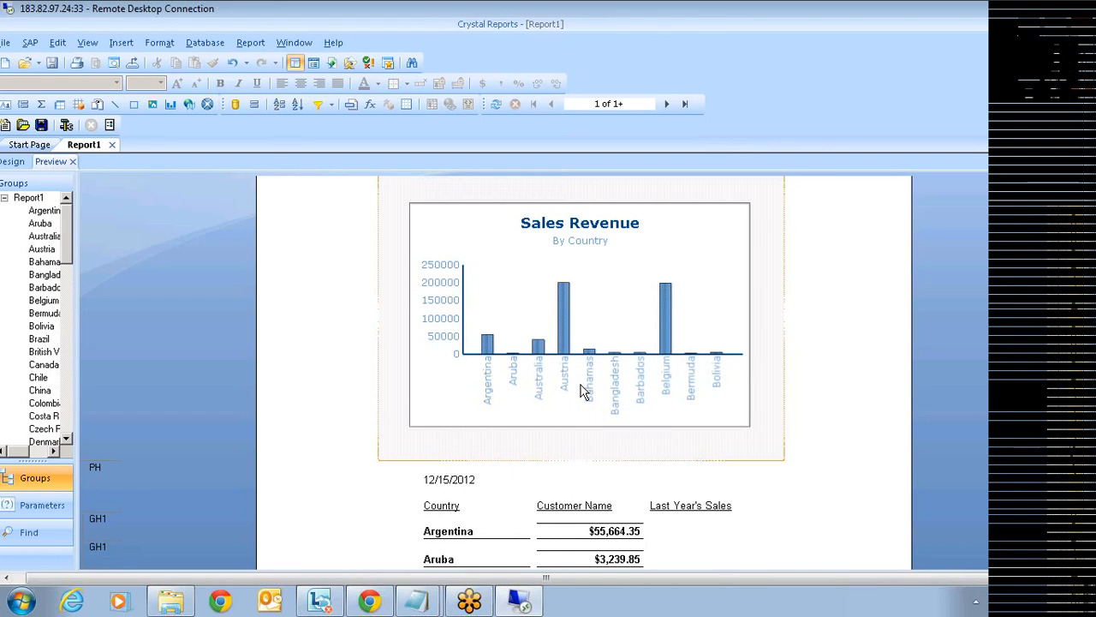
{"action": "left_click", "coordinate": [26, 148]}
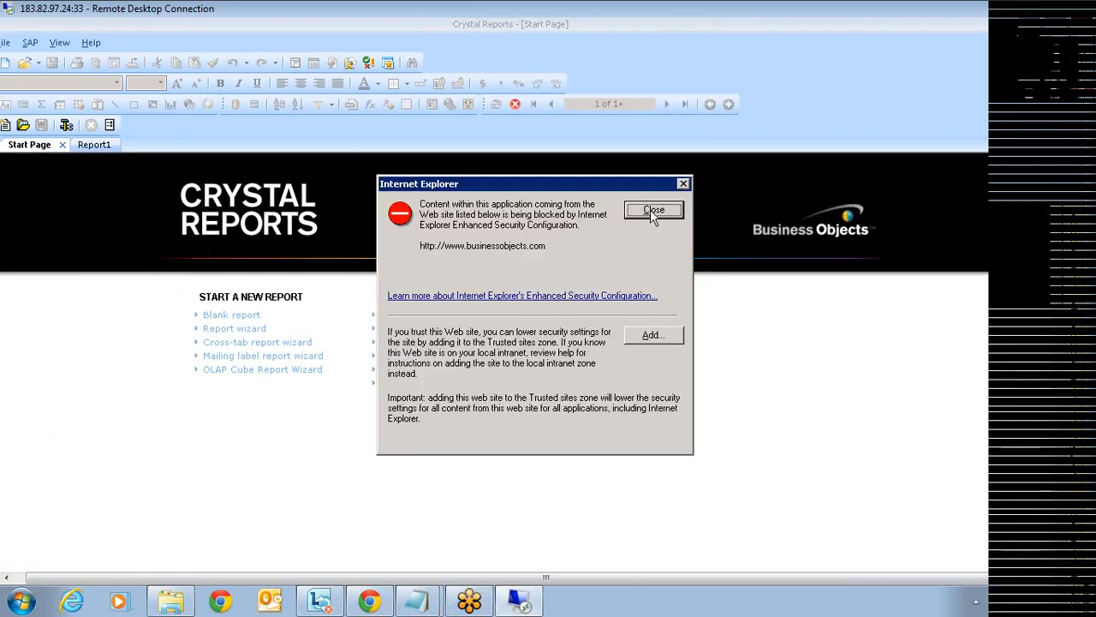
- Open images.rpt from the recent reports, then reopen the Calculated Member Cross-tab Chart report
{"action": "left_click", "coordinate": [652, 210]}
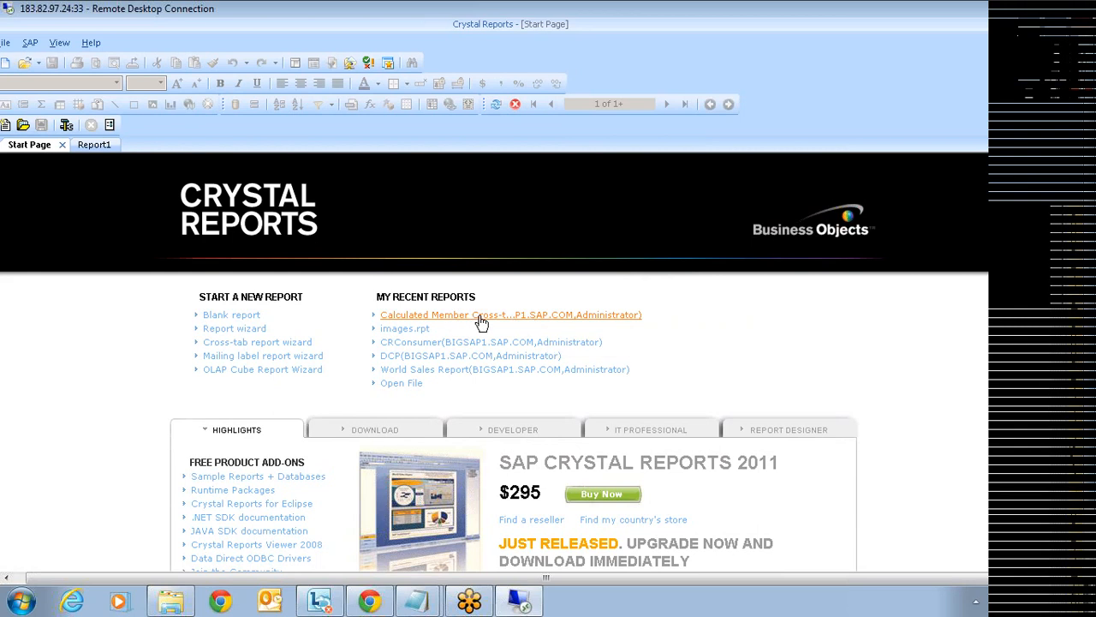
{"action": "left_click", "coordinate": [417, 335]}
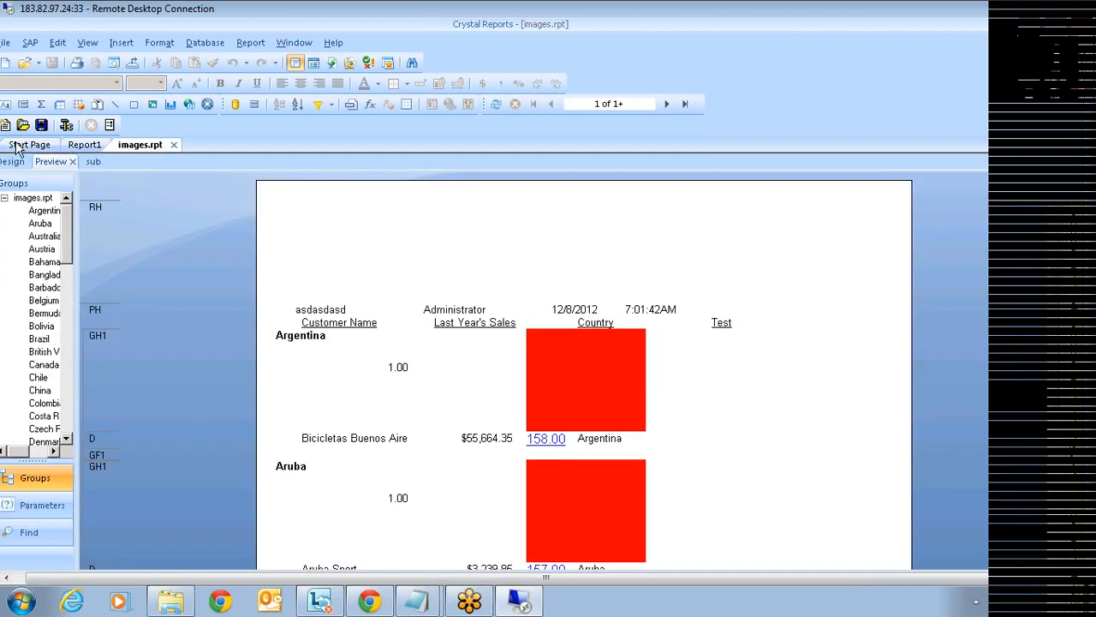
{"action": "left_click", "coordinate": [19, 145]}
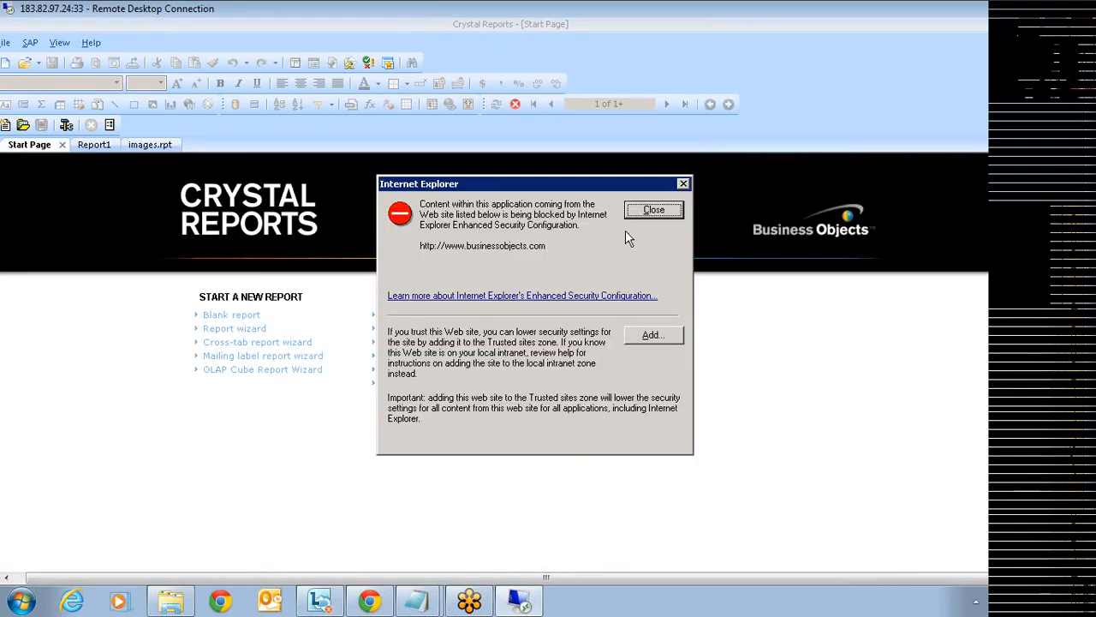
{"action": "left_click", "coordinate": [651, 211]}
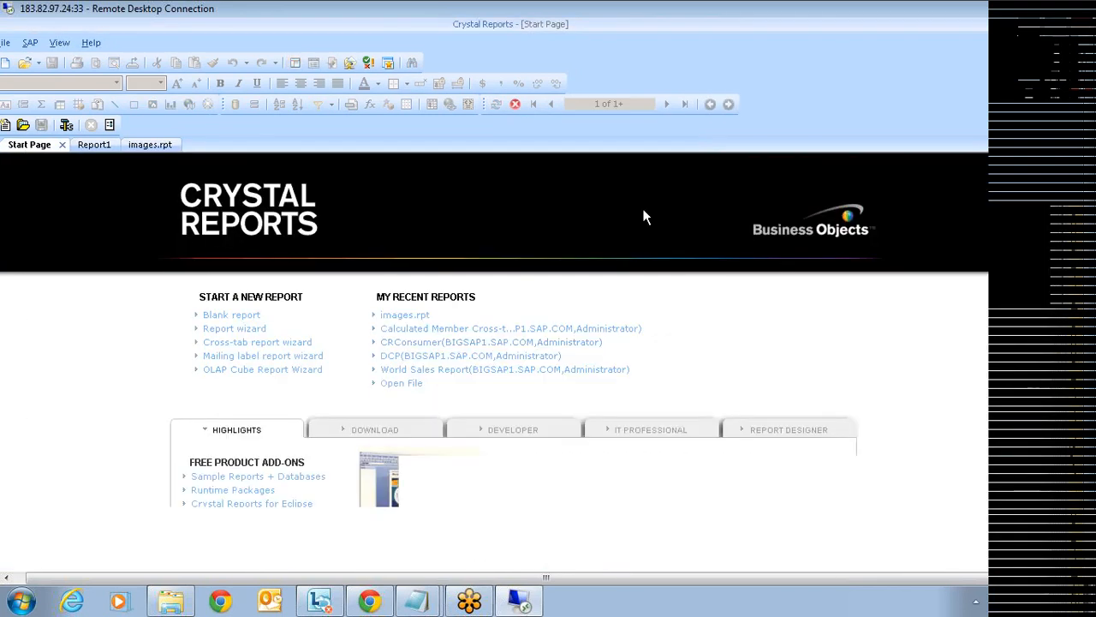
{"action": "left_click", "coordinate": [469, 332]}
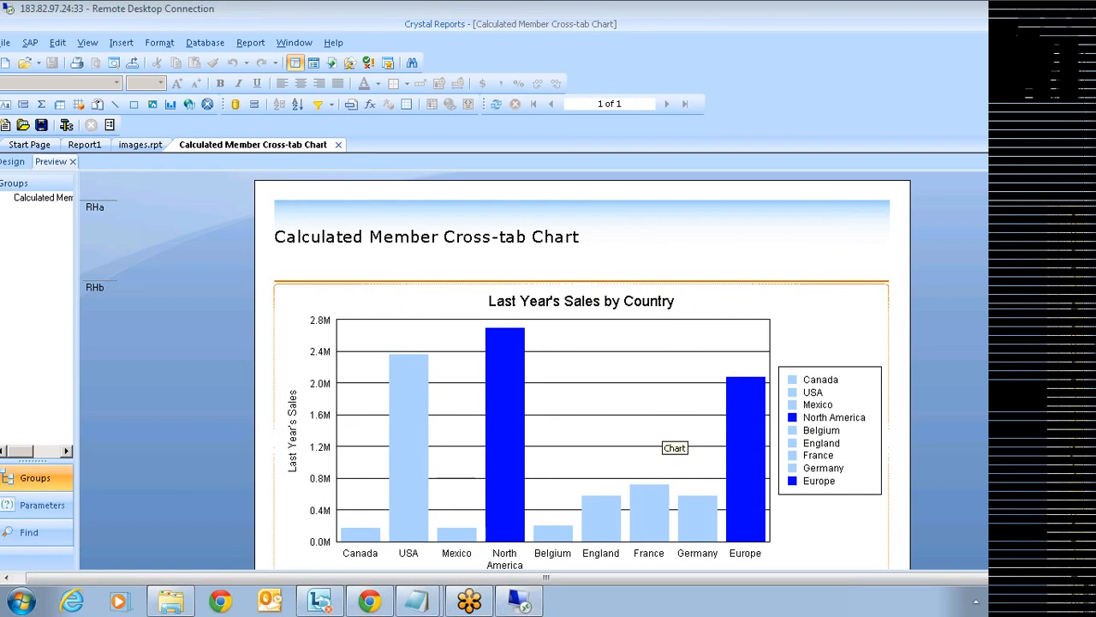
- Log off BusinessObjects Enterprise, then reopen the Calculated Member Cross-tab Chart report, logging back on
{"action": "left_click", "coordinate": [1074, 394]}
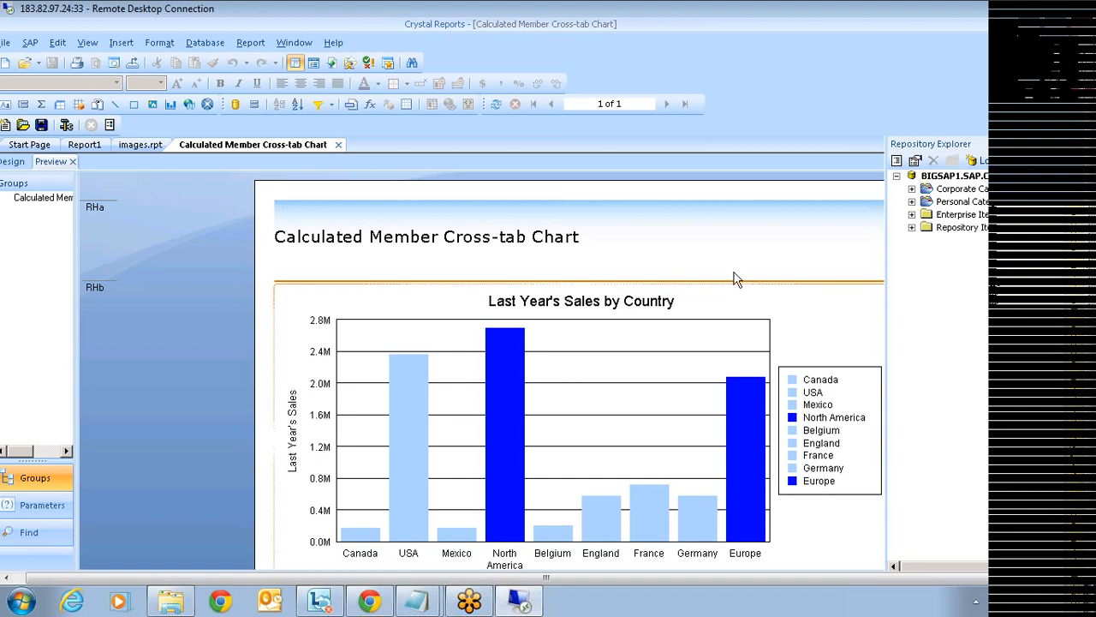
{"action": "left_click", "coordinate": [1035, 162]}
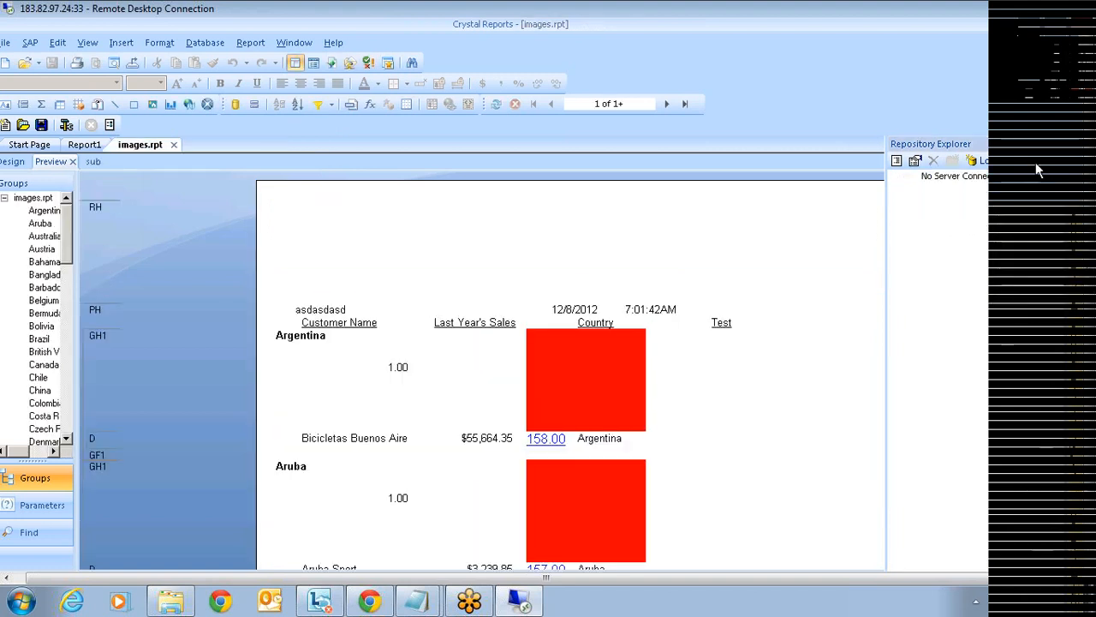
{"action": "left_click", "coordinate": [47, 146]}
{"action": "left_click", "coordinate": [657, 214]}
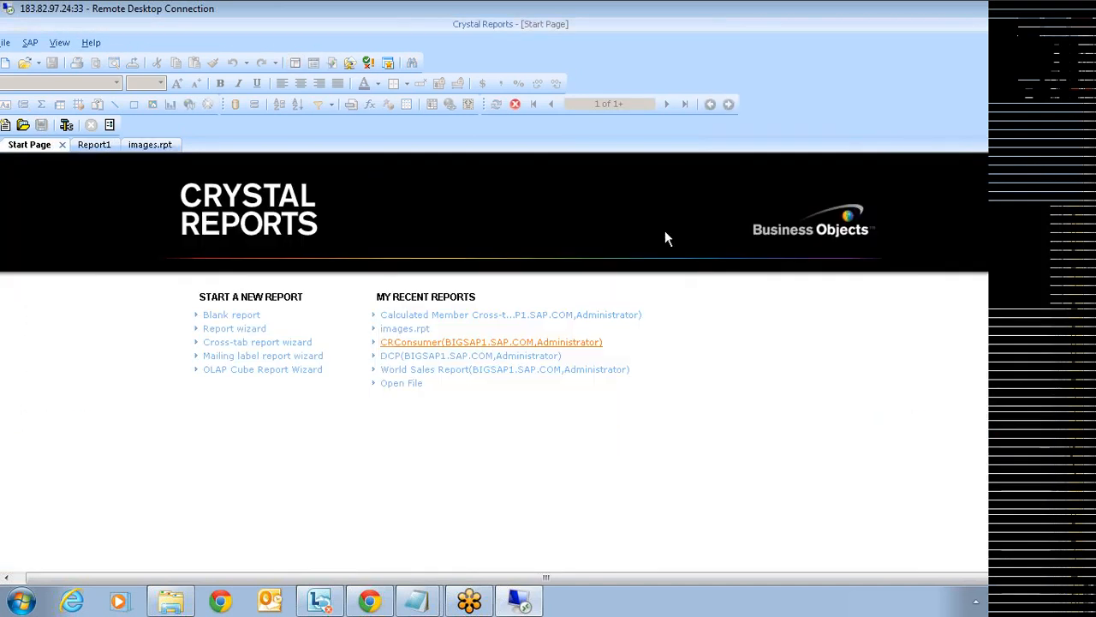
{"action": "left_click", "coordinate": [573, 317]}
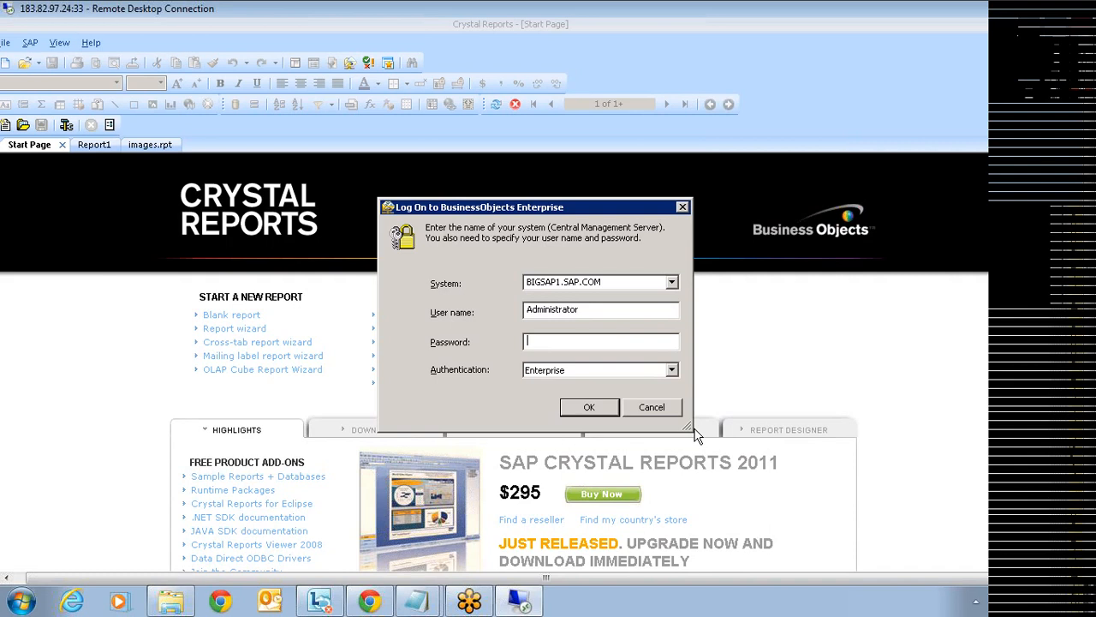
{"action": "type", "text": "*********"}
{"action": "key", "text": "Return"}
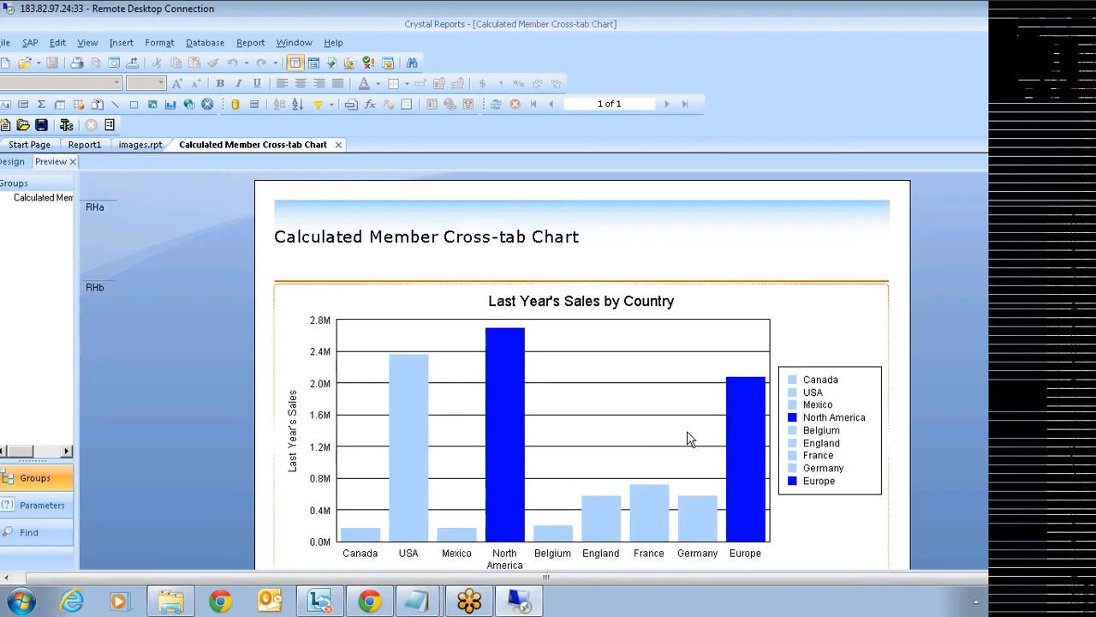
- Close the Cross-tab Chart and images.rpt reports, then close Report1 without saving changes
{"action": "scroll", "coordinate": [689, 438], "scroll_direction": "down", "scroll_amount": 3}
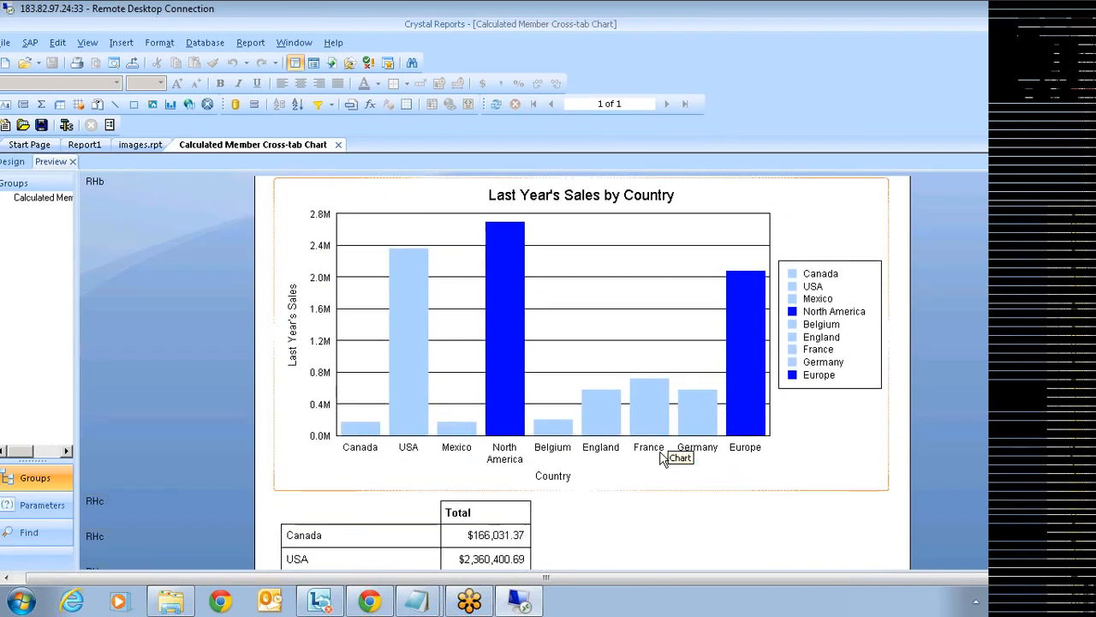
{"action": "scroll", "coordinate": [661, 459], "scroll_direction": "down", "scroll_amount": 2}
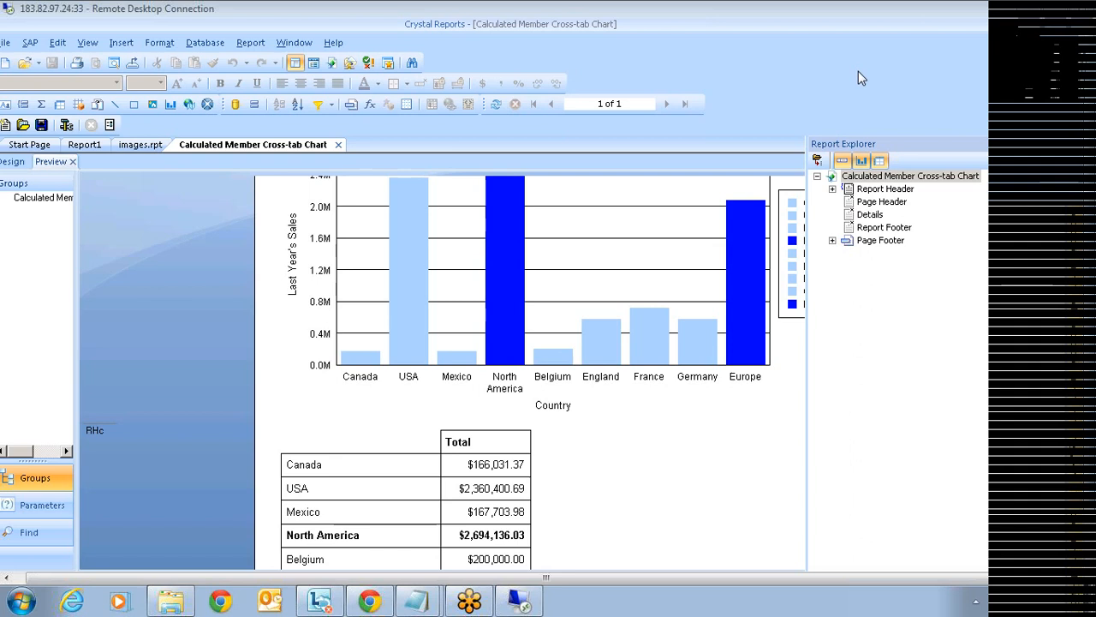
{"action": "left_click", "coordinate": [338, 145]}
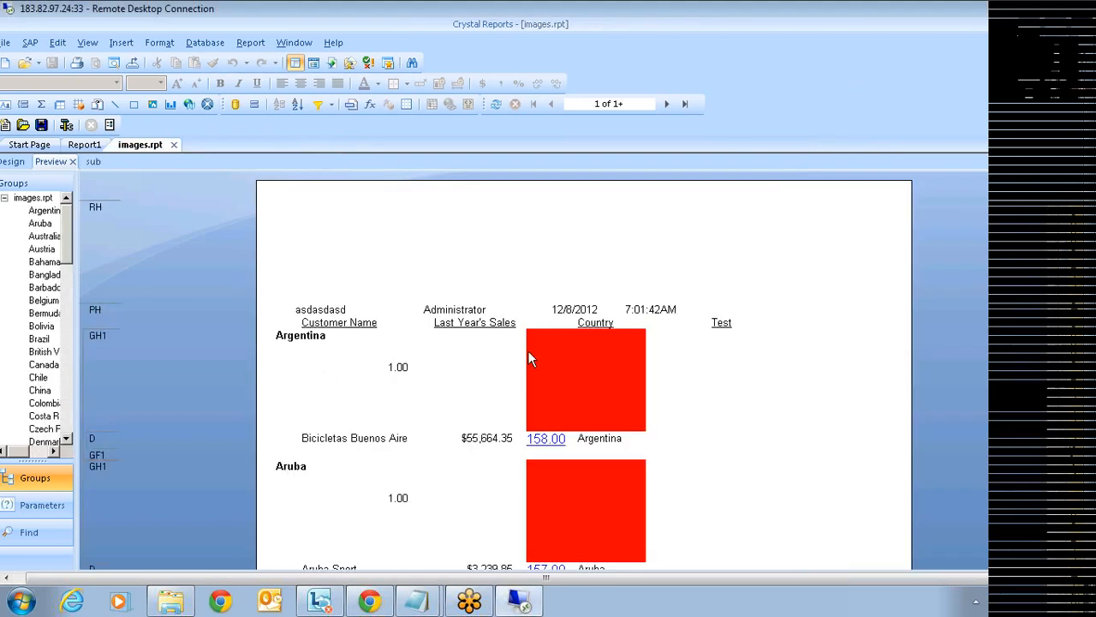
{"action": "left_click", "coordinate": [173, 146]}
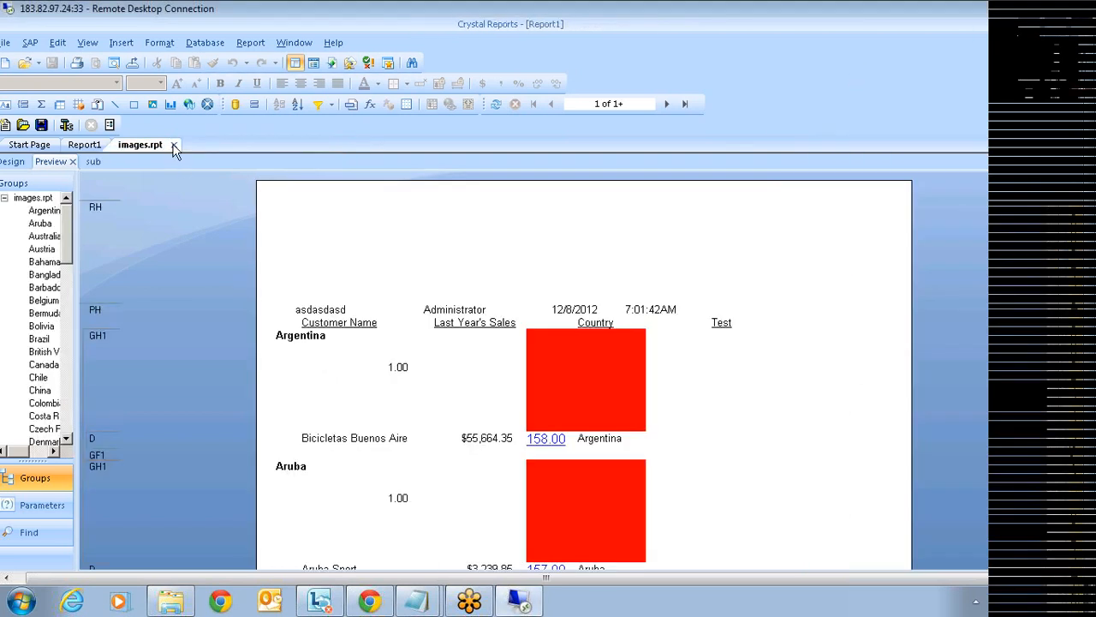
{"action": "left_click", "coordinate": [1075, 35]}
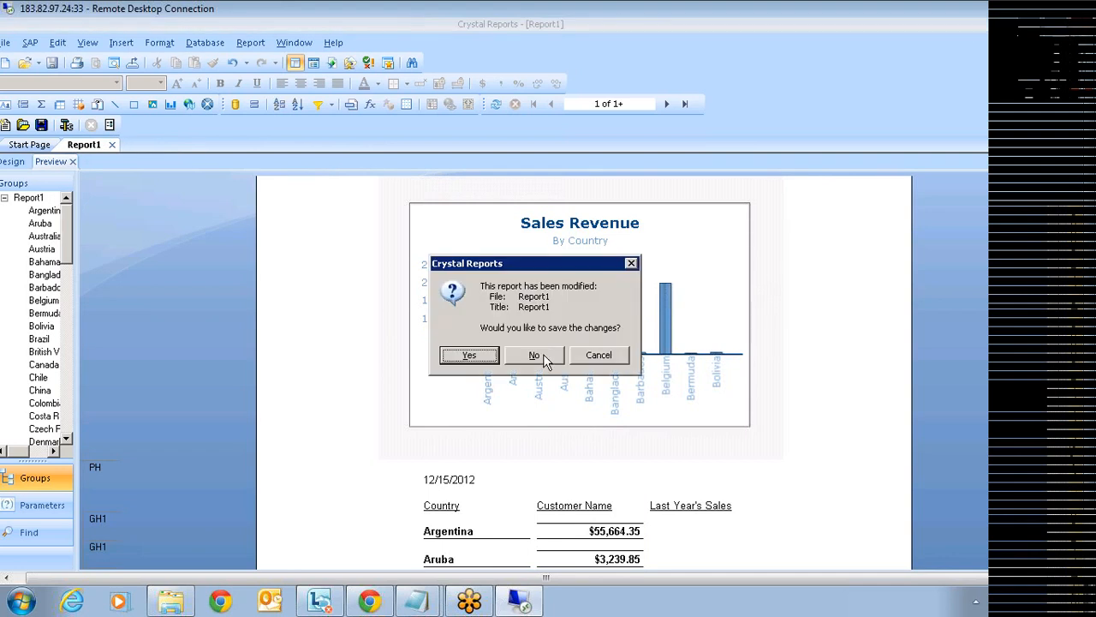
{"action": "left_click", "coordinate": [544, 358]}
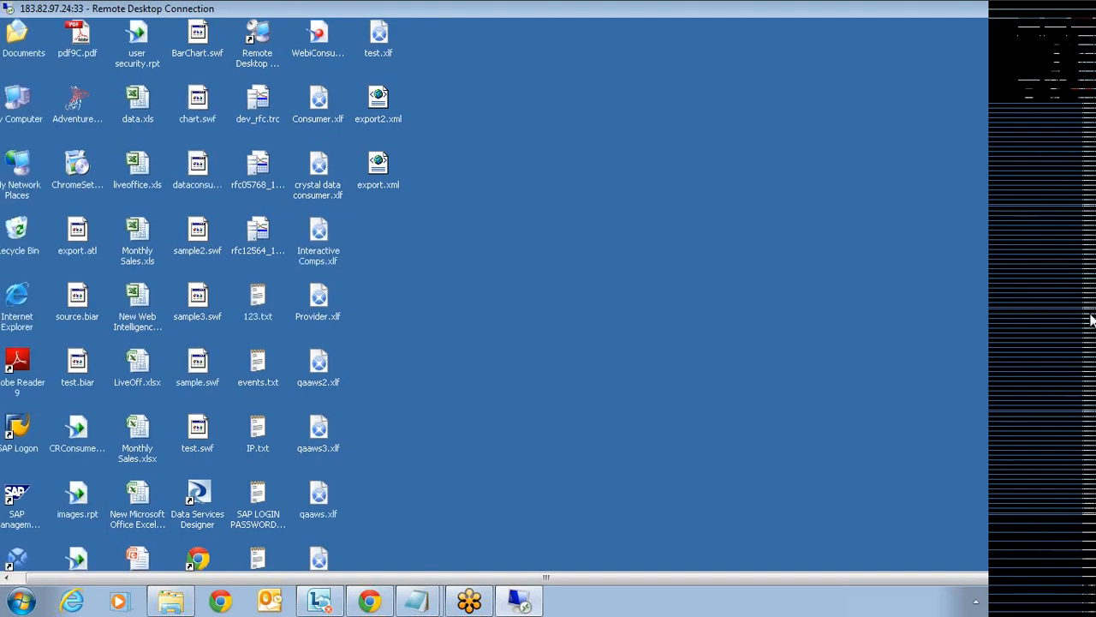
- Restore the crystal data consumer dashboard in Xcelsius from the remote taskbar
{"action": "left_click_drag", "start_coordinate": [1091, 320], "coordinate": [1089, 375]}
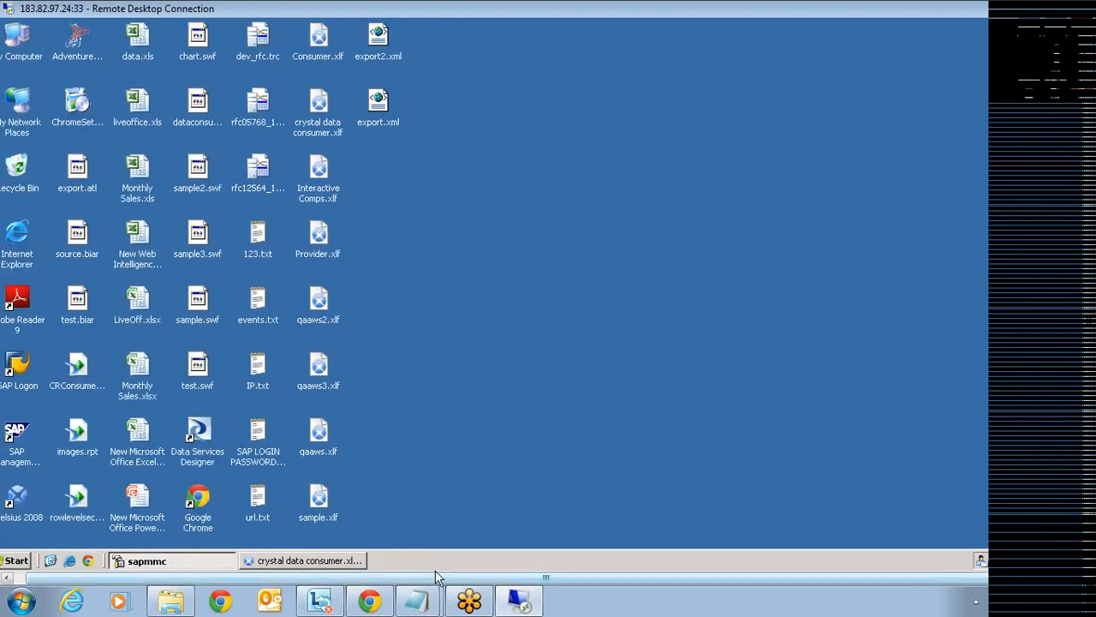
{"action": "left_click", "coordinate": [353, 561]}
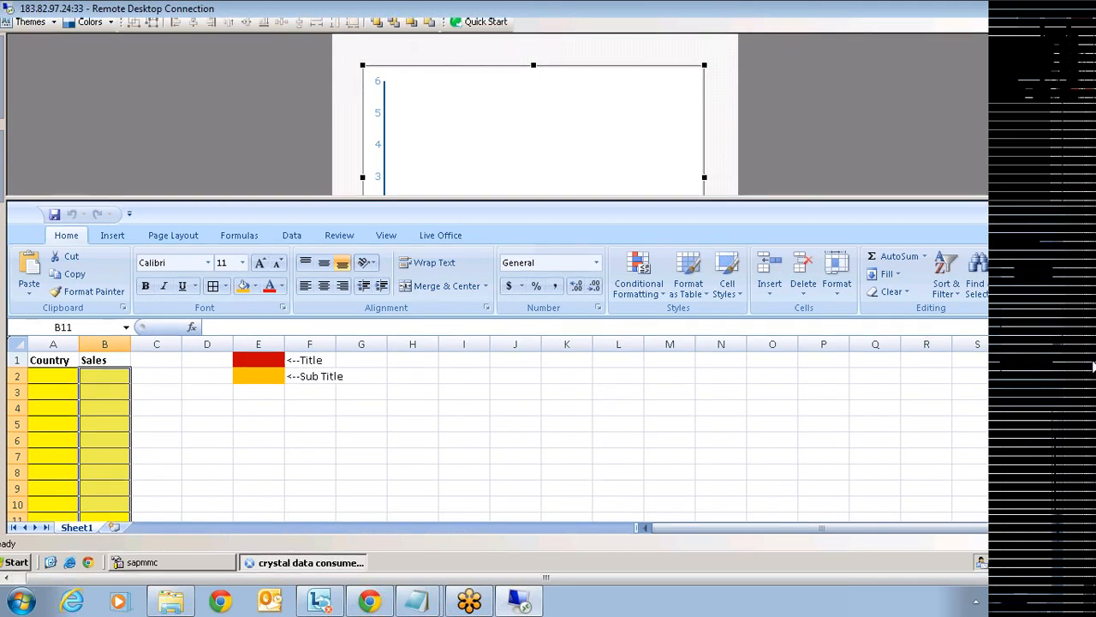
{"action": "left_click_drag", "start_coordinate": [1094, 366], "coordinate": [1091, 292]}
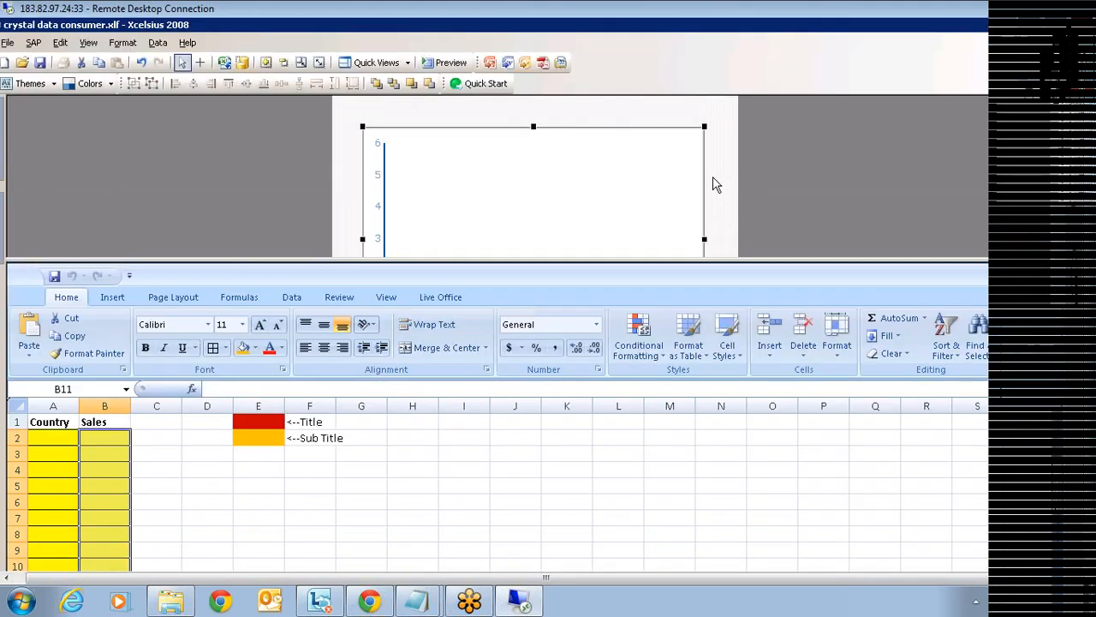
{"action": "left_click", "coordinate": [242, 63]}
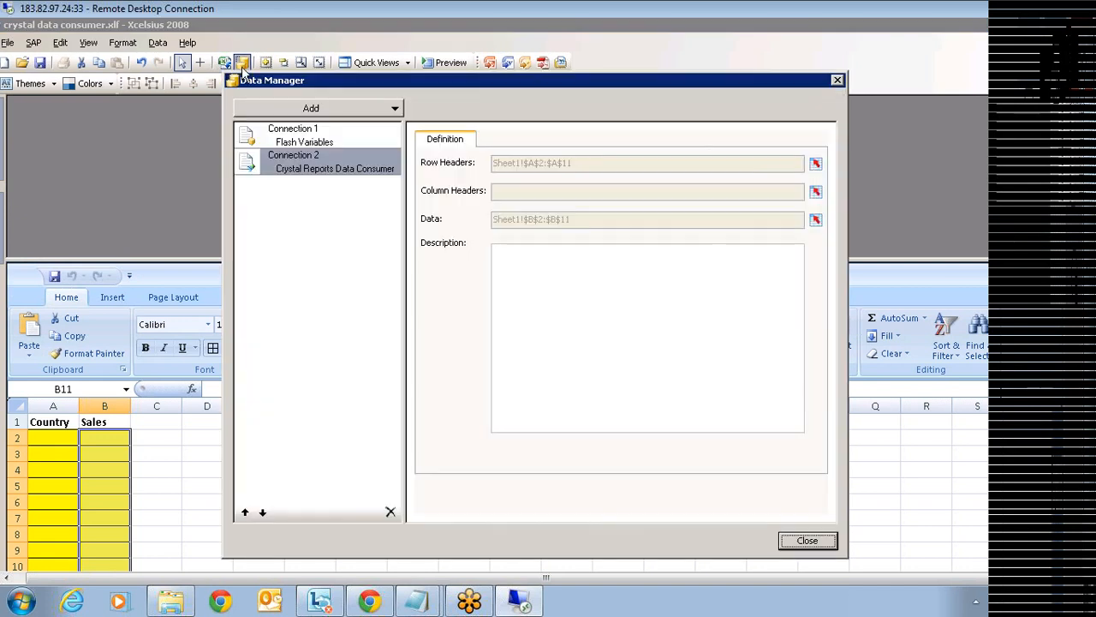
{"action": "left_click", "coordinate": [799, 545]}
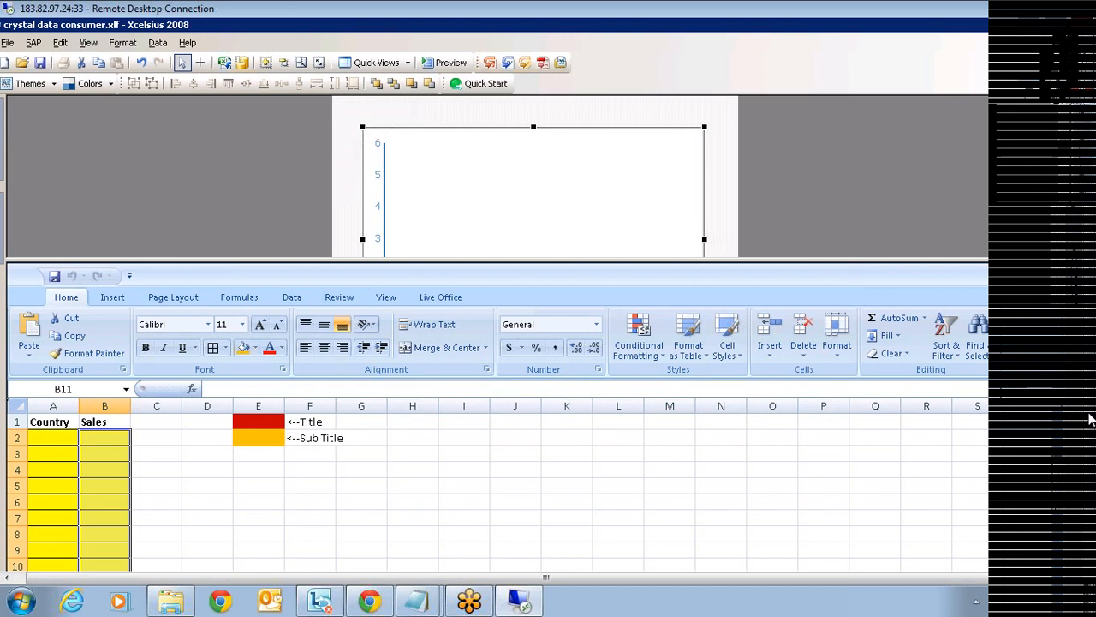
{"action": "left_click_drag", "start_coordinate": [1092, 419], "coordinate": [1088, 386]}
{"action": "left_click", "coordinate": [1049, 32]}
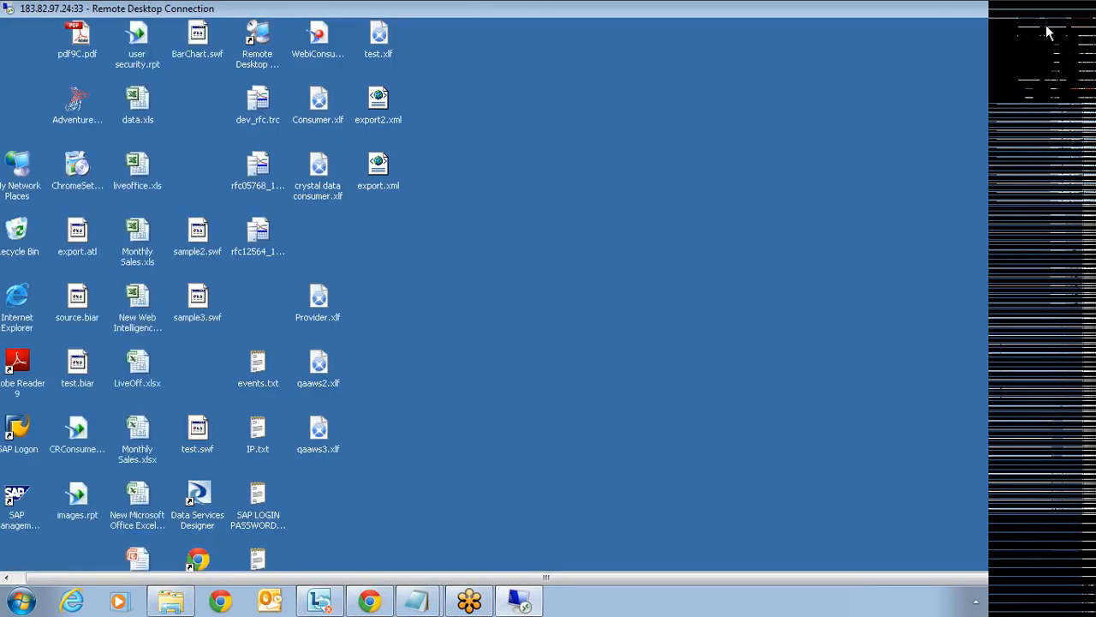
- Minimize Xcelsius and open the data.xls workbook from the desktop
{"action": "left_click_drag", "start_coordinate": [1089, 322], "coordinate": [1080, 428]}
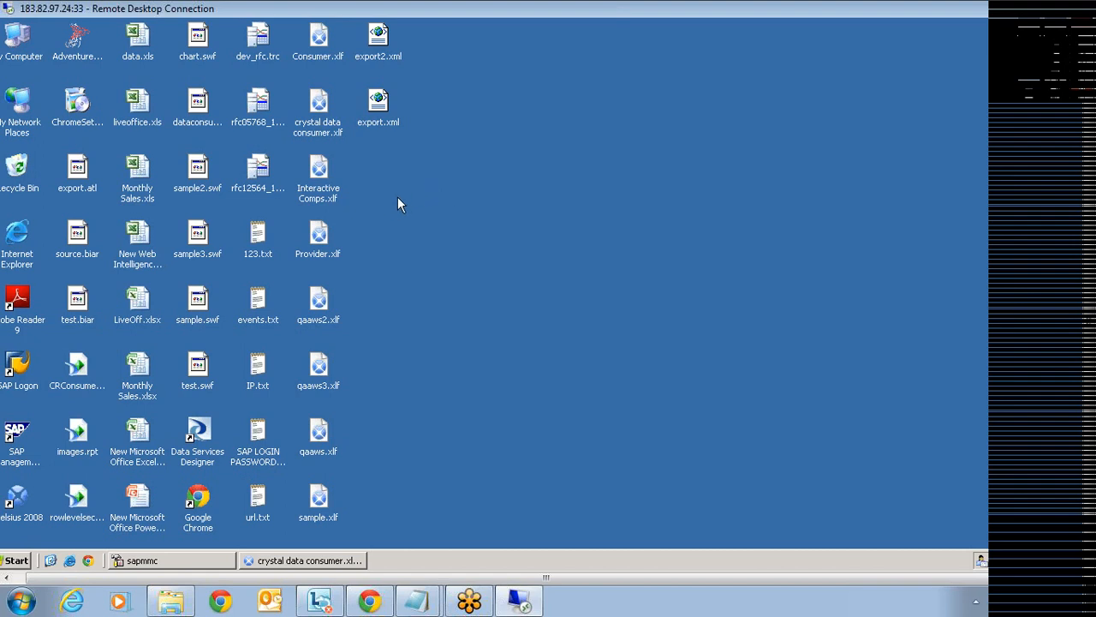
{"action": "double_click", "coordinate": [146, 48]}
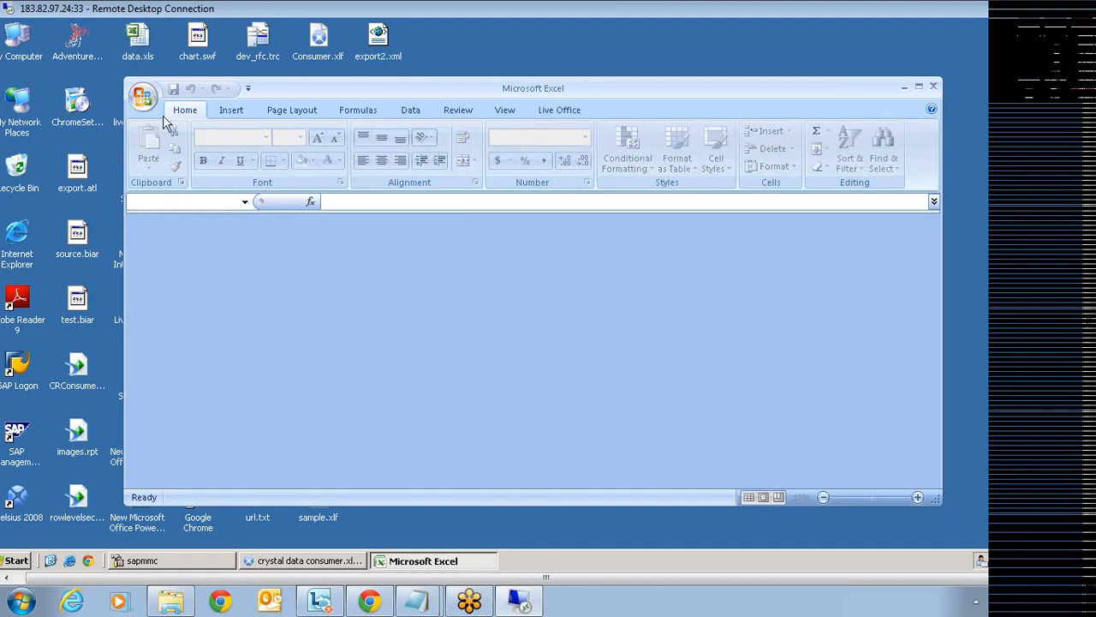
- Create a new blank workbook and maximize both the Excel and Book1 windows
{"action": "left_click", "coordinate": [144, 95]}
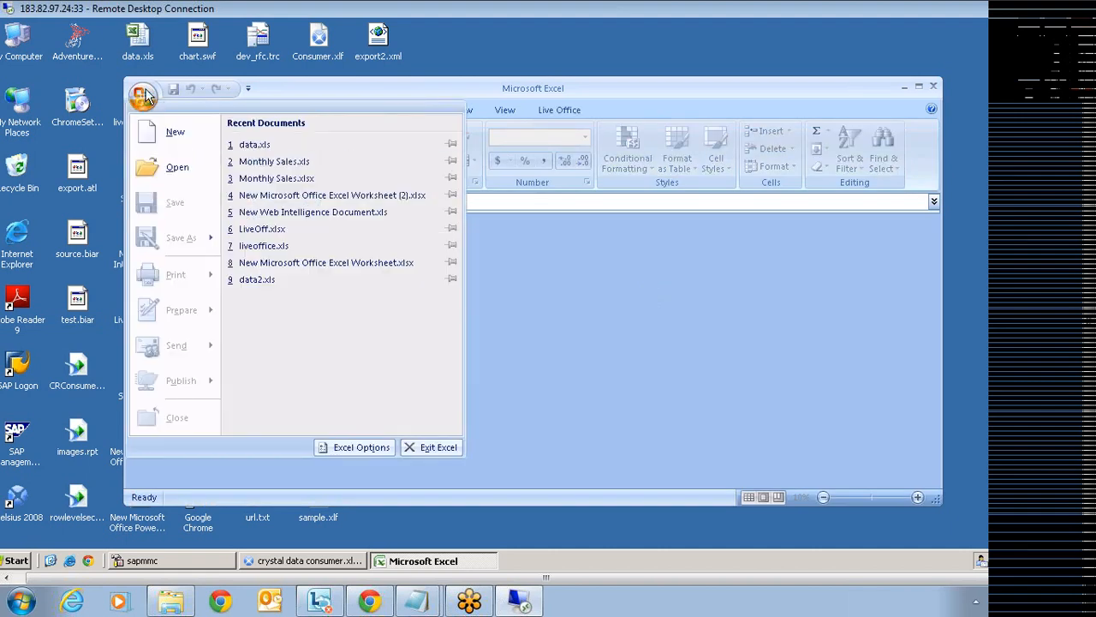
{"action": "left_click", "coordinate": [170, 140]}
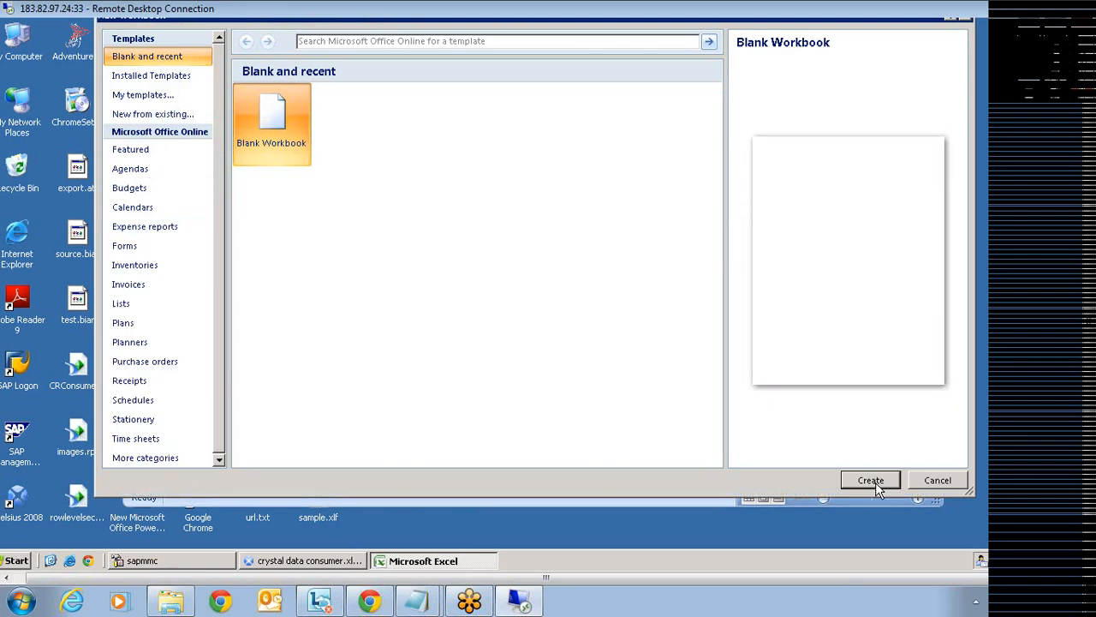
{"action": "left_click", "coordinate": [873, 480]}
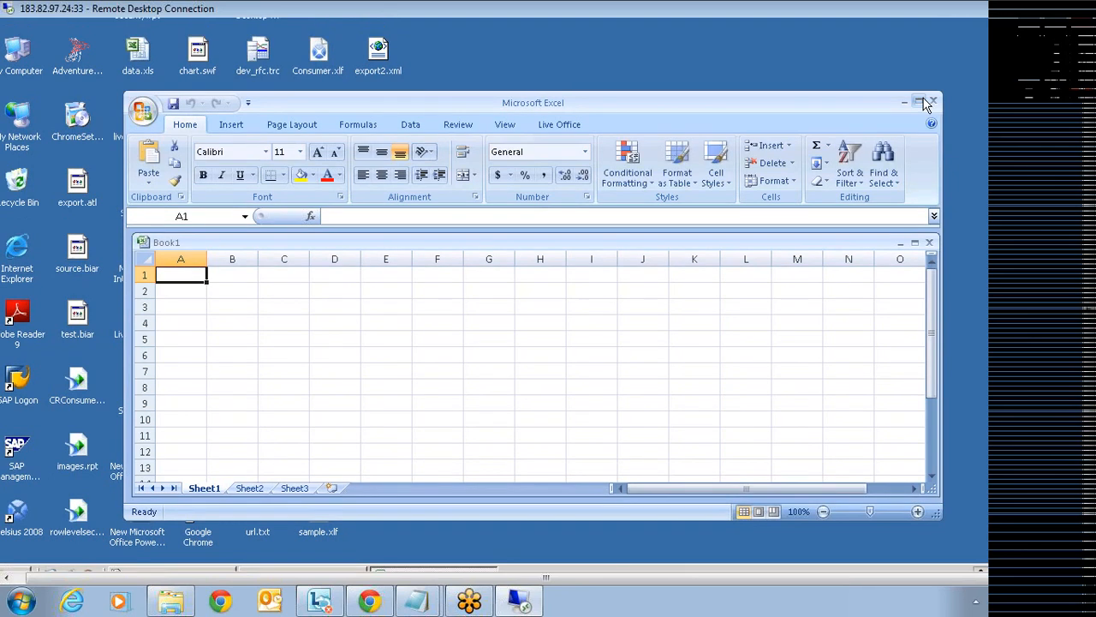
{"action": "left_click", "coordinate": [921, 101]}
{"action": "left_click", "coordinate": [757, 128]}
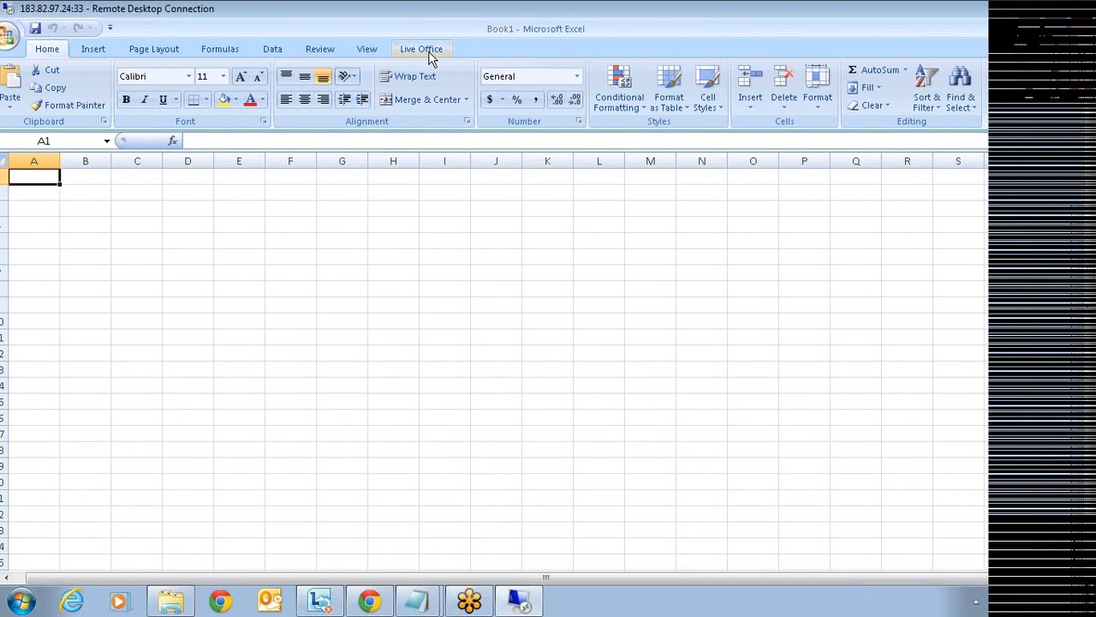
{"action": "left_click", "coordinate": [434, 49]}
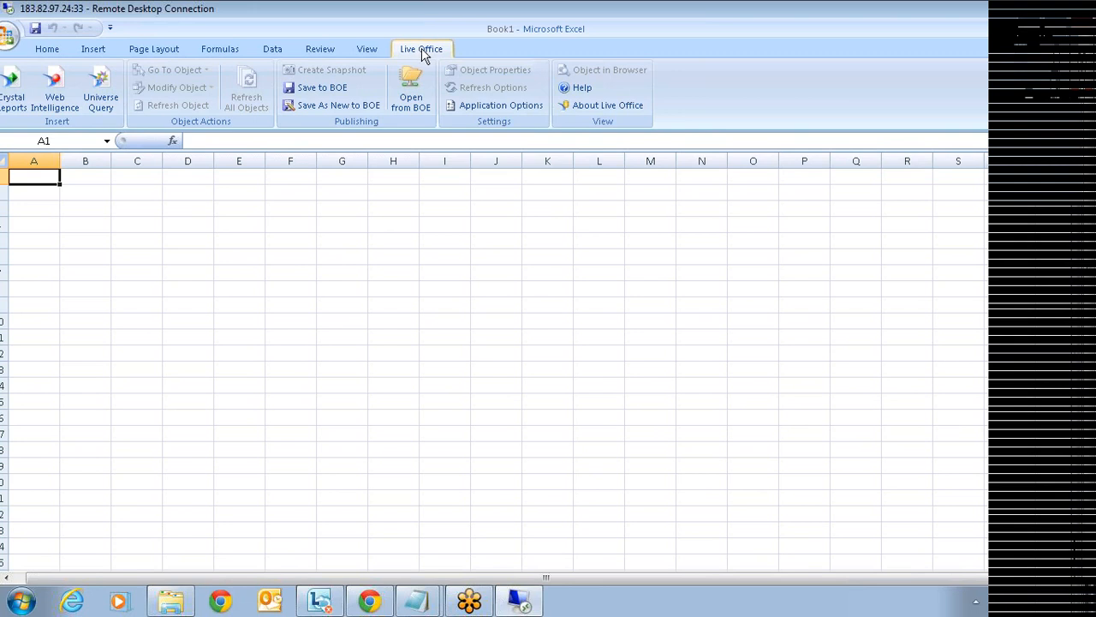
- Log Live Office on to BusinessObjects Enterprise BIGSAP1 through the Application Options Enterprise settings
{"action": "left_click", "coordinate": [506, 108]}
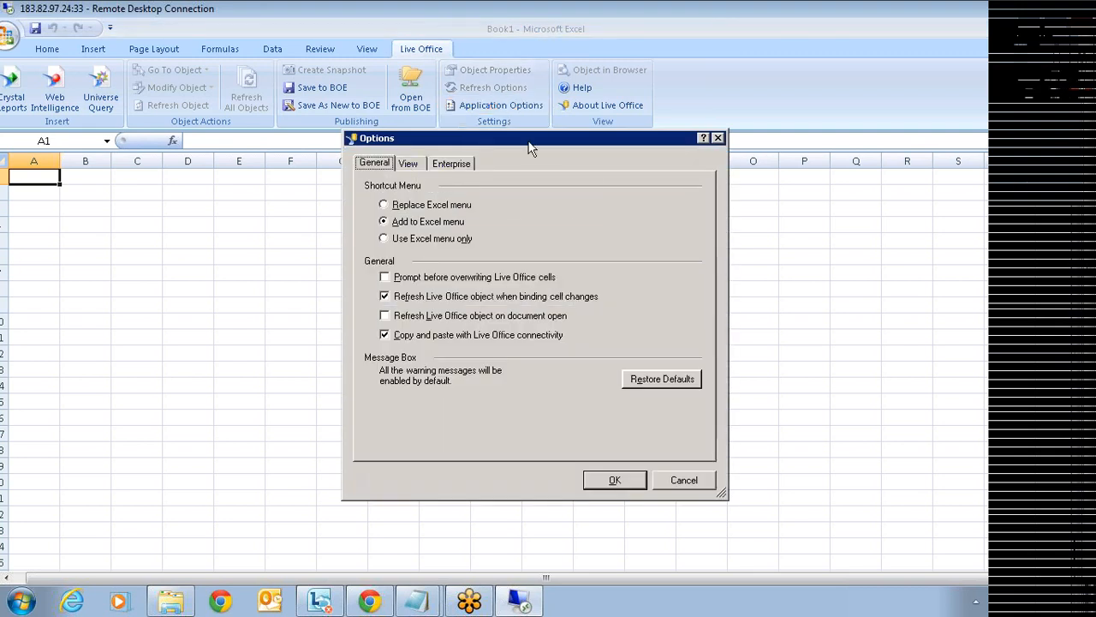
{"action": "left_click", "coordinate": [449, 168]}
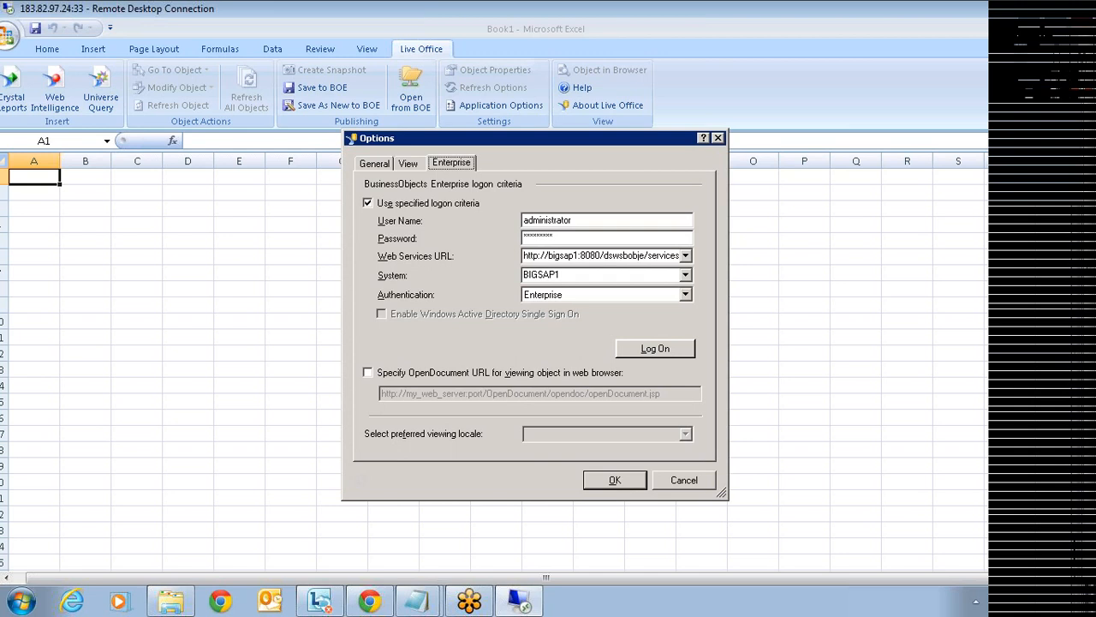
{"action": "left_click", "coordinate": [655, 351]}
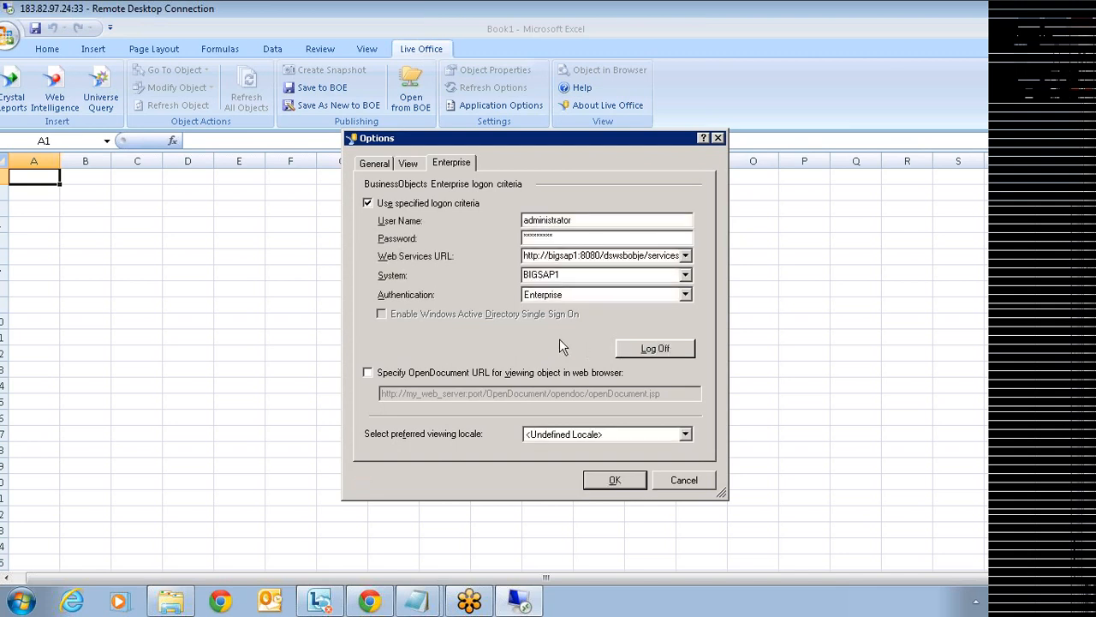
{"action": "left_click", "coordinate": [613, 479]}
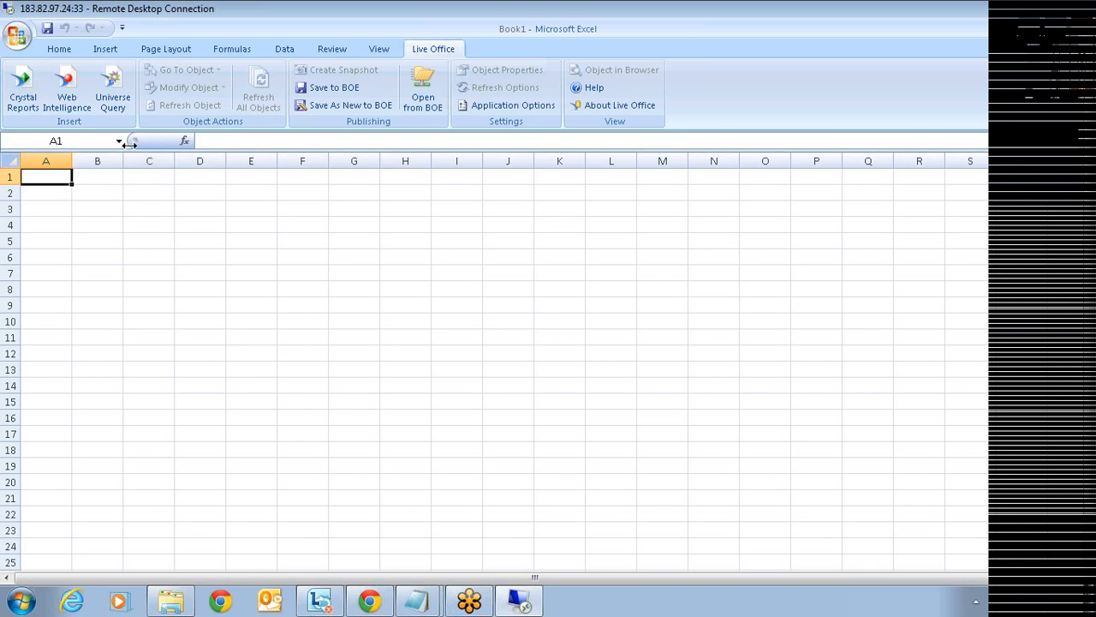
{"action": "left_click", "coordinate": [115, 92]}
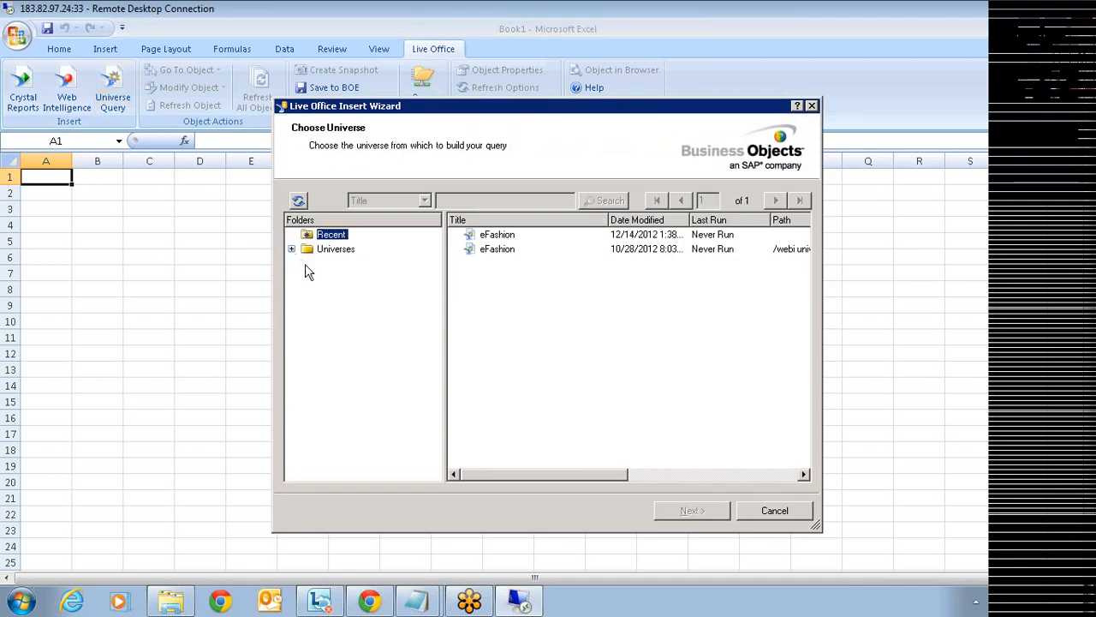
- Choose the eFashion universe and add Store name and Sales revenue as result objects
{"action": "left_click", "coordinate": [312, 251]}
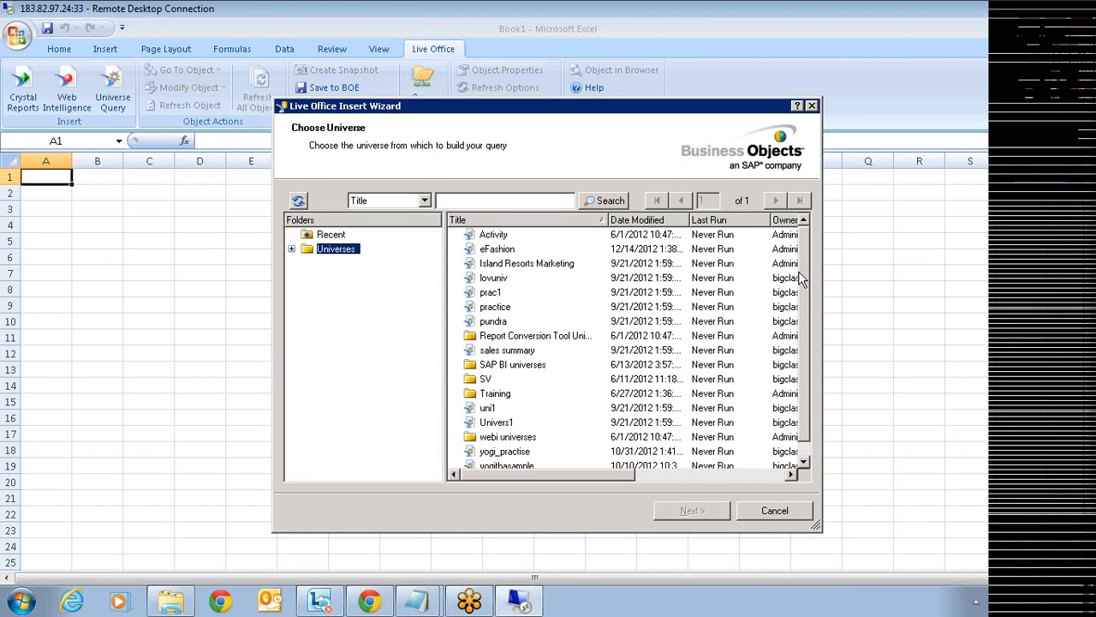
{"action": "left_click", "coordinate": [497, 251]}
{"action": "left_click", "coordinate": [689, 511]}
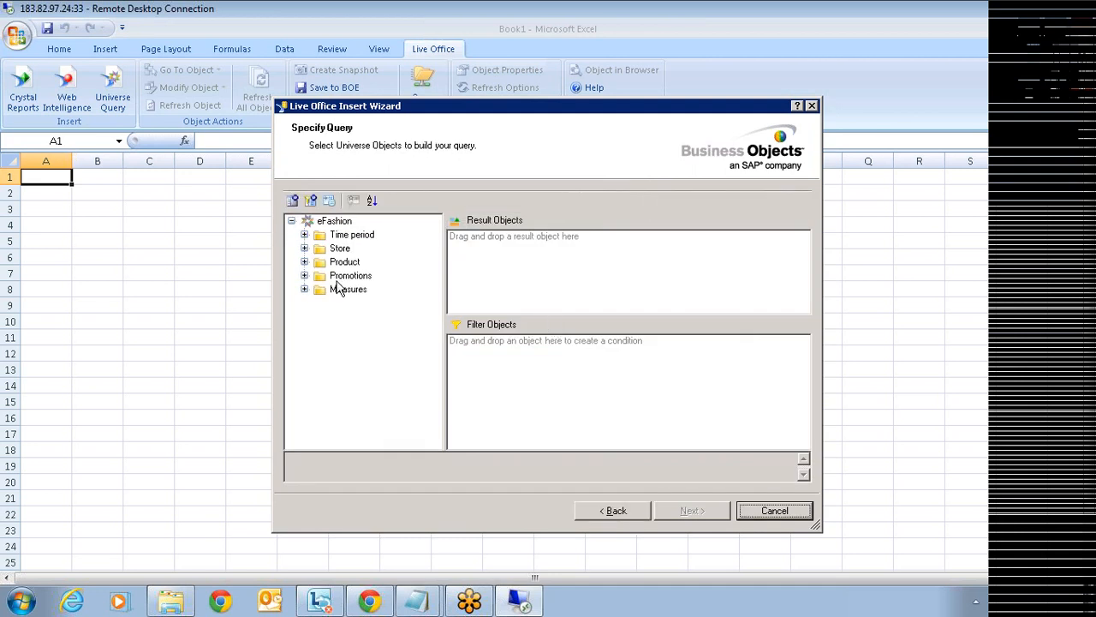
{"action": "left_click", "coordinate": [304, 234]}
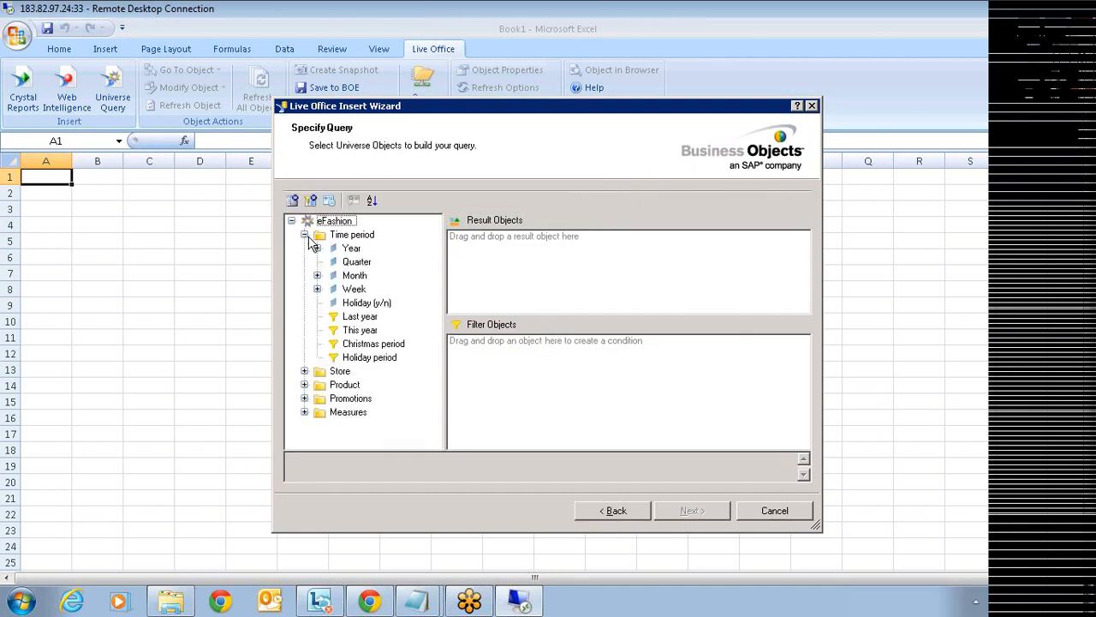
{"action": "left_click", "coordinate": [304, 371]}
{"action": "scroll", "coordinate": [433, 407], "scroll_direction": "down", "scroll_amount": 2}
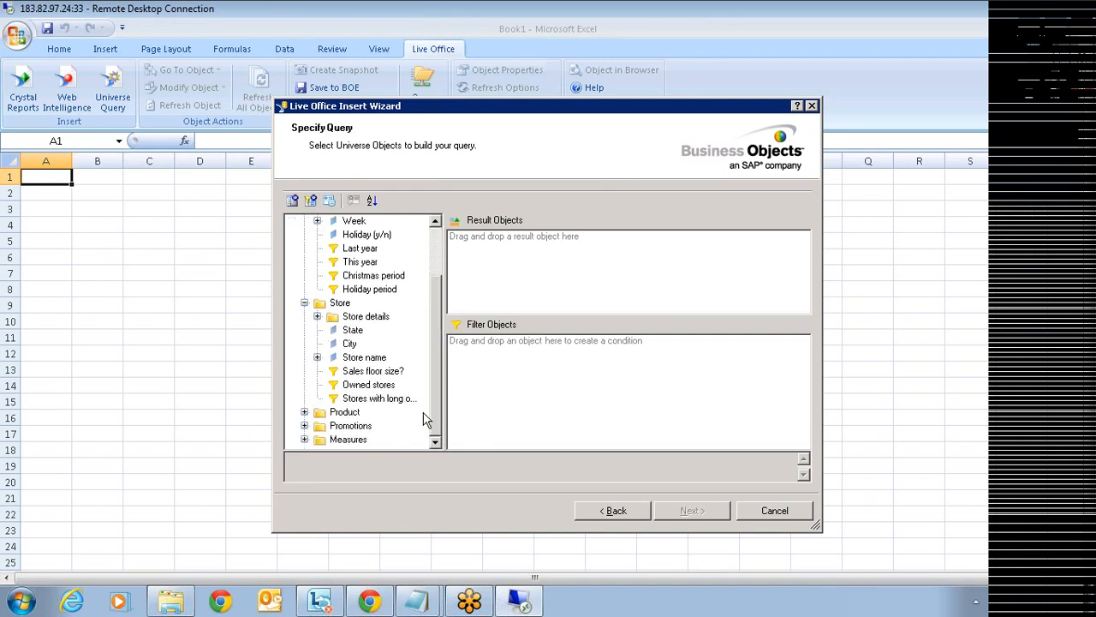
{"action": "left_click", "coordinate": [367, 360]}
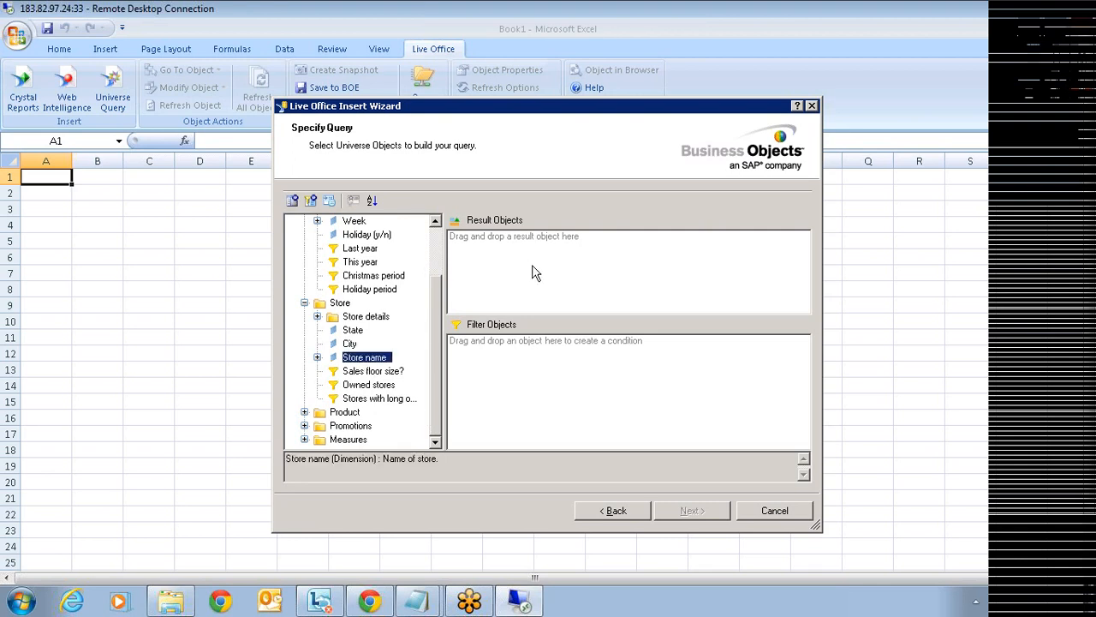
{"action": "double_click", "coordinate": [377, 358]}
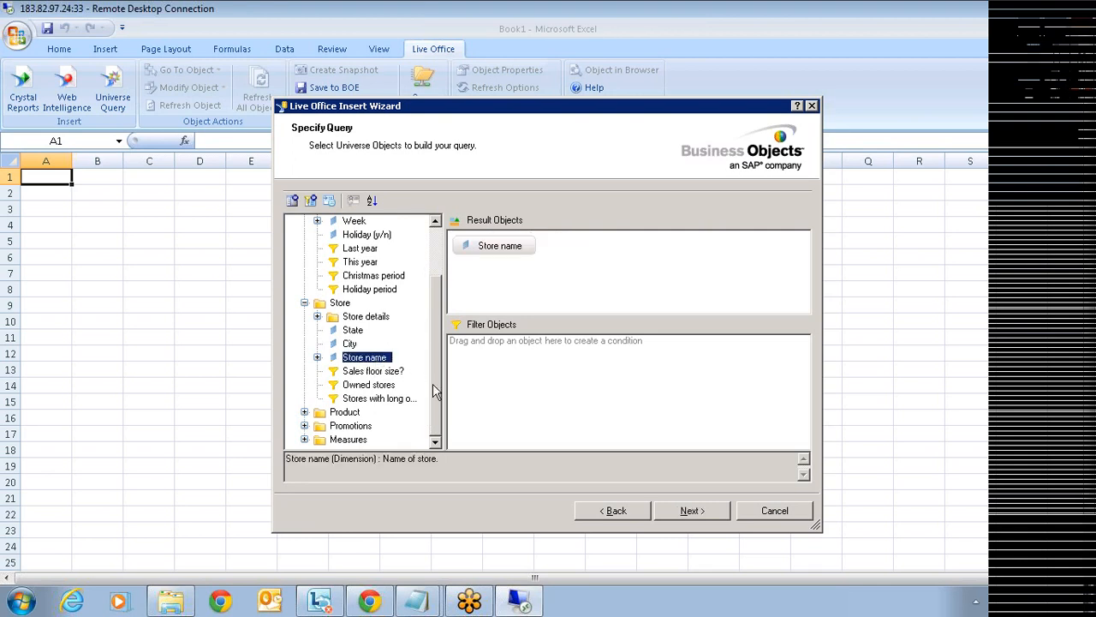
{"action": "left_click", "coordinate": [304, 441]}
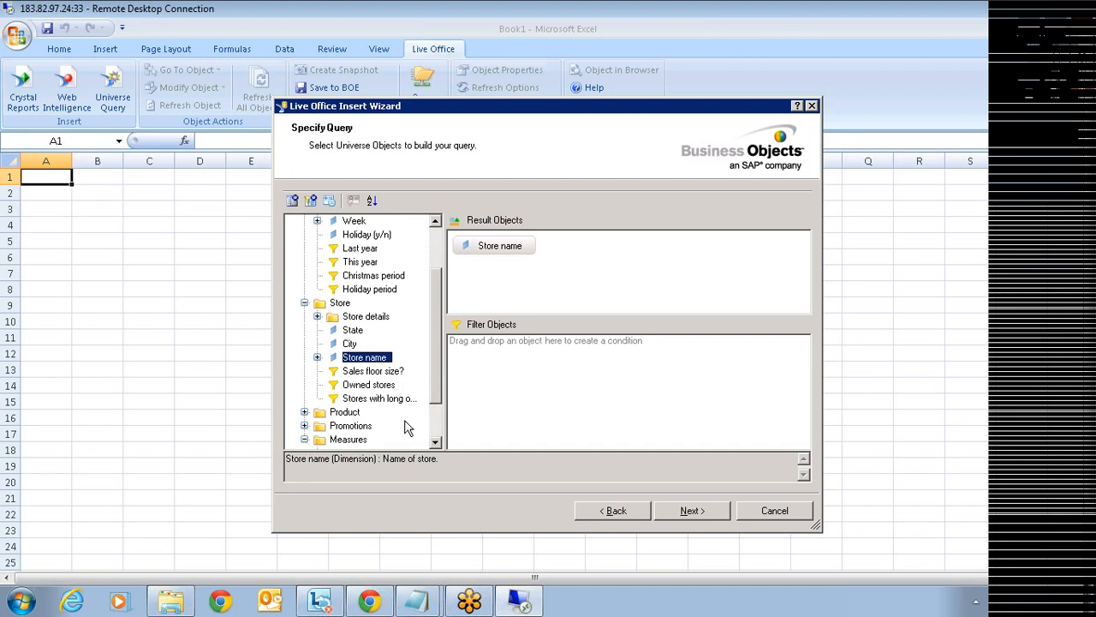
{"action": "left_click", "coordinate": [437, 419]}
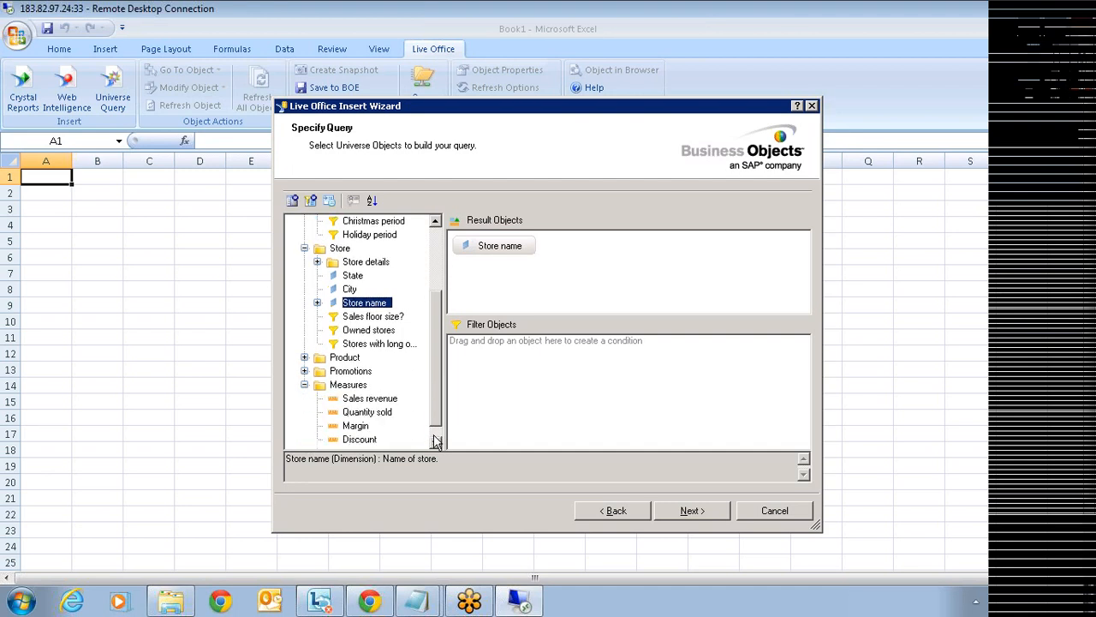
{"action": "double_click", "coordinate": [369, 399]}
- Add a Year filter with a Prompt operand and continue to the prompt values
{"action": "scroll", "coordinate": [426, 227], "scroll_direction": "up", "scroll_amount": 1}
{"action": "scroll", "coordinate": [426, 227], "scroll_direction": "up", "scroll_amount": 2}
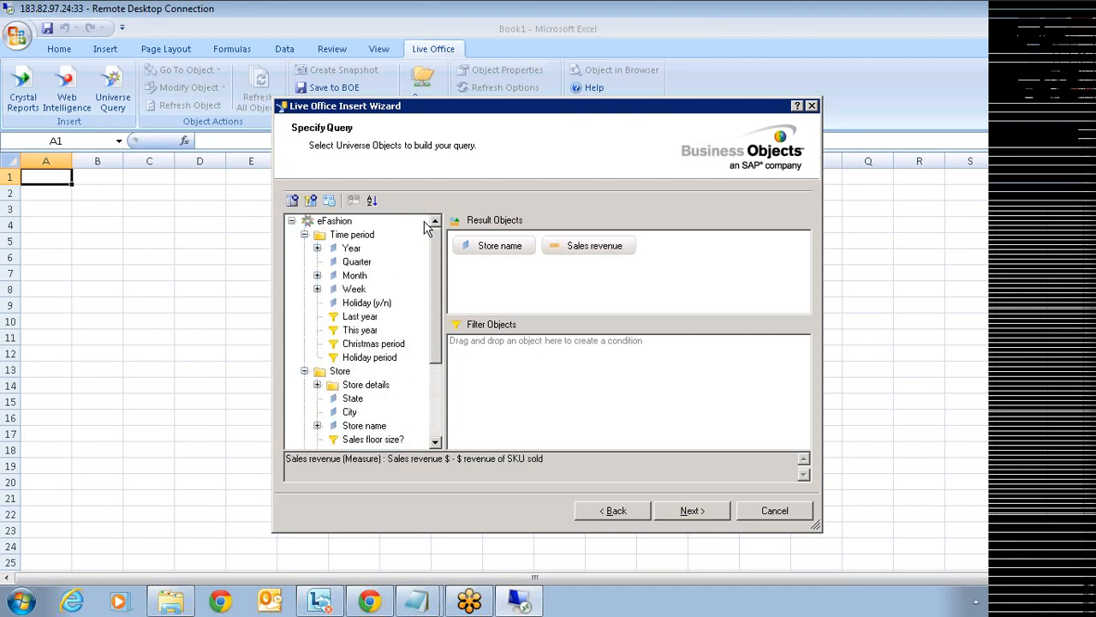
{"action": "left_click_drag", "start_coordinate": [348, 249], "coordinate": [499, 364]}
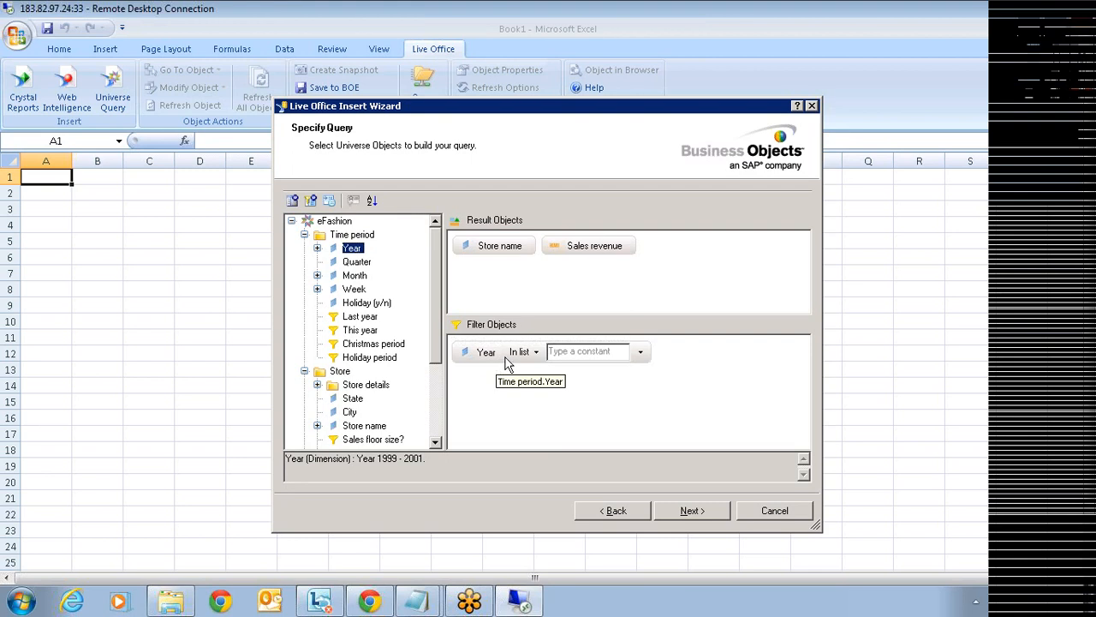
{"action": "left_click", "coordinate": [640, 351]}
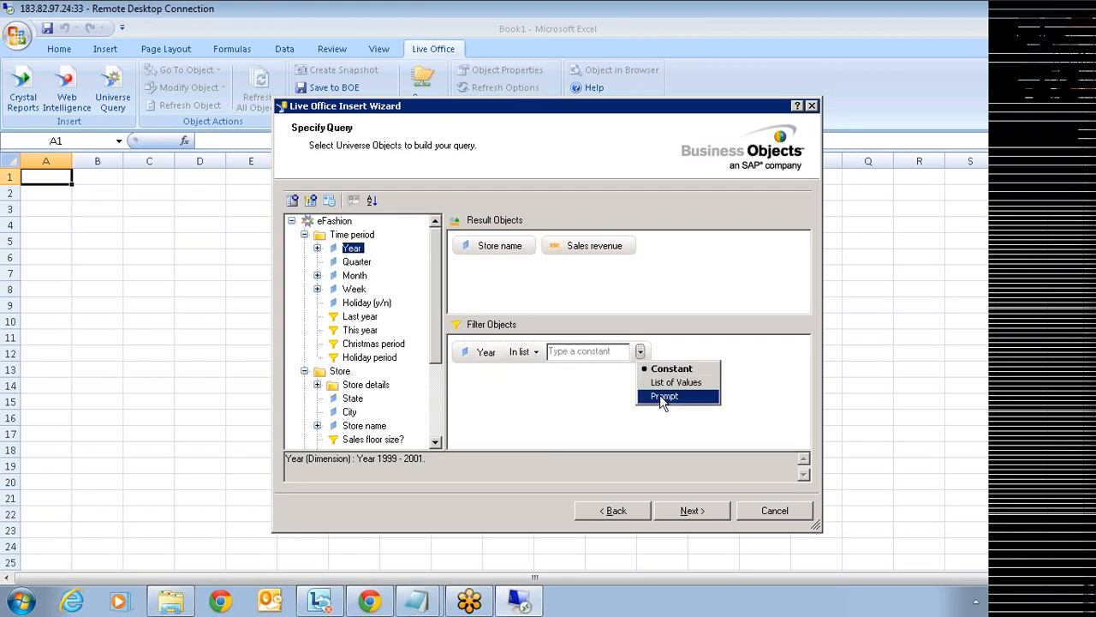
{"action": "left_click", "coordinate": [663, 396]}
{"action": "left_click", "coordinate": [691, 510]}
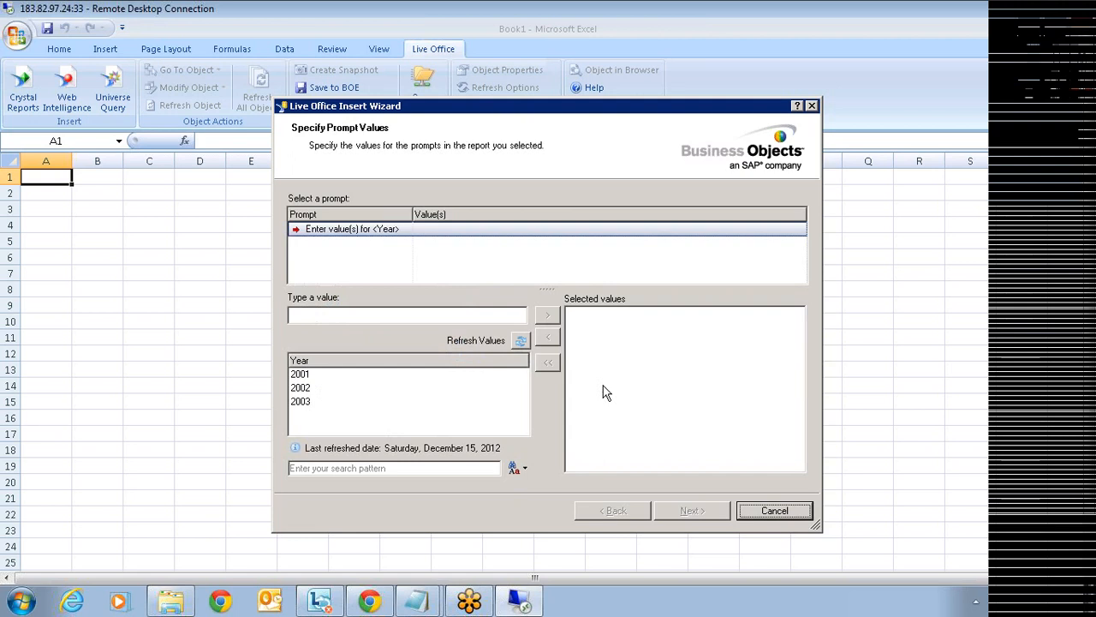
- Select 2001 and 2002 as Year prompt values and finish inserting the table
{"action": "double_click", "coordinate": [300, 376]}
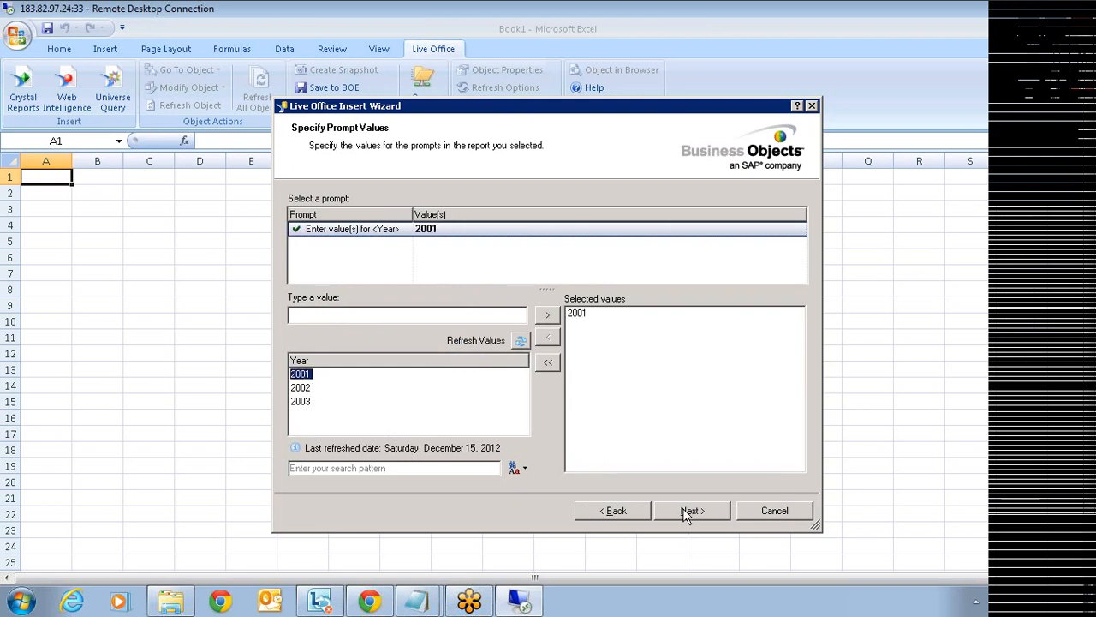
{"action": "double_click", "coordinate": [300, 388]}
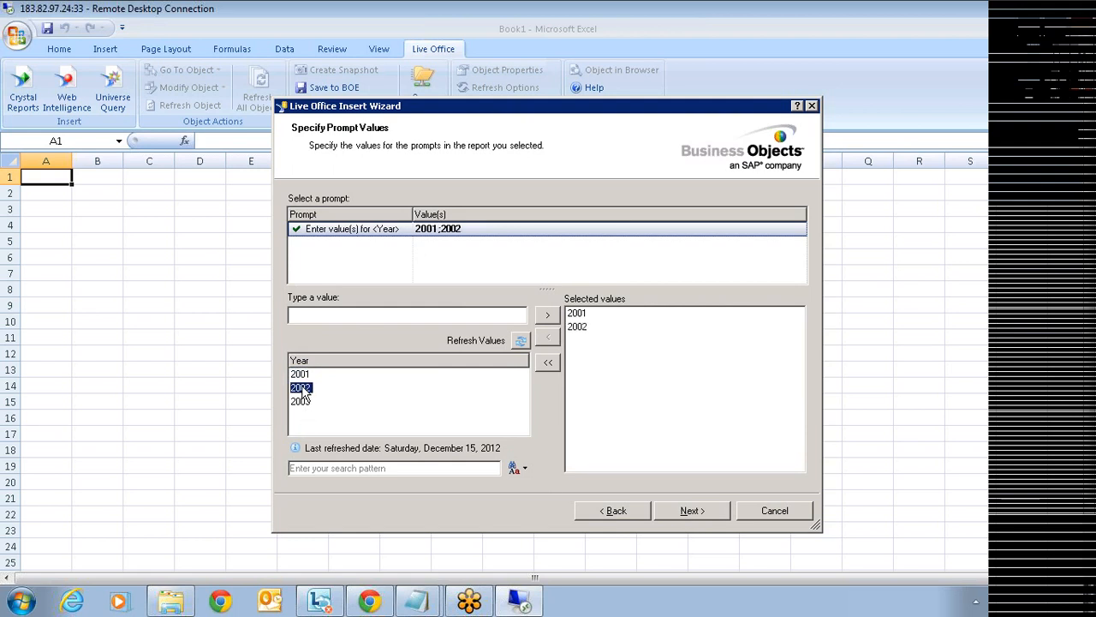
{"action": "left_click", "coordinate": [679, 511]}
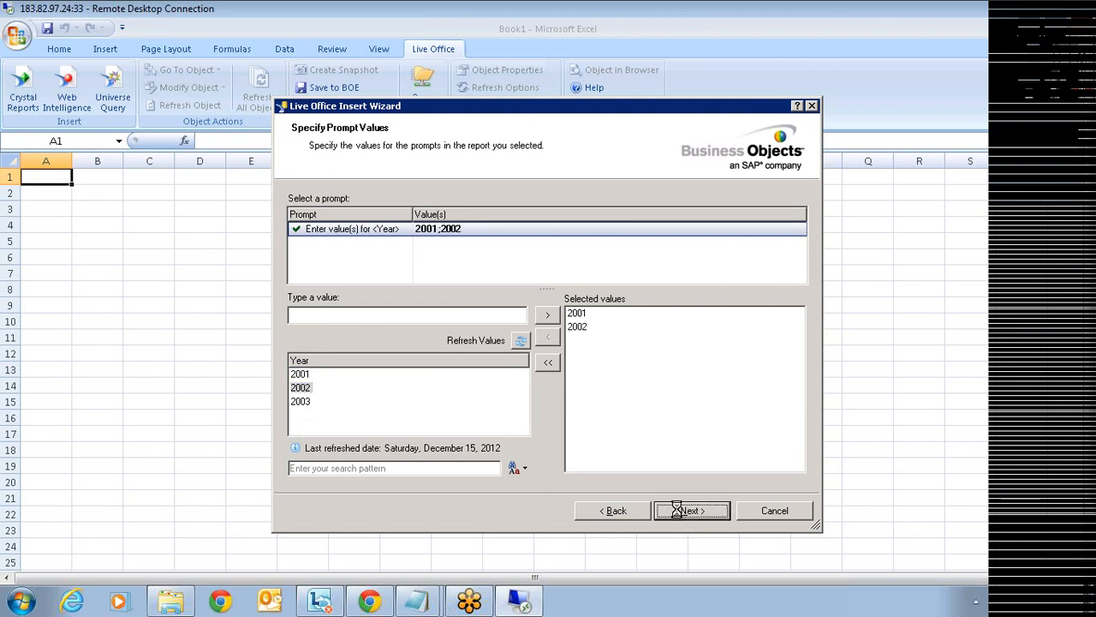
{"action": "left_click", "coordinate": [676, 510]}
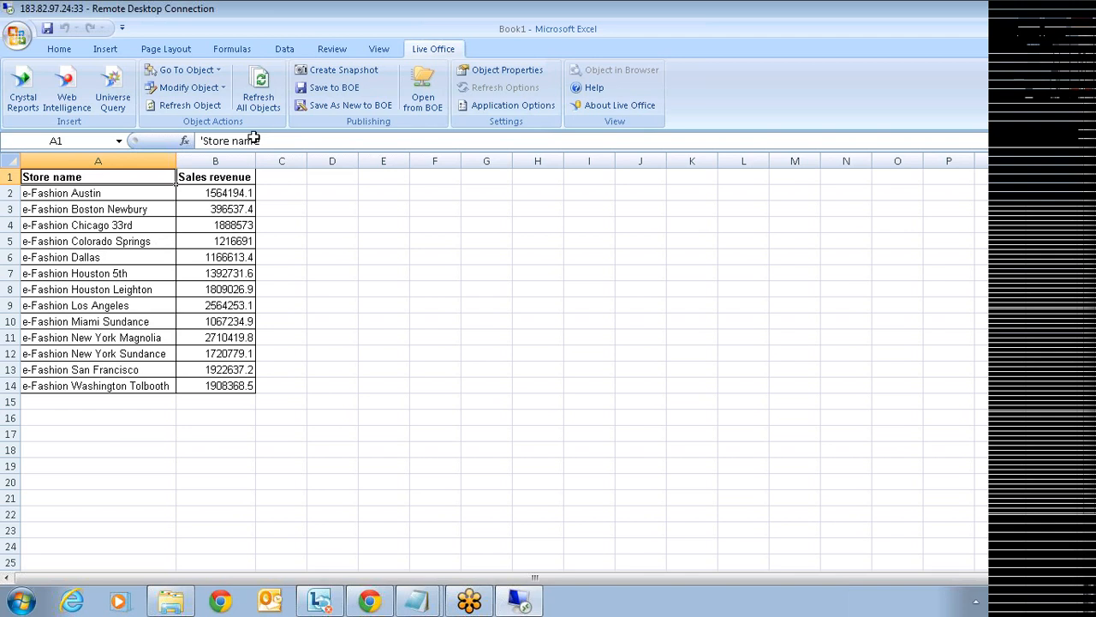
- Refresh all Live Office objects with 2003 added to the selected years
{"action": "left_click", "coordinate": [261, 92]}
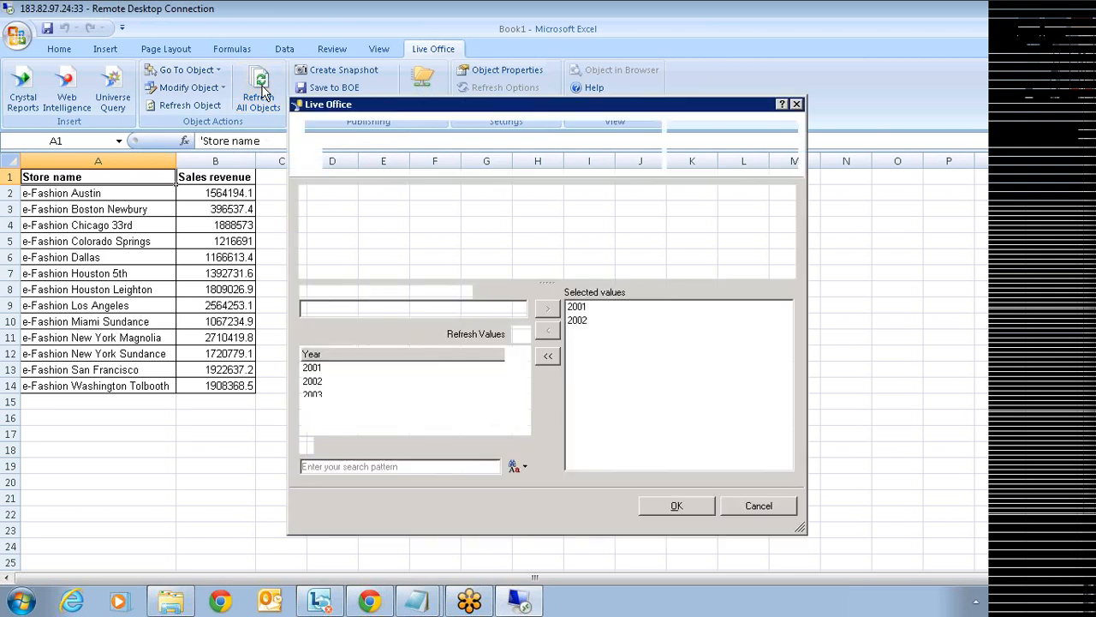
{"action": "left_click", "coordinate": [313, 399]}
{"action": "double_click", "coordinate": [313, 399]}
{"action": "left_click", "coordinate": [675, 507]}
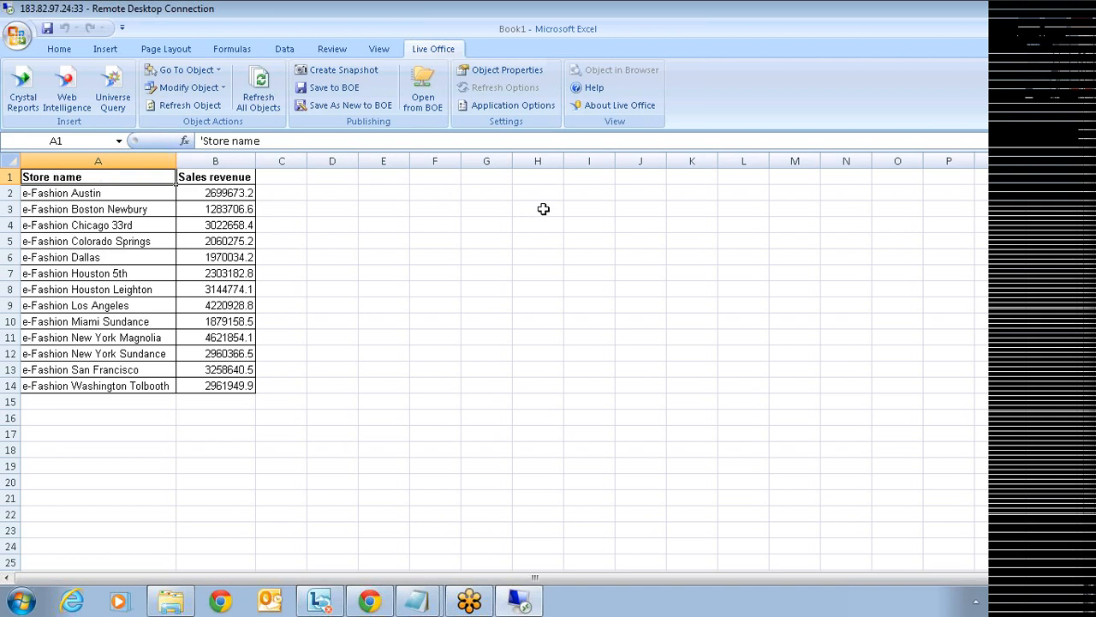
- In the table's Prompt Settings, bind the Year prompt to an Excel data range at cell H2
{"action": "right_click", "coordinate": [83, 177]}
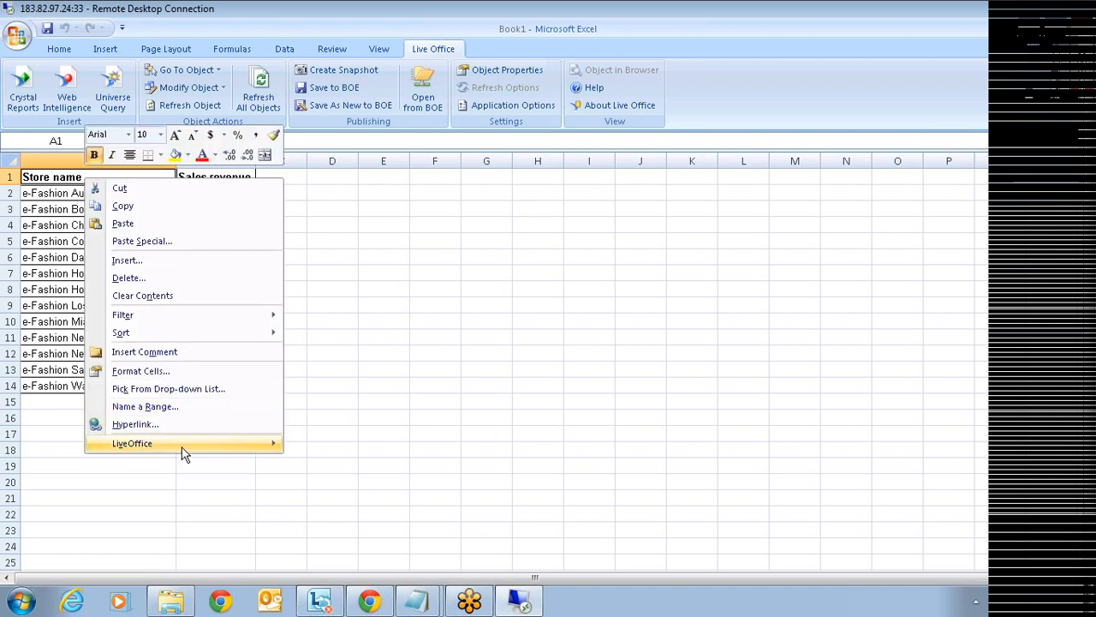
{"action": "mouse_move", "coordinate": [183, 453]}
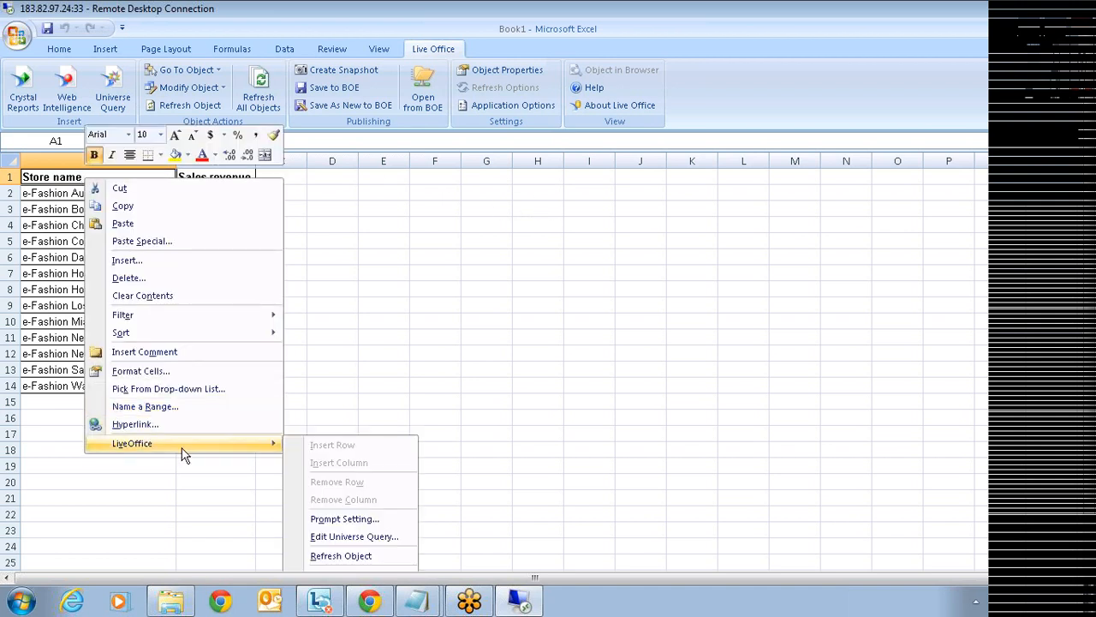
{"action": "left_click", "coordinate": [345, 523]}
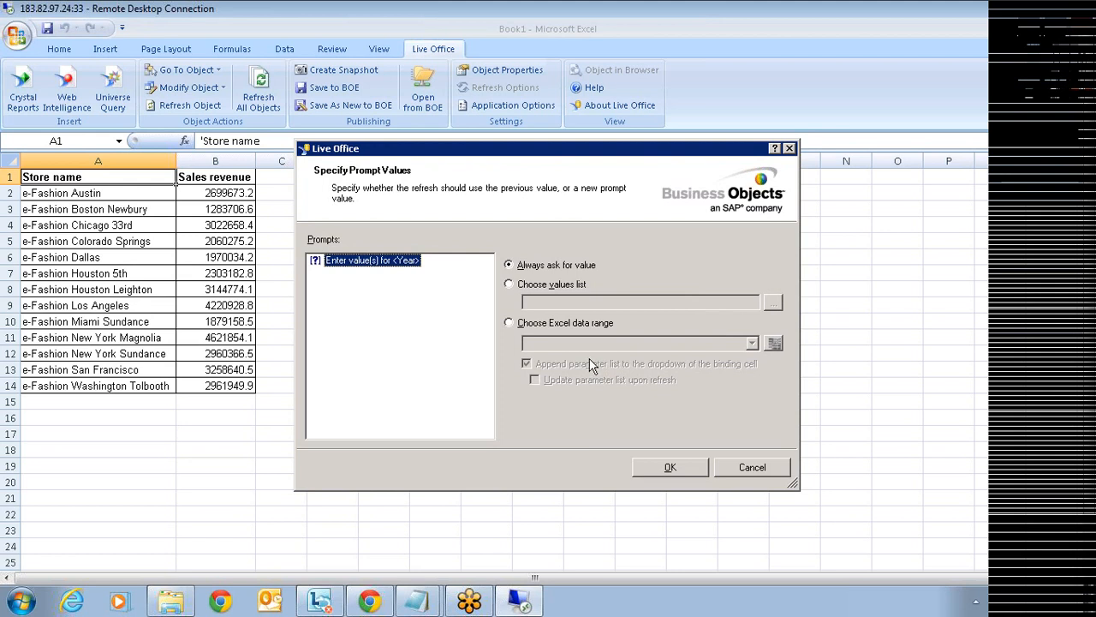
{"action": "left_click", "coordinate": [566, 325]}
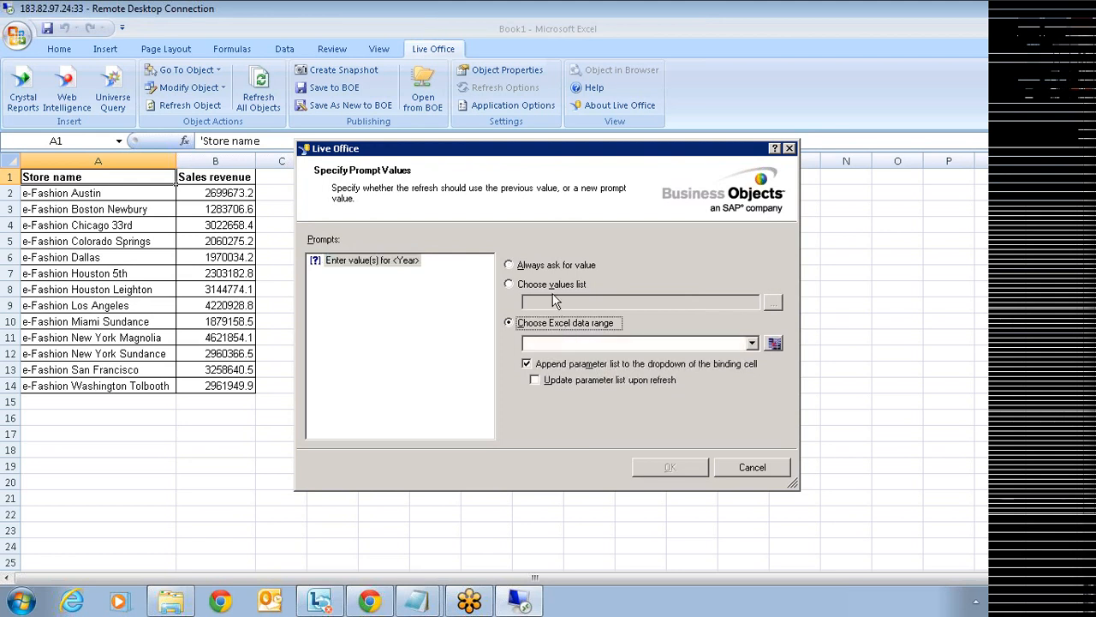
{"action": "left_click", "coordinate": [773, 342]}
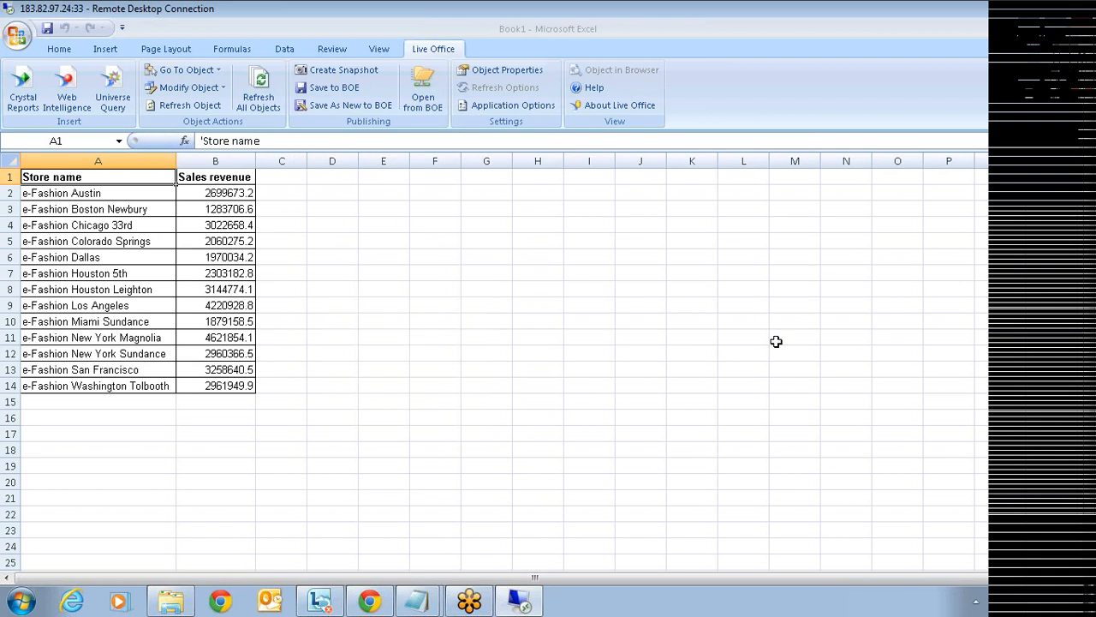
{"action": "left_click", "coordinate": [535, 192]}
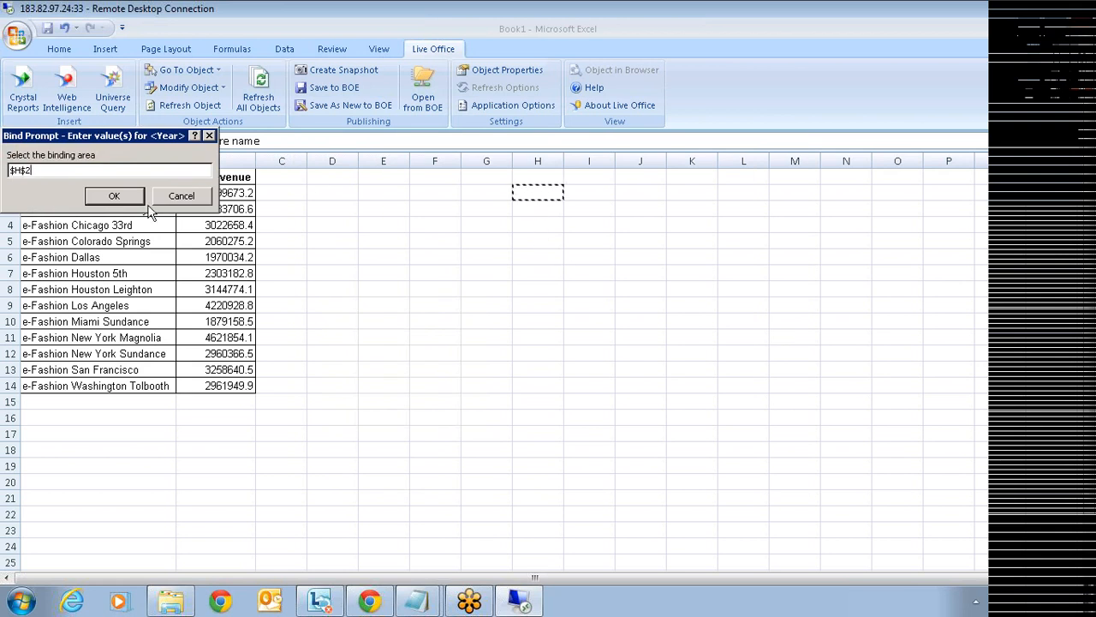
{"action": "left_click", "coordinate": [117, 196]}
{"action": "left_click", "coordinate": [661, 467]}
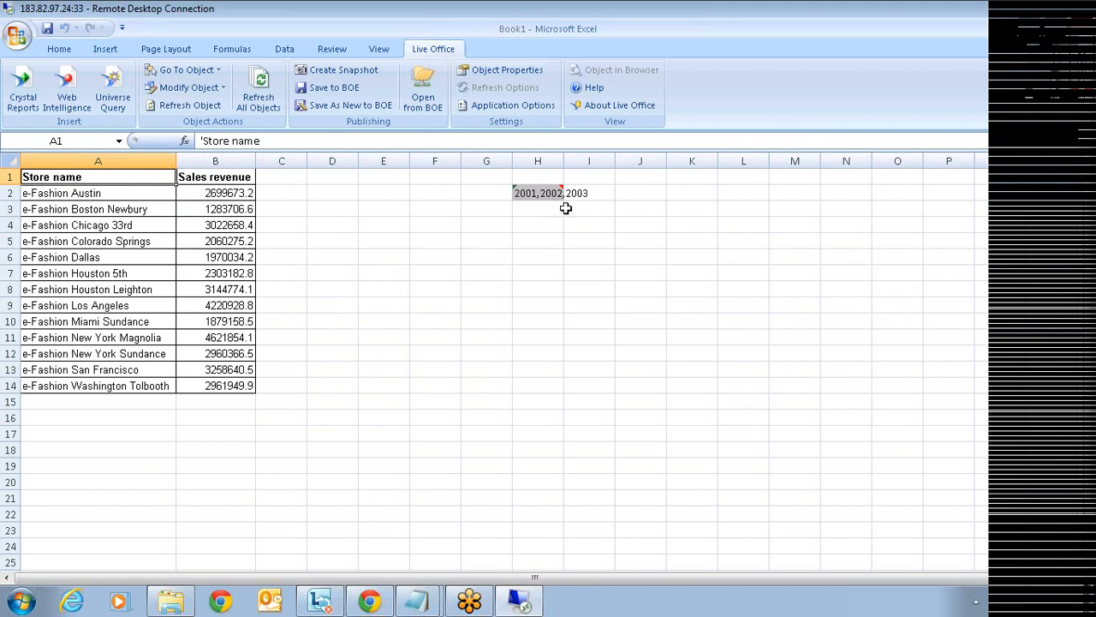
- Cycle cell H2's year dropdown through 2001, 2002 and 2003, finally leaving it at 2002
{"action": "left_click", "coordinate": [542, 193]}
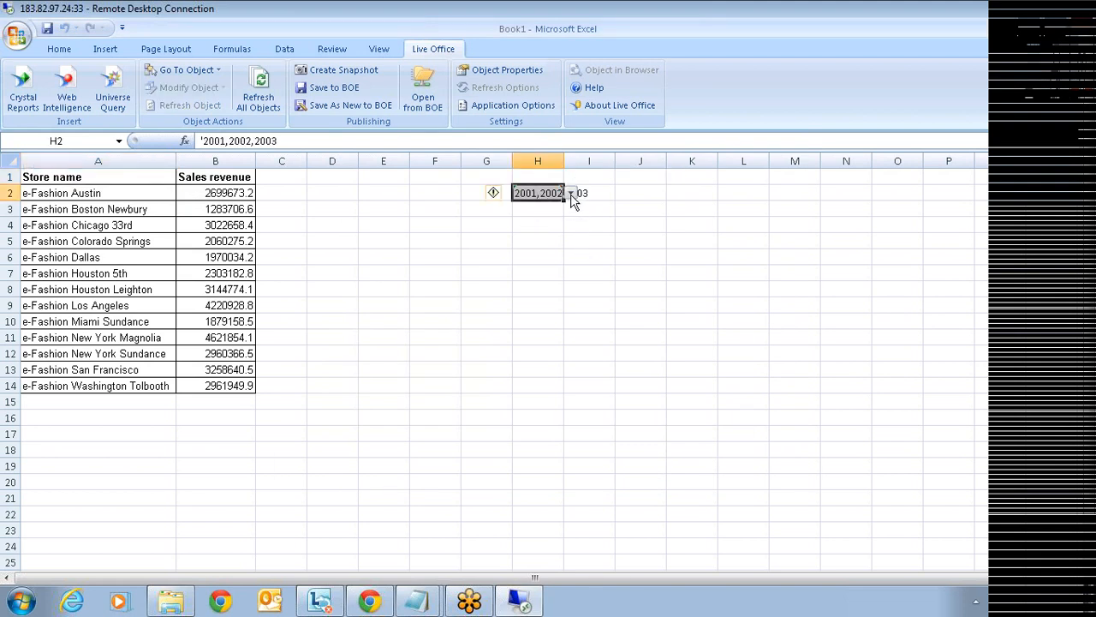
{"action": "left_click", "coordinate": [571, 193]}
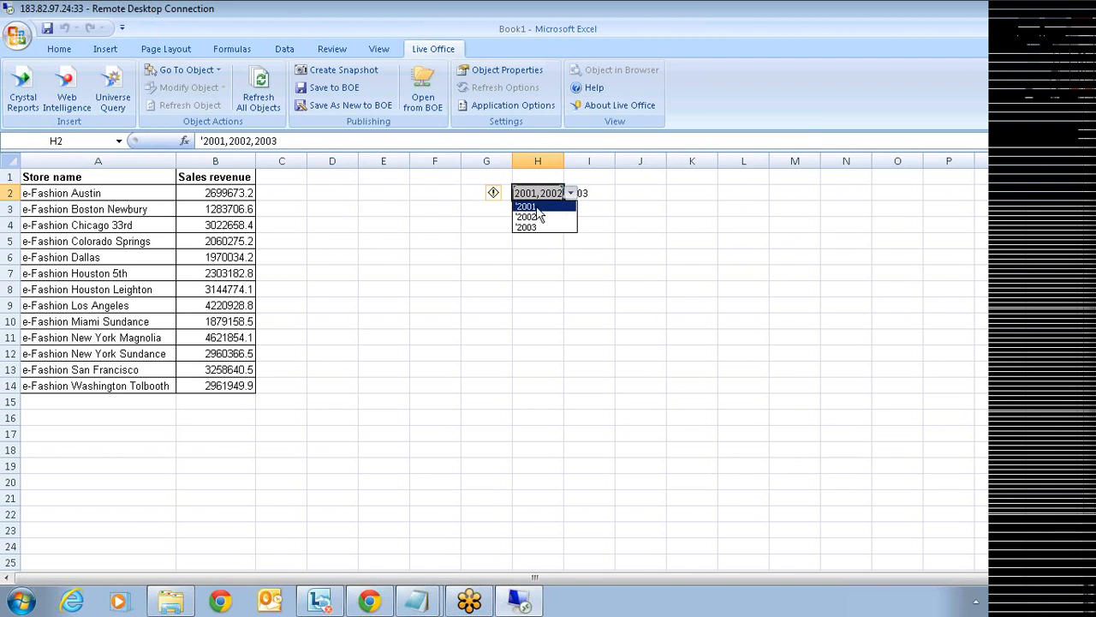
{"action": "left_click", "coordinate": [538, 208]}
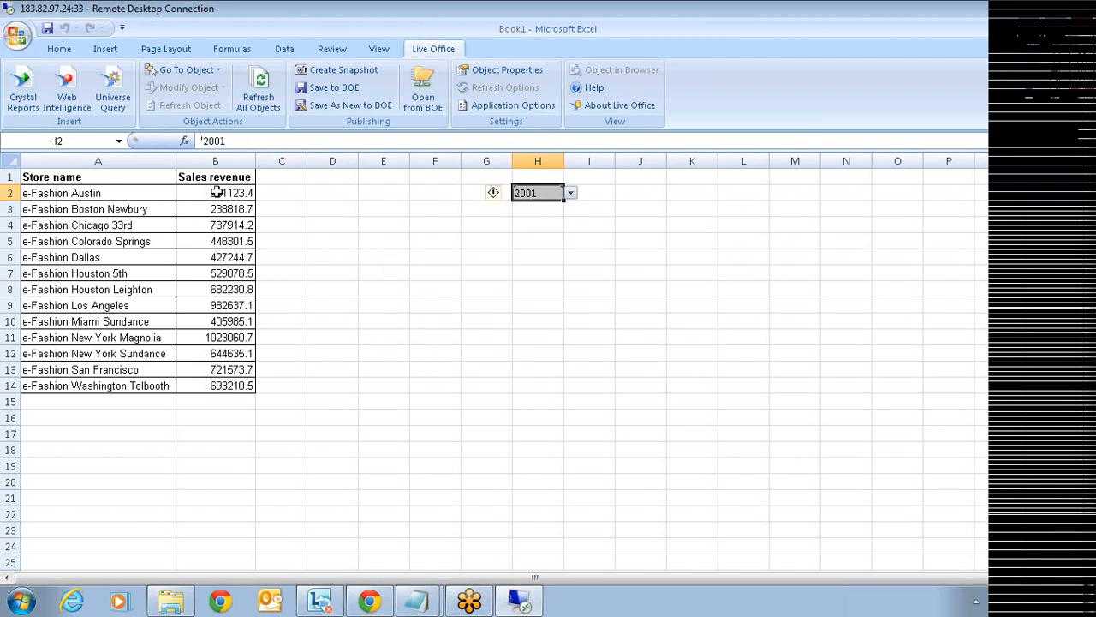
{"action": "left_click", "coordinate": [570, 193]}
{"action": "left_click", "coordinate": [548, 218]}
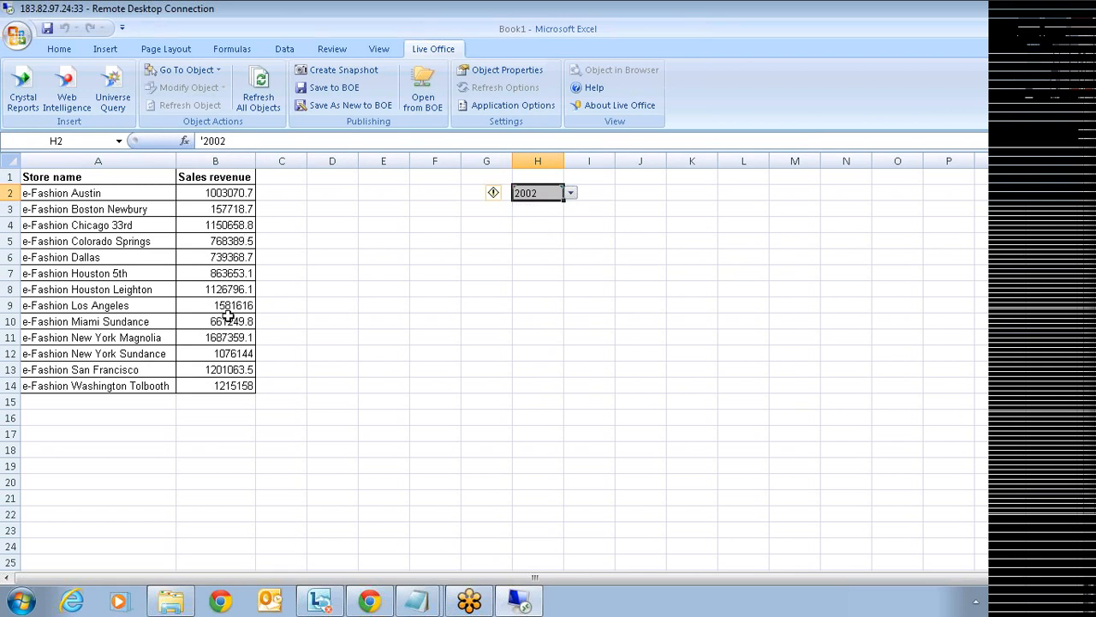
{"action": "left_click", "coordinate": [570, 193]}
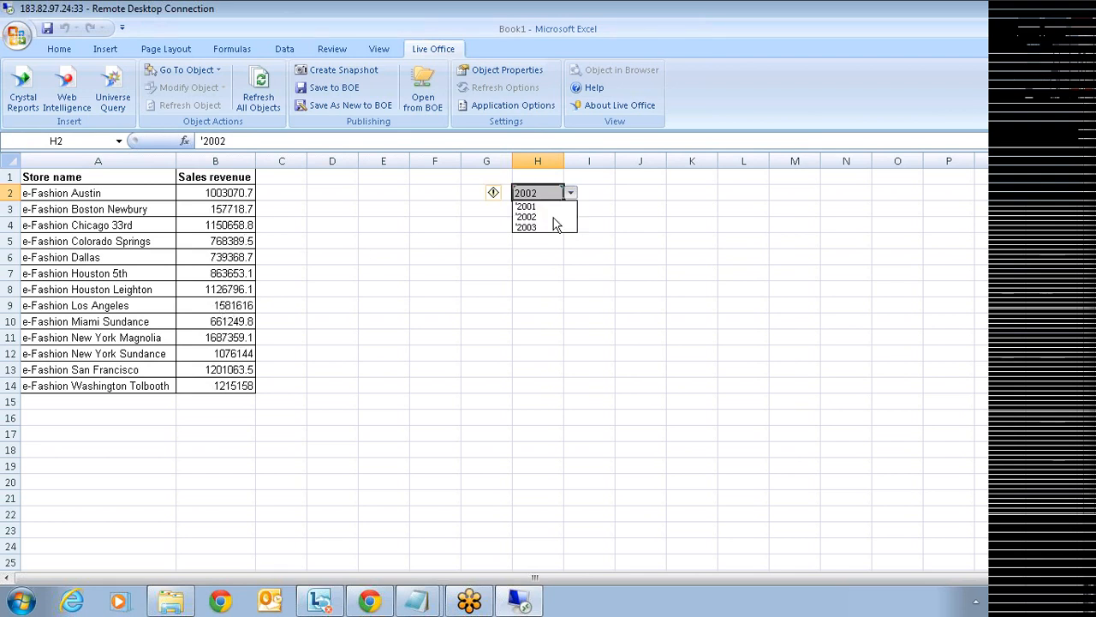
{"action": "left_click", "coordinate": [540, 227]}
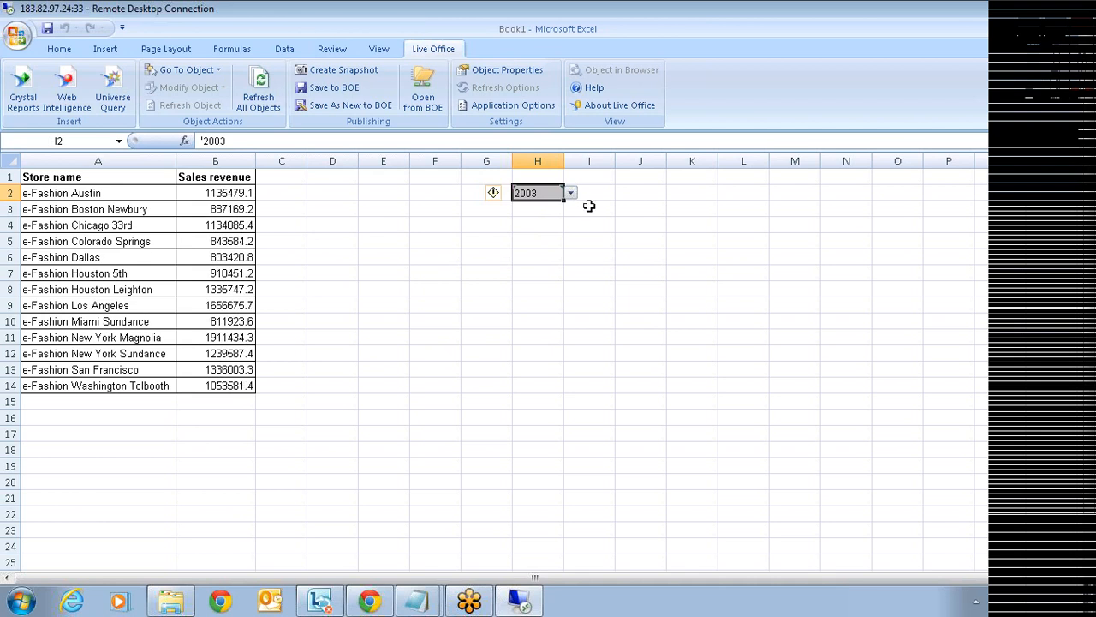
{"action": "left_click", "coordinate": [571, 194]}
{"action": "left_click", "coordinate": [552, 208]}
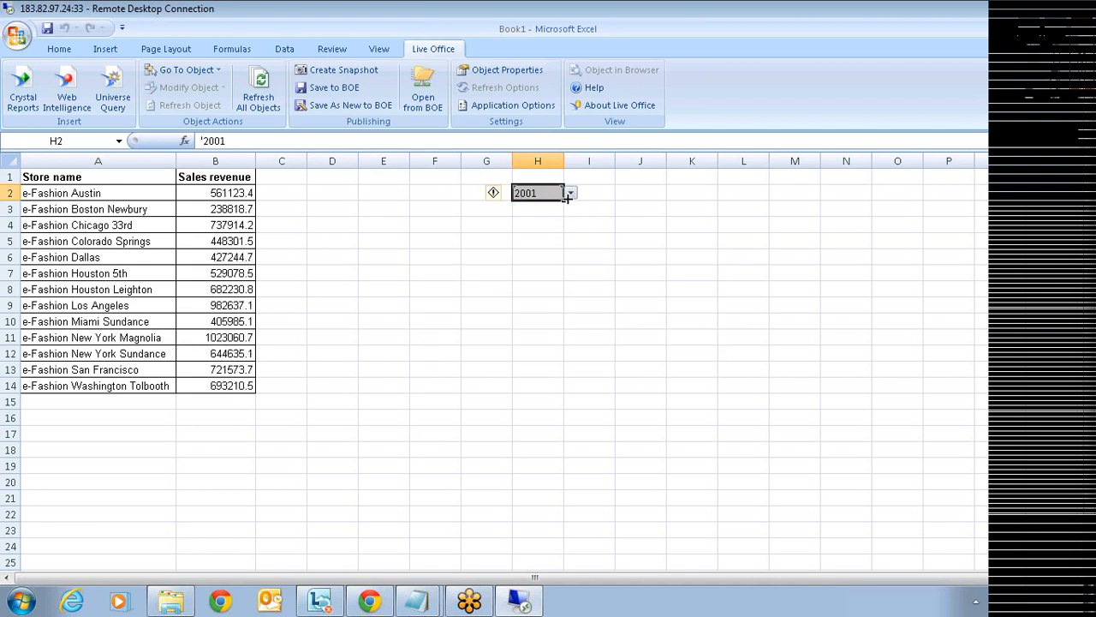
{"action": "left_click", "coordinate": [570, 193]}
{"action": "left_click", "coordinate": [552, 217]}
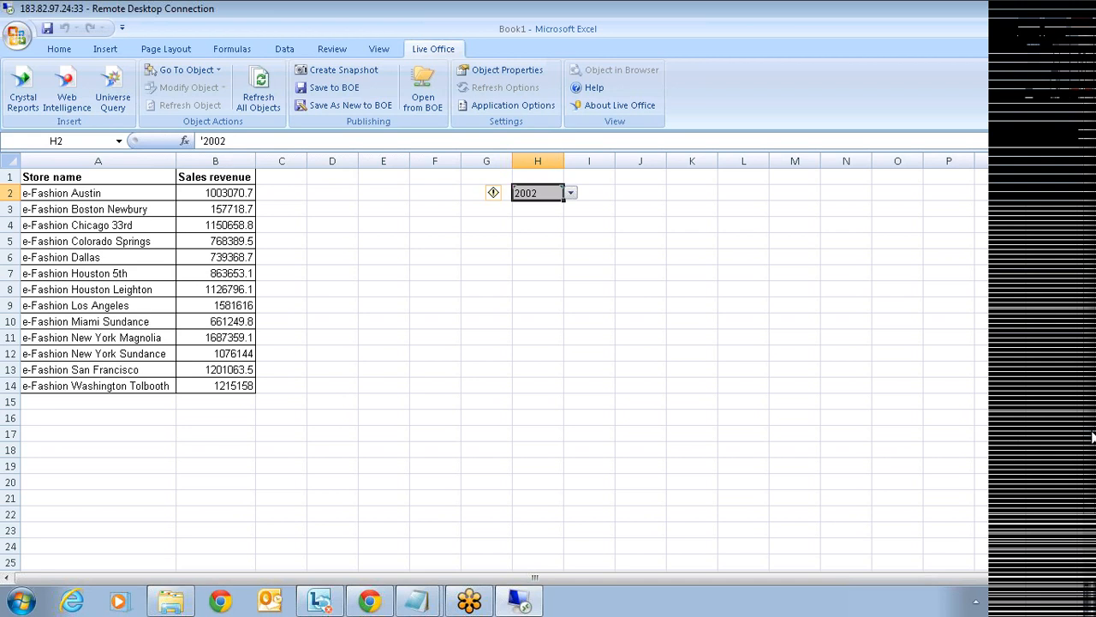
{"action": "left_click_drag", "start_coordinate": [1094, 435], "coordinate": [1094, 487]}
- On Sheet2, choose Formatted Report for Drill from Public > Feature Samples as the Web Intelligence source
{"action": "left_click", "coordinate": [126, 529]}
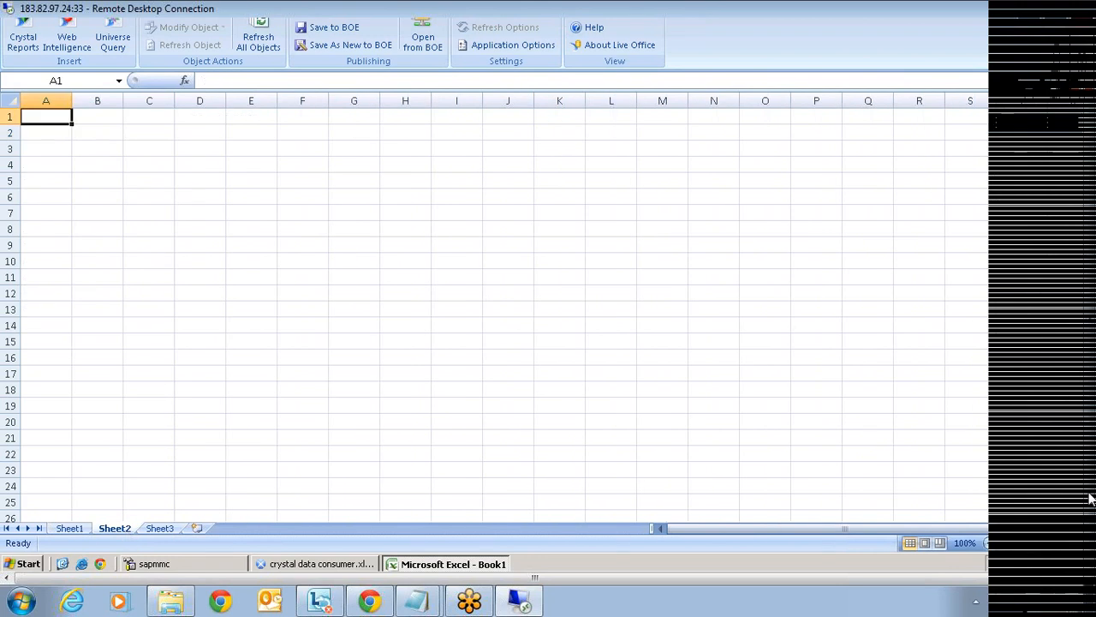
{"action": "left_click_drag", "start_coordinate": [1089, 494], "coordinate": [1089, 436]}
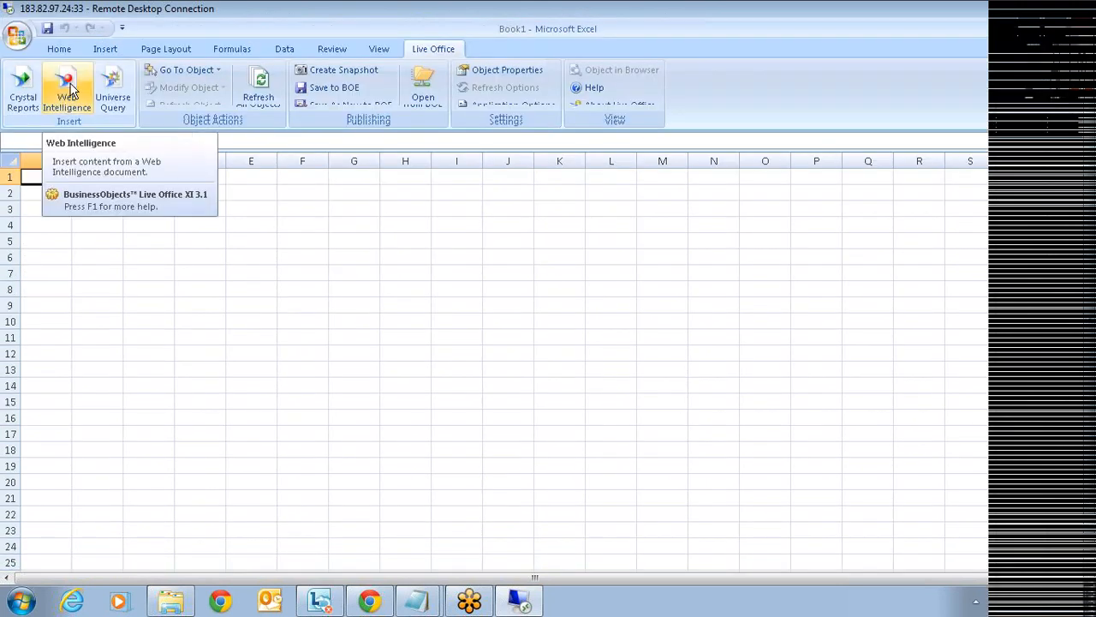
{"action": "left_click", "coordinate": [71, 89]}
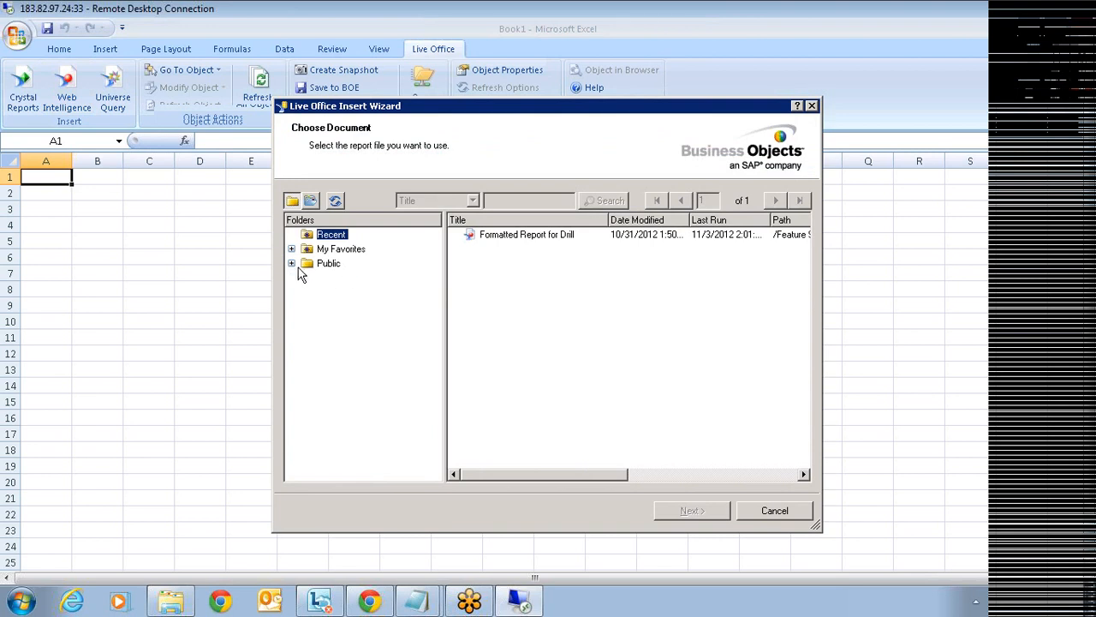
{"action": "left_click", "coordinate": [292, 264]}
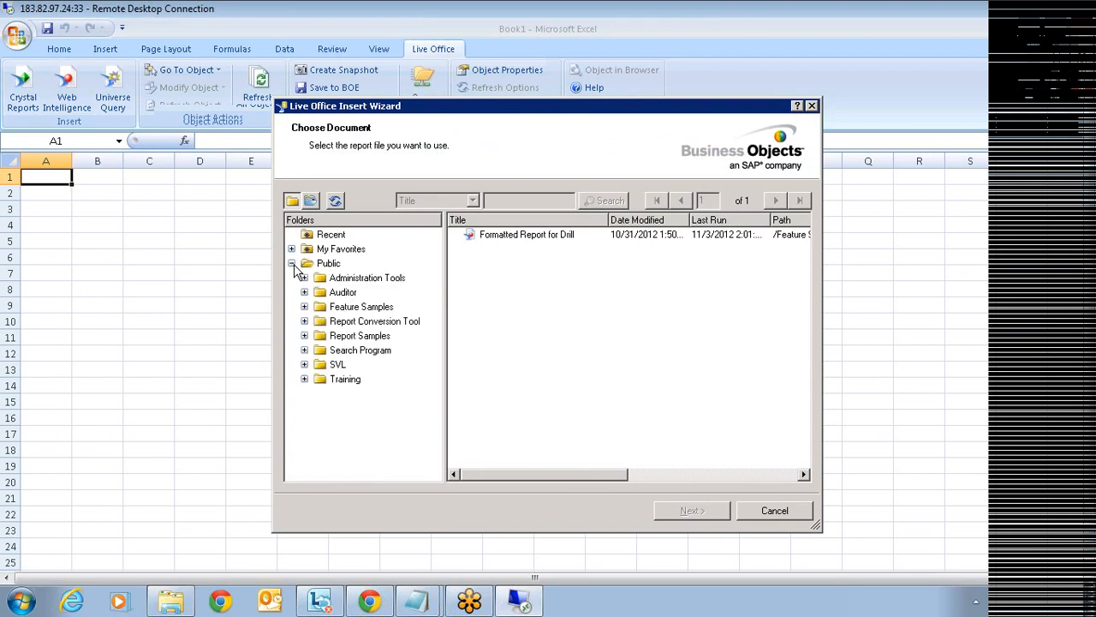
{"action": "left_click", "coordinate": [343, 308]}
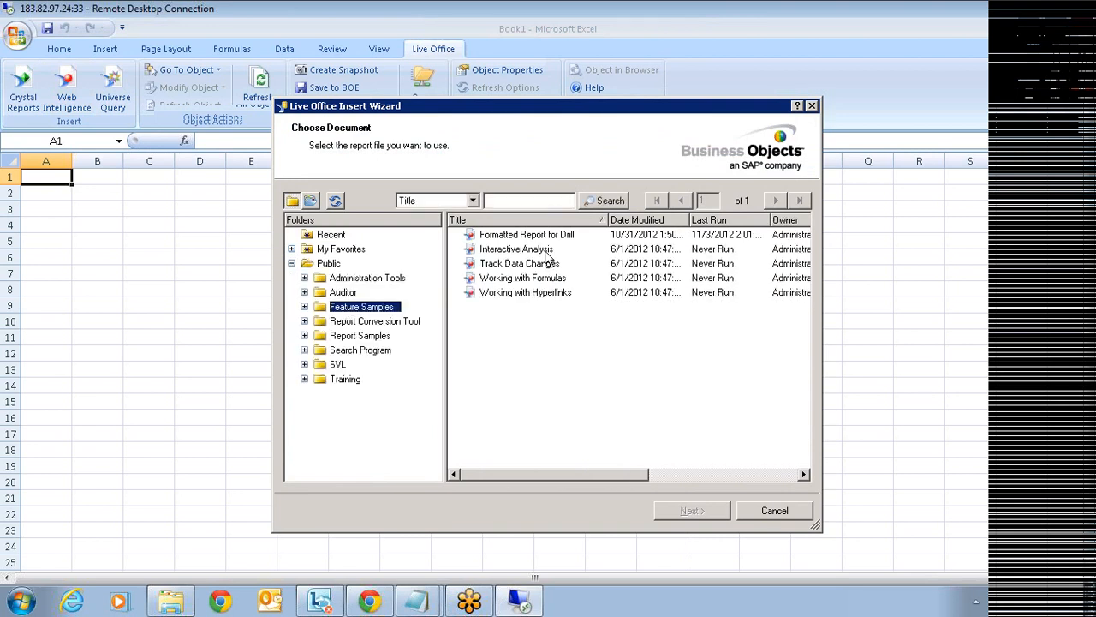
{"action": "left_click", "coordinate": [524, 237]}
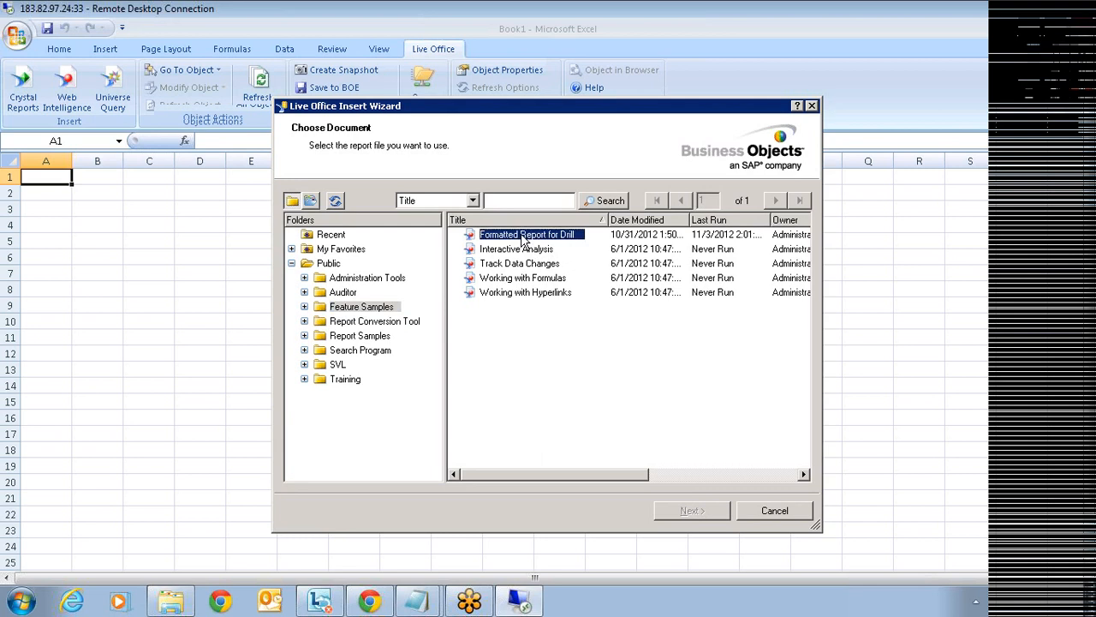
{"action": "left_click", "coordinate": [690, 510]}
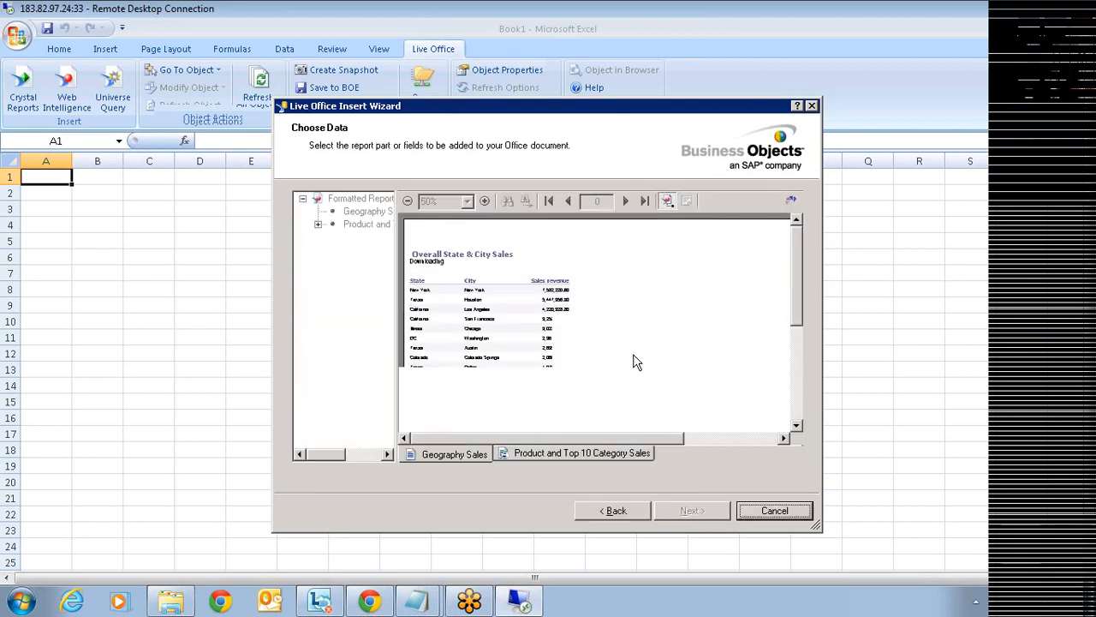
- Insert the Overall State & City Sales table into Sheet2
{"action": "left_click_drag", "start_coordinate": [803, 302], "coordinate": [793, 270]}
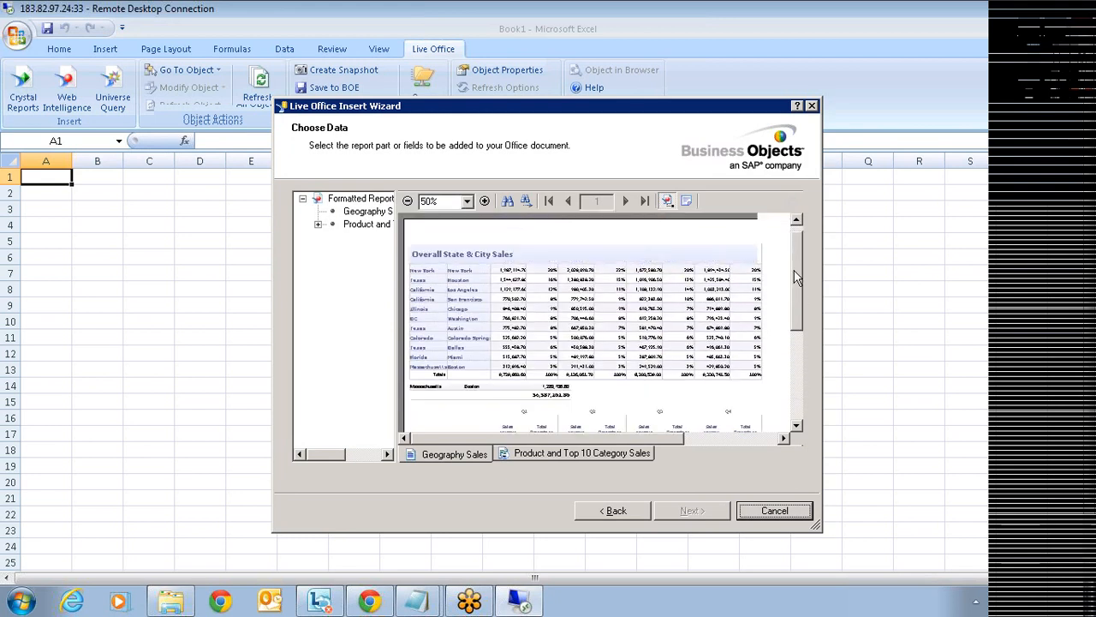
{"action": "left_click", "coordinate": [497, 315]}
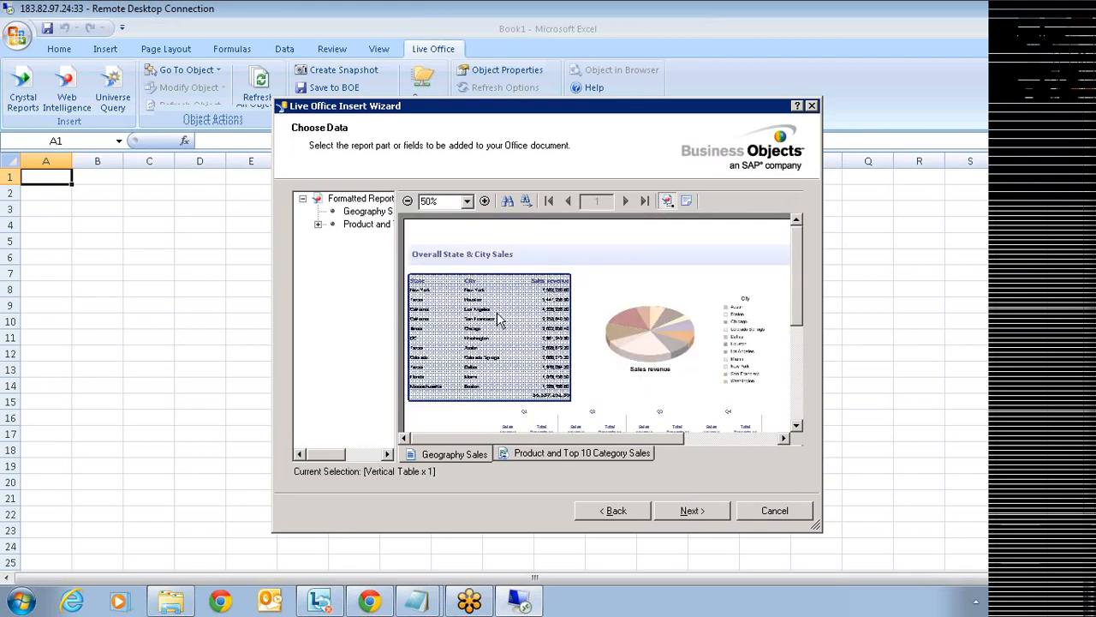
{"action": "left_click", "coordinate": [685, 511]}
{"action": "left_click", "coordinate": [685, 512]}
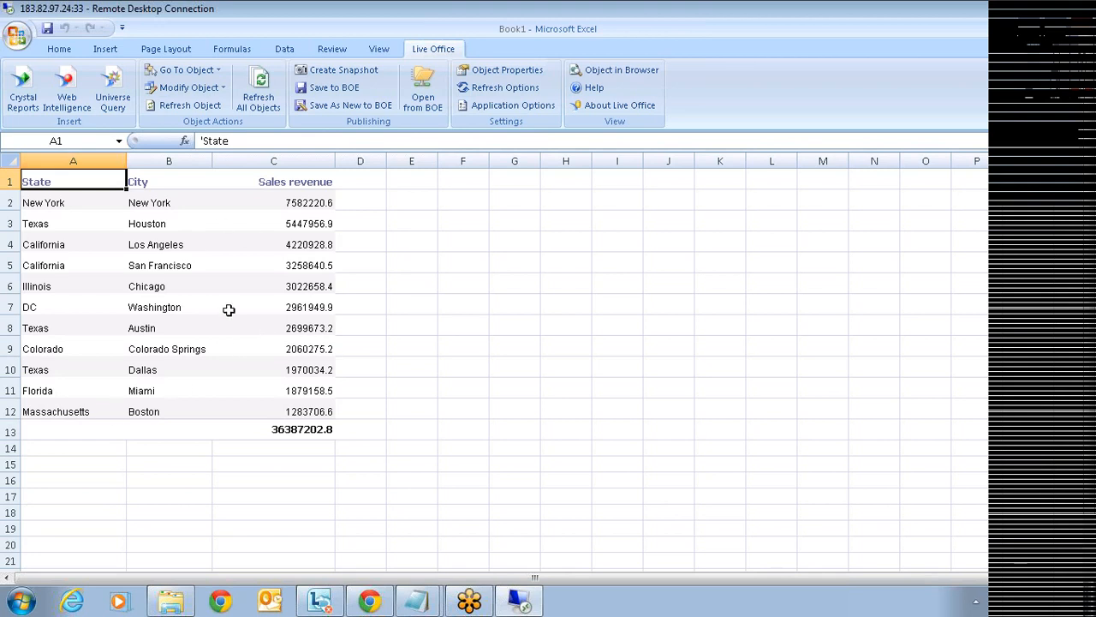
{"action": "left_click", "coordinate": [484, 89]}
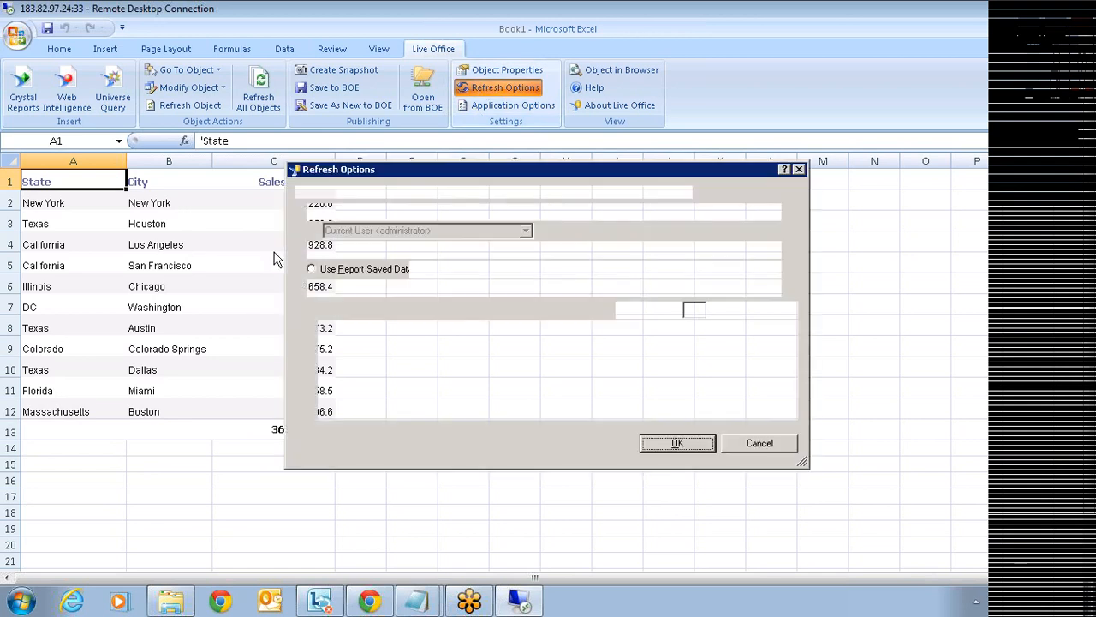
{"action": "left_click", "coordinate": [674, 444]}
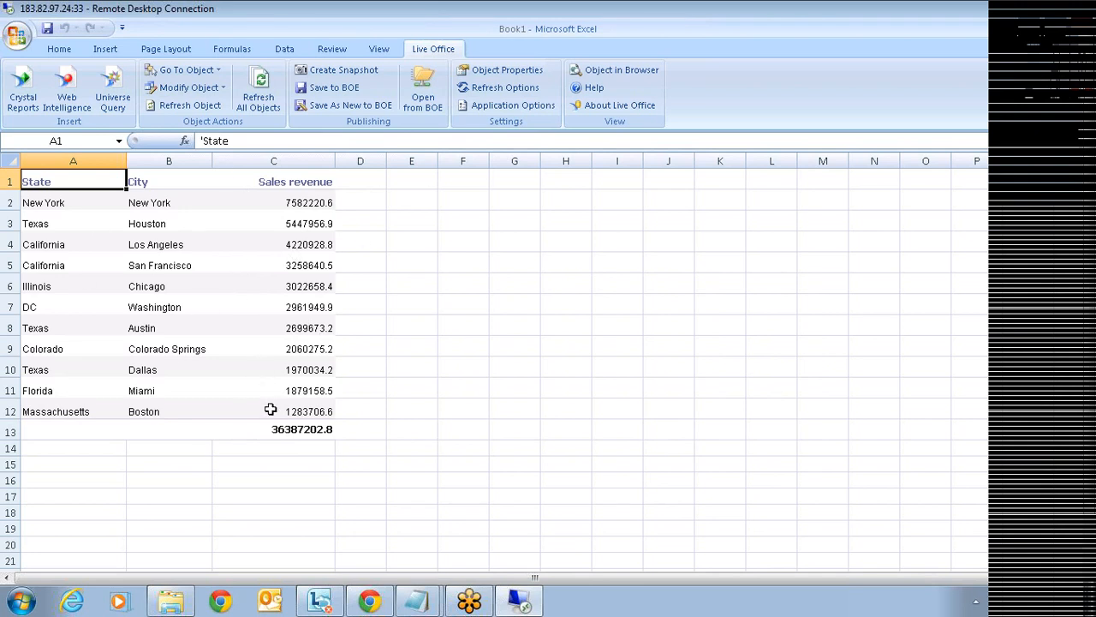
{"action": "left_click", "coordinate": [529, 202]}
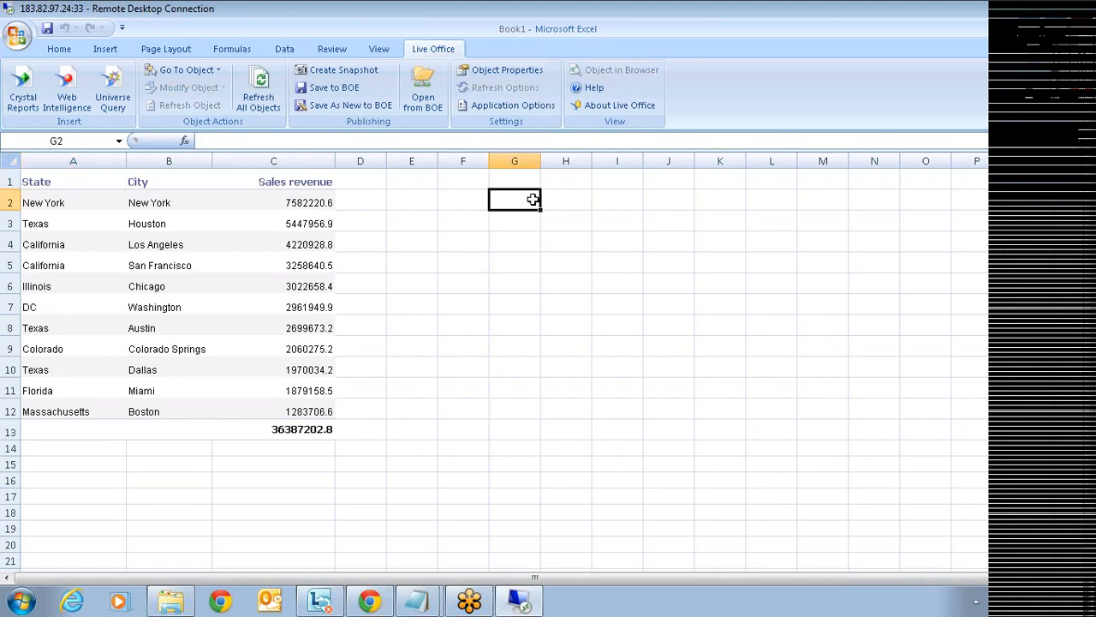
{"action": "left_click", "coordinate": [573, 183]}
- Insert the 3D Sales revenue by City pie chart from Formatted Report for Drill onto Sheet2
{"action": "left_click", "coordinate": [68, 96]}
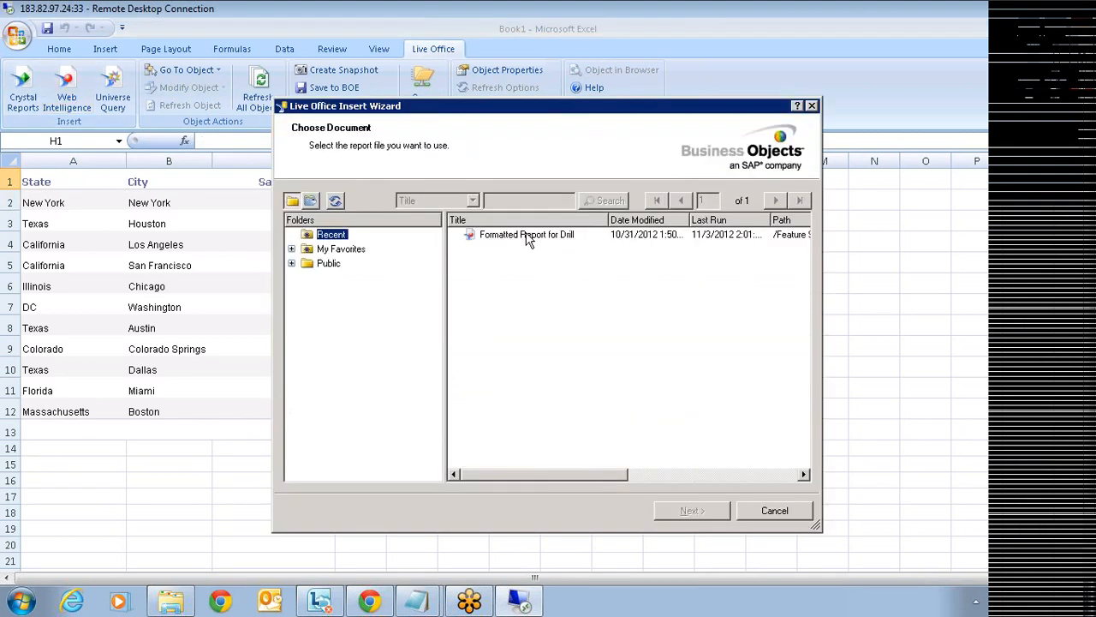
{"action": "double_click", "coordinate": [529, 236]}
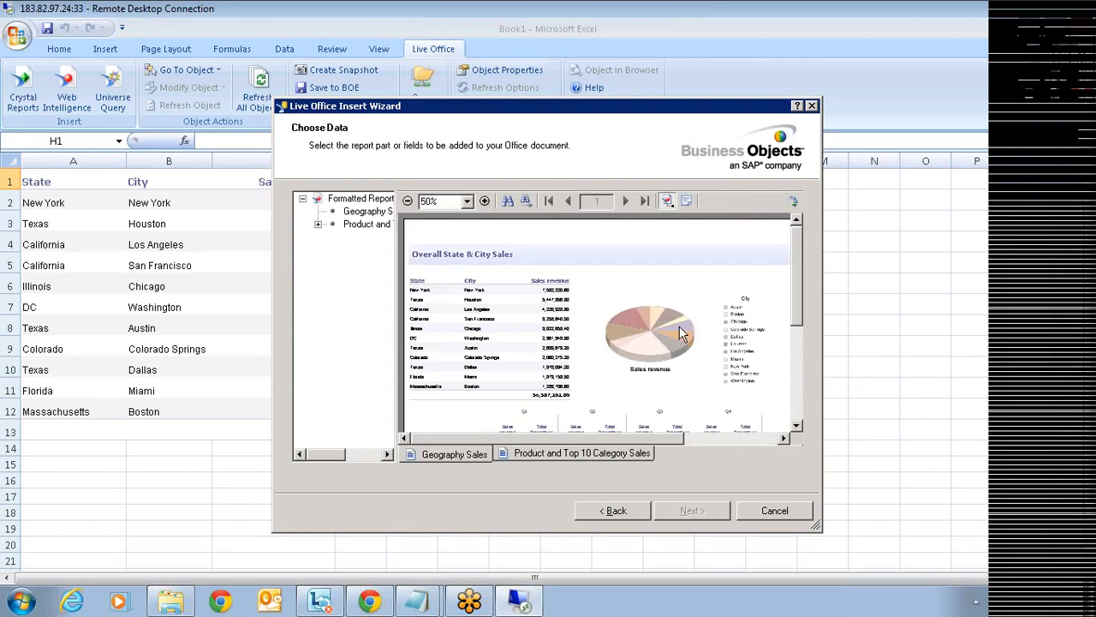
{"action": "left_click", "coordinate": [682, 334]}
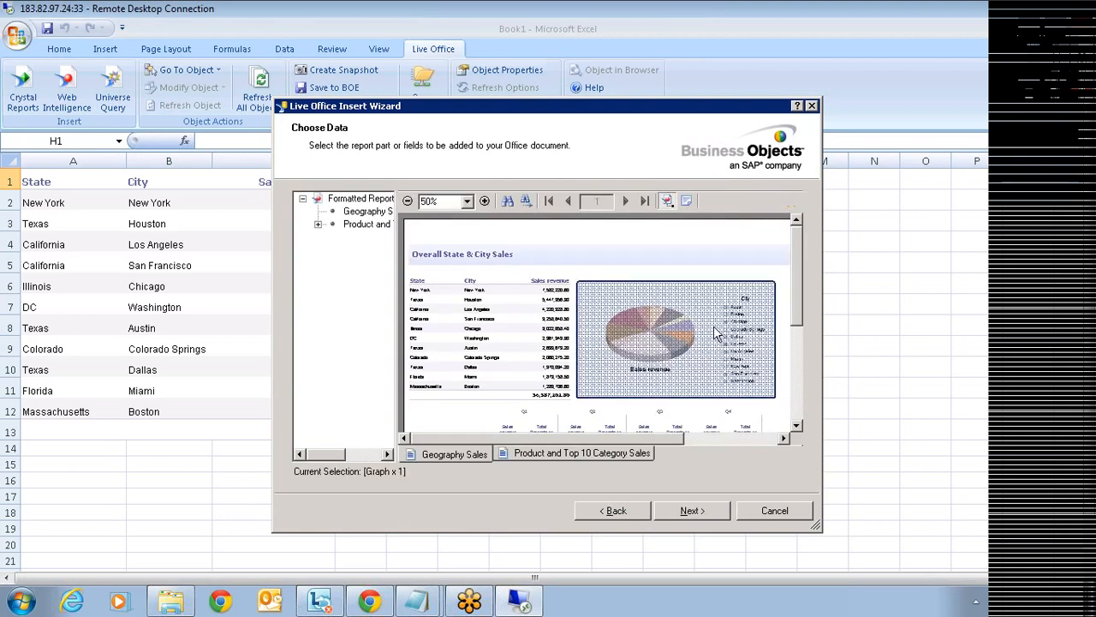
{"action": "left_click", "coordinate": [694, 512]}
{"action": "left_click", "coordinate": [693, 512]}
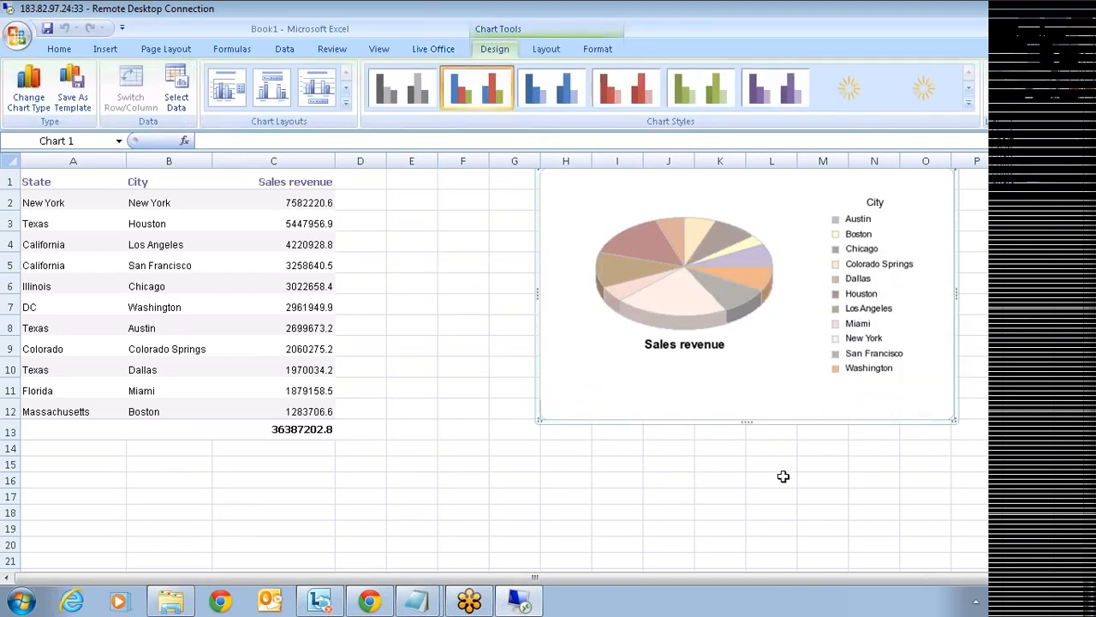
{"action": "left_click", "coordinate": [437, 51]}
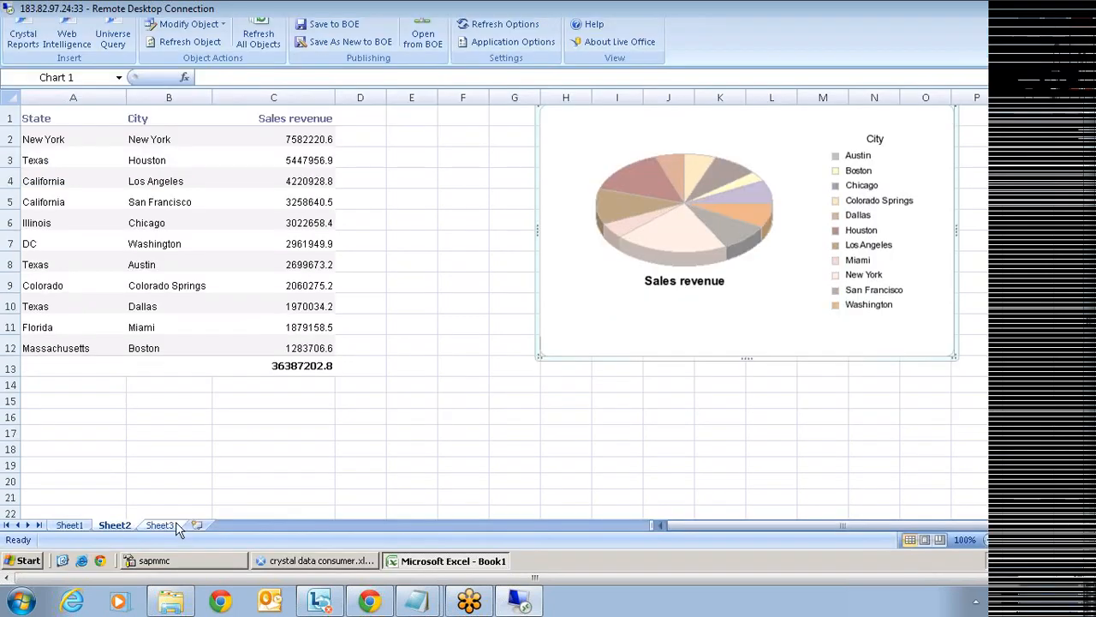
- On Sheet3, start a Crystal Reports insert from World Sales Report to reach its field list
{"action": "left_click", "coordinate": [175, 528]}
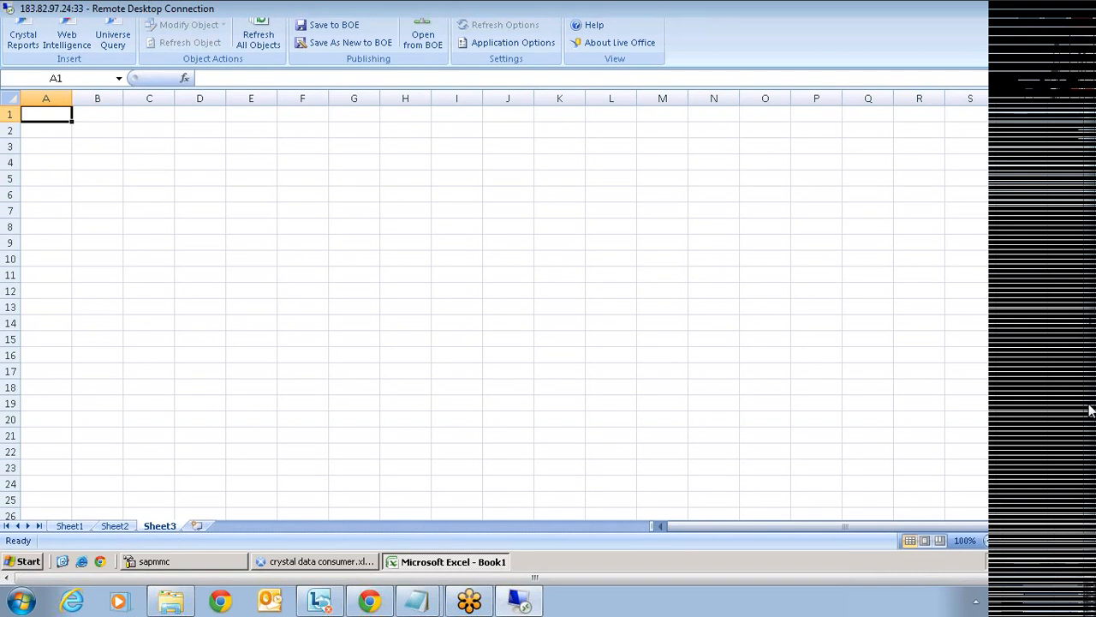
{"action": "left_click", "coordinate": [23, 38]}
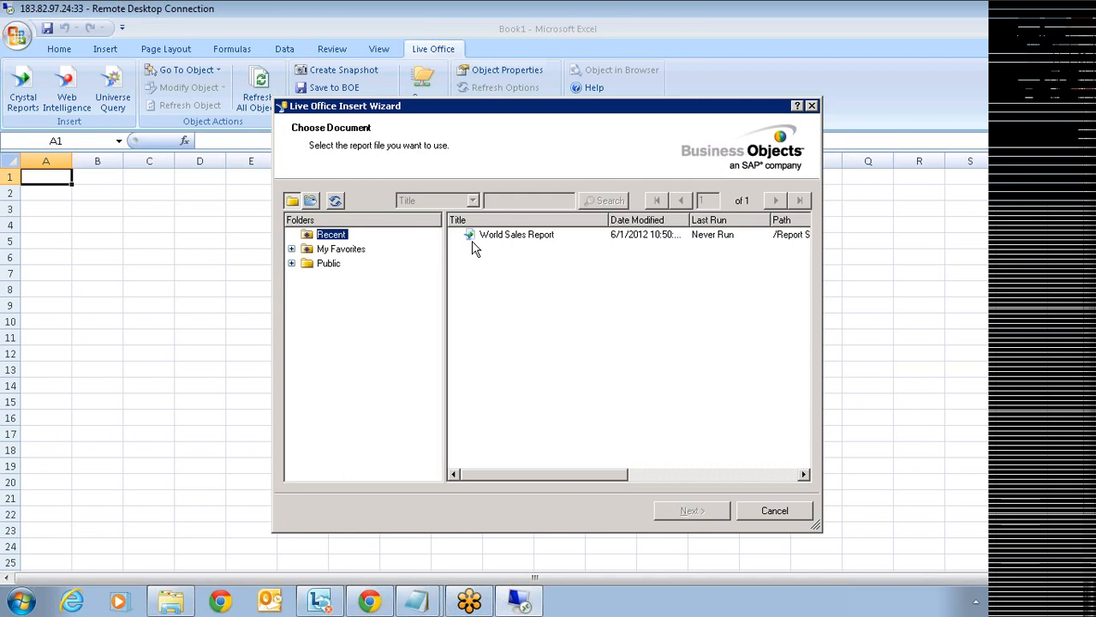
{"action": "left_click", "coordinate": [522, 235]}
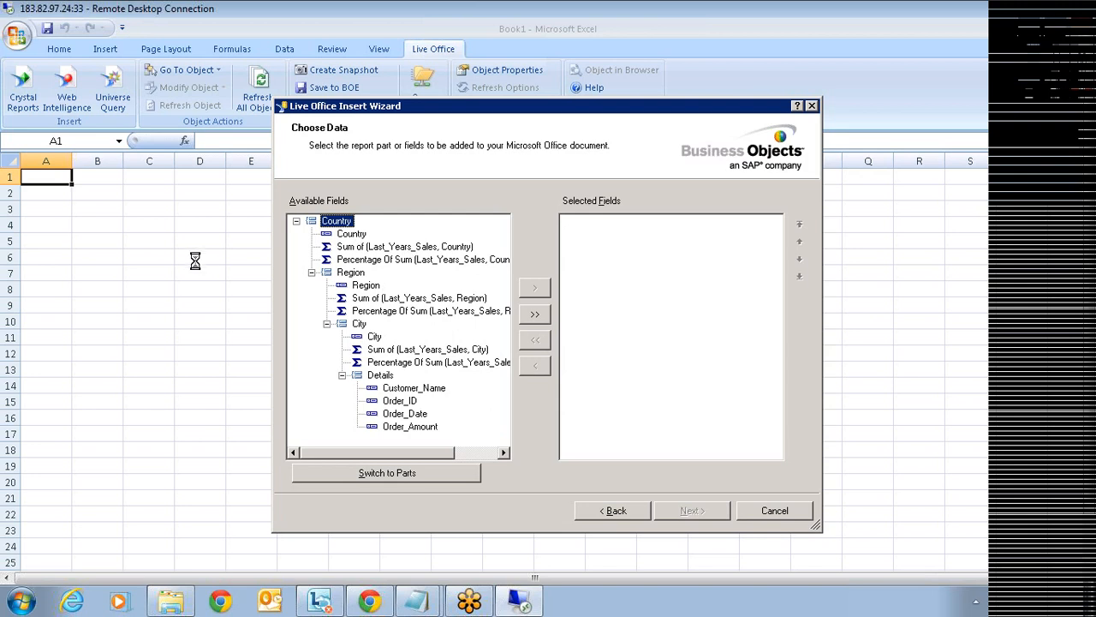
- Insert only the World Sales country table (Country, Total Sales, Percent of Total), excluding the pie chart
{"action": "left_click", "coordinate": [404, 478]}
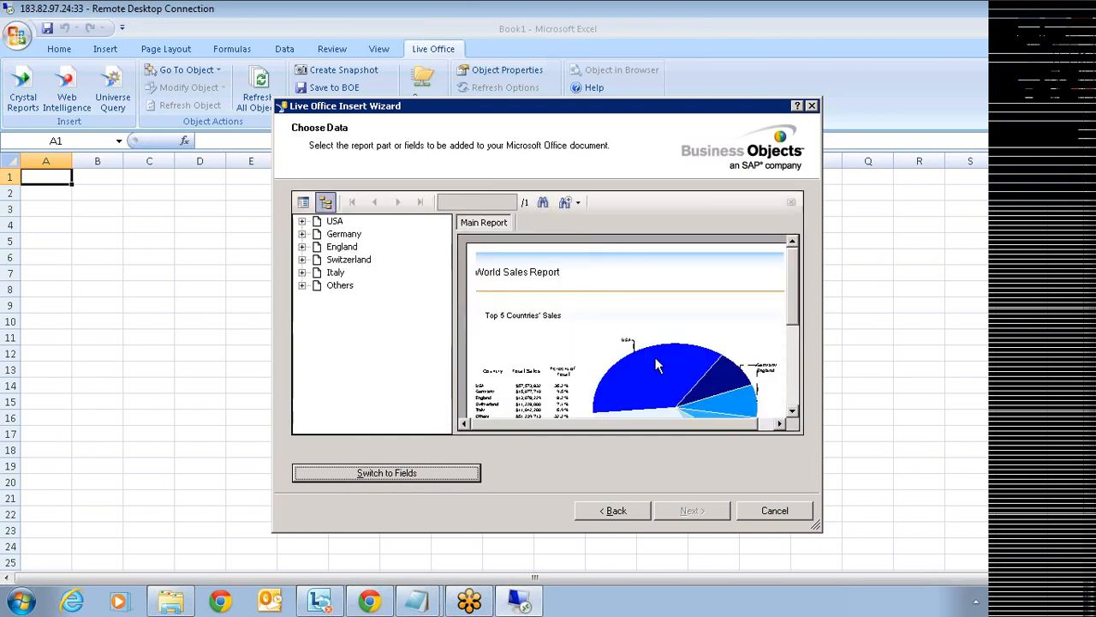
{"action": "left_click_drag", "start_coordinate": [793, 291], "coordinate": [807, 371]}
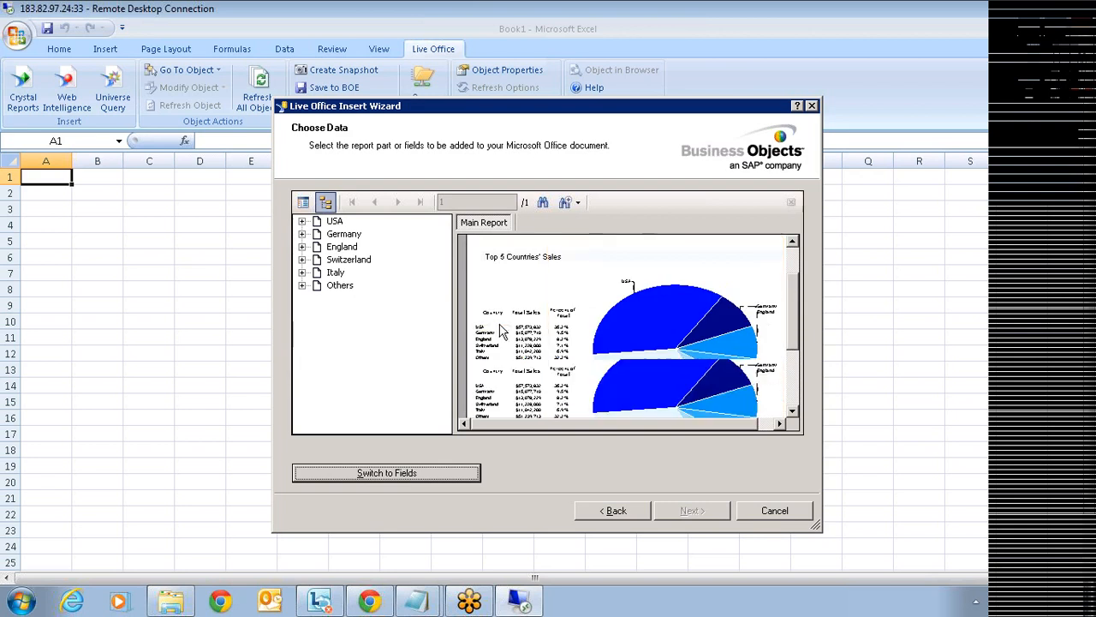
{"action": "left_click", "coordinate": [490, 333]}
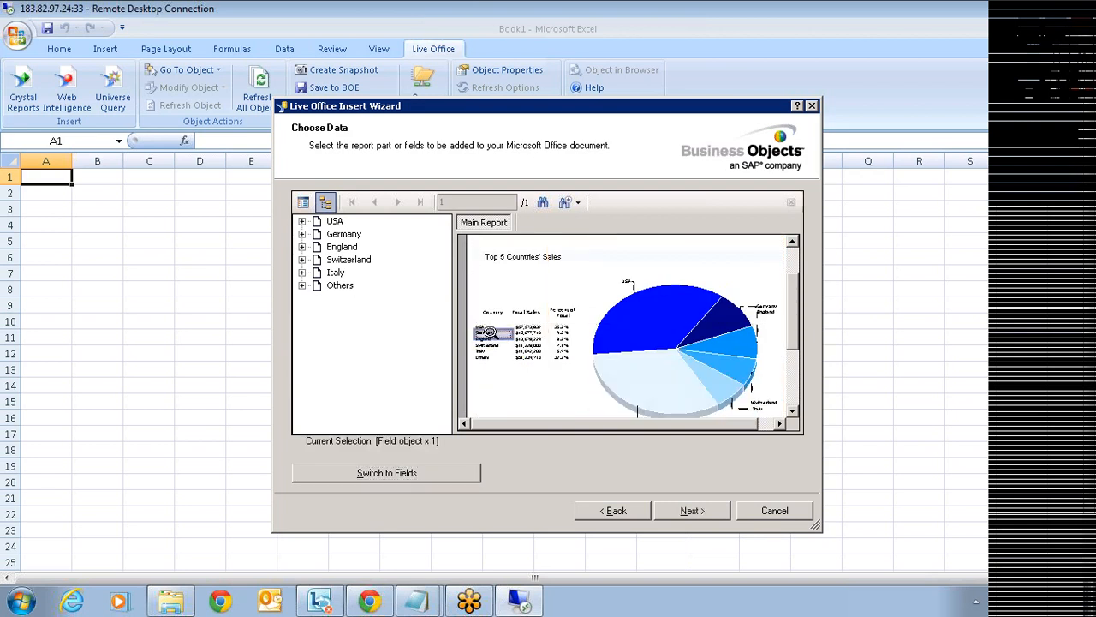
{"action": "left_click", "coordinate": [493, 333]}
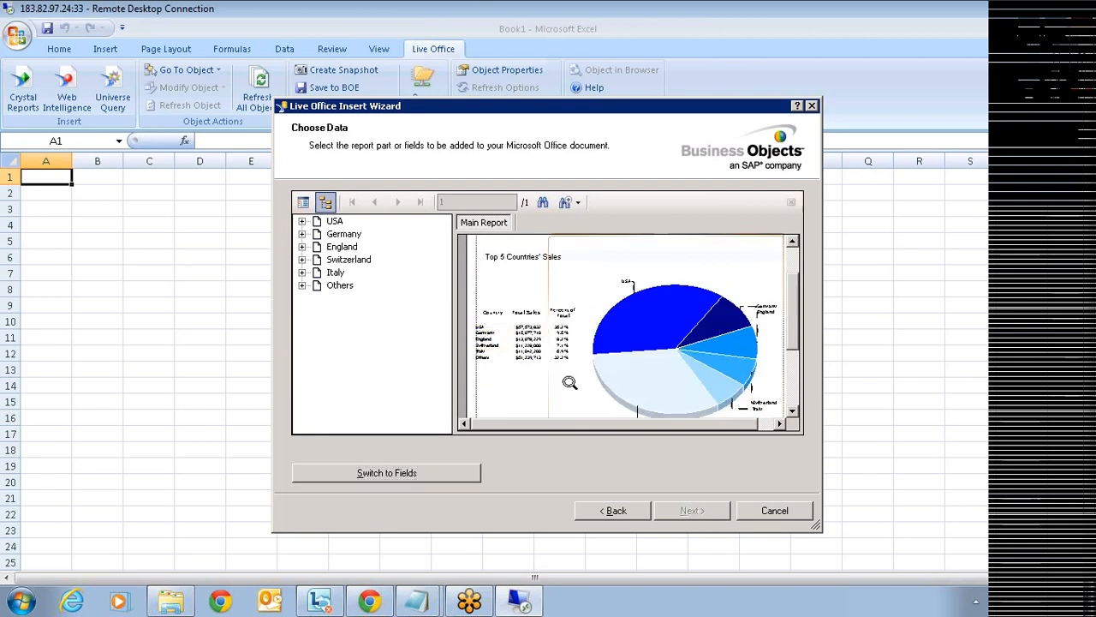
{"action": "left_click_drag", "start_coordinate": [482, 306], "coordinate": [579, 373]}
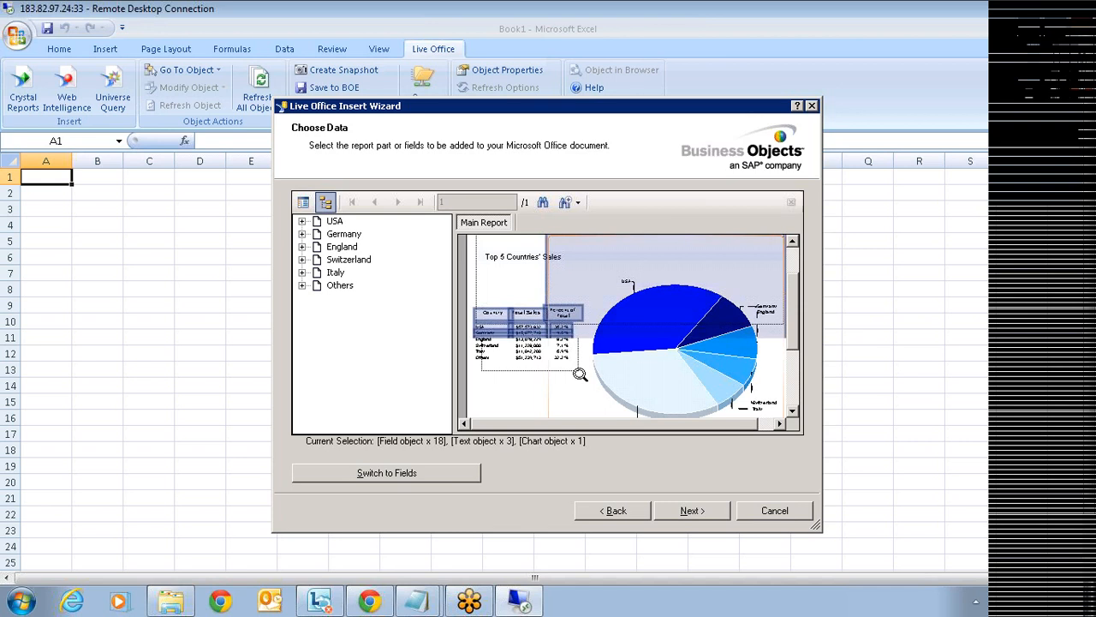
{"action": "left_click", "coordinate": [570, 391], "text": "ctrl"}
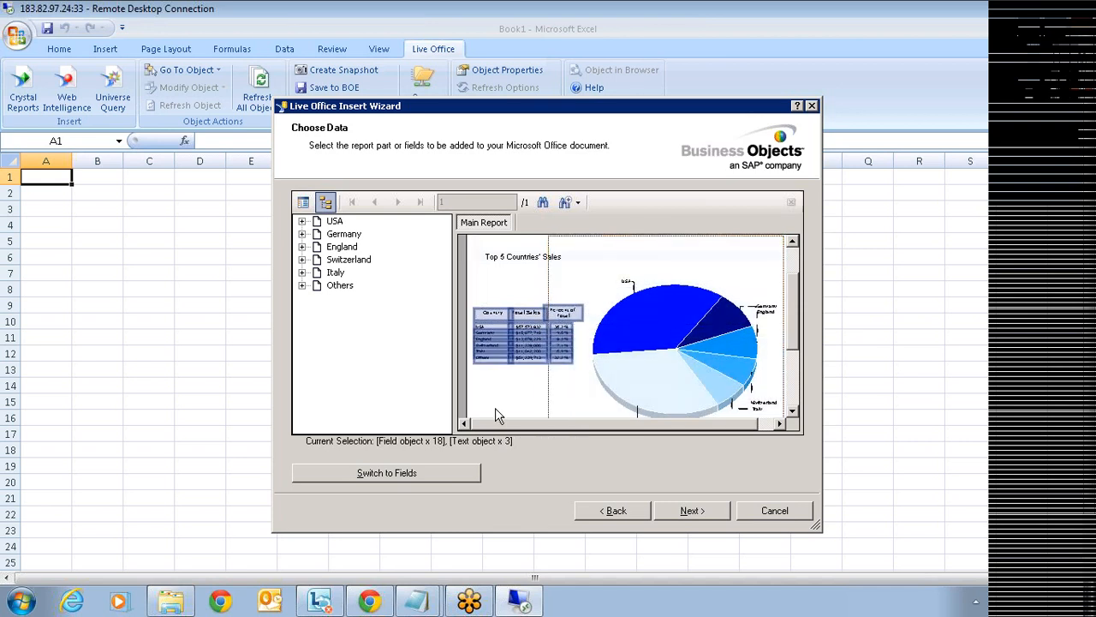
{"action": "left_click", "coordinate": [701, 514]}
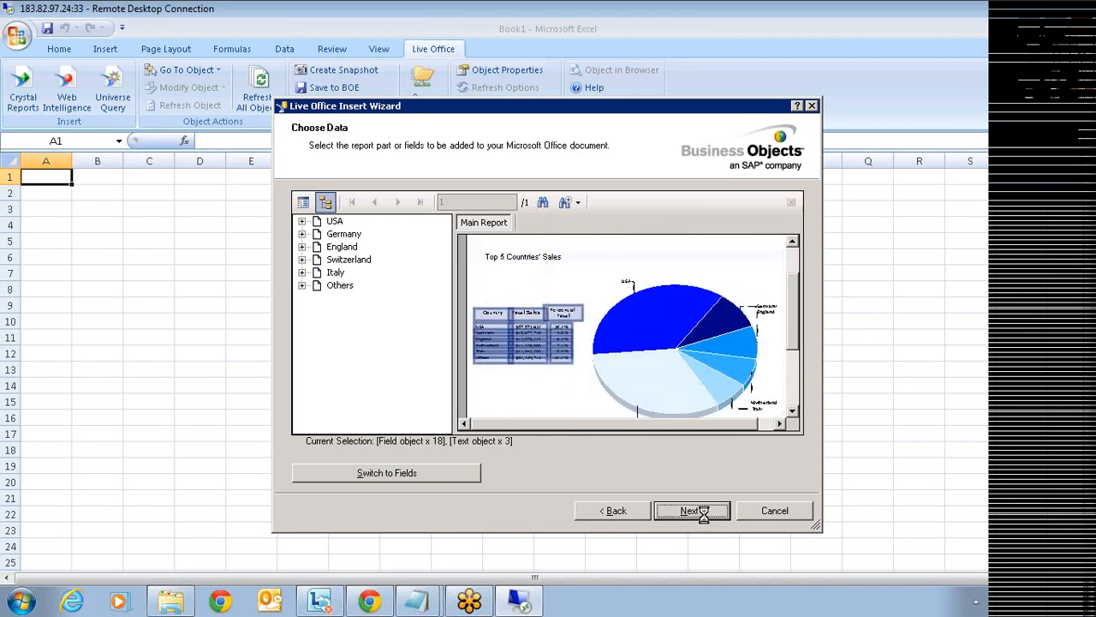
{"action": "left_click", "coordinate": [692, 511]}
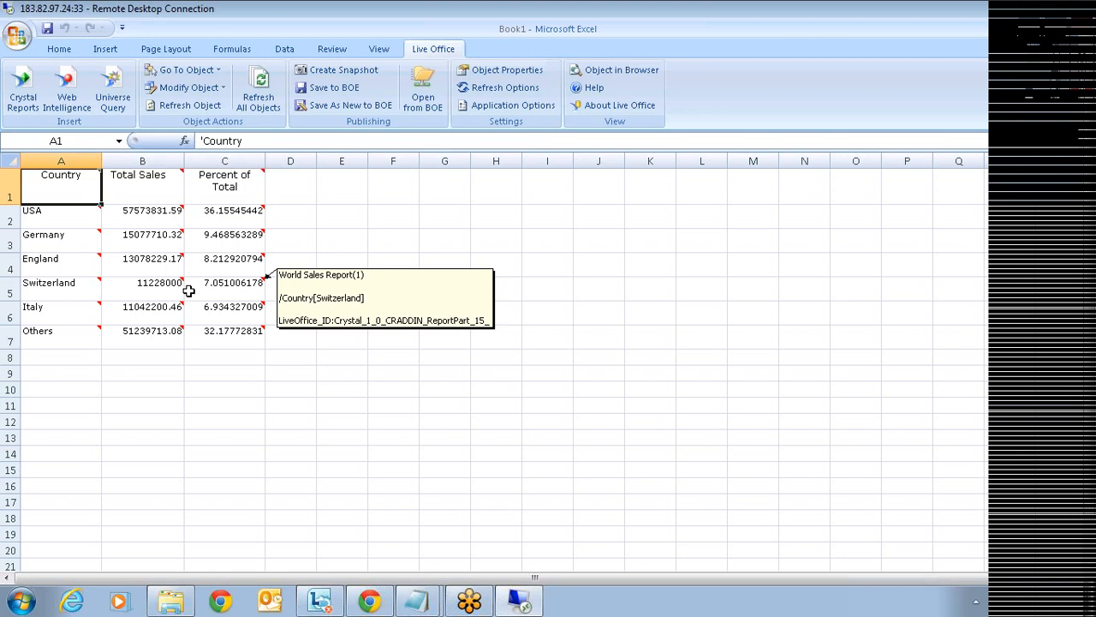
{"action": "mouse_move", "coordinate": [183, 266]}
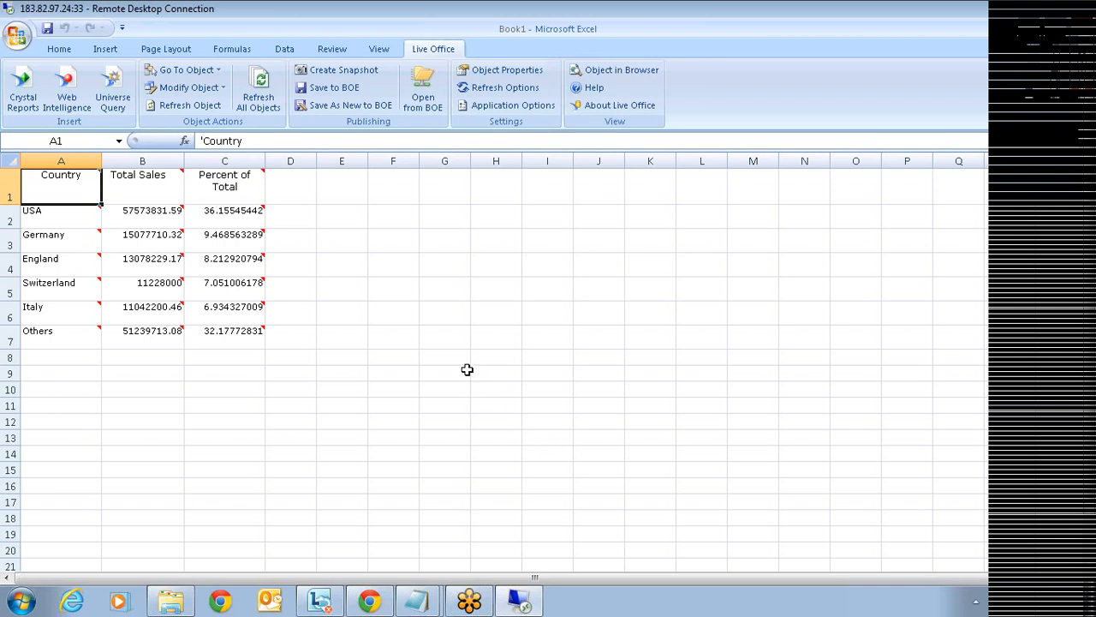
{"action": "right_click", "coordinate": [67, 184]}
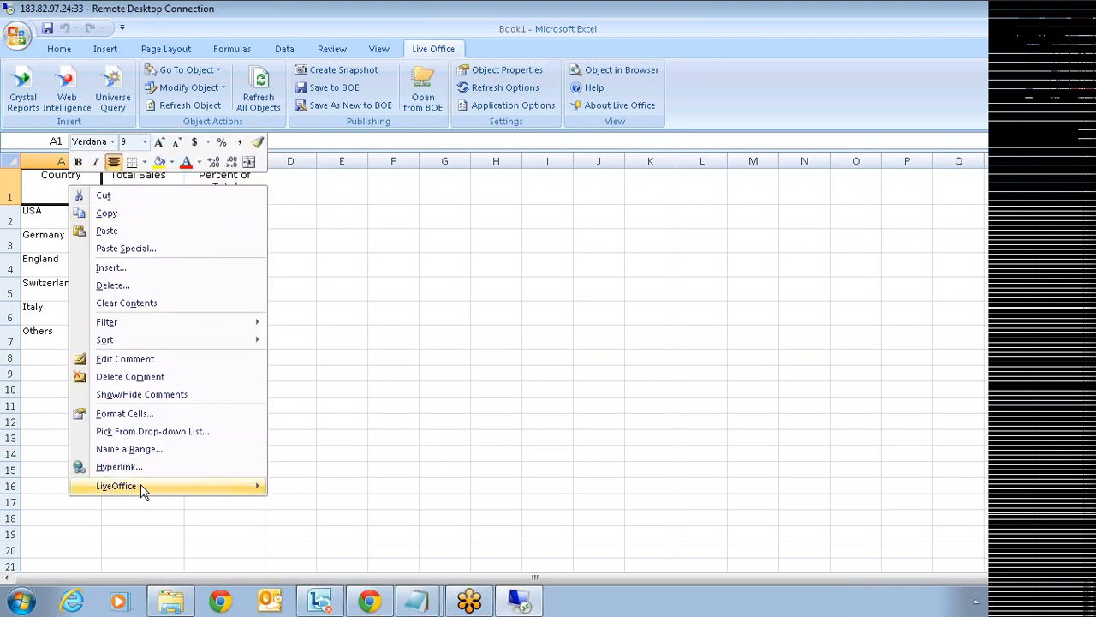
{"action": "mouse_move", "coordinate": [140, 486]}
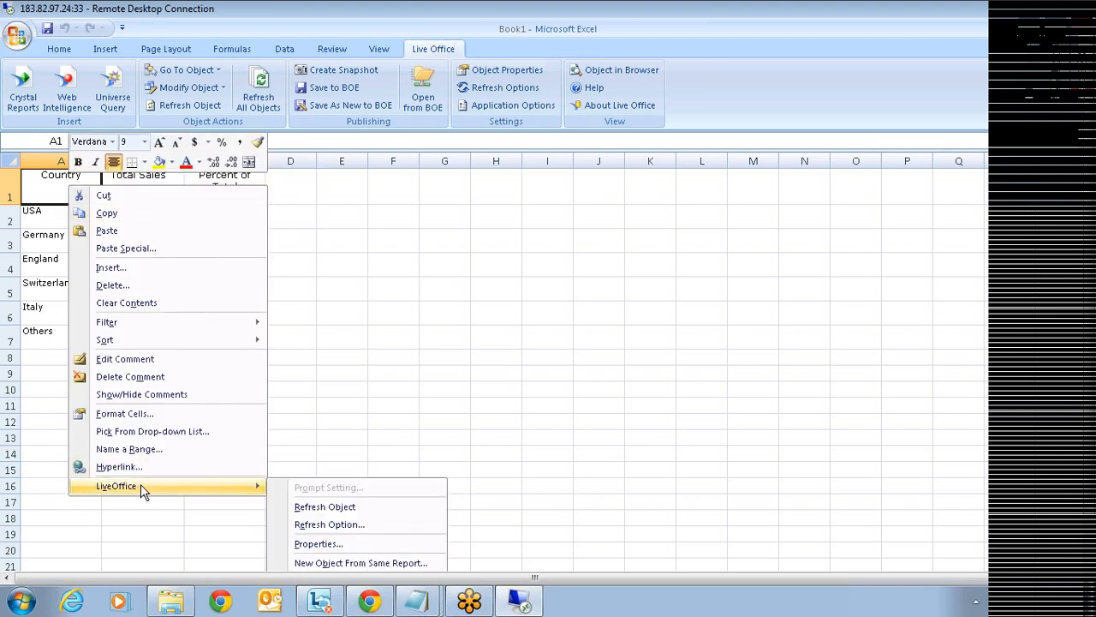
{"action": "left_click", "coordinate": [350, 524]}
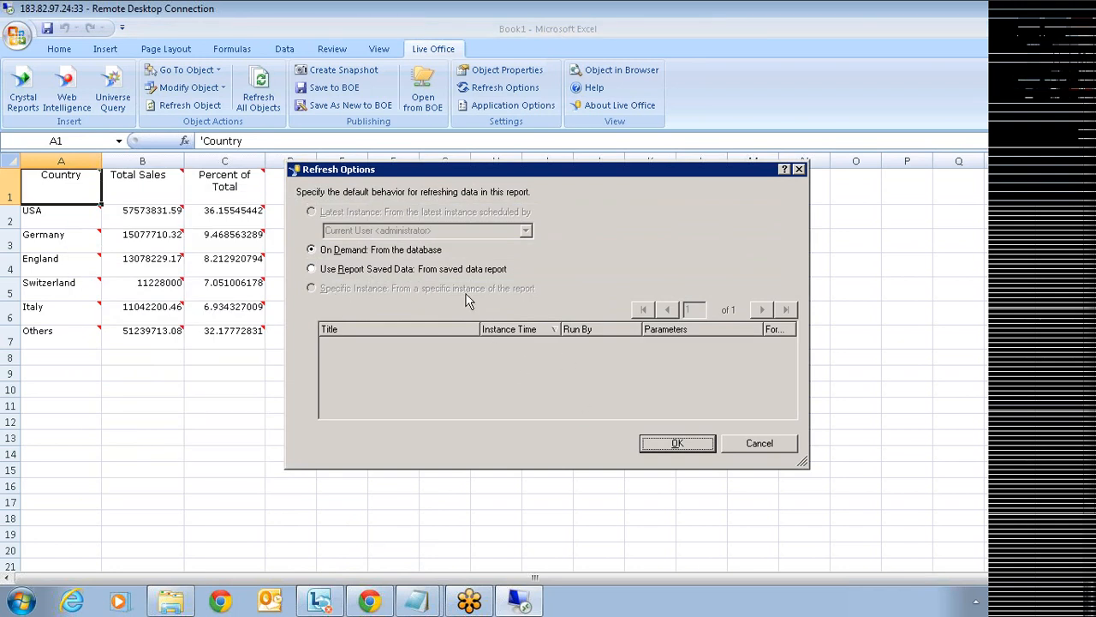
{"action": "left_click", "coordinate": [413, 289]}
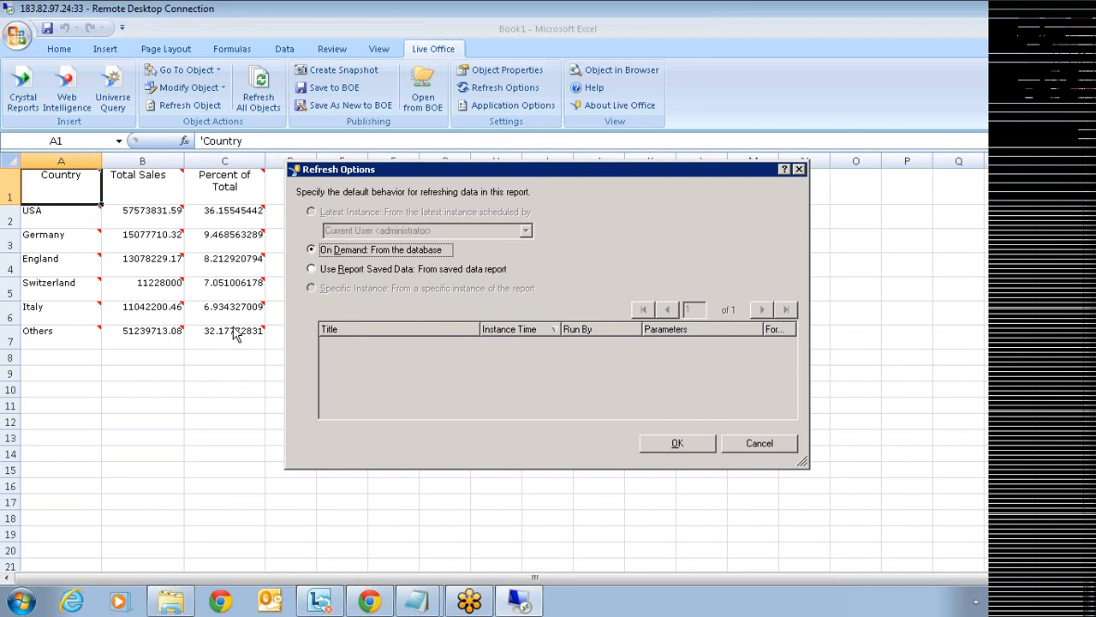
{"action": "left_click", "coordinate": [751, 447]}
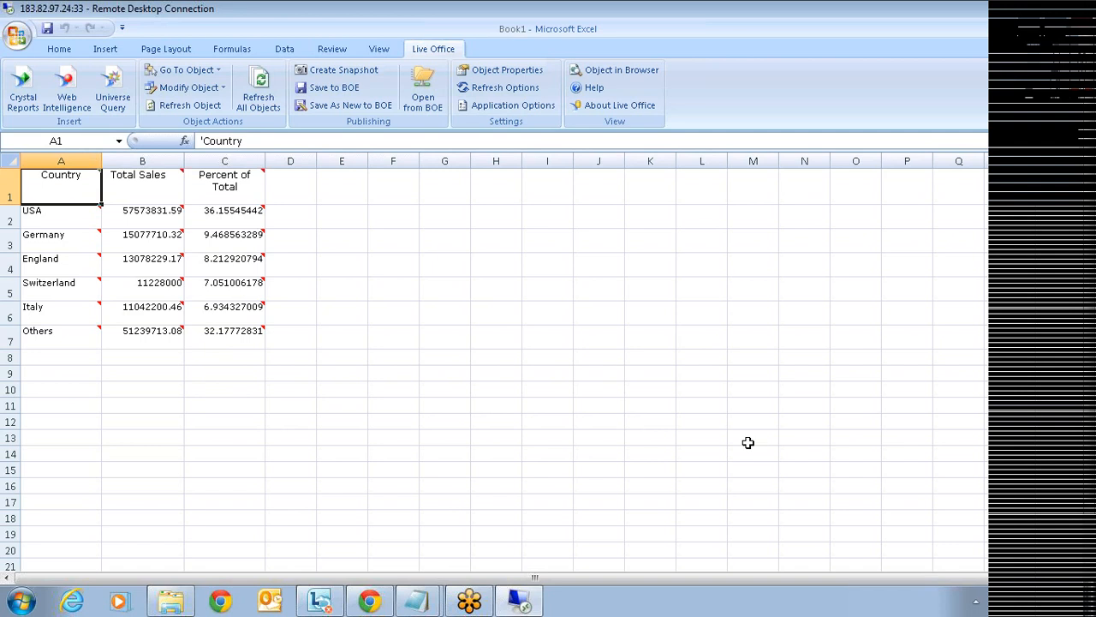
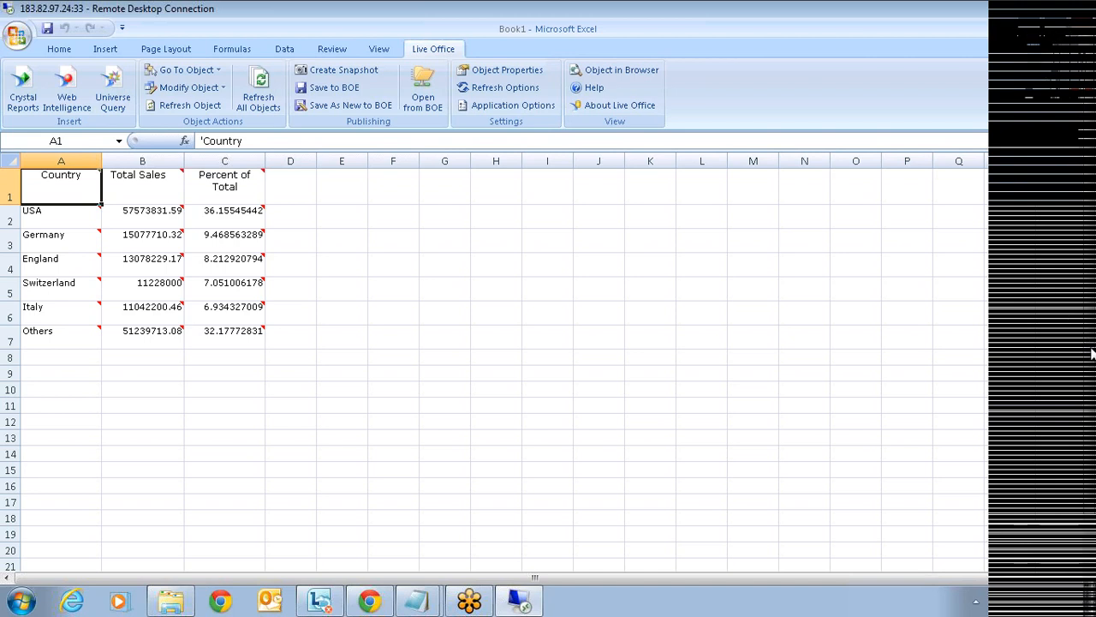
- Permanently delete Sheet3, then Sheet2, leaving Sheet1's store sales revenue table, and select H6
{"action": "left_click_drag", "start_coordinate": [1092, 355], "coordinate": [1092, 382]}
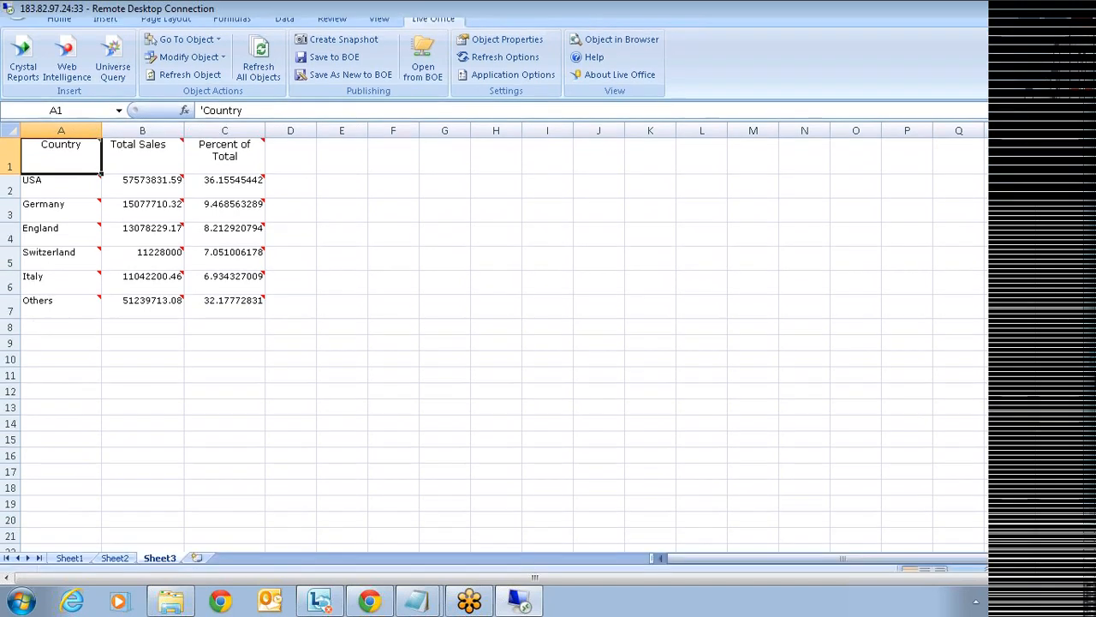
{"action": "right_click", "coordinate": [165, 524]}
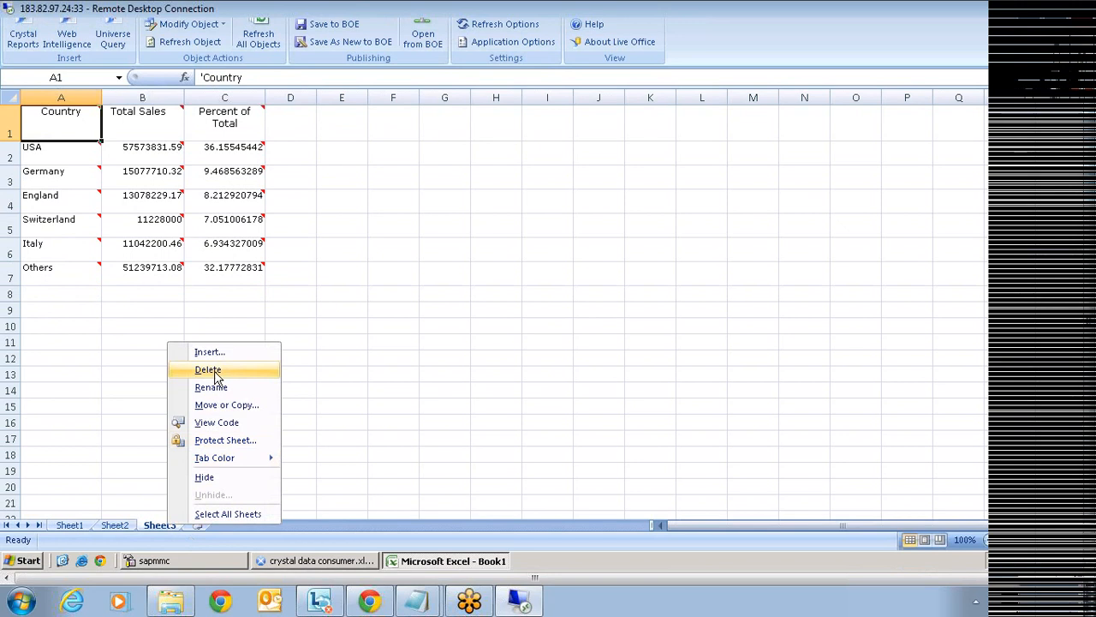
{"action": "left_click", "coordinate": [214, 371]}
{"action": "left_click", "coordinate": [517, 293]}
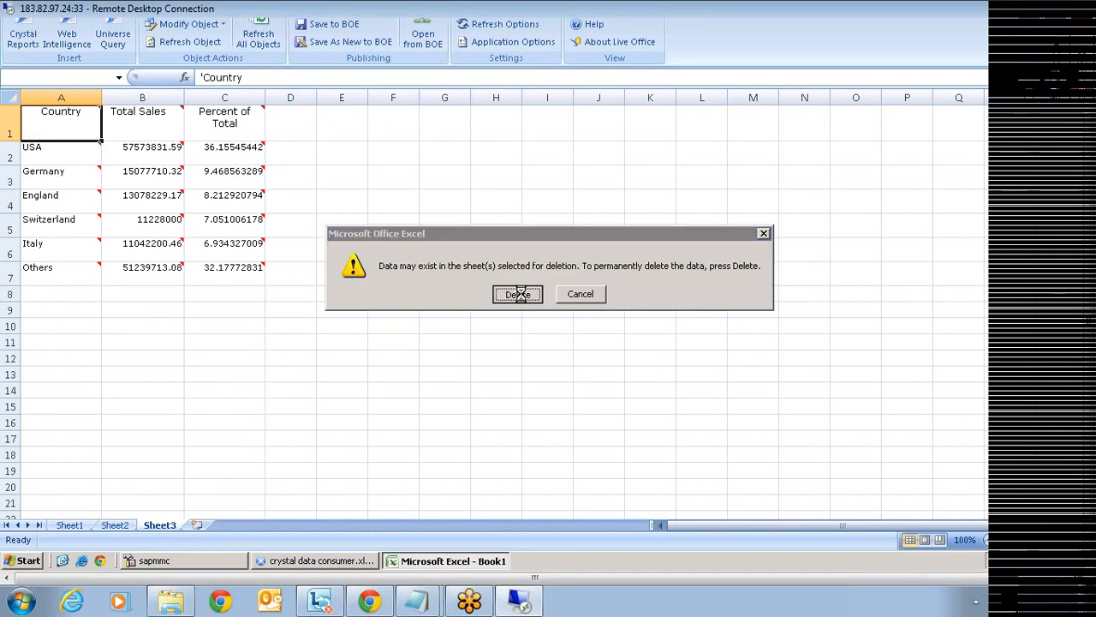
{"action": "right_click", "coordinate": [116, 524]}
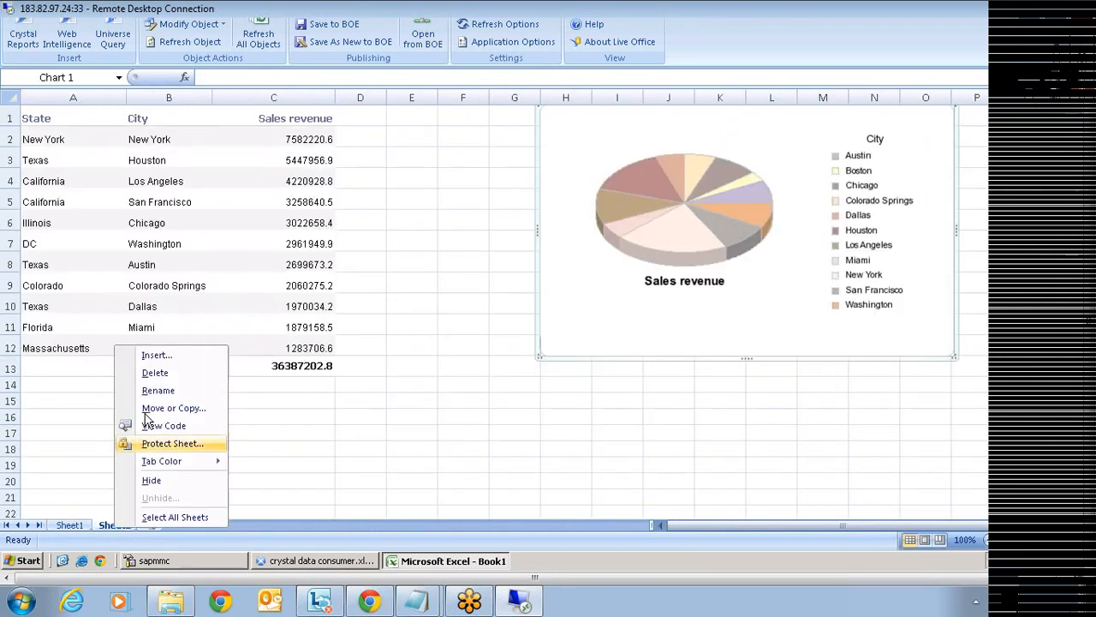
{"action": "left_click", "coordinate": [158, 373]}
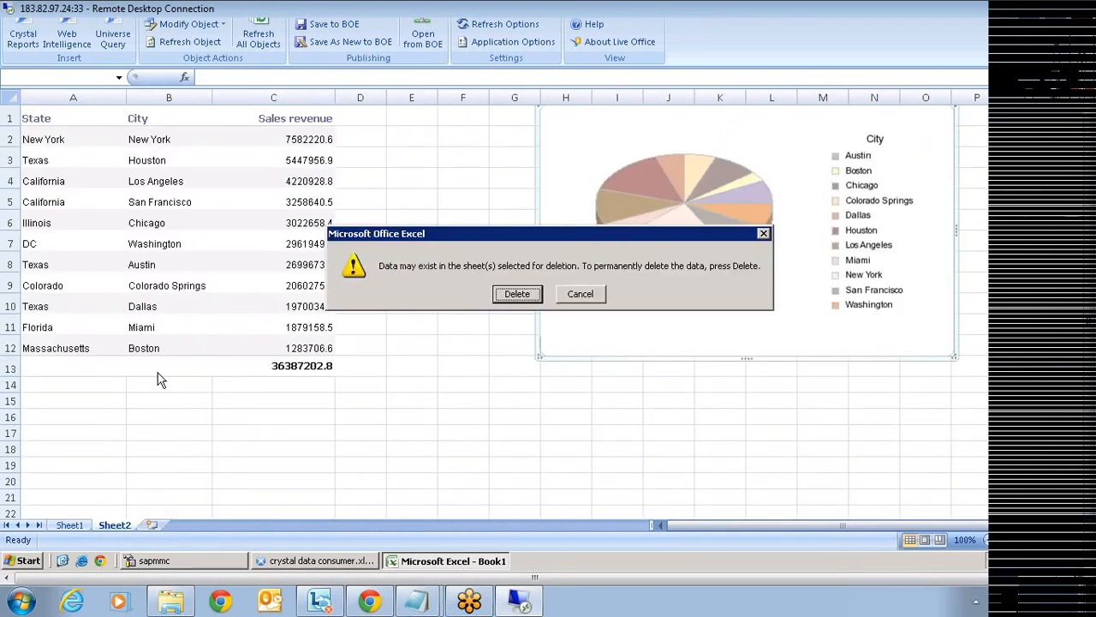
{"action": "left_click", "coordinate": [517, 296]}
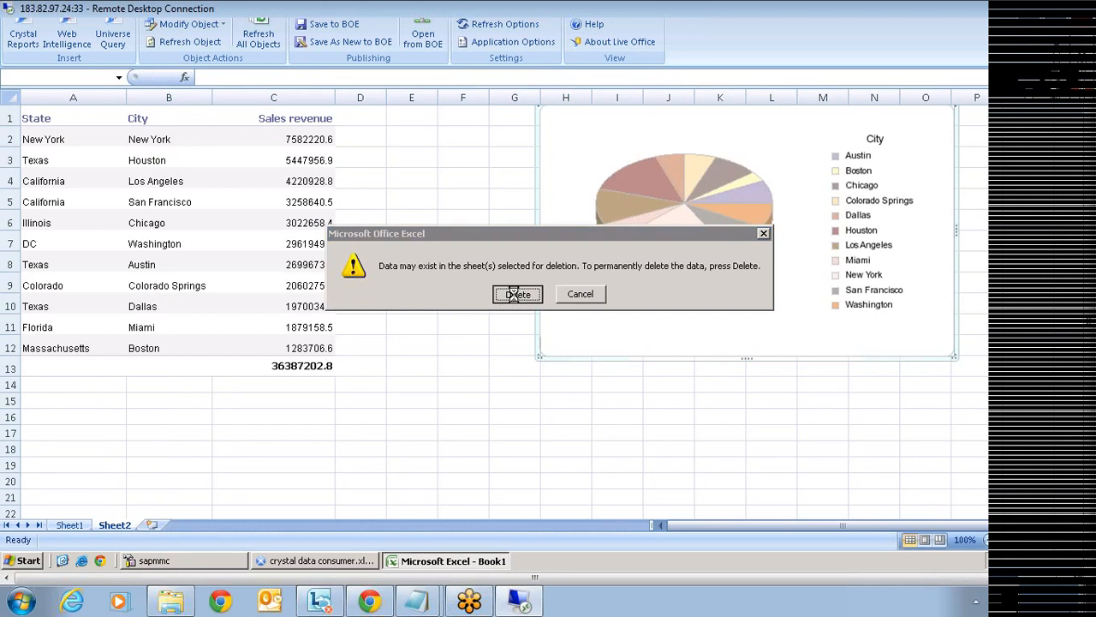
{"action": "left_click", "coordinate": [533, 191]}
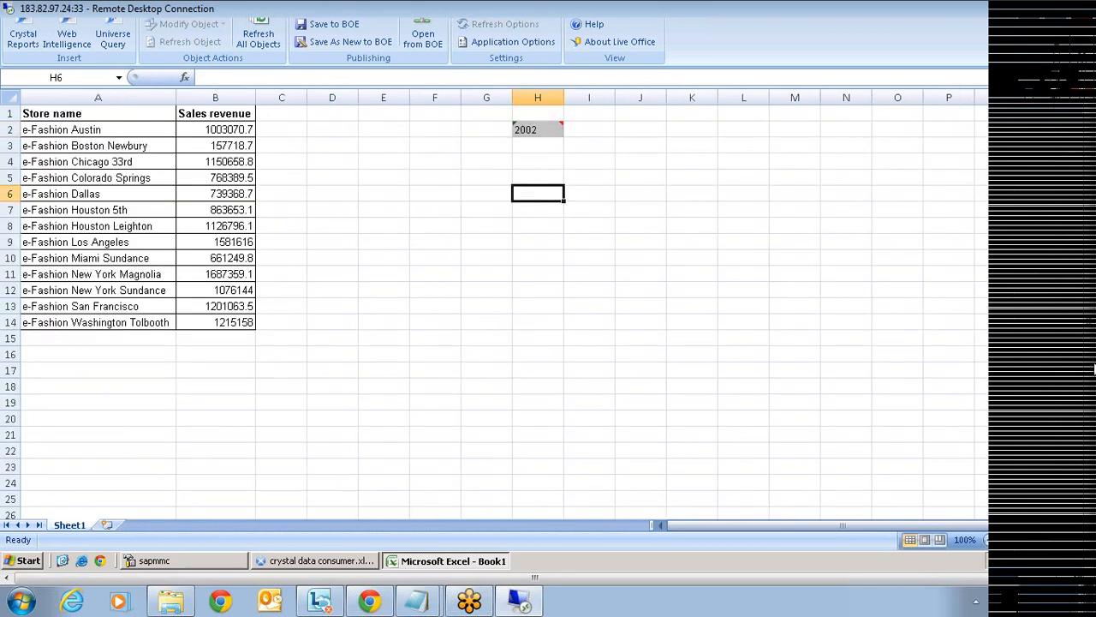
- Save to the Desktop as Liveoffice.xls in Excel 97-2003 format, replacing the existing file
{"action": "left_click_drag", "start_coordinate": [1094, 370], "coordinate": [1095, 308]}
{"action": "left_click", "coordinate": [47, 29]}
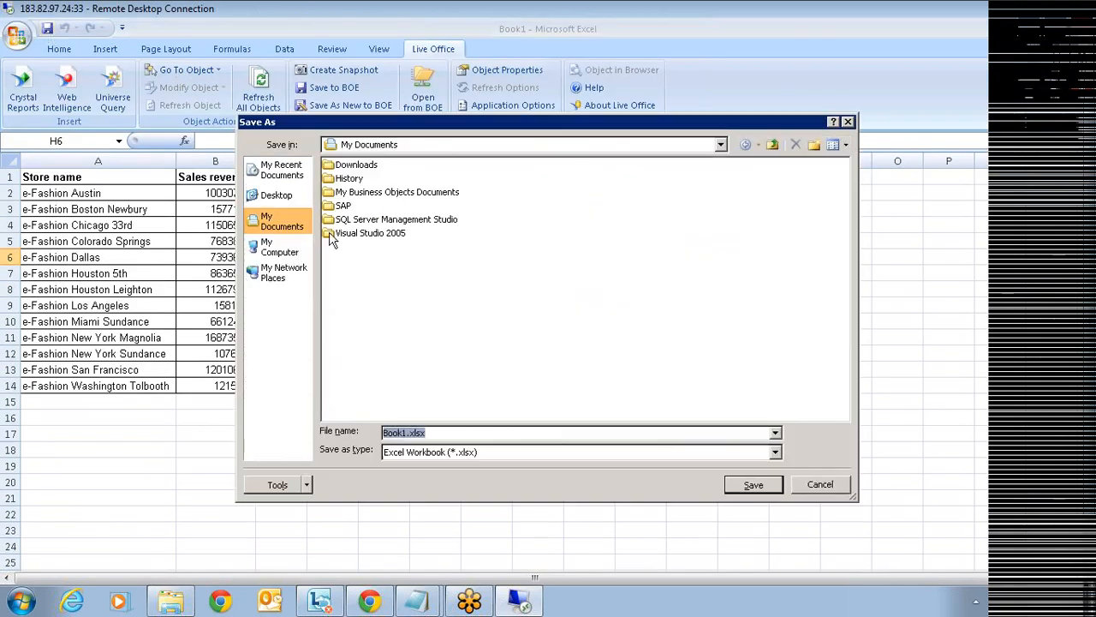
{"action": "left_click", "coordinate": [276, 196]}
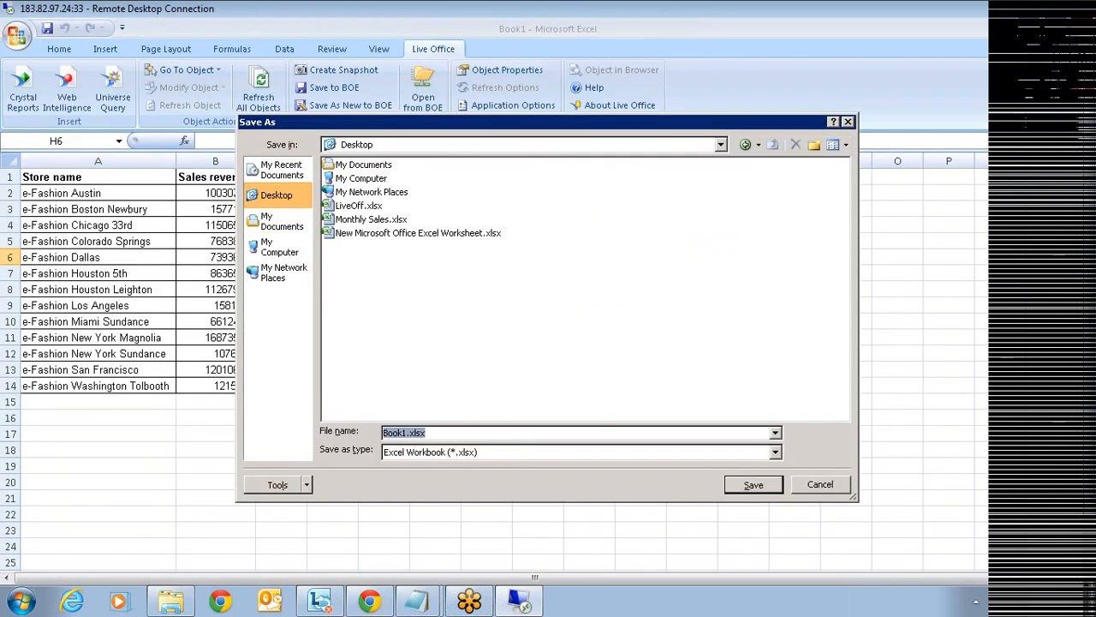
{"action": "type", "text": "Liveoffice"}
{"action": "left_click", "coordinate": [611, 454]}
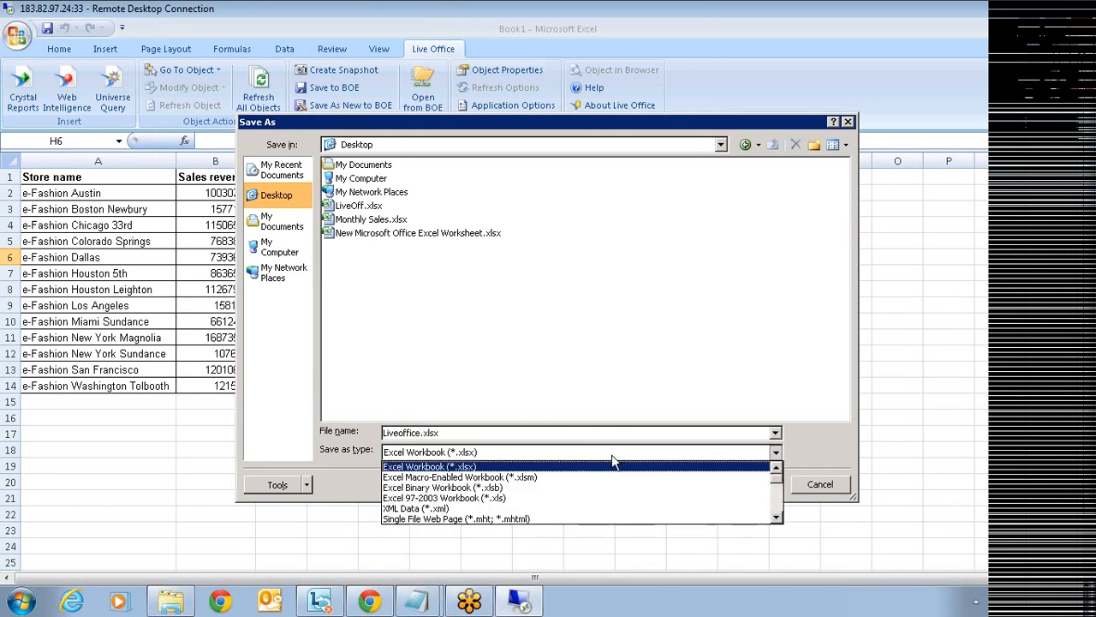
{"action": "left_click", "coordinate": [545, 498]}
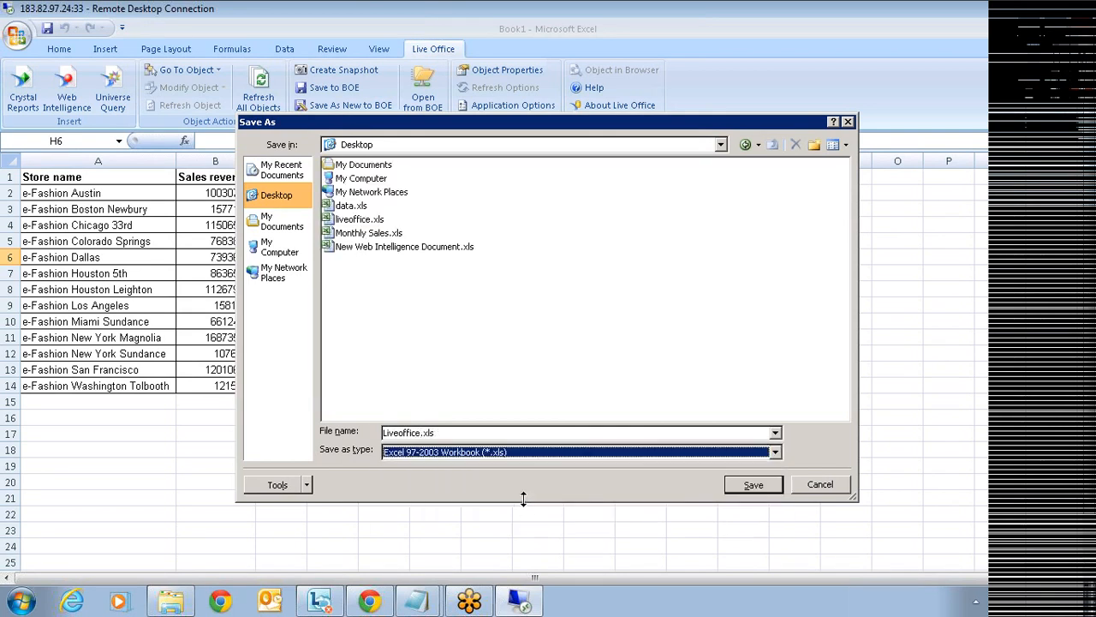
{"action": "left_click", "coordinate": [743, 484]}
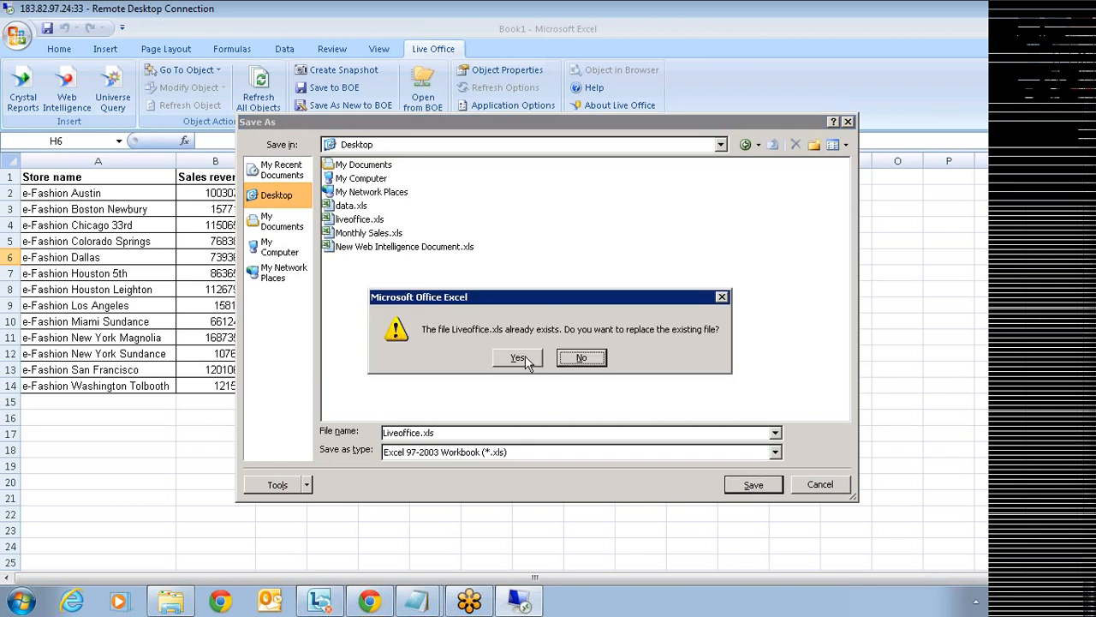
{"action": "left_click", "coordinate": [520, 359]}
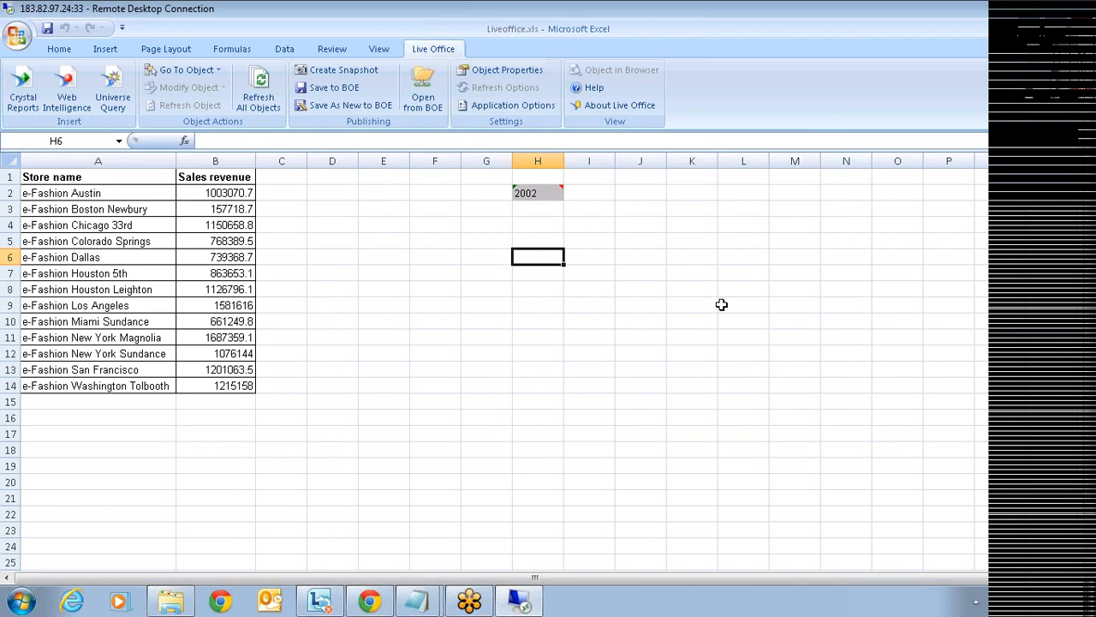
{"action": "left_click", "coordinate": [1081, 27]}
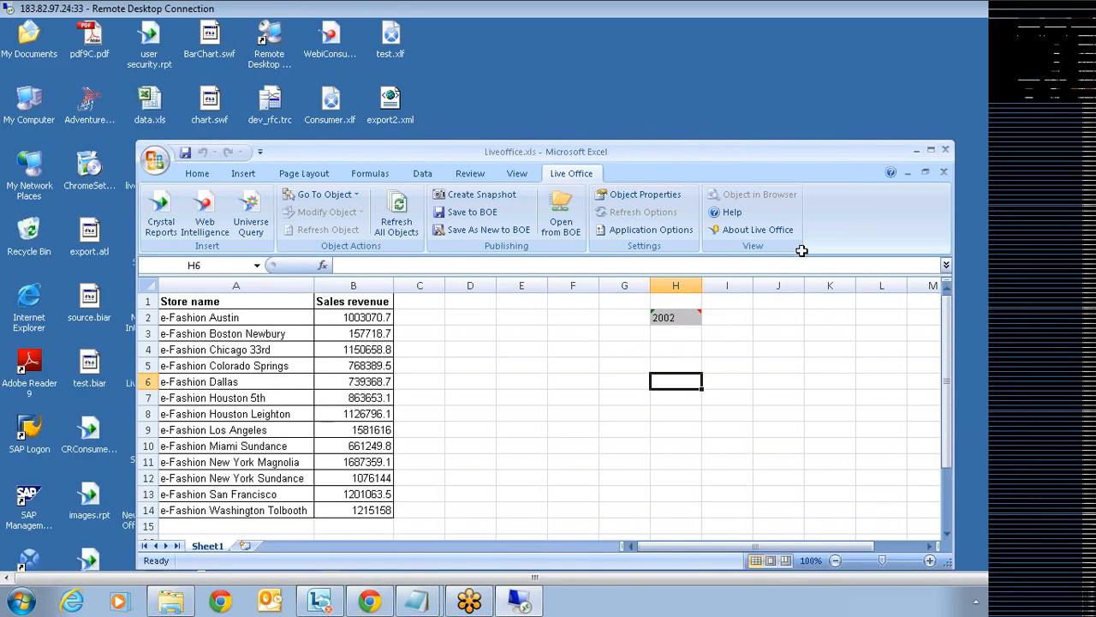
- Close the Excel workbook and start a new empty dashboard in Xcelsius
{"action": "left_click", "coordinate": [948, 151]}
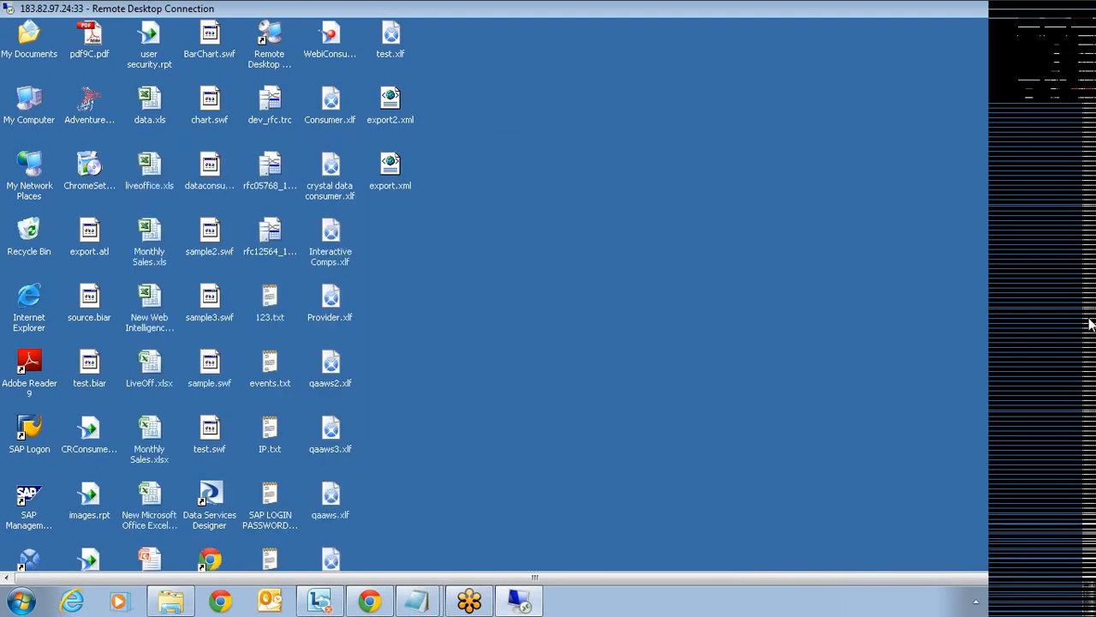
{"action": "left_click_drag", "start_coordinate": [1089, 317], "coordinate": [1088, 384]}
{"action": "left_click", "coordinate": [331, 567]}
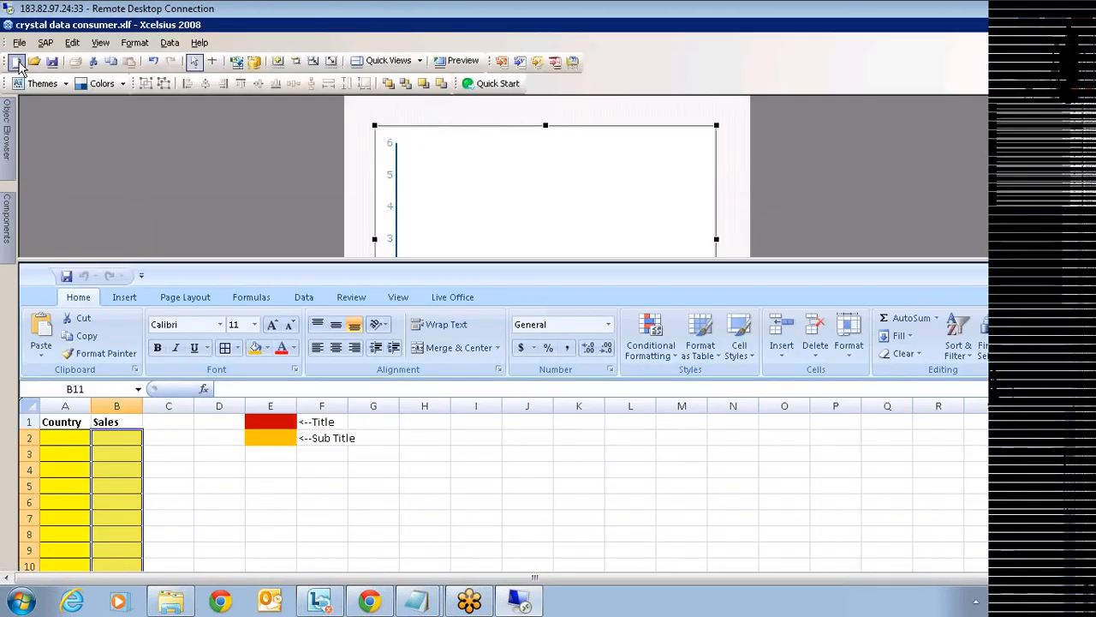
{"action": "left_click", "coordinate": [15, 63]}
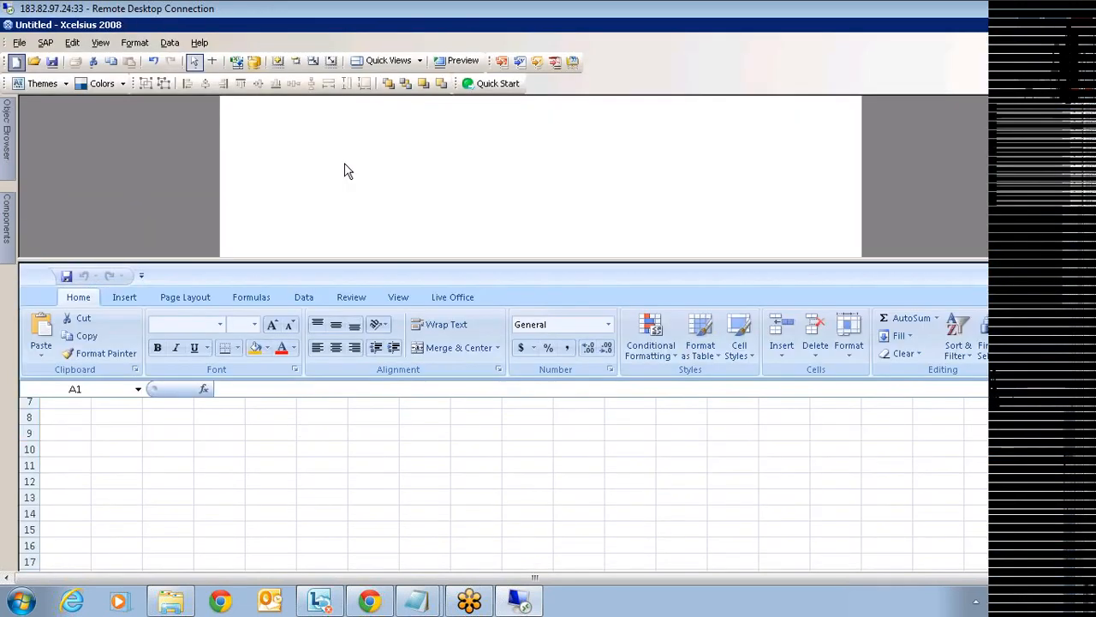
- Import liveoffice.xls from the Desktop into the embedded spreadsheet
{"action": "left_click", "coordinate": [239, 64]}
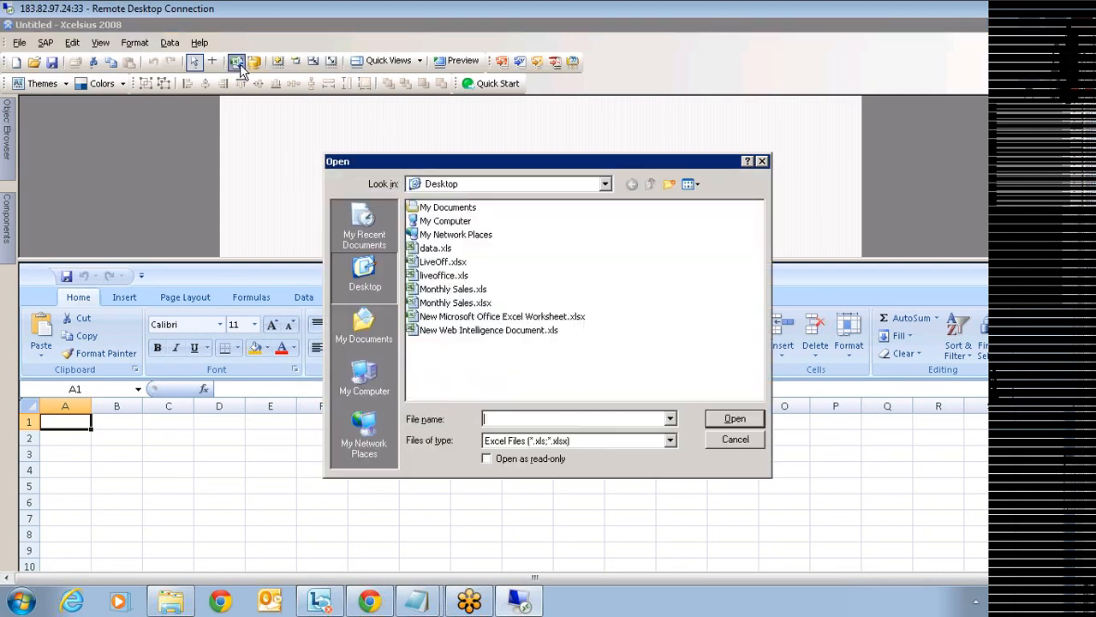
{"action": "left_click", "coordinate": [449, 277]}
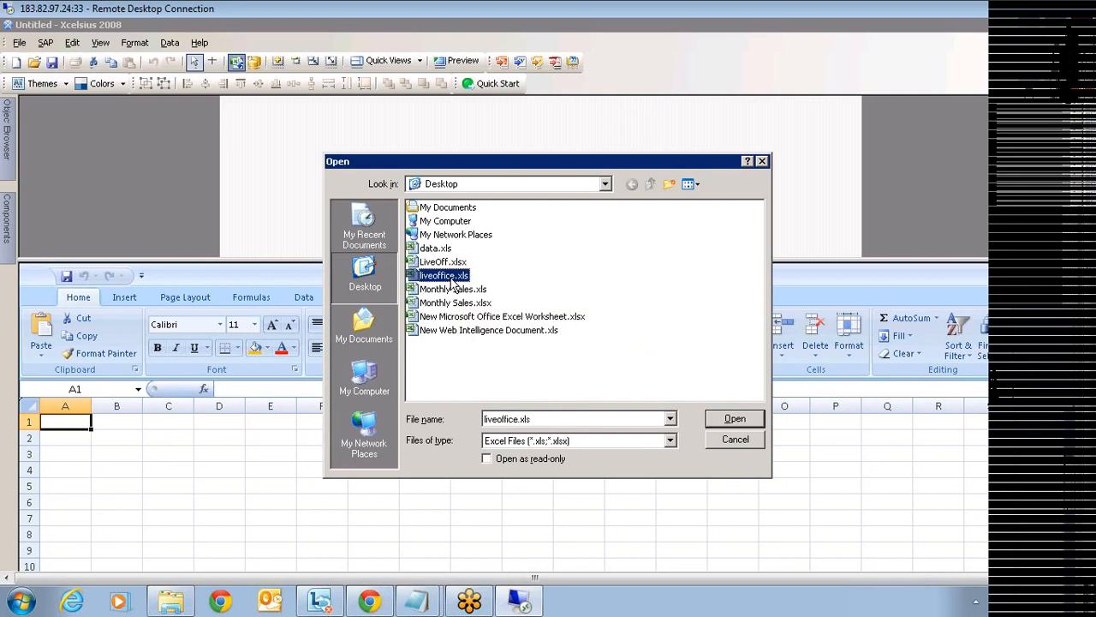
{"action": "left_click", "coordinate": [729, 422]}
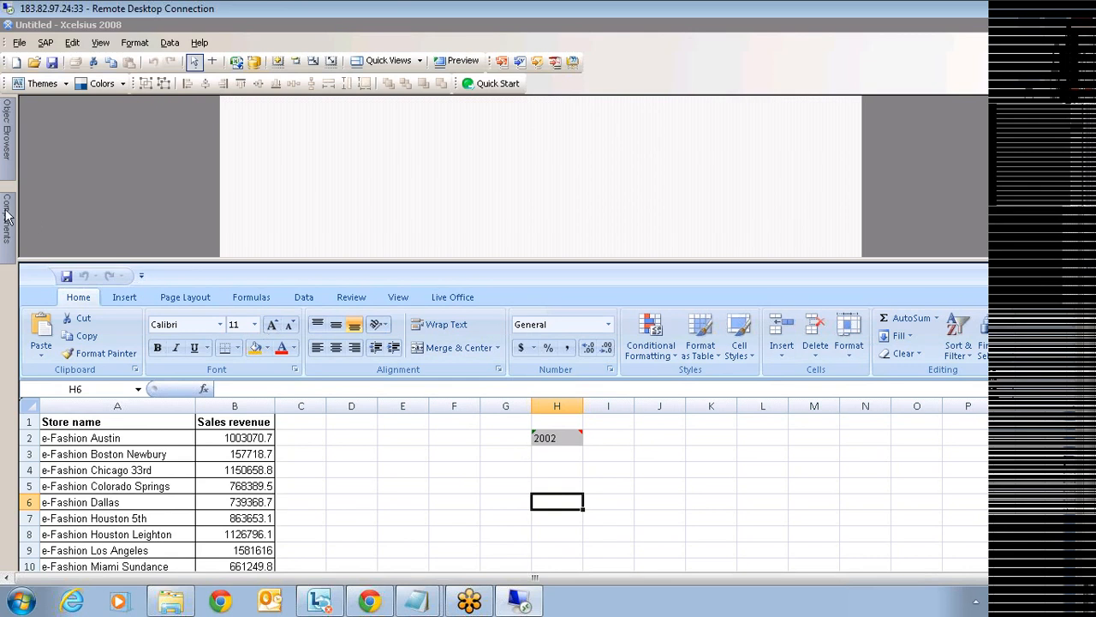
{"action": "mouse_move", "coordinate": [5, 214]}
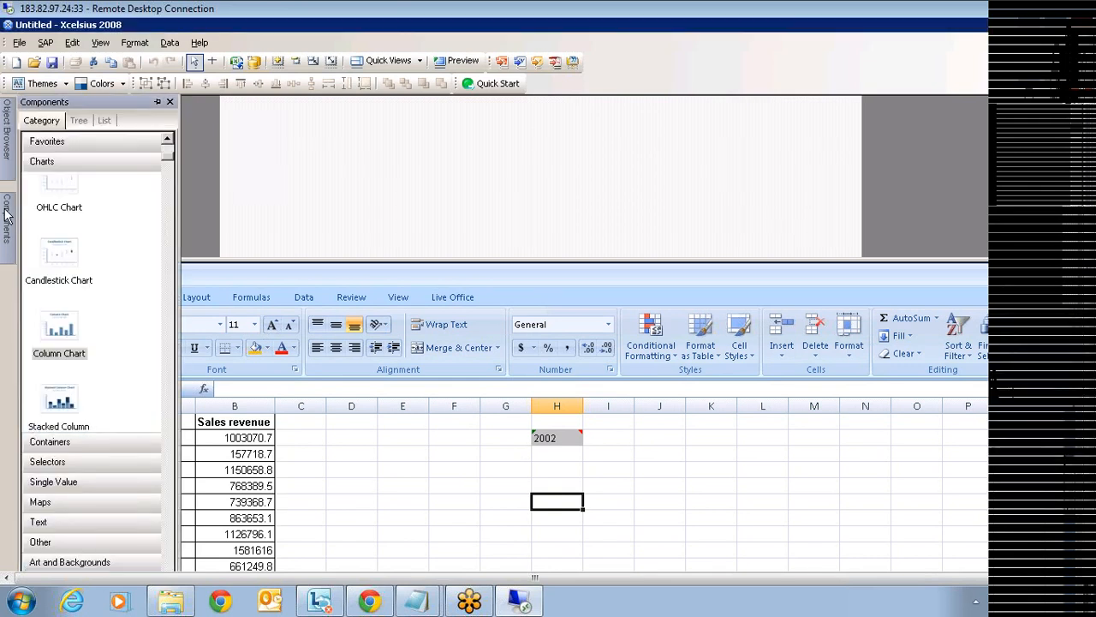
- Place a Spreadsheet Table component on the canvas
{"action": "left_click", "coordinate": [84, 464]}
{"action": "scroll", "coordinate": [89, 381], "scroll_direction": "down", "scroll_amount": 3}
{"action": "scroll", "coordinate": [101, 390], "scroll_direction": "down", "scroll_amount": 4}
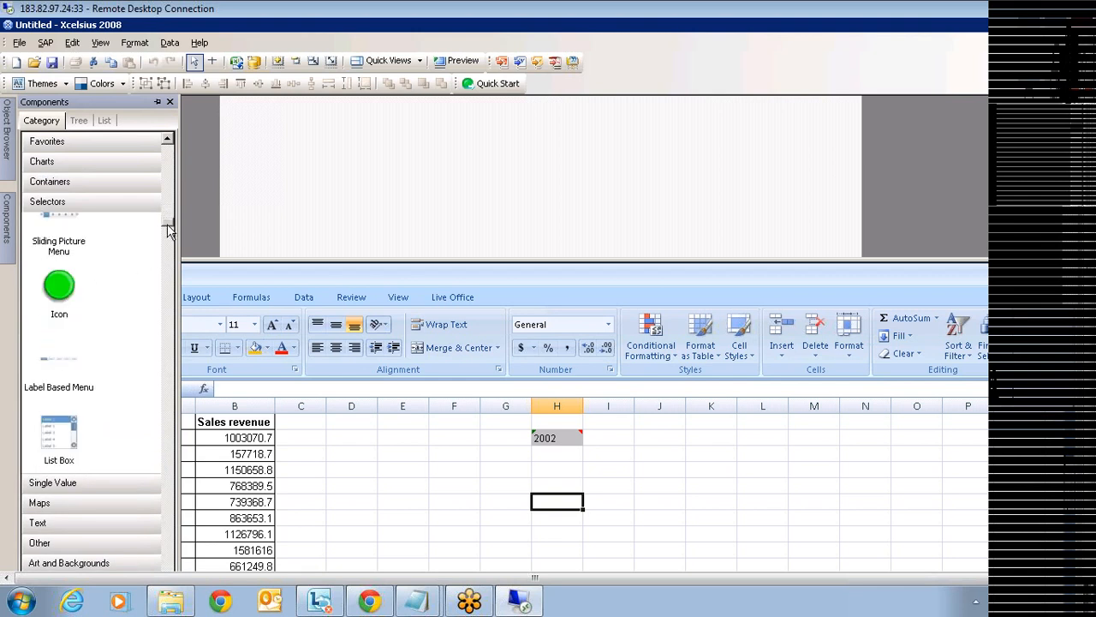
{"action": "mouse_move", "coordinate": [163, 246]}
{"action": "left_mouse_down"}
{"action": "mouse_move", "coordinate": [163, 260]}
{"action": "mouse_move", "coordinate": [164, 249]}
{"action": "left_mouse_up"}
{"action": "left_click", "coordinate": [59, 414]}
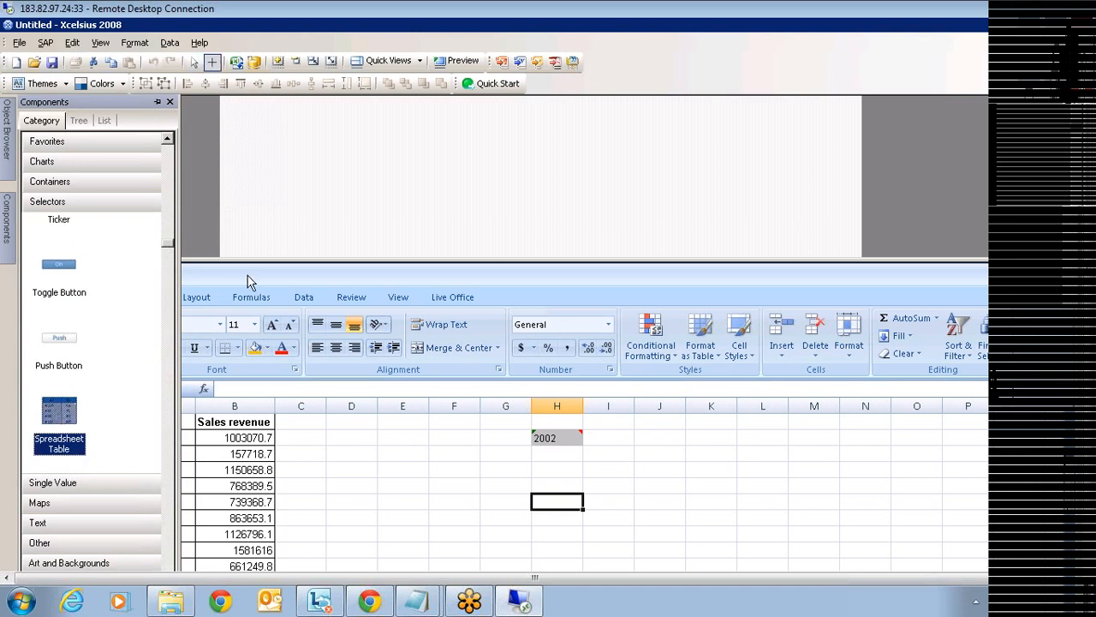
{"action": "left_click", "coordinate": [445, 138]}
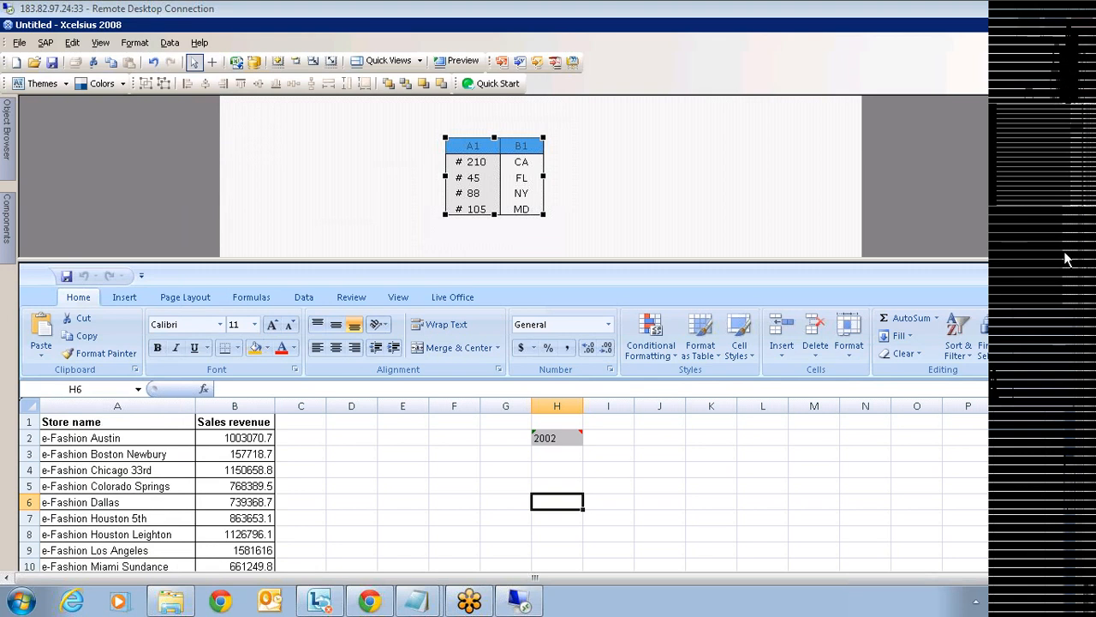
- Link the table's data to range A1:B14, then select cell H2 holding 2002
{"action": "mouse_move", "coordinate": [1083, 223]}
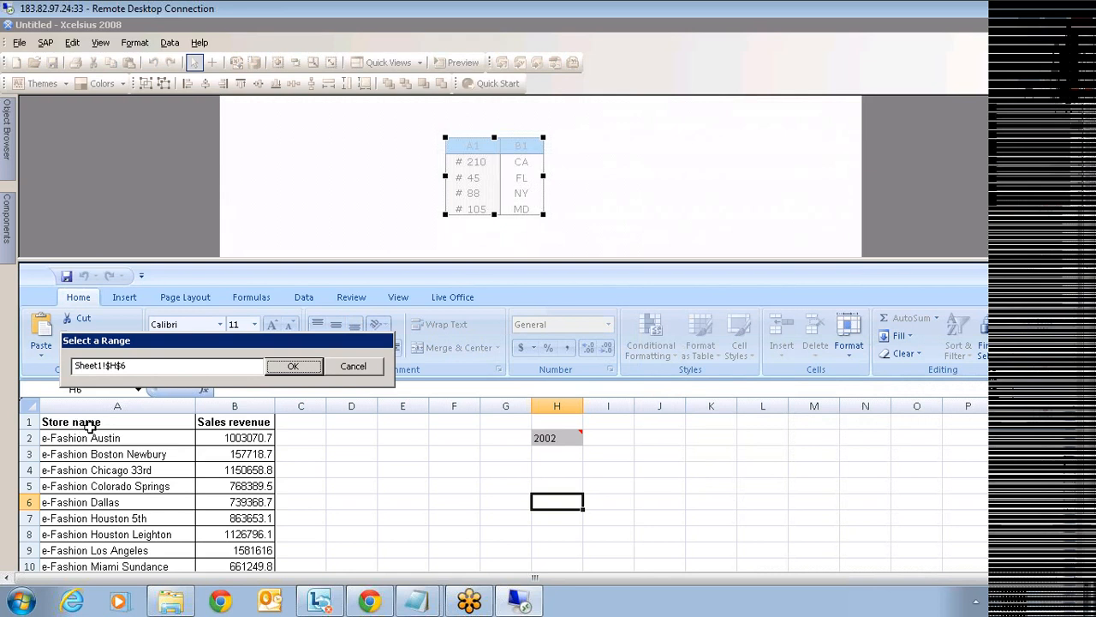
{"action": "left_click", "coordinate": [90, 423]}
{"action": "scroll", "coordinate": [252, 485], "scroll_direction": "down", "scroll_amount": 3}
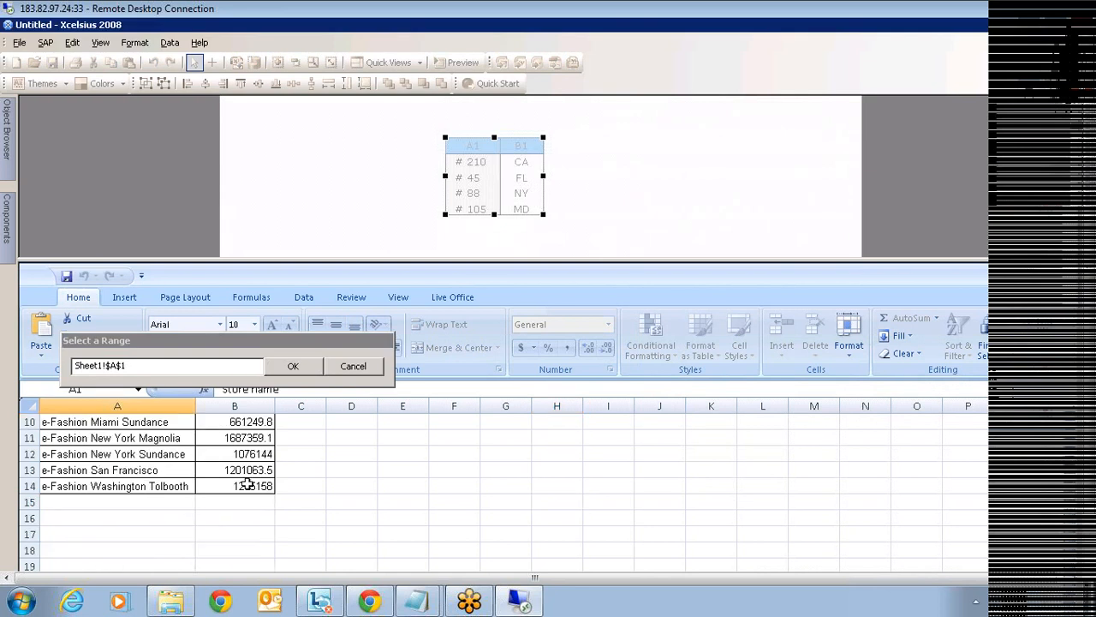
{"action": "left_click", "coordinate": [247, 485], "text": "shift"}
{"action": "key", "text": "Return"}
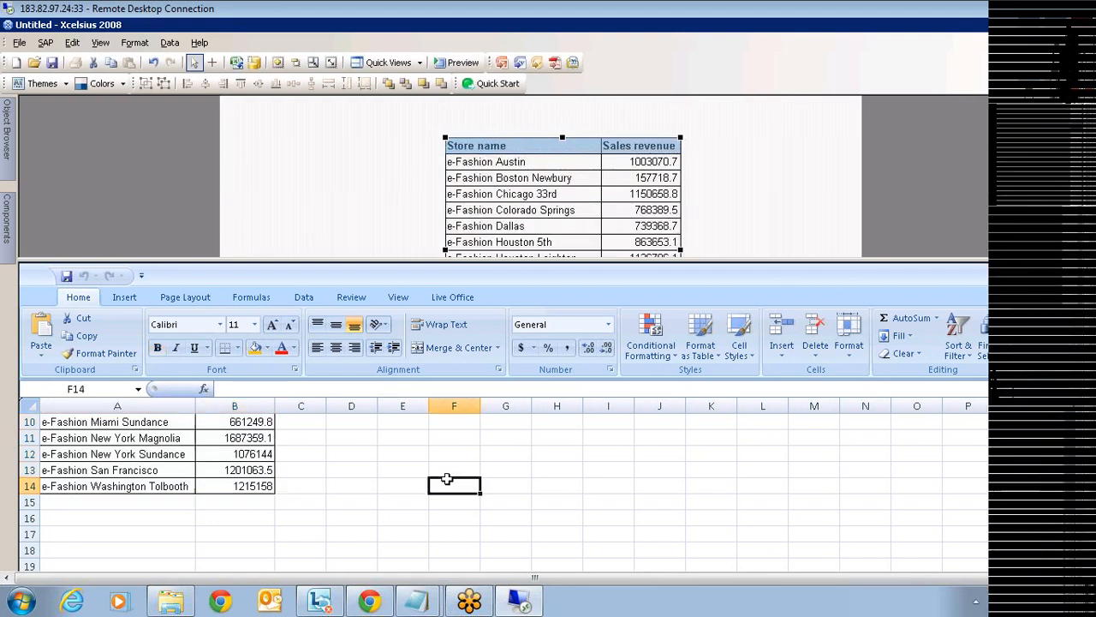
{"action": "left_click", "coordinate": [548, 438]}
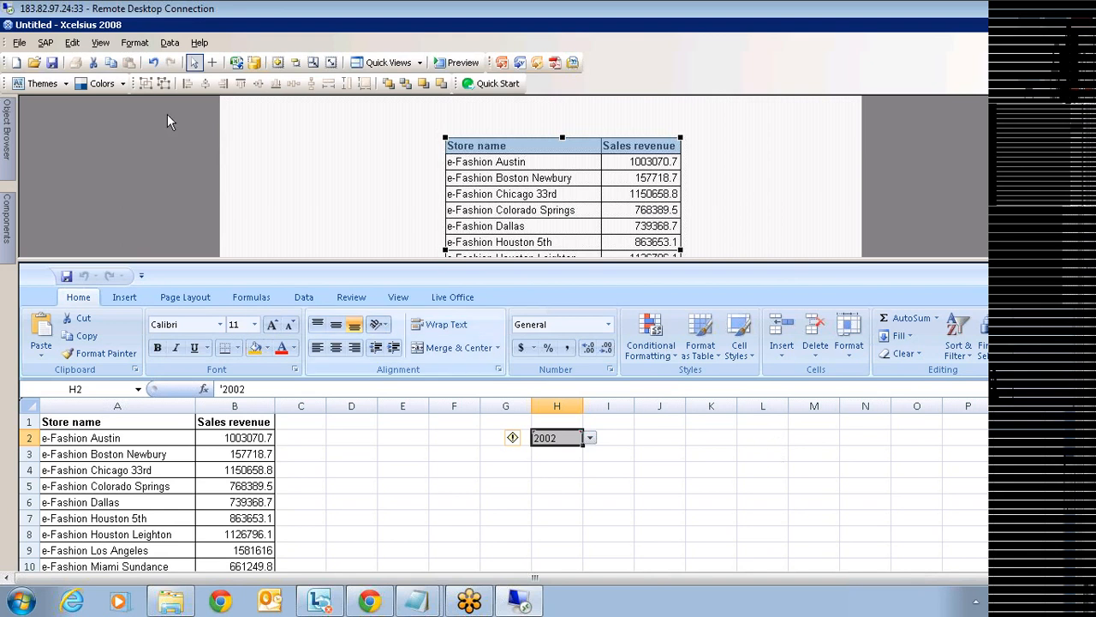
- Insert a Combo Box from the Selectors components to the left of the revenue table
{"action": "left_click", "coordinate": [6, 221]}
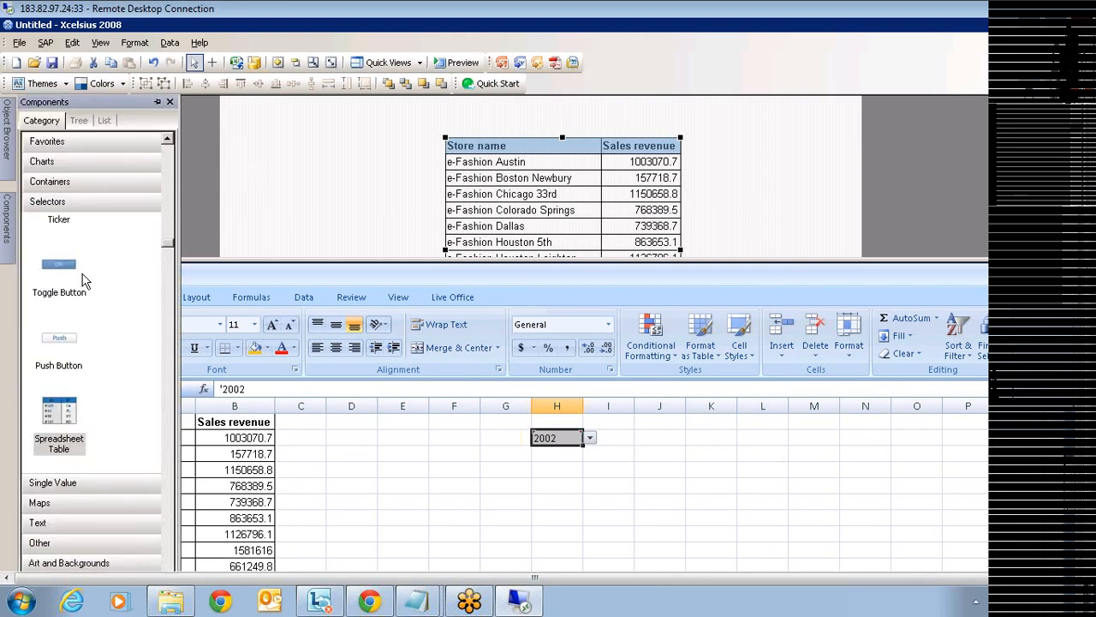
{"action": "mouse_move", "coordinate": [171, 246]}
{"action": "left_mouse_down"}
{"action": "mouse_move", "coordinate": [169, 208]}
{"action": "mouse_move", "coordinate": [165, 229]}
{"action": "left_mouse_up"}
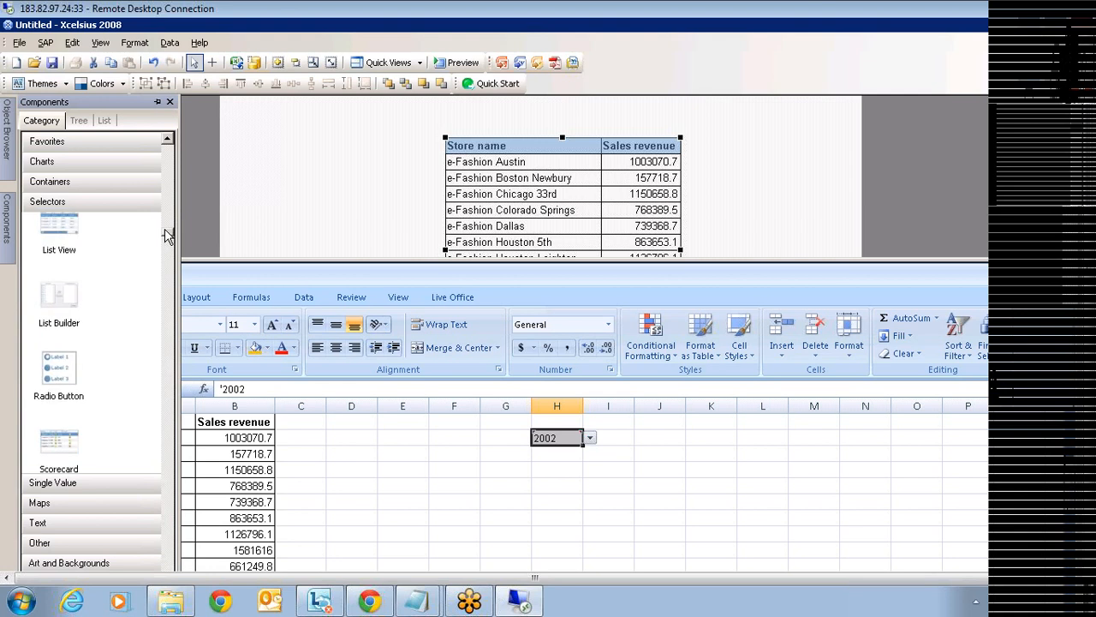
{"action": "left_click_drag", "start_coordinate": [165, 229], "coordinate": [163, 210]}
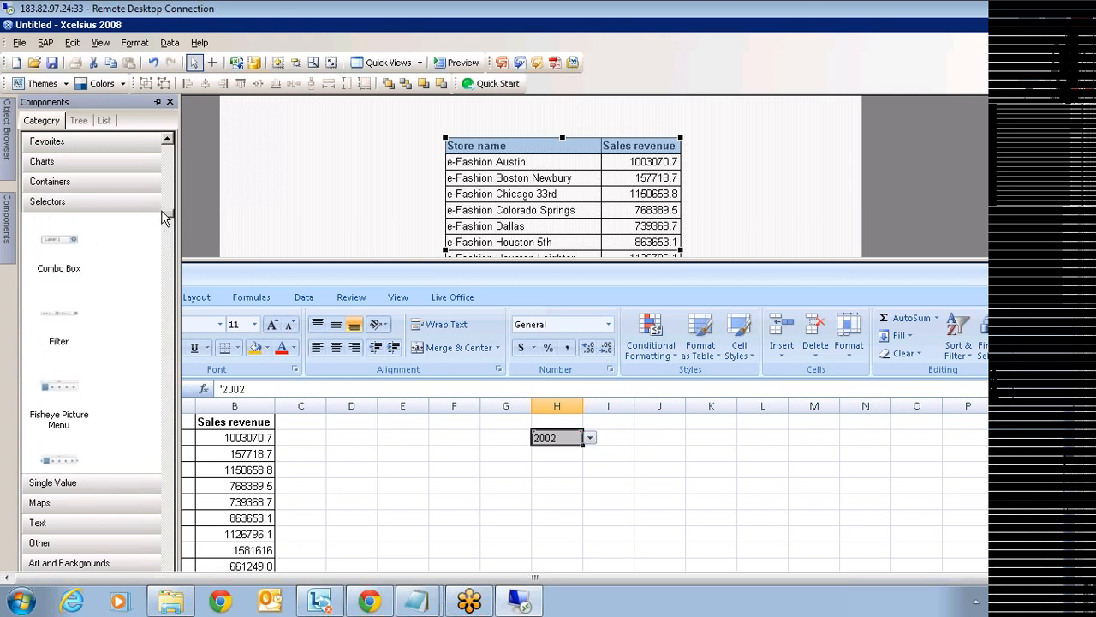
{"action": "left_click", "coordinate": [56, 243]}
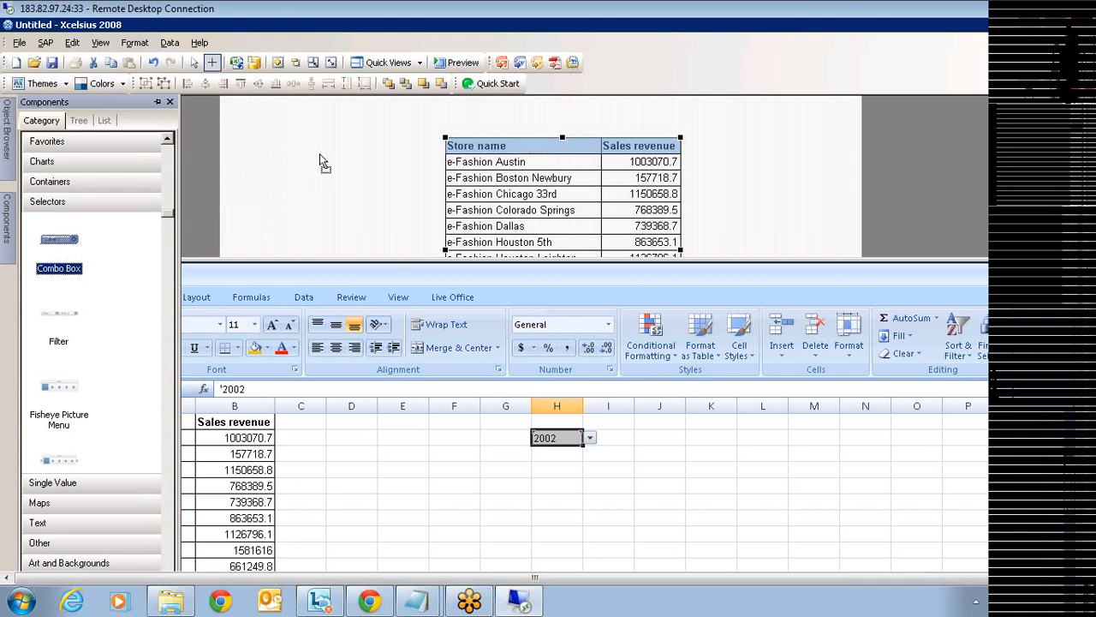
{"action": "left_click", "coordinate": [255, 145]}
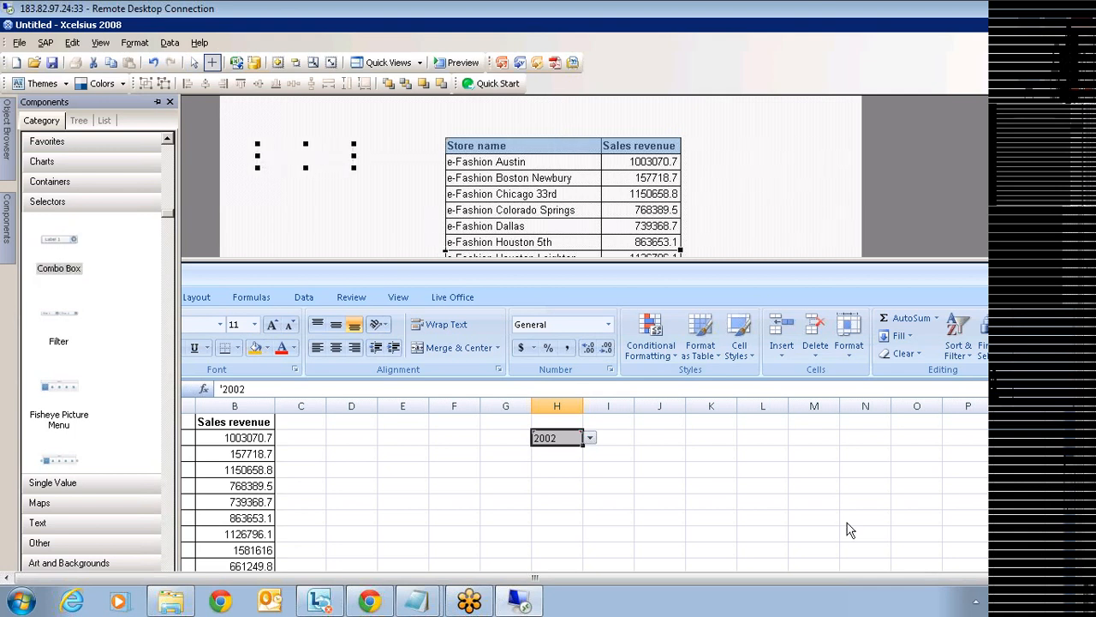
- Enter the years 2001, 2002 and 2003 into cells J2, J3 and J4
{"action": "left_click", "coordinate": [668, 437]}
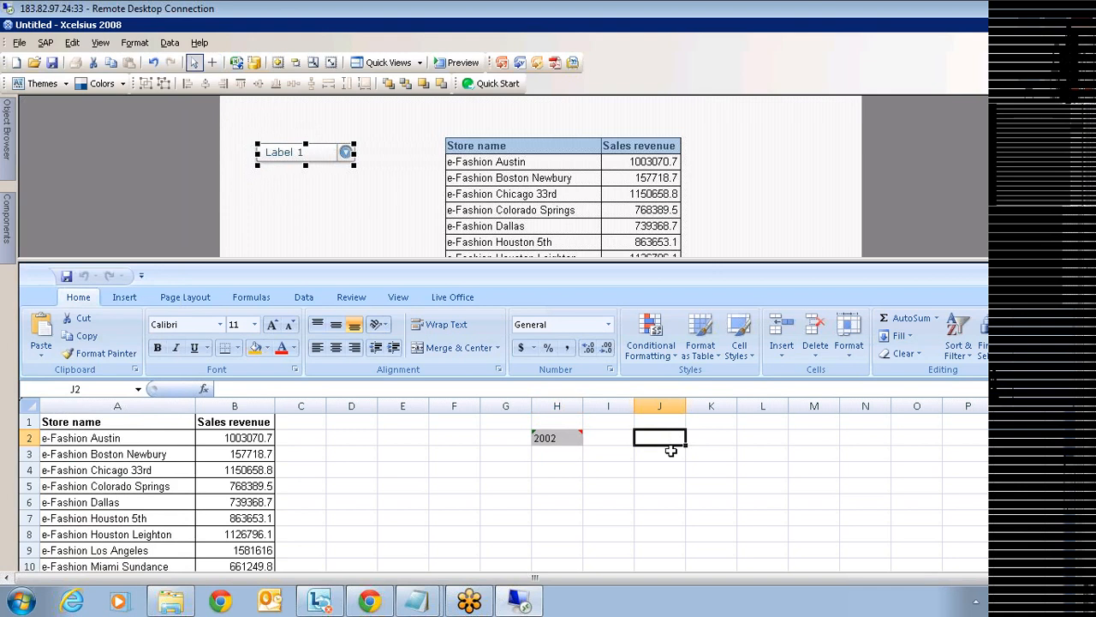
{"action": "type", "text": "2001"}
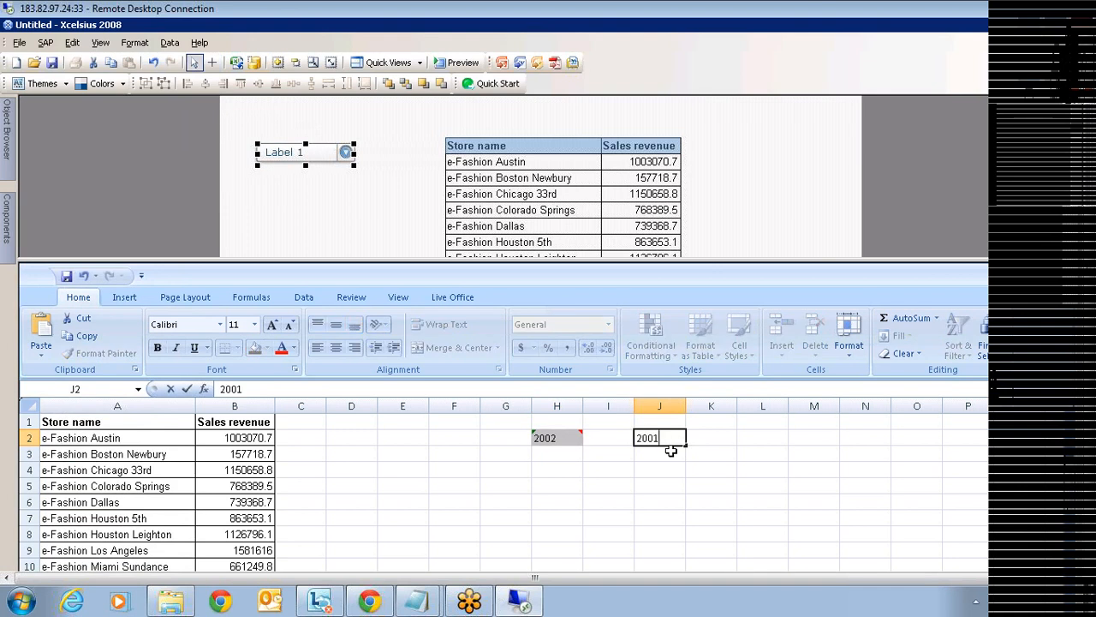
{"action": "key", "text": "Return"}
{"action": "type", "text": "2002"}
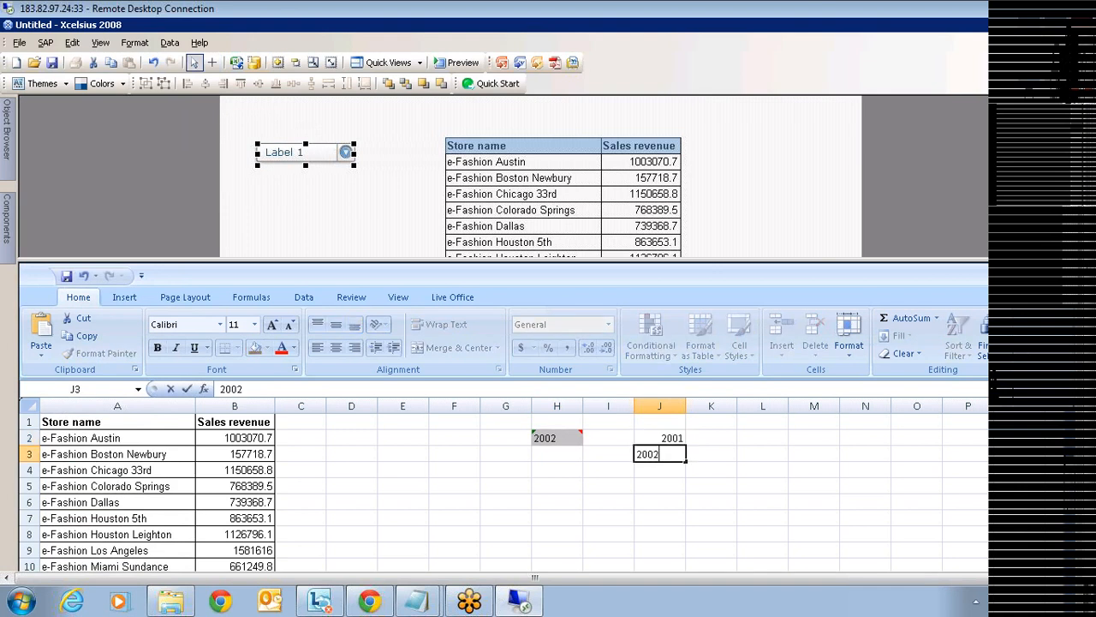
{"action": "key", "text": "Return"}
{"action": "type", "text": "2003"}
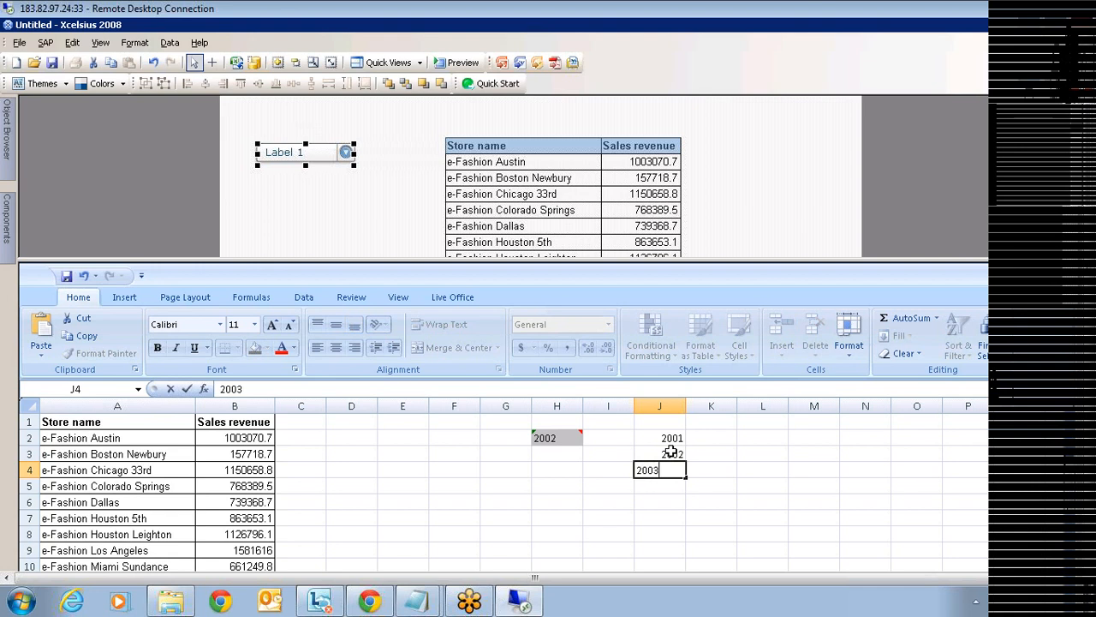
{"action": "key", "text": "Return"}
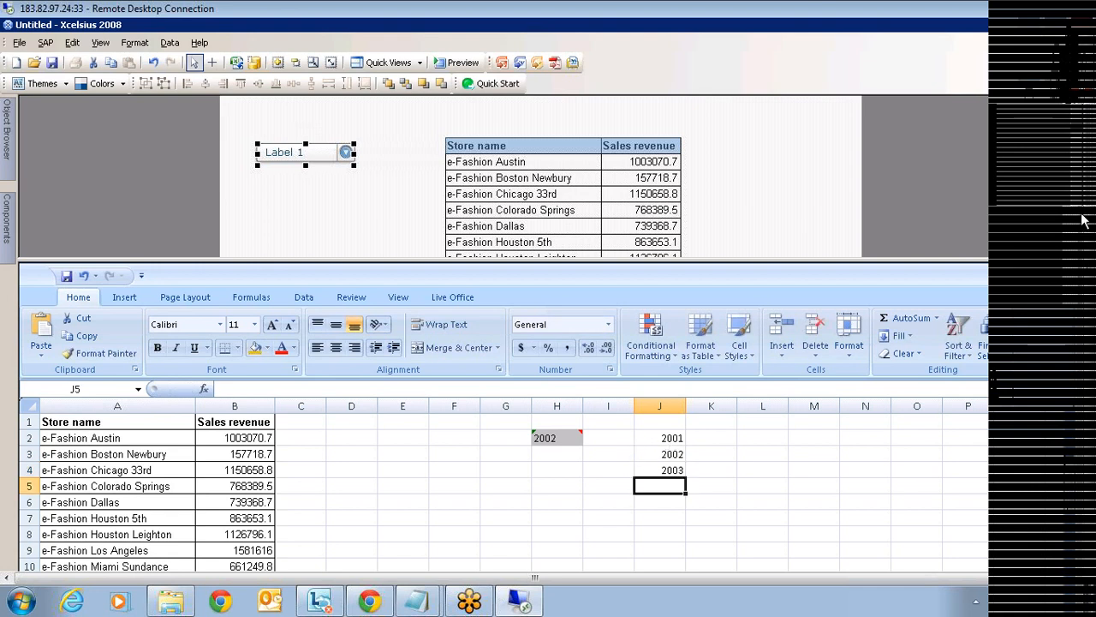
{"action": "mouse_move", "coordinate": [1083, 221]}
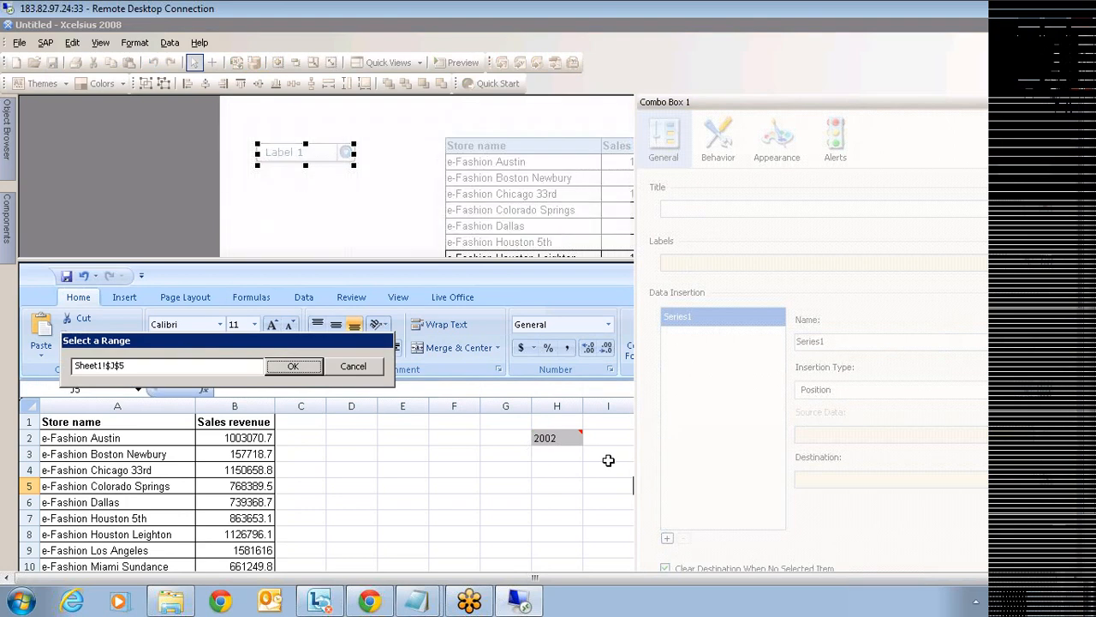
- Set combo box labels to J2:J4, insertion type Label, and destination cell H2
{"action": "left_click_drag", "start_coordinate": [641, 436], "coordinate": [660, 467]}
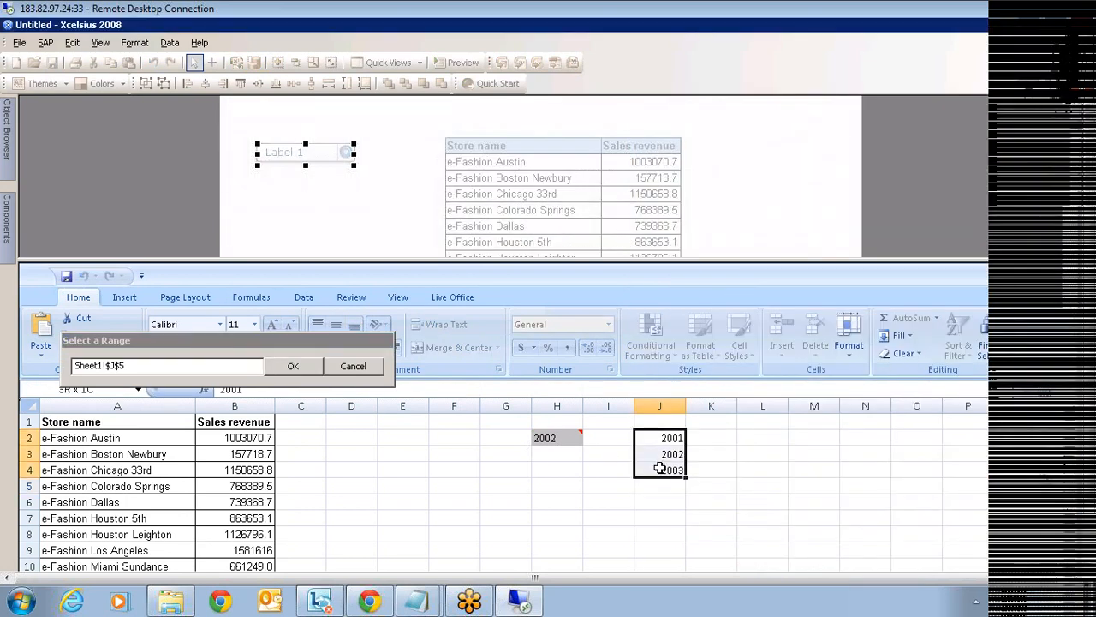
{"action": "left_click", "coordinate": [292, 366]}
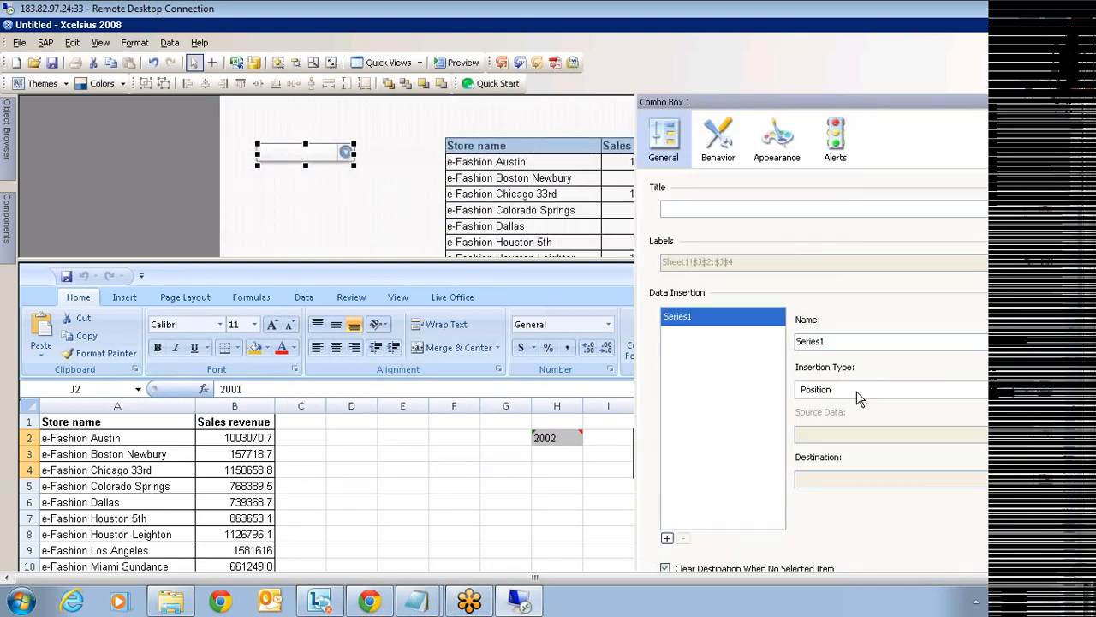
{"action": "left_click", "coordinate": [856, 391]}
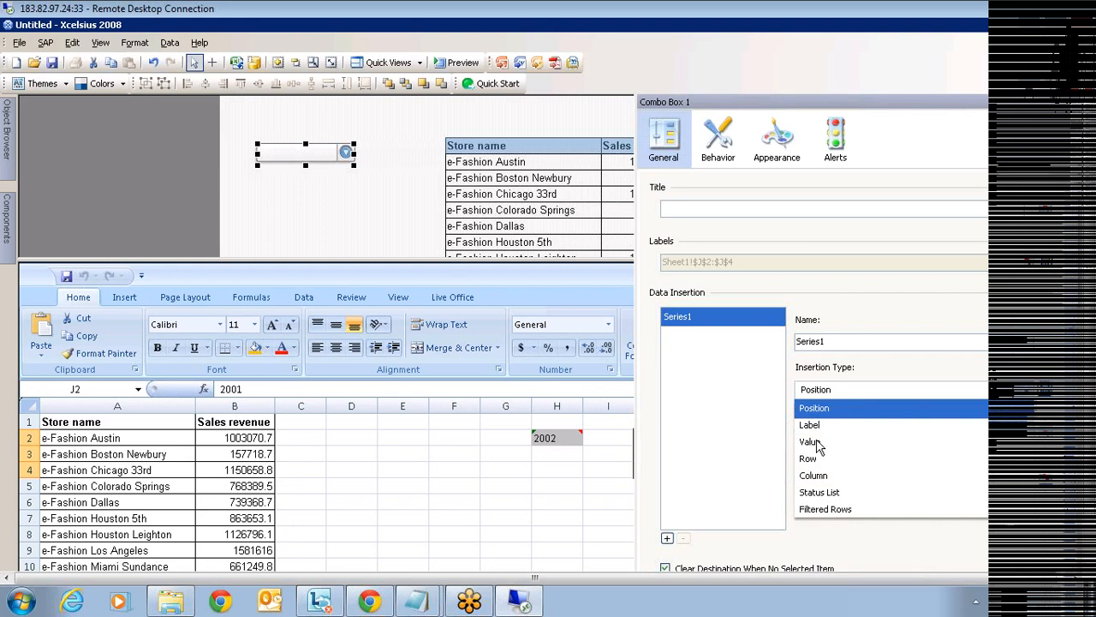
{"action": "left_click", "coordinate": [812, 427]}
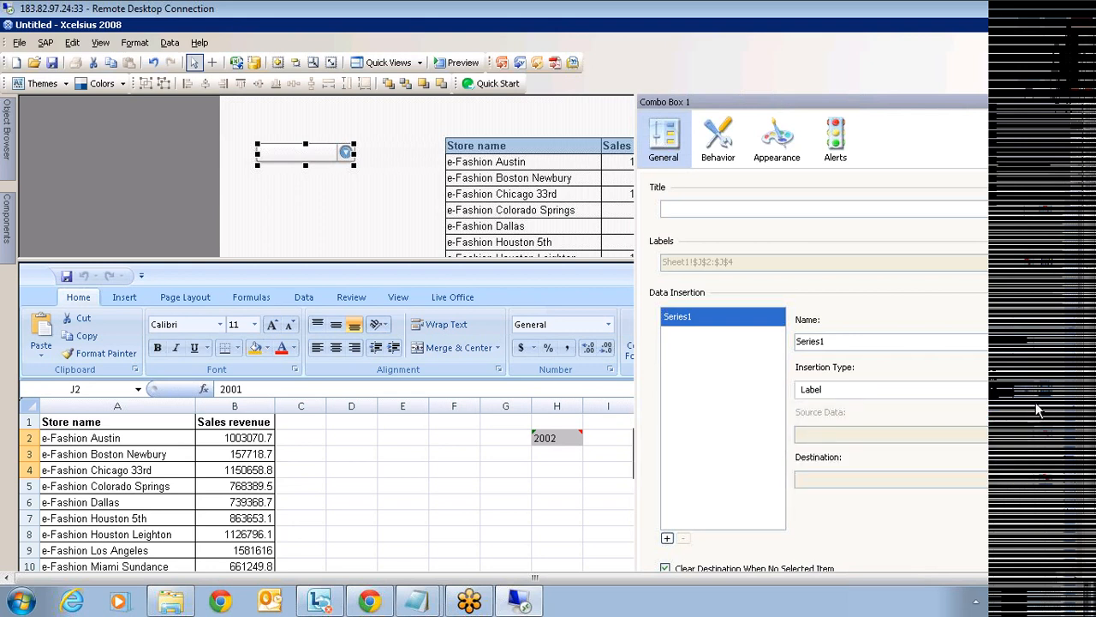
{"action": "left_click", "coordinate": [1041, 478]}
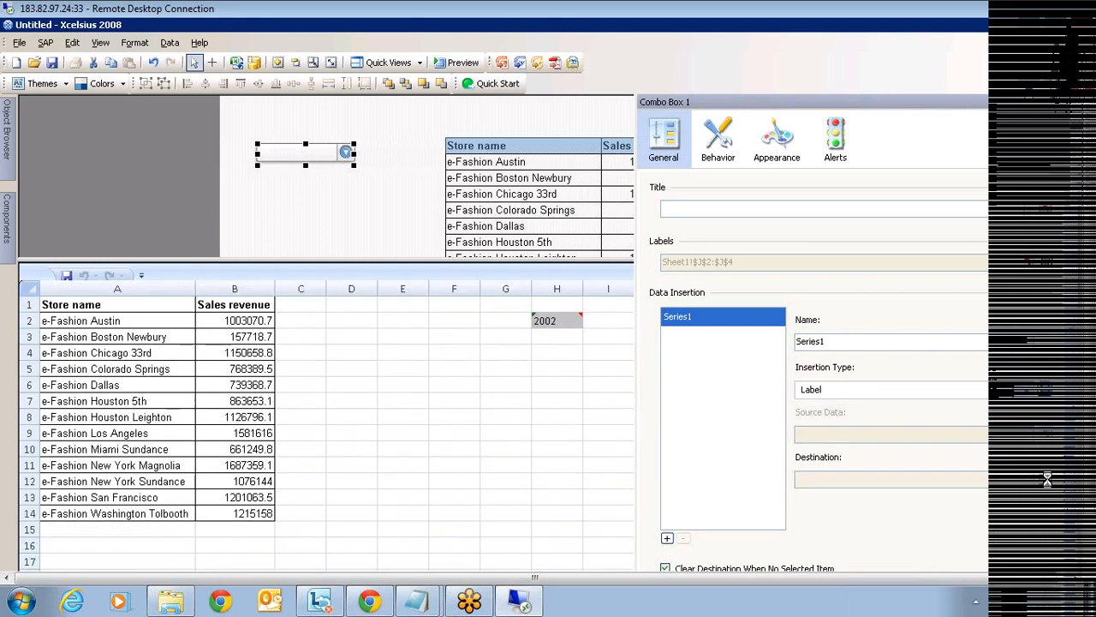
{"action": "left_click", "coordinate": [554, 439]}
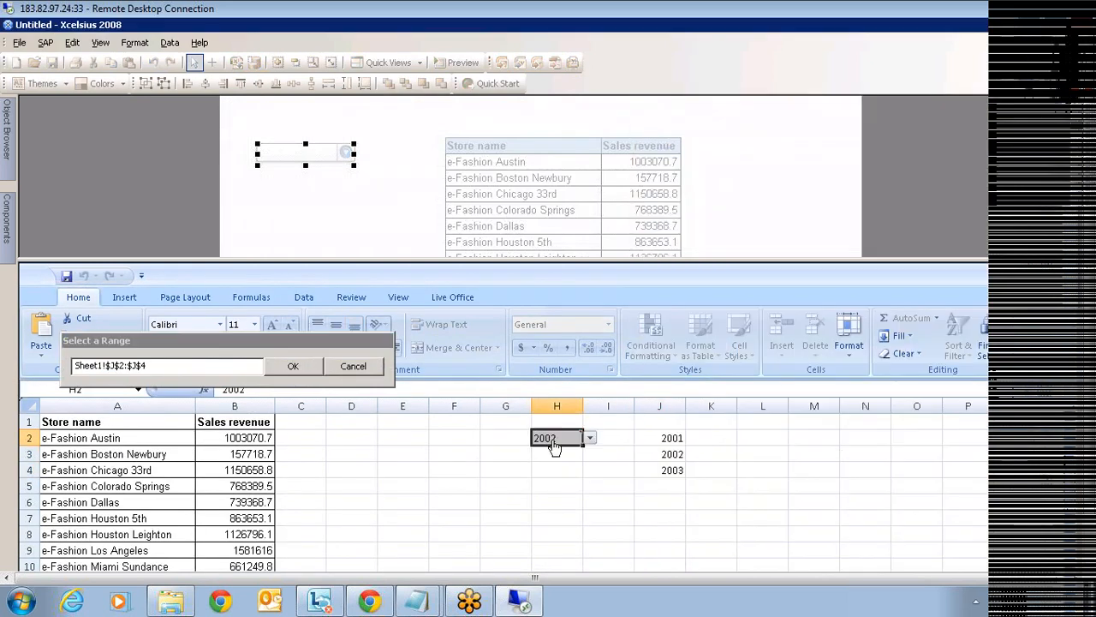
{"action": "left_click", "coordinate": [291, 367]}
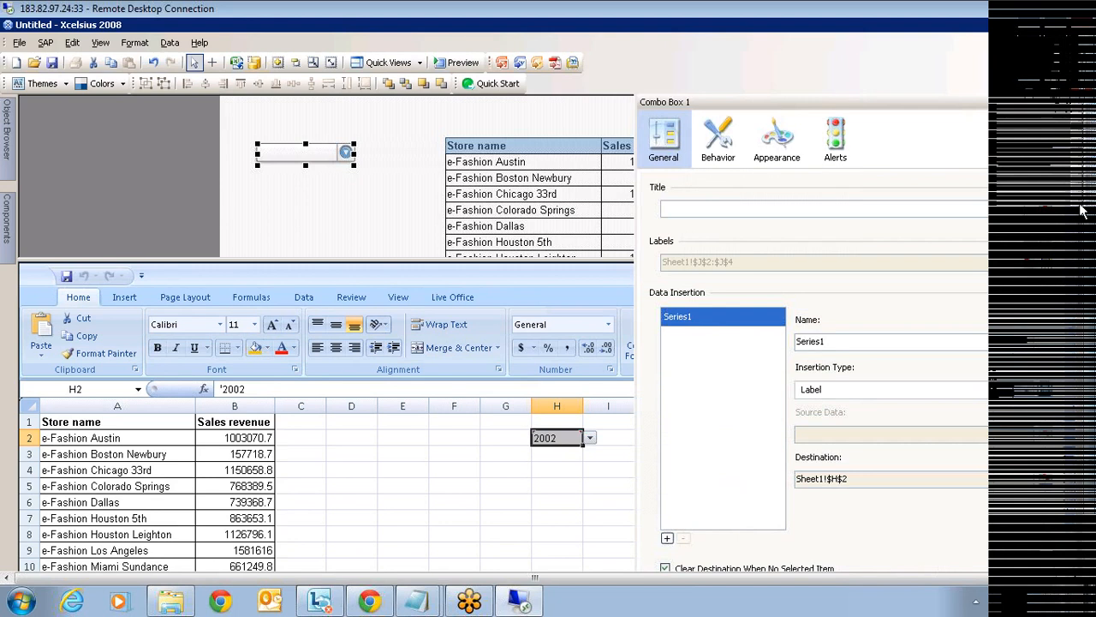
{"action": "left_click", "coordinate": [717, 137]}
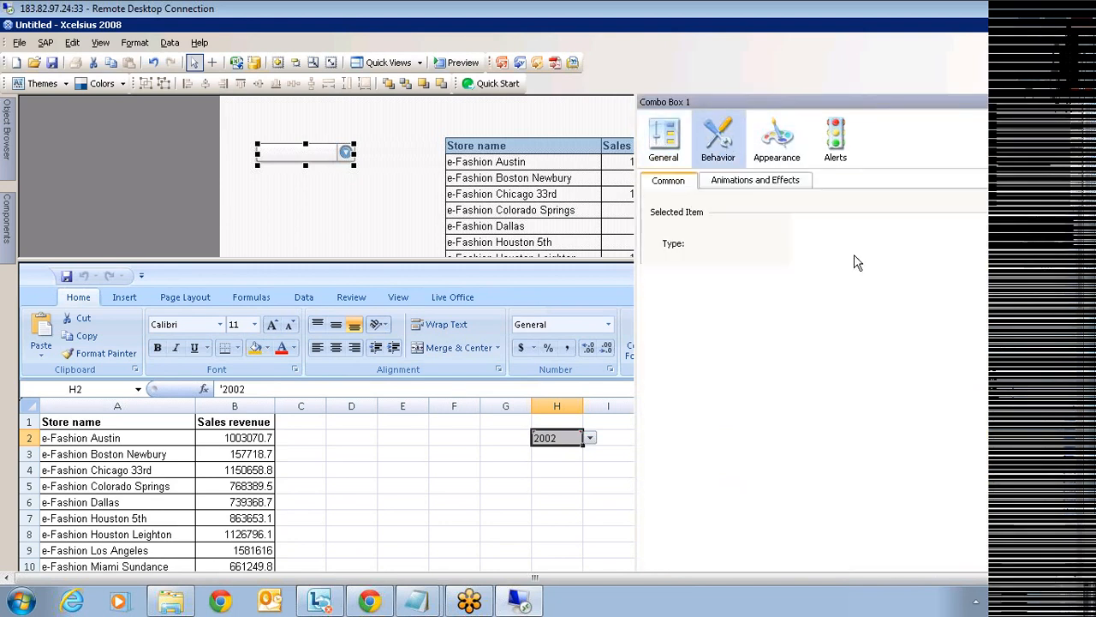
- Set the combo box's Selected Item to Label 1 so it shows 2001, and close properties
{"action": "left_click", "coordinate": [965, 272]}
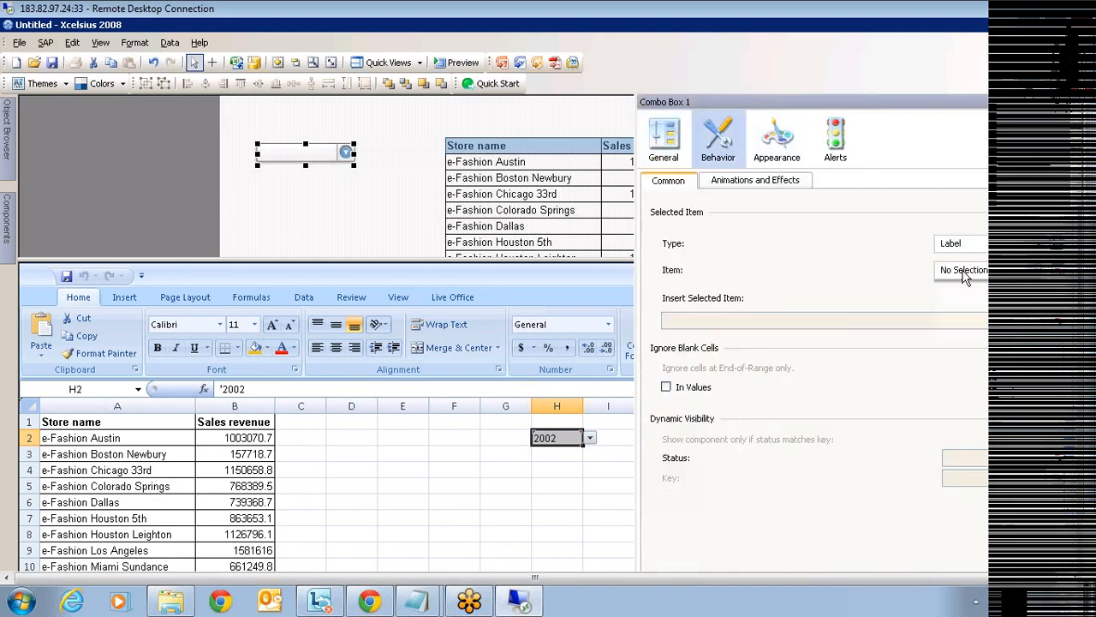
{"action": "left_click", "coordinate": [957, 290]}
{"action": "left_click", "coordinate": [472, 275]}
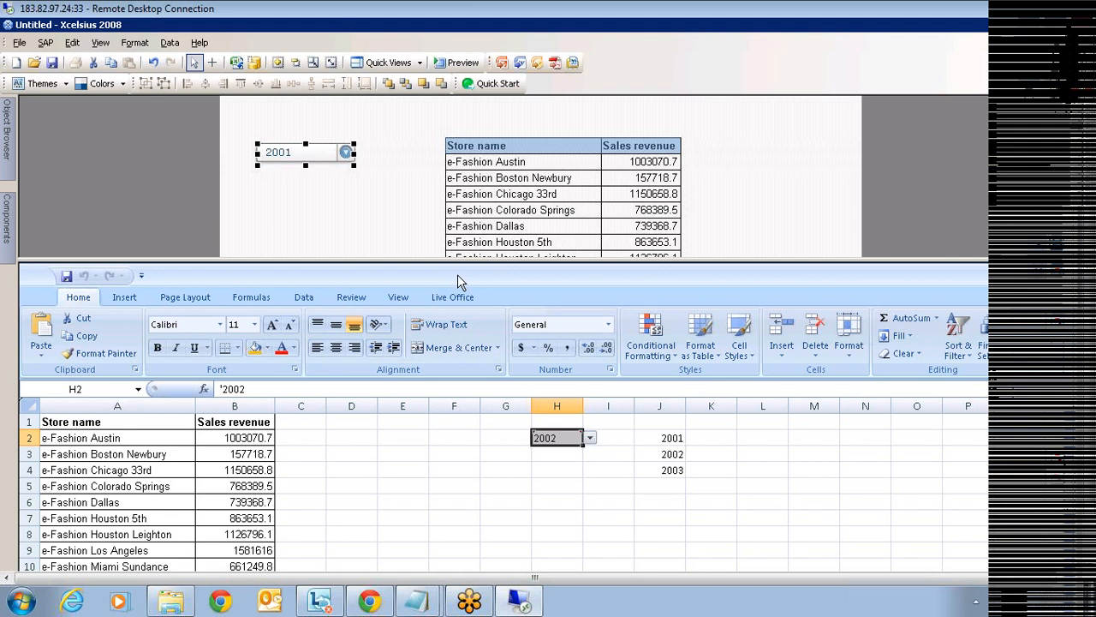
- Add the existing eFashion Live Office connection in the Data Manager
{"action": "left_click", "coordinate": [255, 64]}
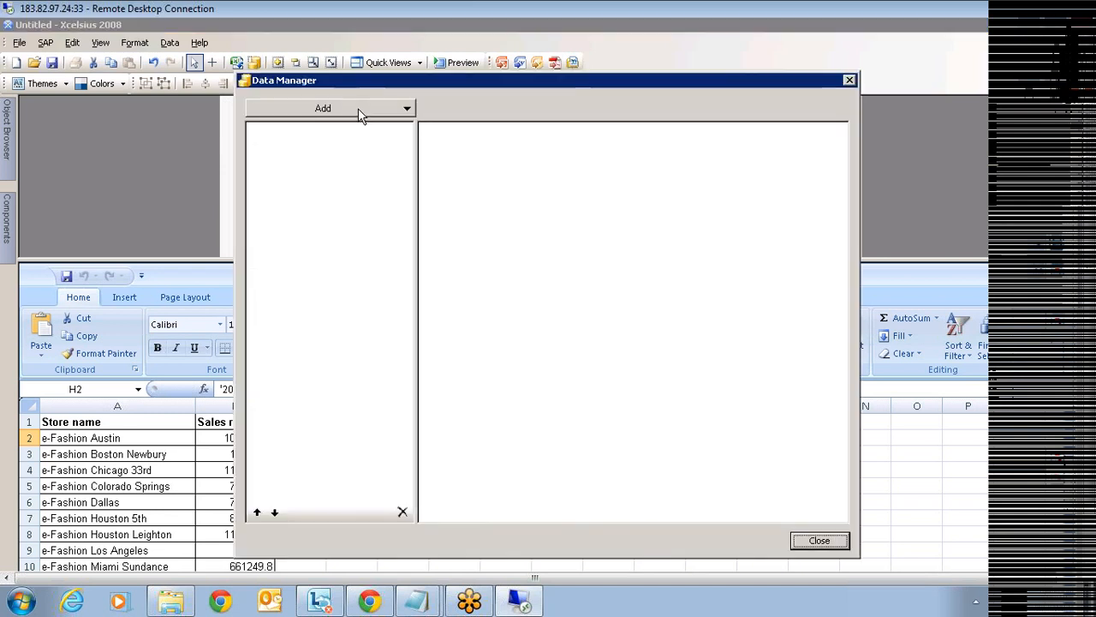
{"action": "left_click", "coordinate": [359, 112]}
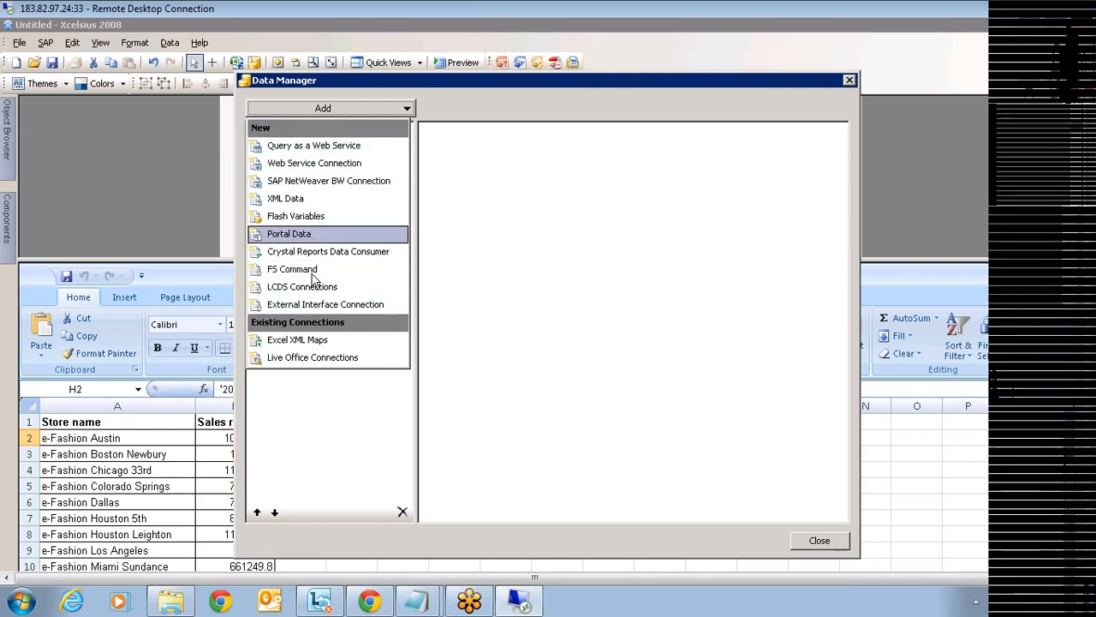
{"action": "left_click", "coordinate": [312, 364]}
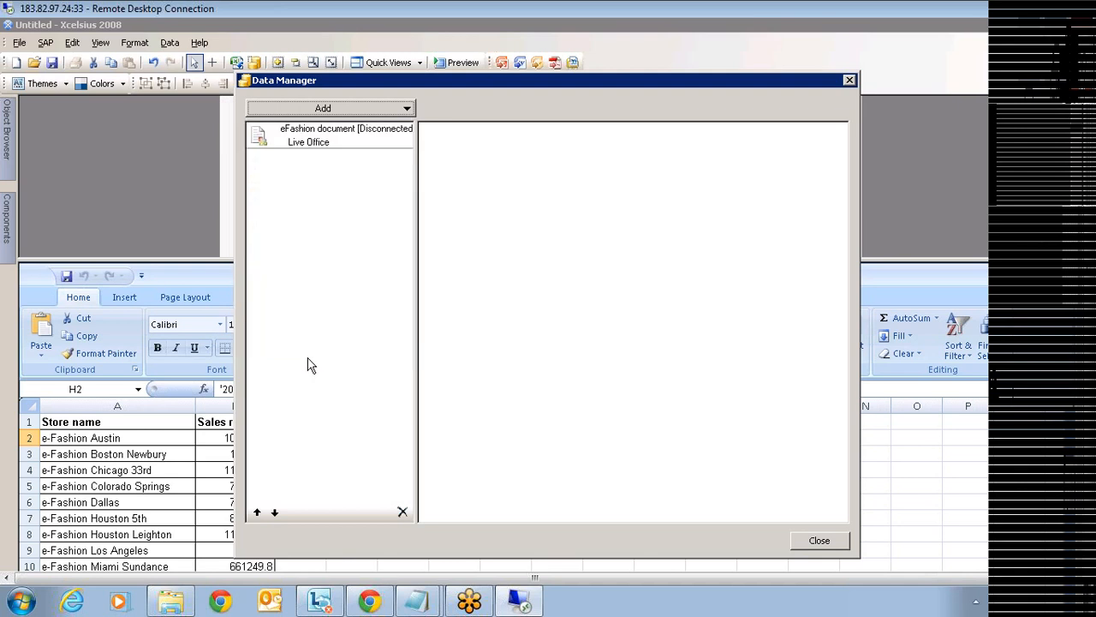
{"action": "left_click", "coordinate": [341, 146]}
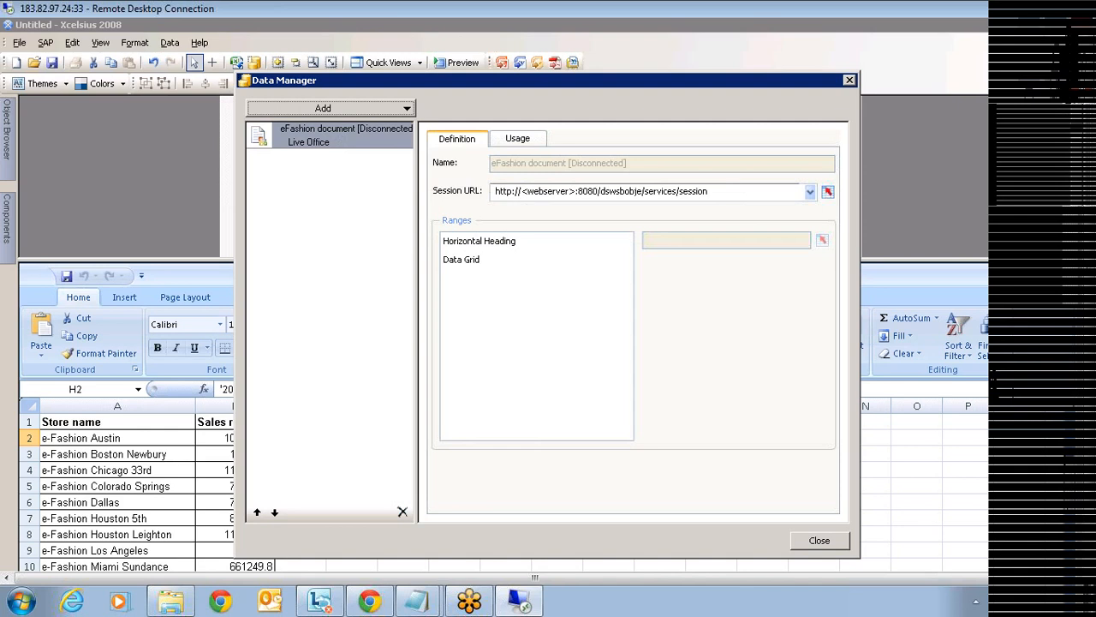
- Replace <webserver> in the session URL with bigsap1
{"action": "left_click_drag", "start_coordinate": [495, 191], "coordinate": [713, 191]}
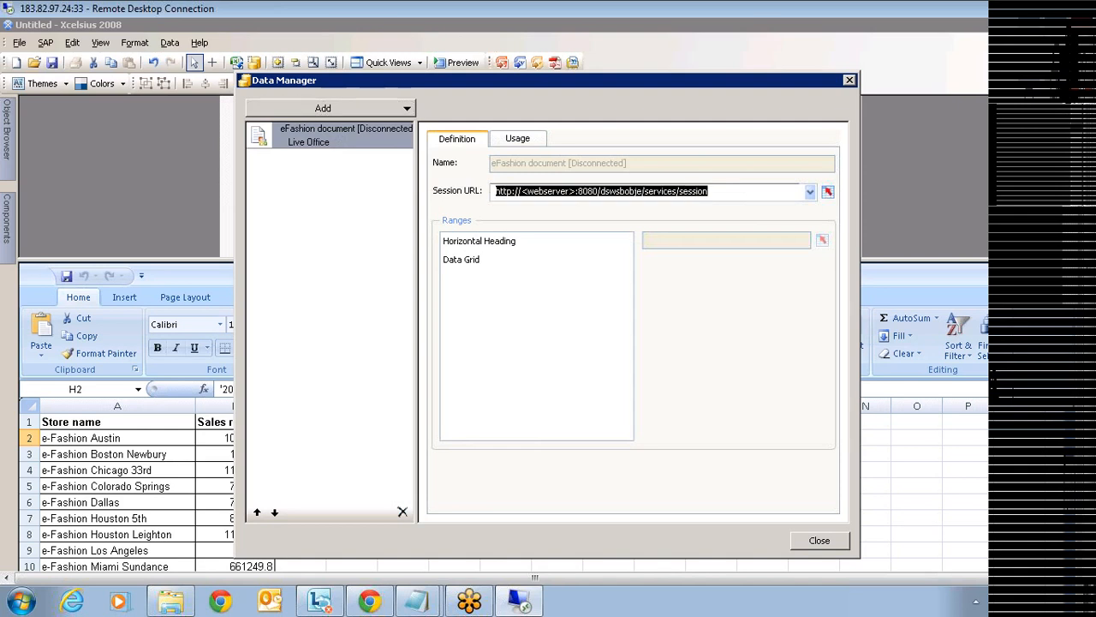
{"action": "left_click", "coordinate": [712, 190]}
{"action": "left_click_drag", "start_coordinate": [576, 191], "coordinate": [522, 191]}
{"action": "type", "text": "bigsap1"}
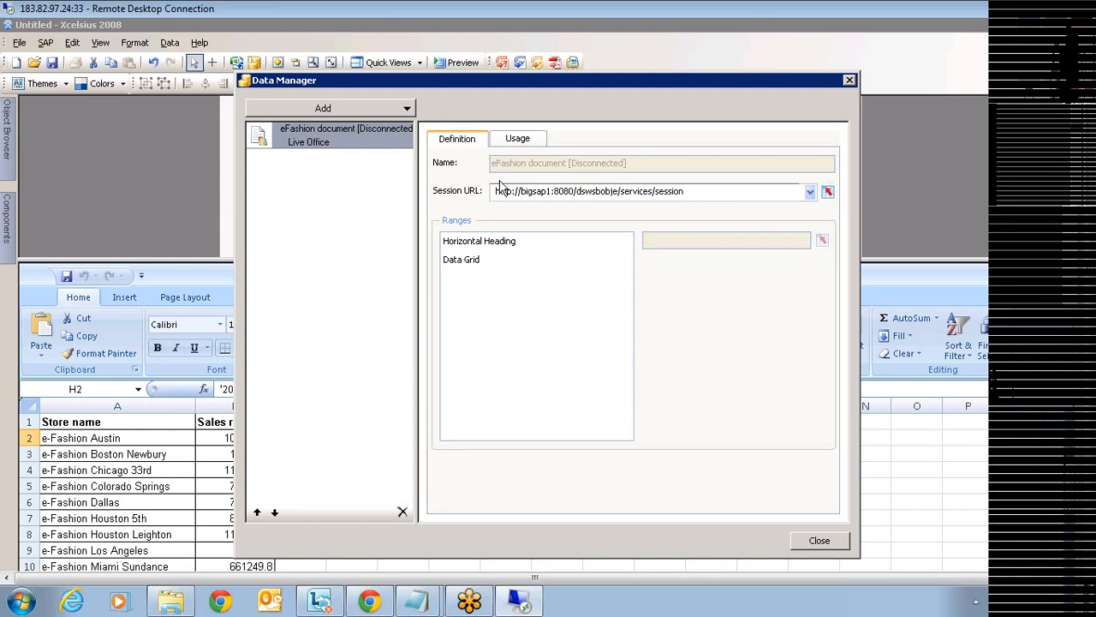
{"action": "left_click", "coordinate": [519, 140]}
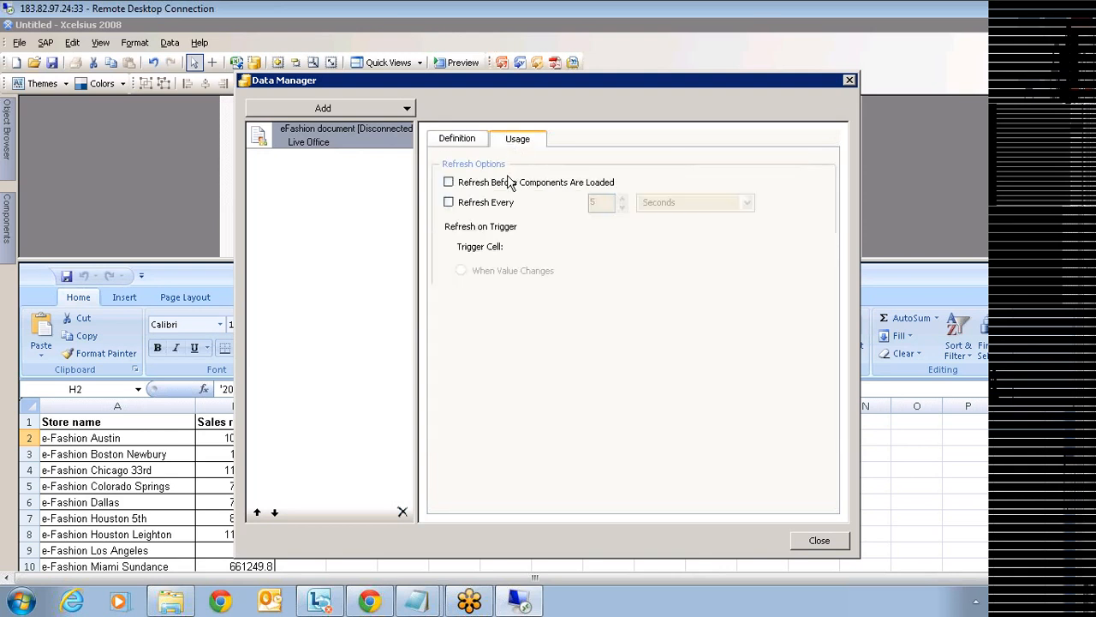
- Refresh before components load and whenever Sheet1!$H$2 changes, then close the Data Manager
{"action": "left_click", "coordinate": [449, 182]}
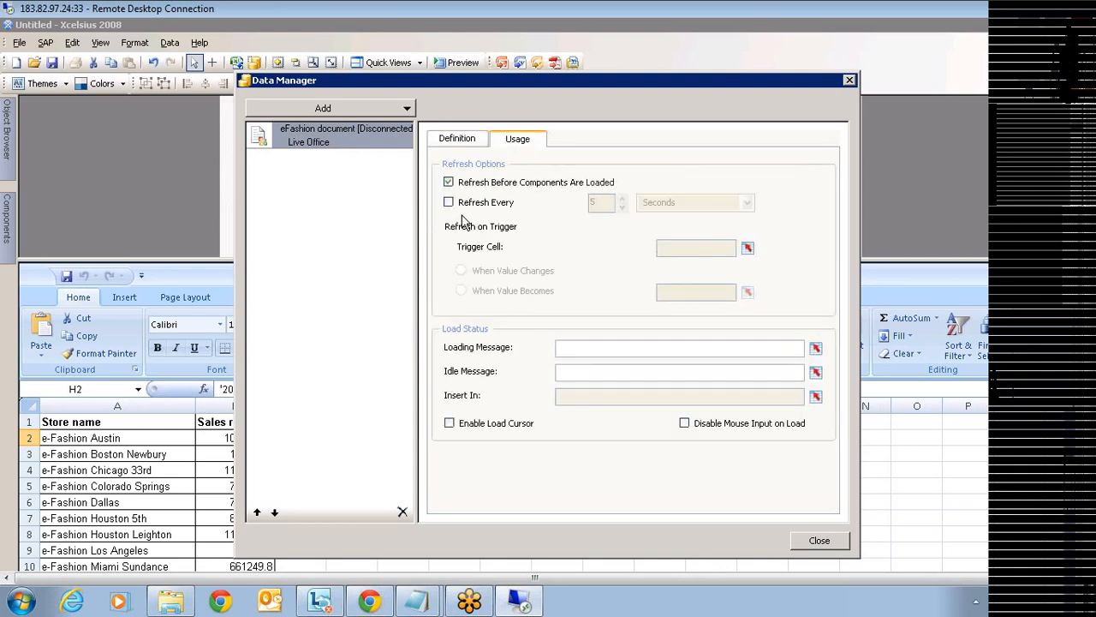
{"action": "left_click", "coordinate": [747, 249]}
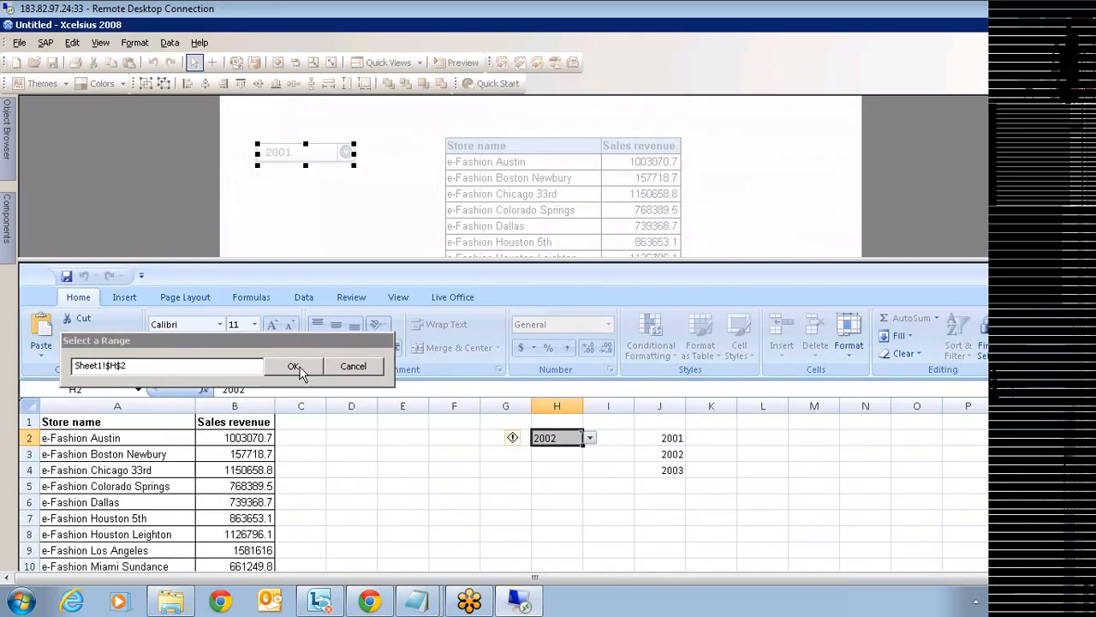
{"action": "left_click", "coordinate": [300, 370]}
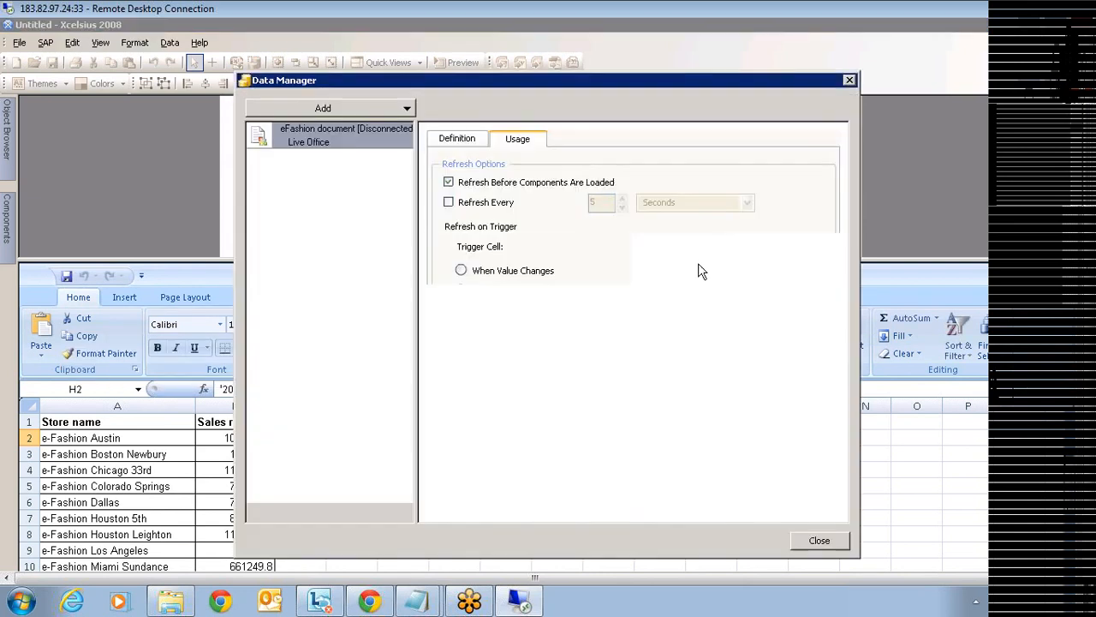
{"action": "left_click", "coordinate": [818, 540]}
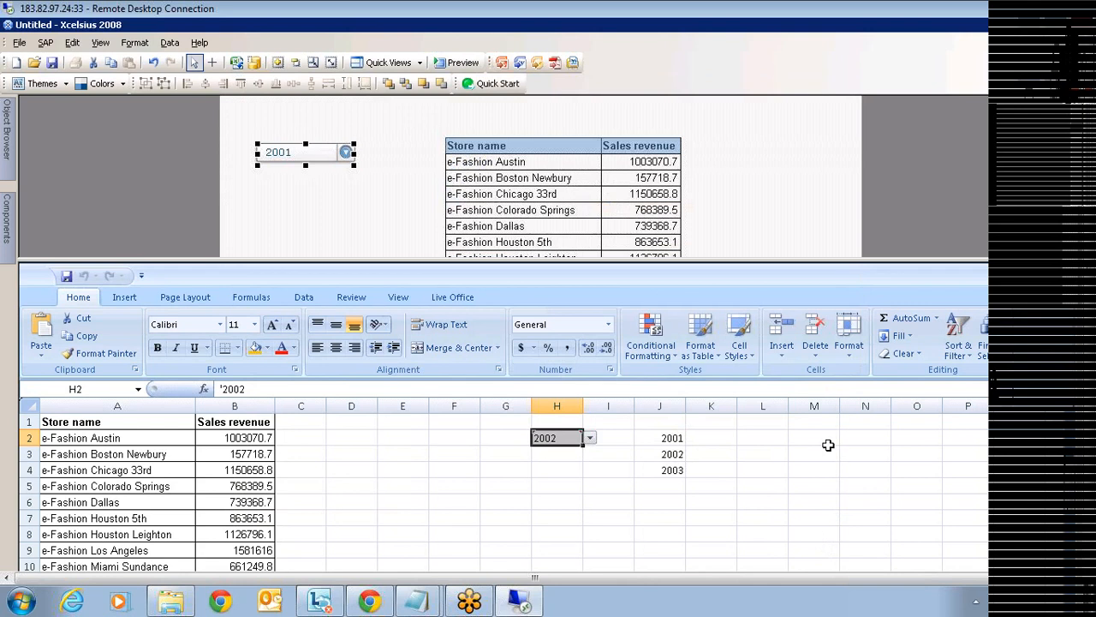
{"action": "left_click", "coordinate": [828, 444]}
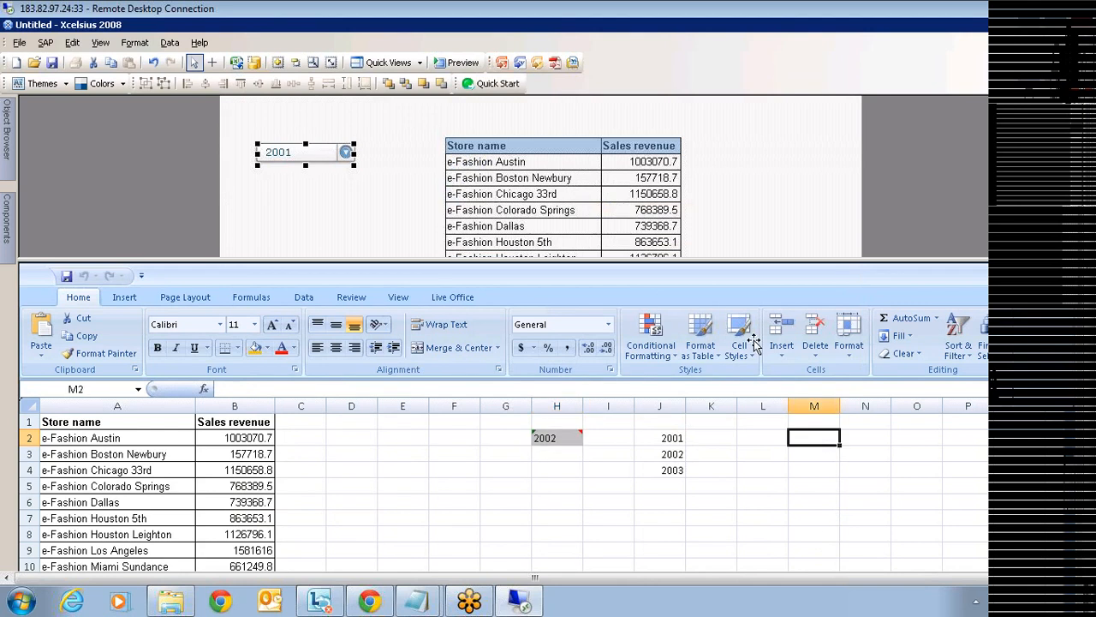
{"action": "left_click", "coordinate": [461, 64]}
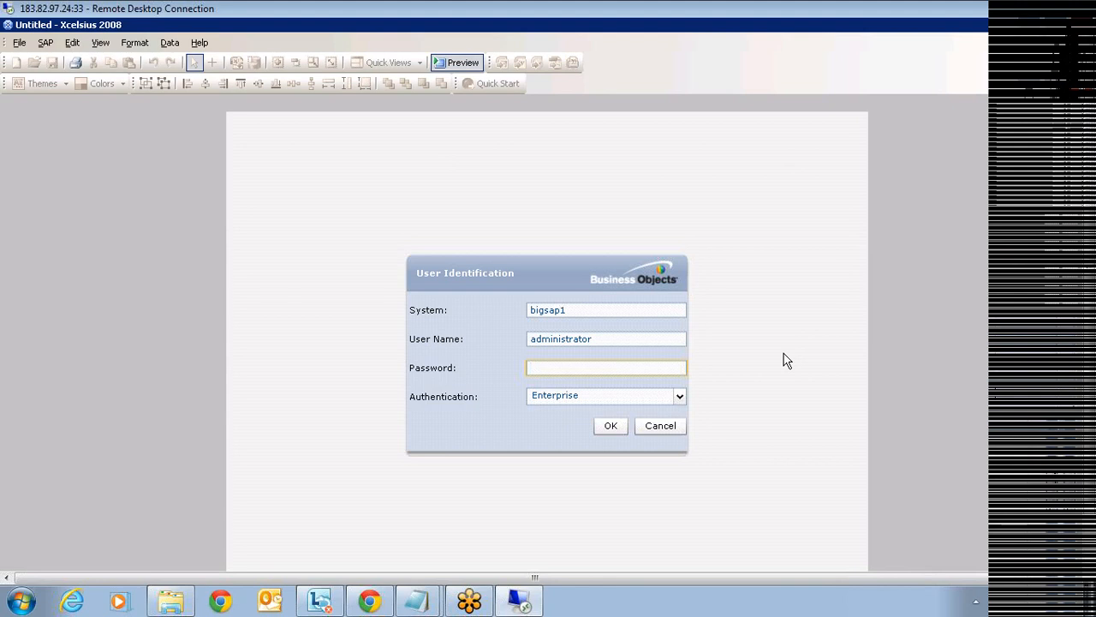
{"action": "type", "text": "******"}
{"action": "key", "text": "Return"}
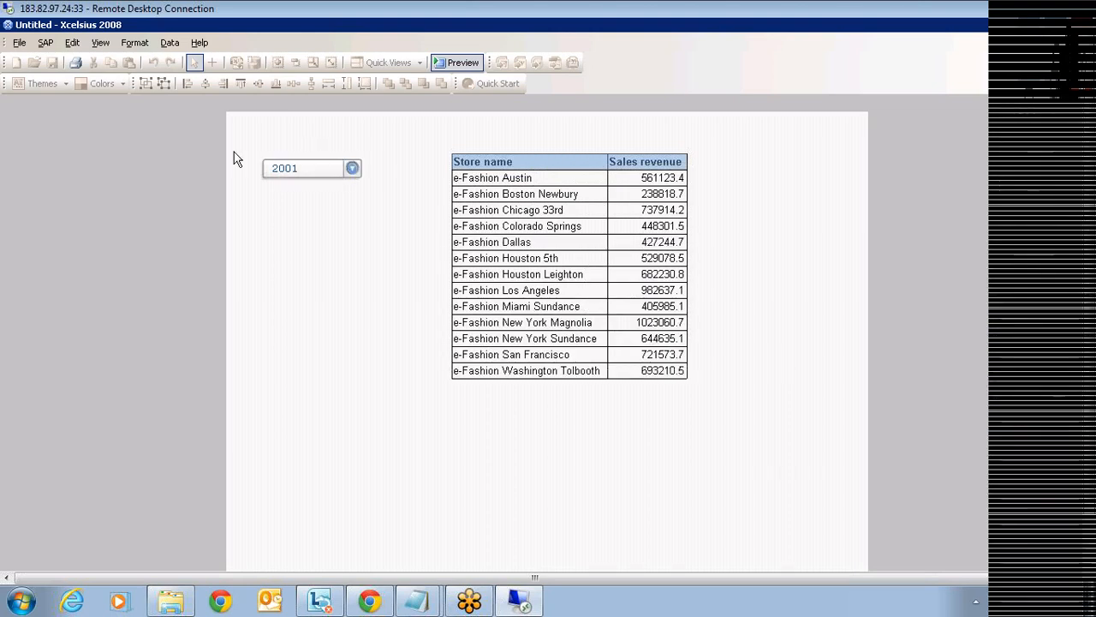
{"action": "left_click", "coordinate": [353, 170]}
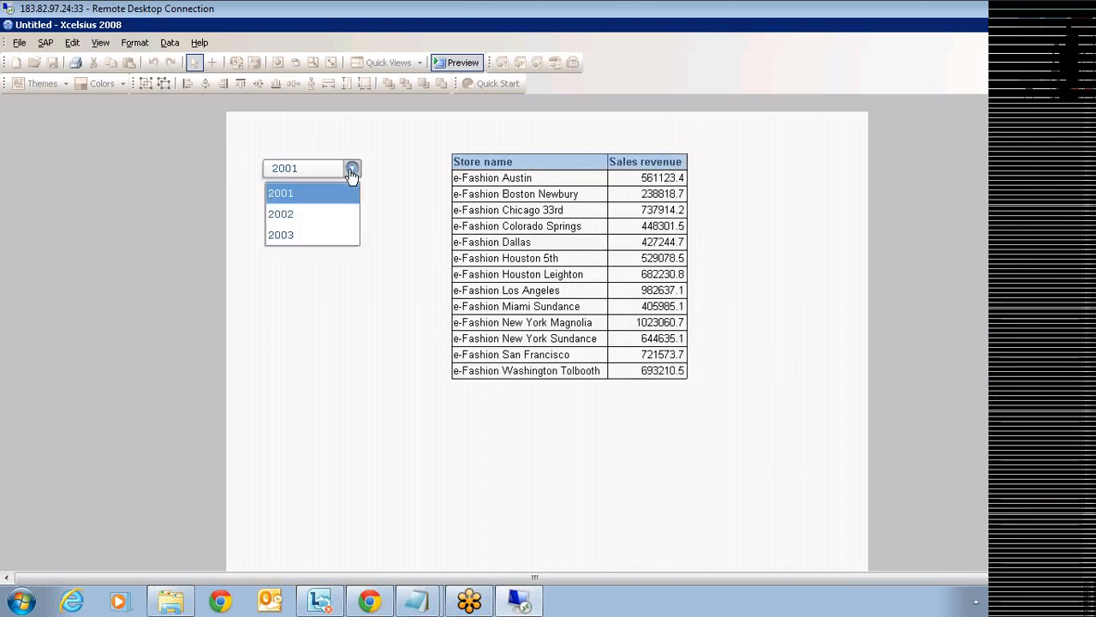
{"action": "left_click", "coordinate": [315, 215]}
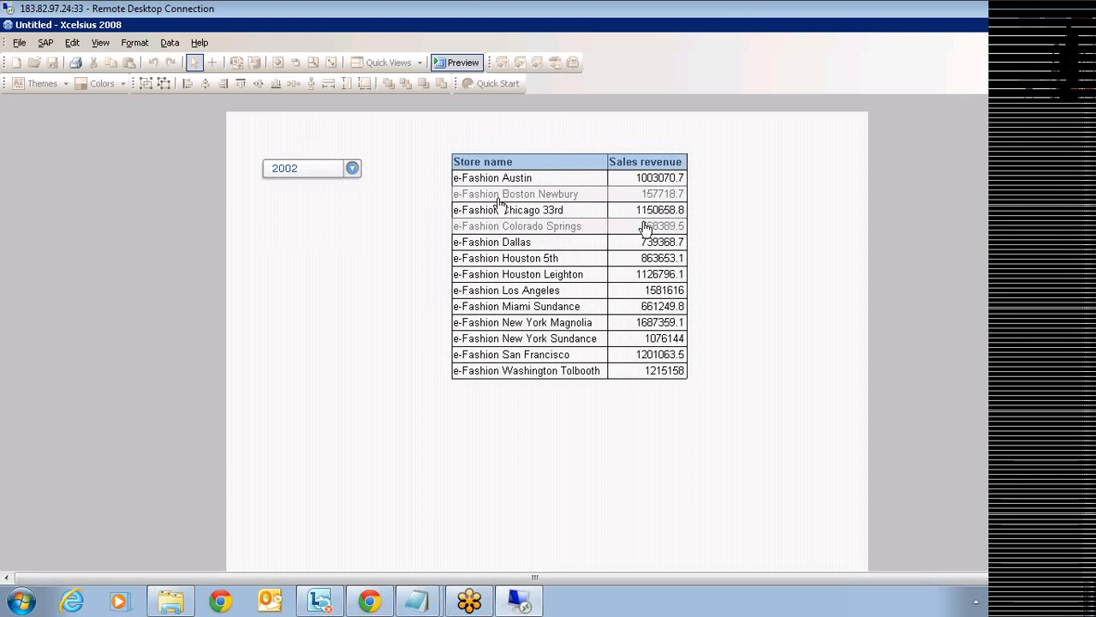
{"action": "left_click", "coordinate": [351, 170]}
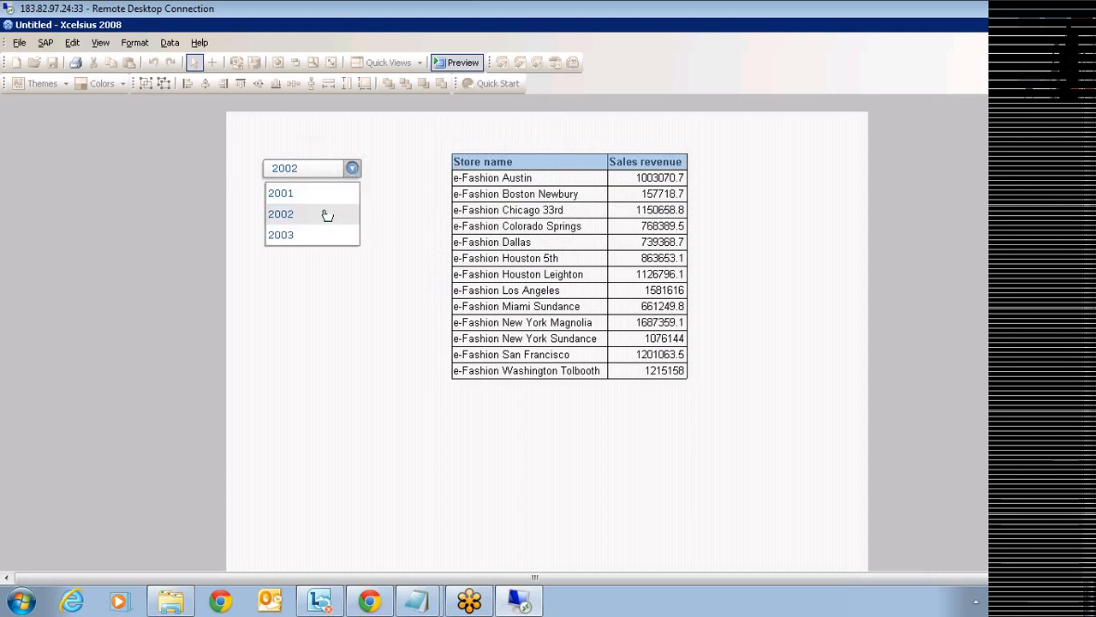
{"action": "left_click", "coordinate": [322, 235]}
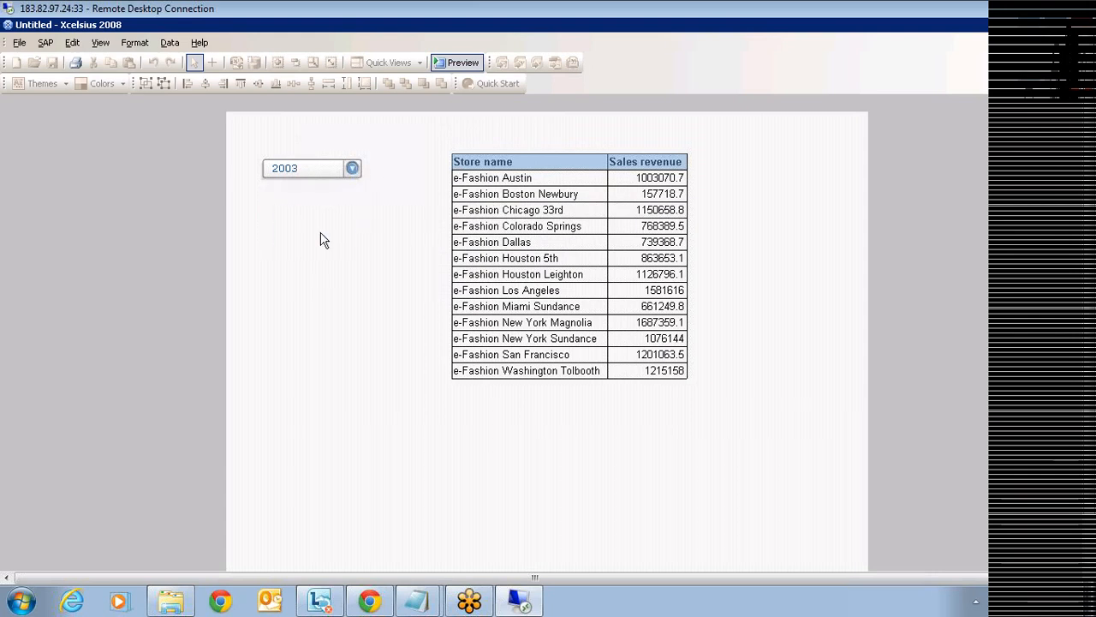
{"action": "left_click", "coordinate": [332, 174]}
{"action": "left_click", "coordinate": [319, 191]}
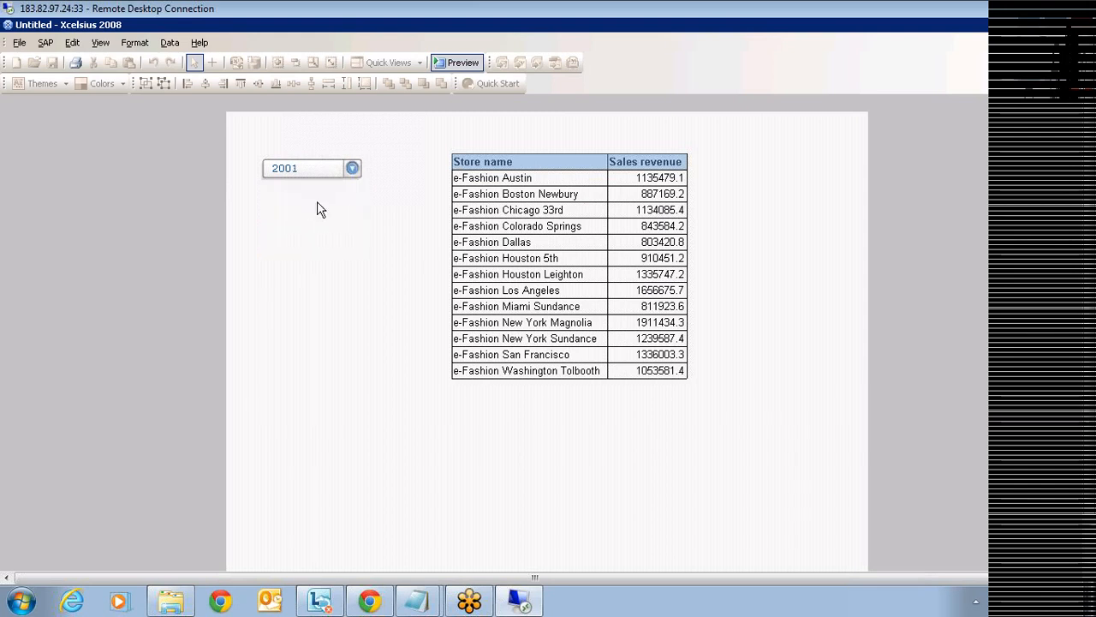
{"action": "left_click", "coordinate": [350, 171]}
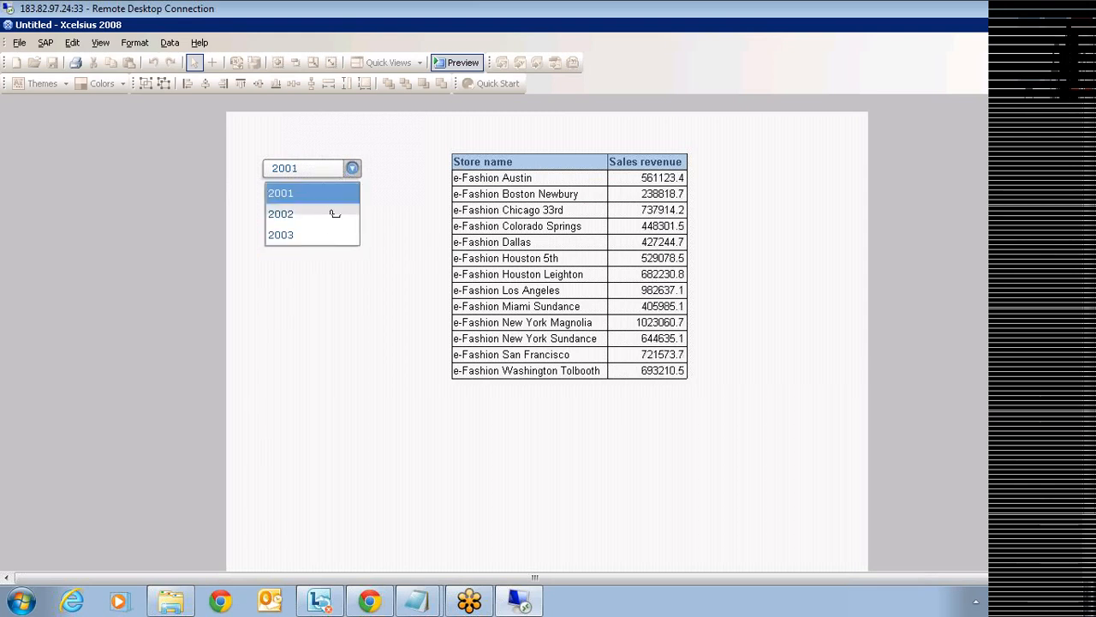
{"action": "left_click", "coordinate": [331, 214]}
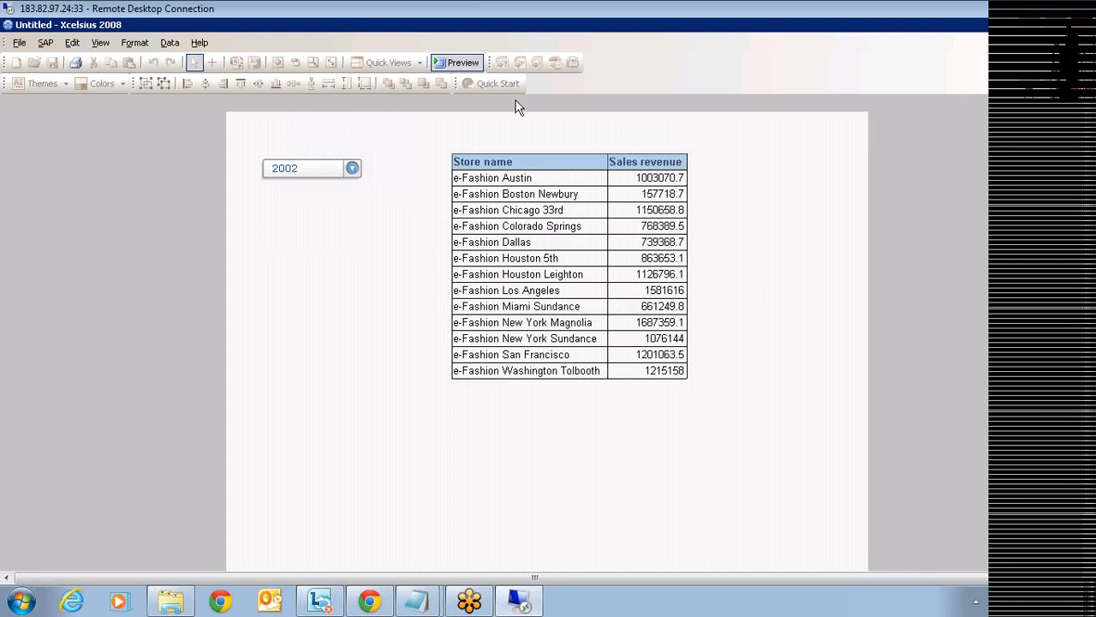
{"action": "left_click", "coordinate": [461, 61]}
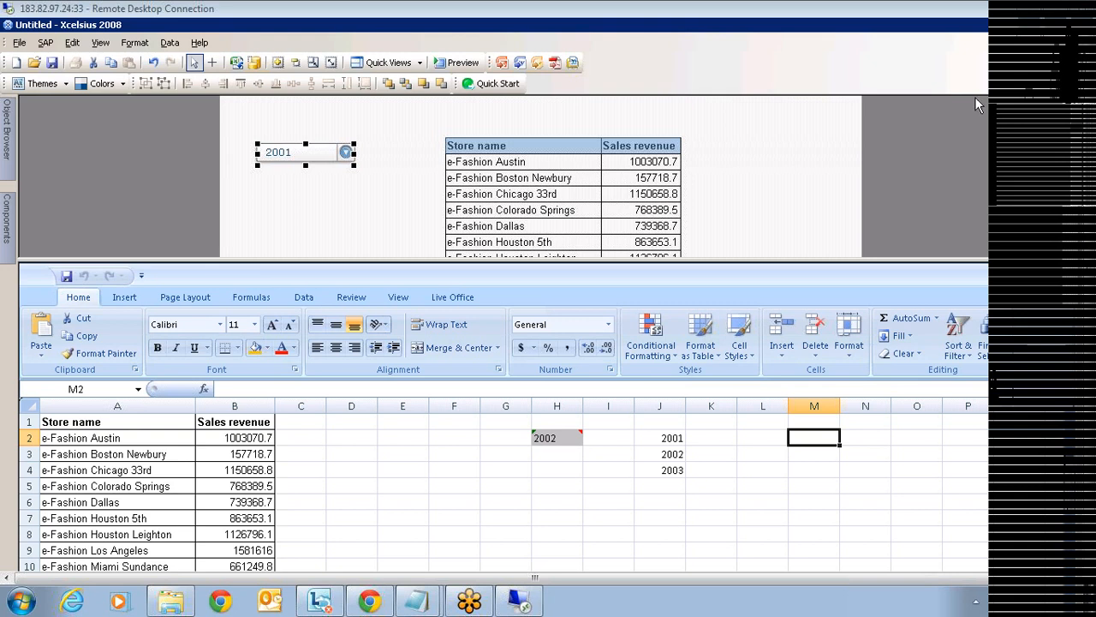
{"action": "left_click", "coordinate": [777, 203]}
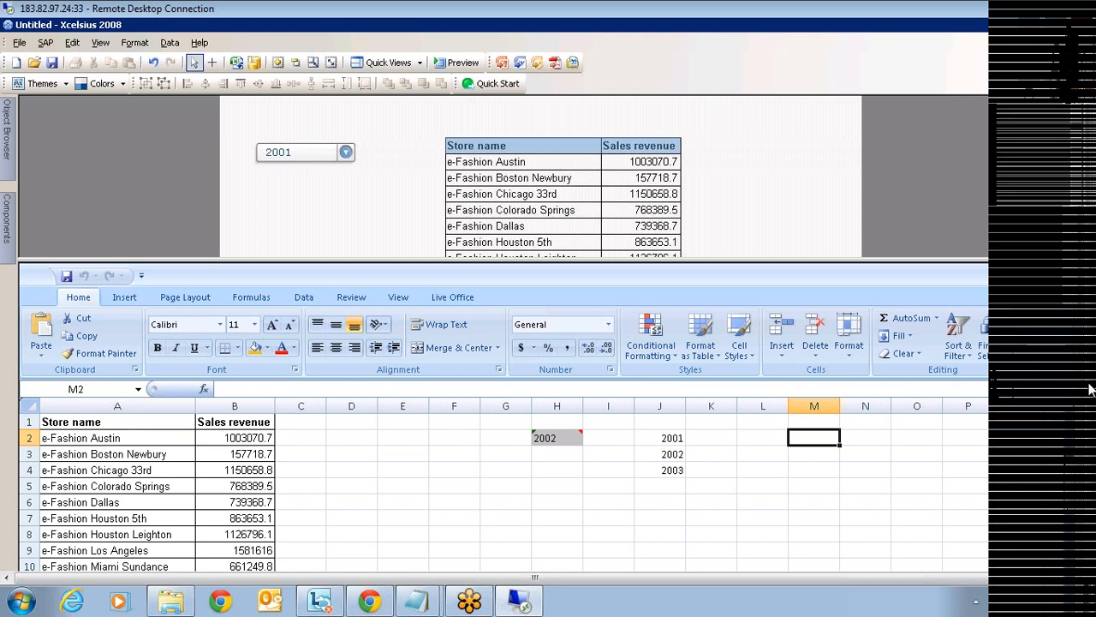
- Scroll the remote desktop down to its taskbar and launch Google Chrome
{"action": "left_click_drag", "start_coordinate": [1089, 384], "coordinate": [1089, 387]}
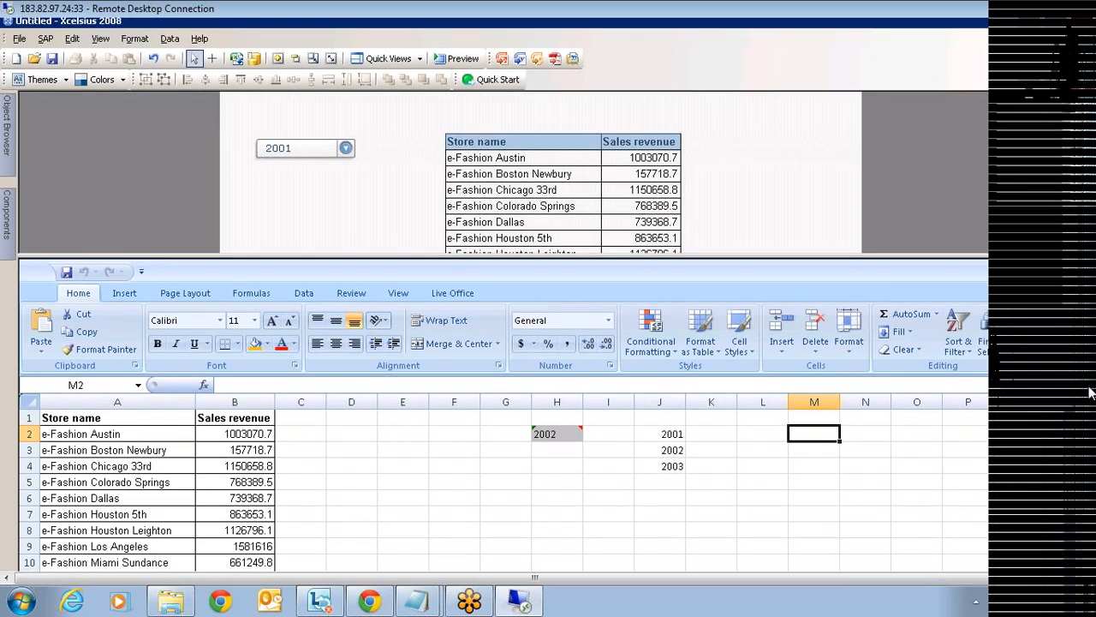
{"action": "left_click_drag", "start_coordinate": [1088, 392], "coordinate": [1089, 440]}
{"action": "left_click", "coordinate": [100, 560]}
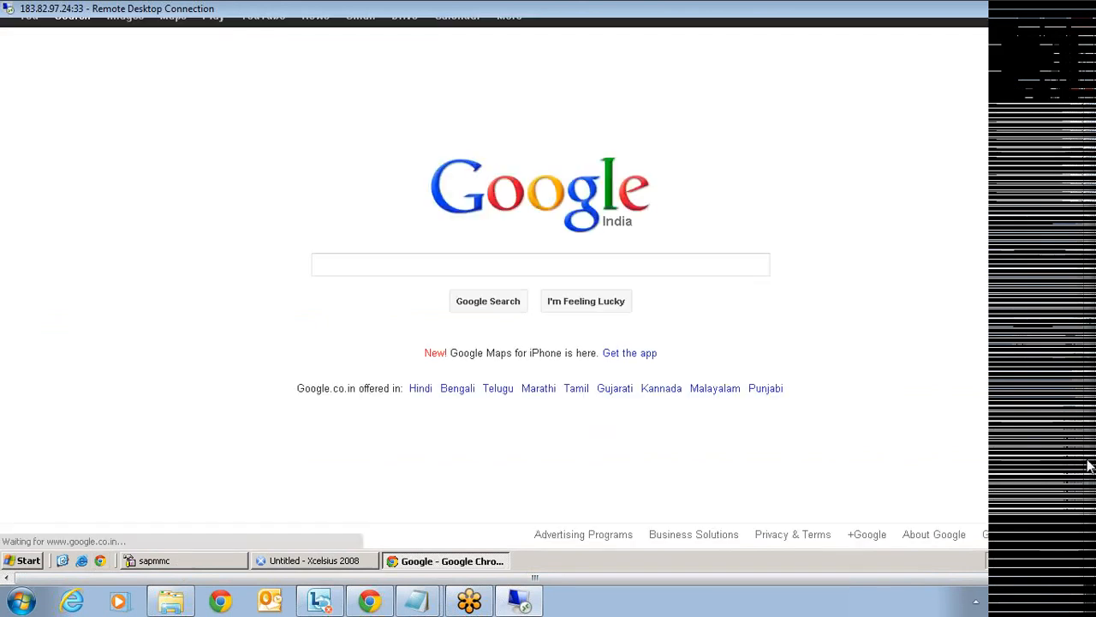
- Search Google for 'centigon gmaps' and open the GMaps Plugin by Centigon product suite page
{"action": "left_click_drag", "start_coordinate": [1089, 465], "coordinate": [1088, 394]}
{"action": "type", "text": "centigo"}
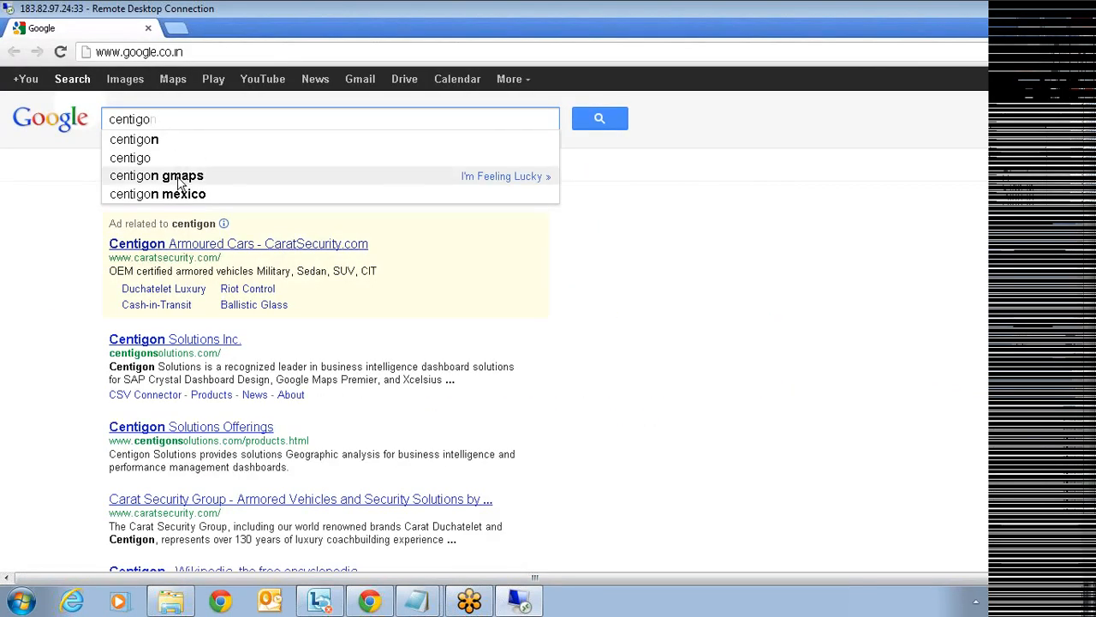
{"action": "left_click", "coordinate": [179, 180]}
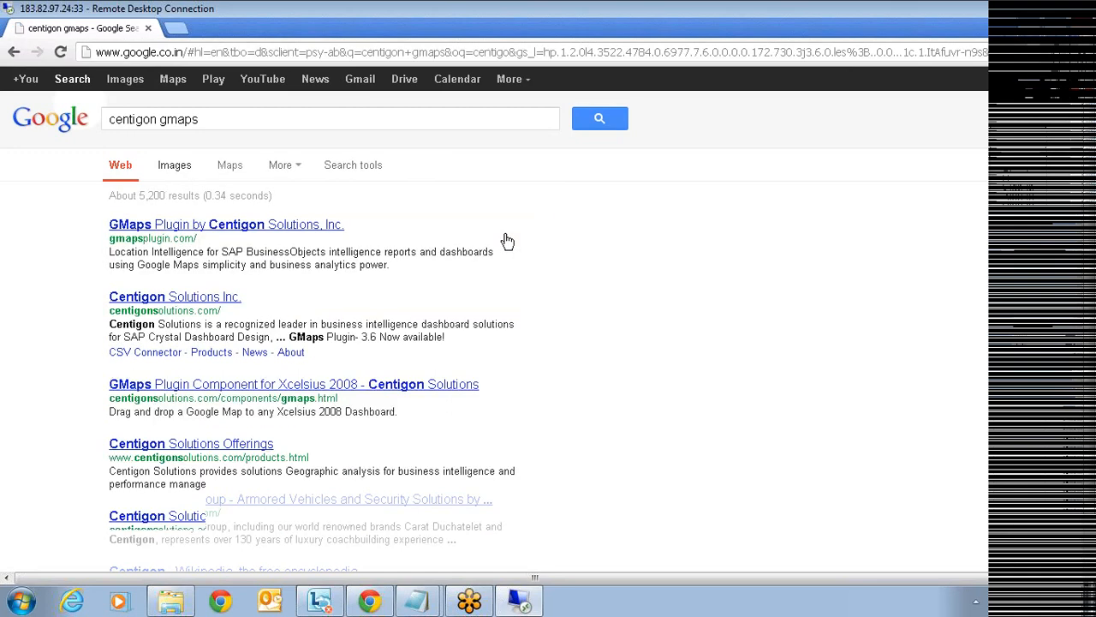
{"action": "left_click", "coordinate": [228, 228]}
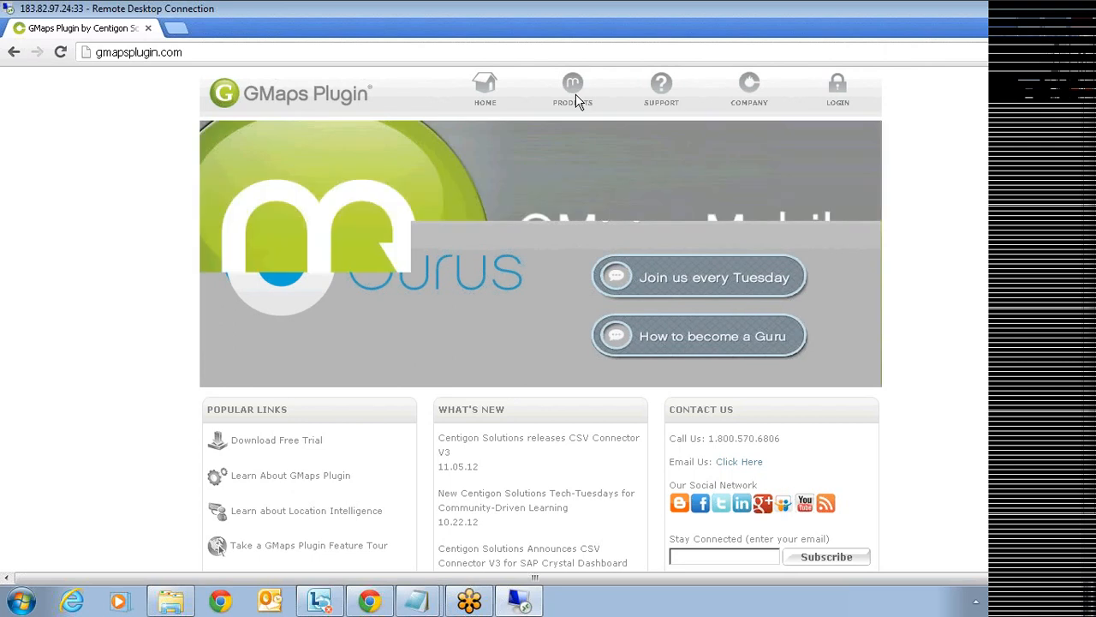
{"action": "left_click", "coordinate": [572, 98]}
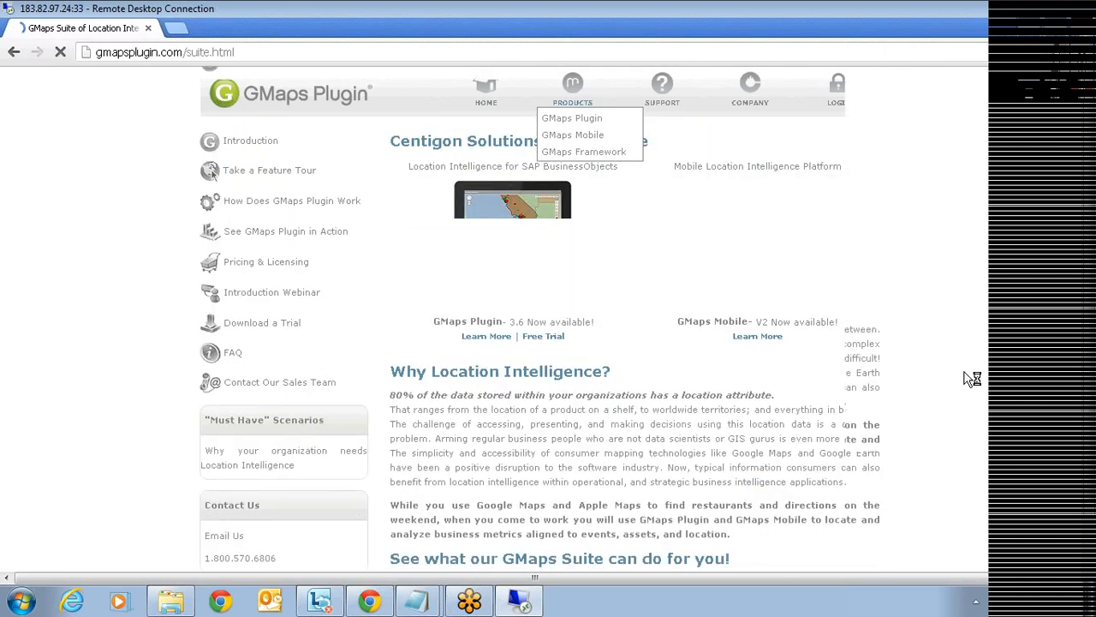
- Open the GMaps Plugin examples in action page
{"action": "scroll", "coordinate": [972, 379], "scroll_direction": "down", "scroll_amount": 1}
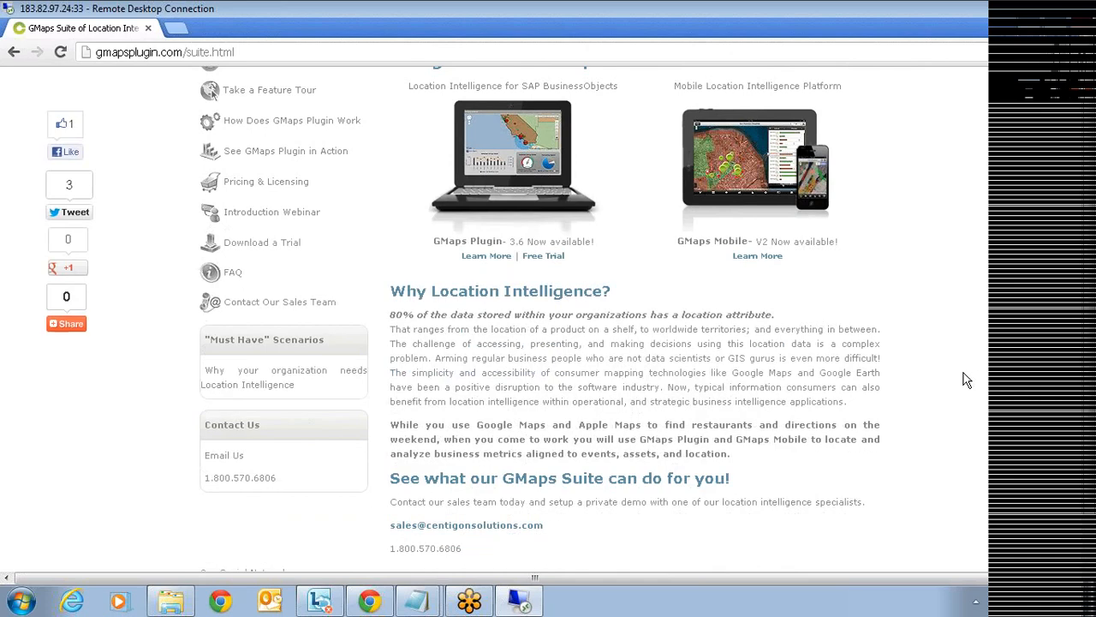
{"action": "scroll", "coordinate": [965, 379], "scroll_direction": "up", "scroll_amount": 1}
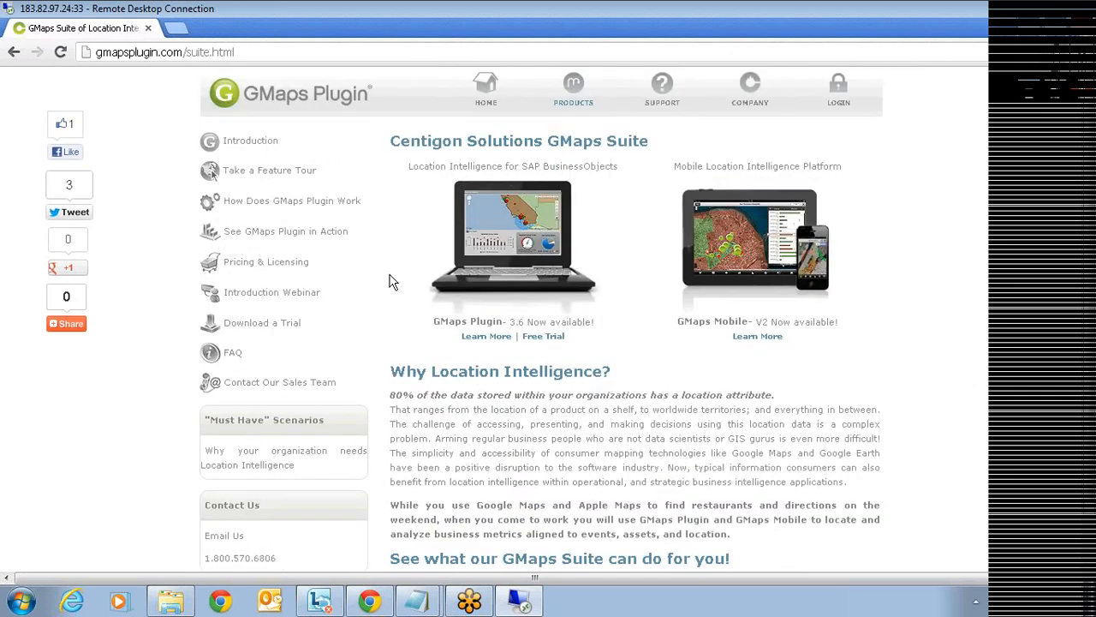
{"action": "left_click", "coordinate": [301, 234]}
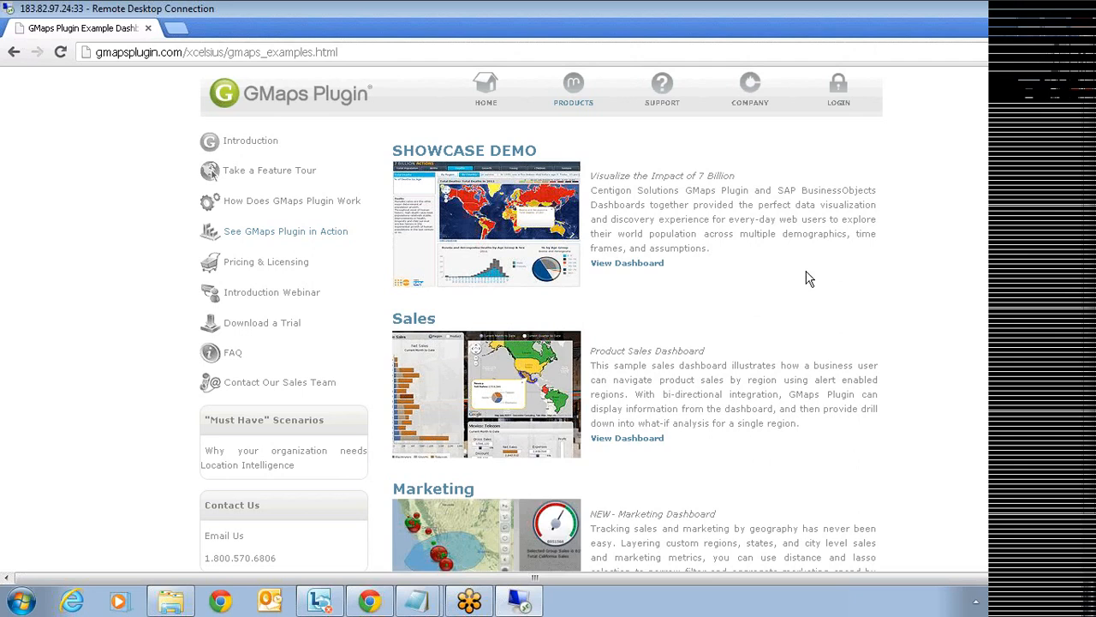
- Scroll down to Emergency Response and open its Earthquake Tracker dashboard in a new tab
{"action": "scroll", "coordinate": [809, 279], "scroll_direction": "down", "scroll_amount": 2}
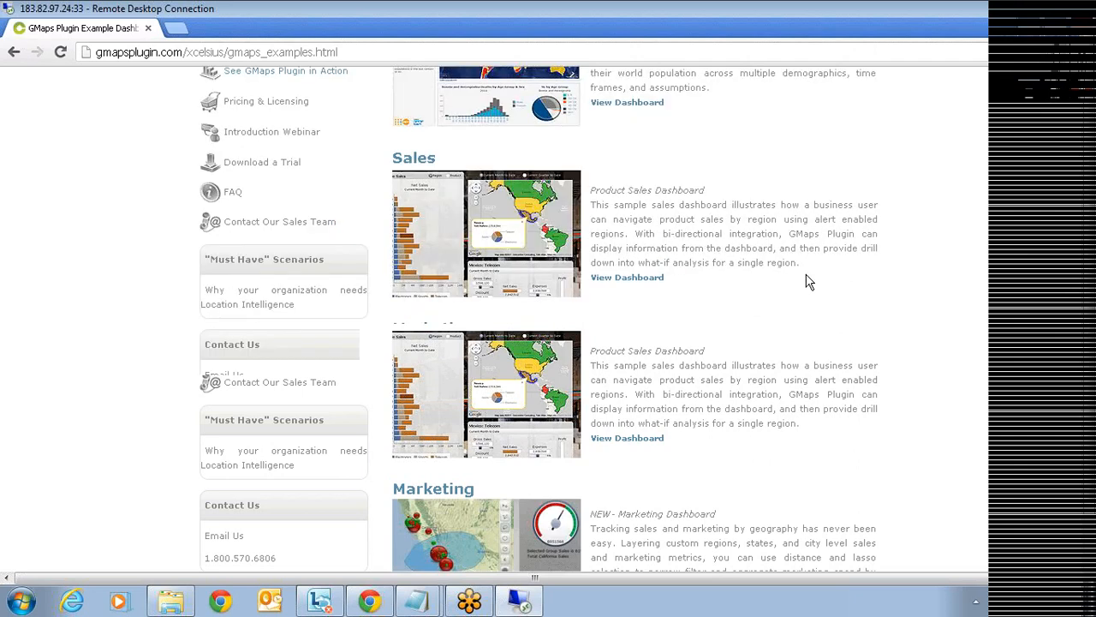
{"action": "scroll", "coordinate": [801, 280], "scroll_direction": "down", "scroll_amount": 2}
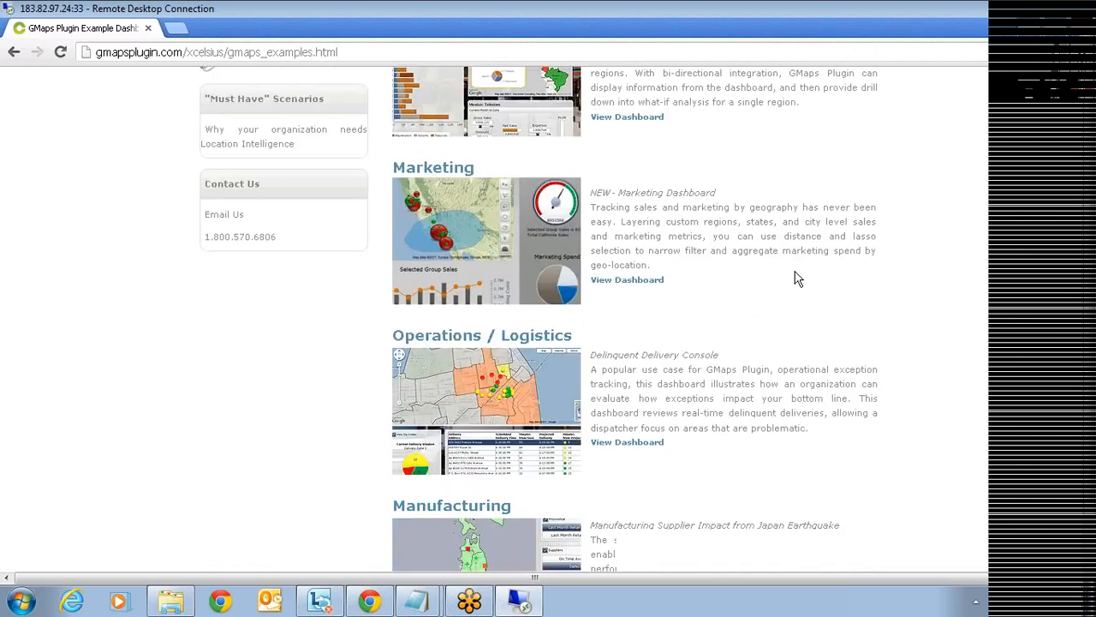
{"action": "scroll", "coordinate": [795, 278], "scroll_direction": "down", "scroll_amount": 6}
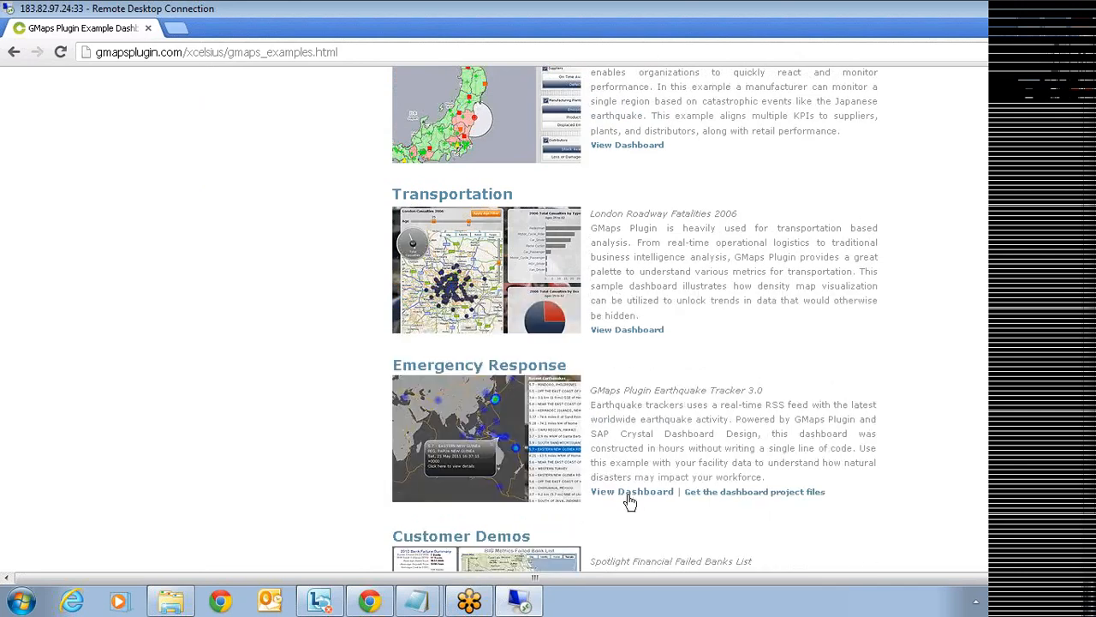
{"action": "left_click", "coordinate": [623, 494]}
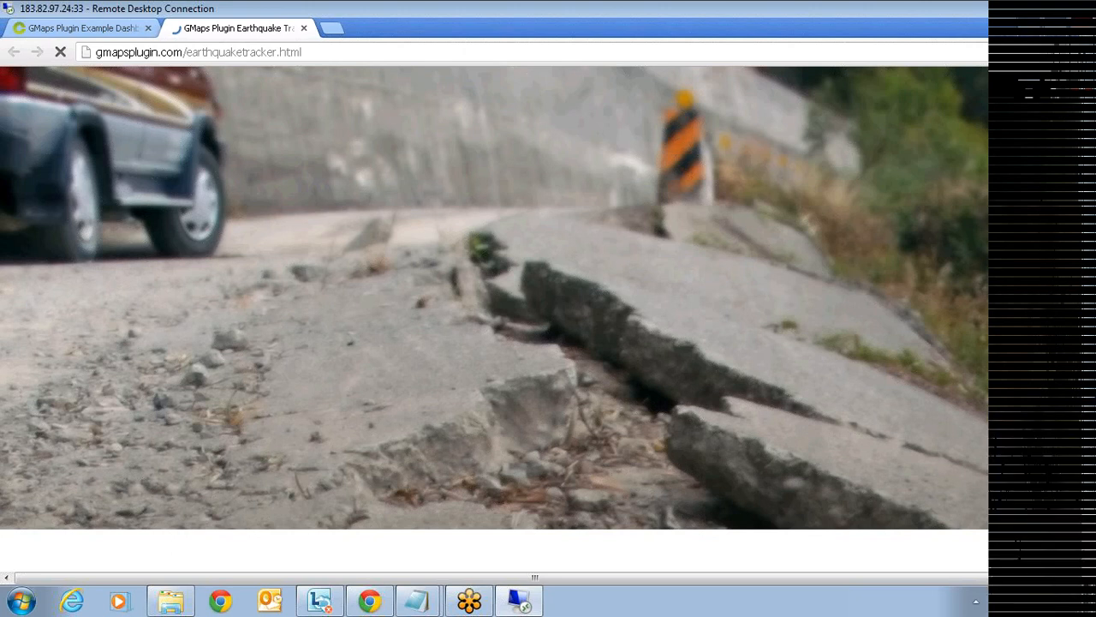
- Show the 6.1 California earthquake on the tracker map, then close the tracker tab
{"action": "left_click_drag", "start_coordinate": [1091, 392], "coordinate": [1092, 411]}
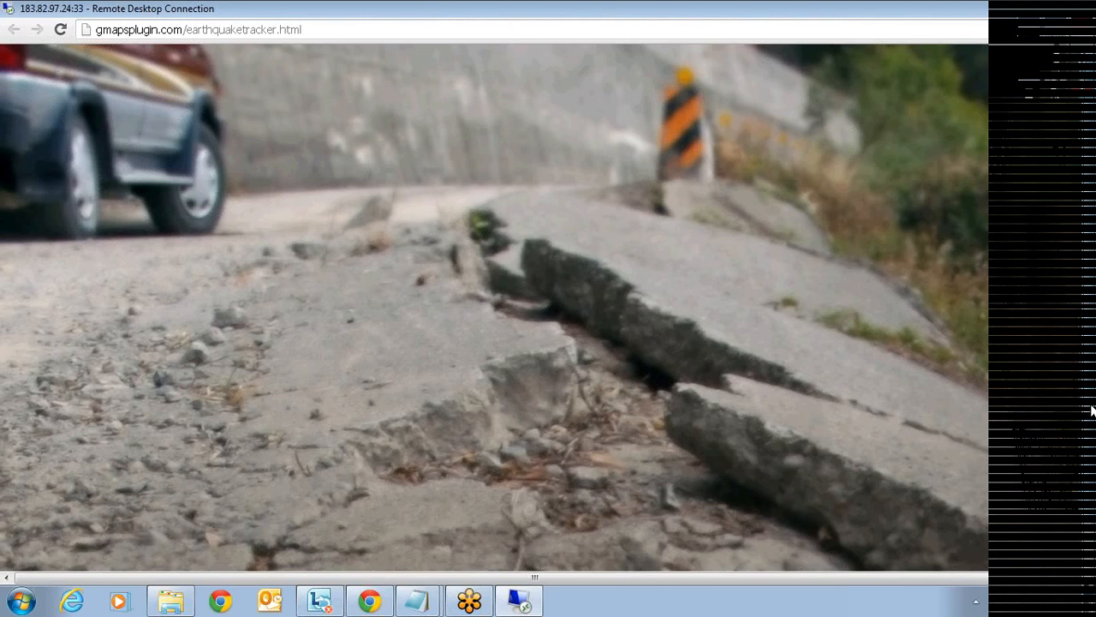
{"action": "left_click_drag", "start_coordinate": [1091, 411], "coordinate": [1094, 366]}
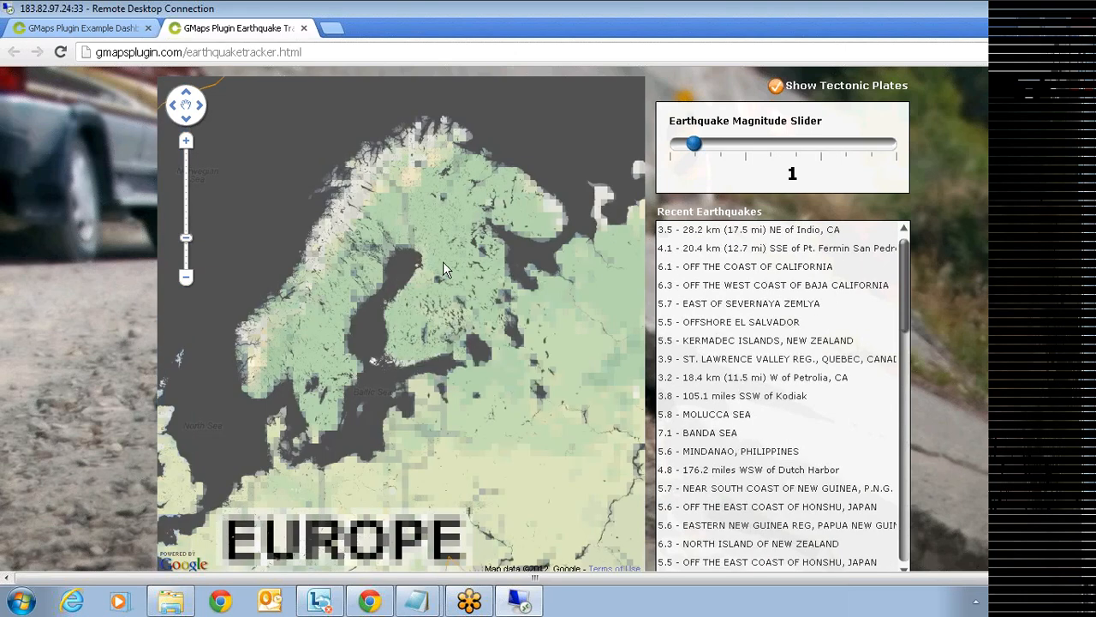
{"action": "left_click", "coordinate": [723, 269]}
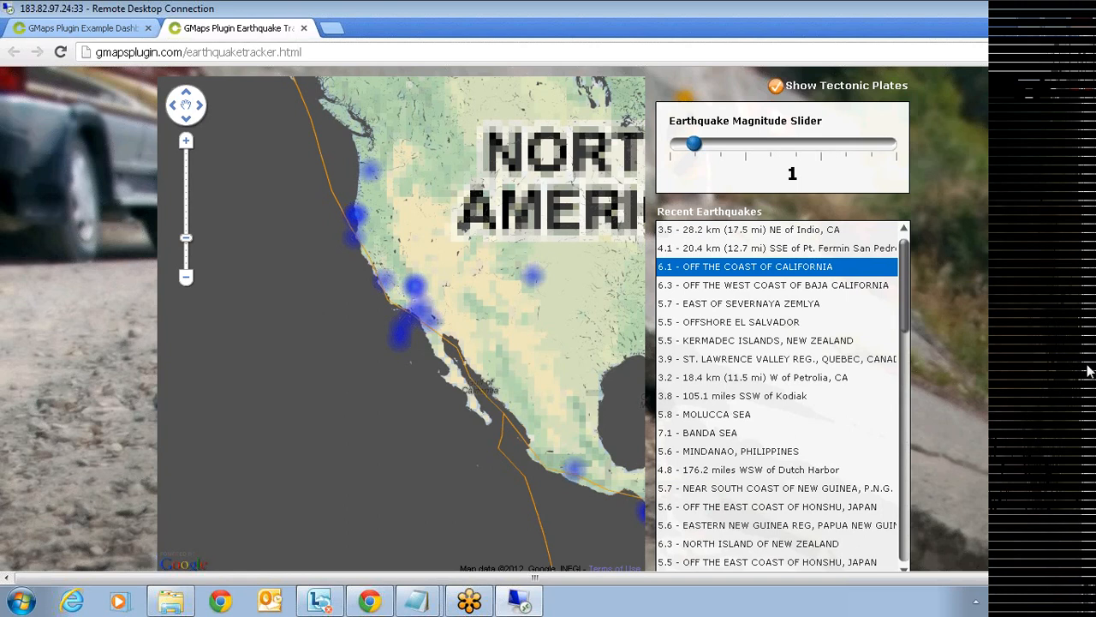
{"action": "left_click", "coordinate": [305, 29]}
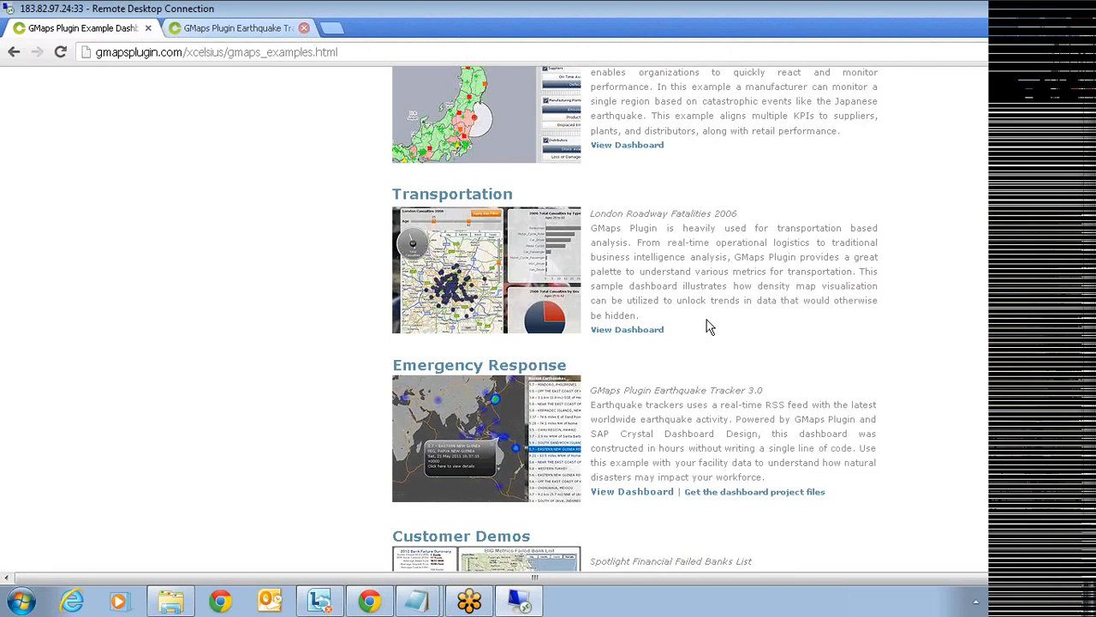
- Scroll back to the top and open the Download a Trial form
{"action": "scroll", "coordinate": [512, 428], "scroll_direction": "down", "scroll_amount": 4}
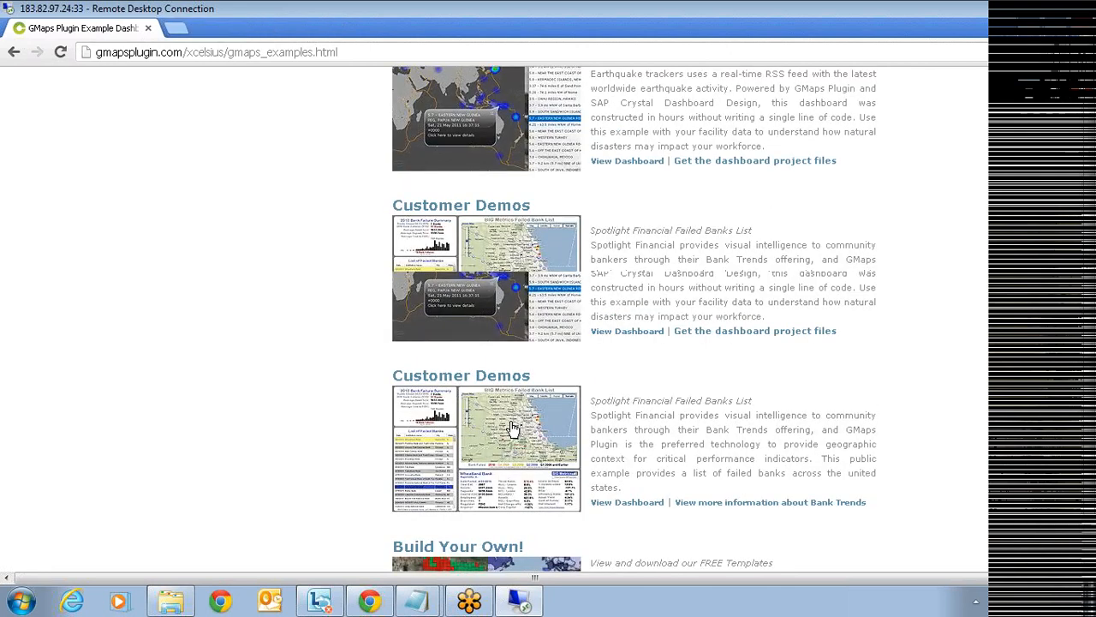
{"action": "scroll", "coordinate": [622, 330], "scroll_direction": "up", "scroll_amount": 3}
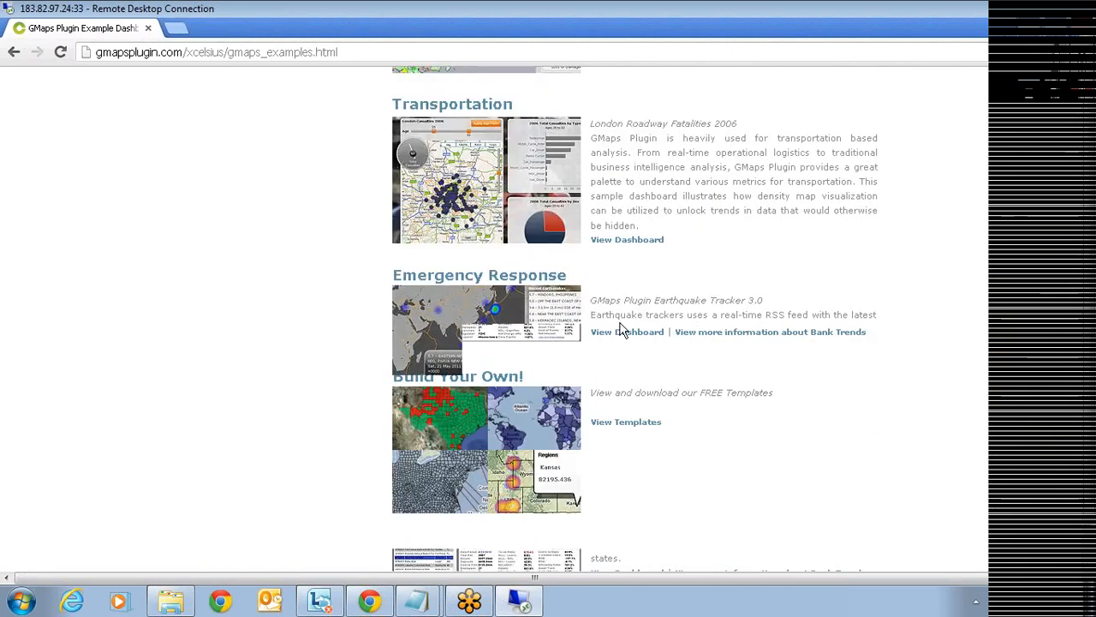
{"action": "scroll", "coordinate": [762, 285], "scroll_direction": "up", "scroll_amount": 5}
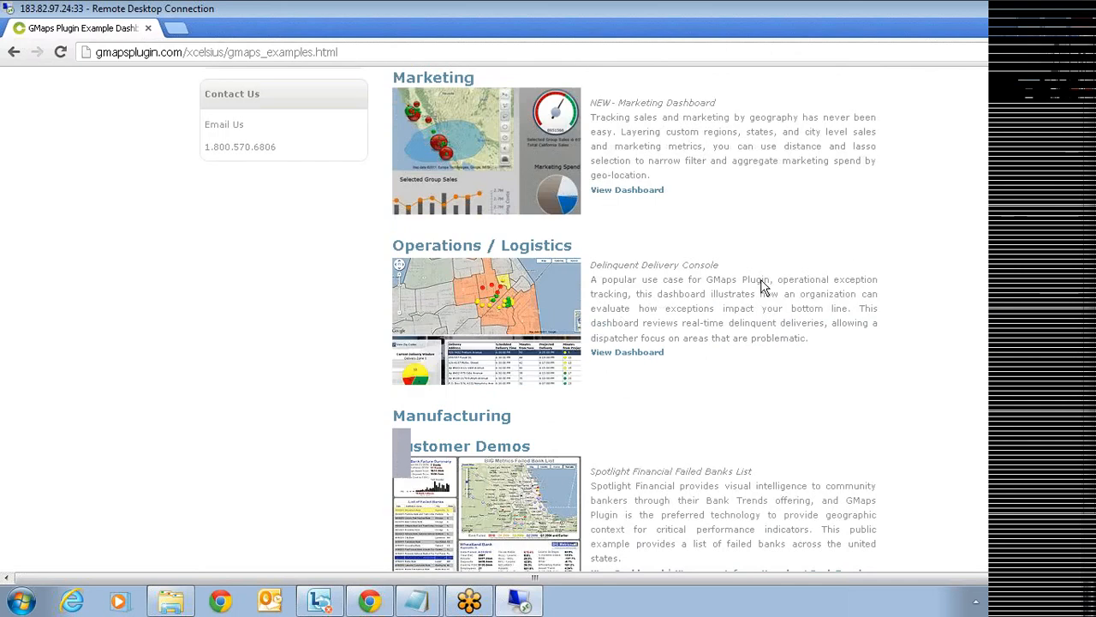
{"action": "scroll", "coordinate": [762, 285], "scroll_direction": "up", "scroll_amount": 5}
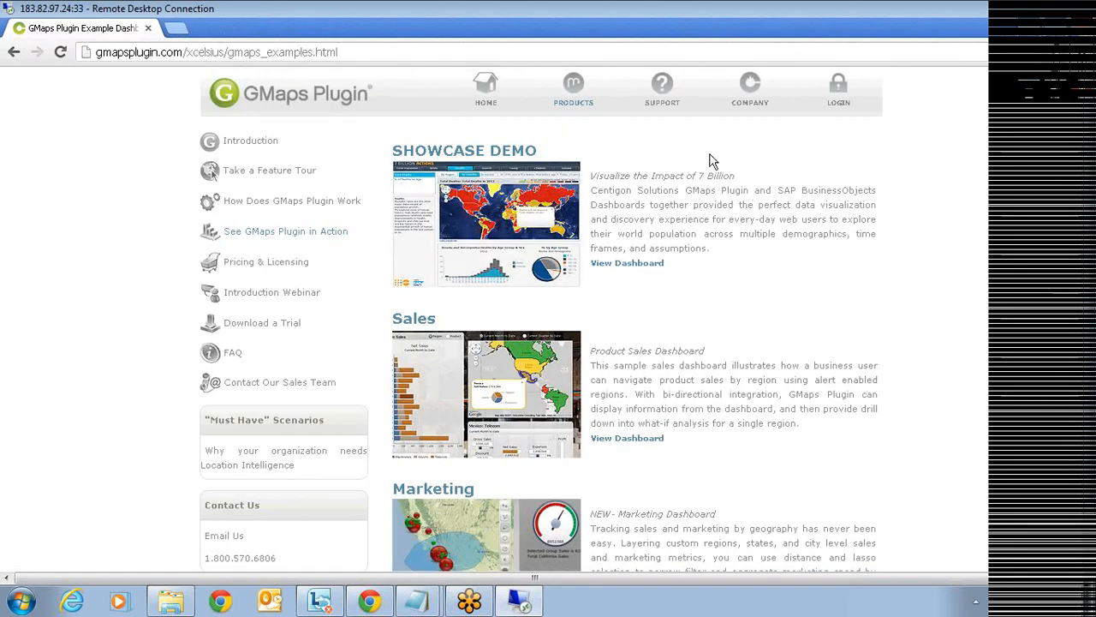
{"action": "left_click", "coordinate": [267, 332]}
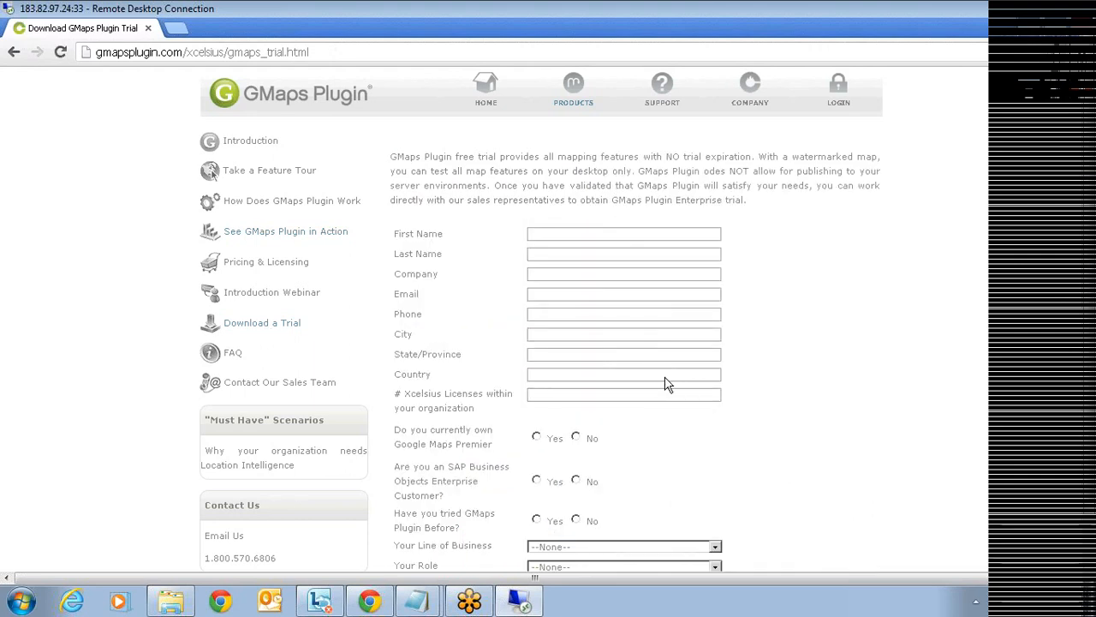
- Scroll through the trial form's fields, version requirements and terms of use
{"action": "scroll", "coordinate": [666, 383], "scroll_direction": "down", "scroll_amount": 2}
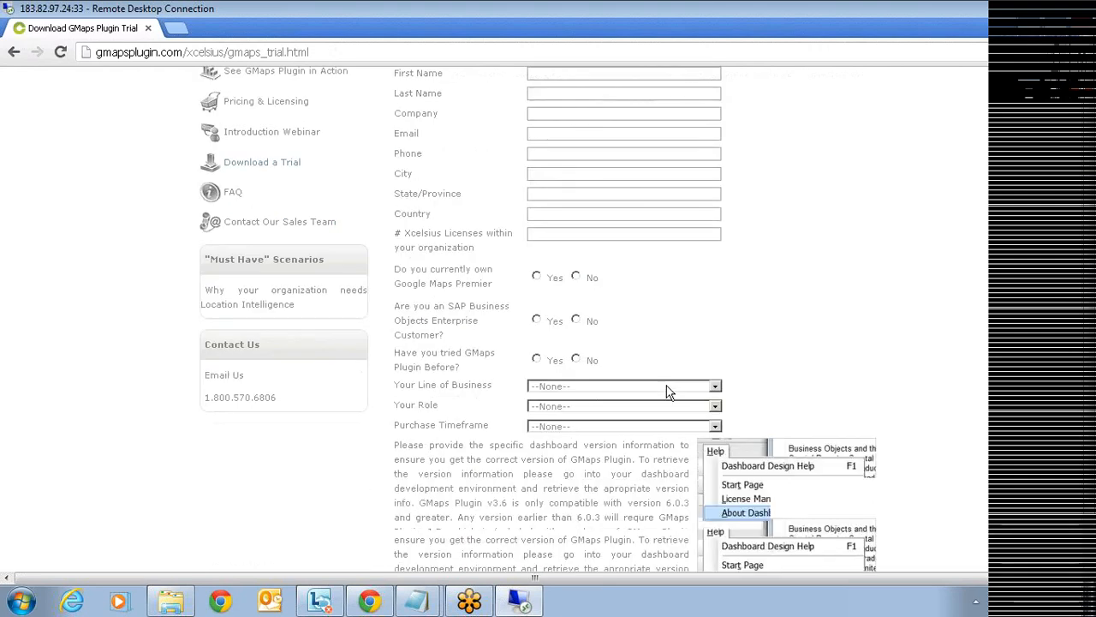
{"action": "scroll", "coordinate": [666, 392], "scroll_direction": "down", "scroll_amount": 1}
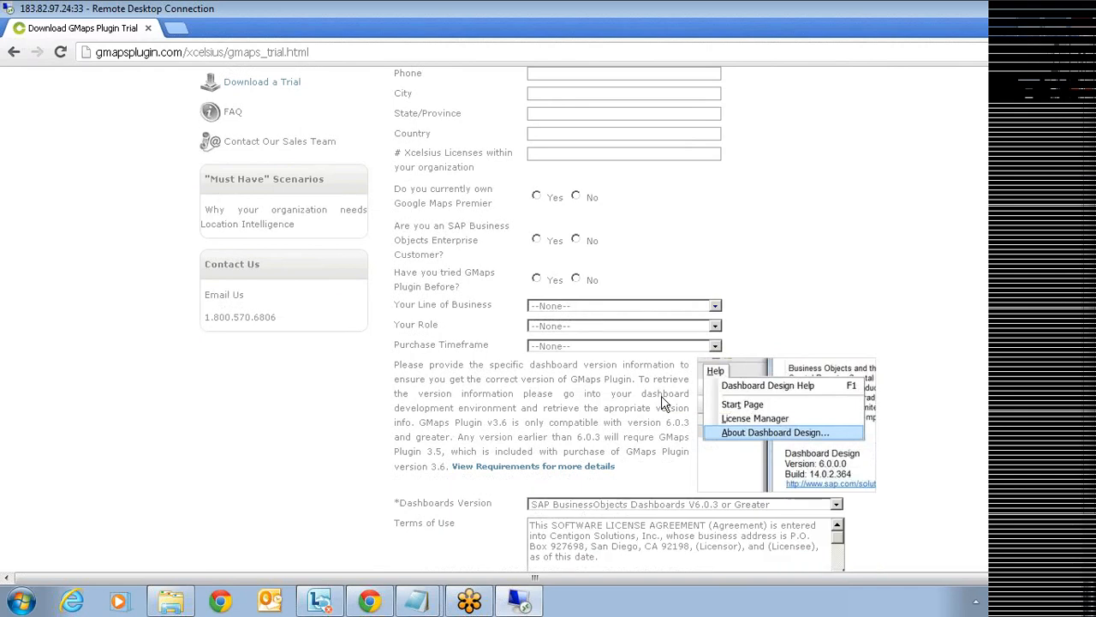
{"action": "scroll", "coordinate": [663, 402], "scroll_direction": "down", "scroll_amount": 1}
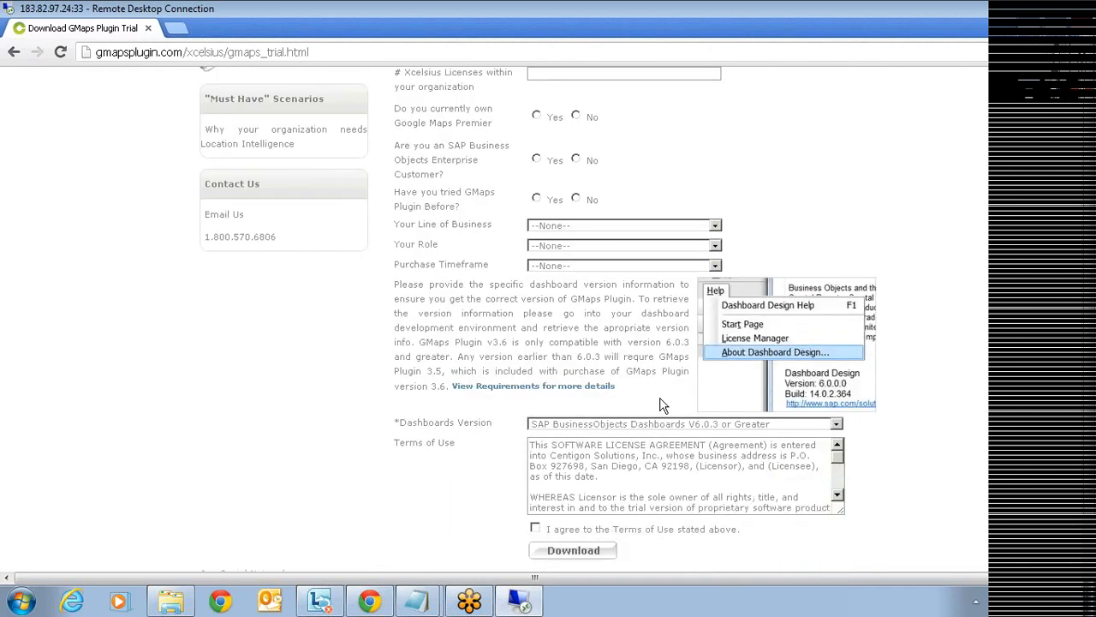
{"action": "scroll", "coordinate": [659, 408], "scroll_direction": "up", "scroll_amount": 4}
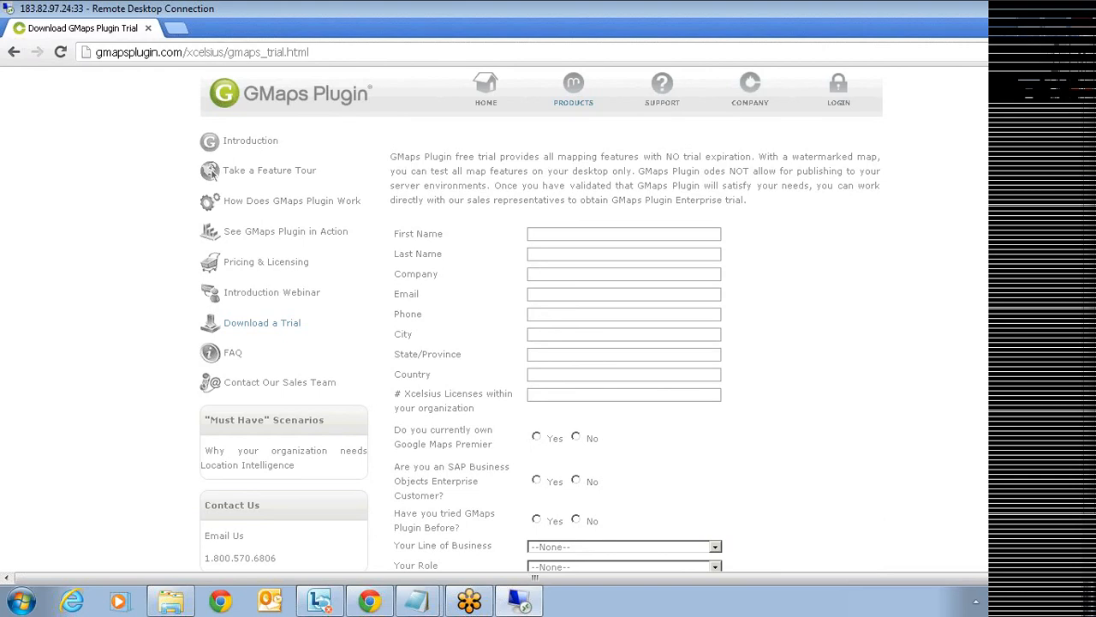
- Open the Take a Feature Tour page and scroll through the plugin's feature descriptions
{"action": "left_click", "coordinate": [269, 171]}
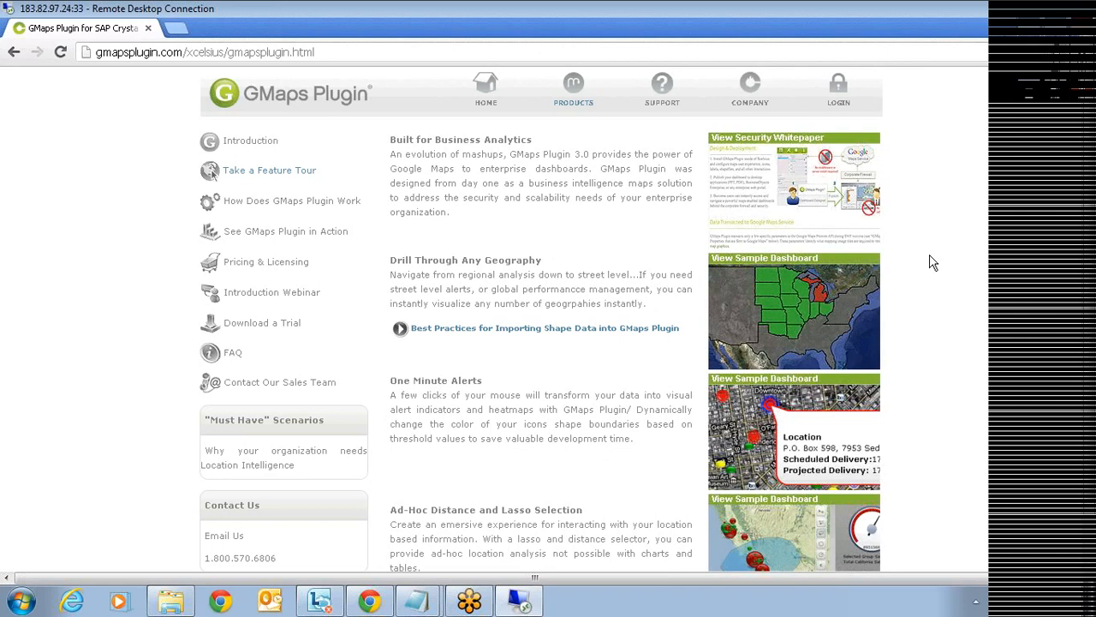
{"action": "scroll", "coordinate": [932, 263], "scroll_direction": "down", "scroll_amount": 2}
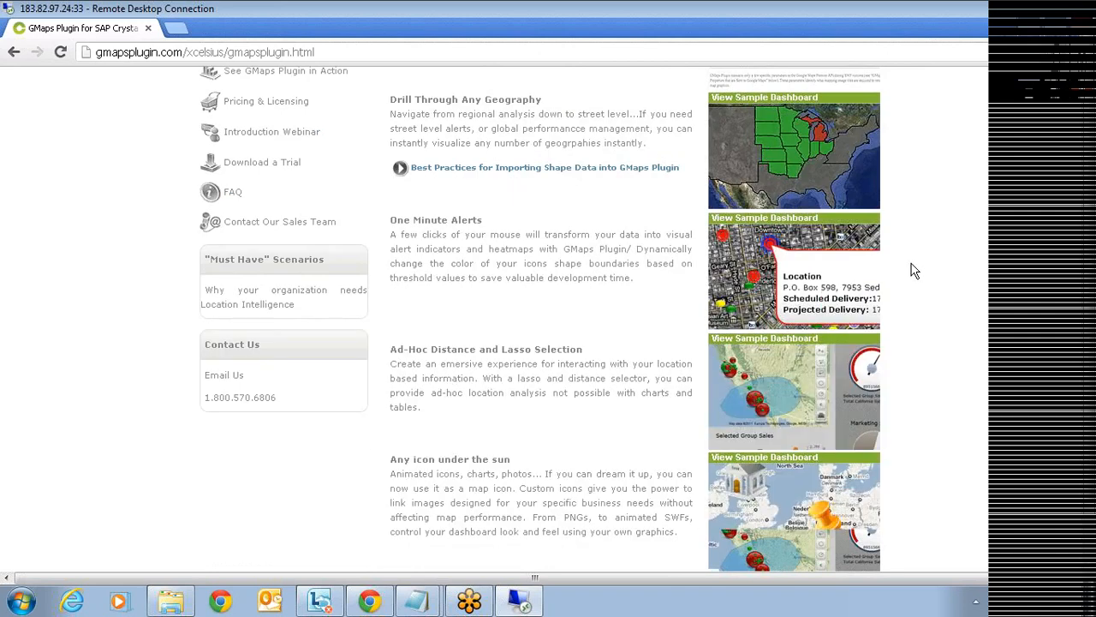
{"action": "scroll", "coordinate": [913, 273], "scroll_direction": "down", "scroll_amount": 2}
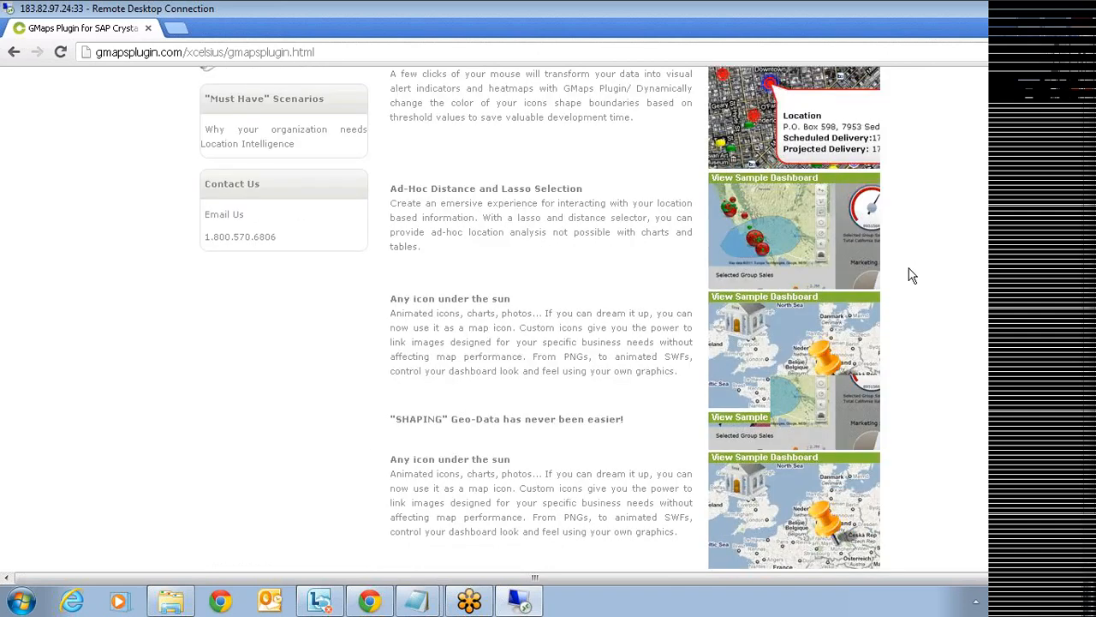
{"action": "scroll", "coordinate": [904, 279], "scroll_direction": "down", "scroll_amount": 5}
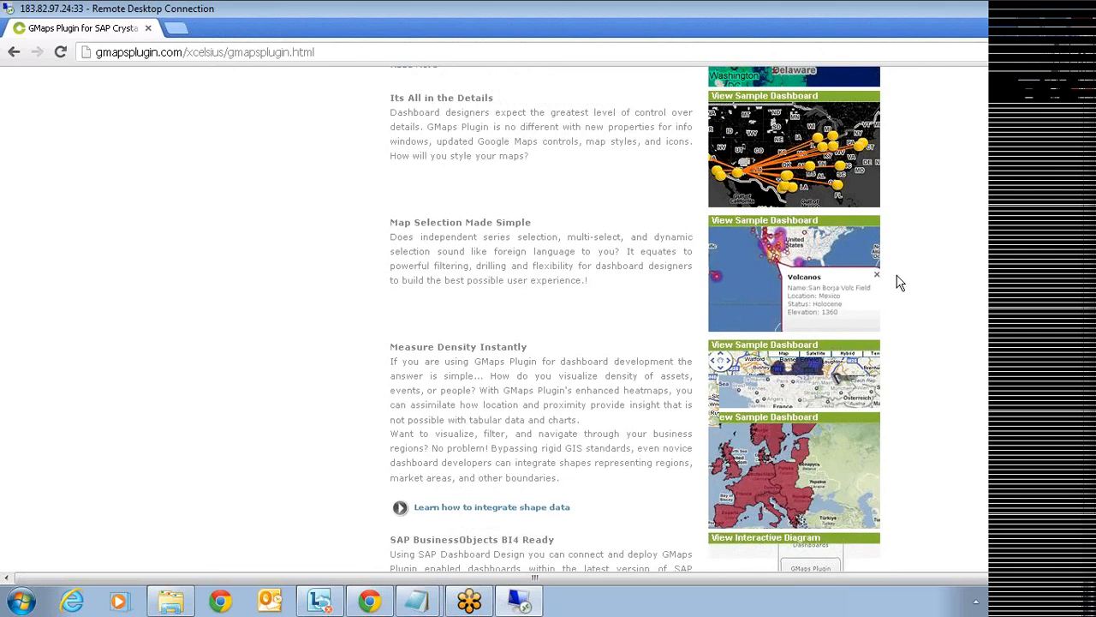
{"action": "scroll", "coordinate": [895, 282], "scroll_direction": "down", "scroll_amount": 2}
{"action": "scroll", "coordinate": [882, 291], "scroll_direction": "up", "scroll_amount": 2}
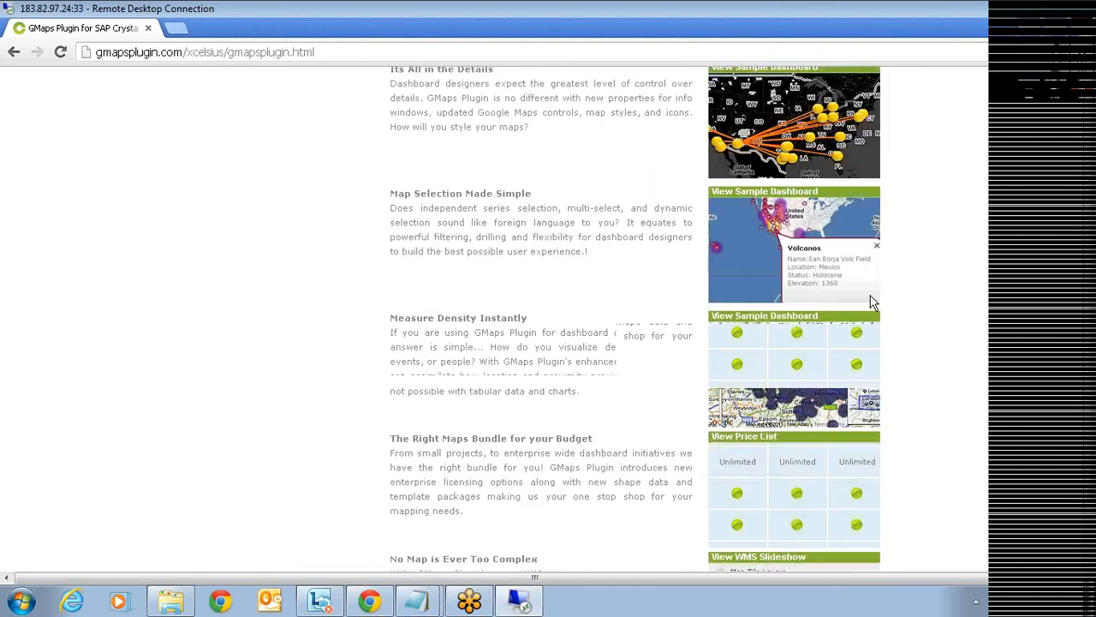
{"action": "scroll", "coordinate": [872, 302], "scroll_direction": "up", "scroll_amount": 2}
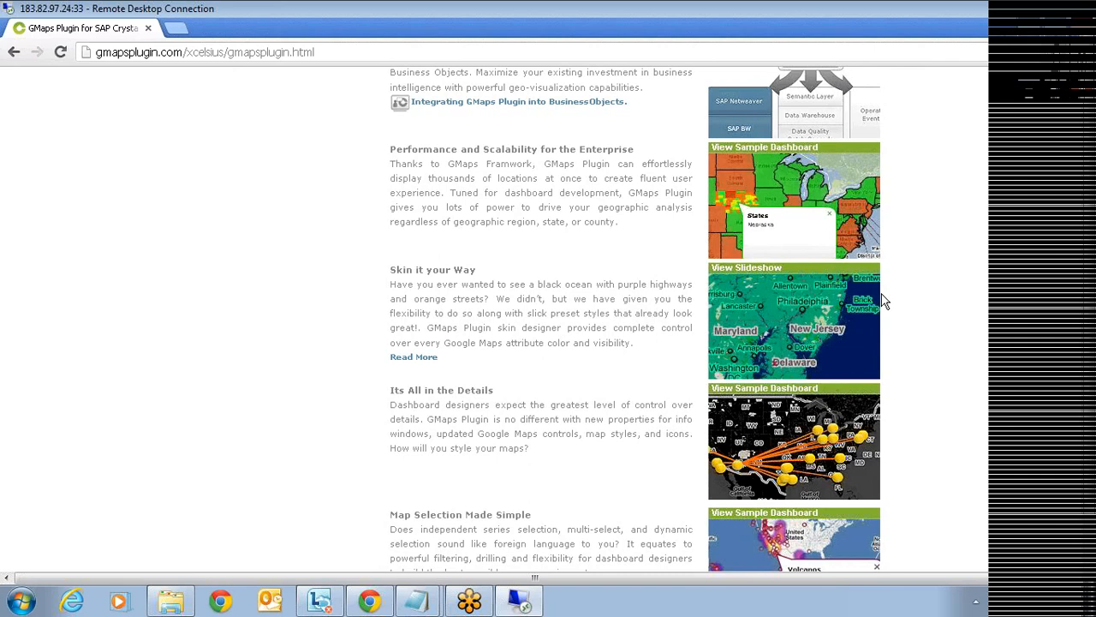
{"action": "scroll", "coordinate": [885, 301], "scroll_direction": "up", "scroll_amount": 10}
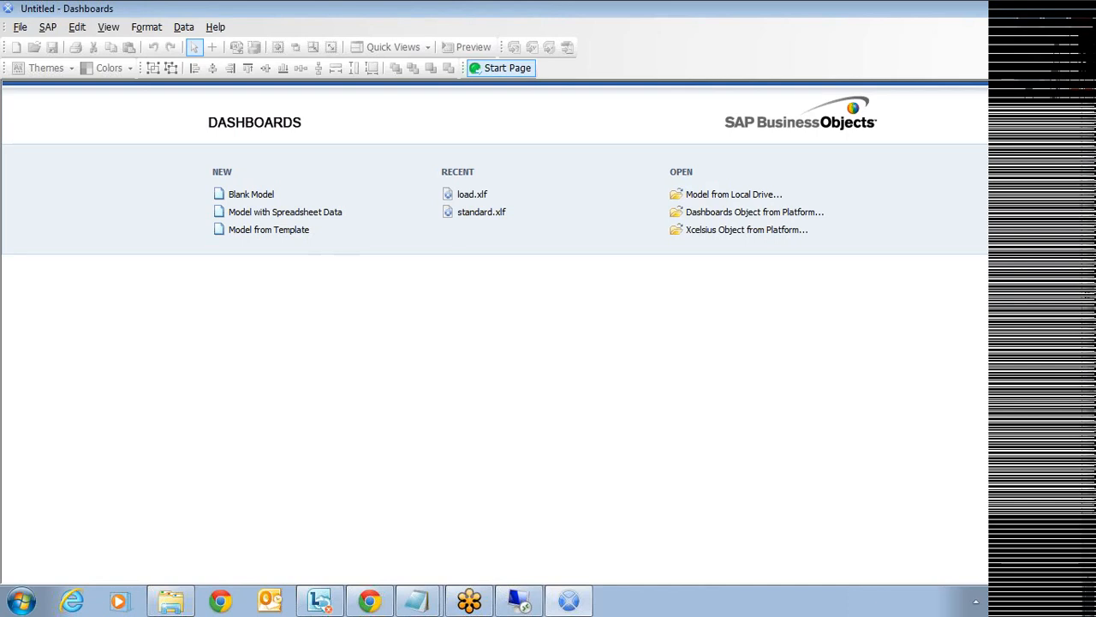
- Check the installed Dashboards version from the File menu's About entry
{"action": "left_click", "coordinate": [22, 32]}
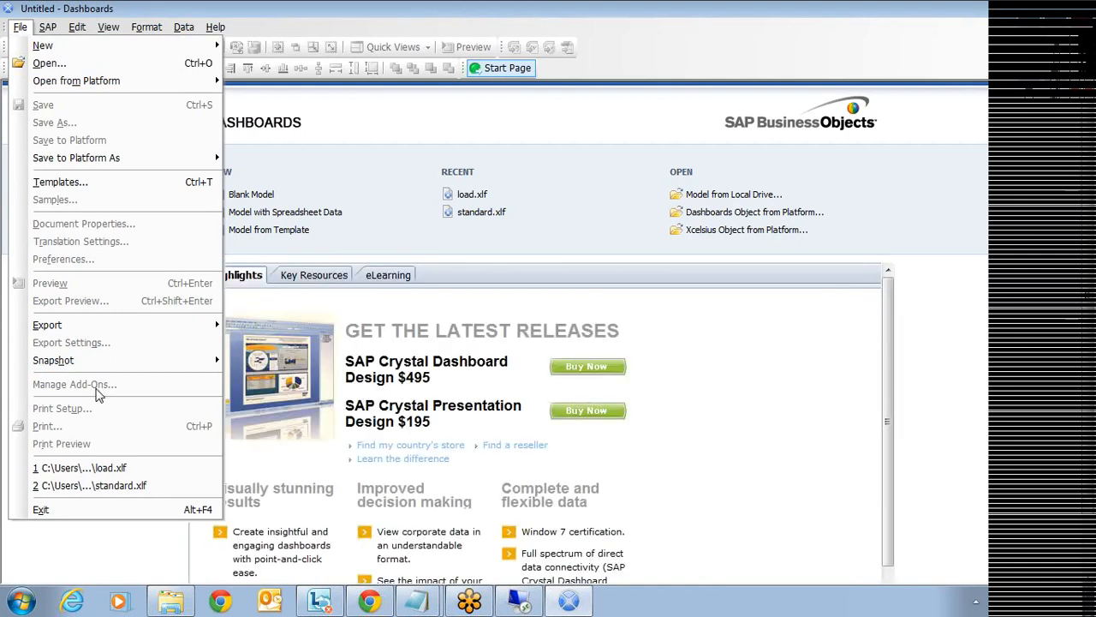
{"action": "mouse_move", "coordinate": [215, 31]}
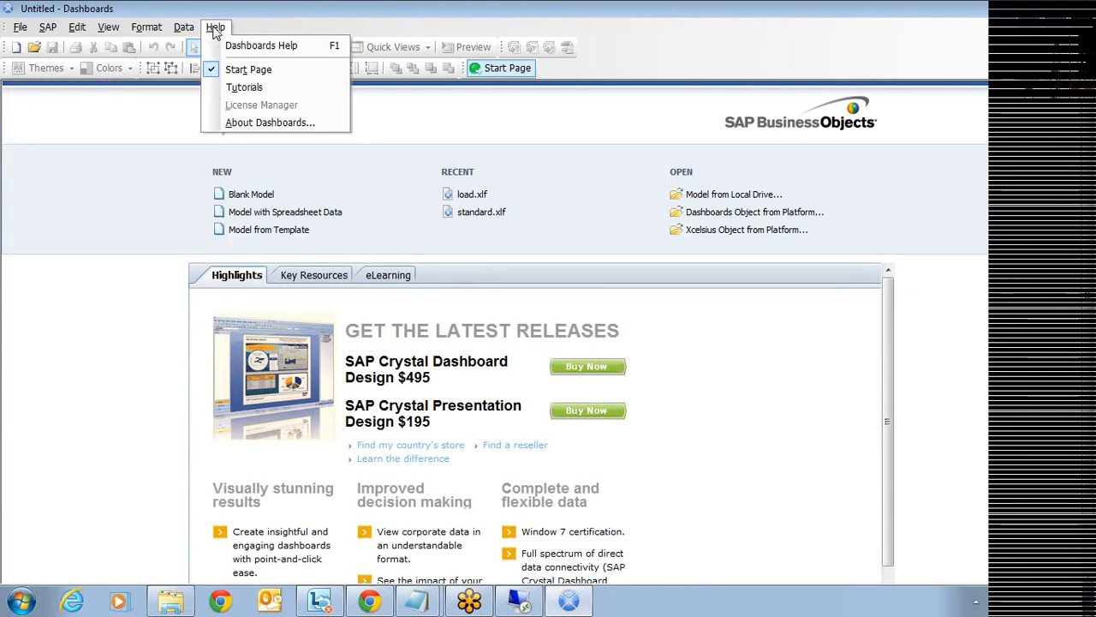
{"action": "left_click", "coordinate": [246, 124]}
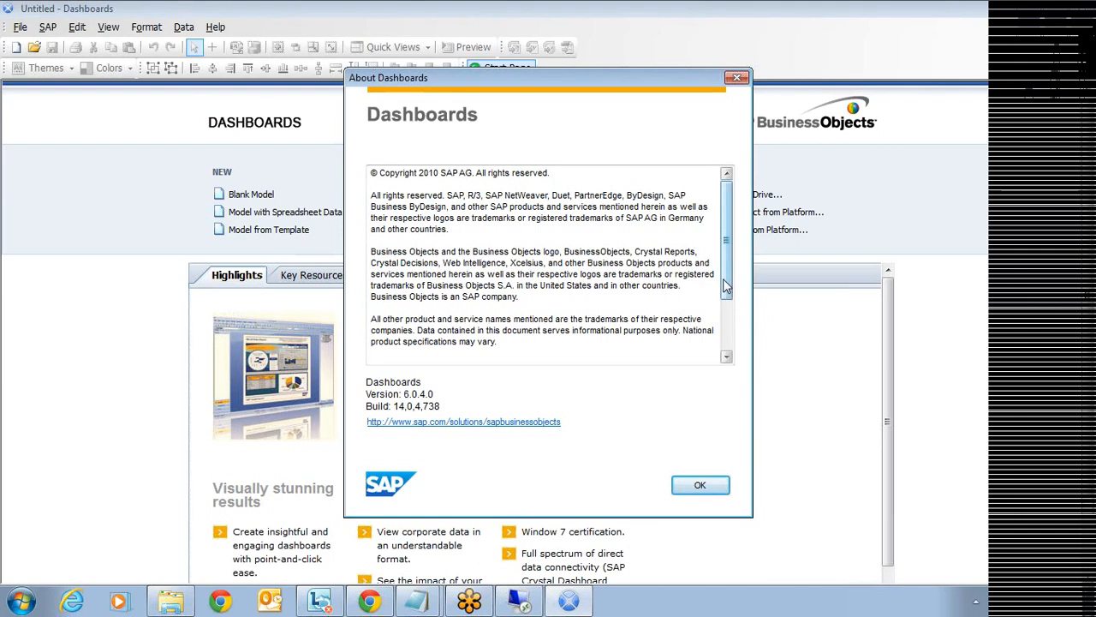
{"action": "left_click_drag", "start_coordinate": [726, 287], "coordinate": [726, 345]}
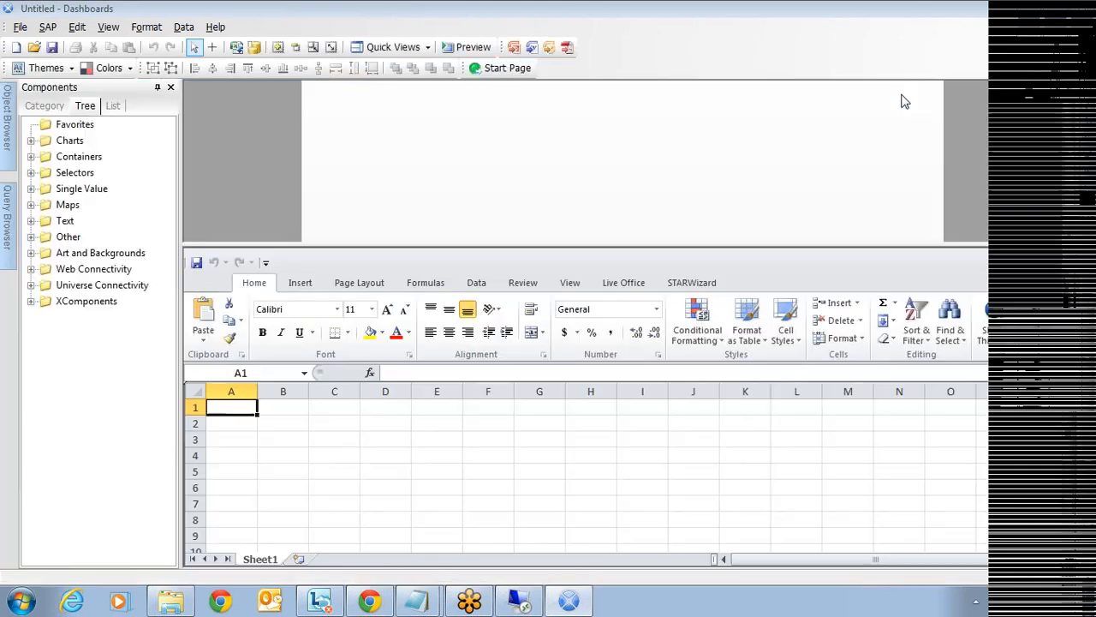
{"action": "left_click", "coordinate": [23, 28]}
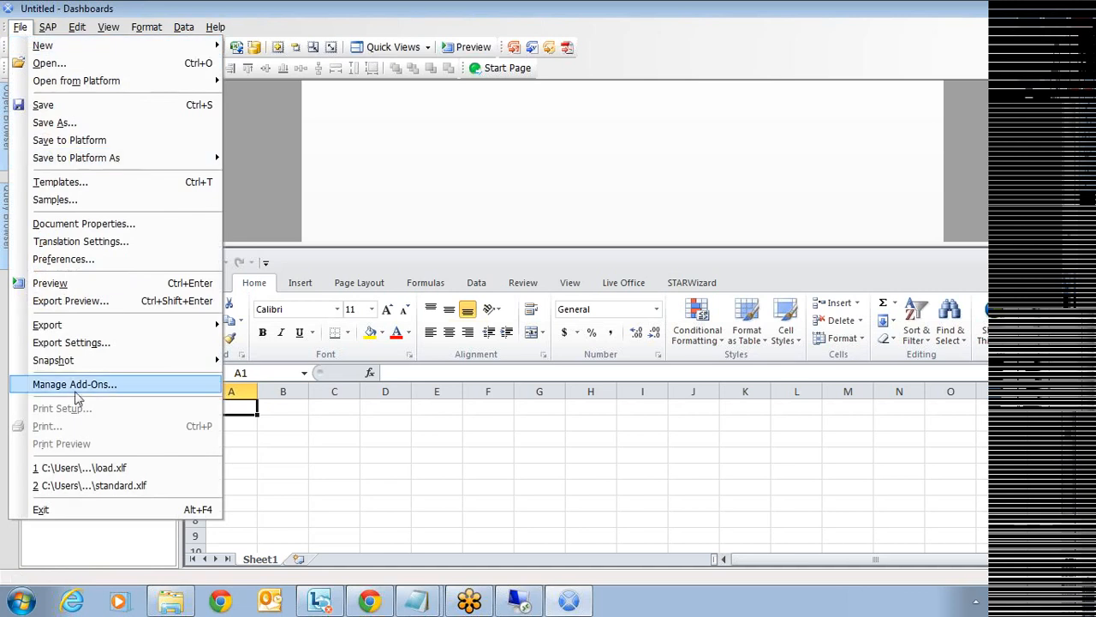
{"action": "left_click", "coordinate": [92, 386]}
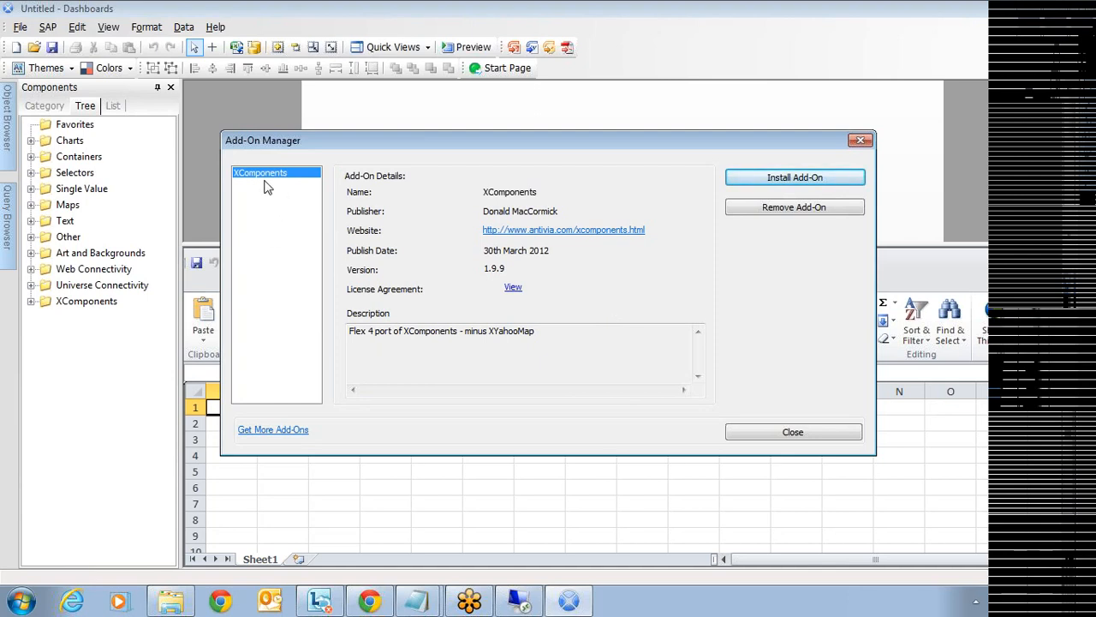
{"action": "left_click", "coordinate": [772, 441]}
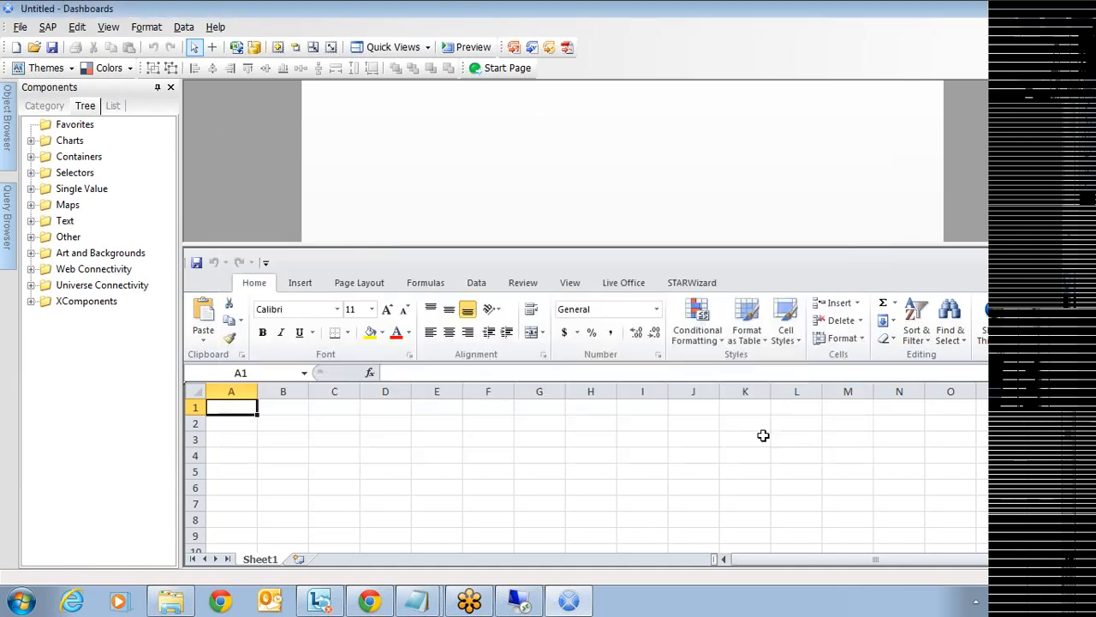
- Place an XGlobe from XComponents on the canvas, enlarge it, and shrink the spreadsheet pane
{"action": "left_click", "coordinate": [30, 301]}
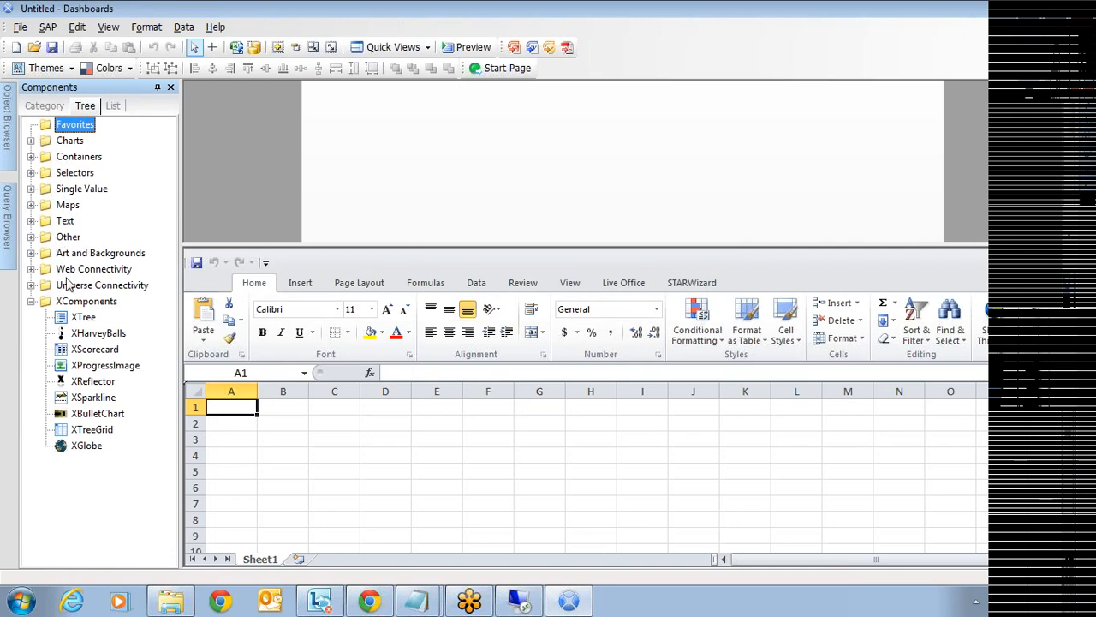
{"action": "left_click_drag", "start_coordinate": [87, 445], "coordinate": [534, 134]}
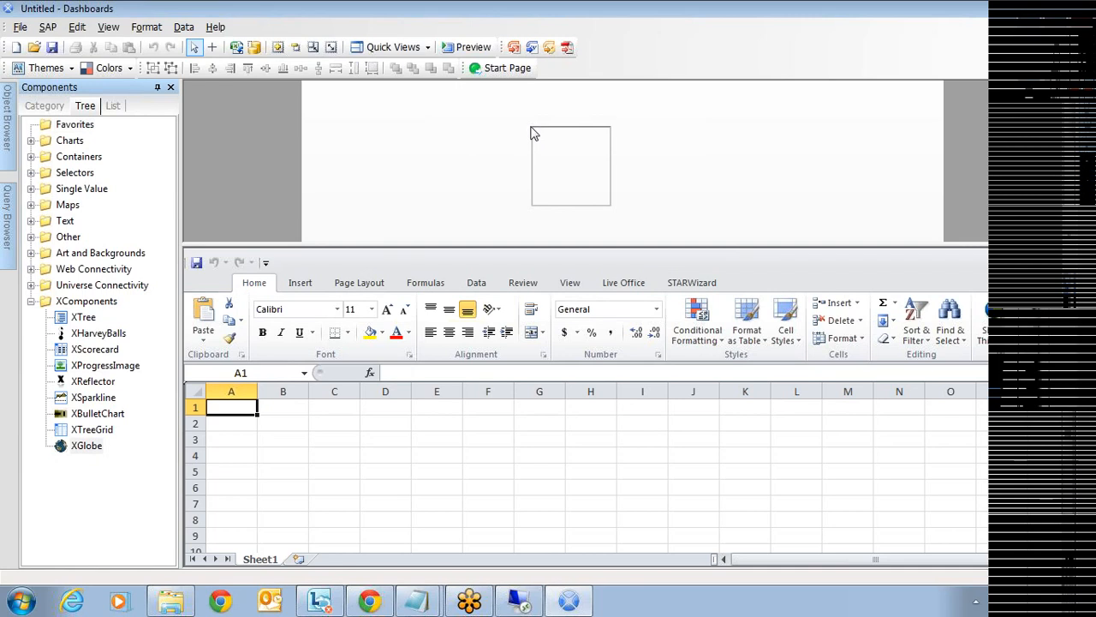
{"action": "left_click_drag", "start_coordinate": [787, 247], "coordinate": [809, 464]}
{"action": "left_click_drag", "start_coordinate": [633, 327], "coordinate": [642, 408]}
{"action": "left_click_drag", "start_coordinate": [531, 268], "coordinate": [382, 270]}
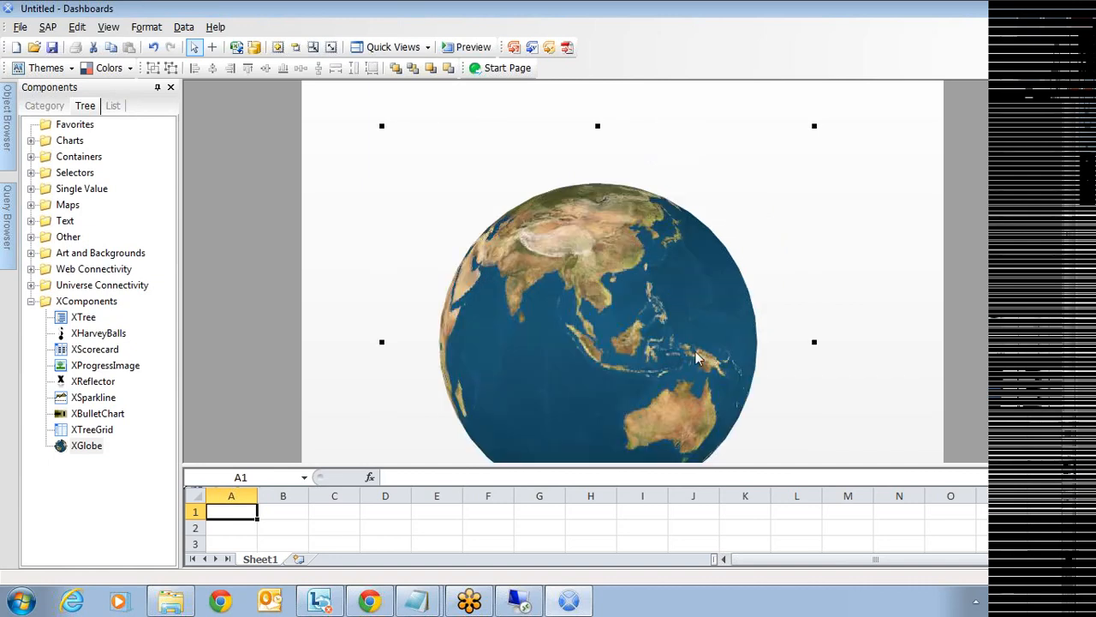
- Bring up the Properties panel for the selected XGlobe
{"action": "scroll", "coordinate": [695, 351], "scroll_direction": "down", "scroll_amount": 2}
{"action": "scroll", "coordinate": [694, 358], "scroll_direction": "down", "scroll_amount": 2}
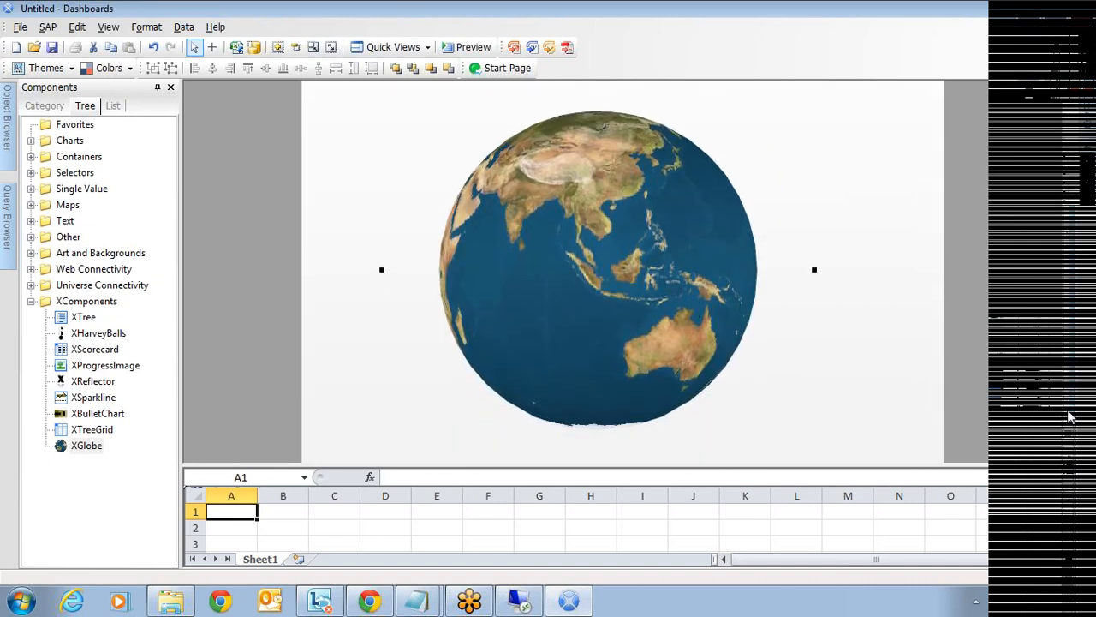
{"action": "left_click_drag", "start_coordinate": [1069, 417], "coordinate": [1069, 435]}
{"action": "mouse_move", "coordinate": [1085, 93]}
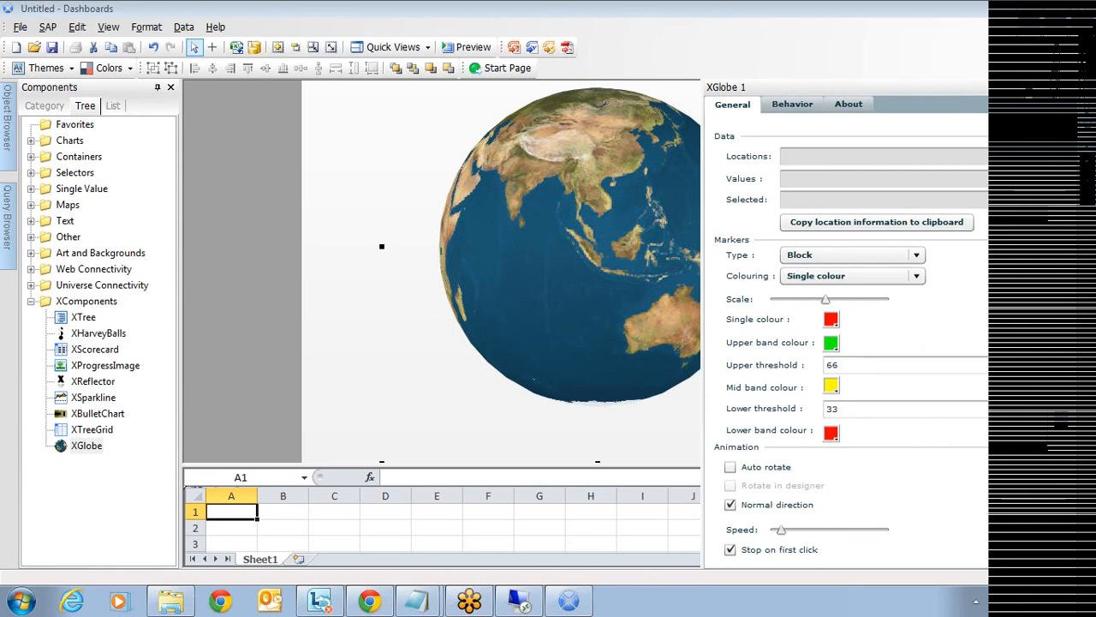
- Turn on Auto rotate for the XGlobe
{"action": "left_click", "coordinate": [780, 470]}
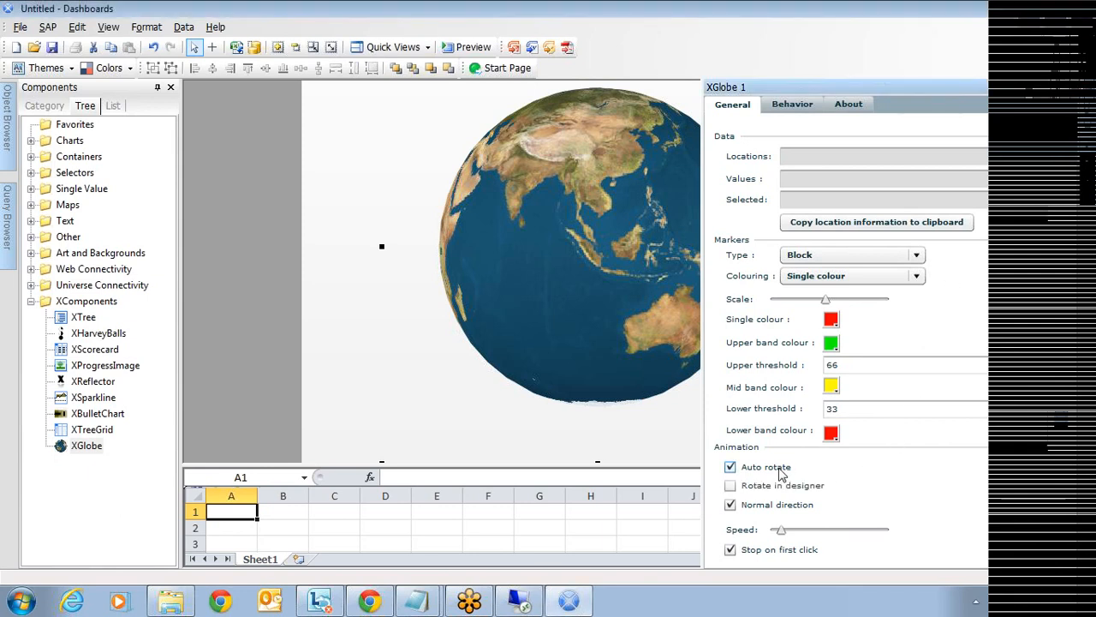
{"action": "left_click", "coordinate": [407, 374]}
{"action": "left_click", "coordinate": [945, 316]}
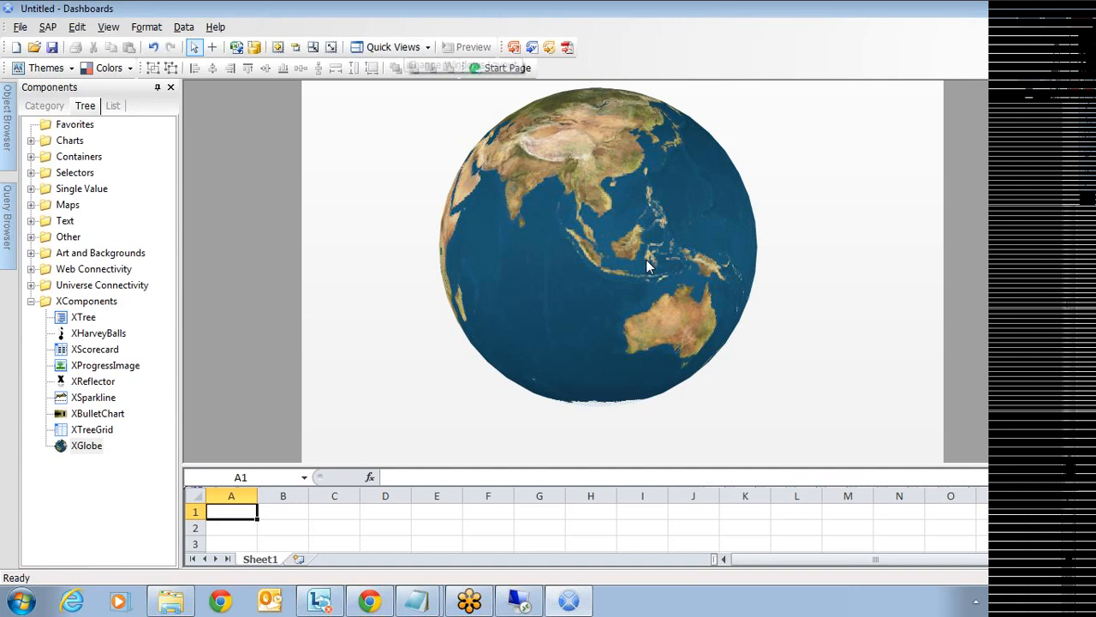
{"action": "double_click", "coordinate": [883, 327]}
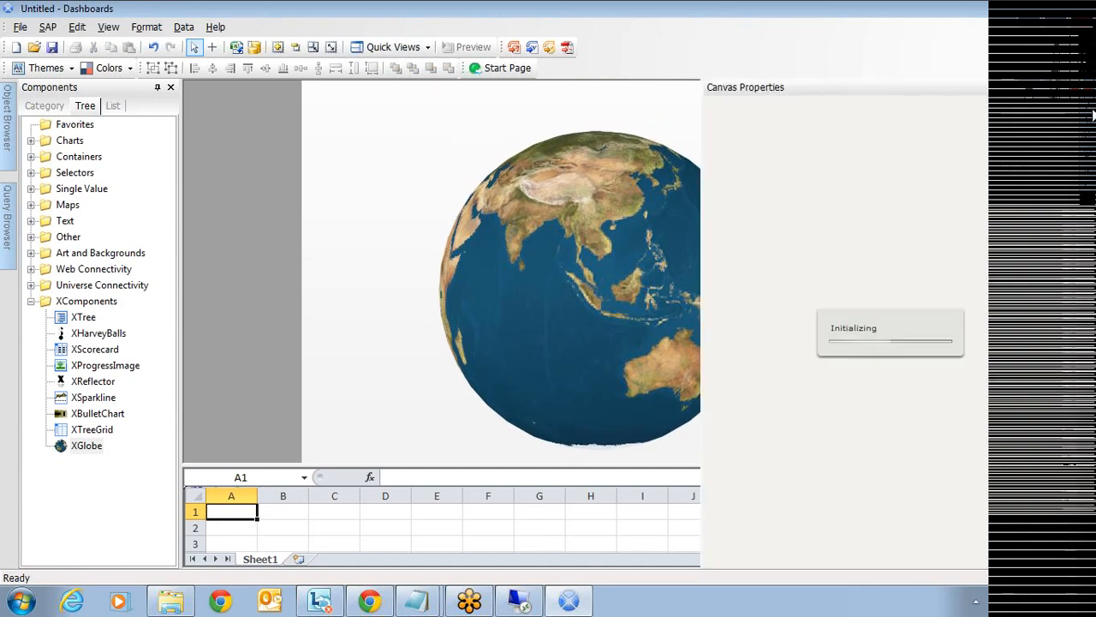
- Enable Rotate in designer so the globe spins while editing
{"action": "double_click", "coordinate": [638, 290]}
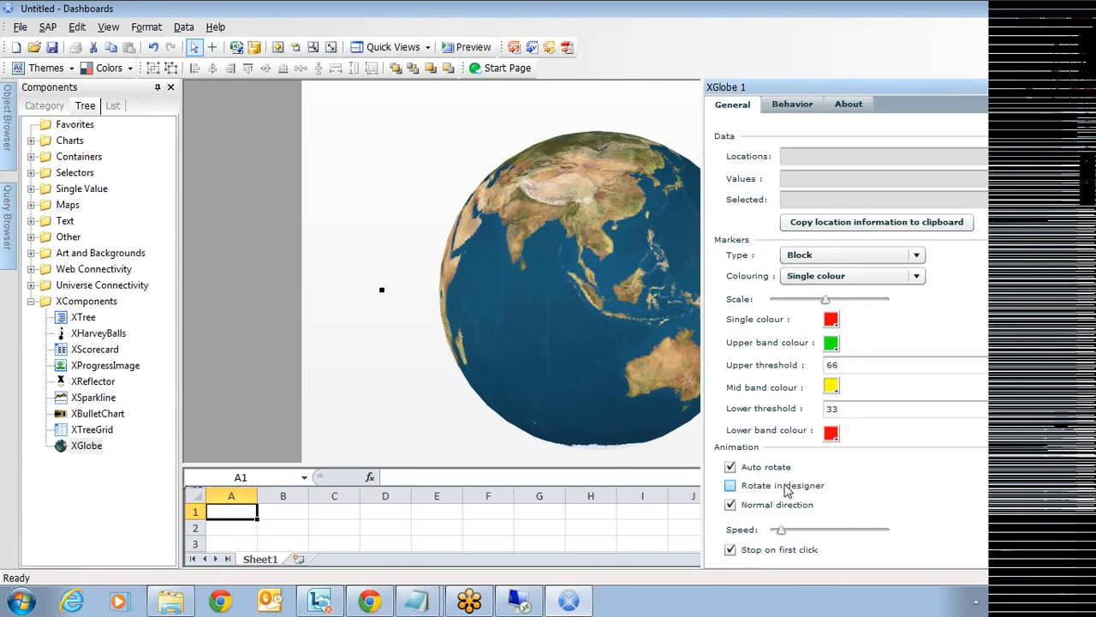
{"action": "left_click", "coordinate": [785, 486]}
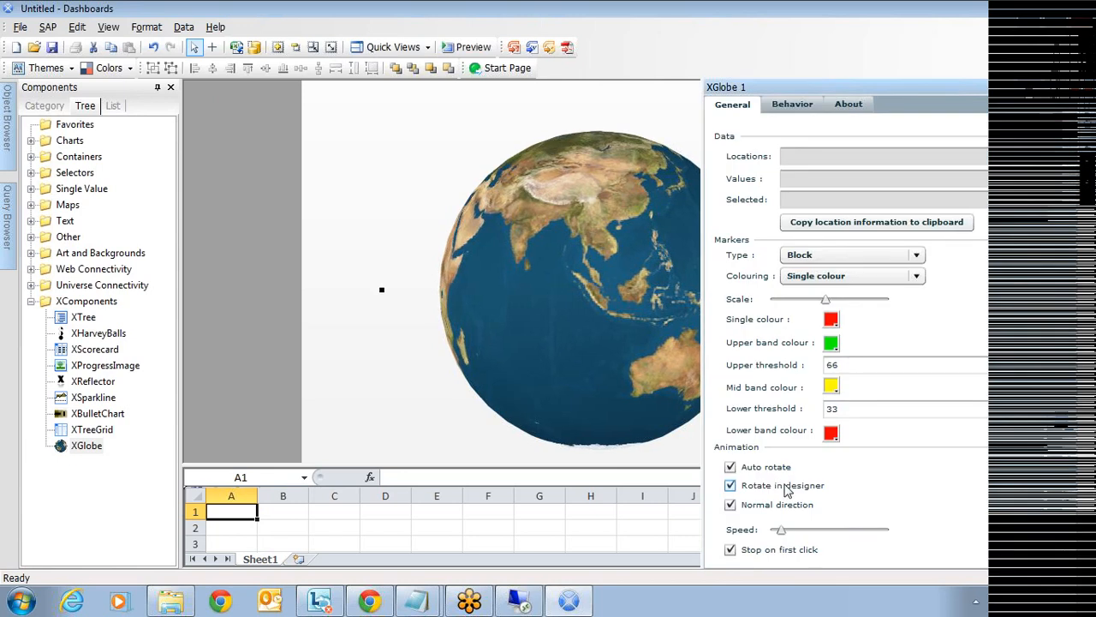
{"action": "left_click", "coordinate": [342, 446]}
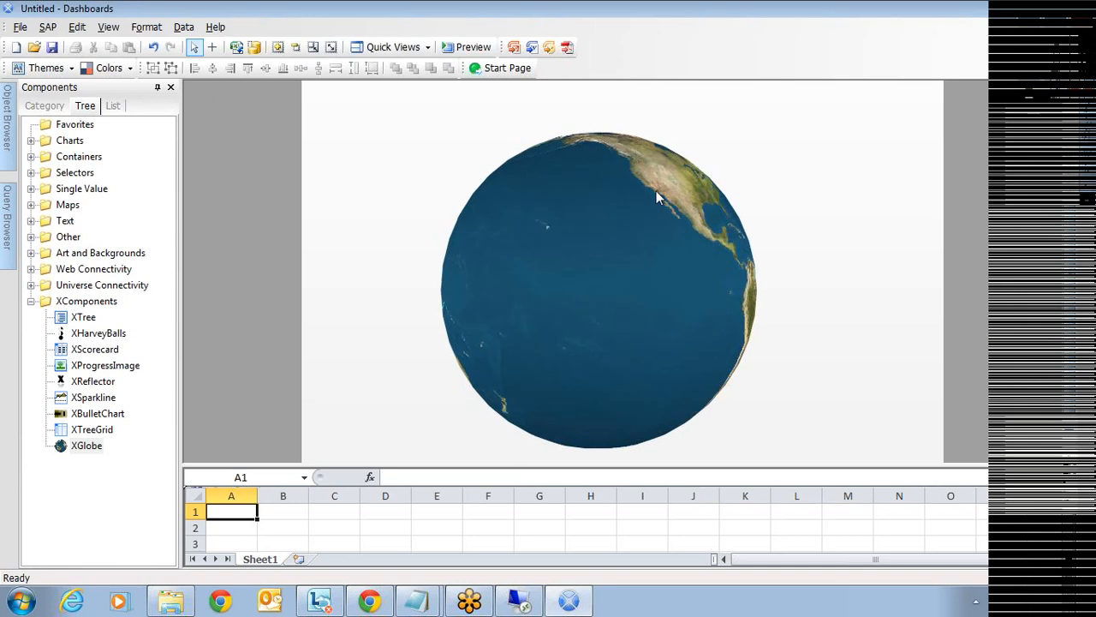
{"action": "left_click", "coordinate": [568, 289]}
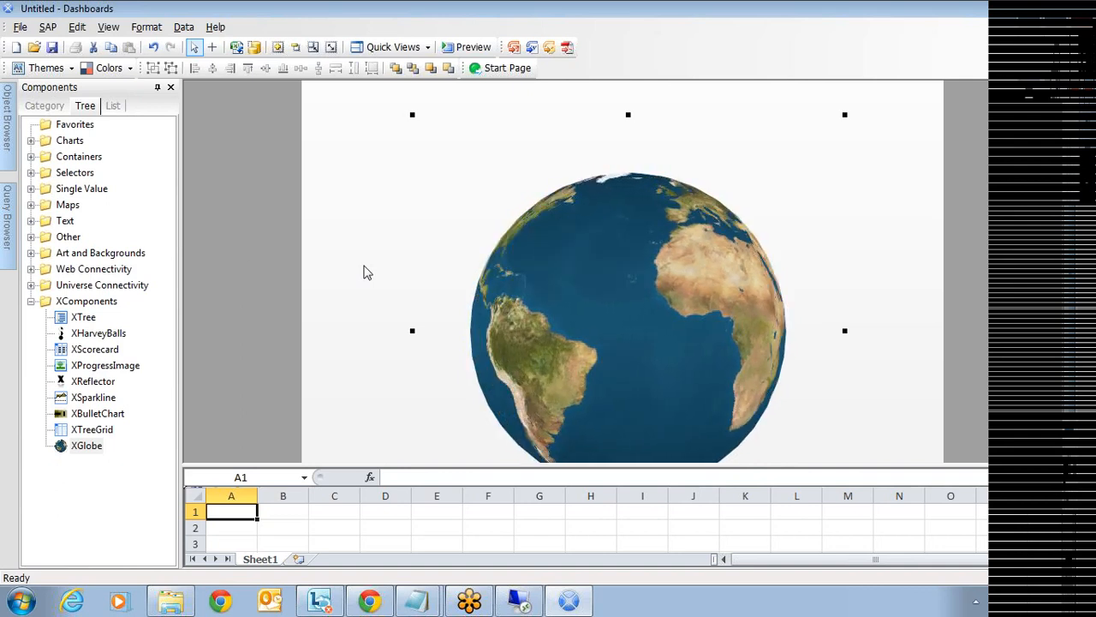
{"action": "left_click", "coordinate": [31, 205]}
{"action": "left_click", "coordinate": [93, 142]}
{"action": "left_click", "coordinate": [91, 157]}
{"action": "left_click", "coordinate": [94, 172]}
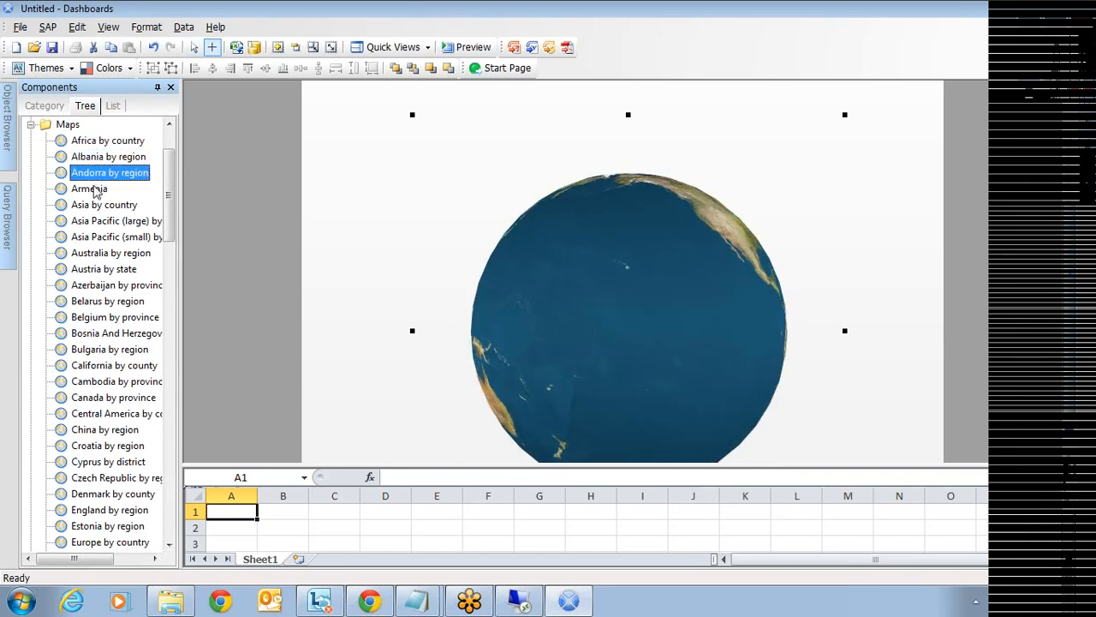
{"action": "left_click", "coordinate": [94, 187]}
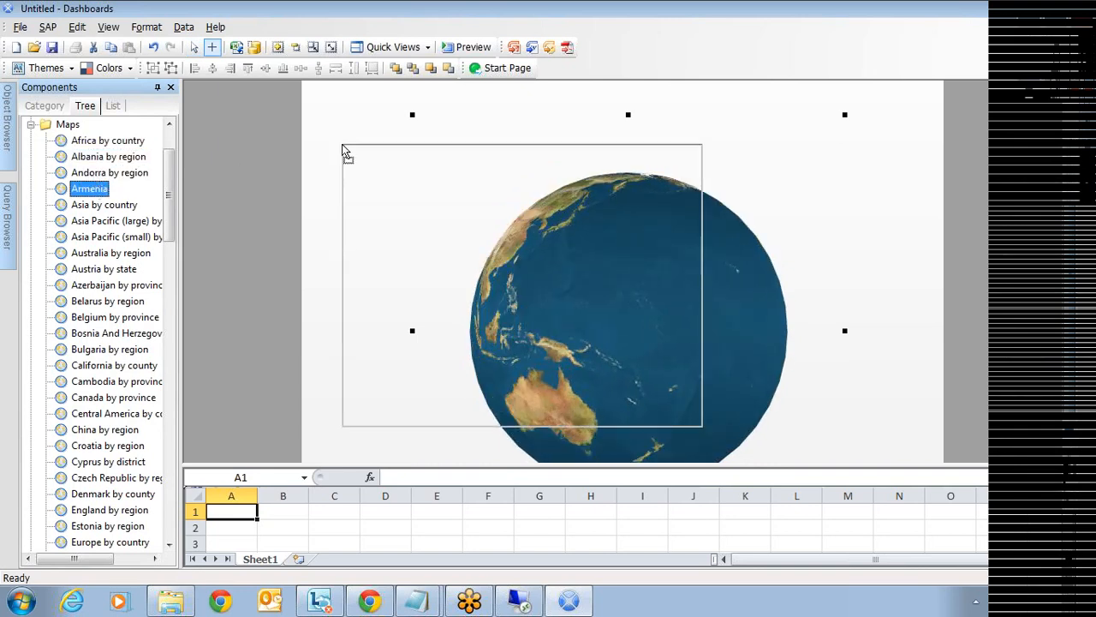
{"action": "left_click", "coordinate": [344, 151]}
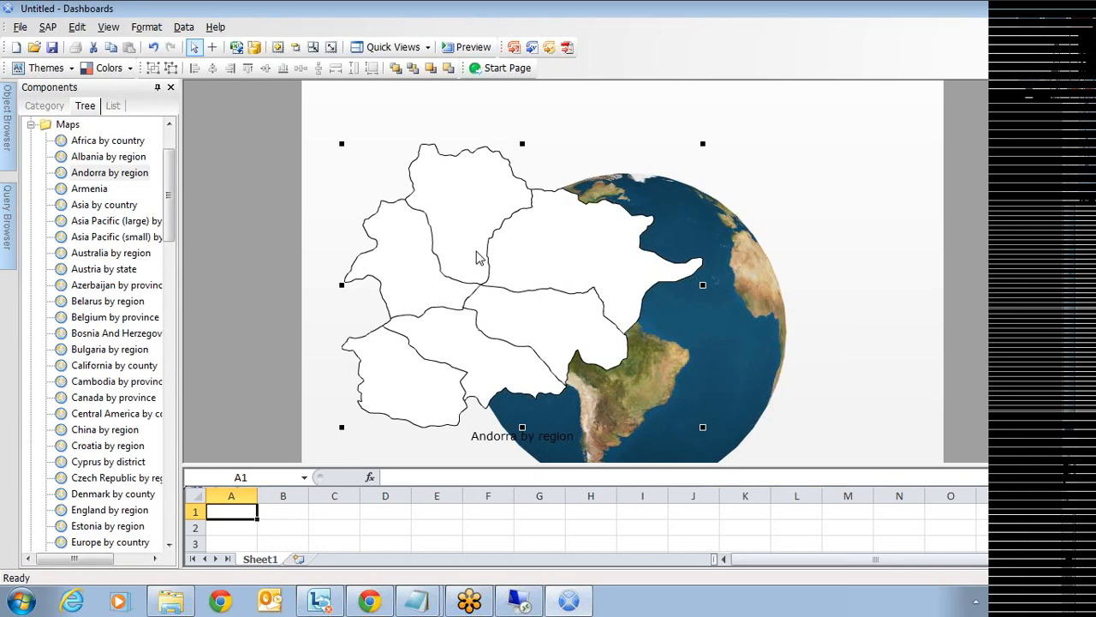
{"action": "key", "text": "Delete"}
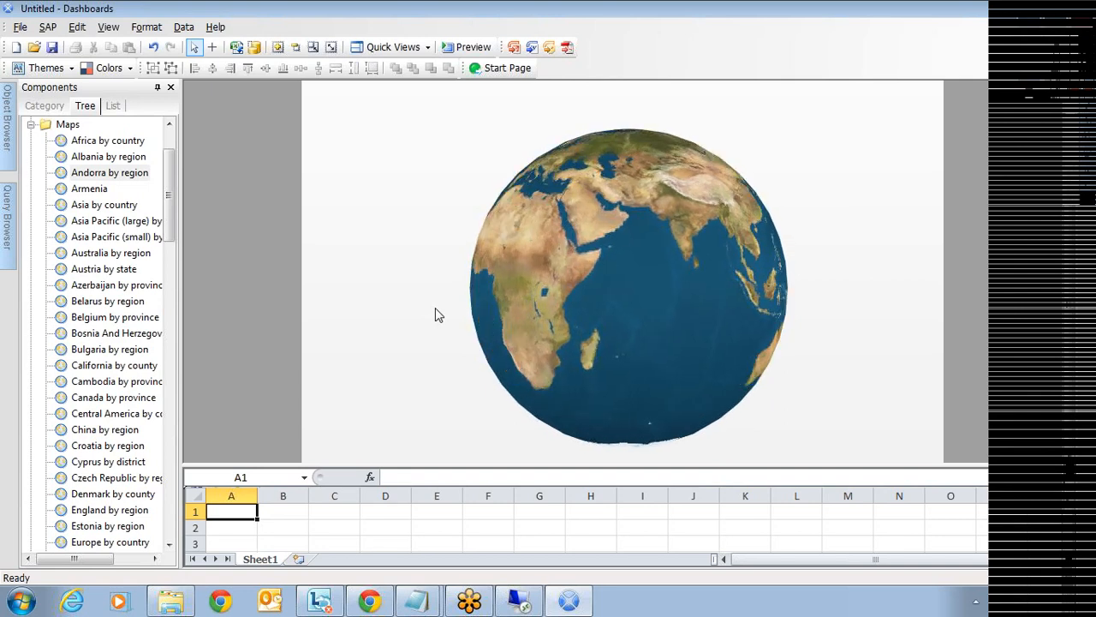
- From Category view's XComponents, place an XTree at upper left and an XScorecard at upper right
{"action": "left_click", "coordinate": [51, 107]}
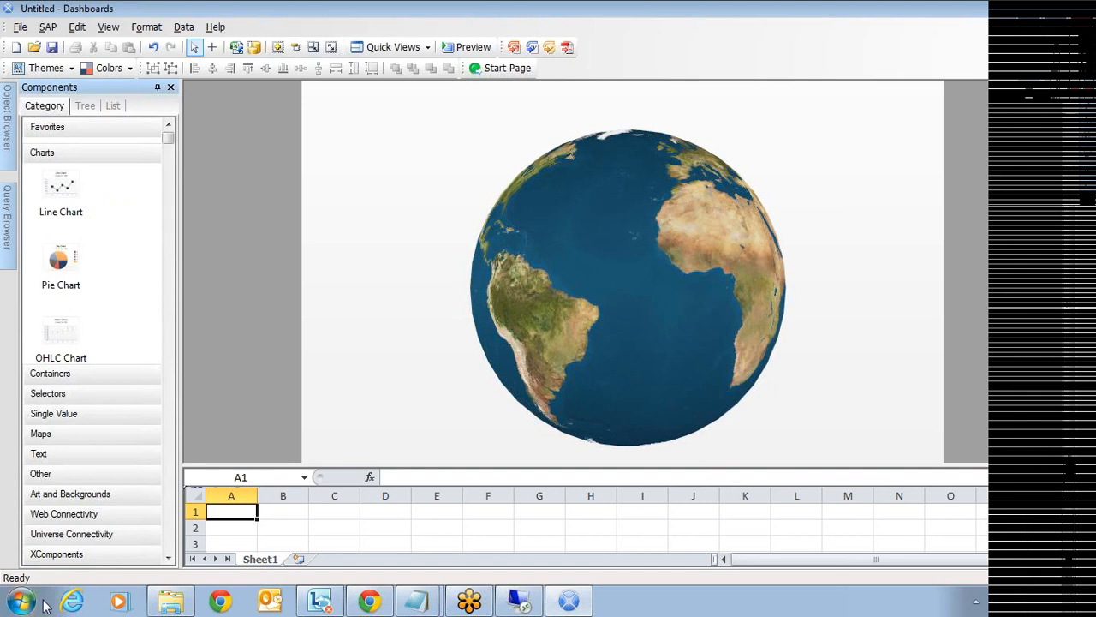
{"action": "left_click", "coordinate": [68, 554]}
{"action": "left_click_drag", "start_coordinate": [60, 386], "coordinate": [341, 139]}
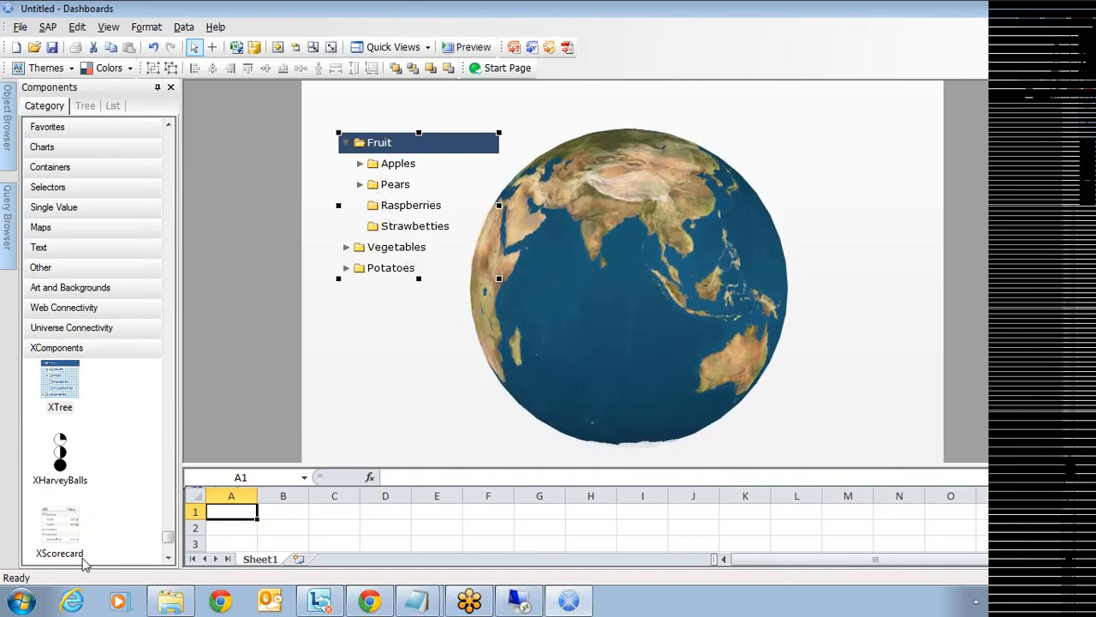
{"action": "left_click_drag", "start_coordinate": [80, 548], "coordinate": [694, 118]}
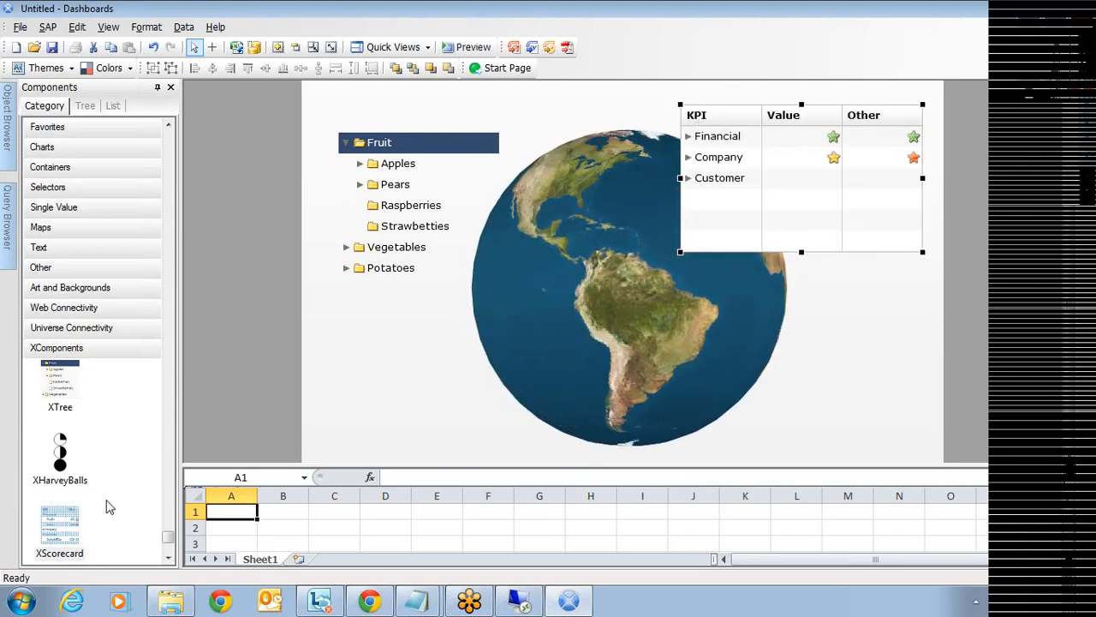
{"action": "scroll", "coordinate": [105, 502], "scroll_direction": "down", "scroll_amount": 3}
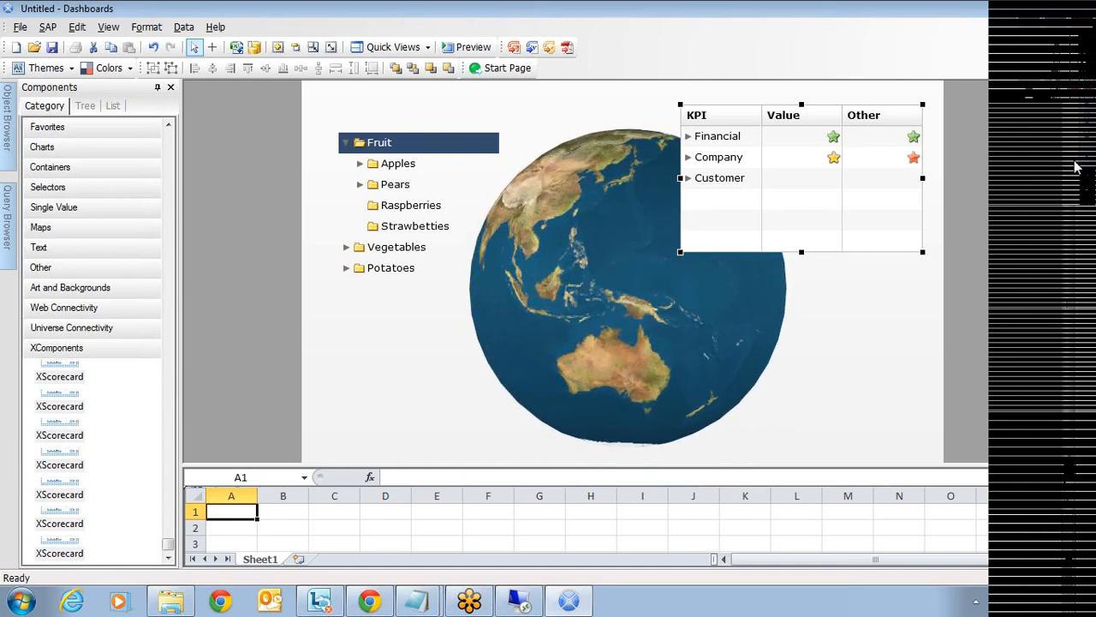
{"action": "left_click", "coordinate": [854, 331]}
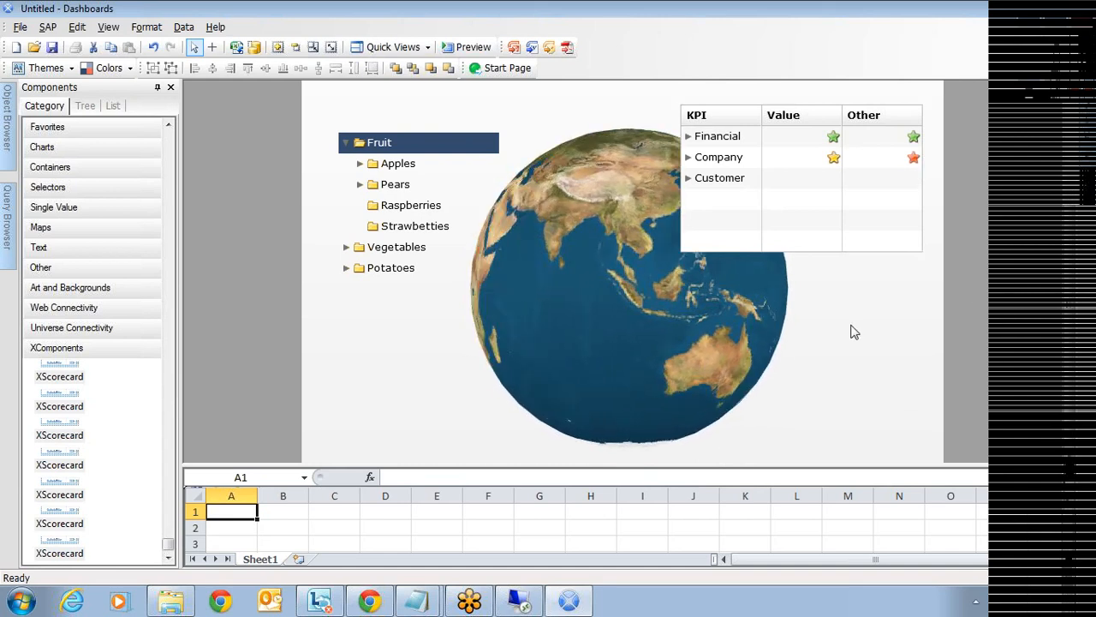